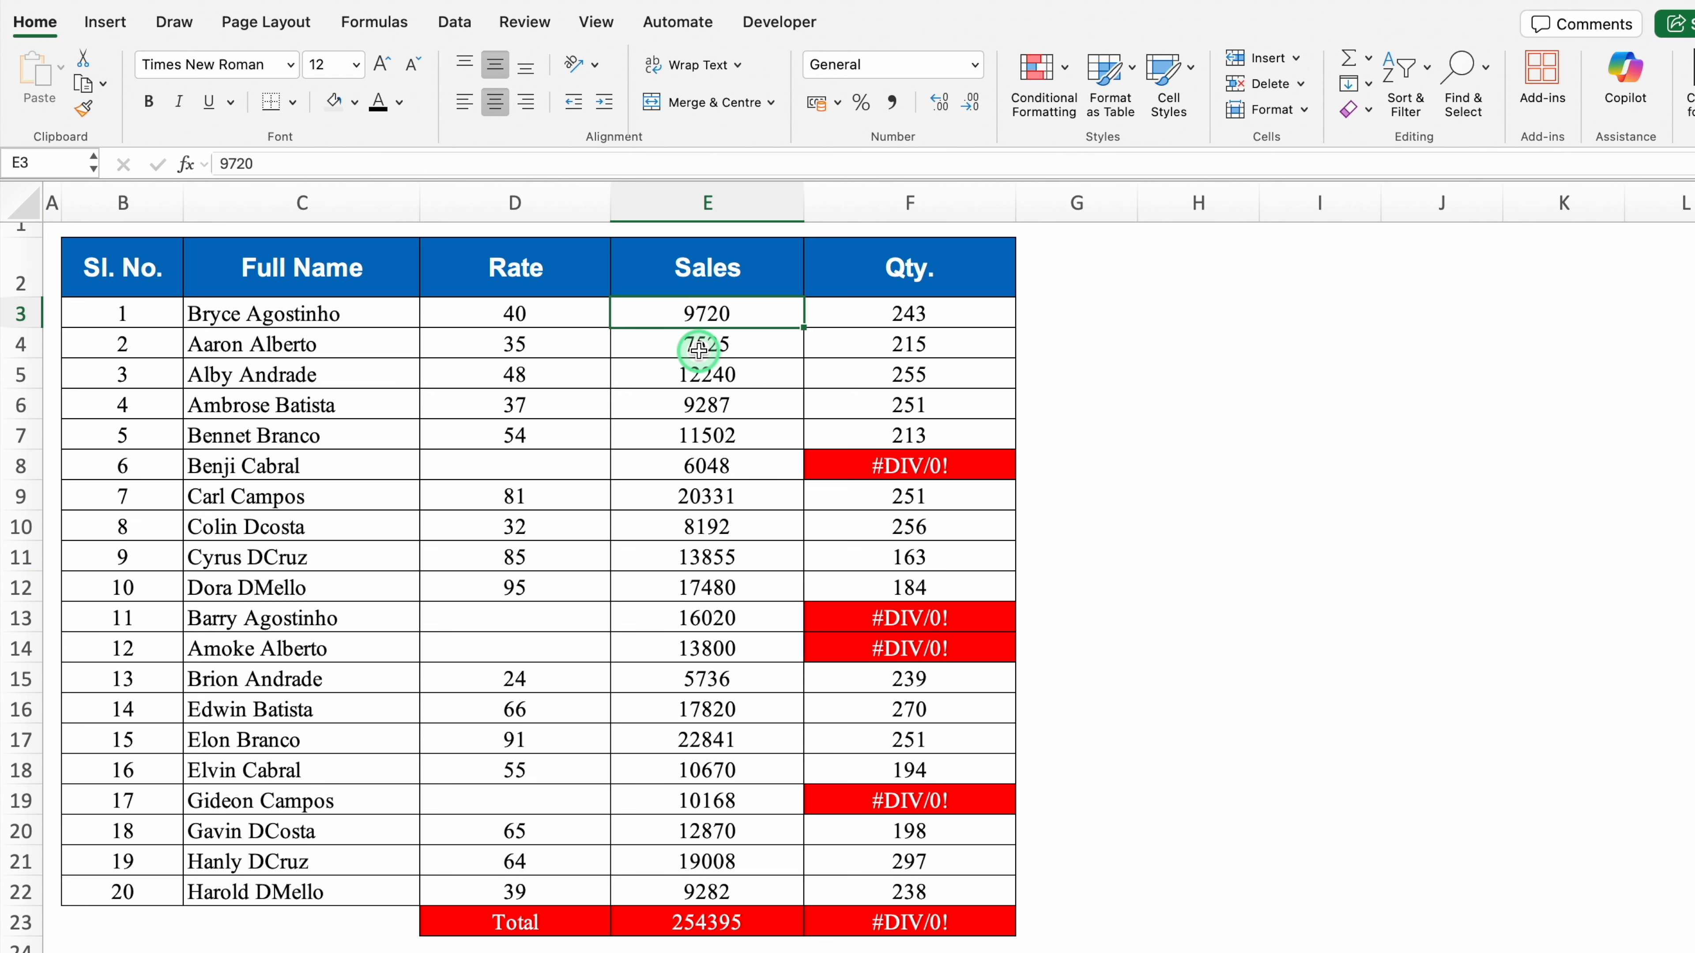
# Step: Test the Qty. formula by setting the Sales value in E3 to 0, and undo the change
pyautogui.write('0')
pyautogui.press('Return')
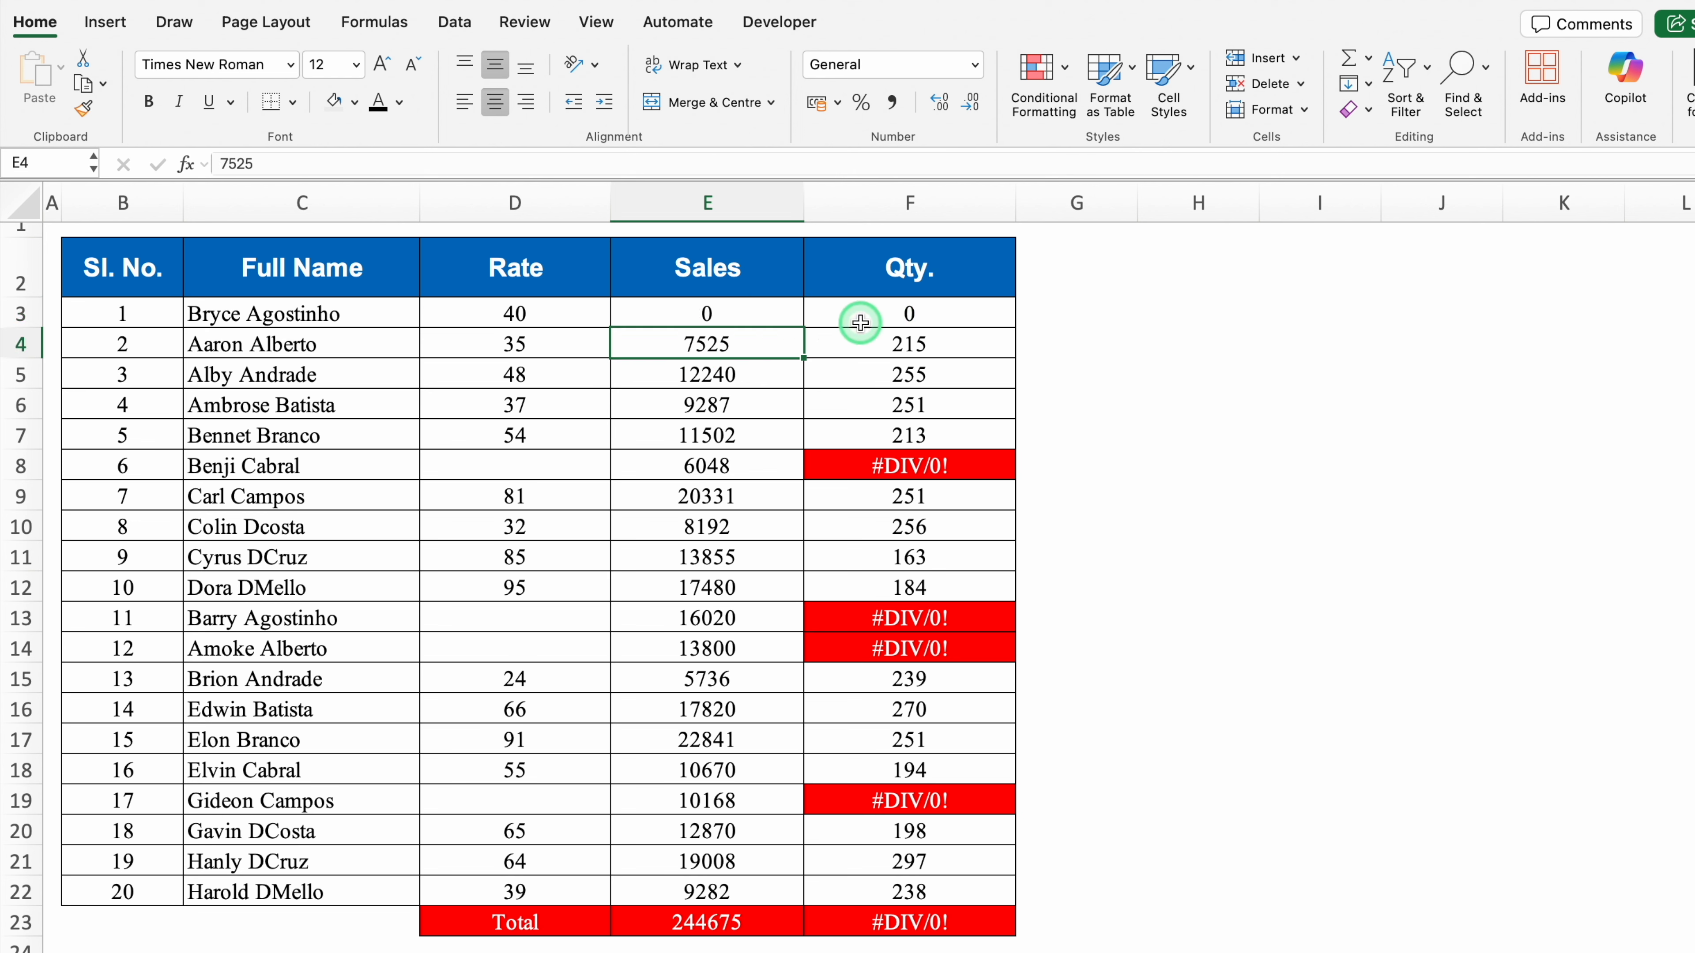
pyautogui.press('super+z')
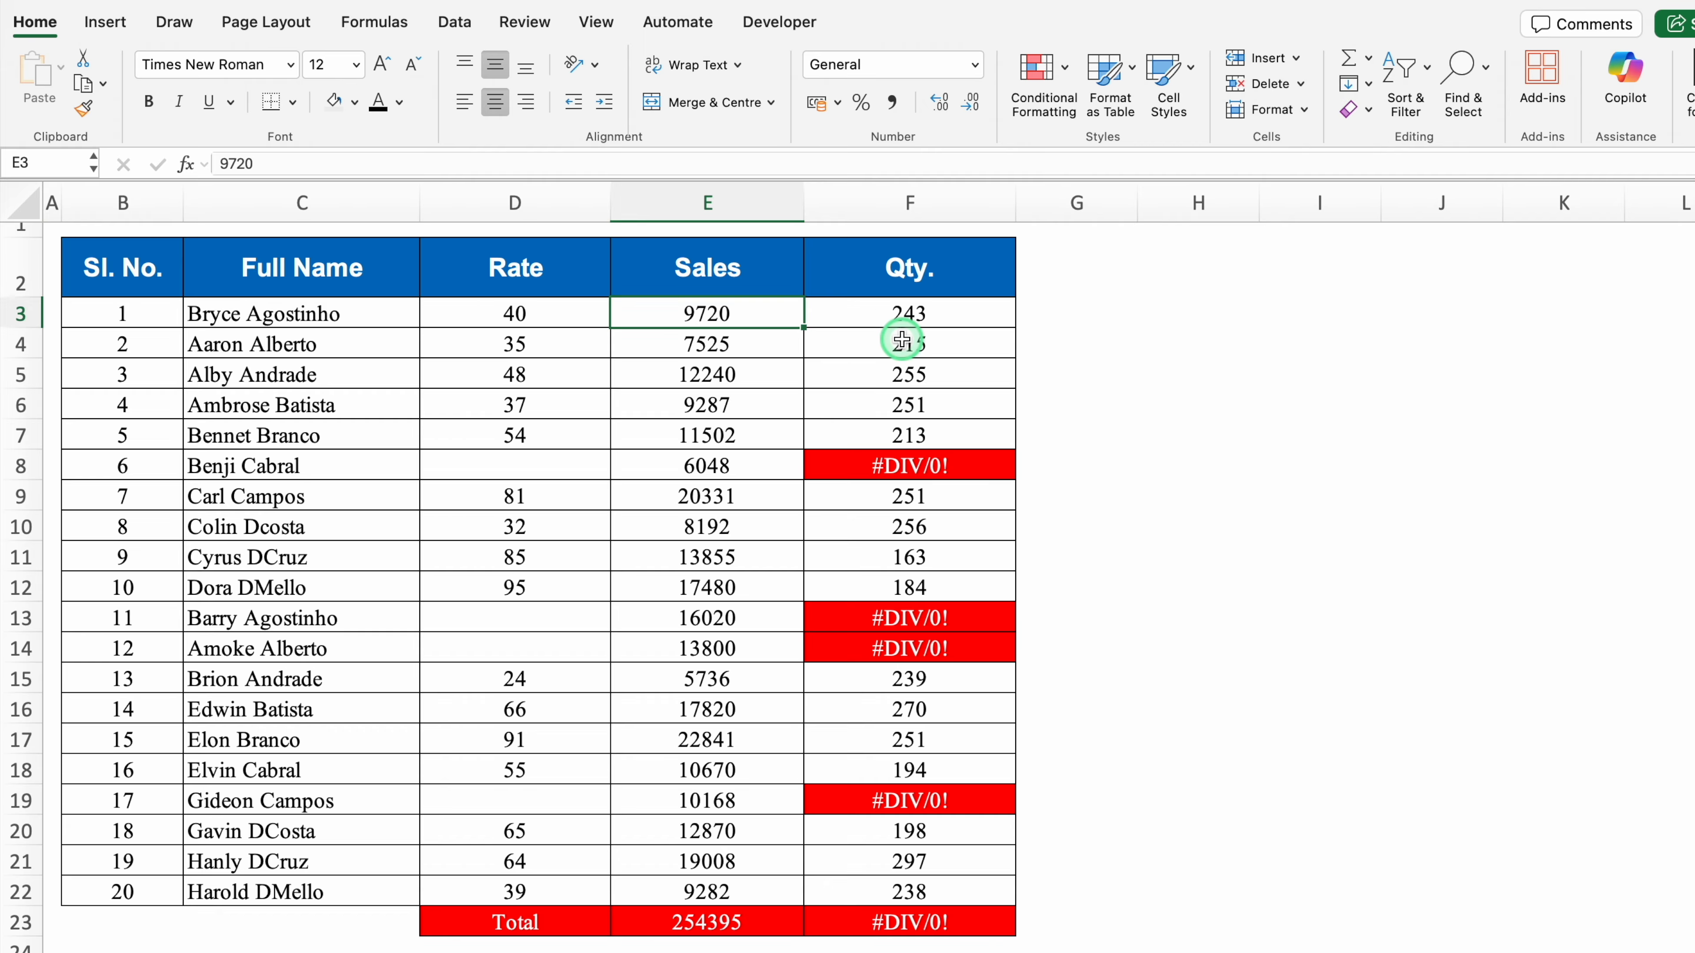
# Step: Wrap the Qty. formula in F3 in IFERROR so it reads =IFERROR(E3/D3,"")
pyautogui.click(886, 311)
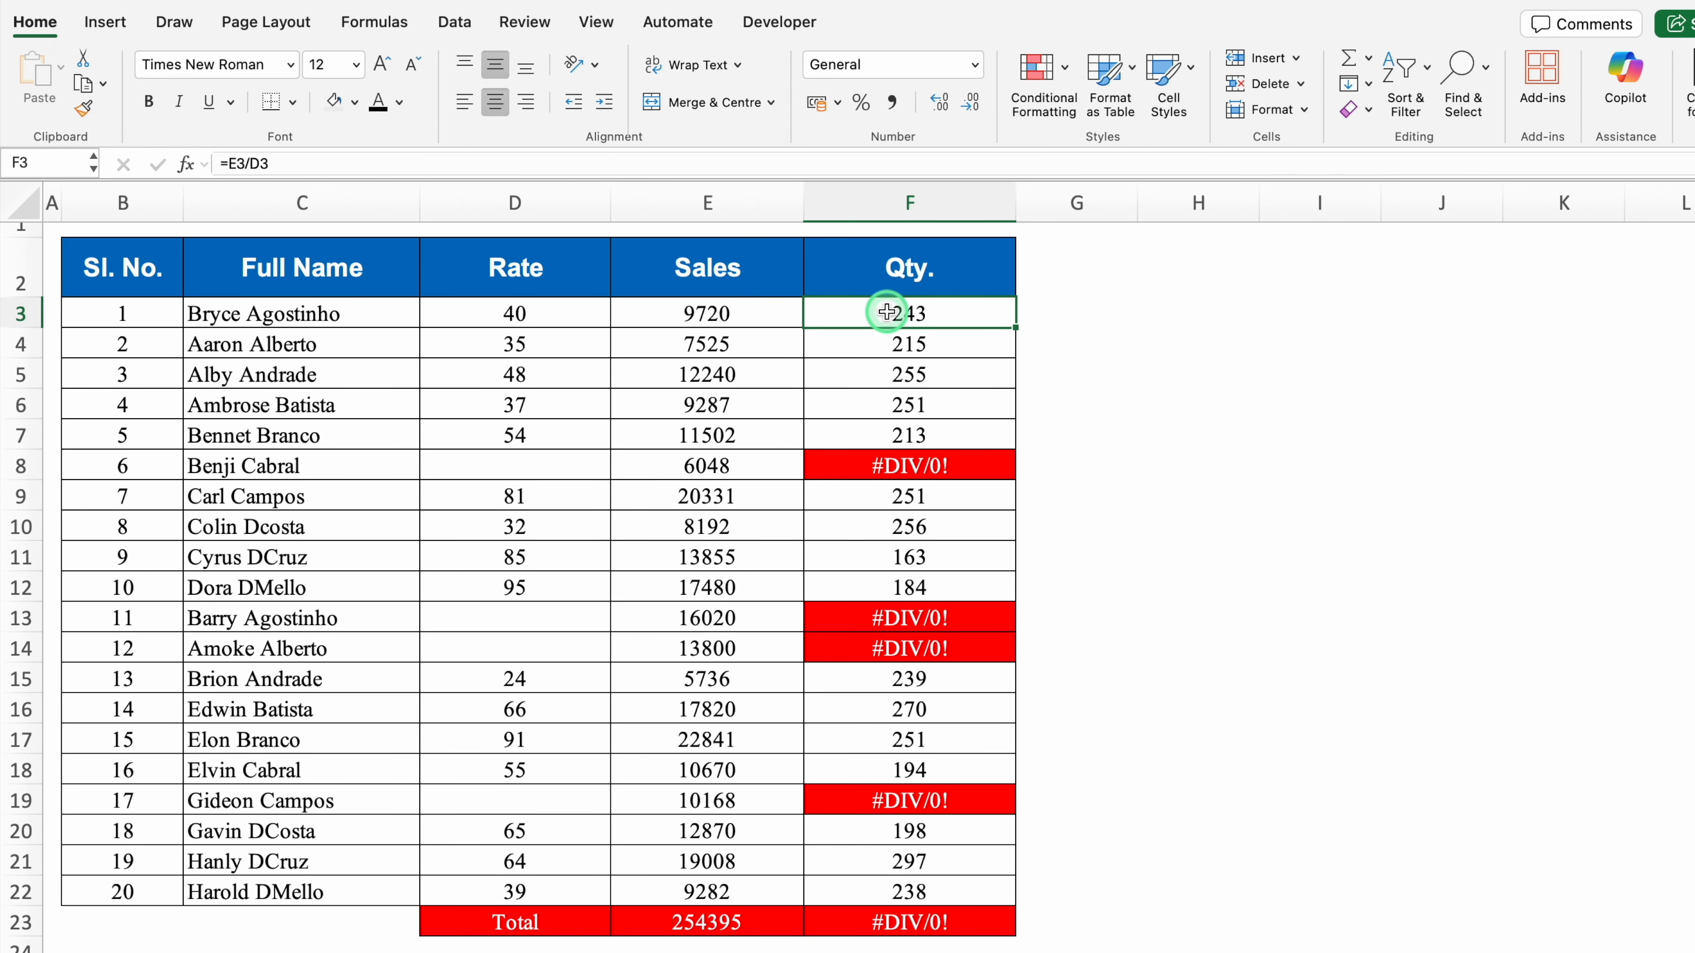
pyautogui.doubleClick(887, 311)
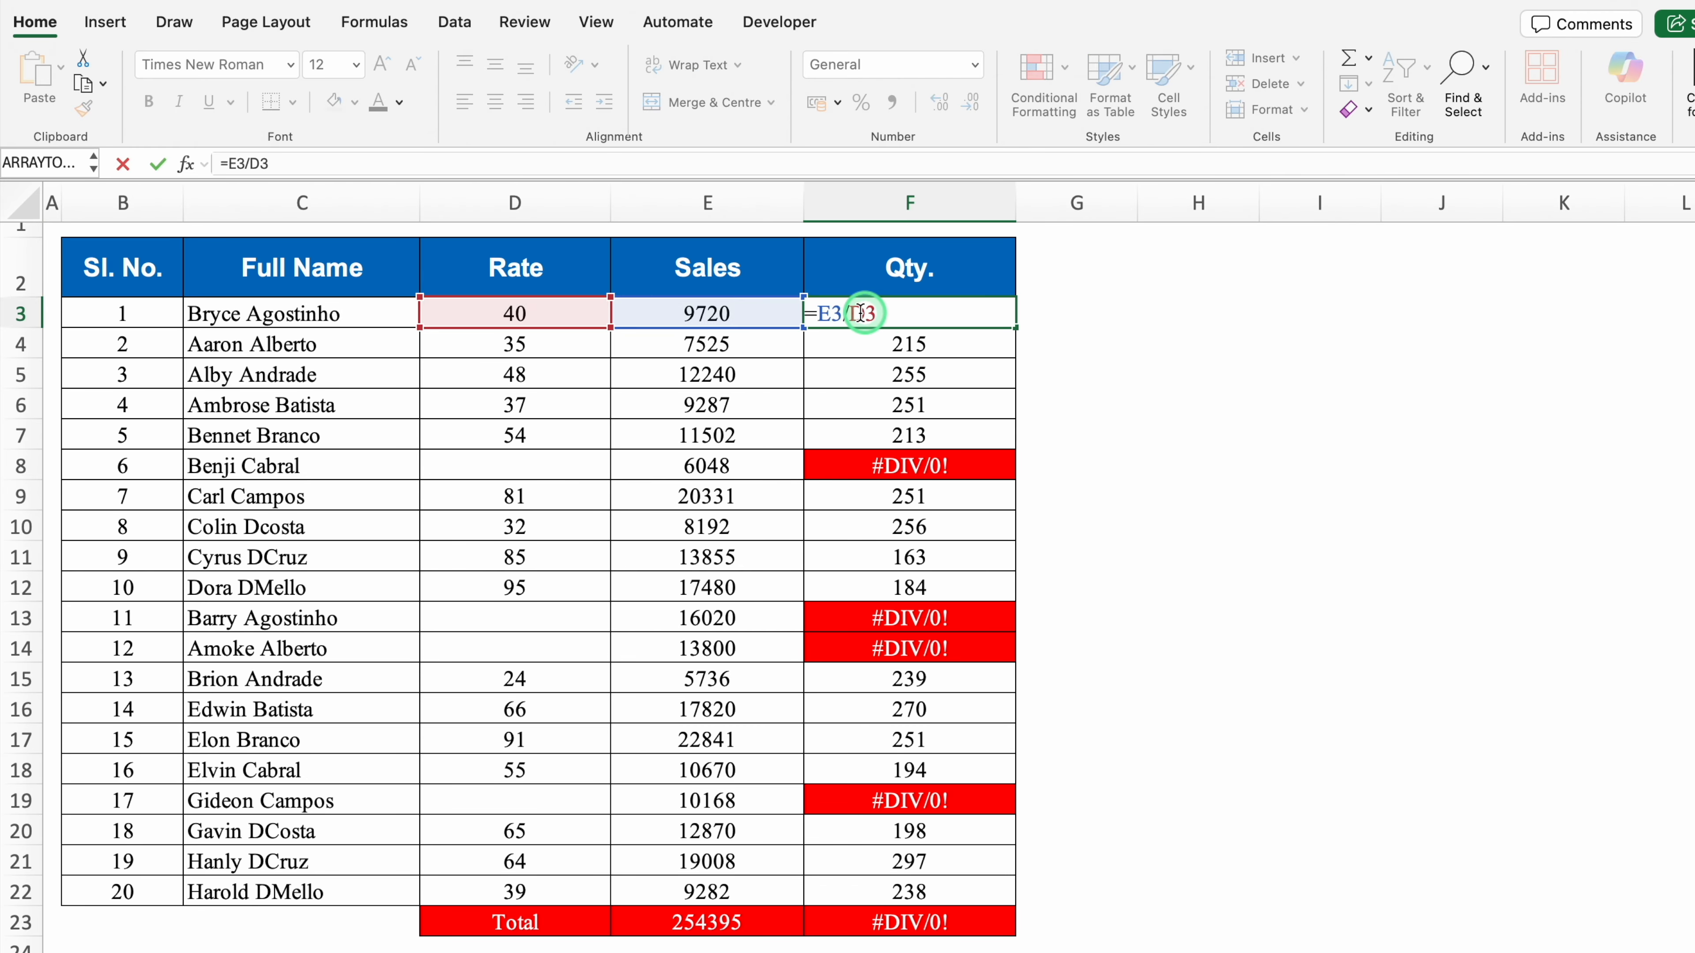
pyautogui.click(816, 314)
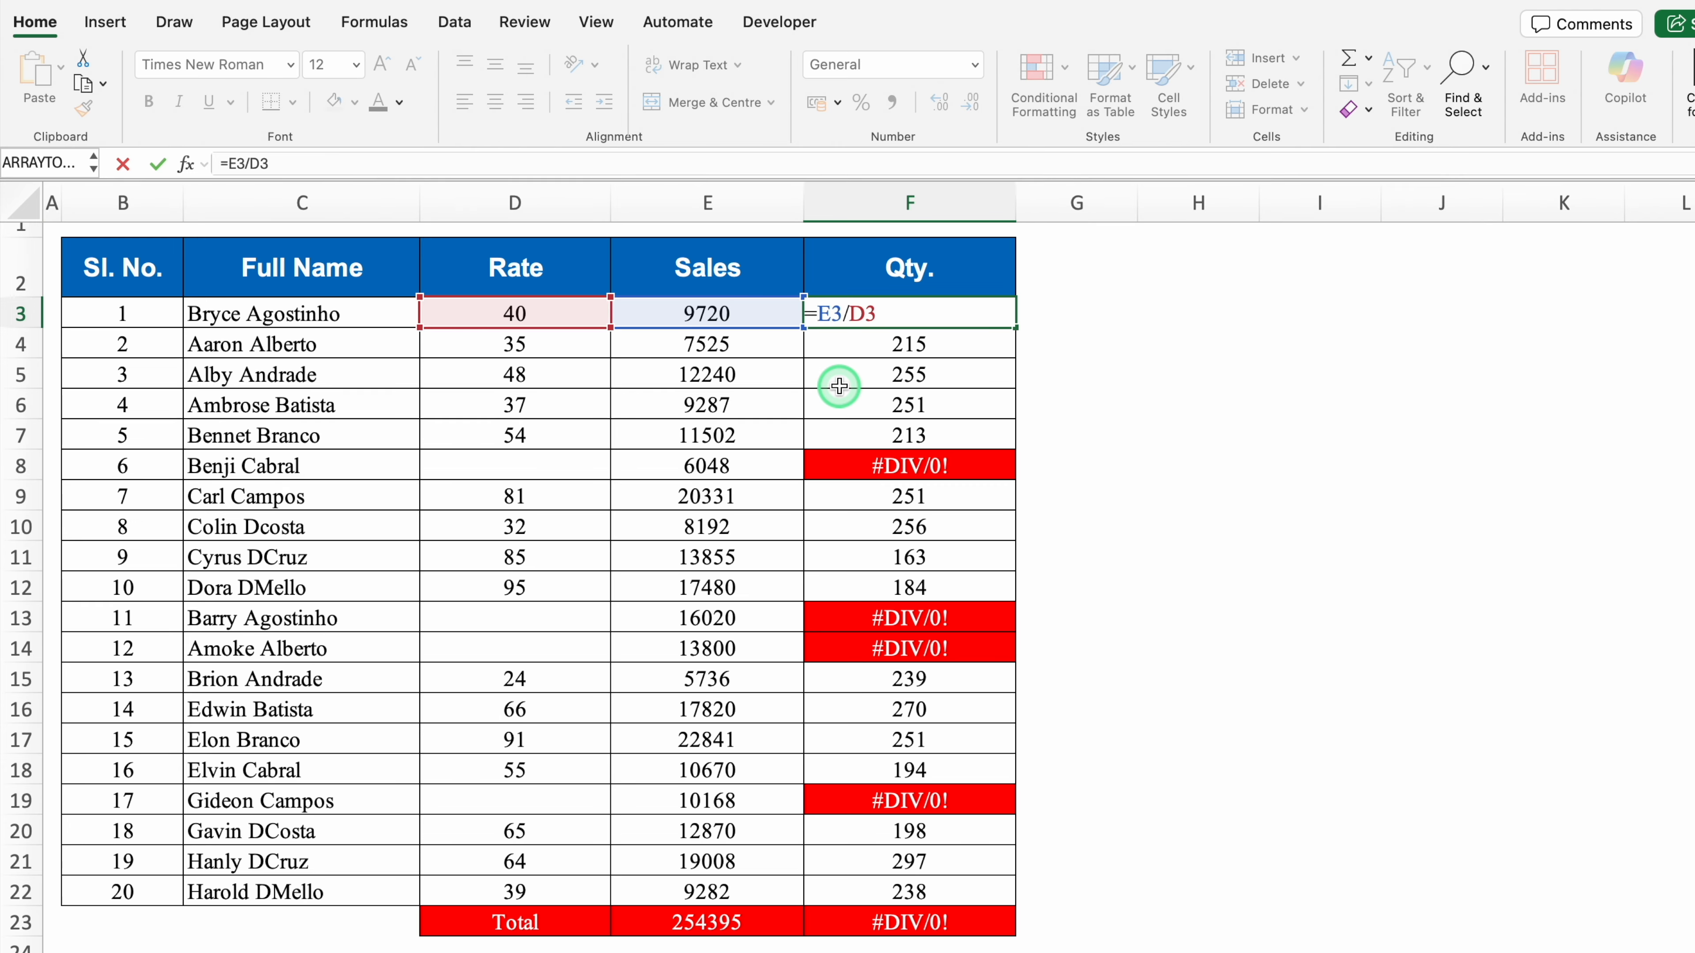
pyautogui.write('IFE')
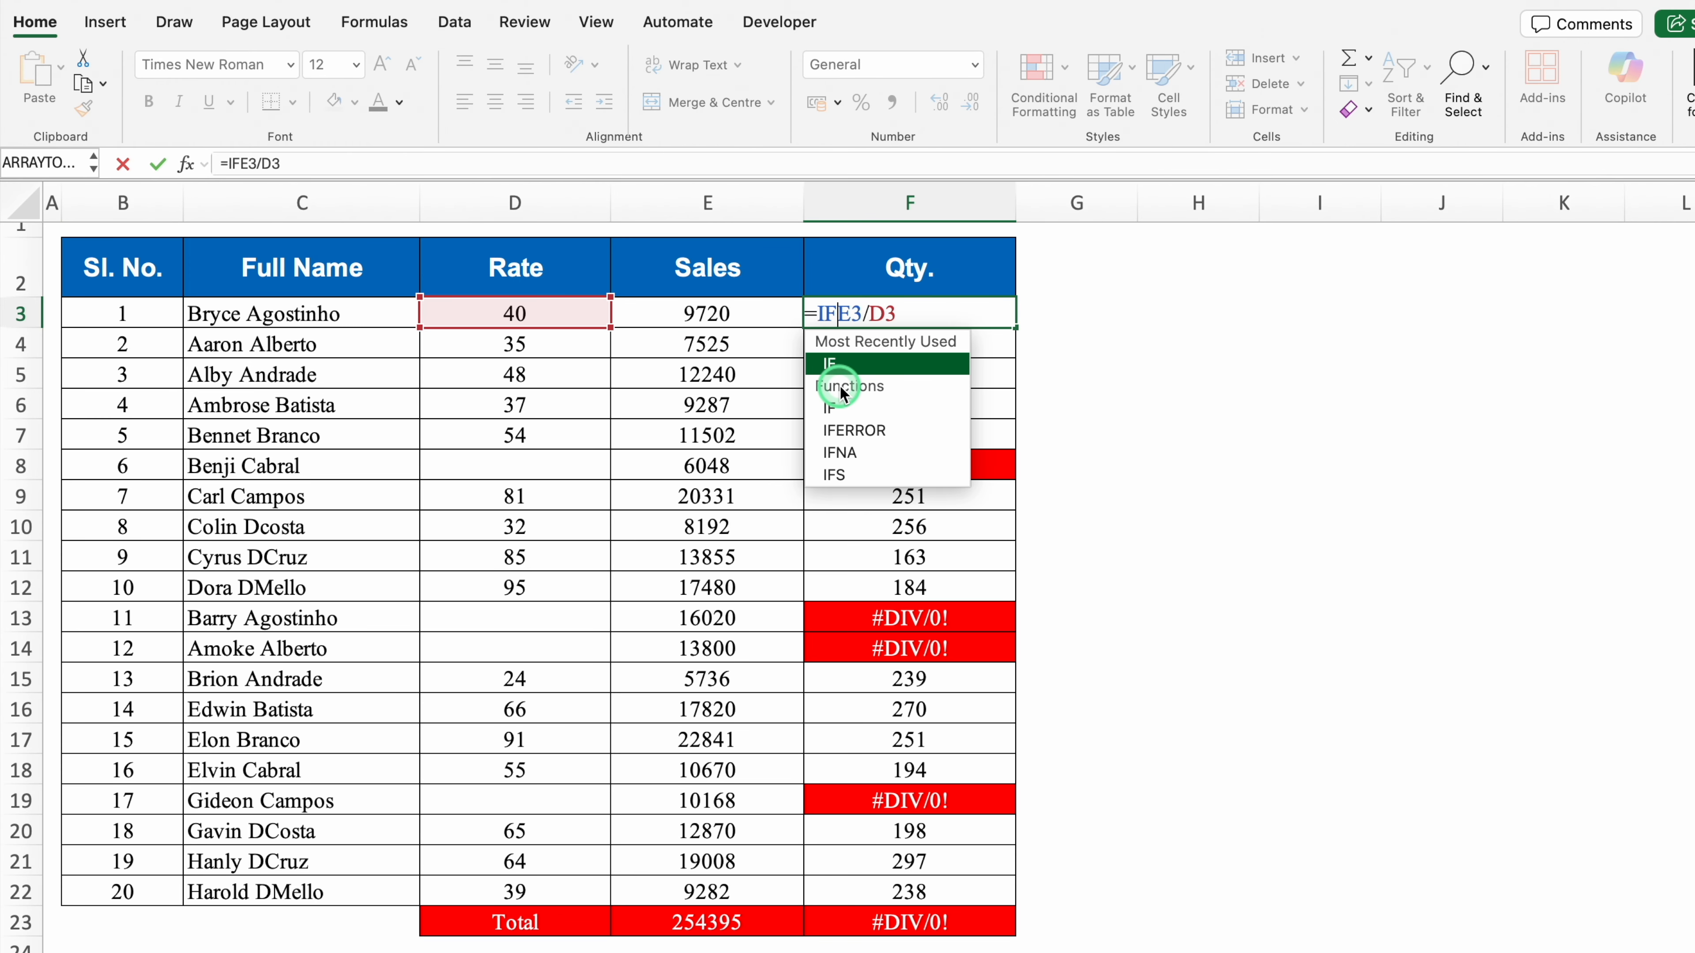
pyautogui.click(854, 364)
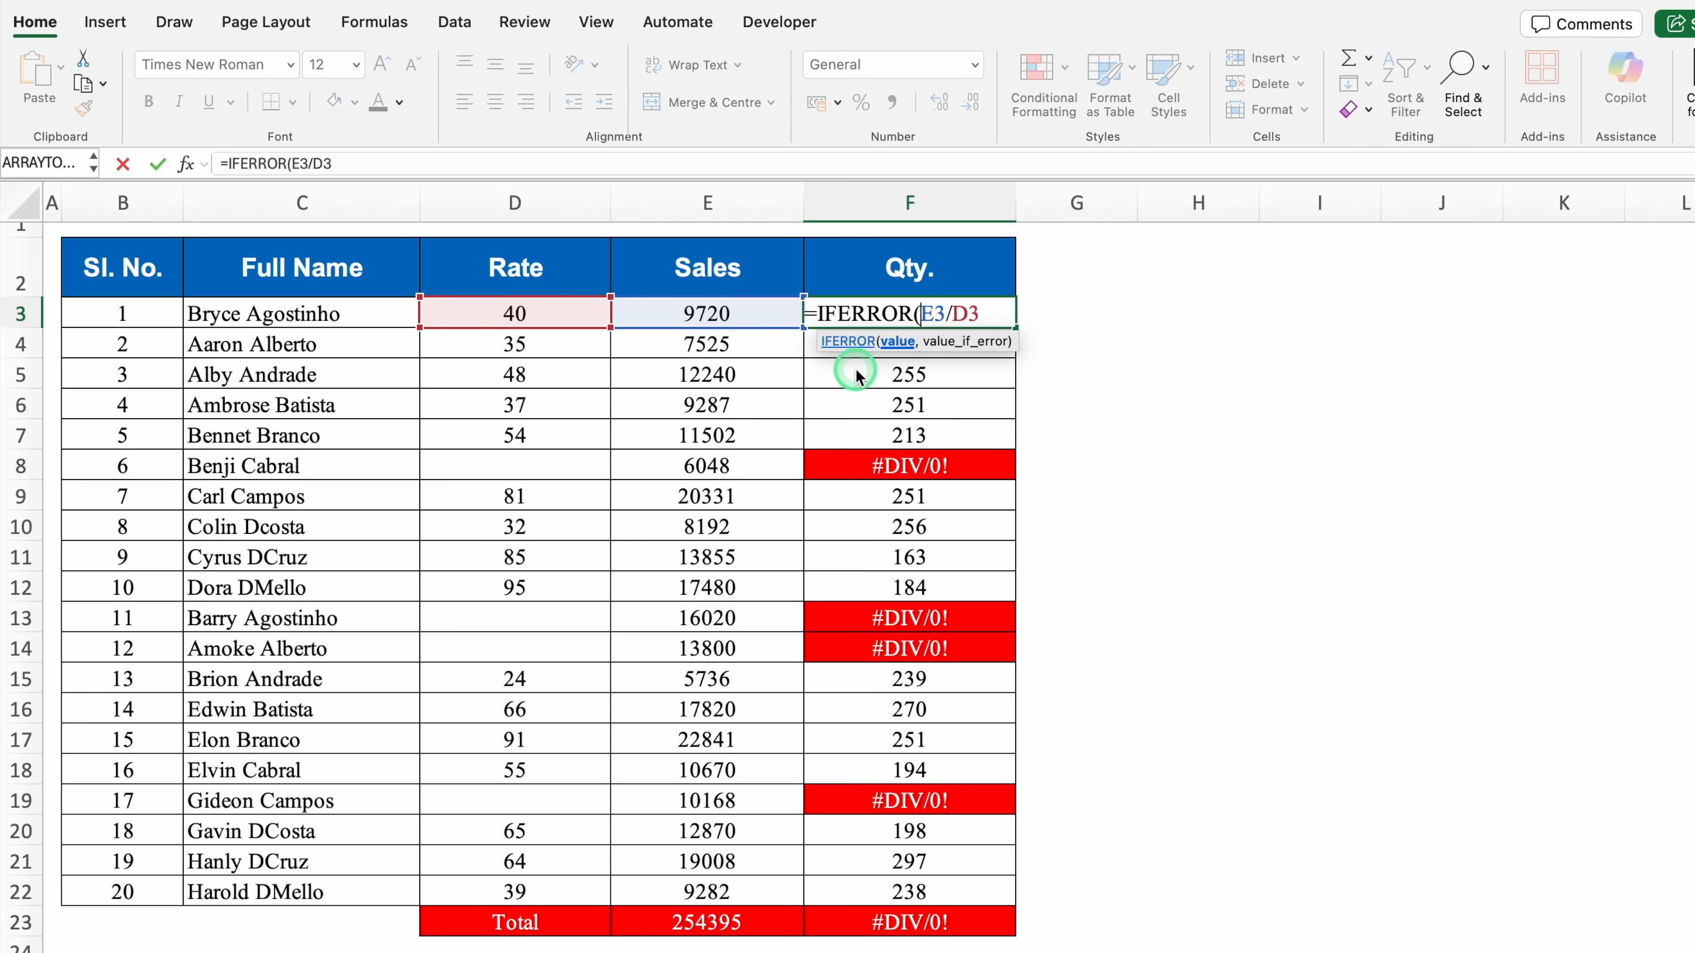
pyautogui.click(979, 312)
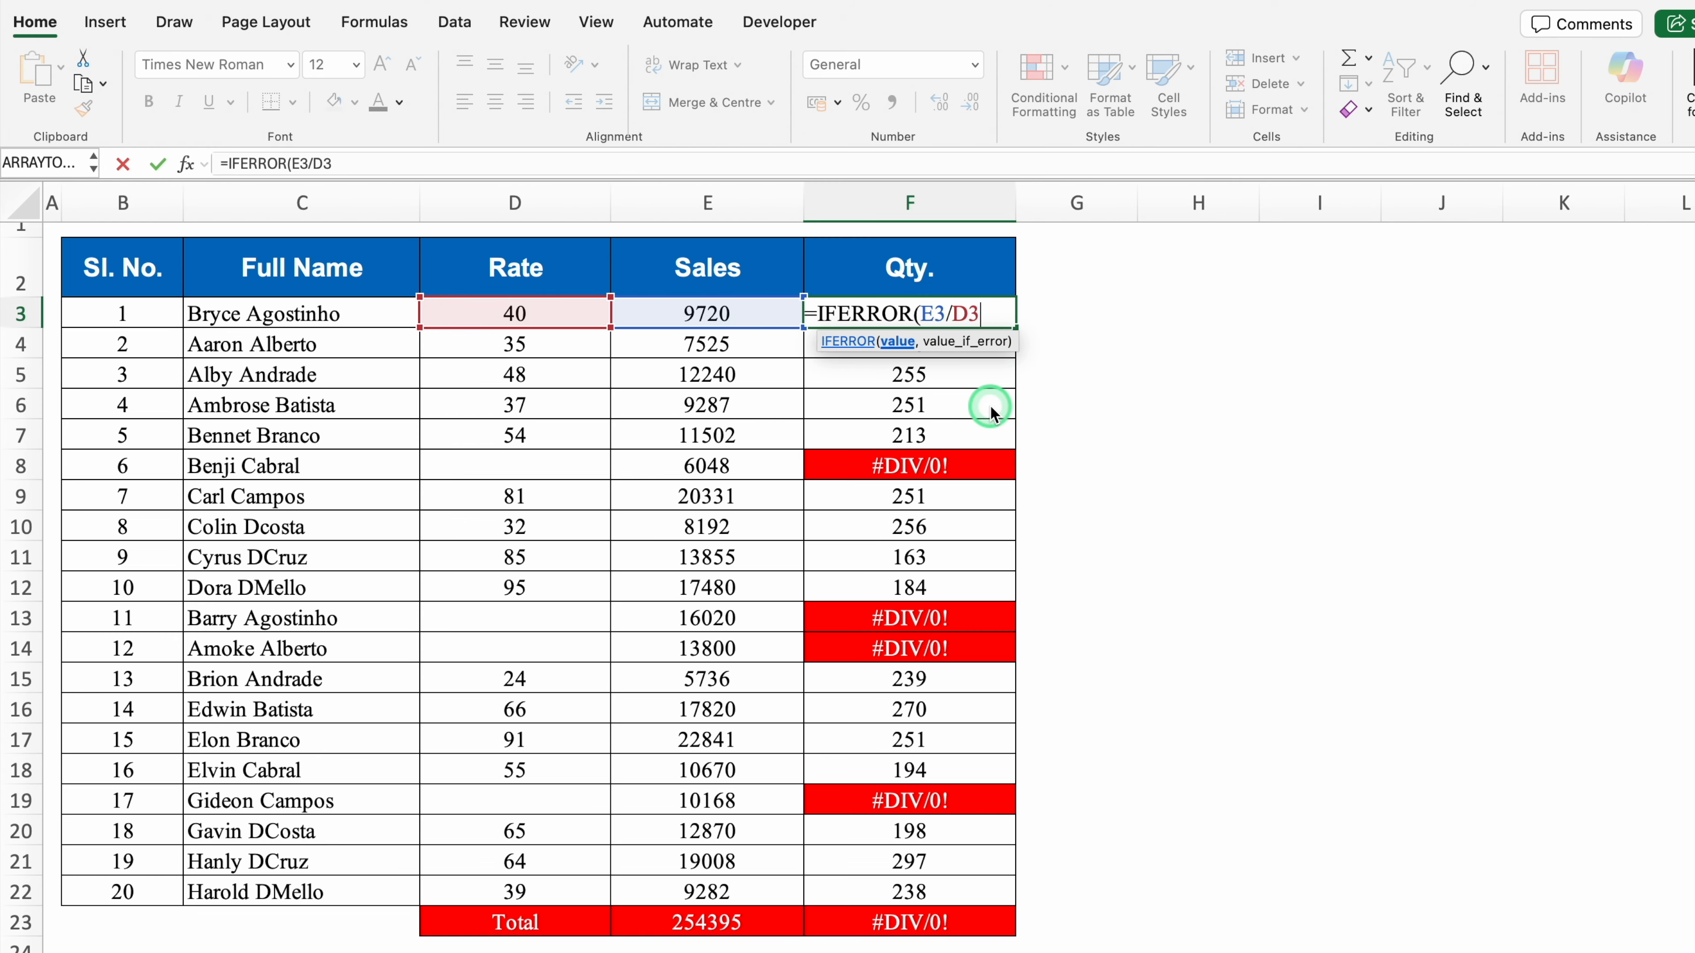
pyautogui.write(',')
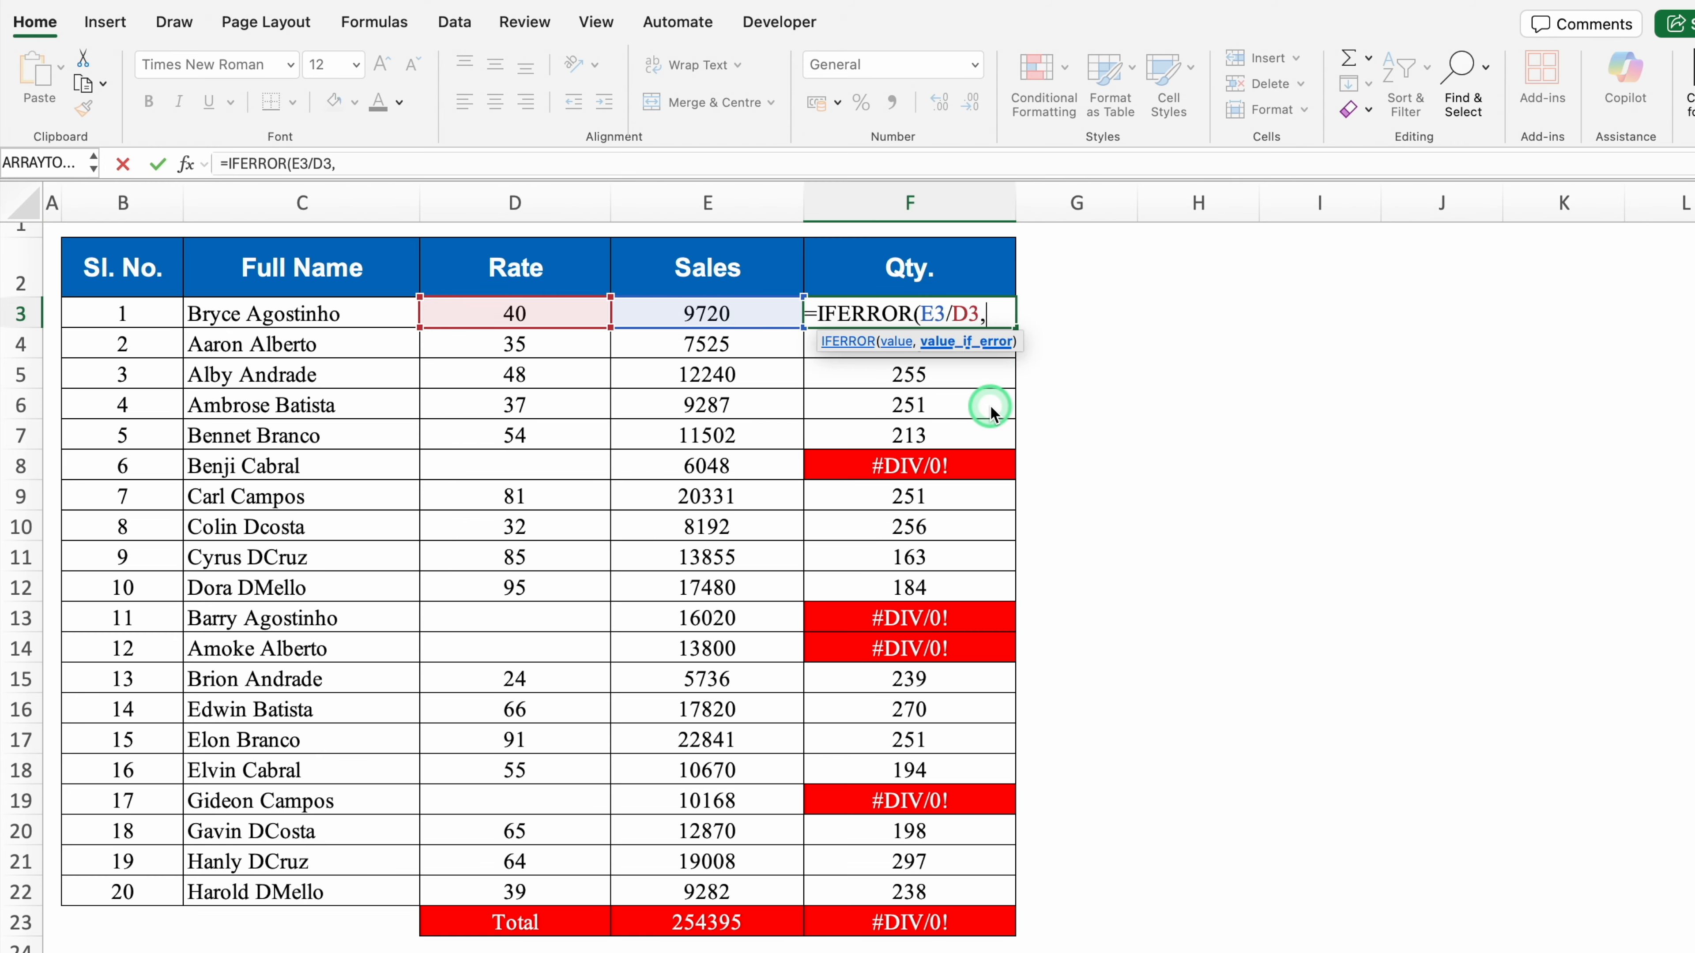
pyautogui.write('"")')
pyautogui.press('Return')
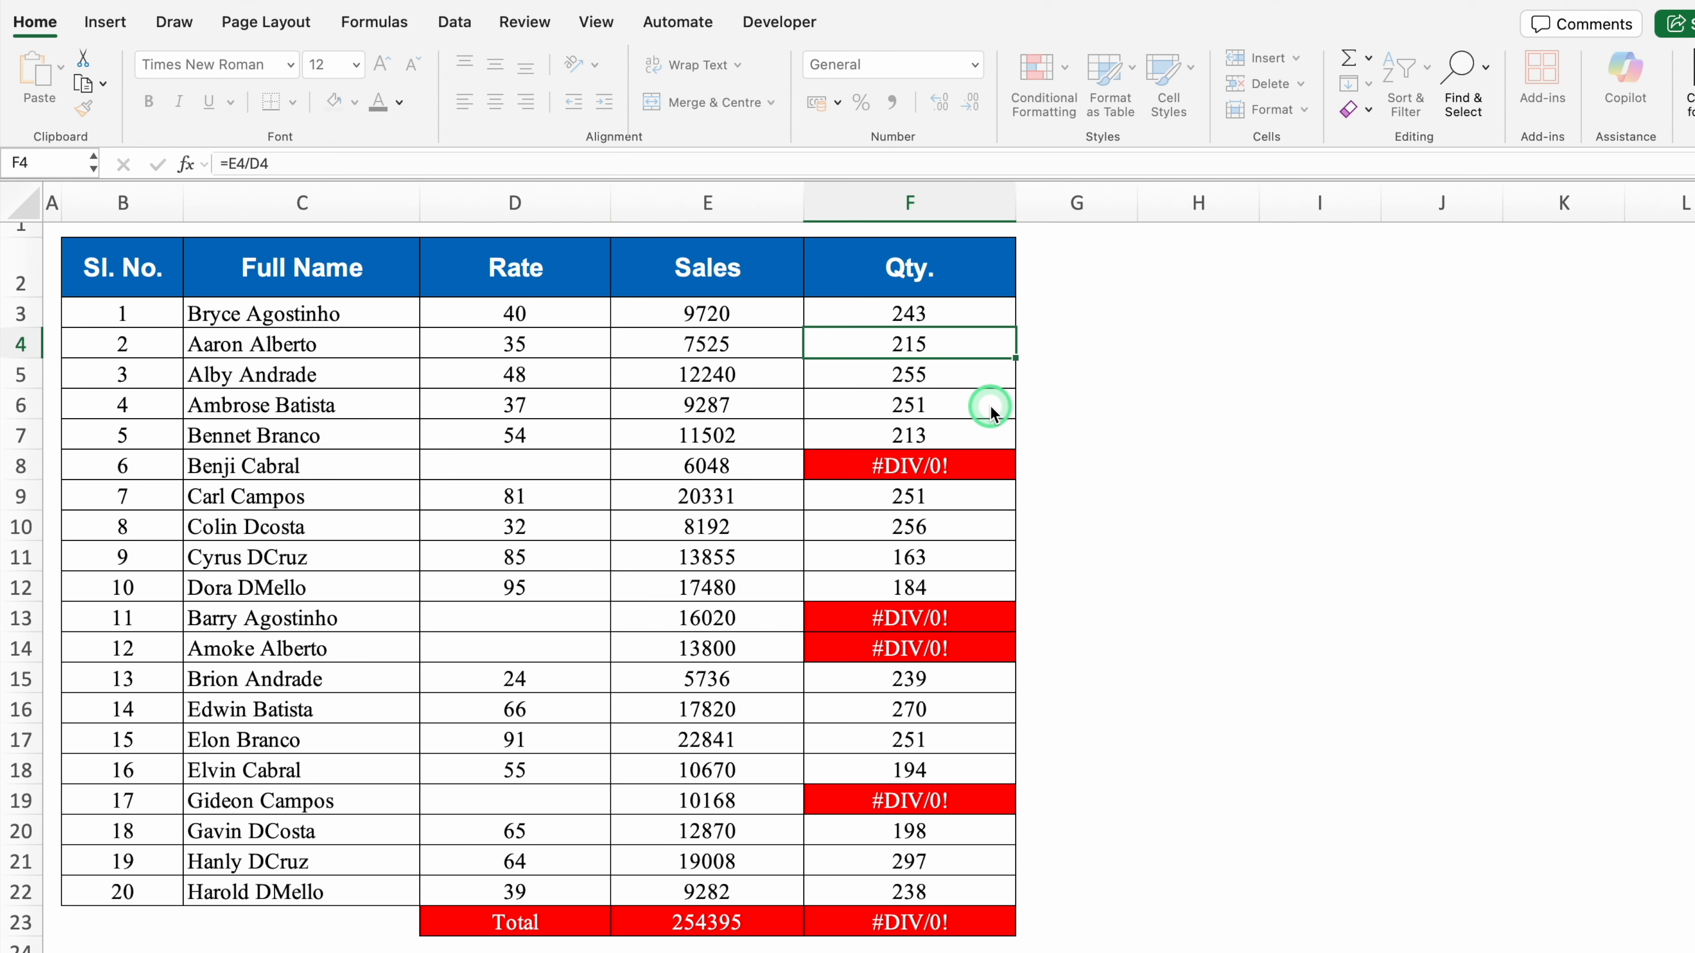
# Step: Fill the IFERROR formula from F3 down the Qty. column to F22
pyautogui.click(1011, 323)
pyautogui.doubleClick(1015, 328)
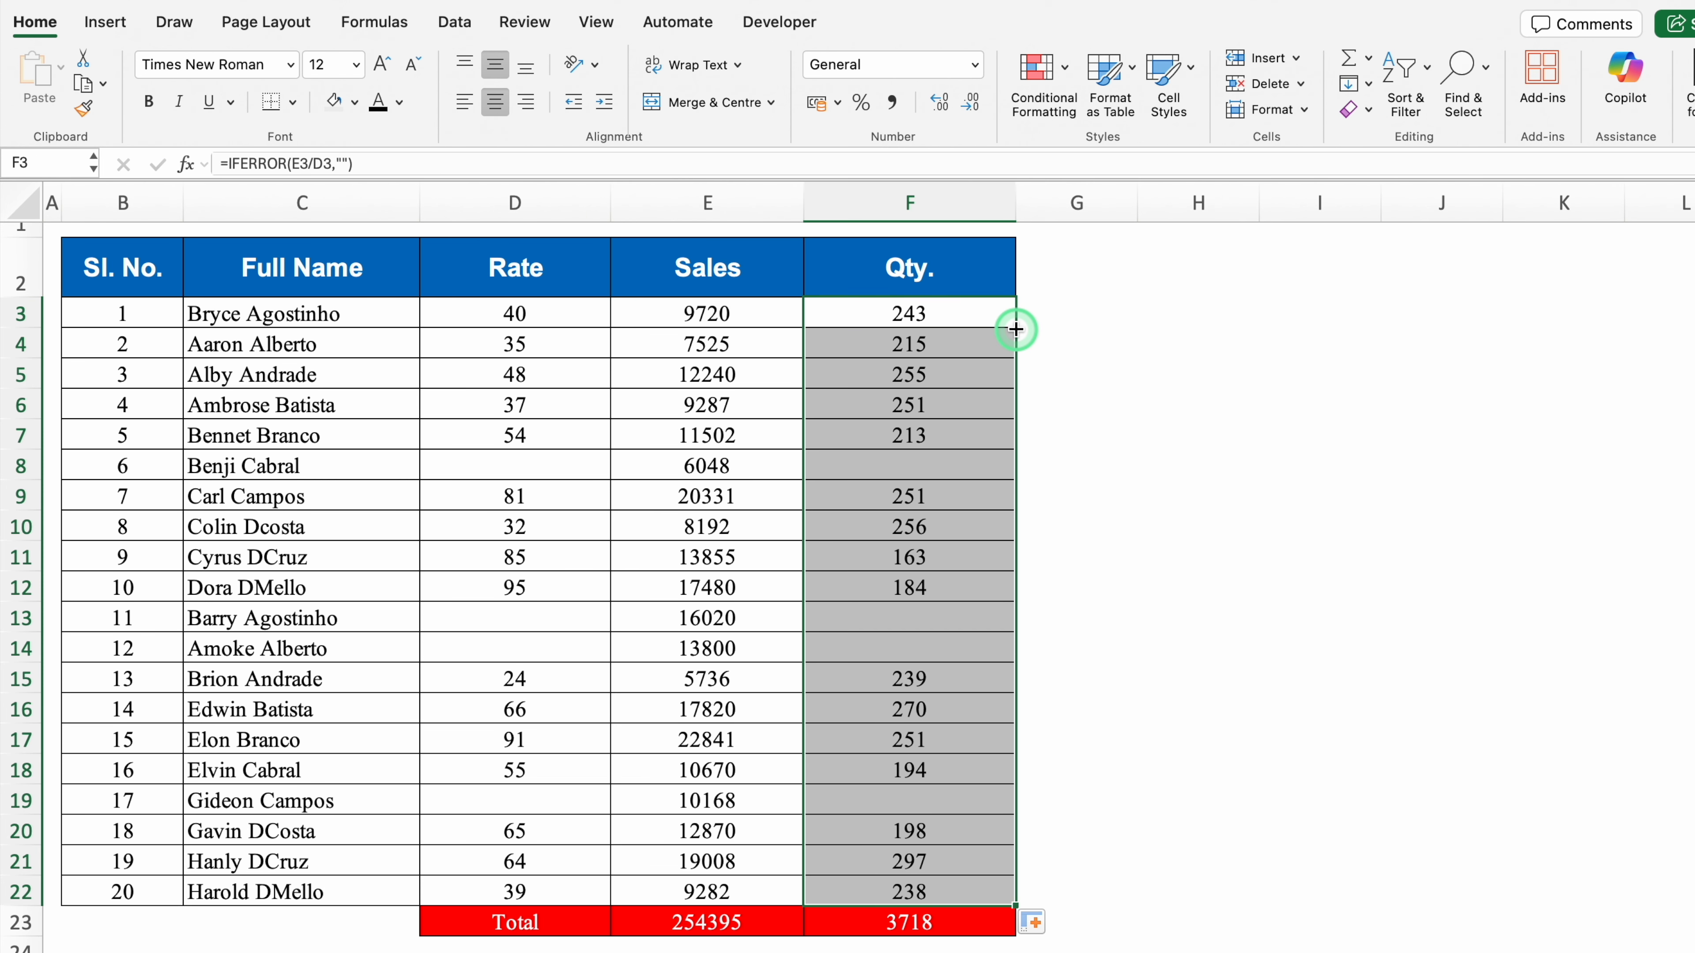
pyautogui.click(1131, 499)
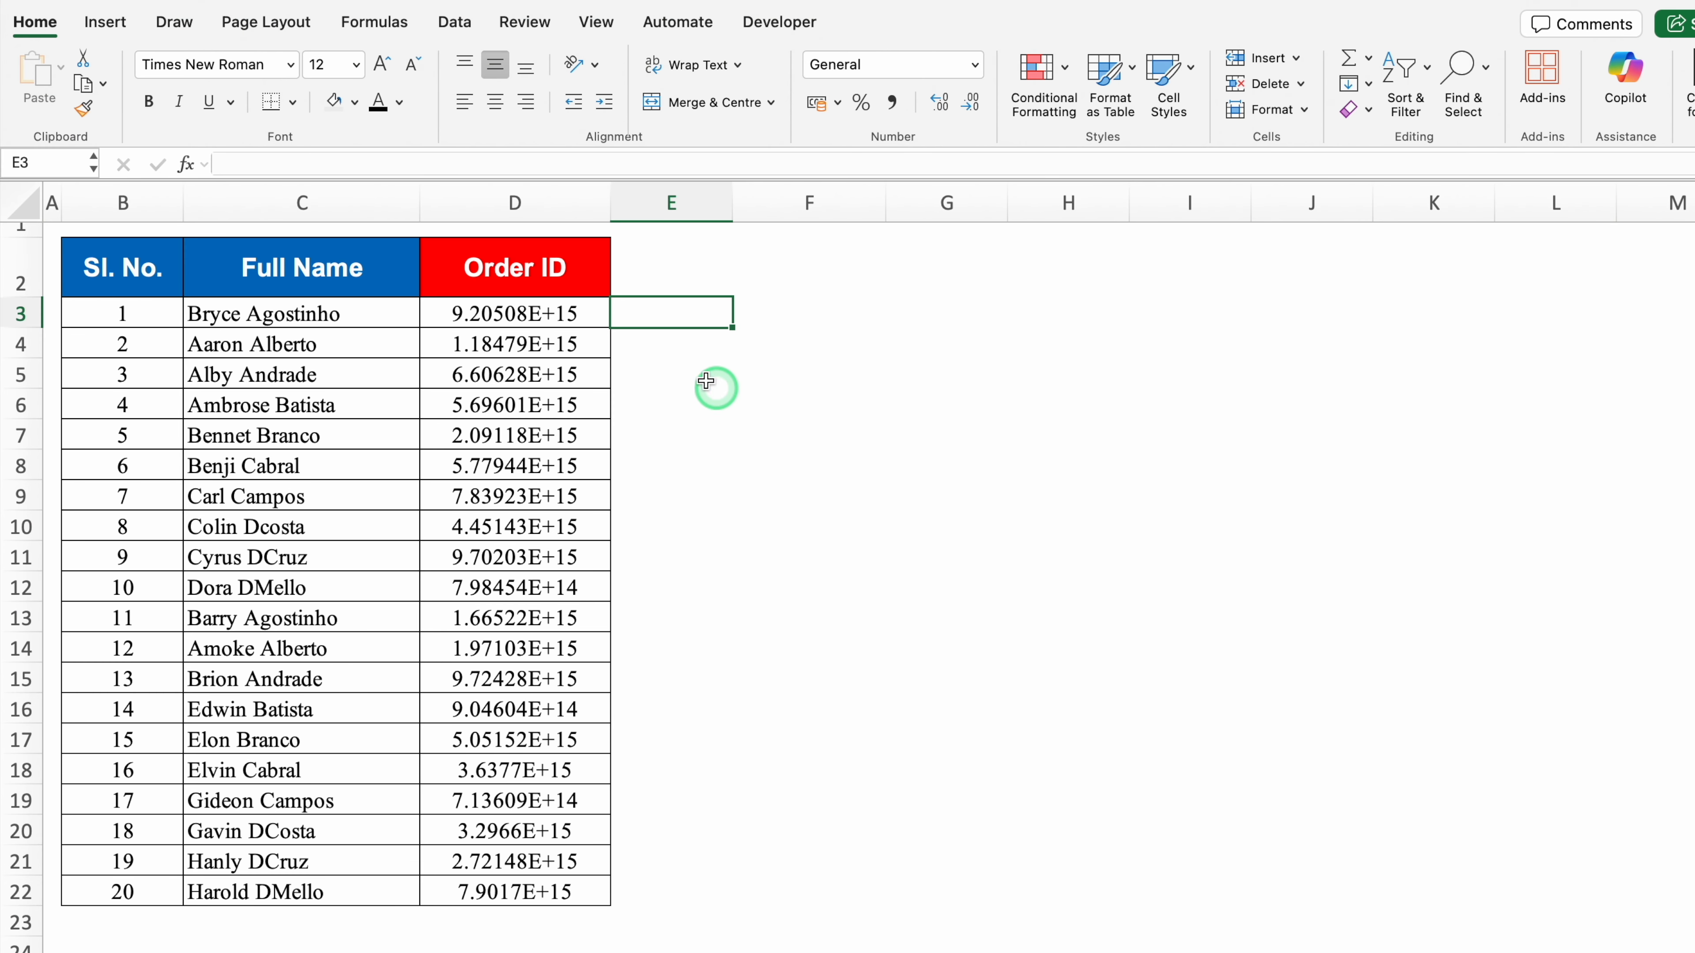
# Step: Format the Order IDs in D3:D22 as Number with 0 decimal places and autofit the width of column D
pyautogui.click(583, 308)
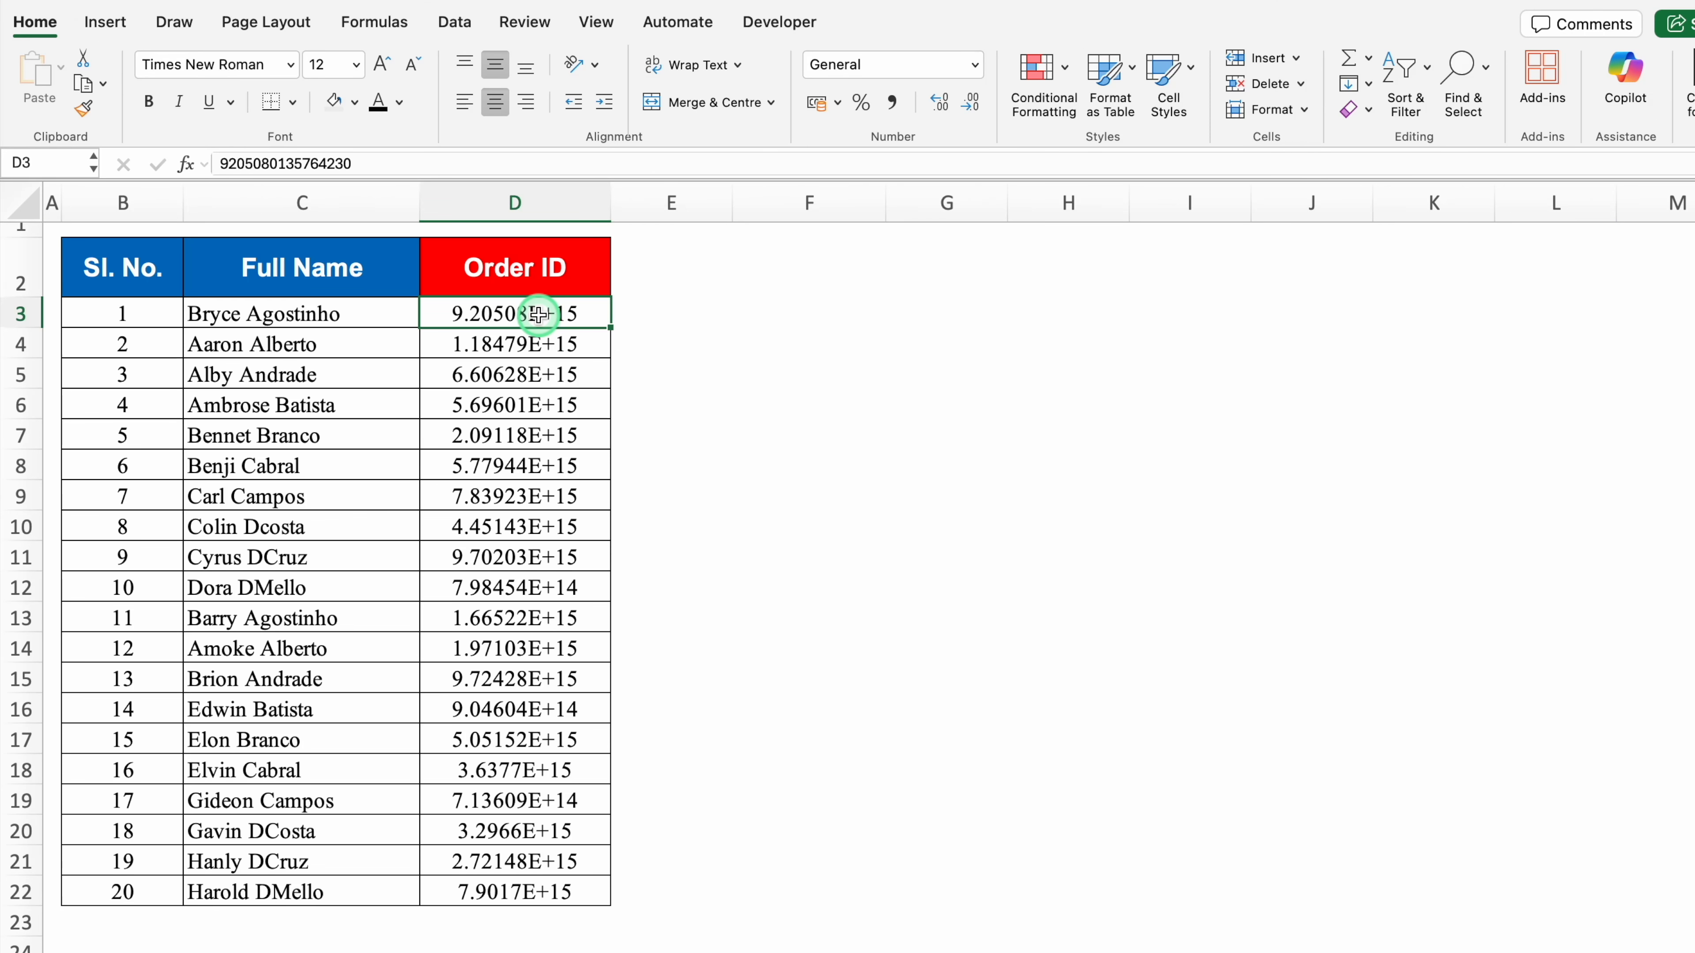
pyautogui.hotkey('ctrl', 'shift', 'Down')
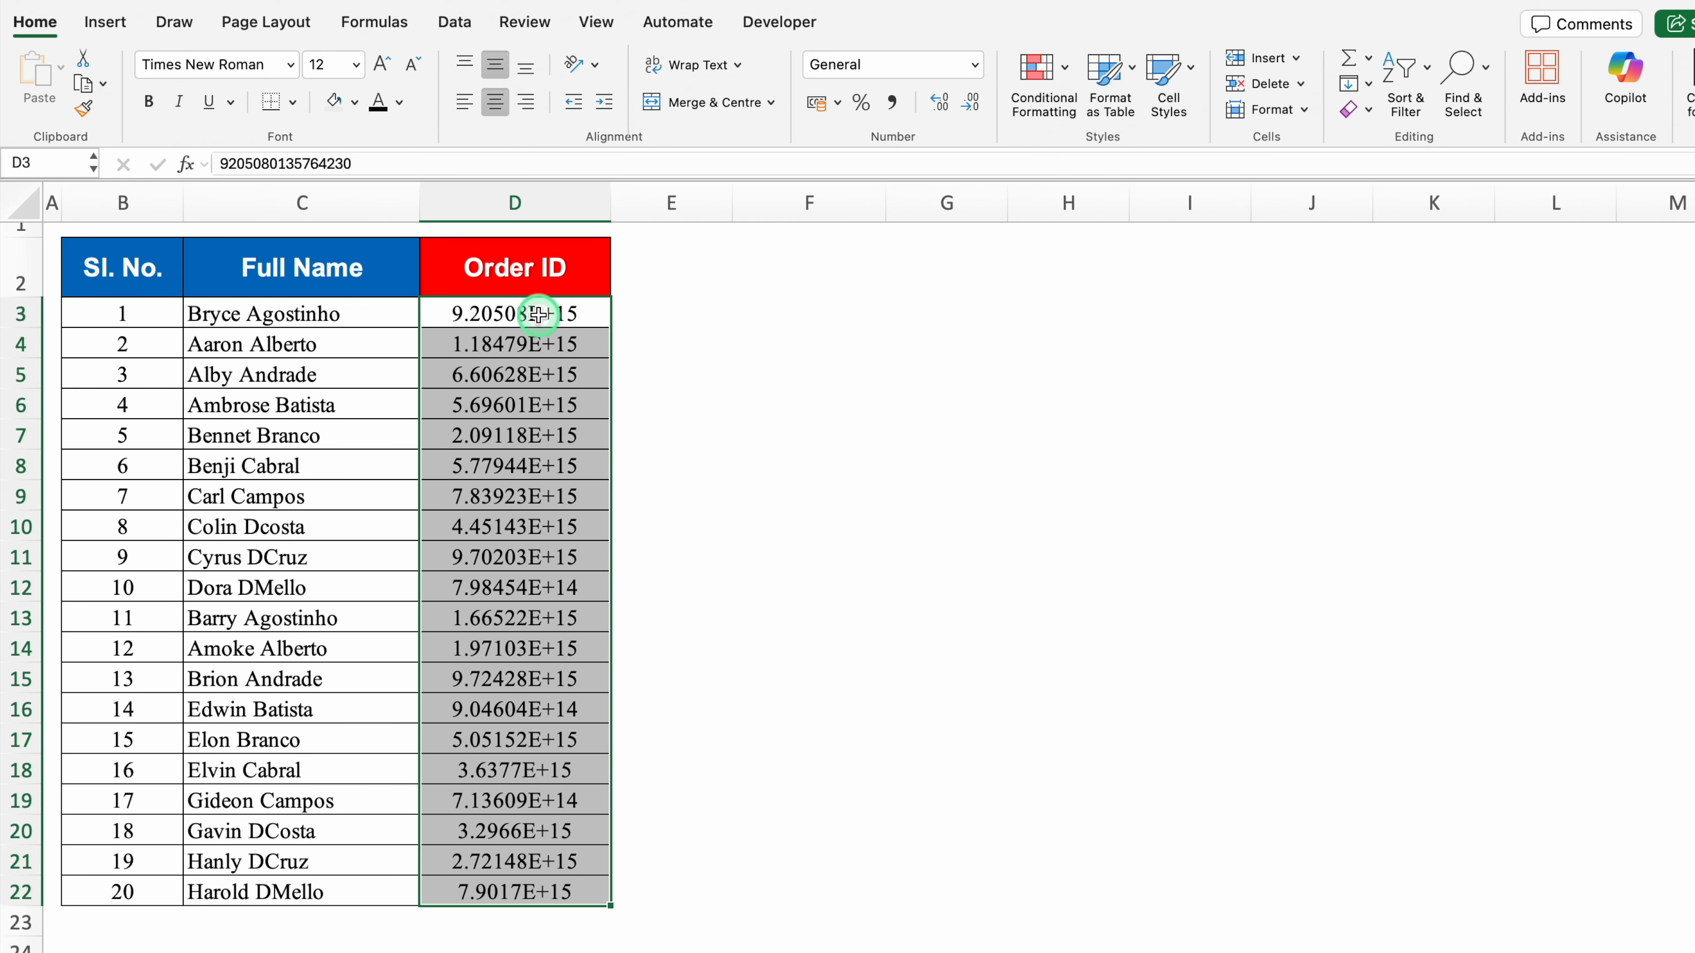
pyautogui.press('super+1')
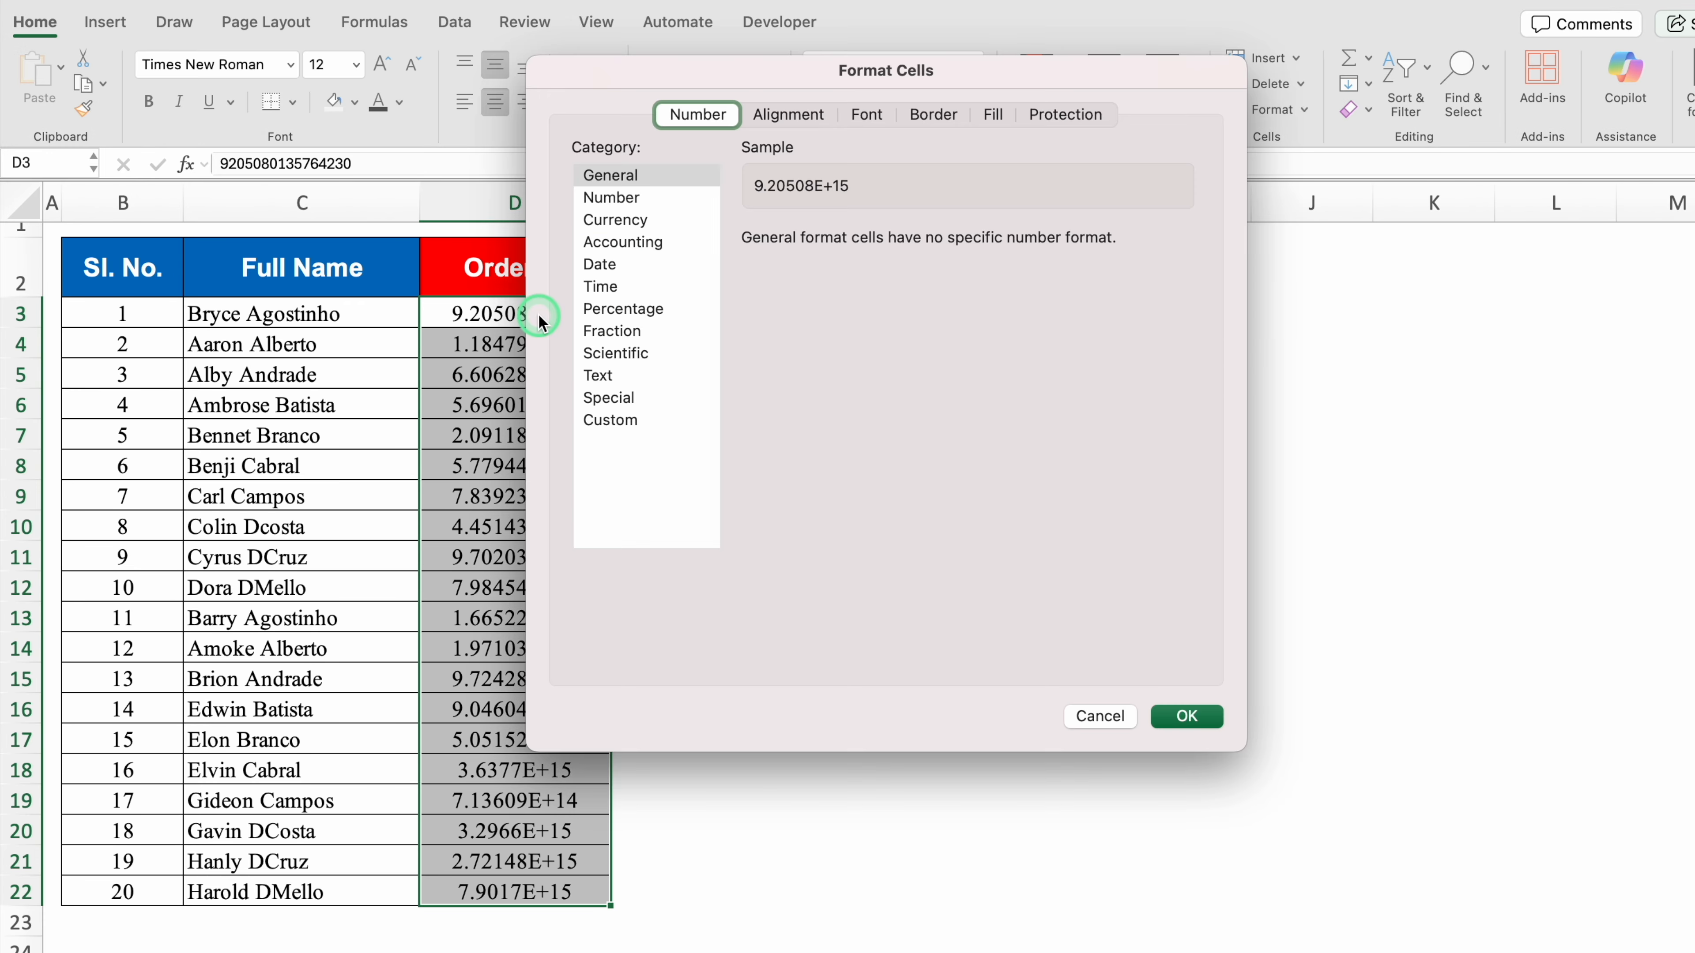
pyautogui.click(669, 177)
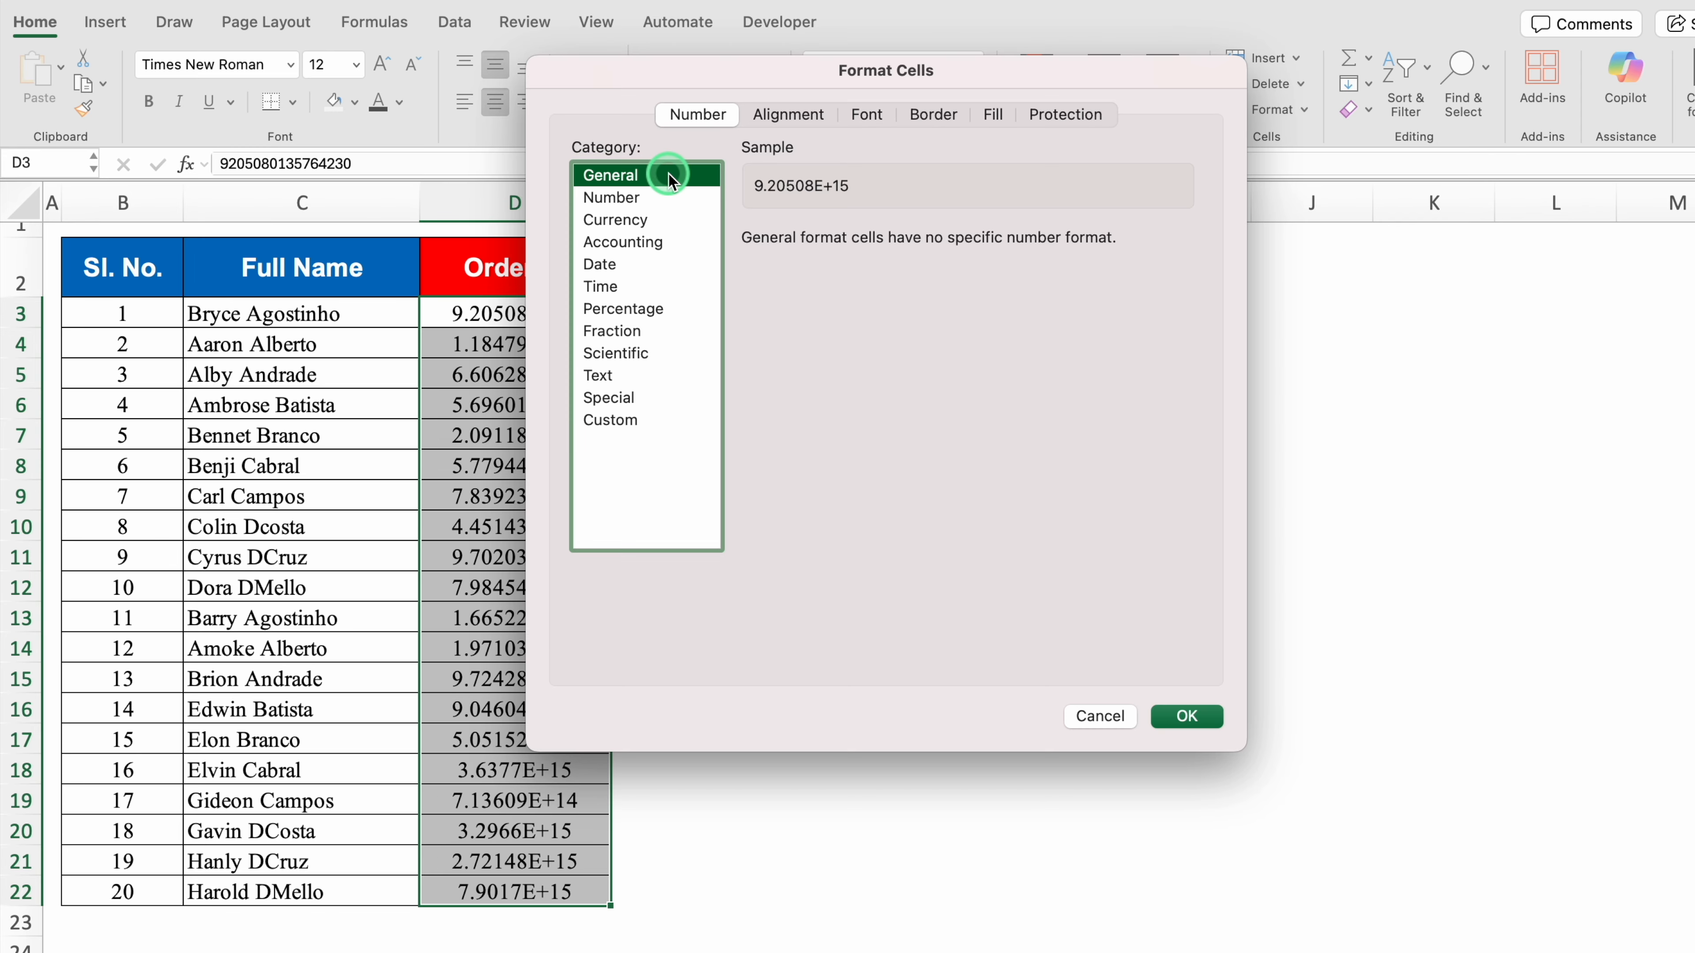
pyautogui.click(645, 198)
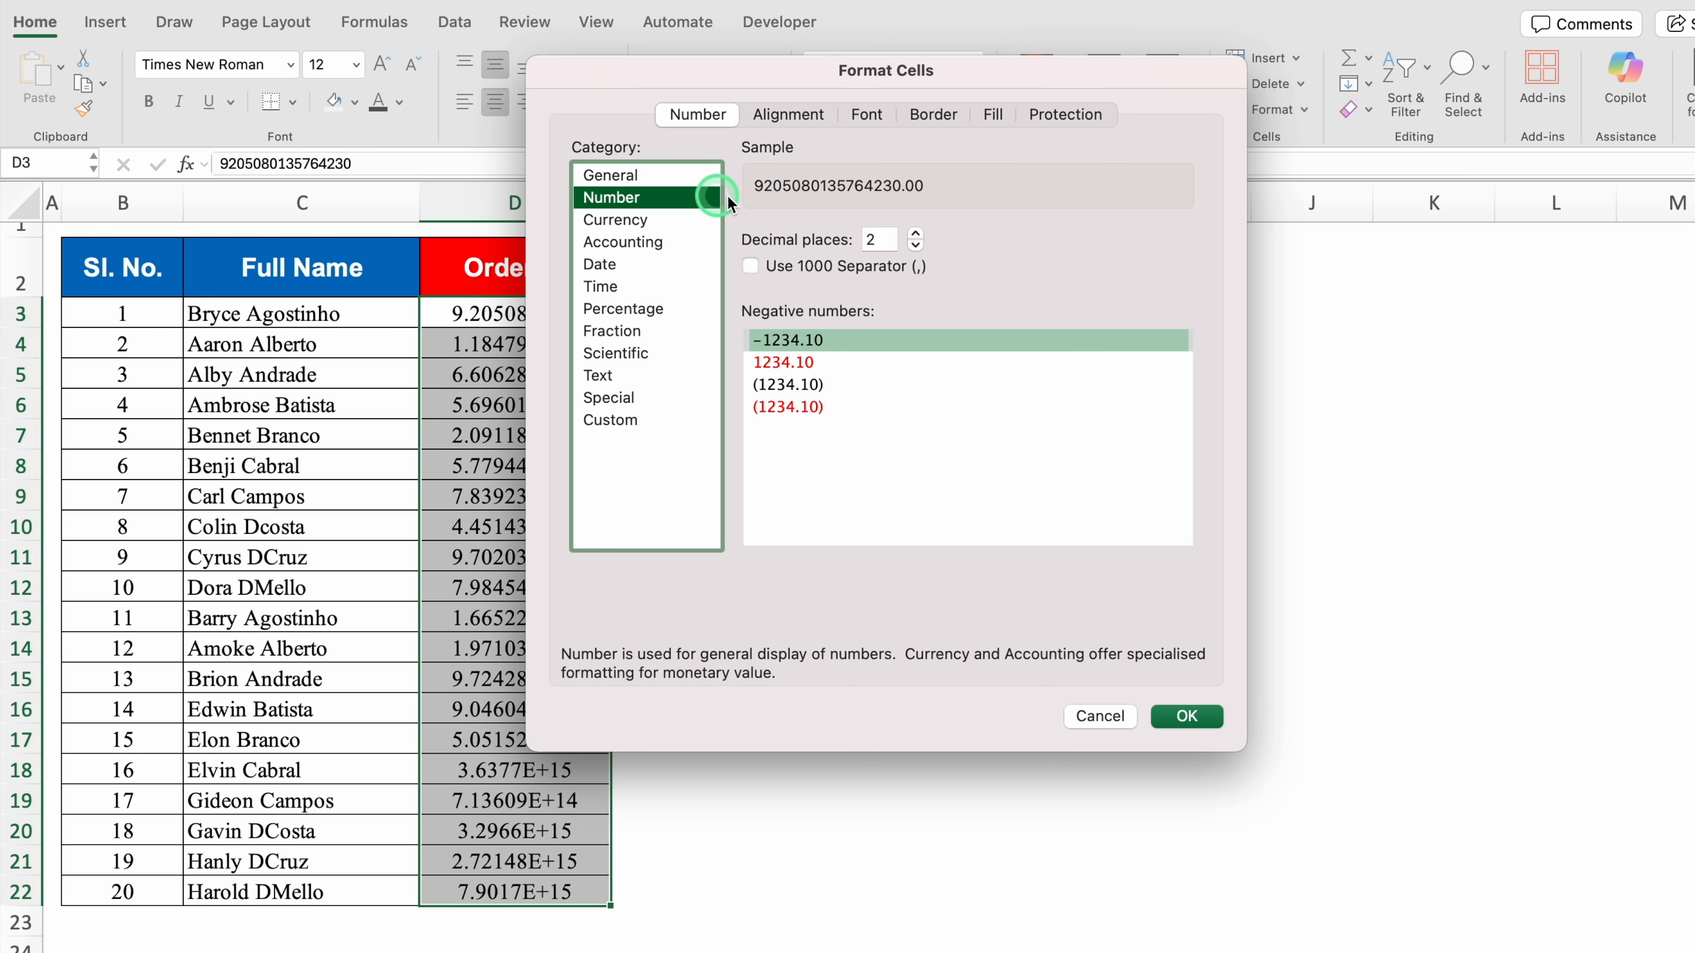
pyautogui.click(917, 249)
pyautogui.click(916, 248)
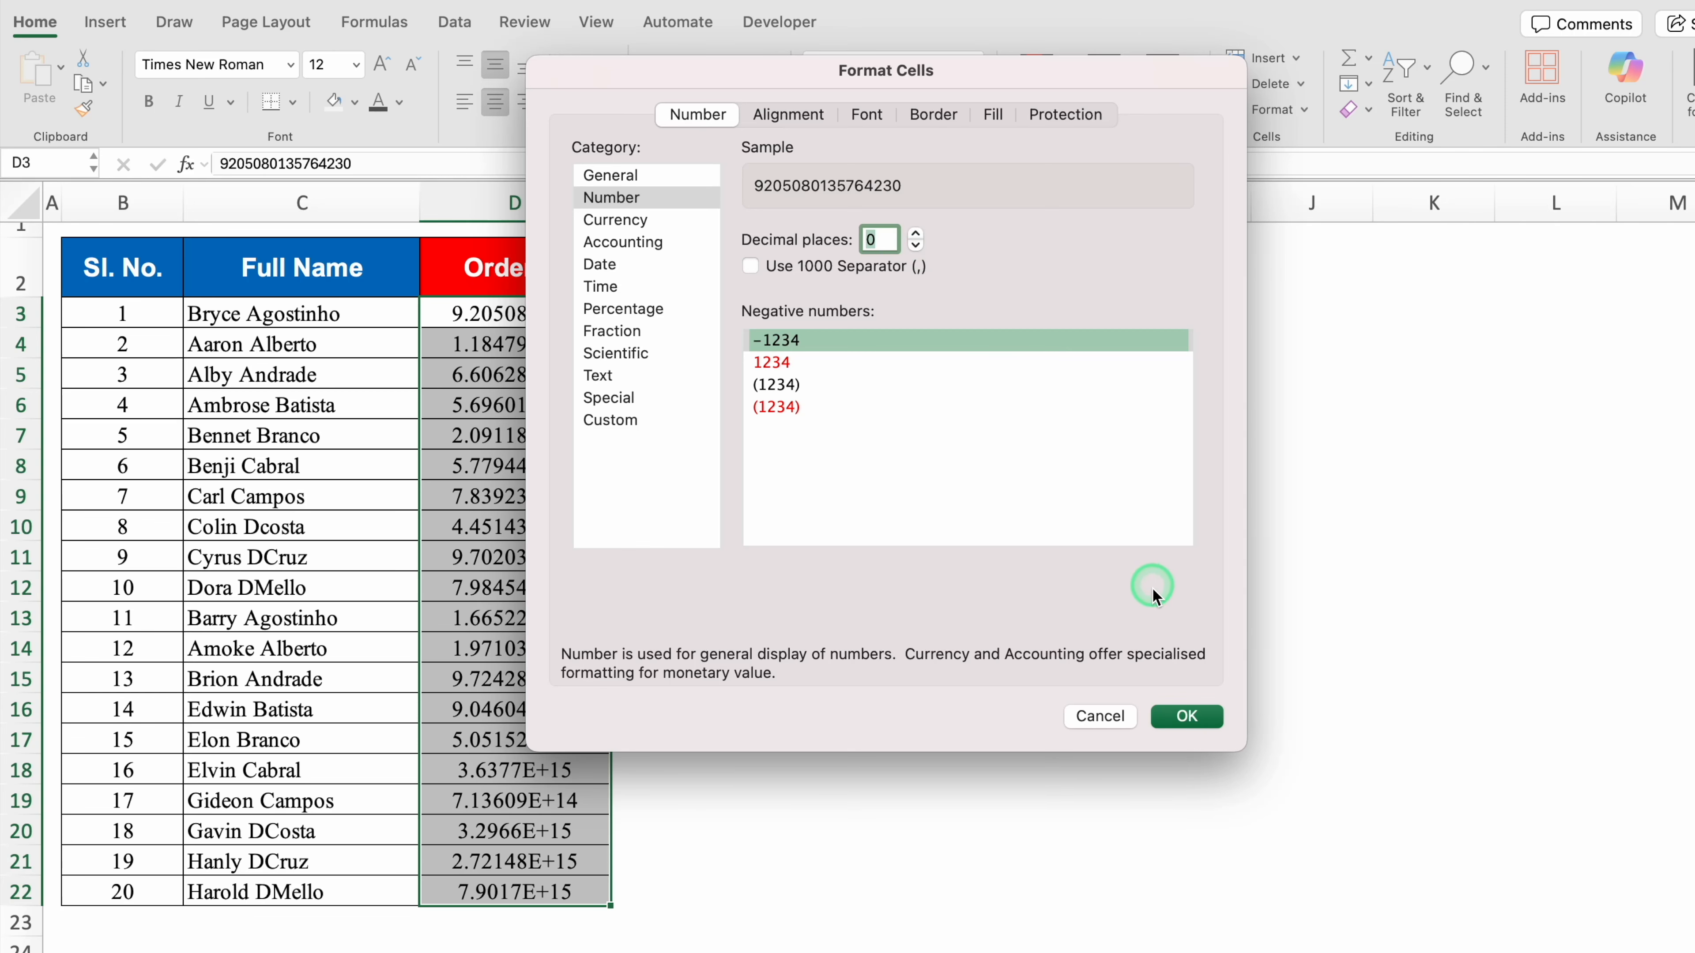
pyautogui.click(1198, 711)
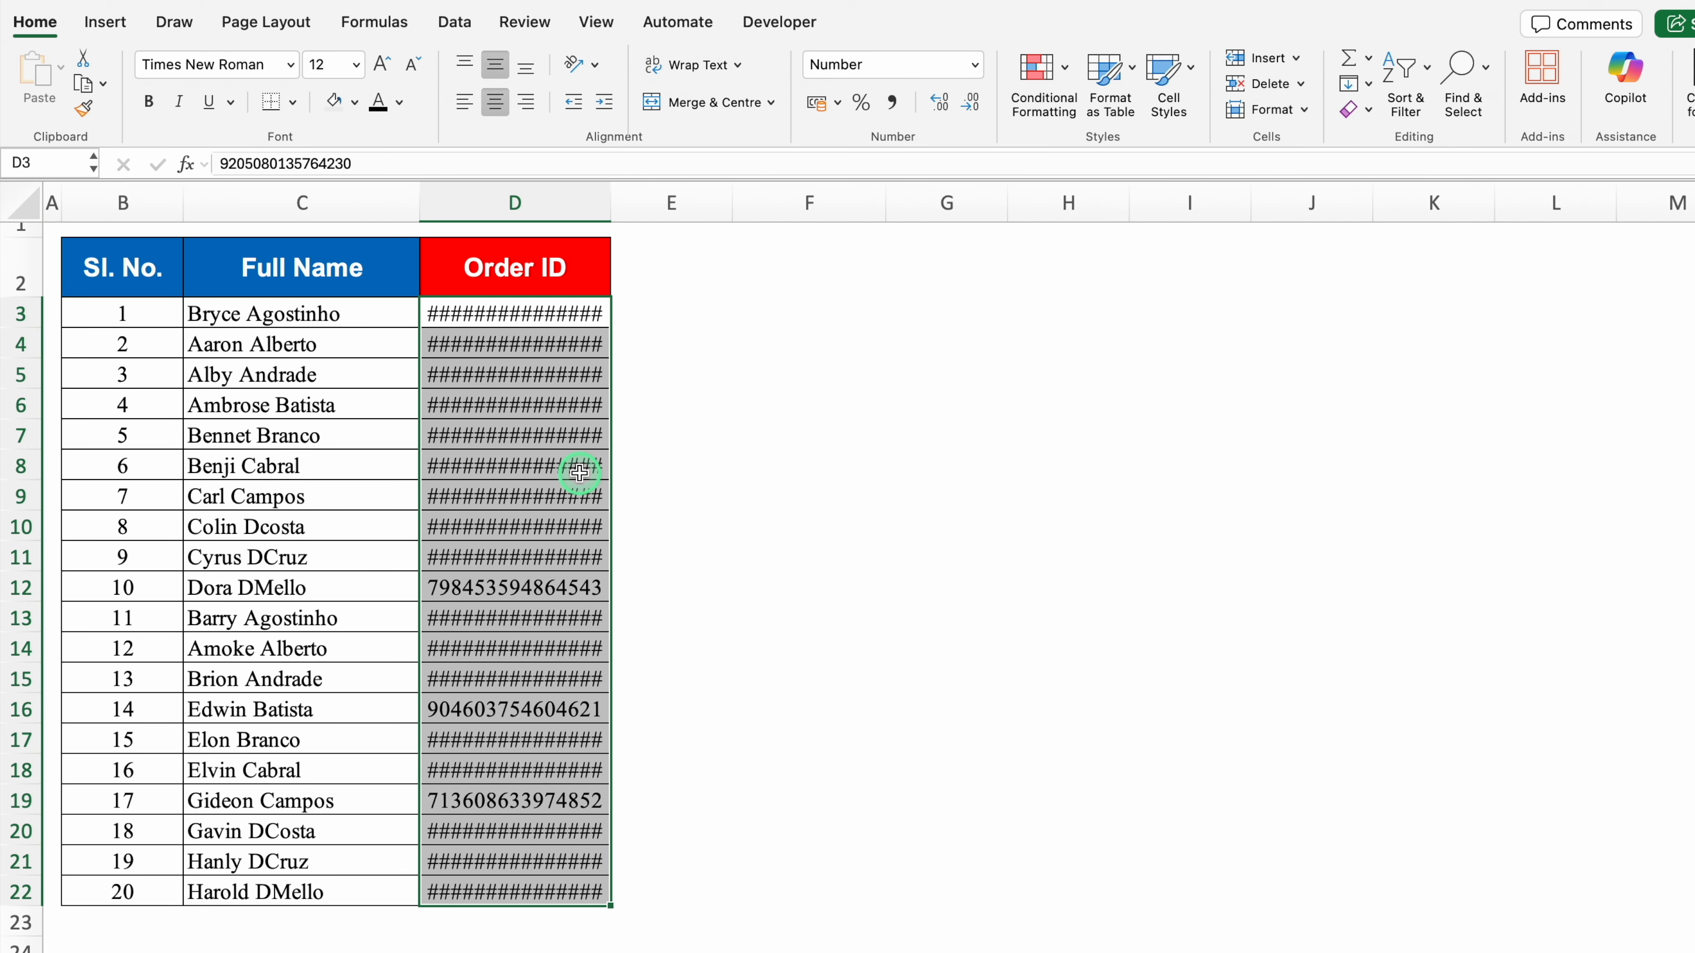
pyautogui.doubleClick(609, 194)
pyautogui.click(715, 339)
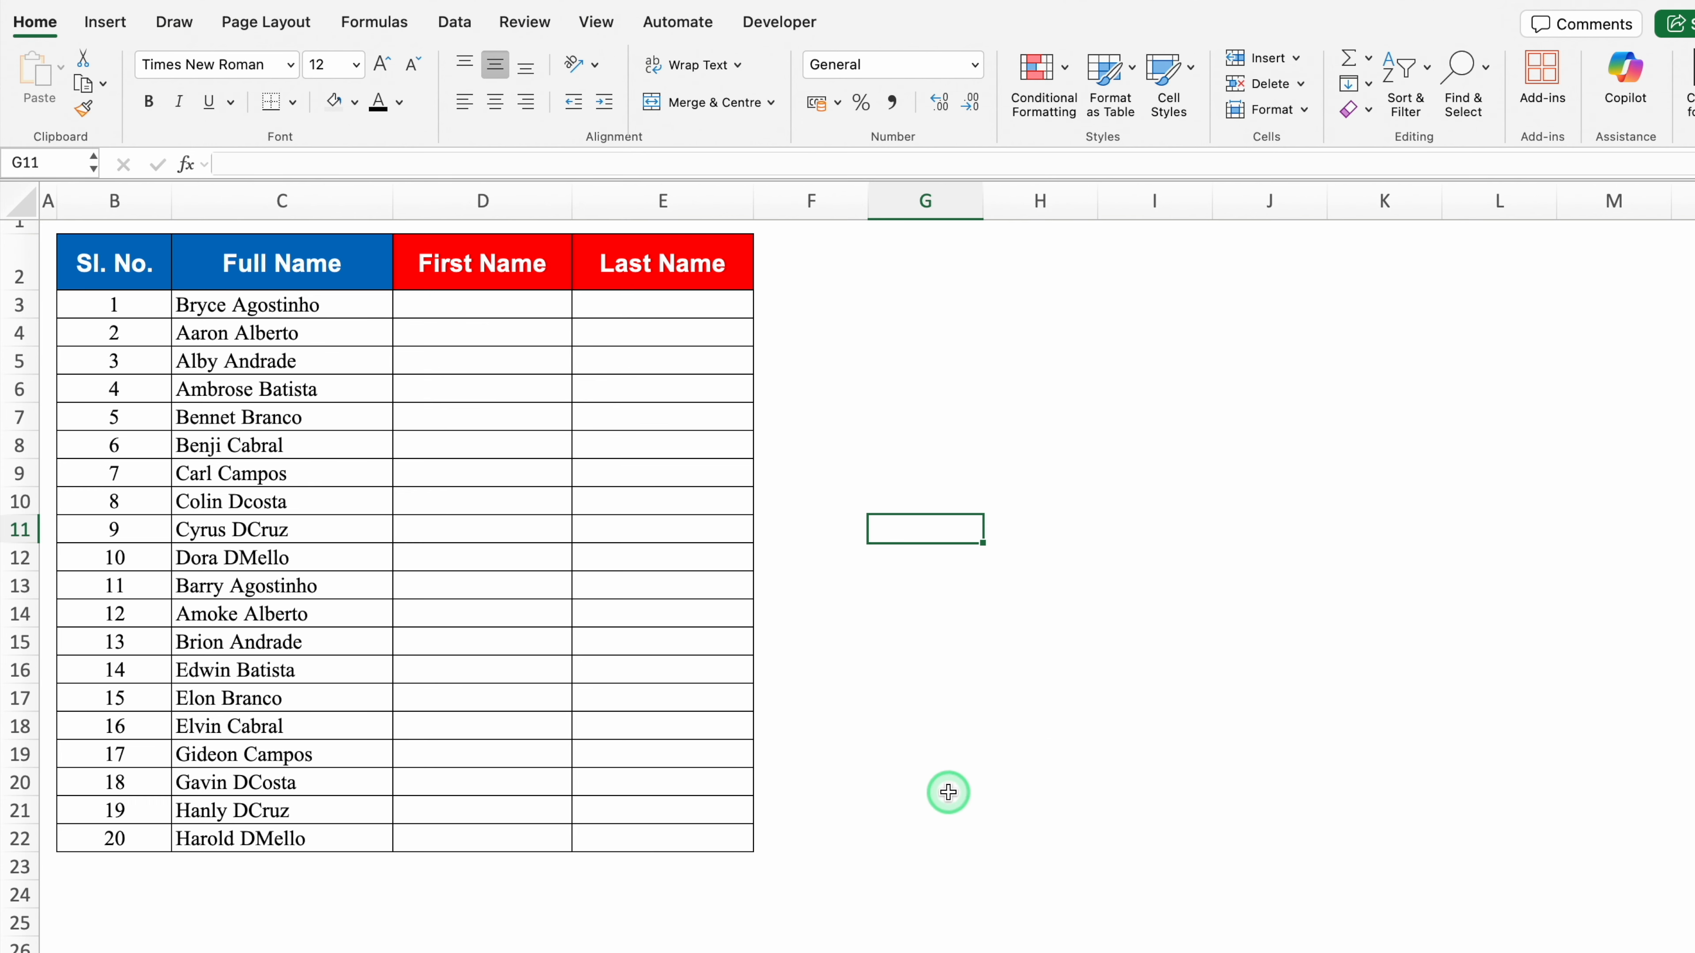
pyautogui.click(274, 193)
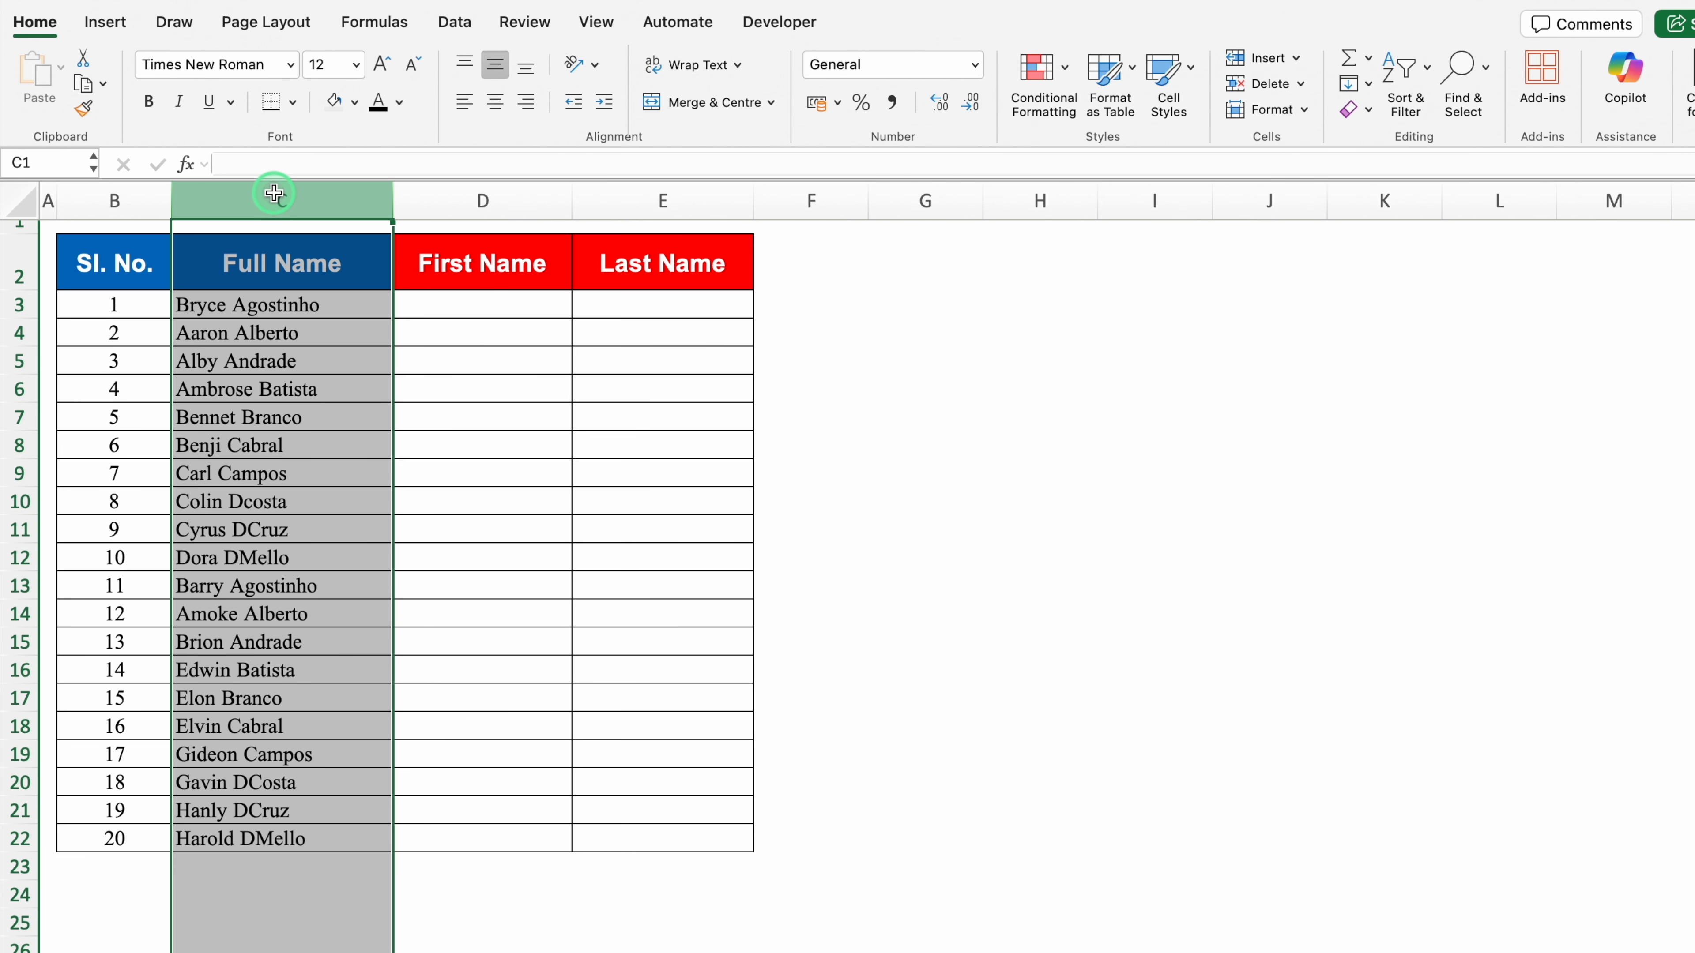
pyautogui.click(439, 191)
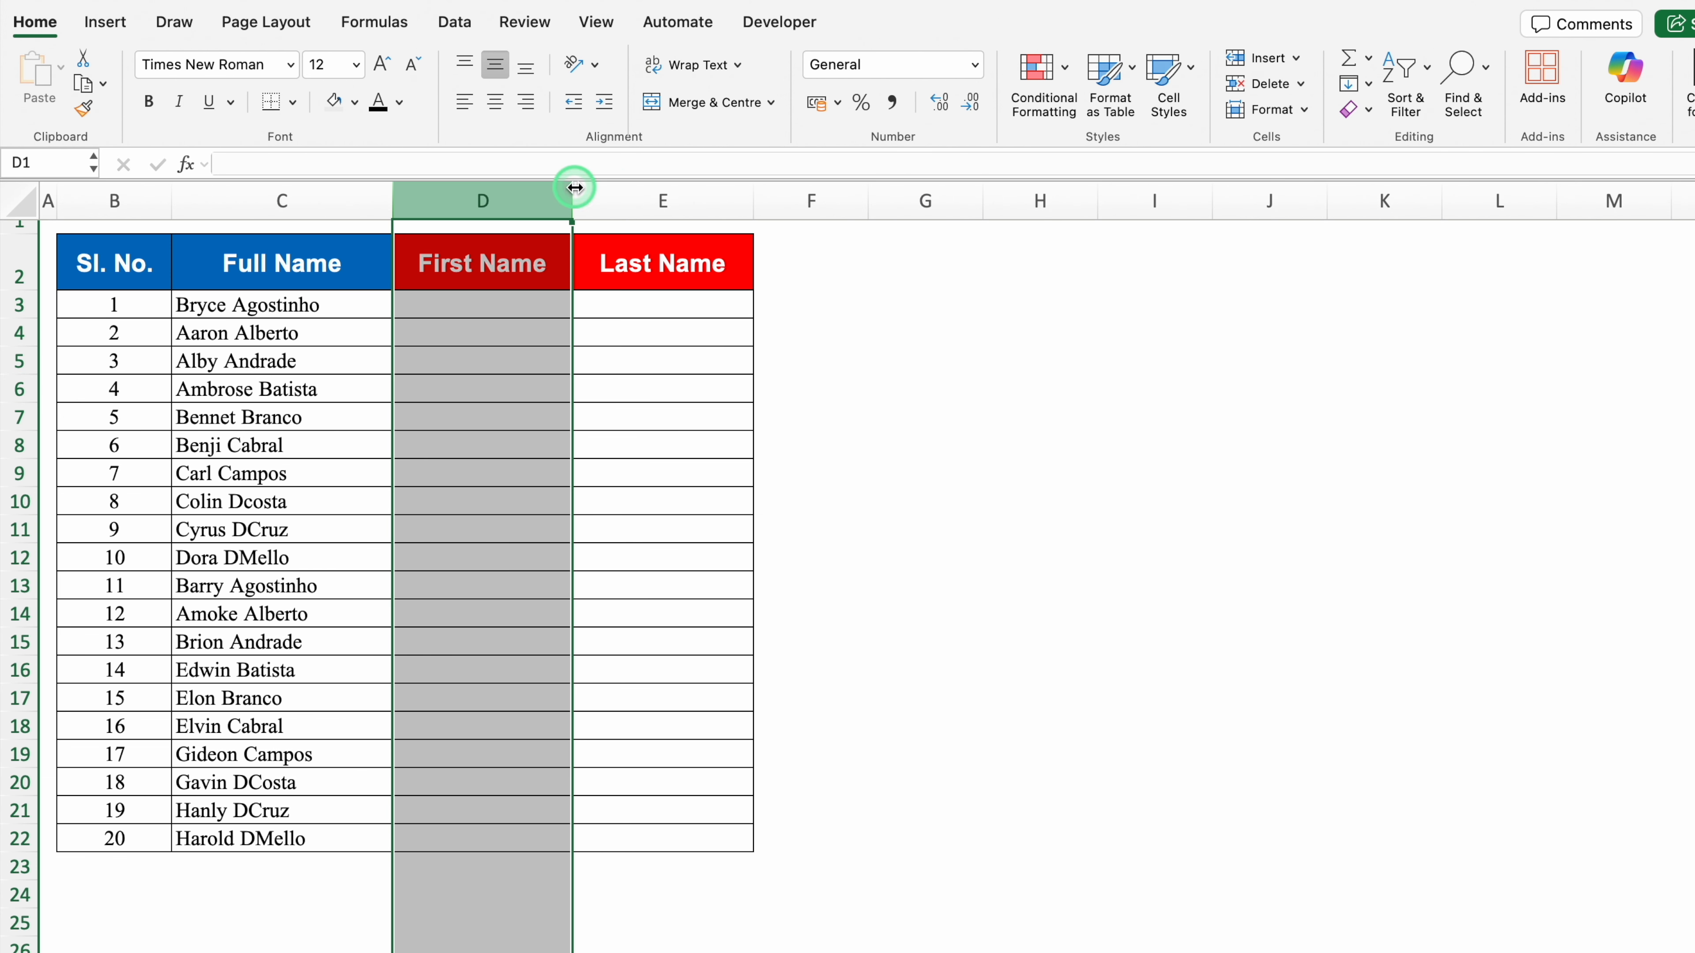
pyautogui.click(619, 192)
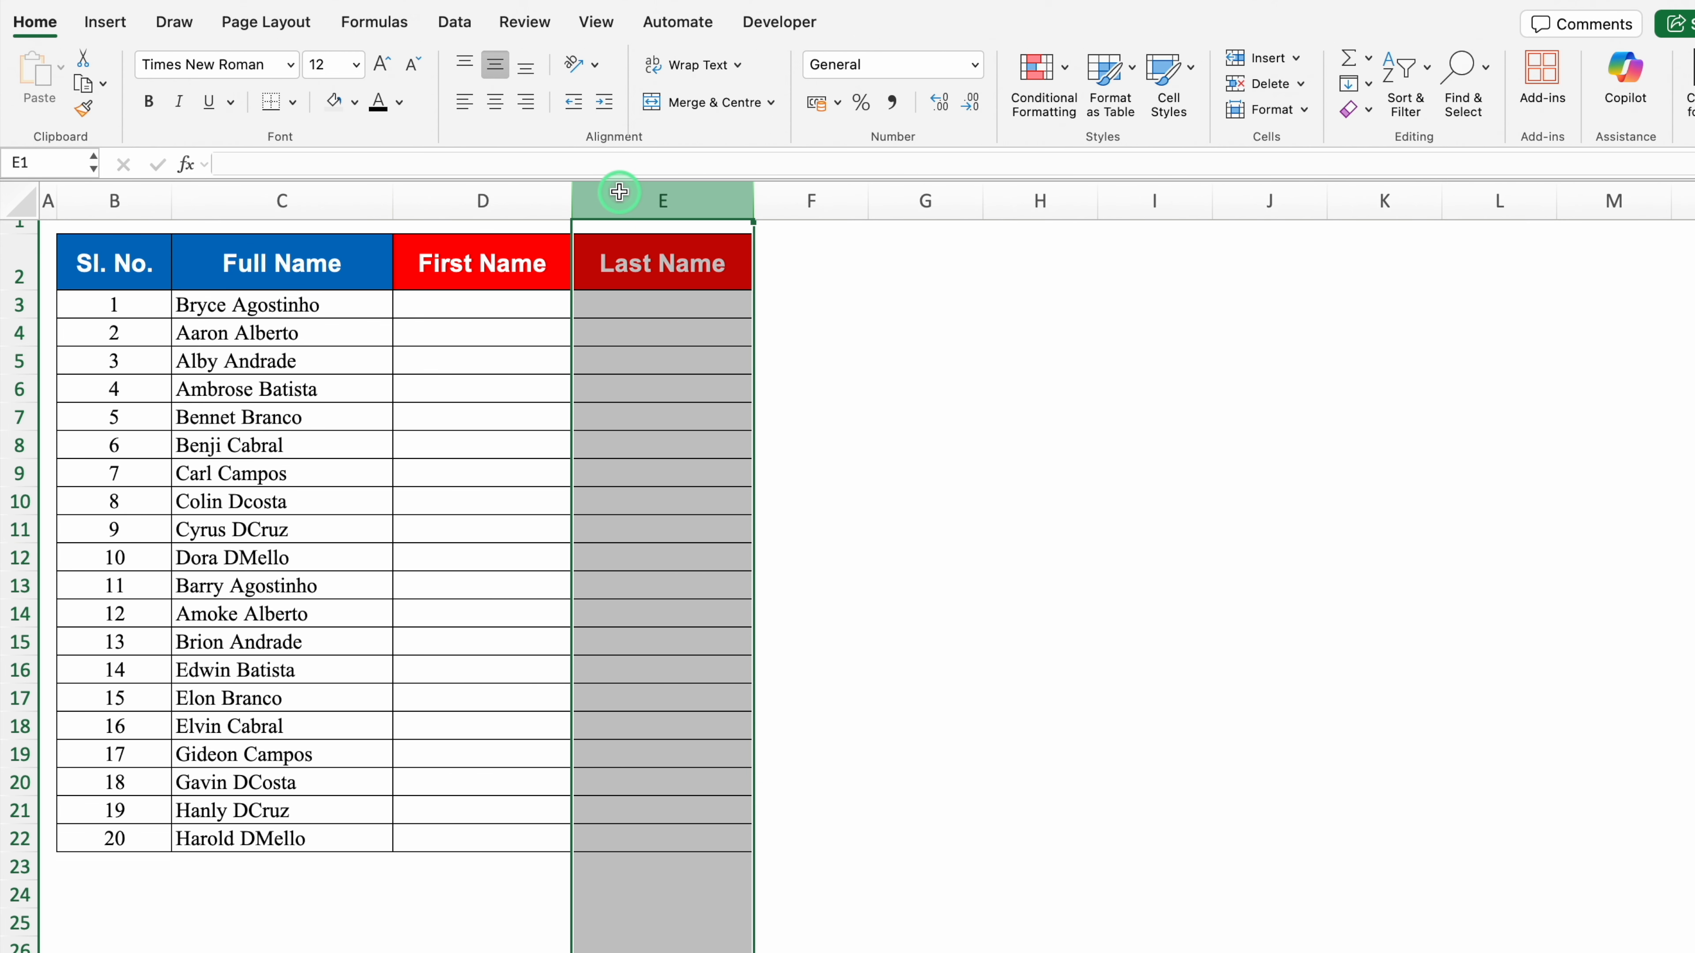
# Step: Enter =TEXTSPLIT(C3," ") in D3 to split the full name into first and last name
pyautogui.click(539, 313)
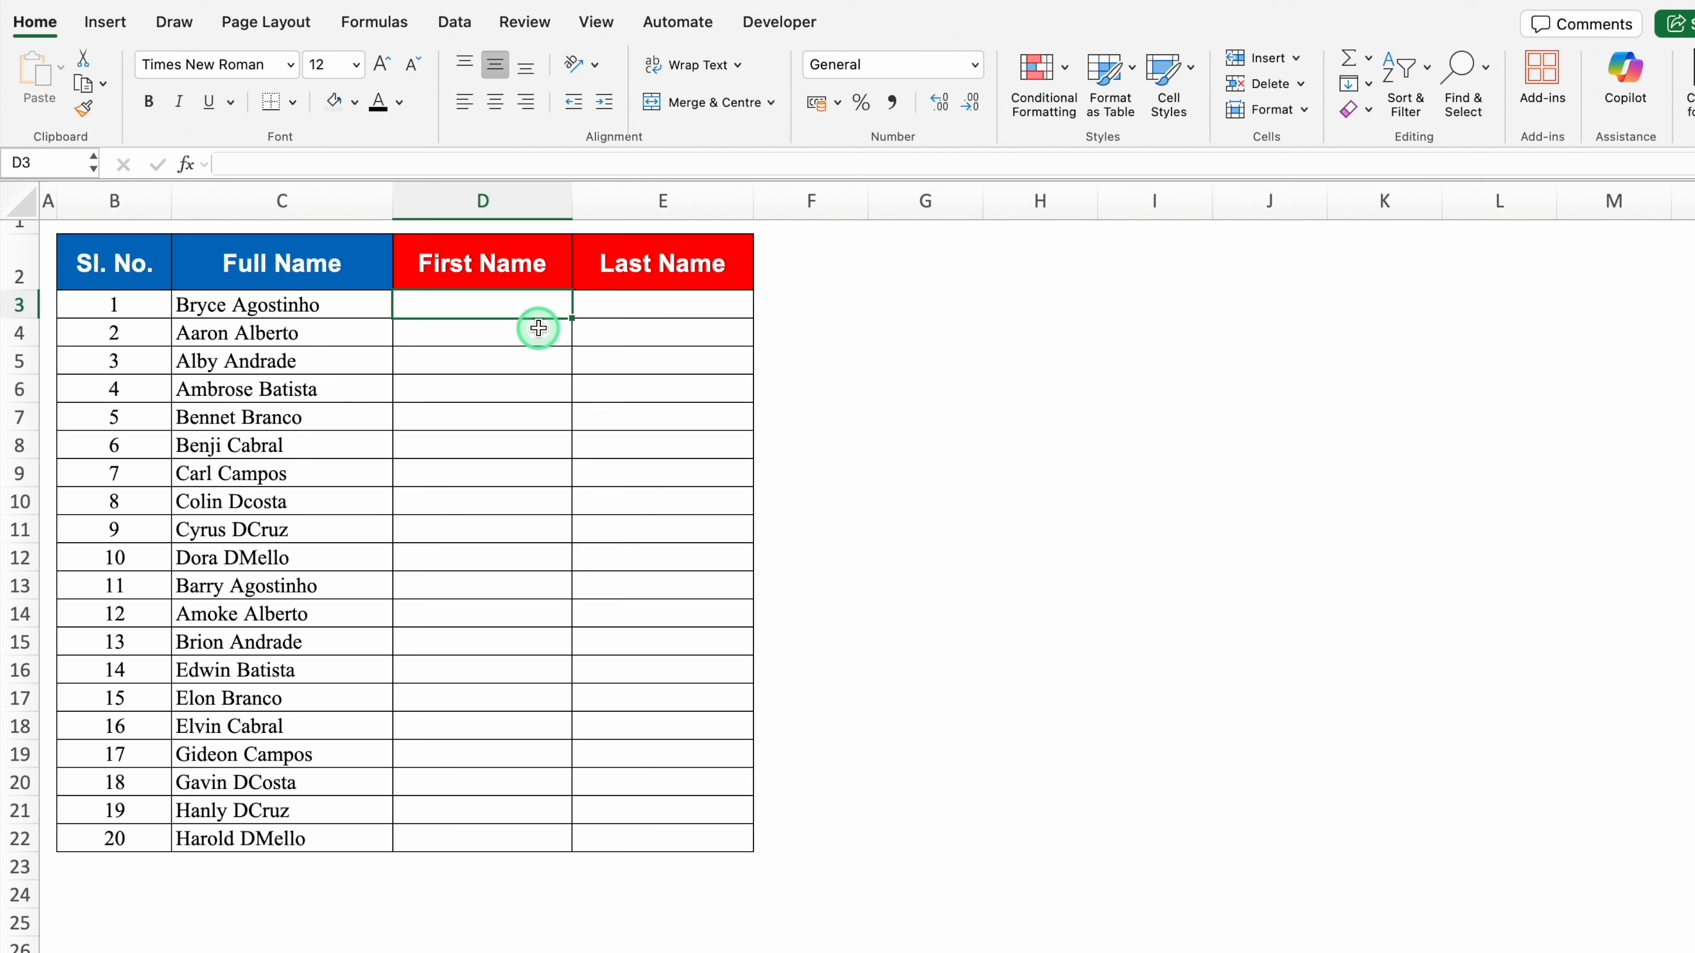
pyautogui.write('=')
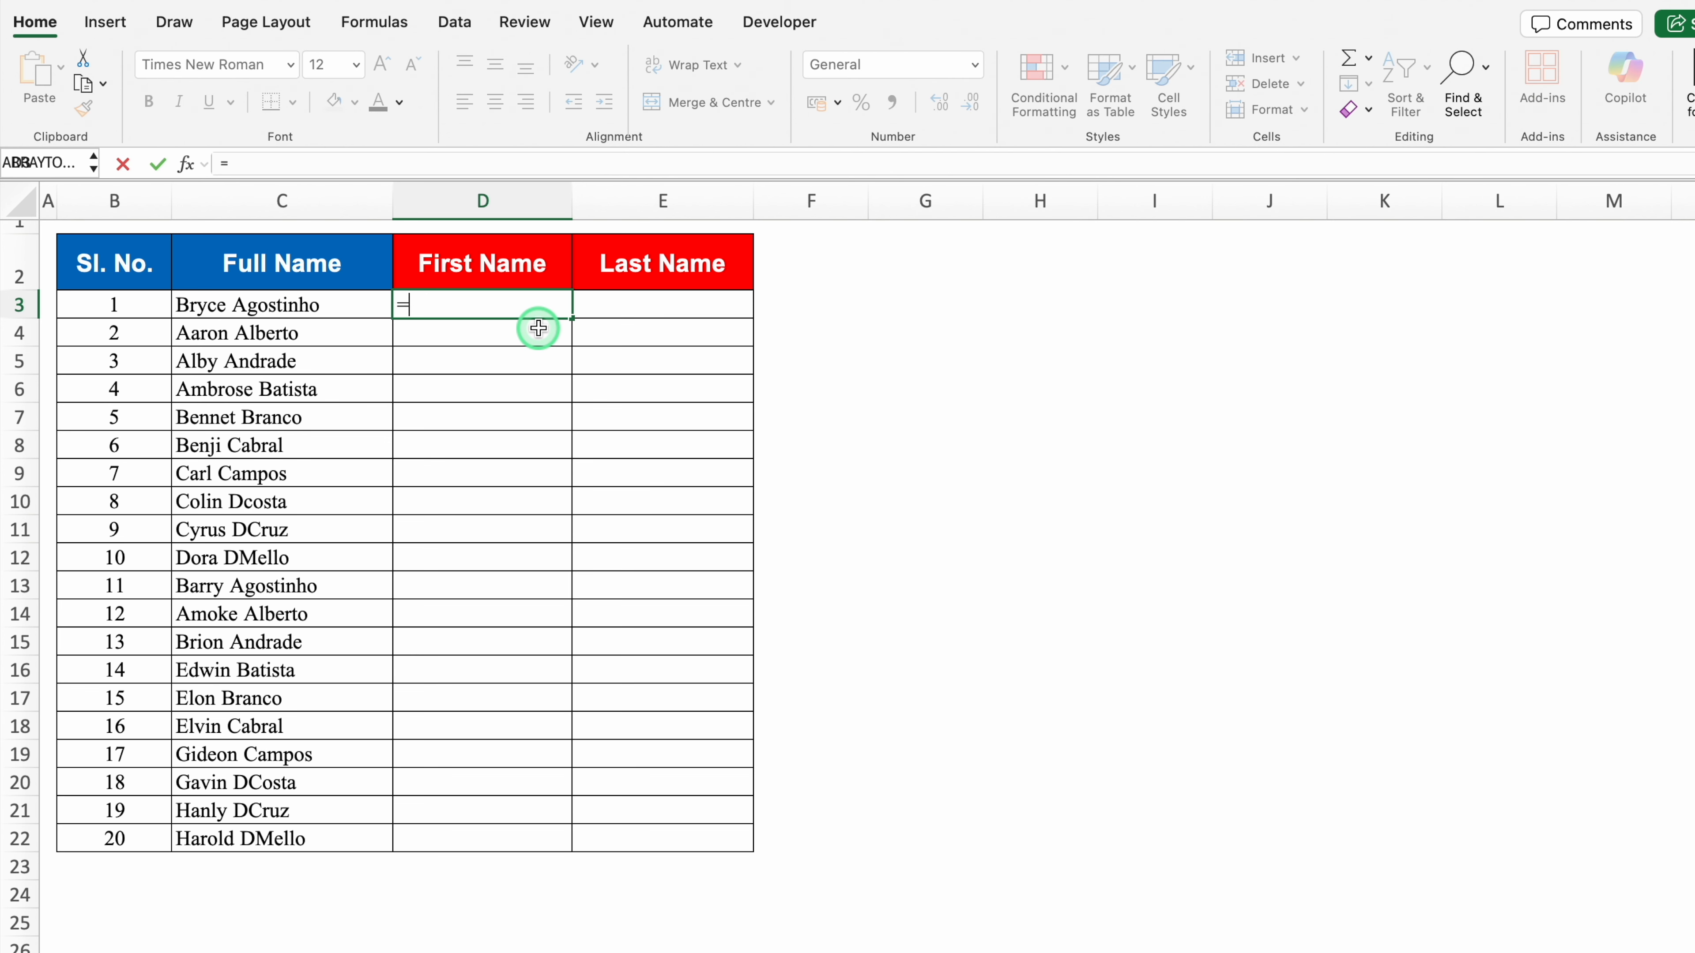
pyautogui.write('TEXTS')
pyautogui.doubleClick(485, 353)
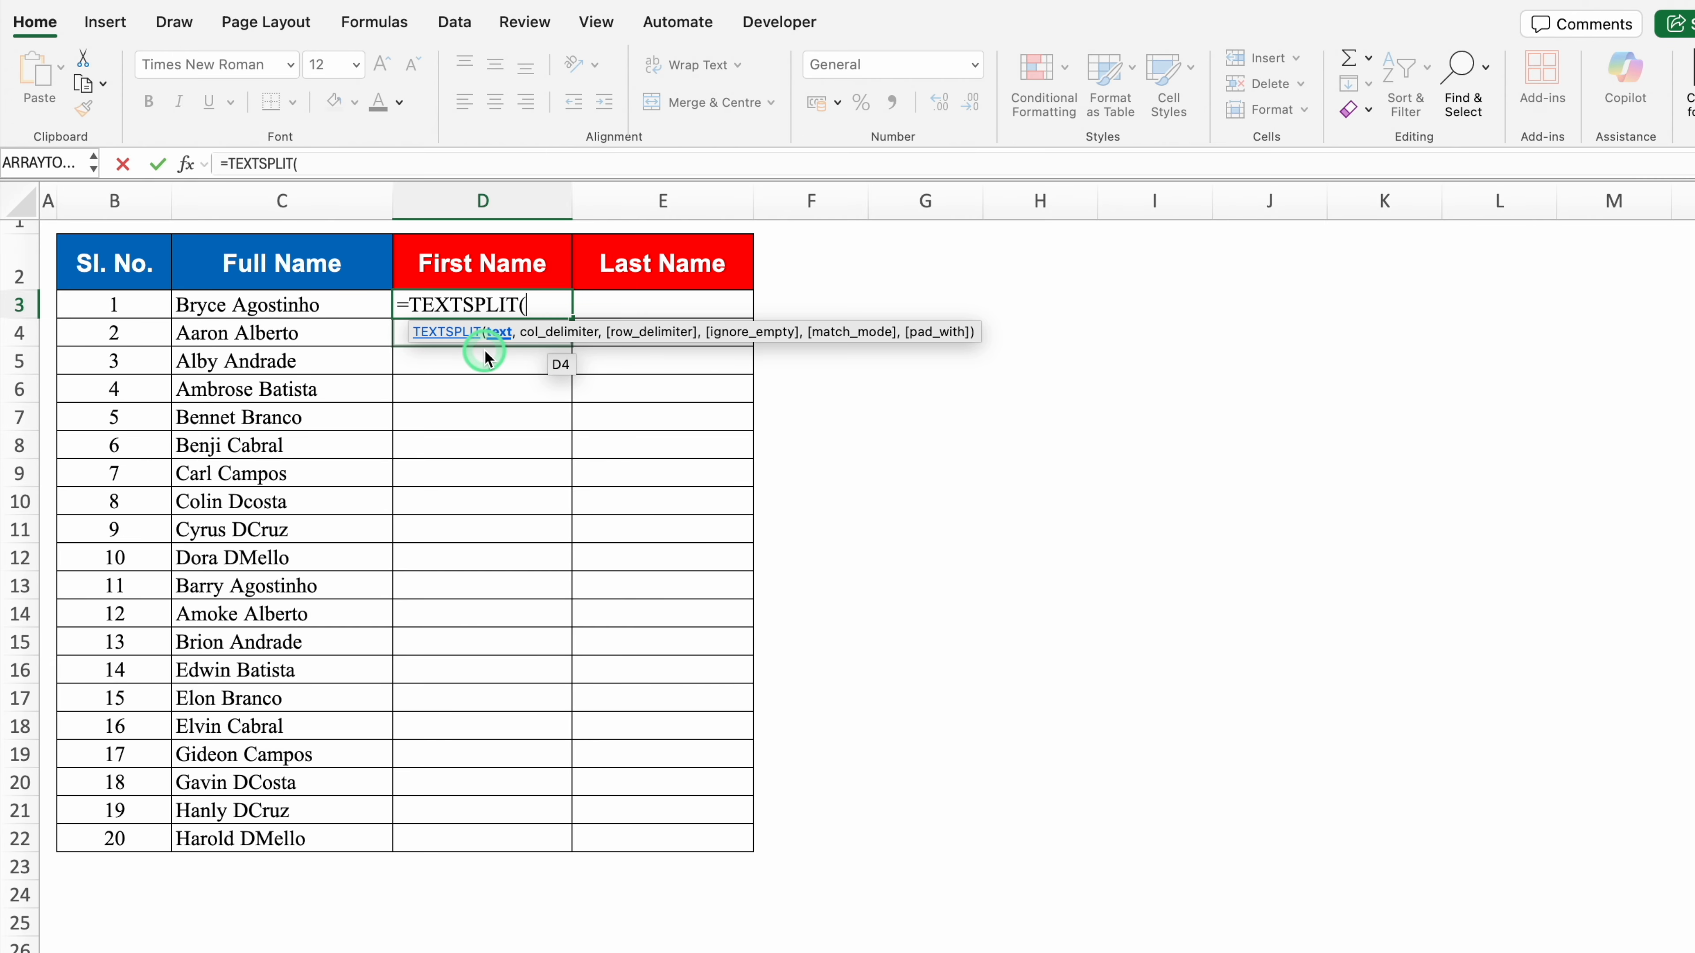
pyautogui.click(358, 307)
pyautogui.write(',')
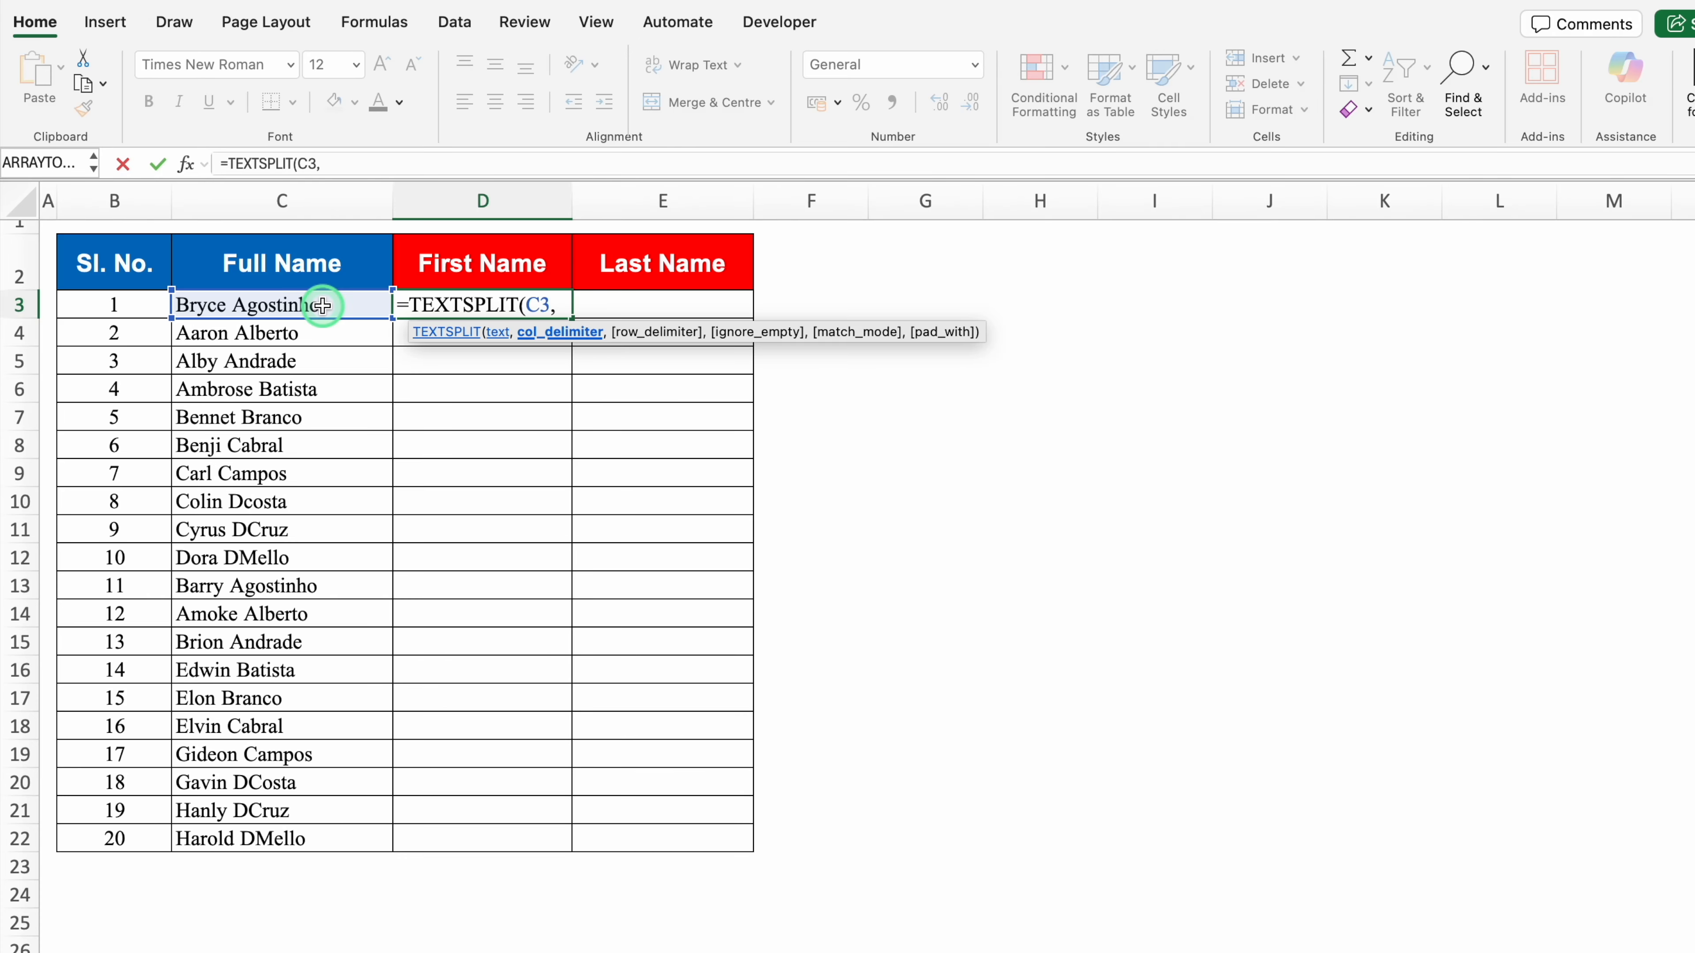
pyautogui.write('" ")')
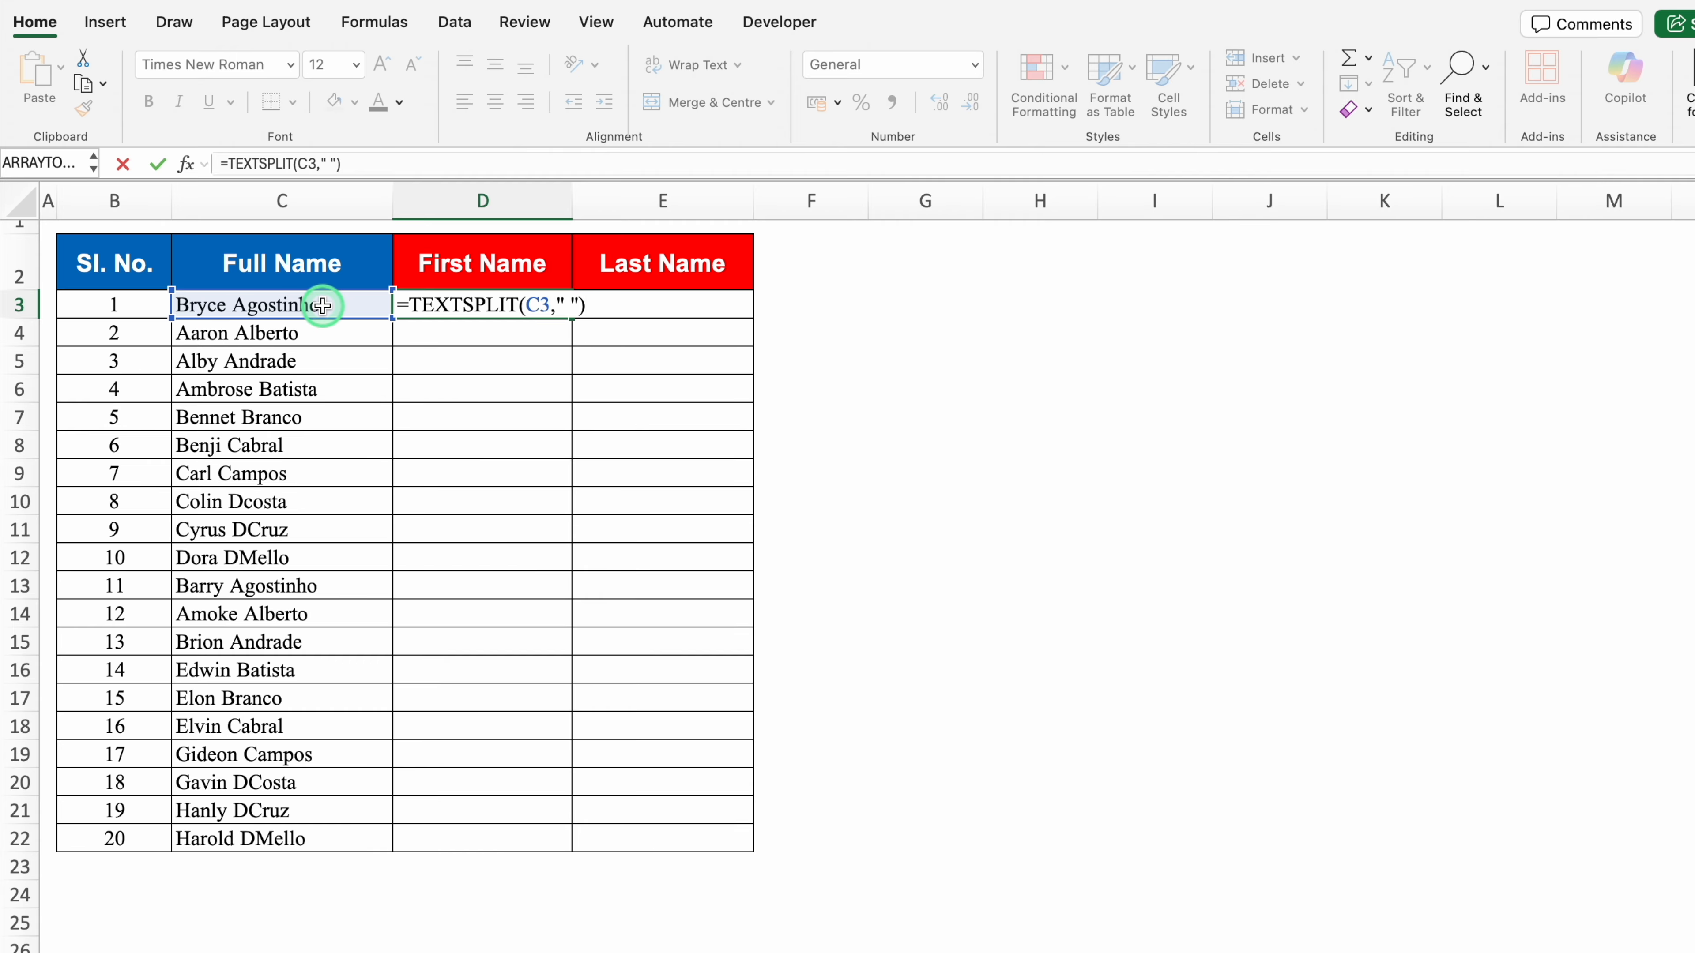
pyautogui.press('Return')
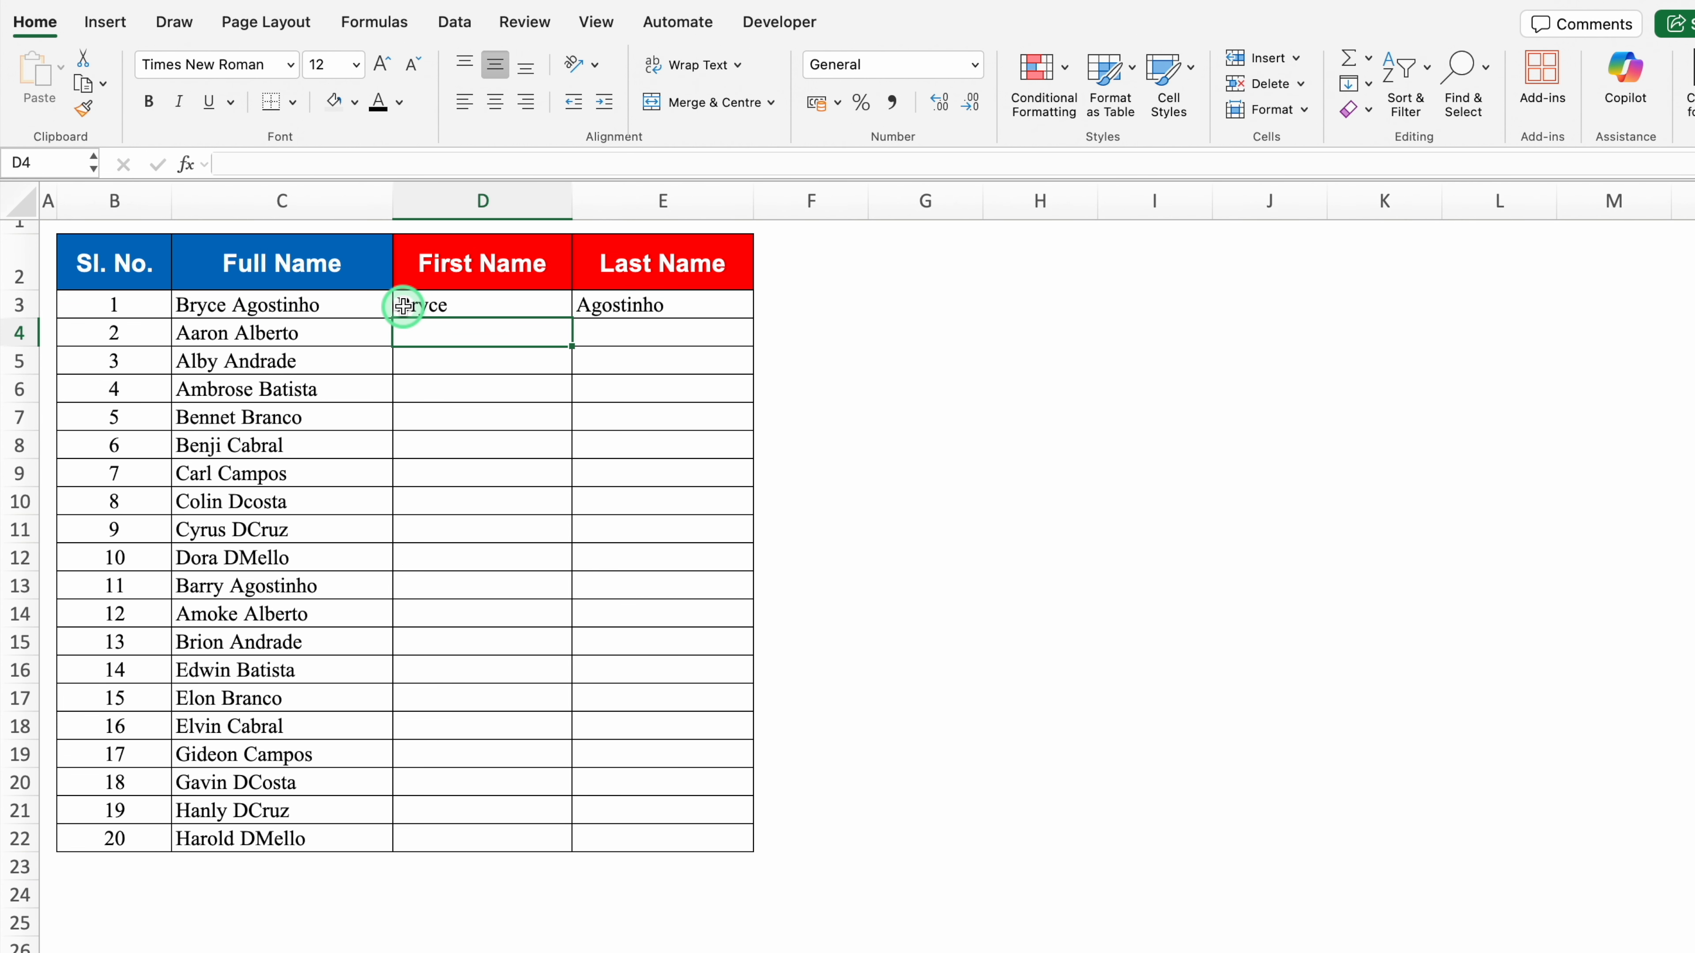
# Step: Fill the TEXTSPLIT formula from D3 down to D22 for all the full names
pyautogui.click(469, 304)
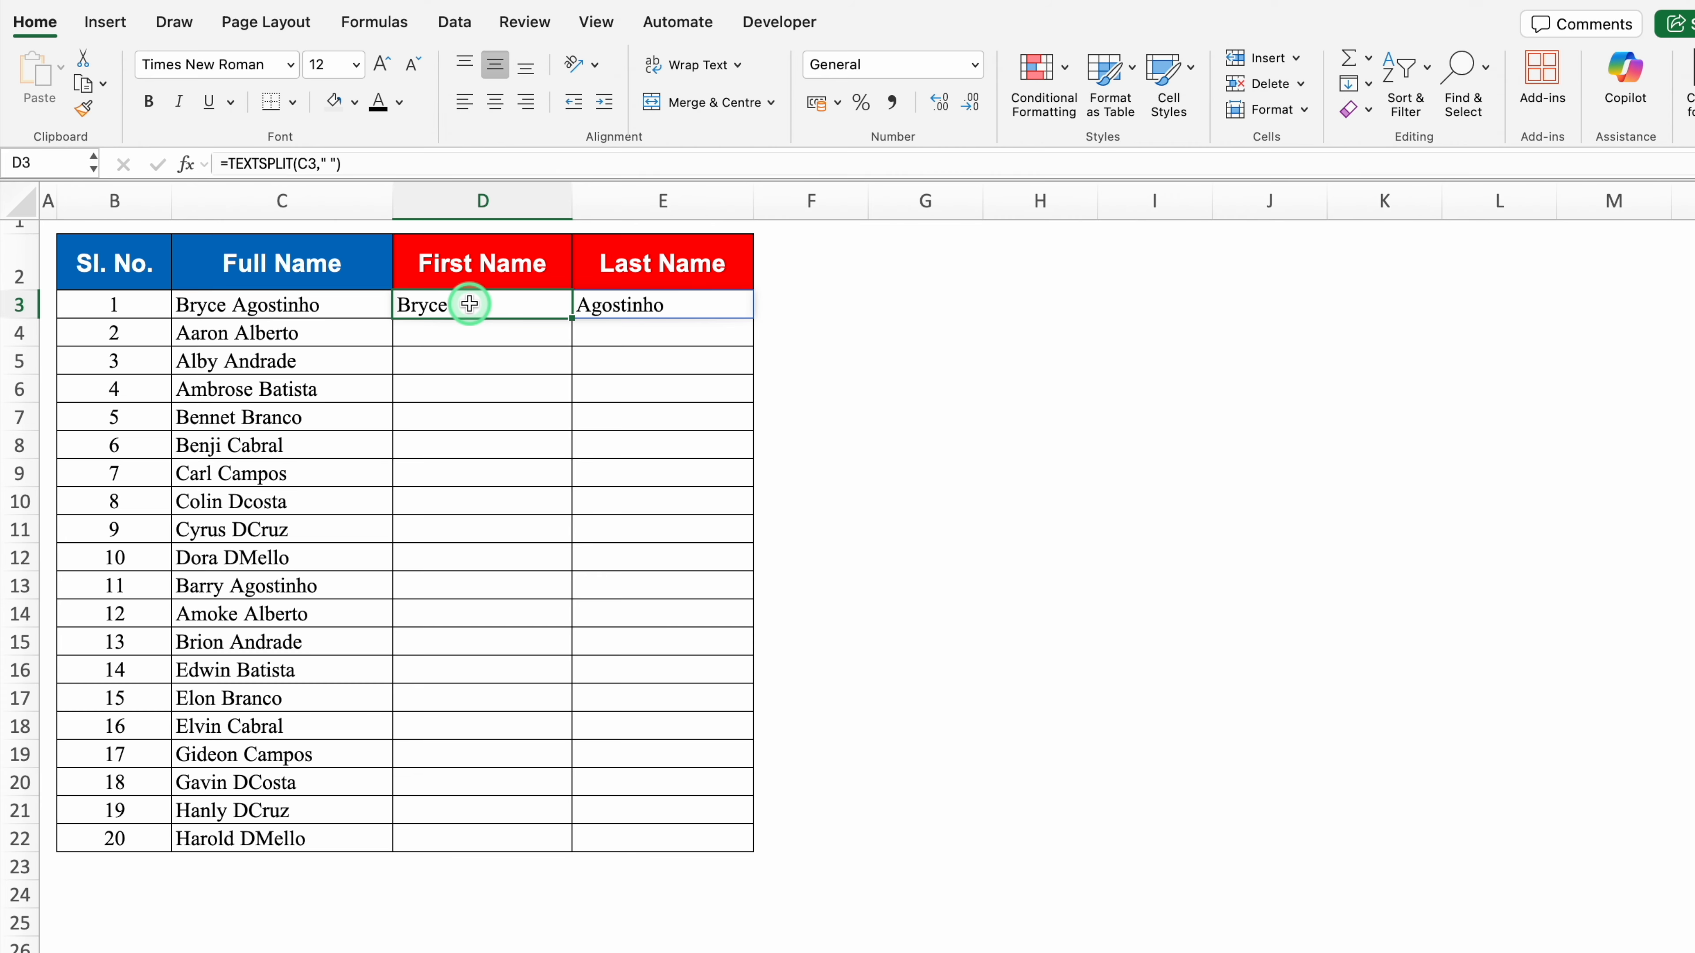
pyautogui.moveTo(572, 319); pyautogui.dragTo(560, 838)
pyautogui.click(885, 544)
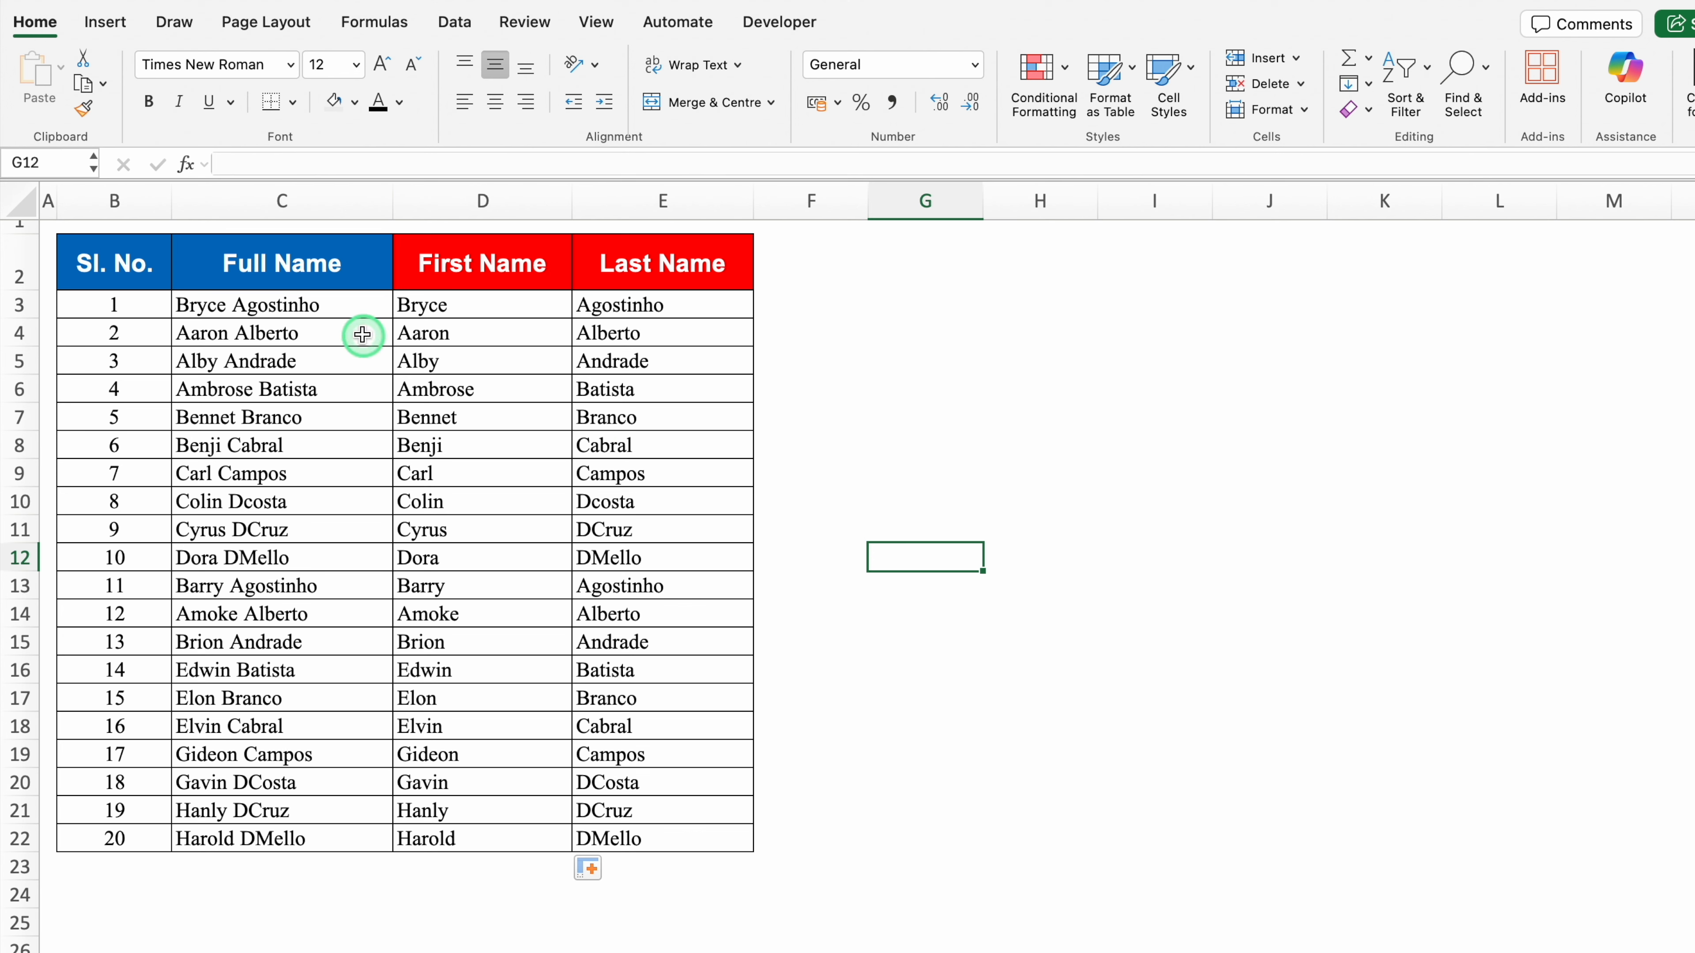
# Step: Append a third name, separated by a space, to the full name in C3 and inspect the split result
pyautogui.click(346, 307)
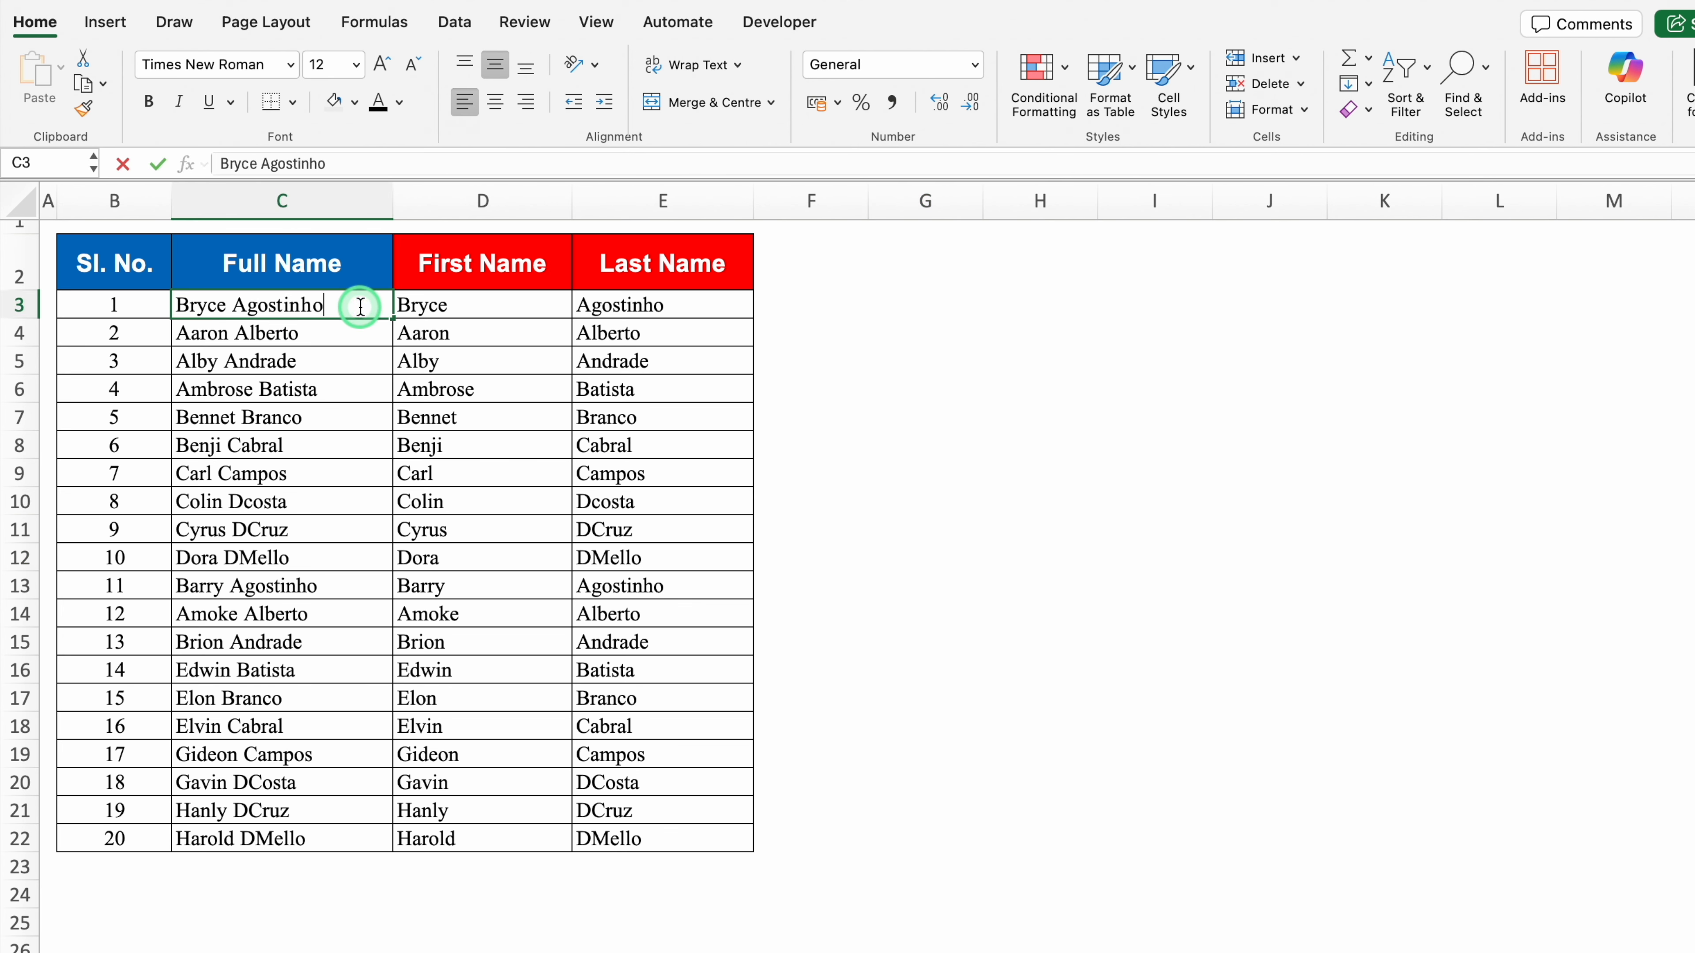
pyautogui.doubleClick(360, 306)
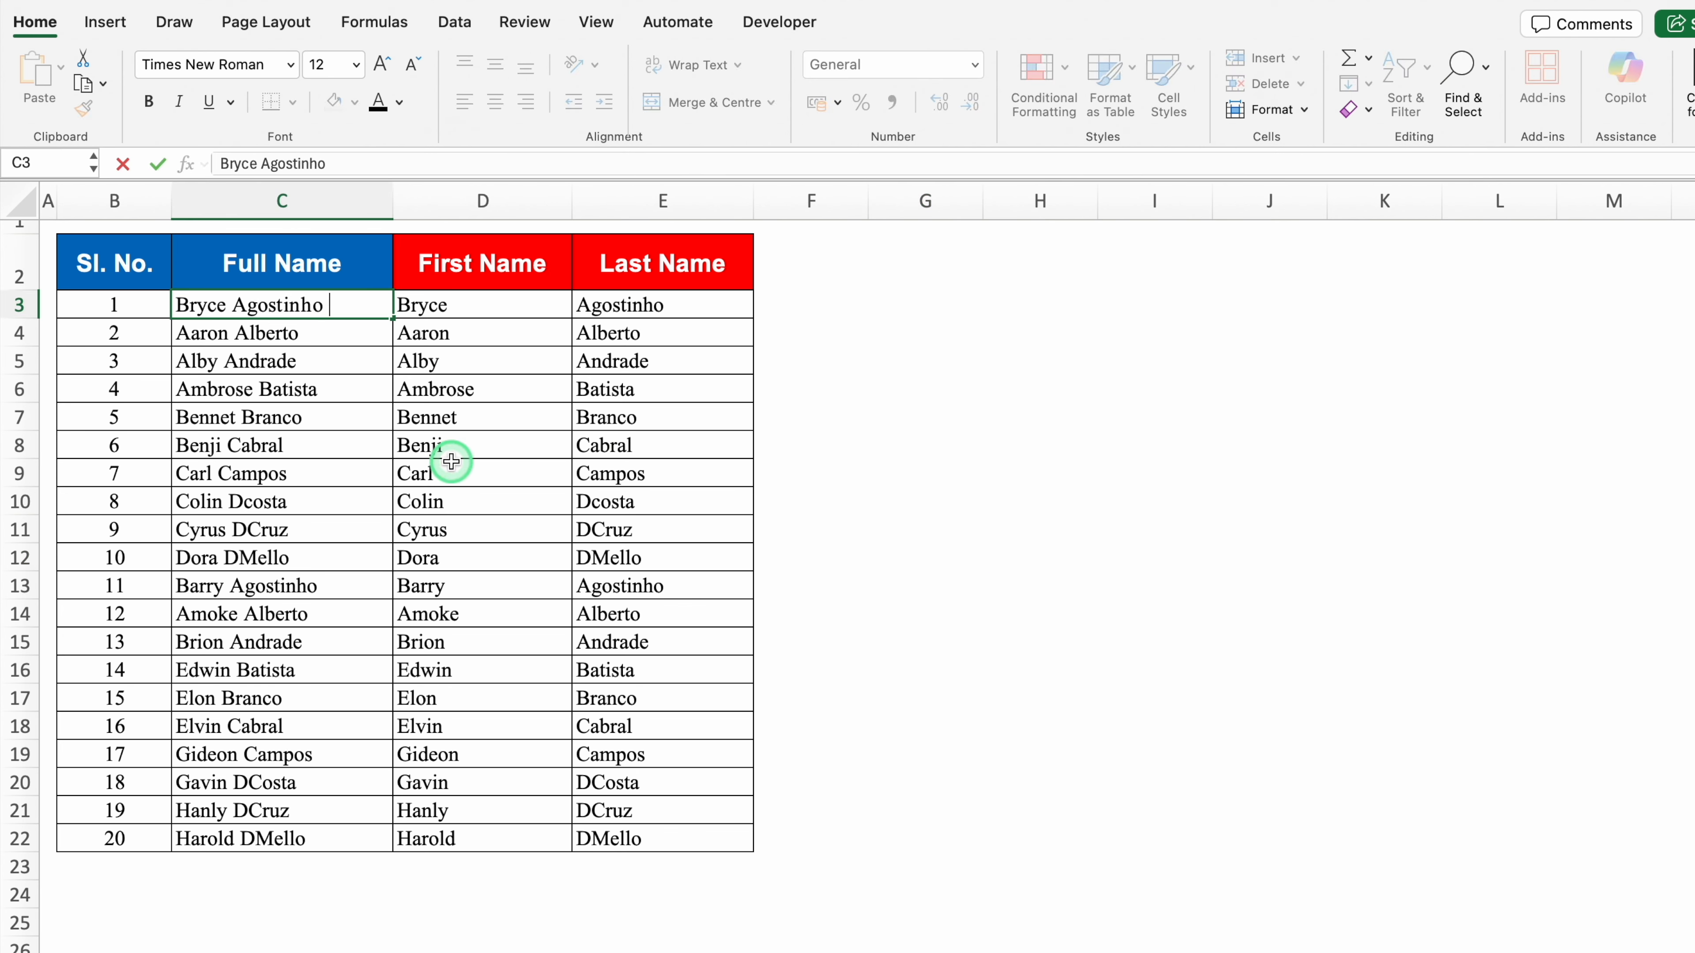
pyautogui.write('Vijay')
pyautogui.press('Return')
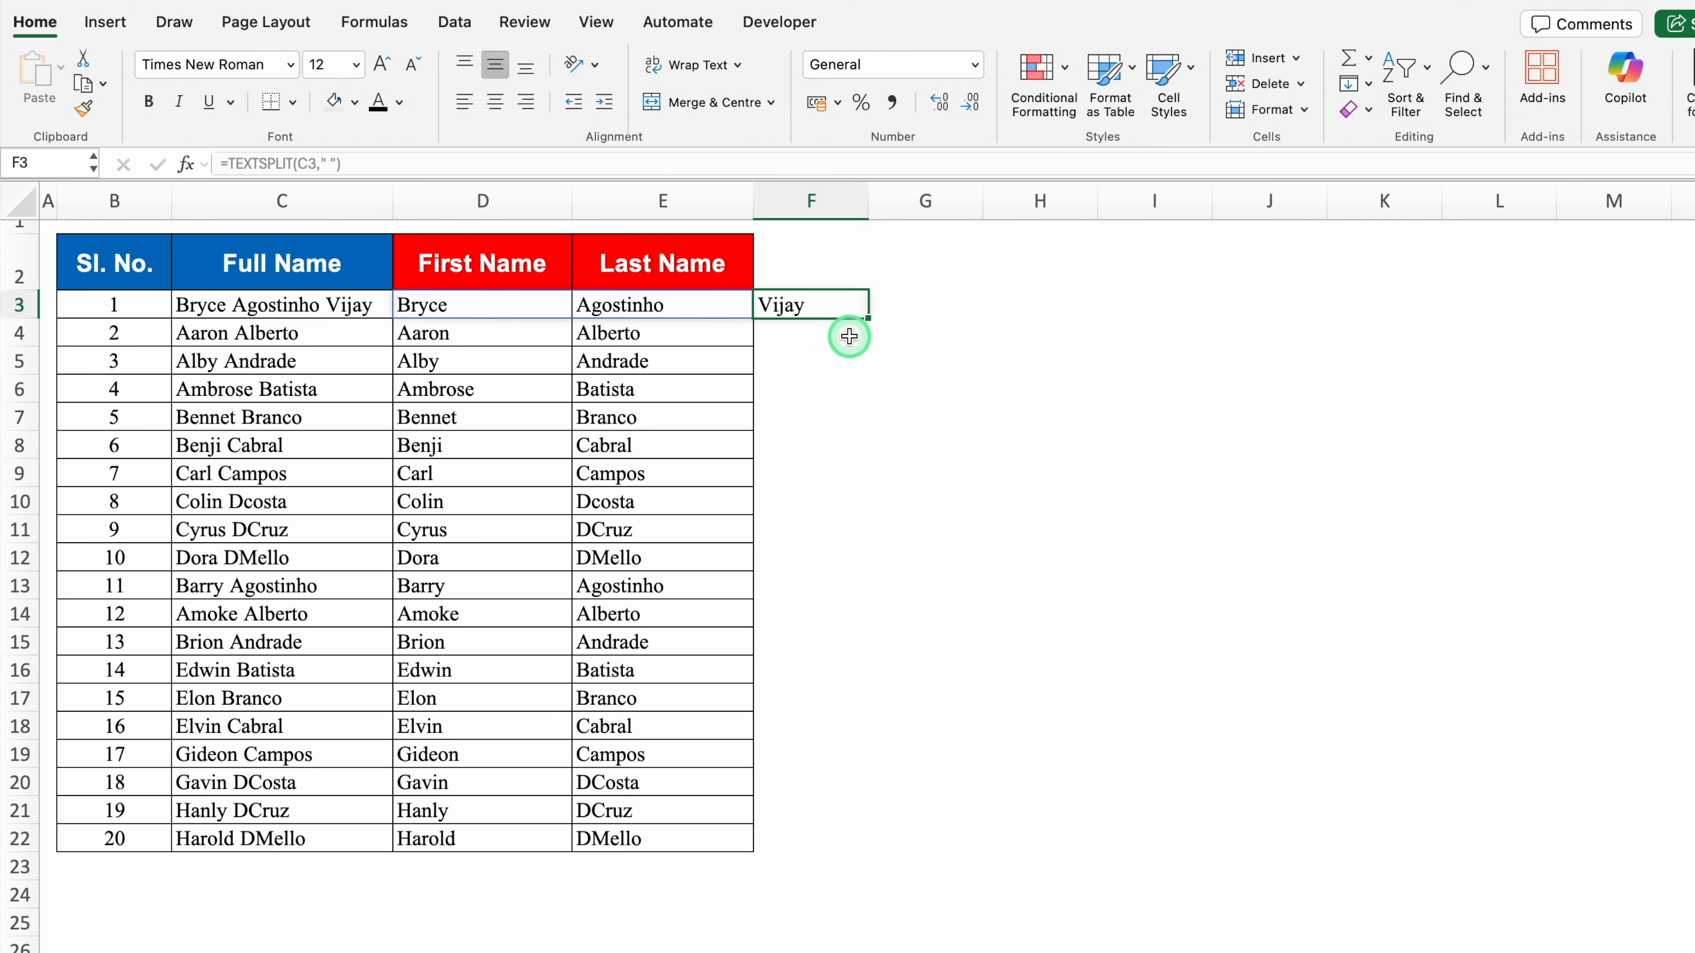
pyautogui.click(807, 354)
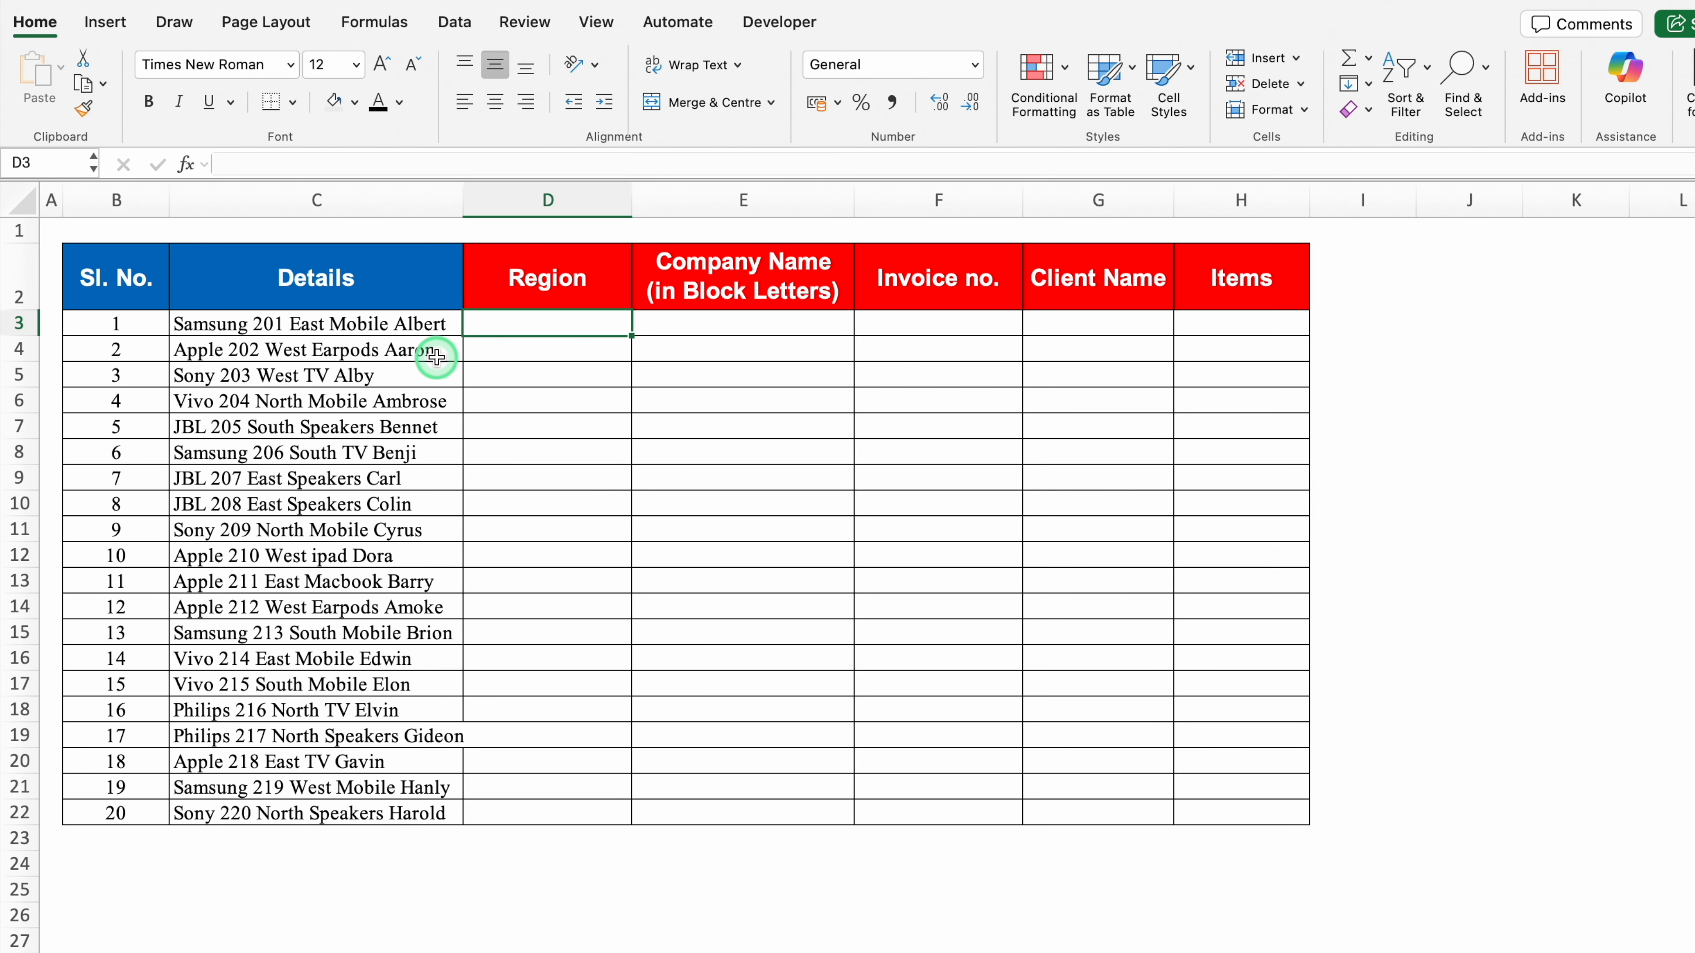
pyautogui.click(309, 201)
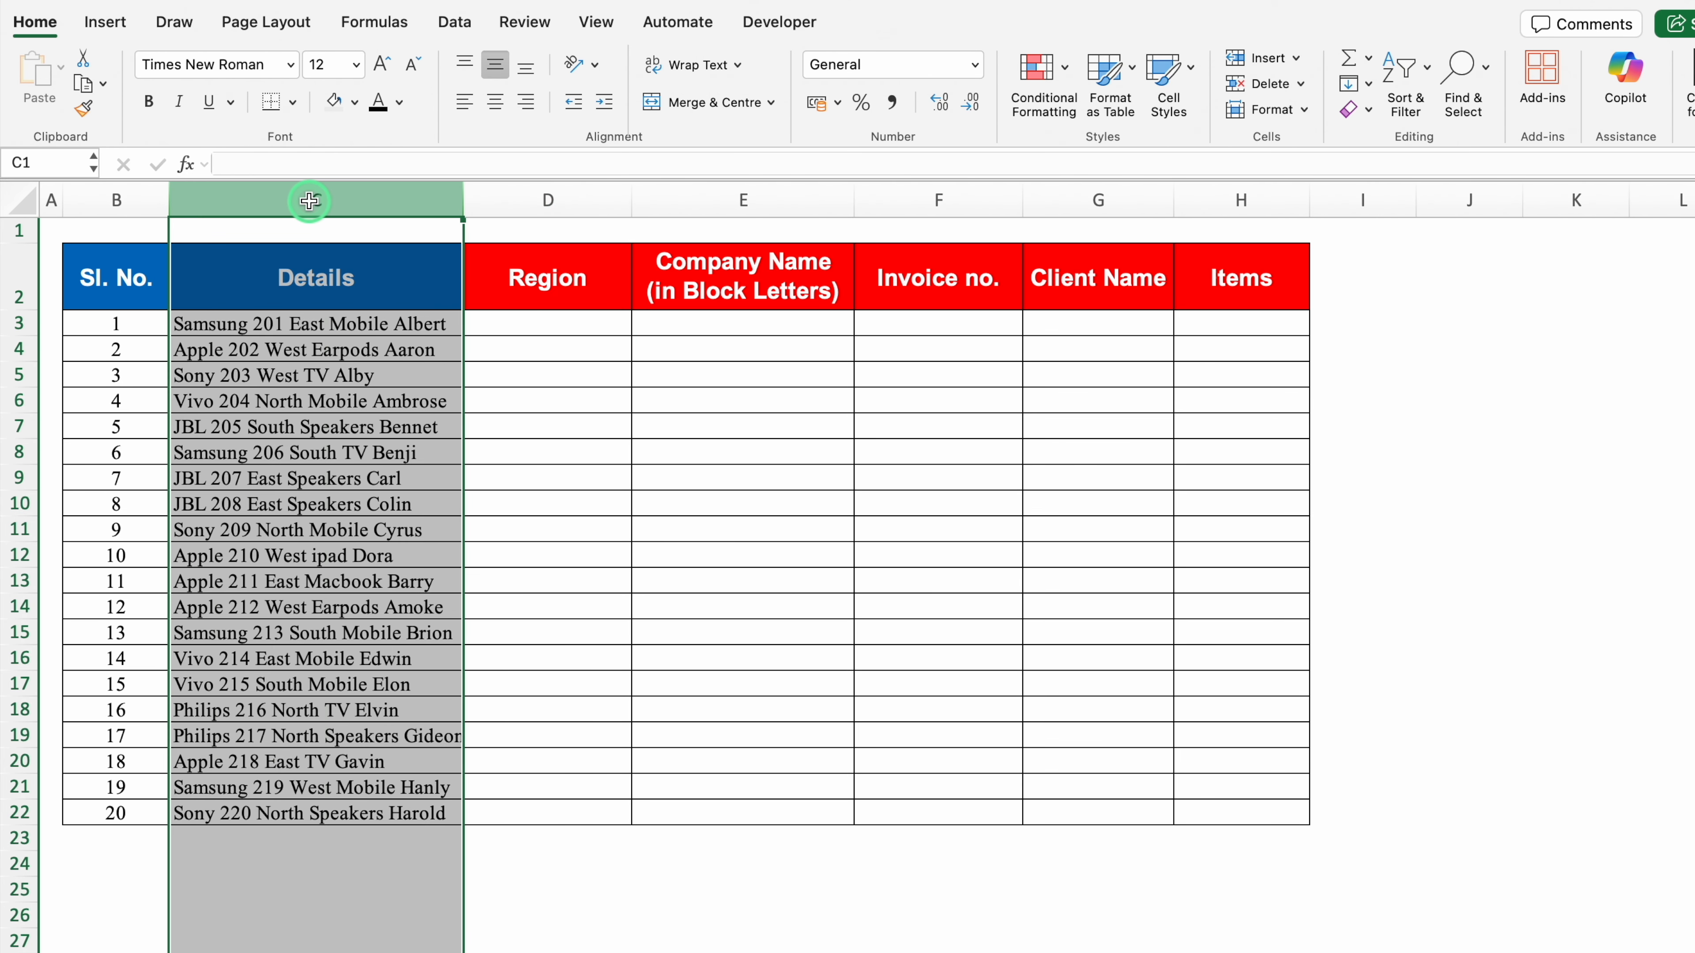
pyautogui.click(347, 323)
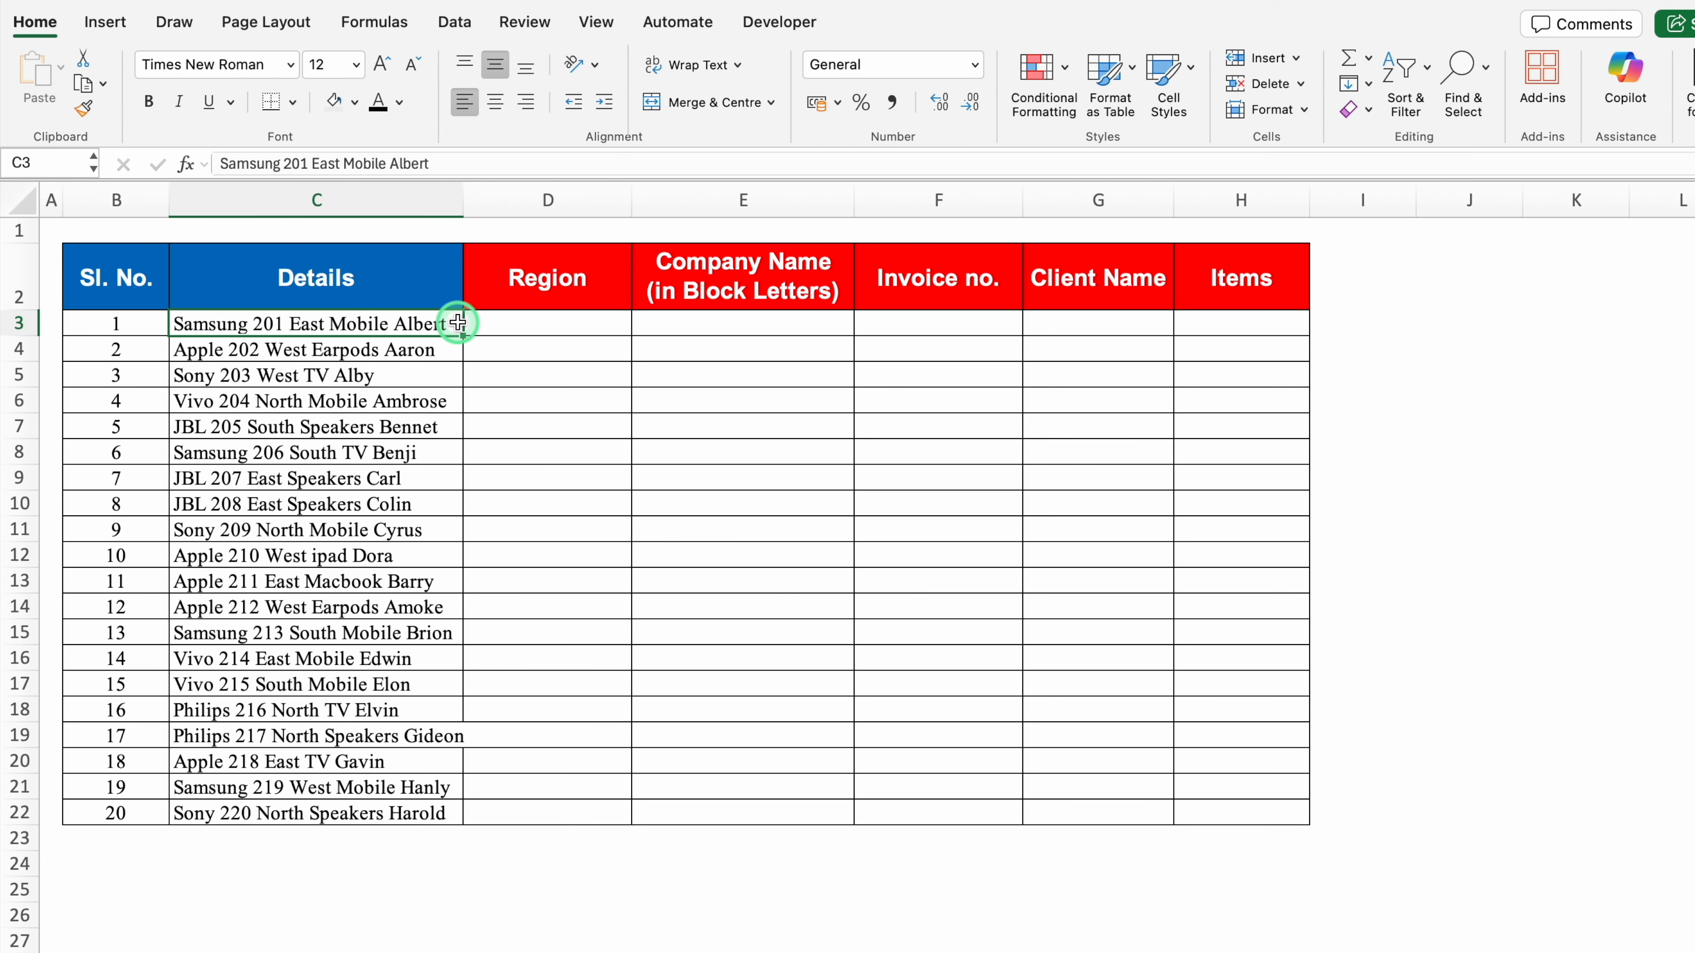
pyautogui.click(508, 324)
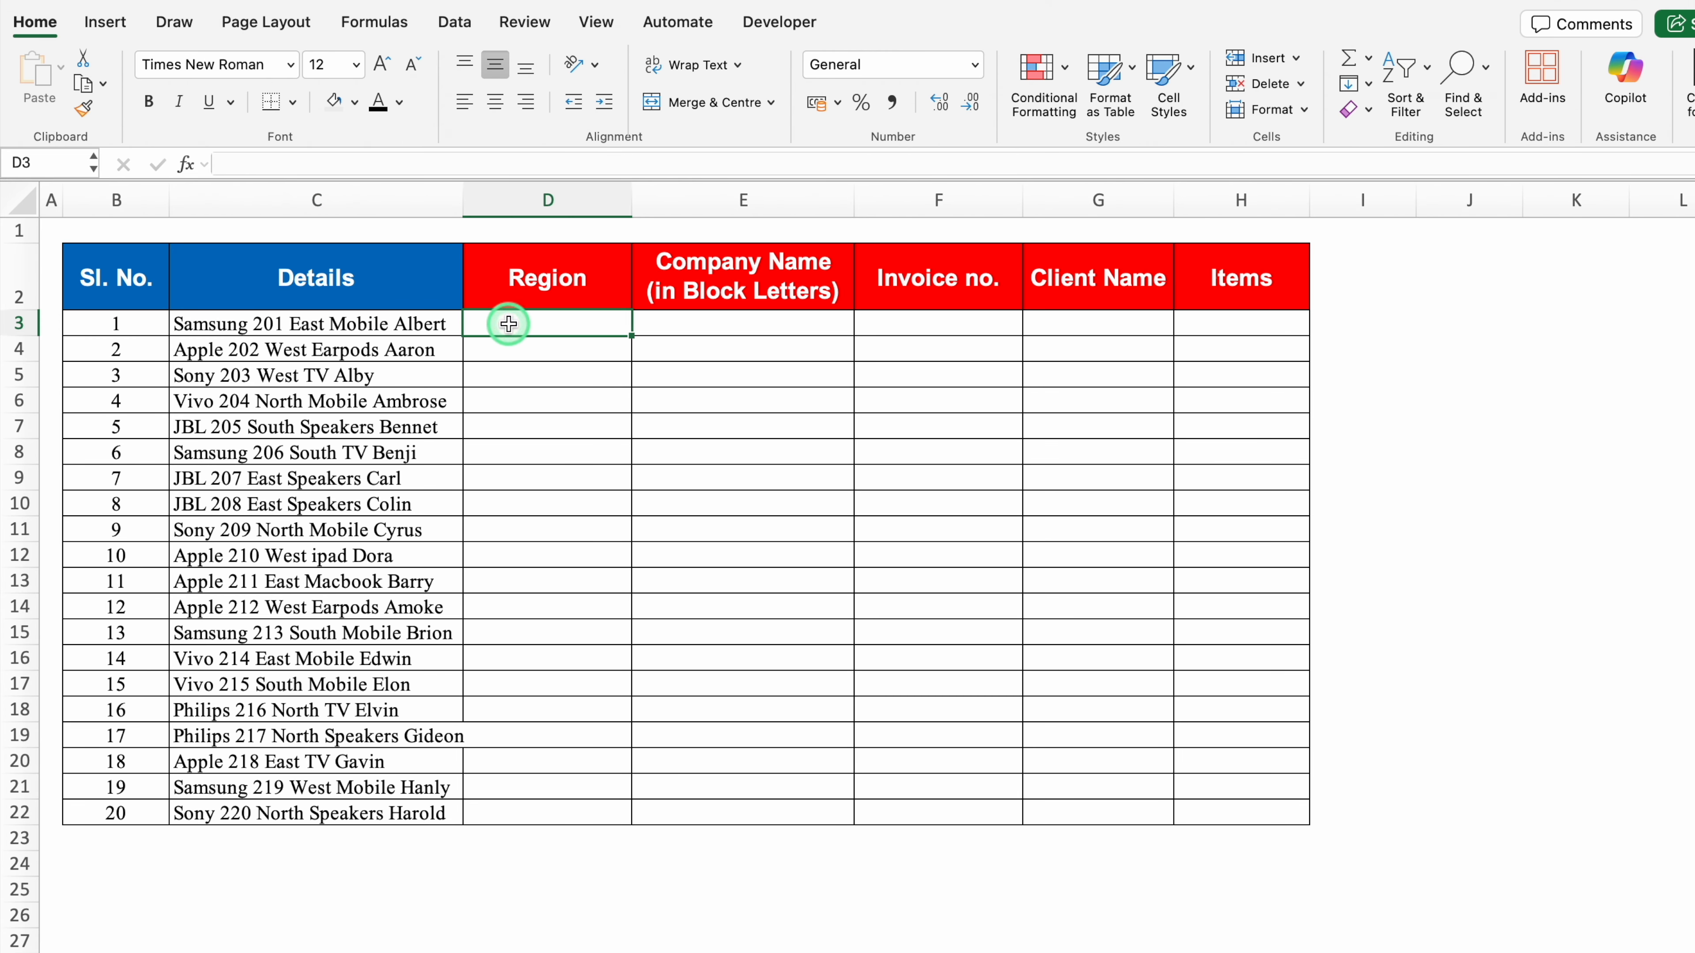
pyautogui.click(679, 326)
pyautogui.click(582, 324)
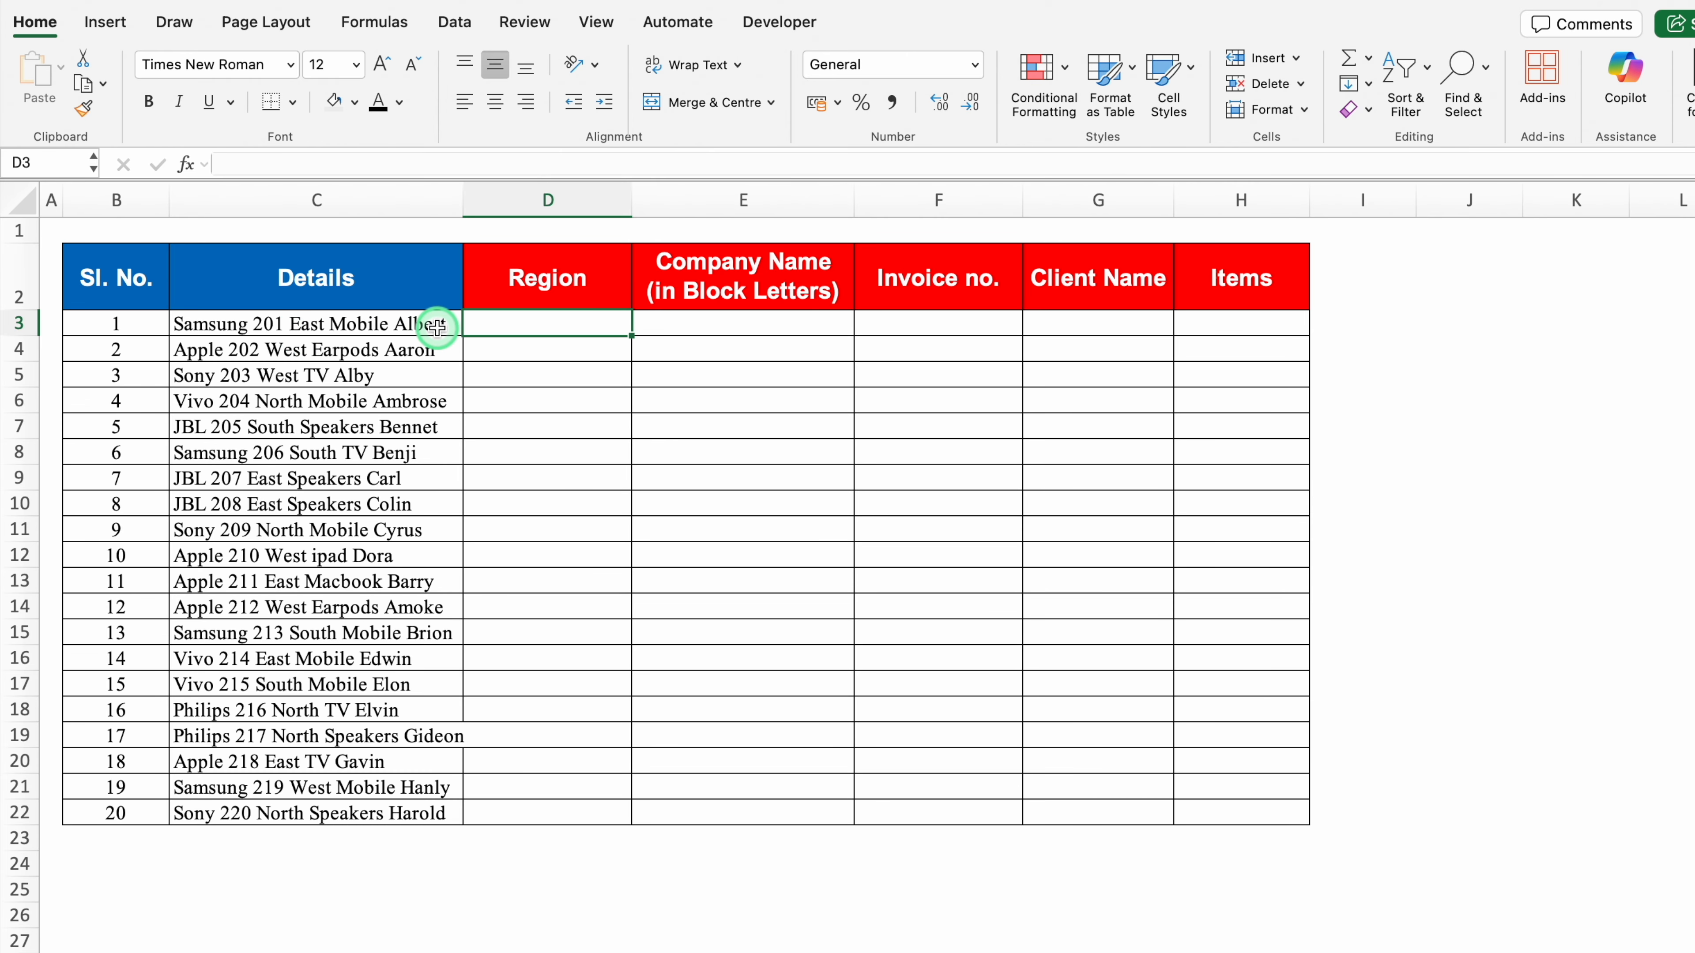
pyautogui.click(535, 319)
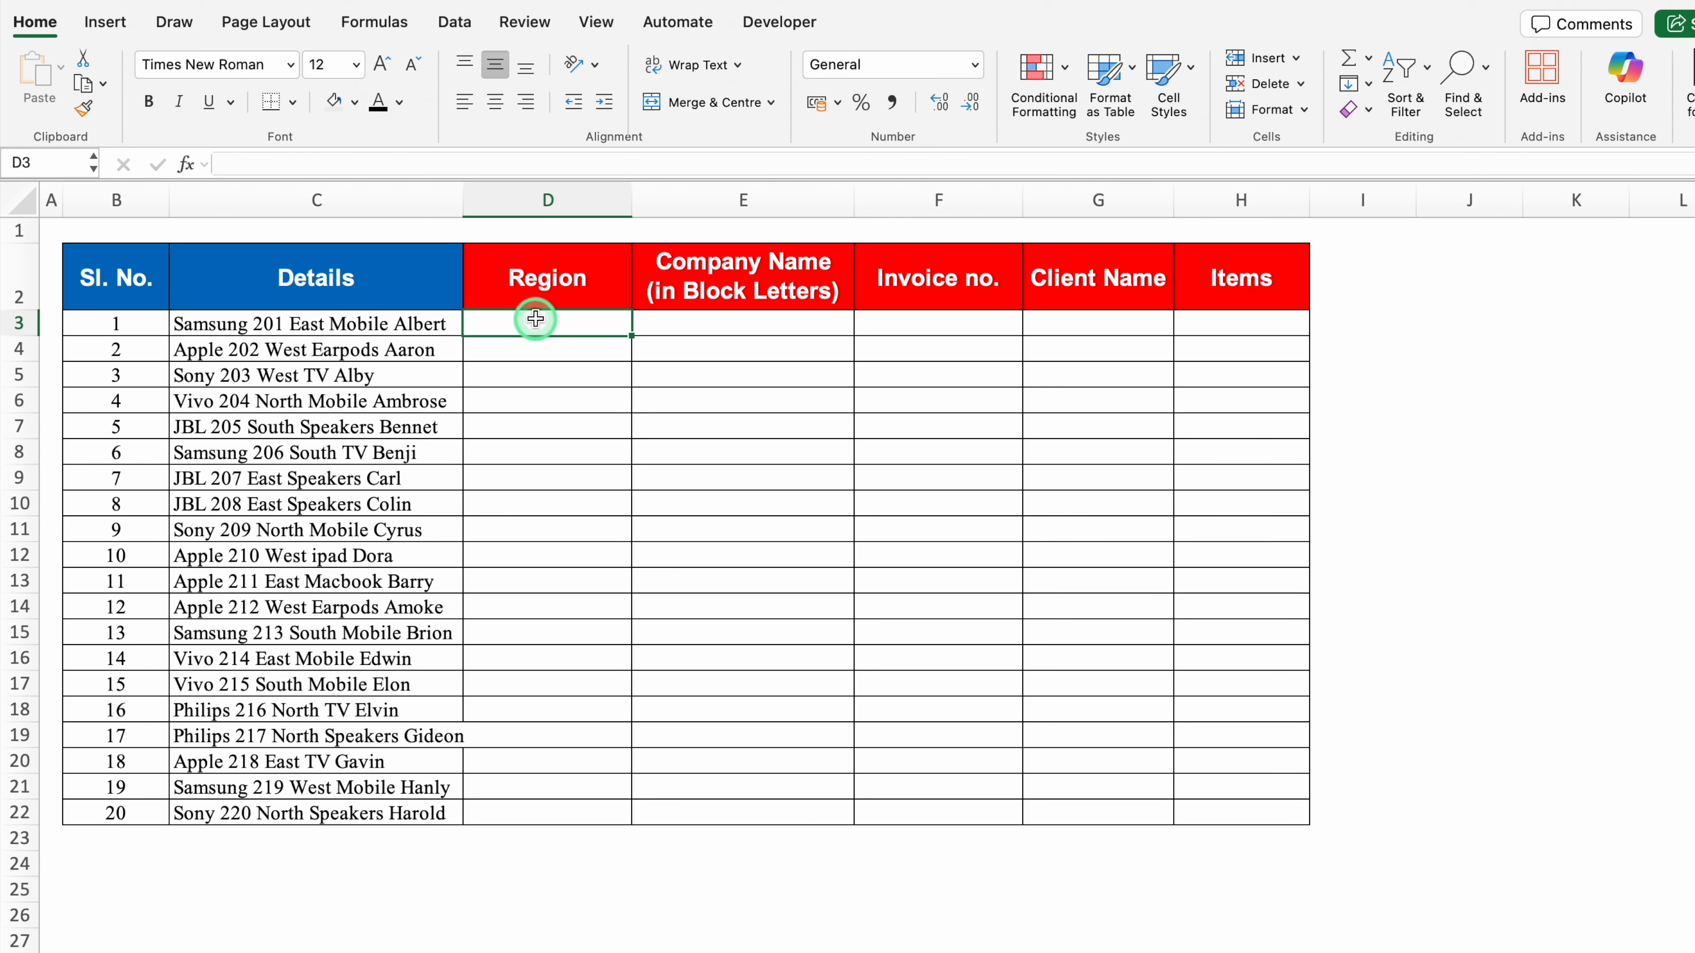
pyautogui.click(353, 326)
# Step: Enter East as the Region in D3 and SAMSUNG as the Company Name in E3
pyautogui.click(503, 321)
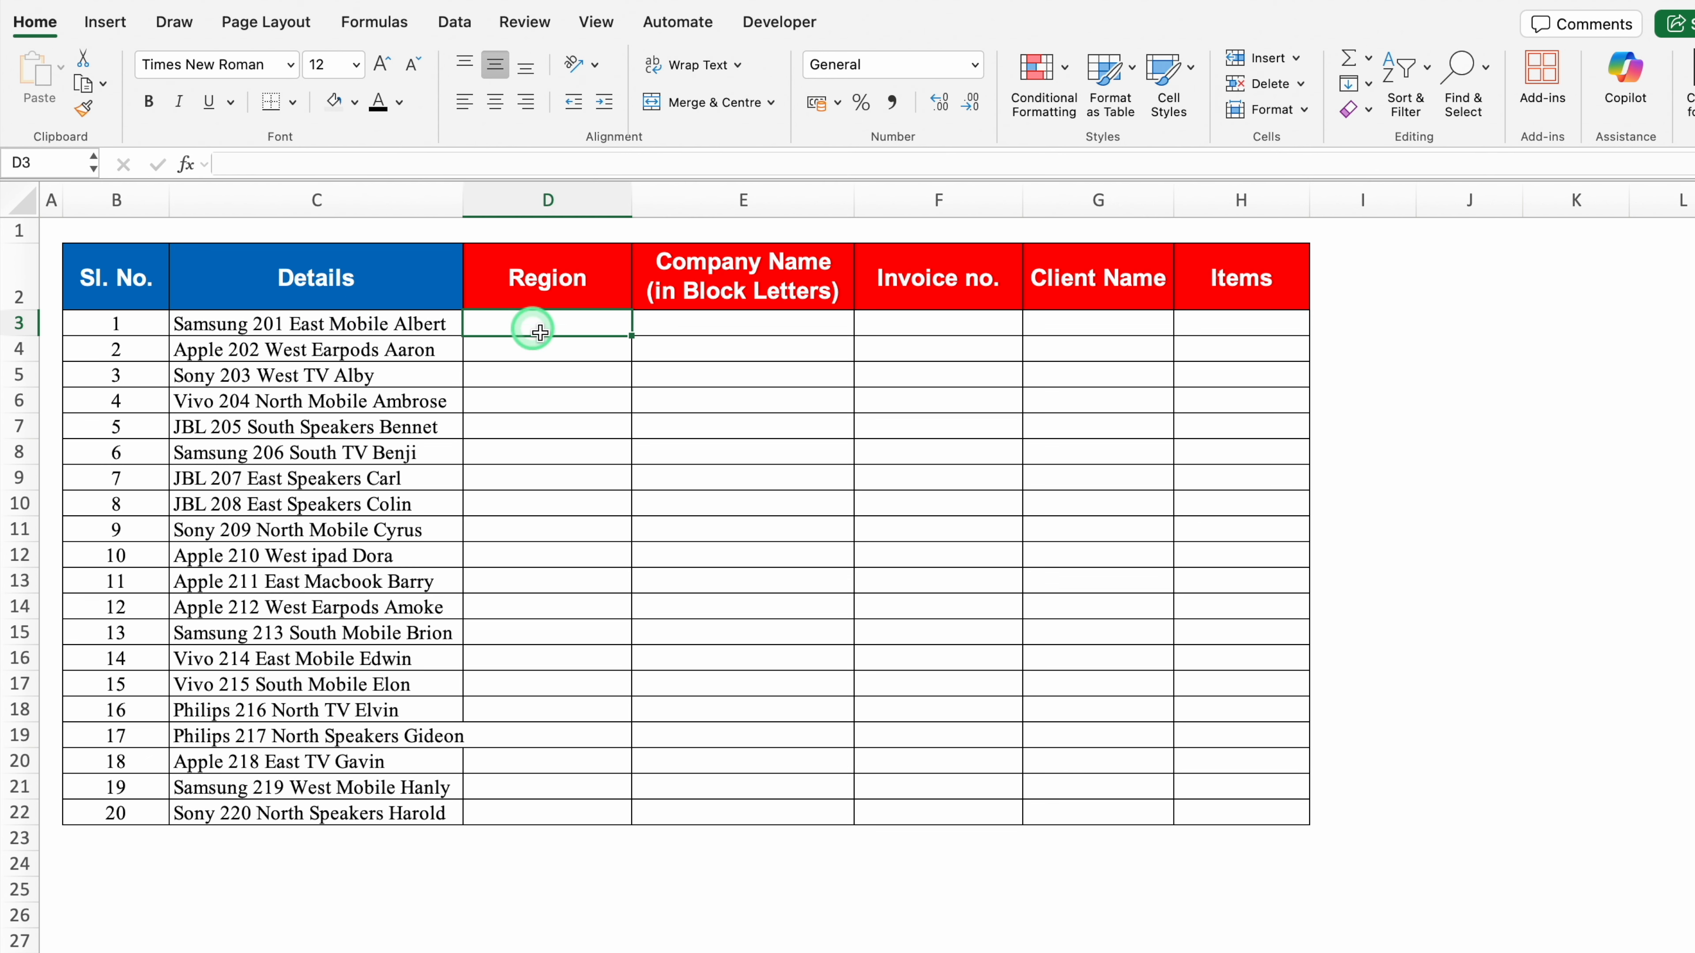
pyautogui.write('East')
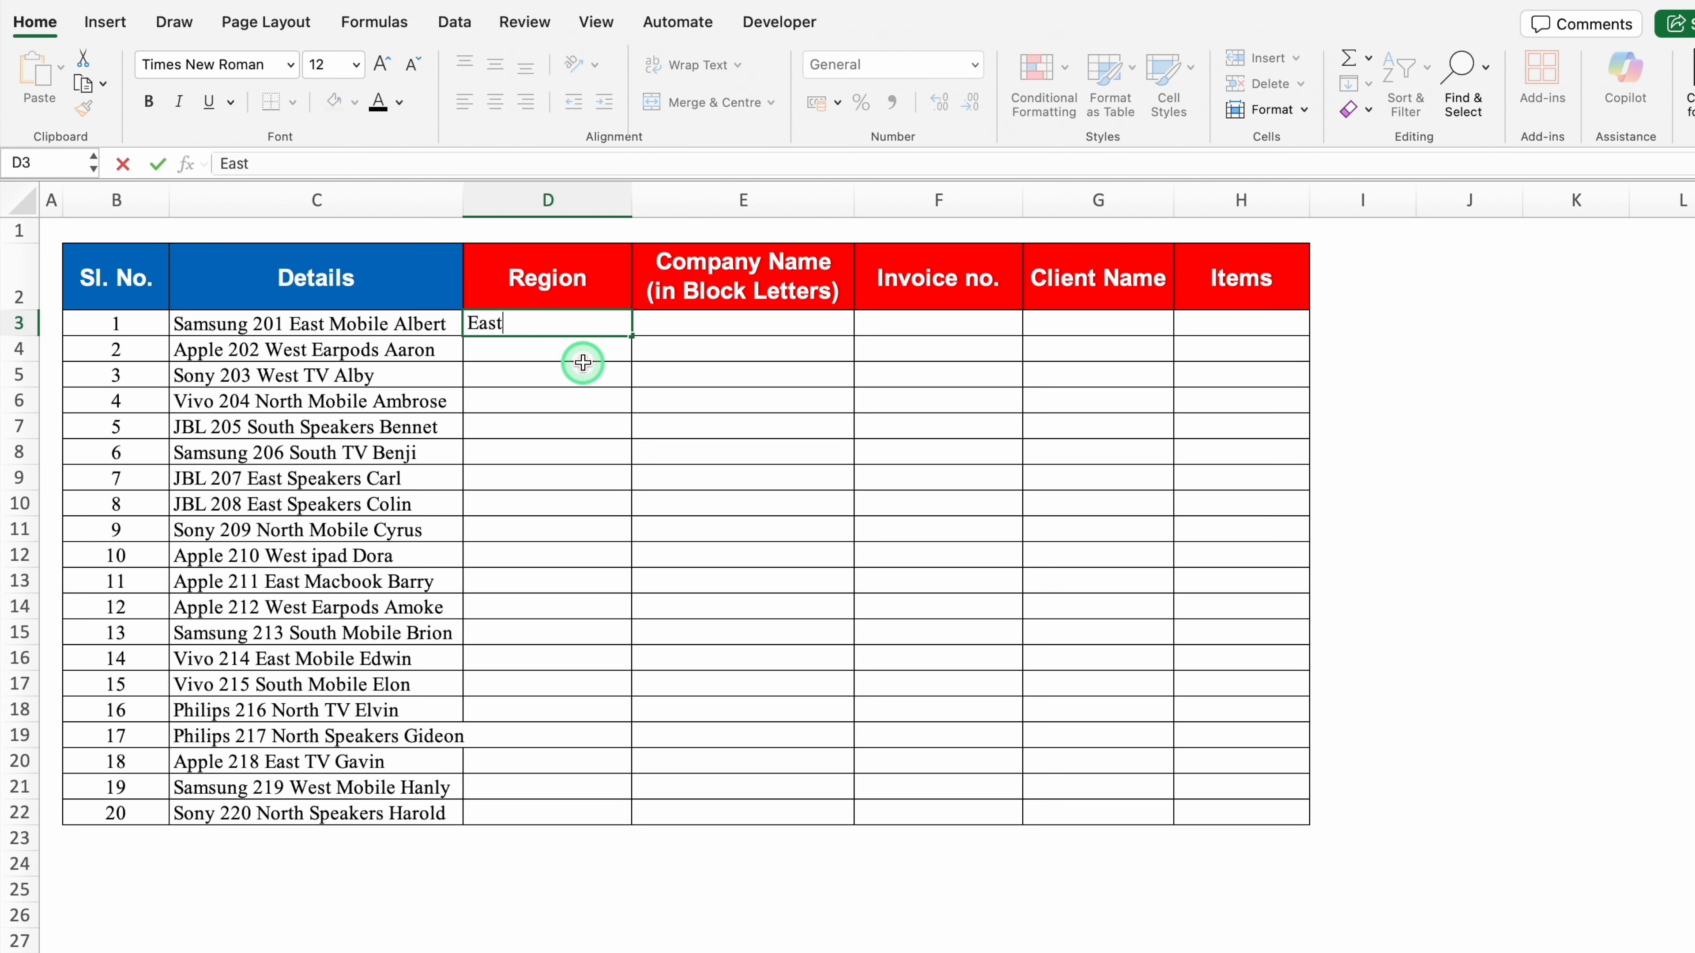
pyautogui.press('Tab')
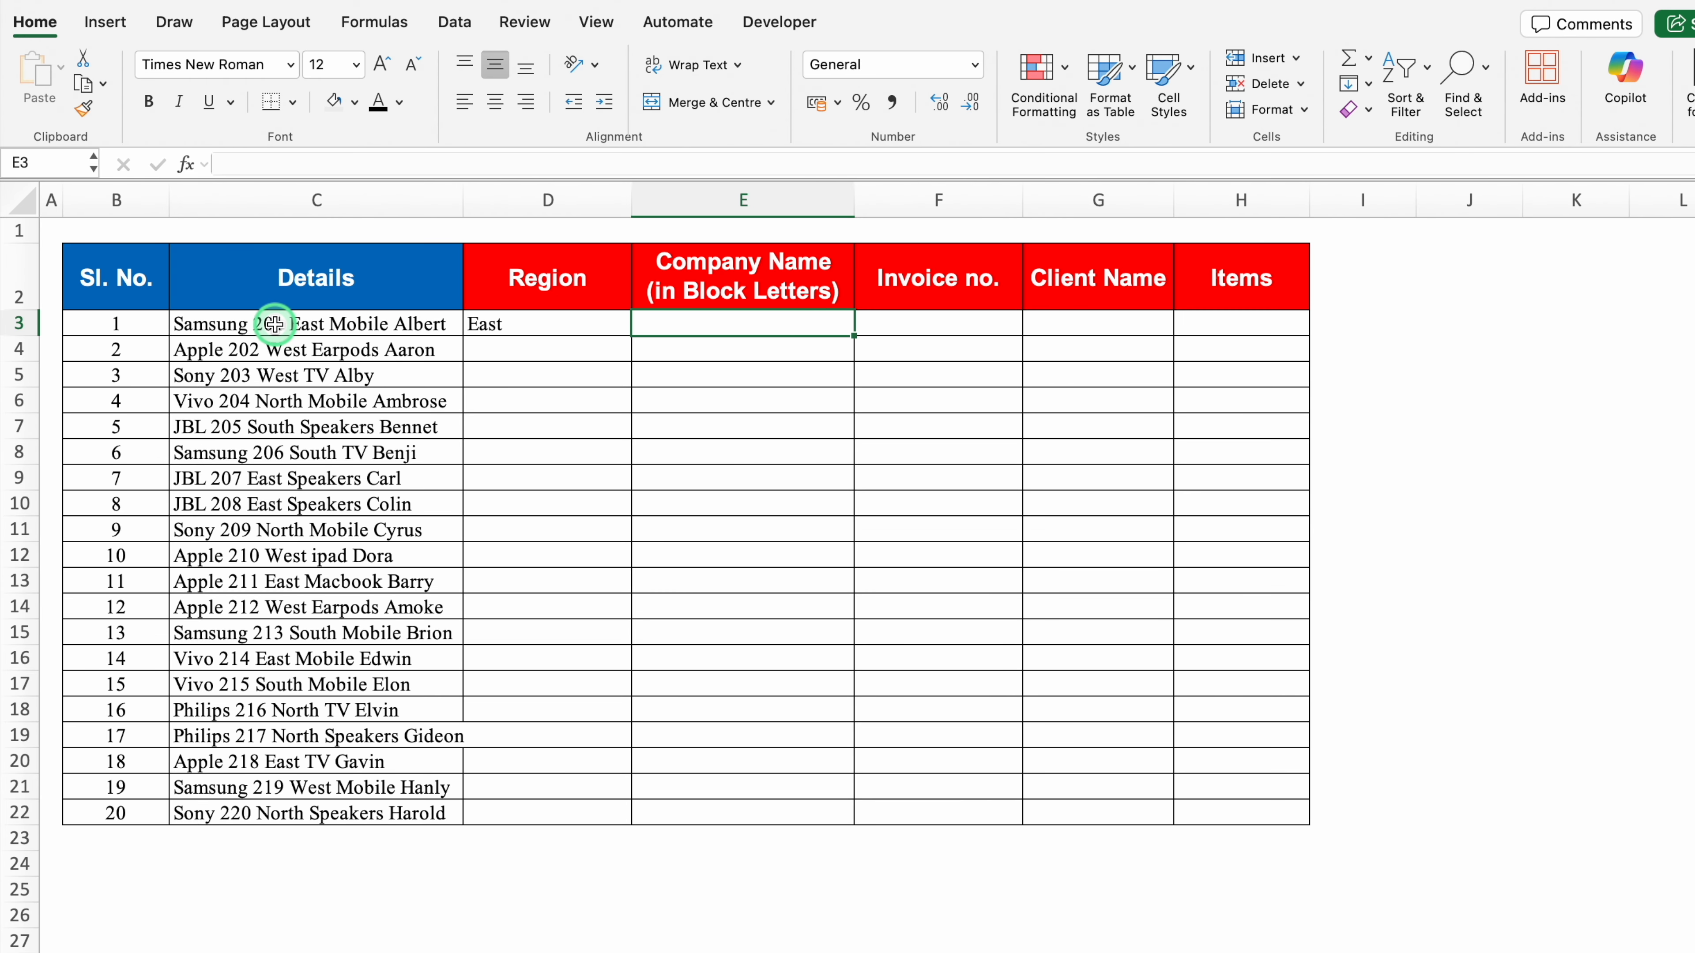
pyautogui.write('SAMSUNG')
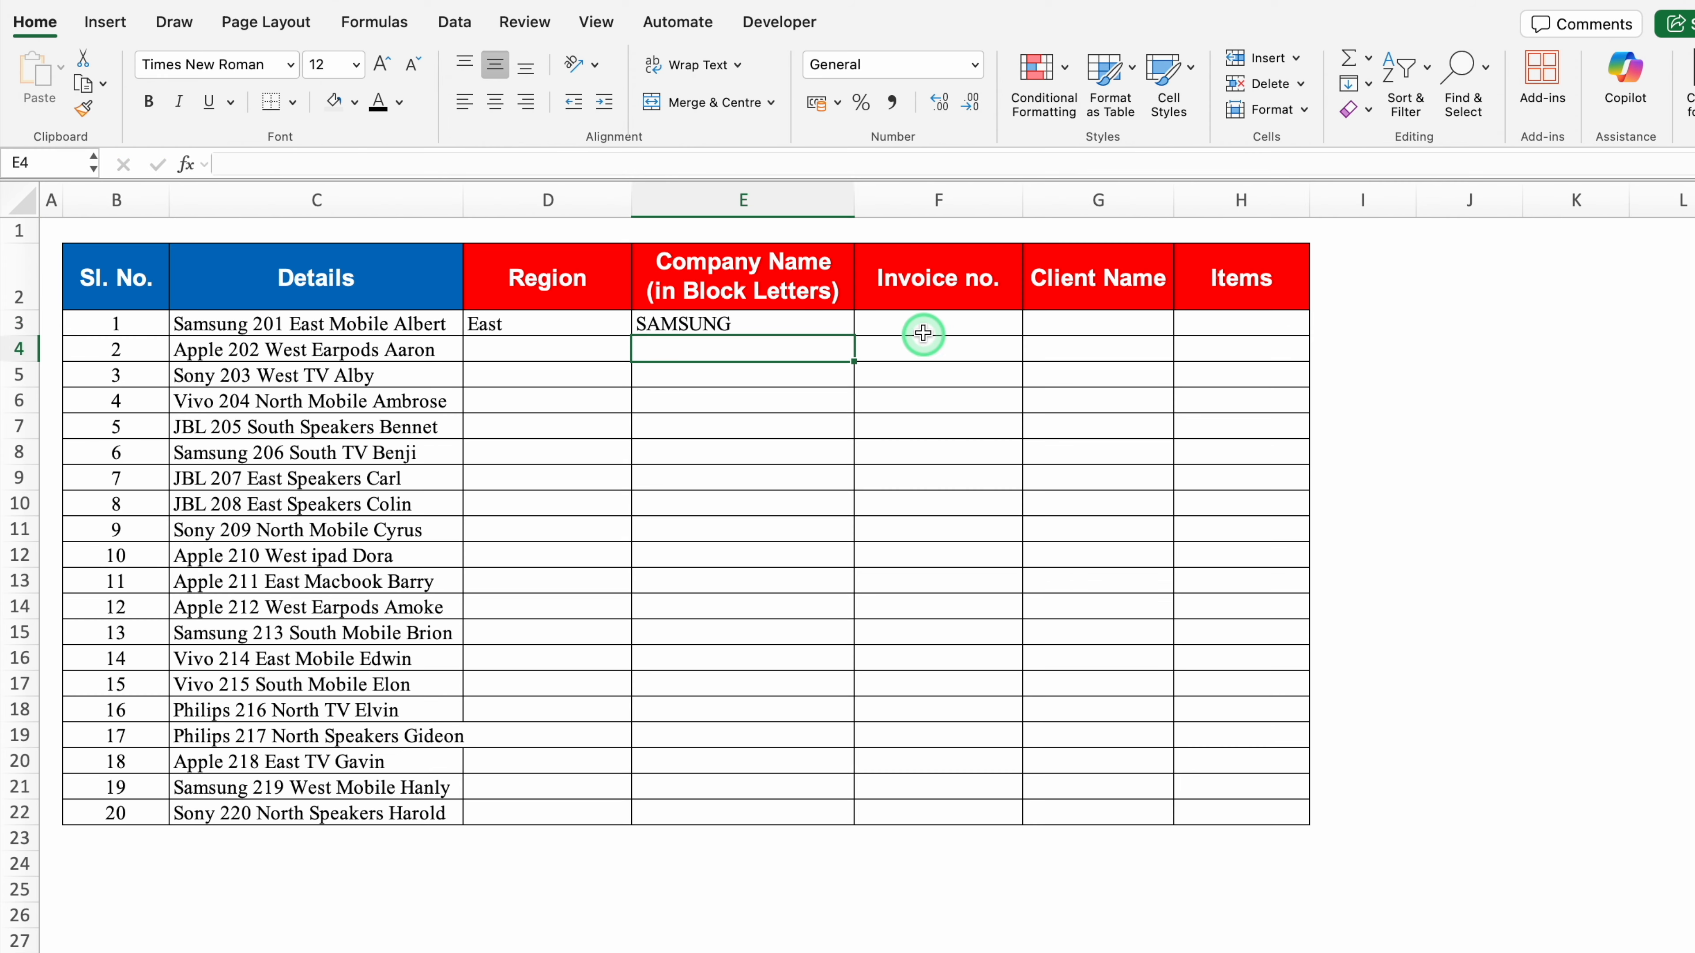
# Step: Enter the invoice number from C3 in F3 and the client's name from C3 in G3
pyautogui.click(919, 326)
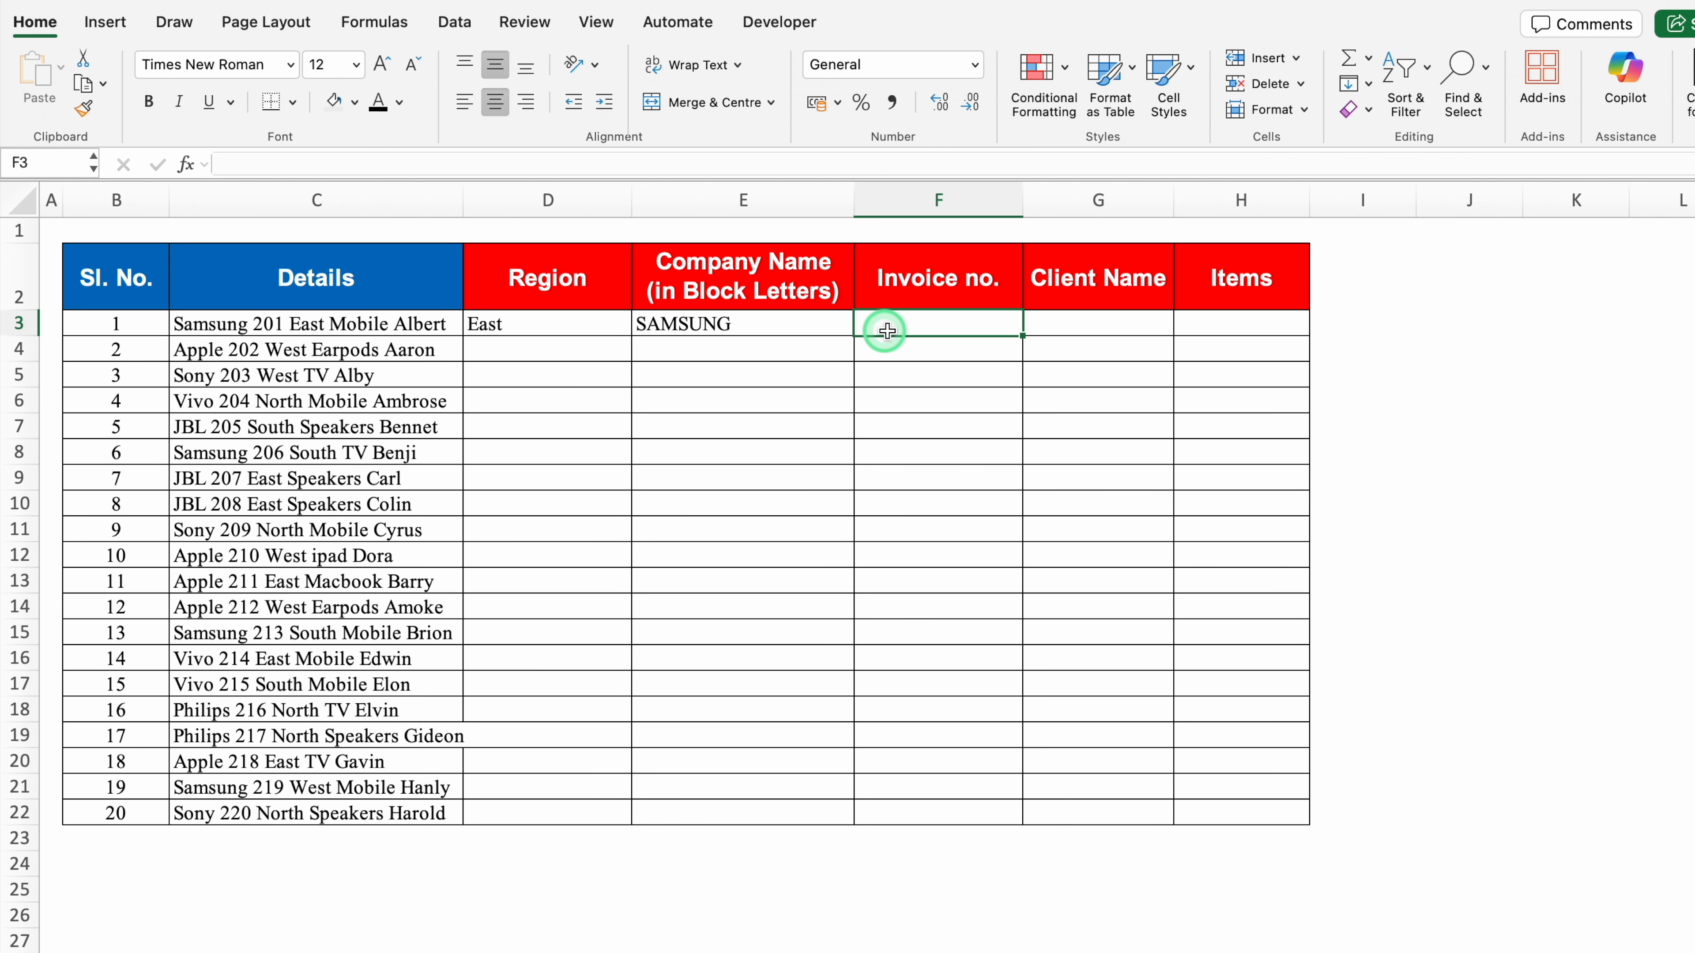
pyautogui.write('201')
pyautogui.press('Return')
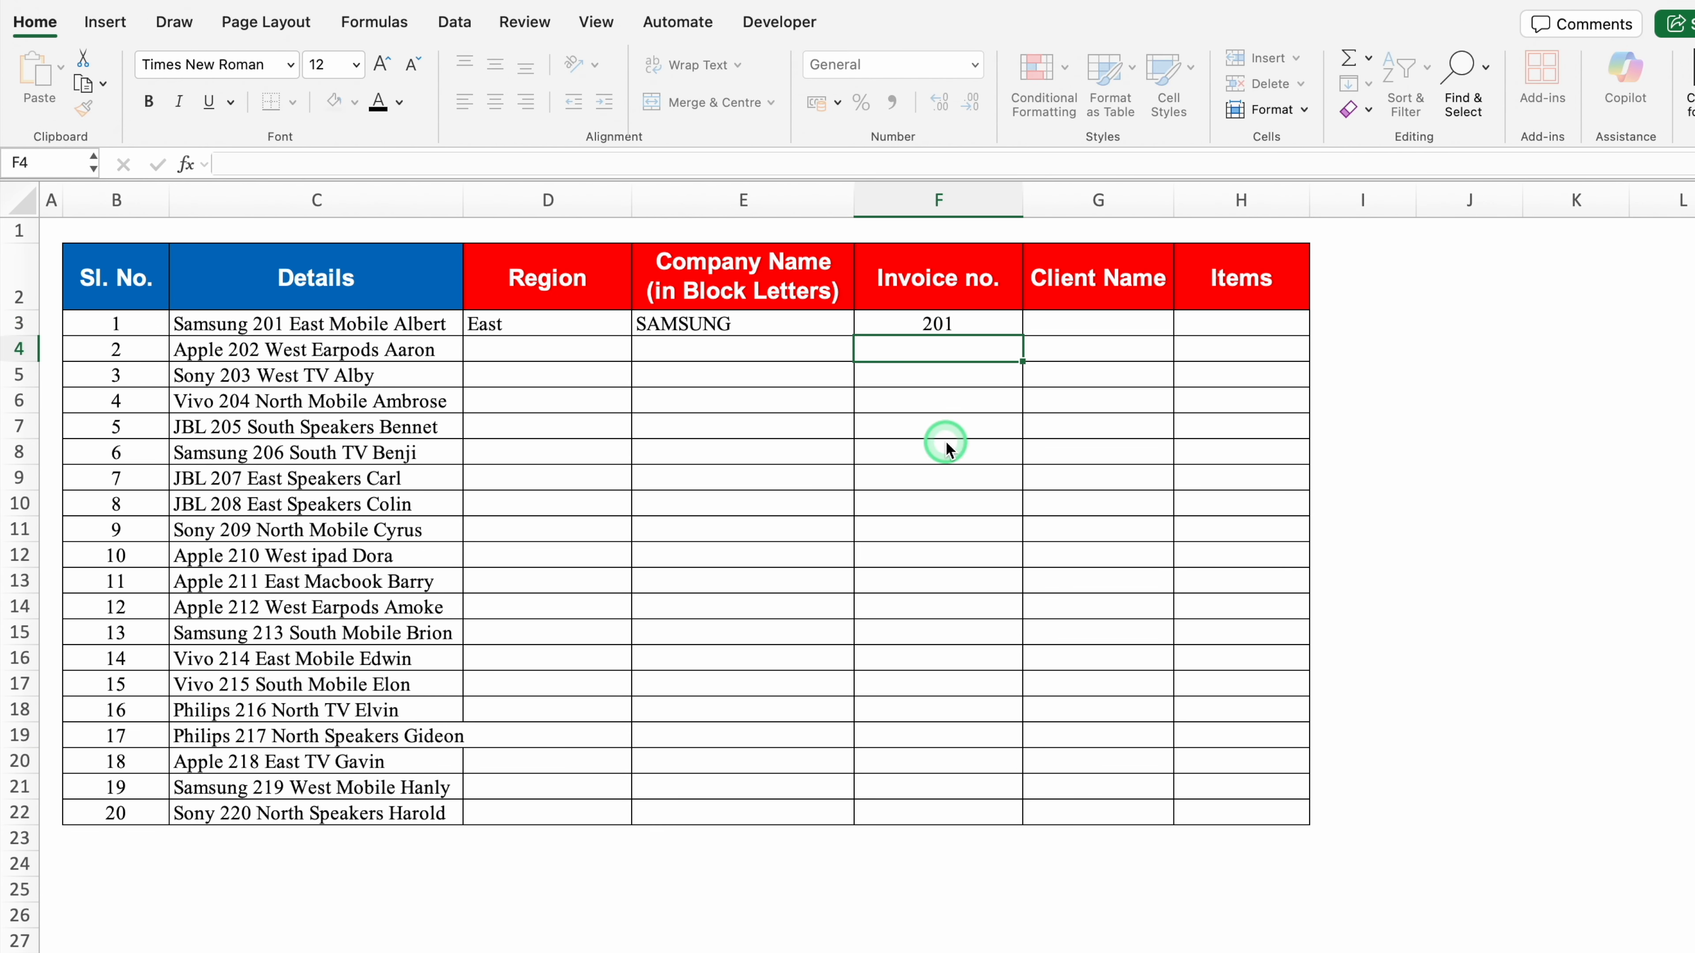
pyautogui.click(1060, 332)
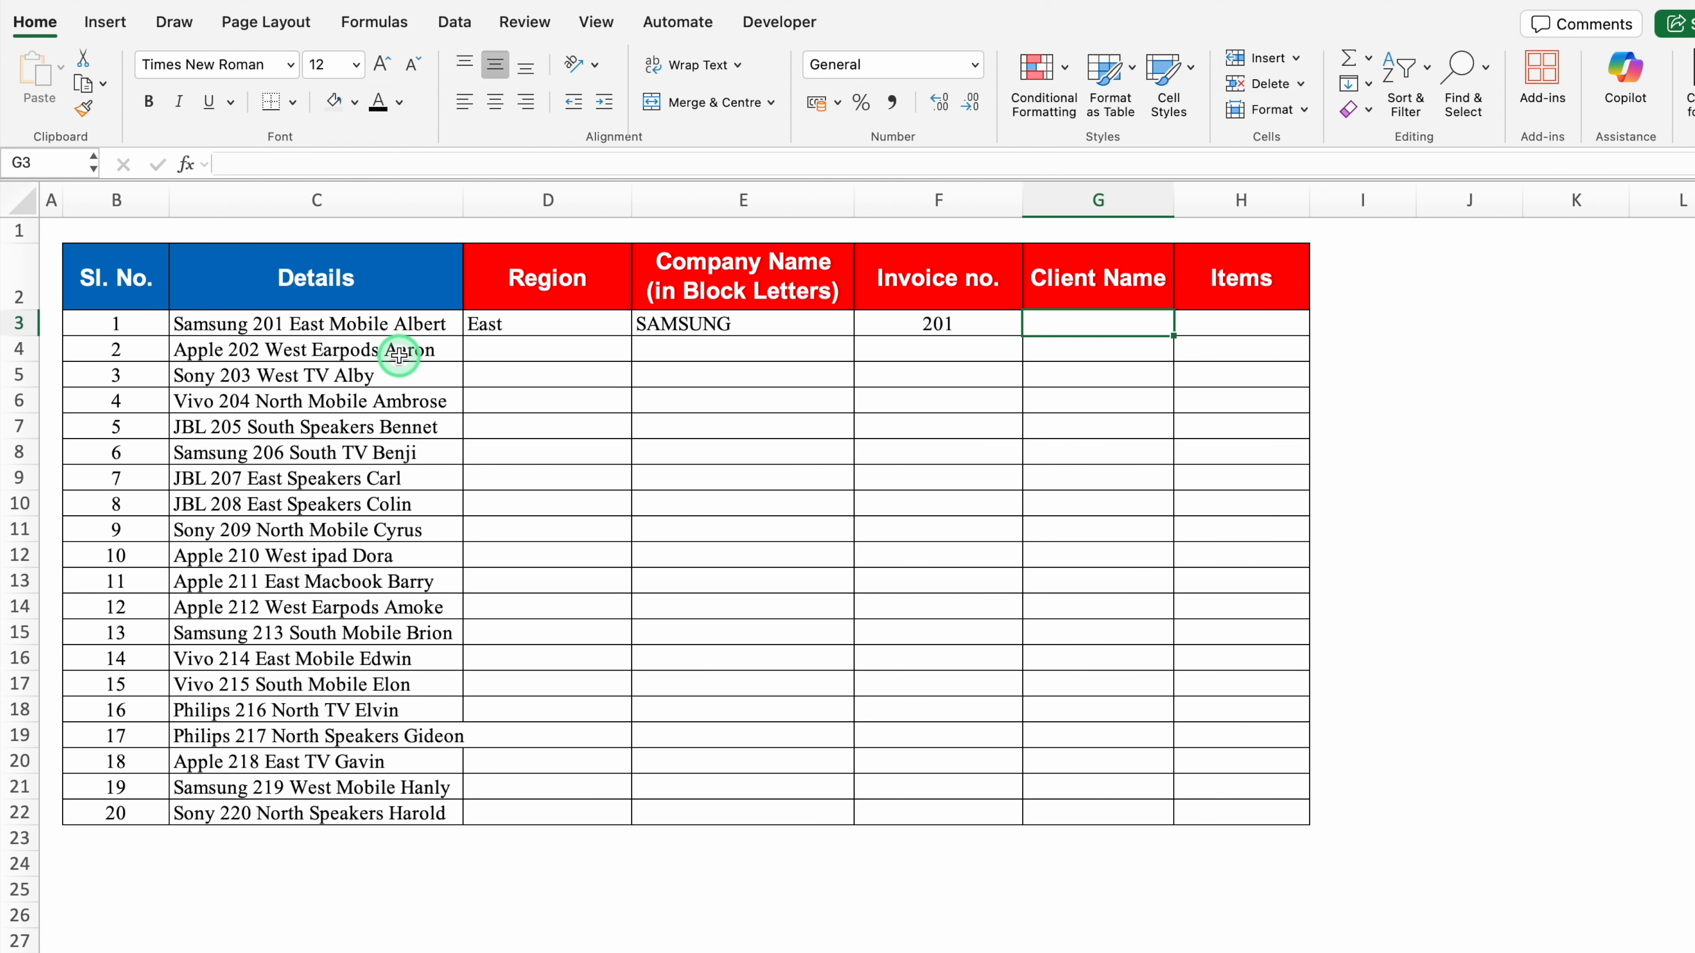
pyautogui.write('Albert')
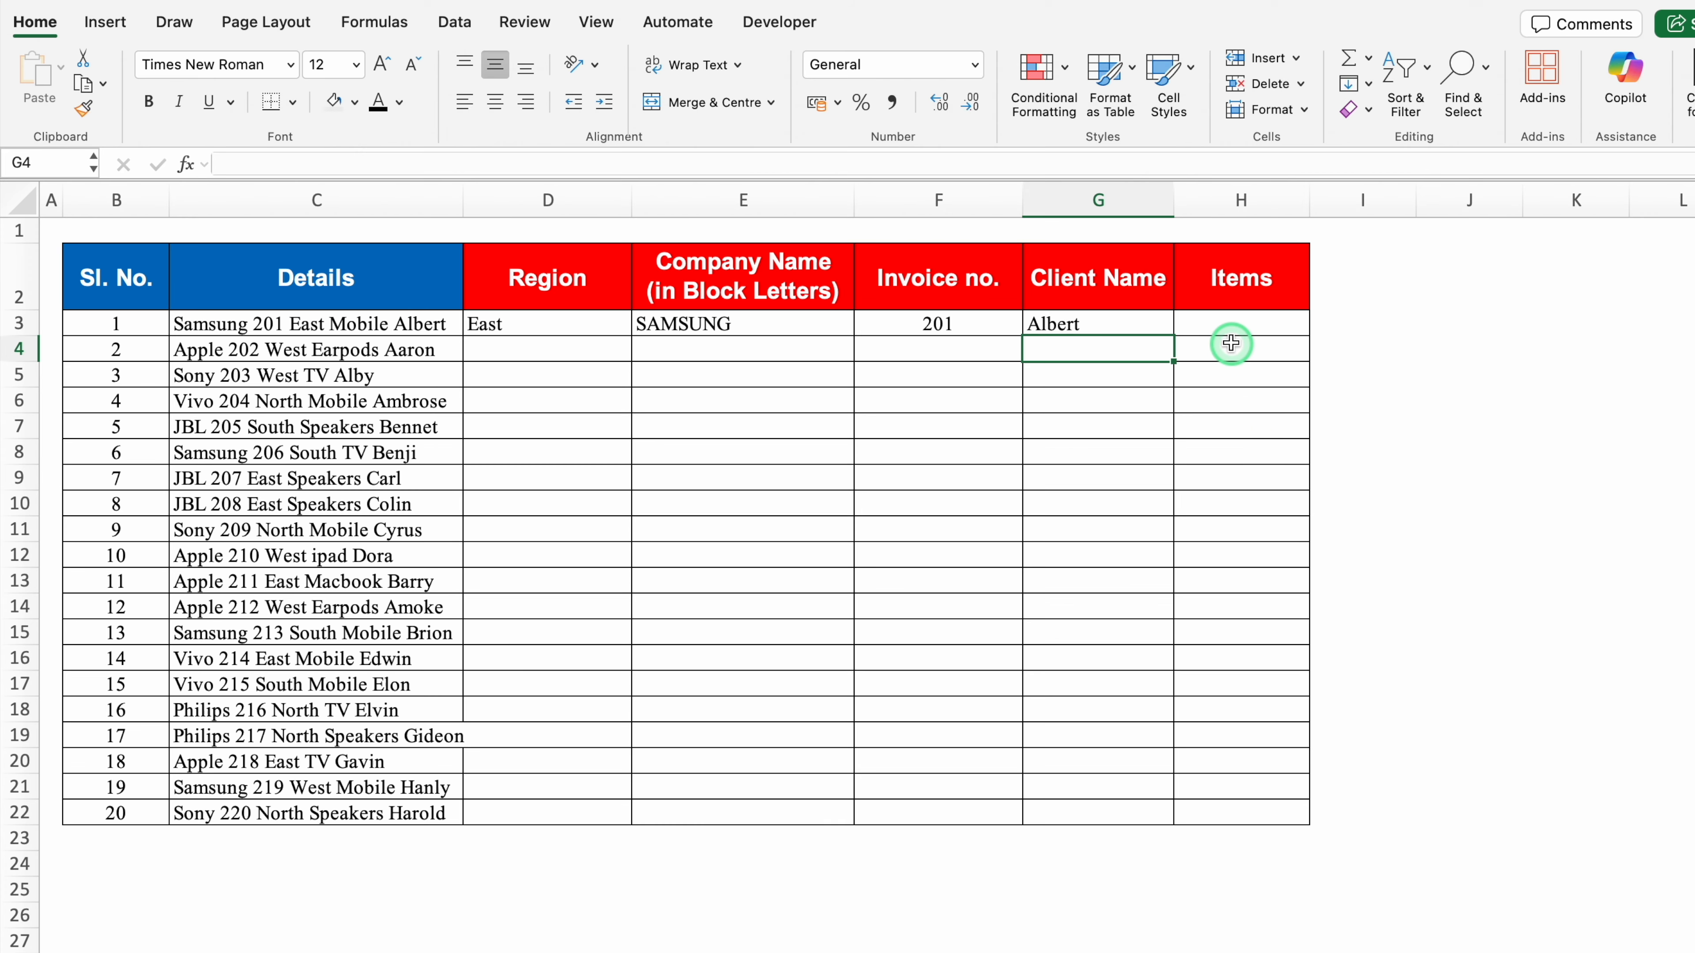
# Step: Enter Mobile as the item in H3
pyautogui.click(1229, 321)
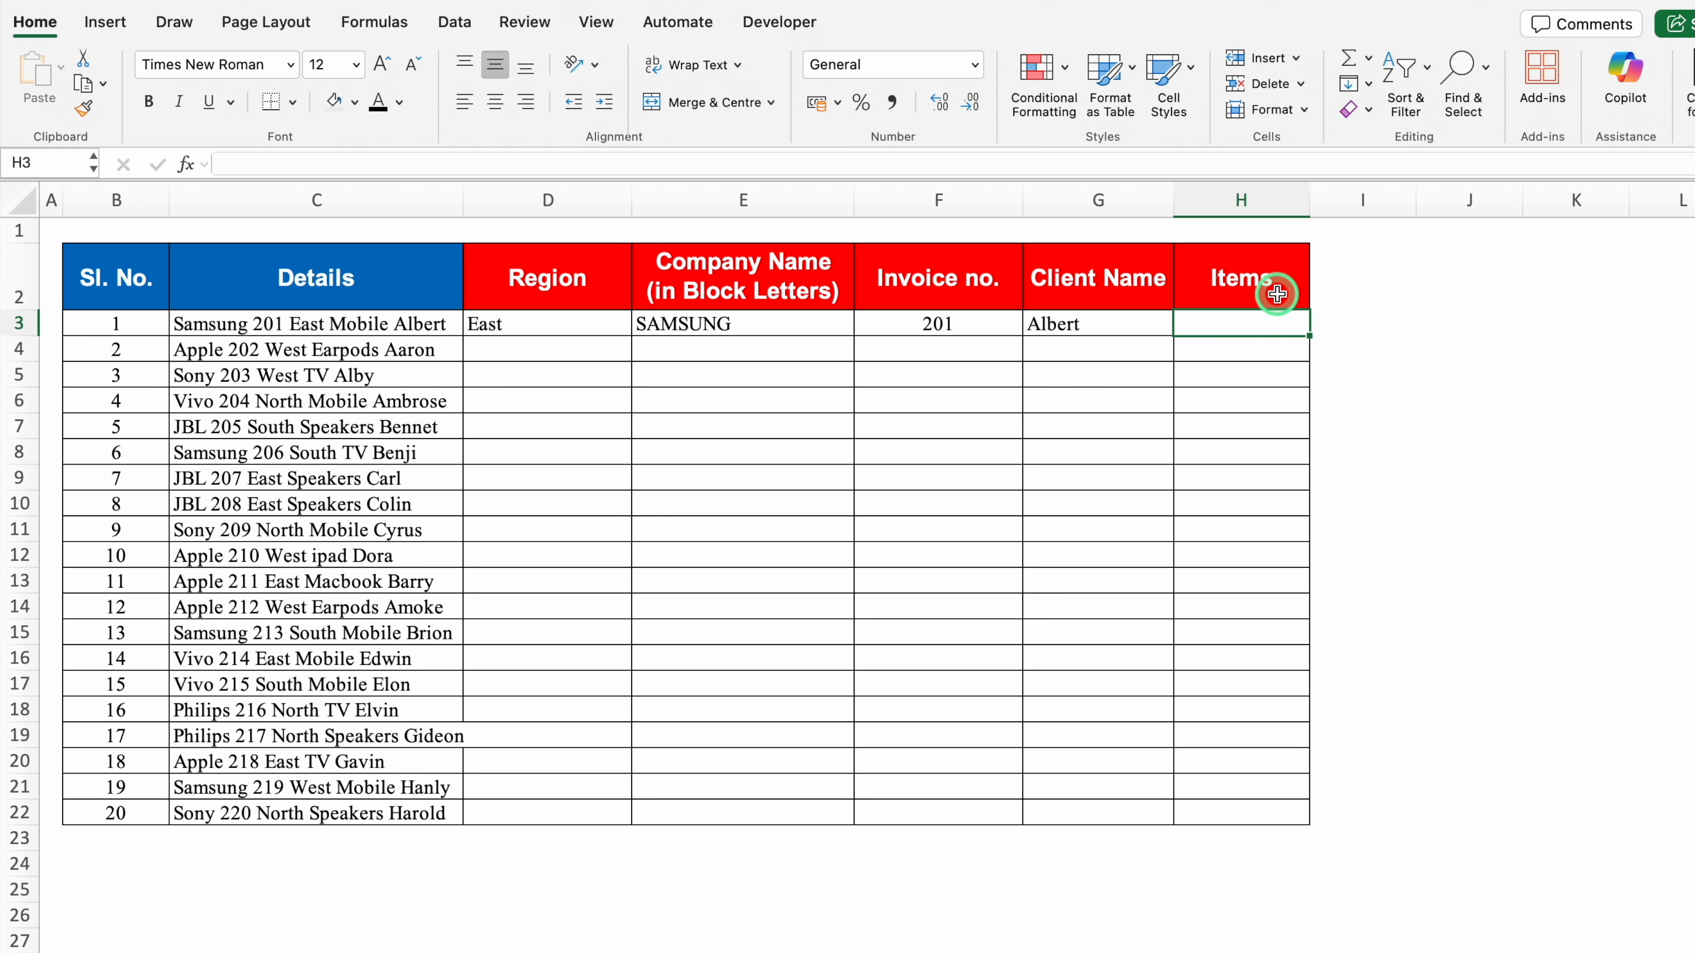
pyautogui.write('Mobile')
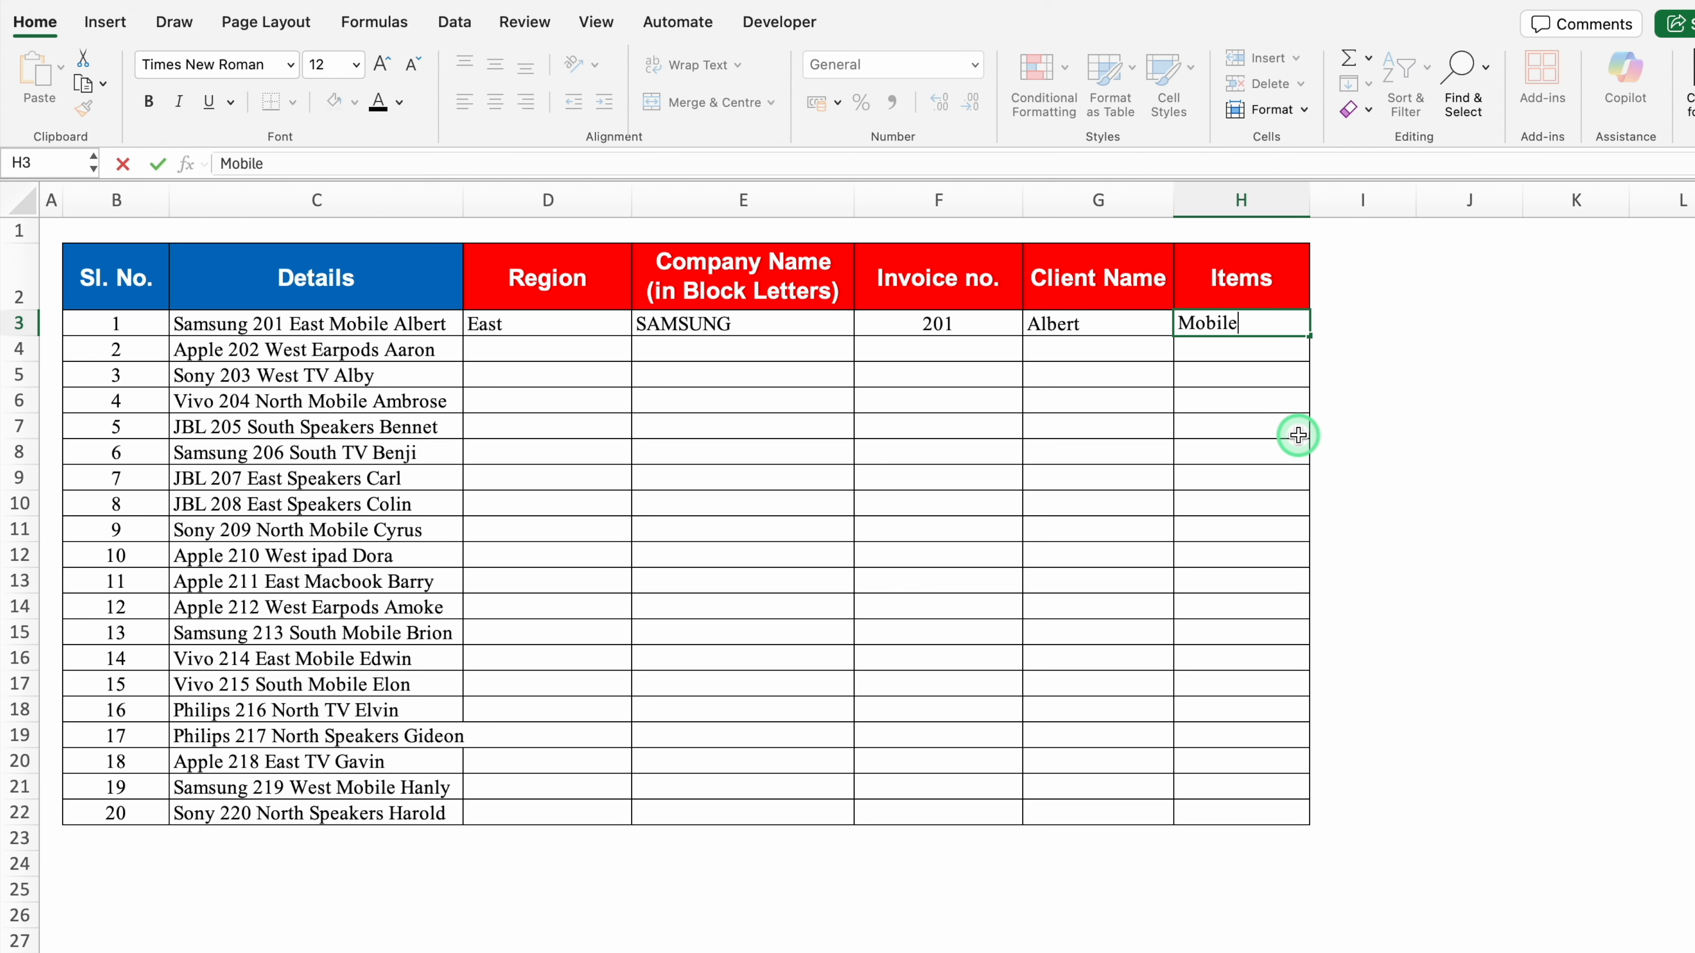
pyautogui.press('Return')
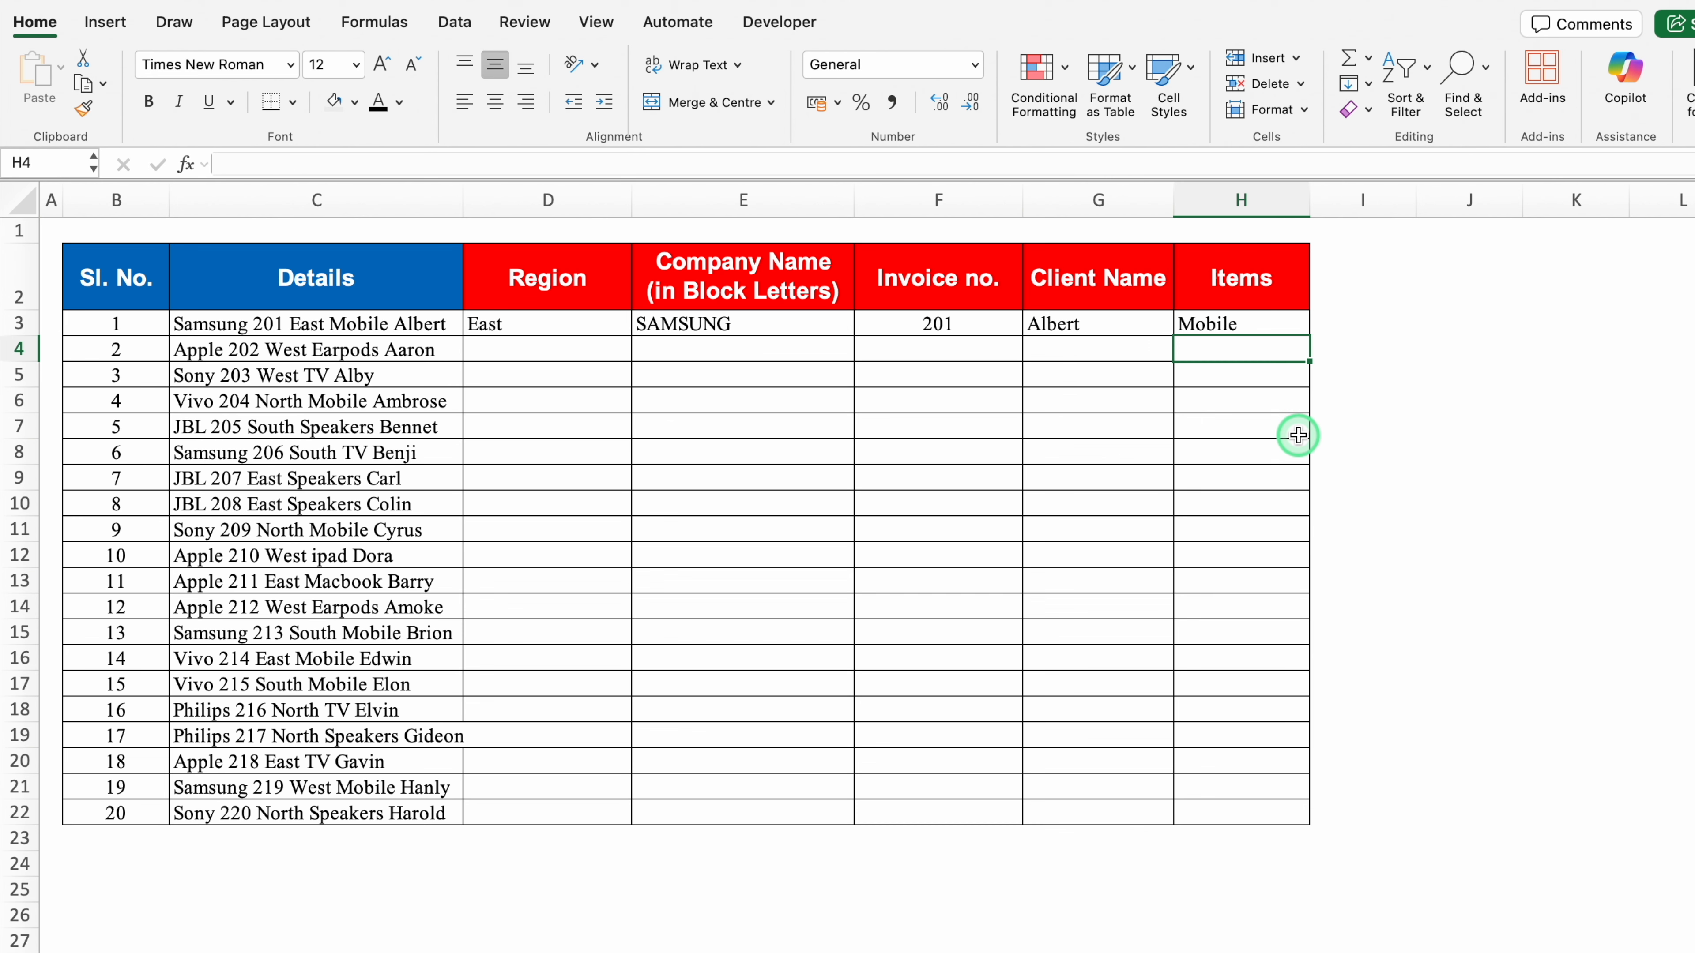
# Step: Flash Fill the Region, Company Name, Invoice no., Client Name and Items columns from row 4 down, following the row 3 examples
pyautogui.click(547, 339)
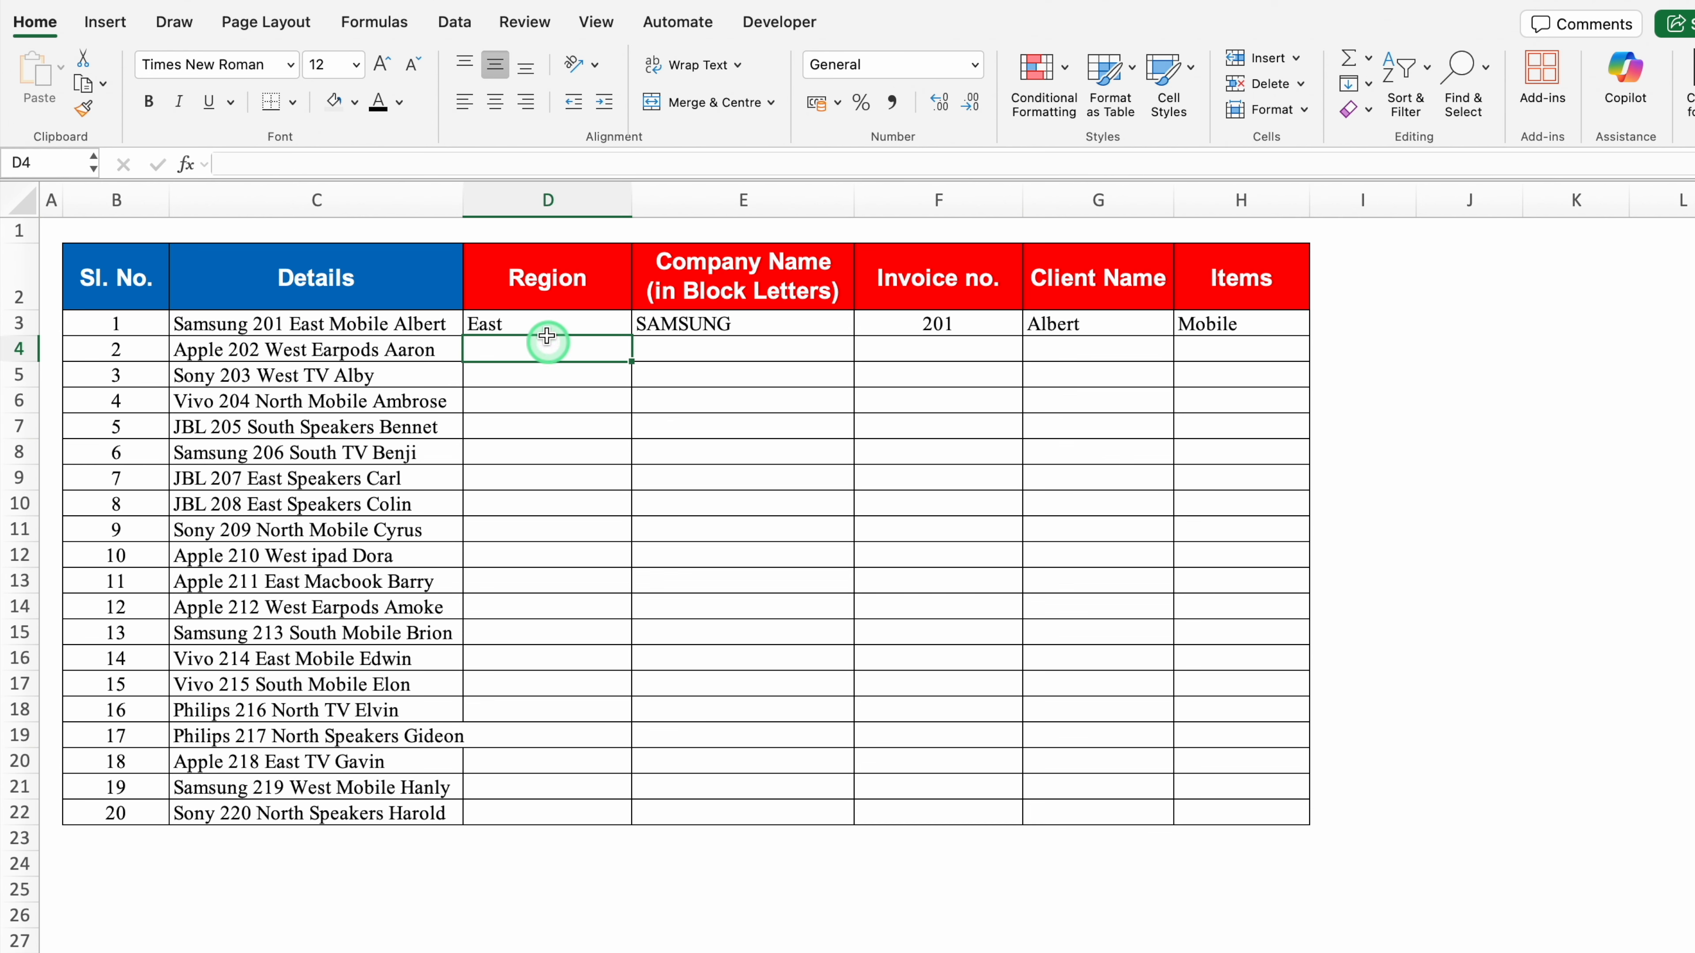
pyautogui.click(554, 346)
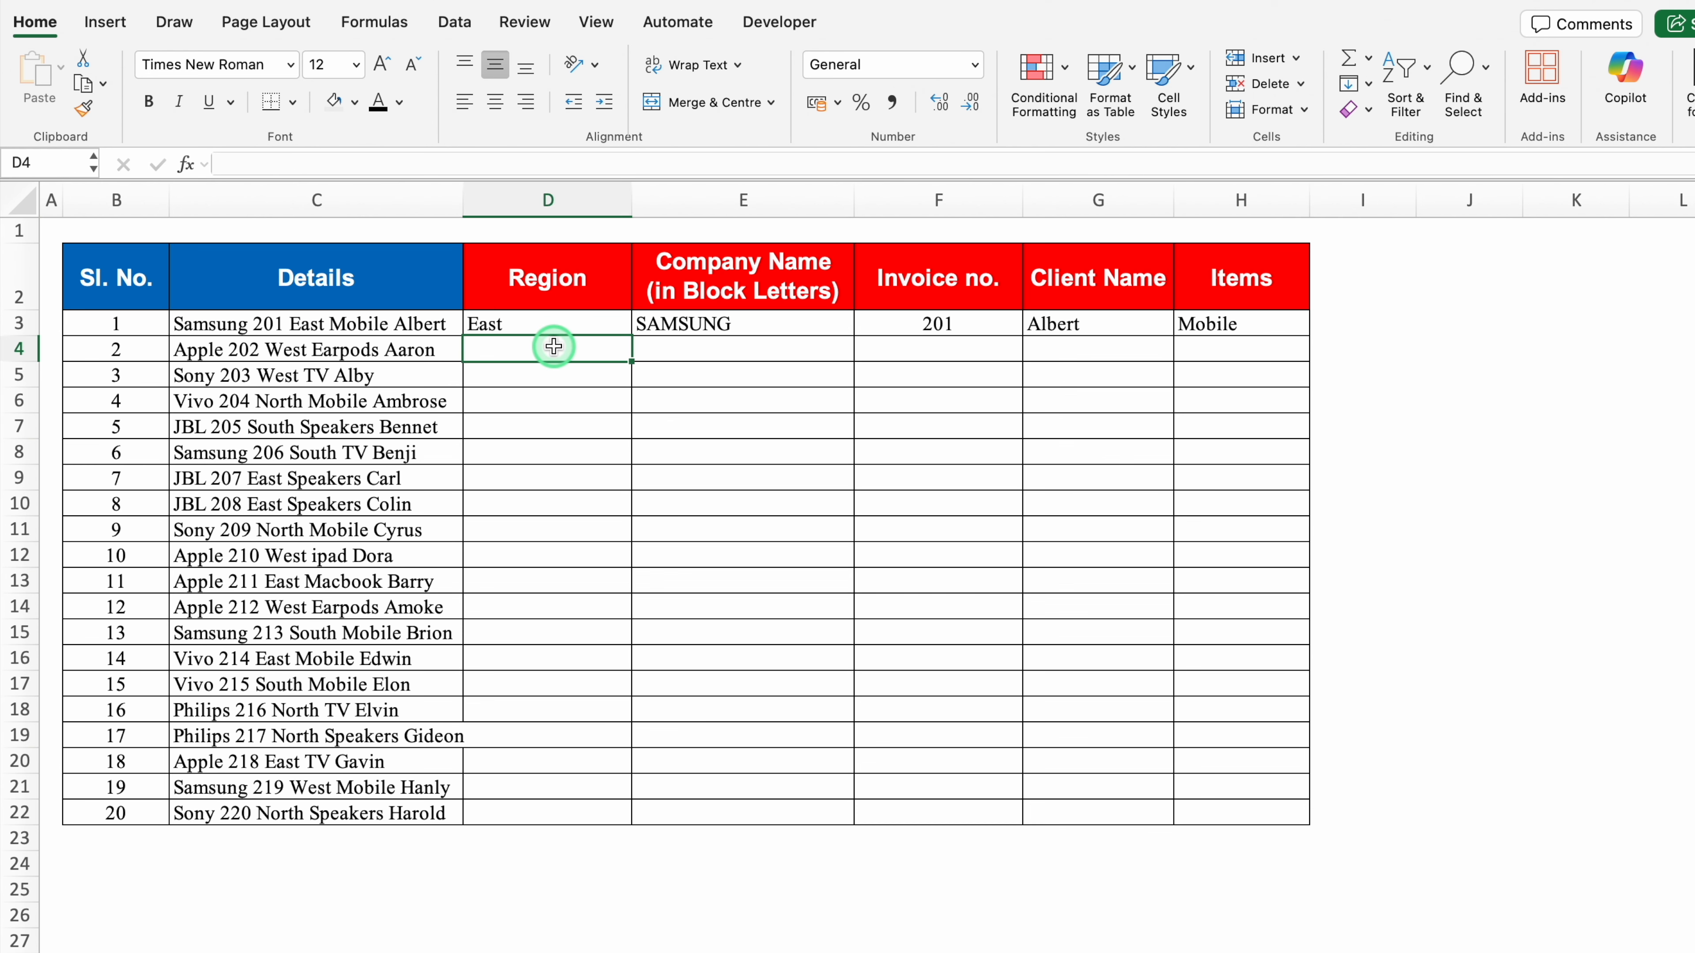
pyautogui.hotkey('ctrl', 'e')
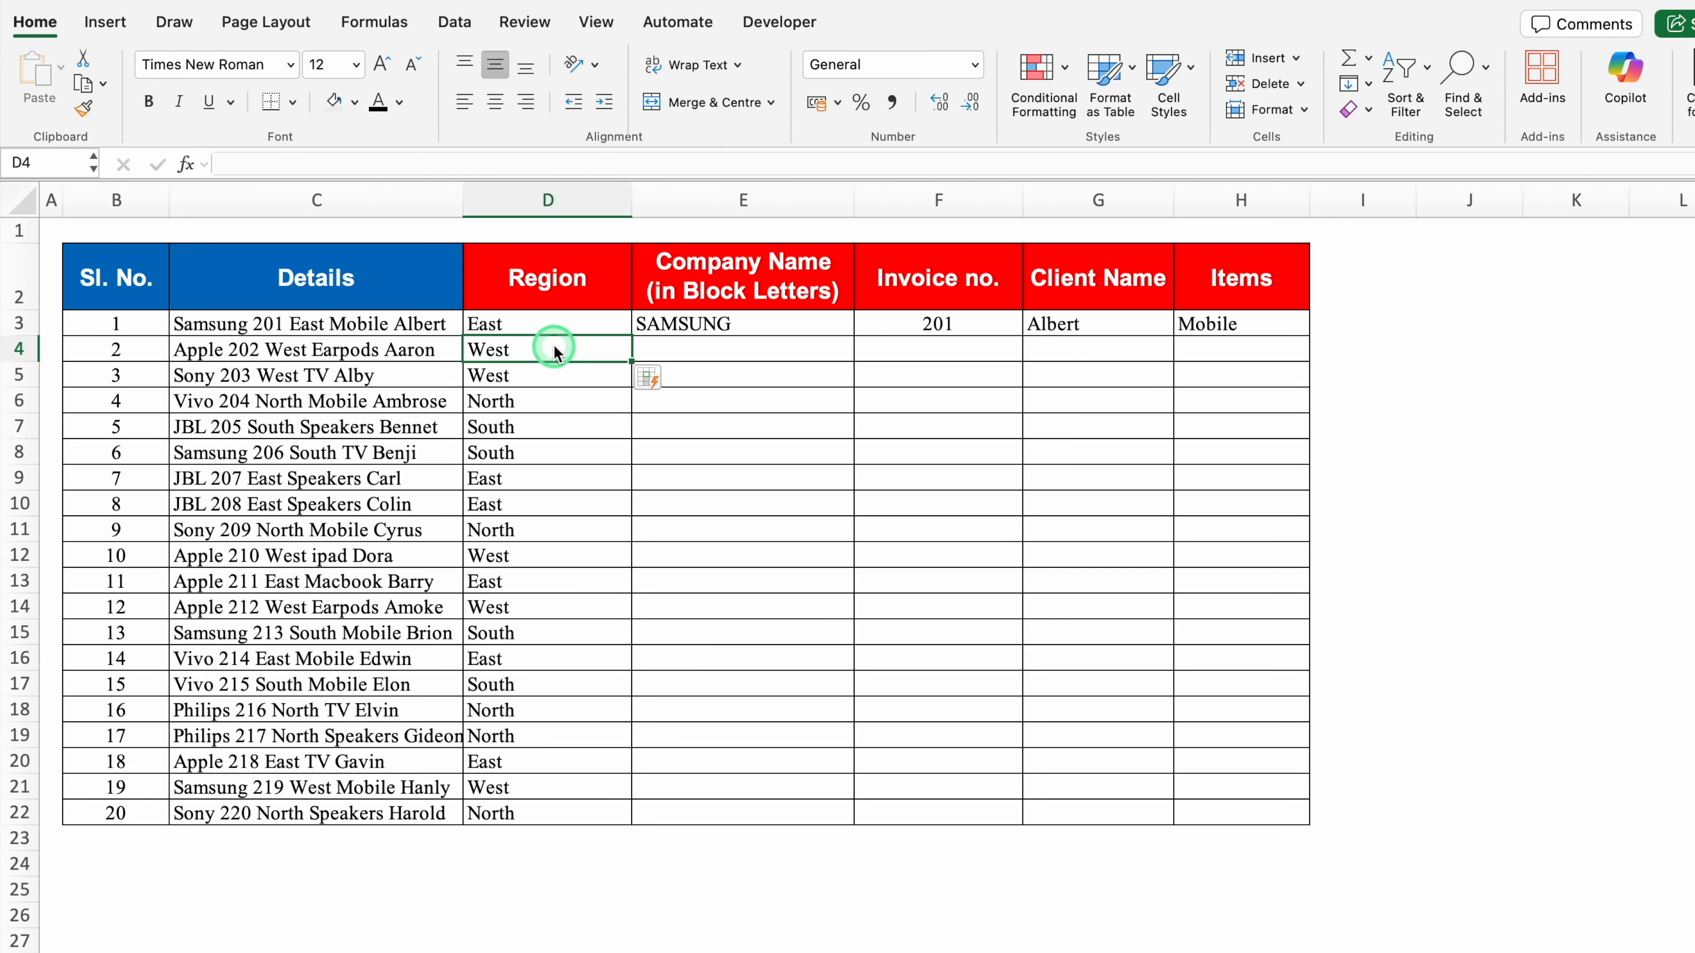
pyautogui.click(705, 356)
pyautogui.hotkey('ctrl', 'e')
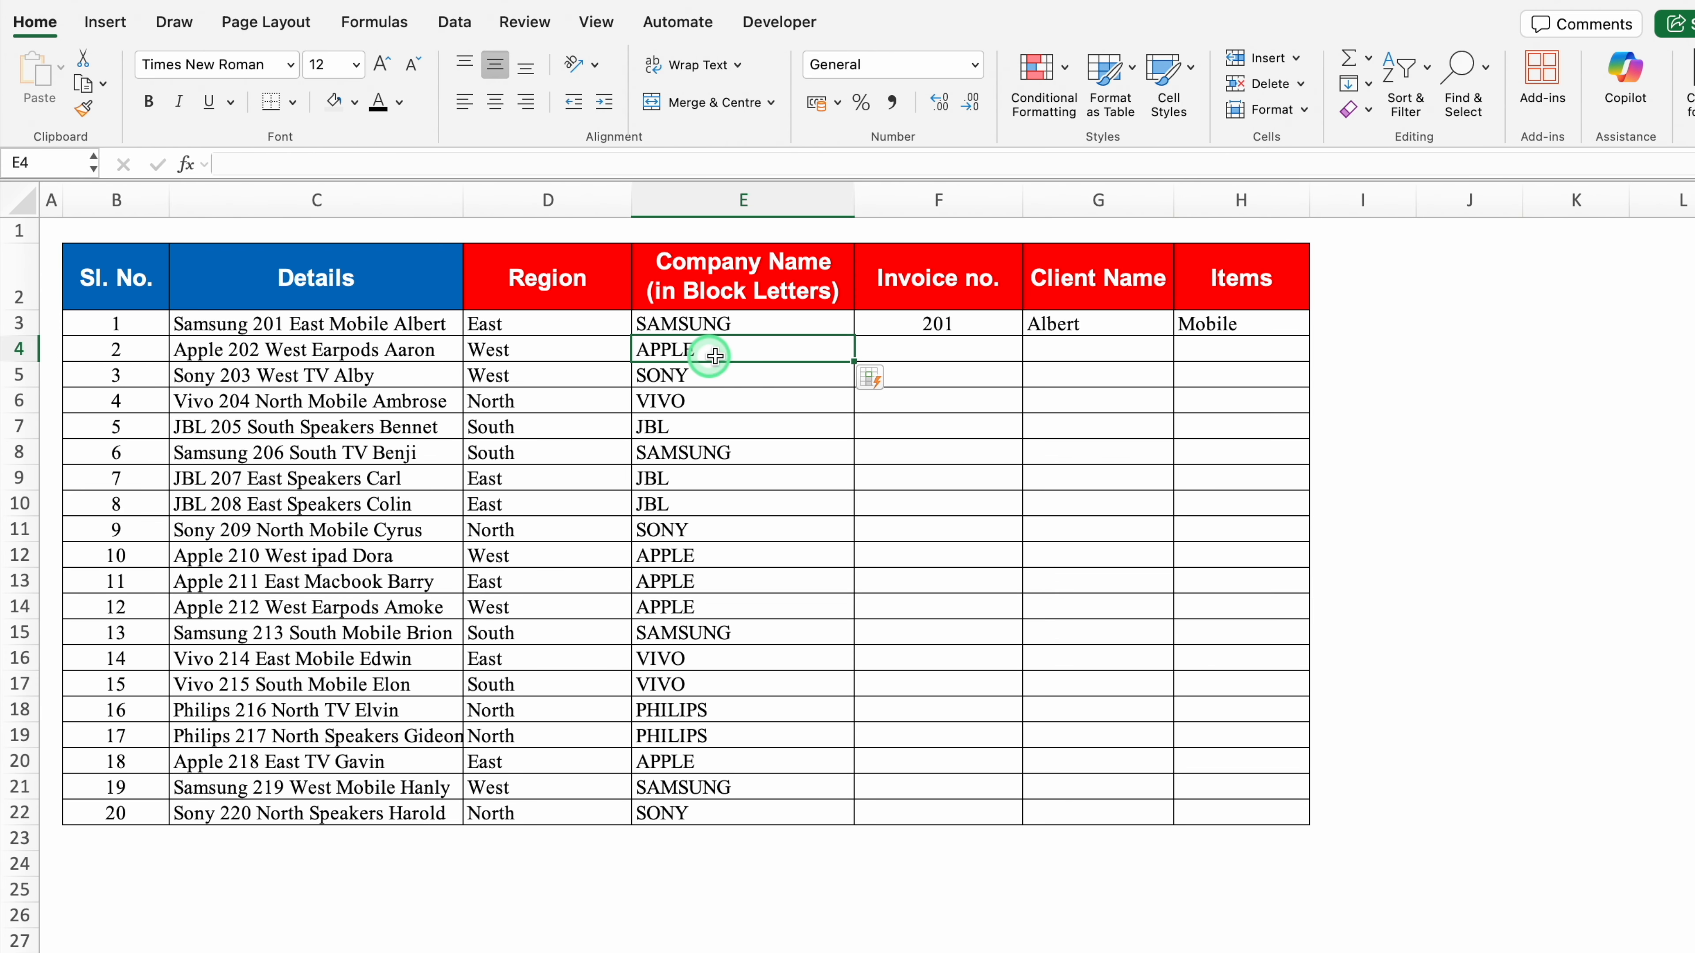
pyautogui.click(901, 349)
pyautogui.hotkey('ctrl', 'e')
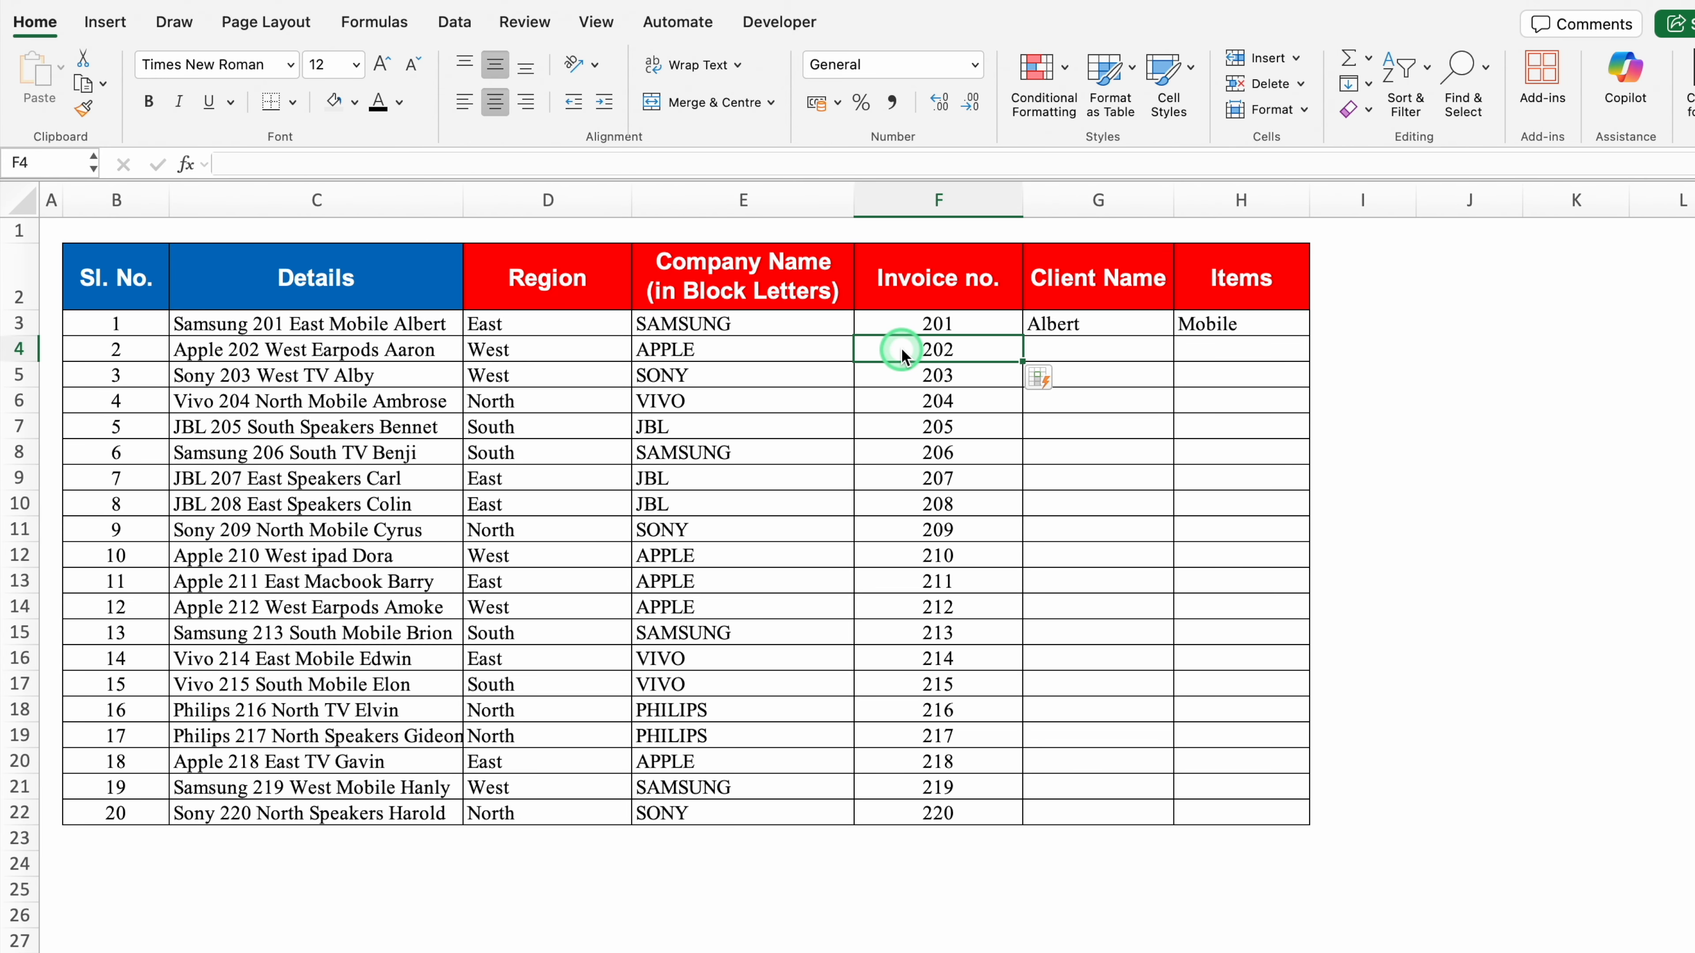
pyautogui.click(1075, 342)
pyautogui.hotkey('ctrl', 'e')
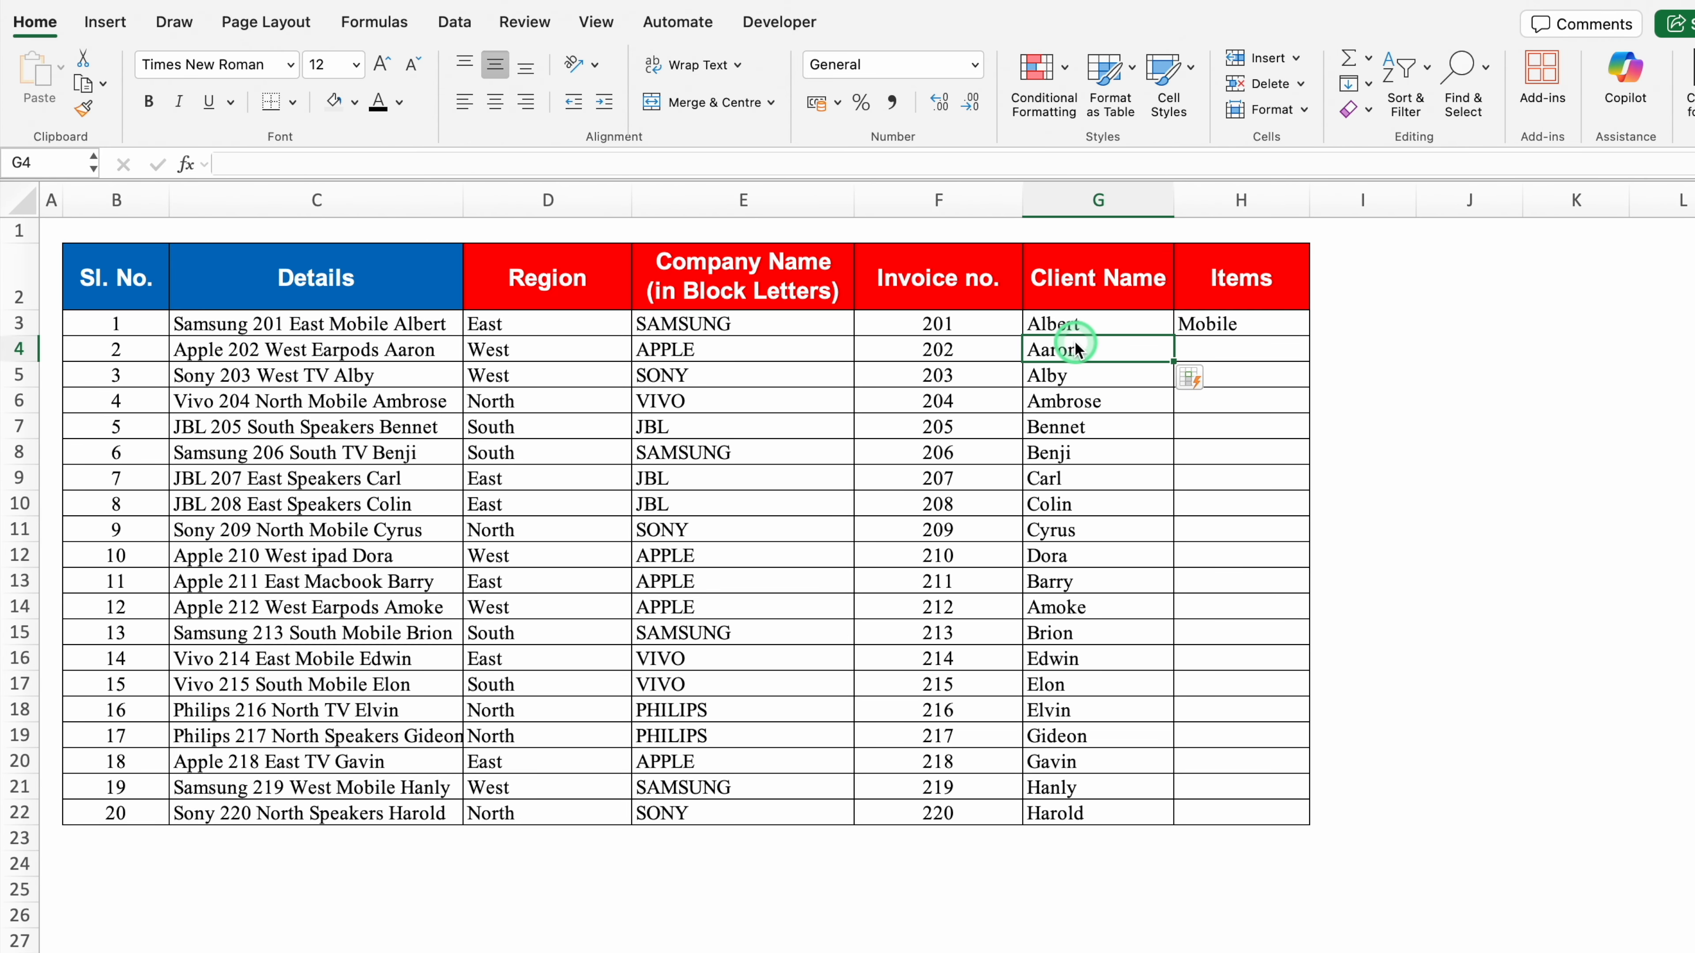
pyautogui.click(1236, 343)
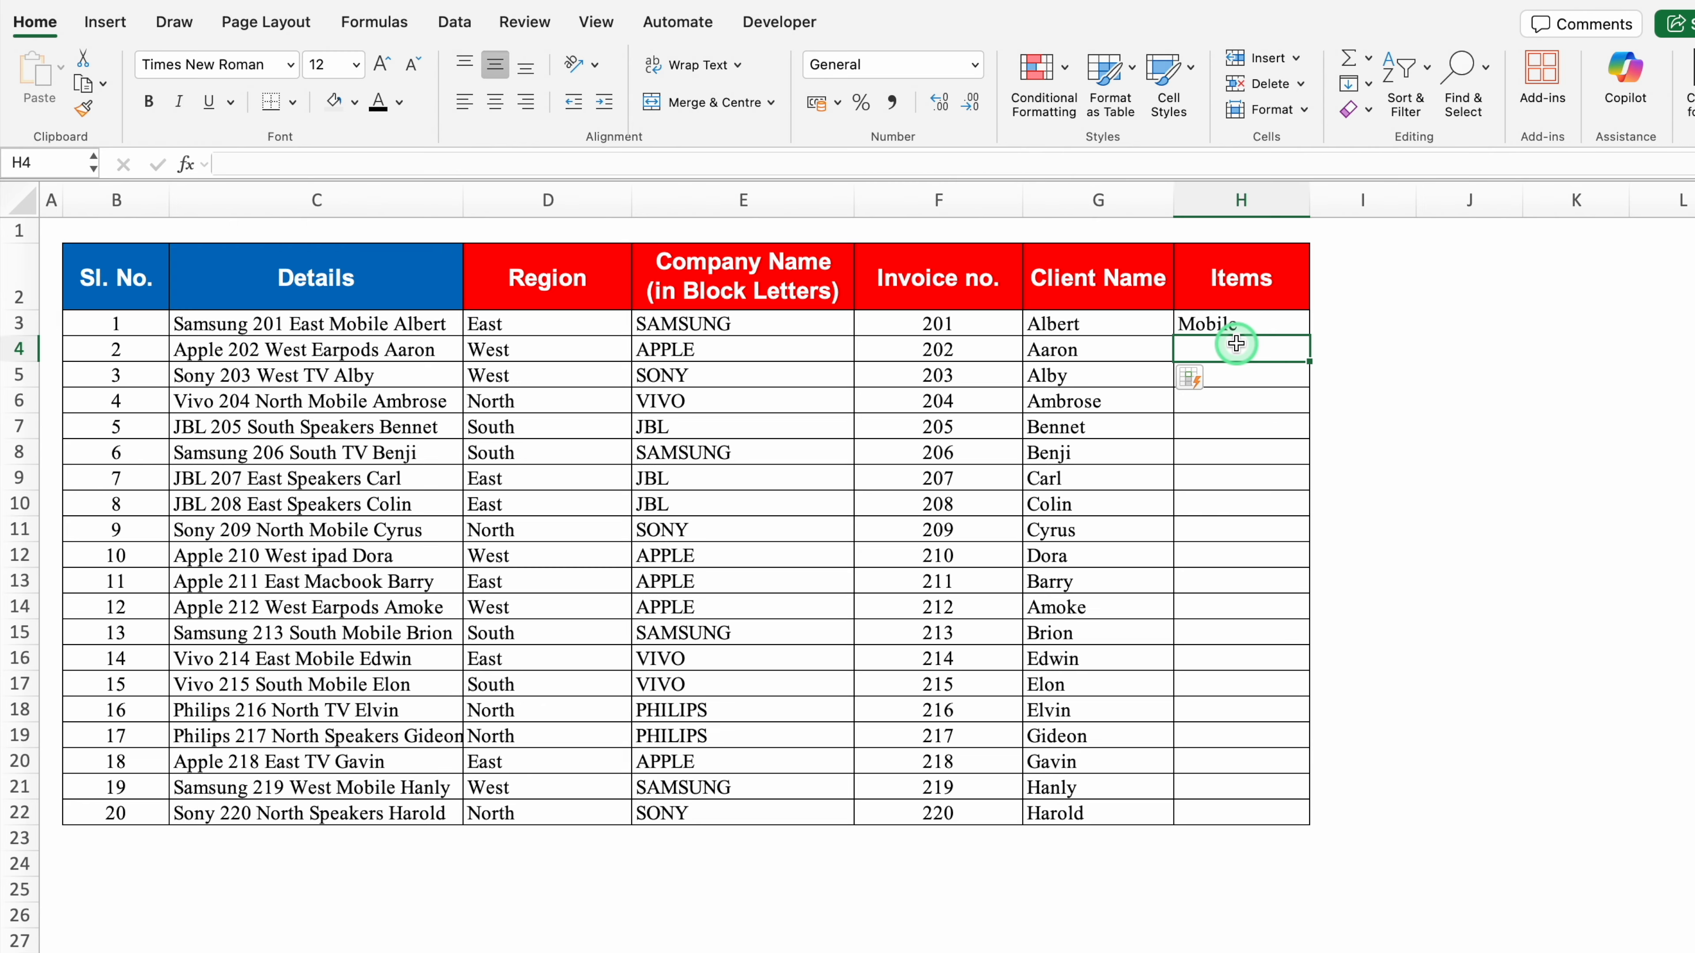
pyautogui.hotkey('ctrl', 'e')
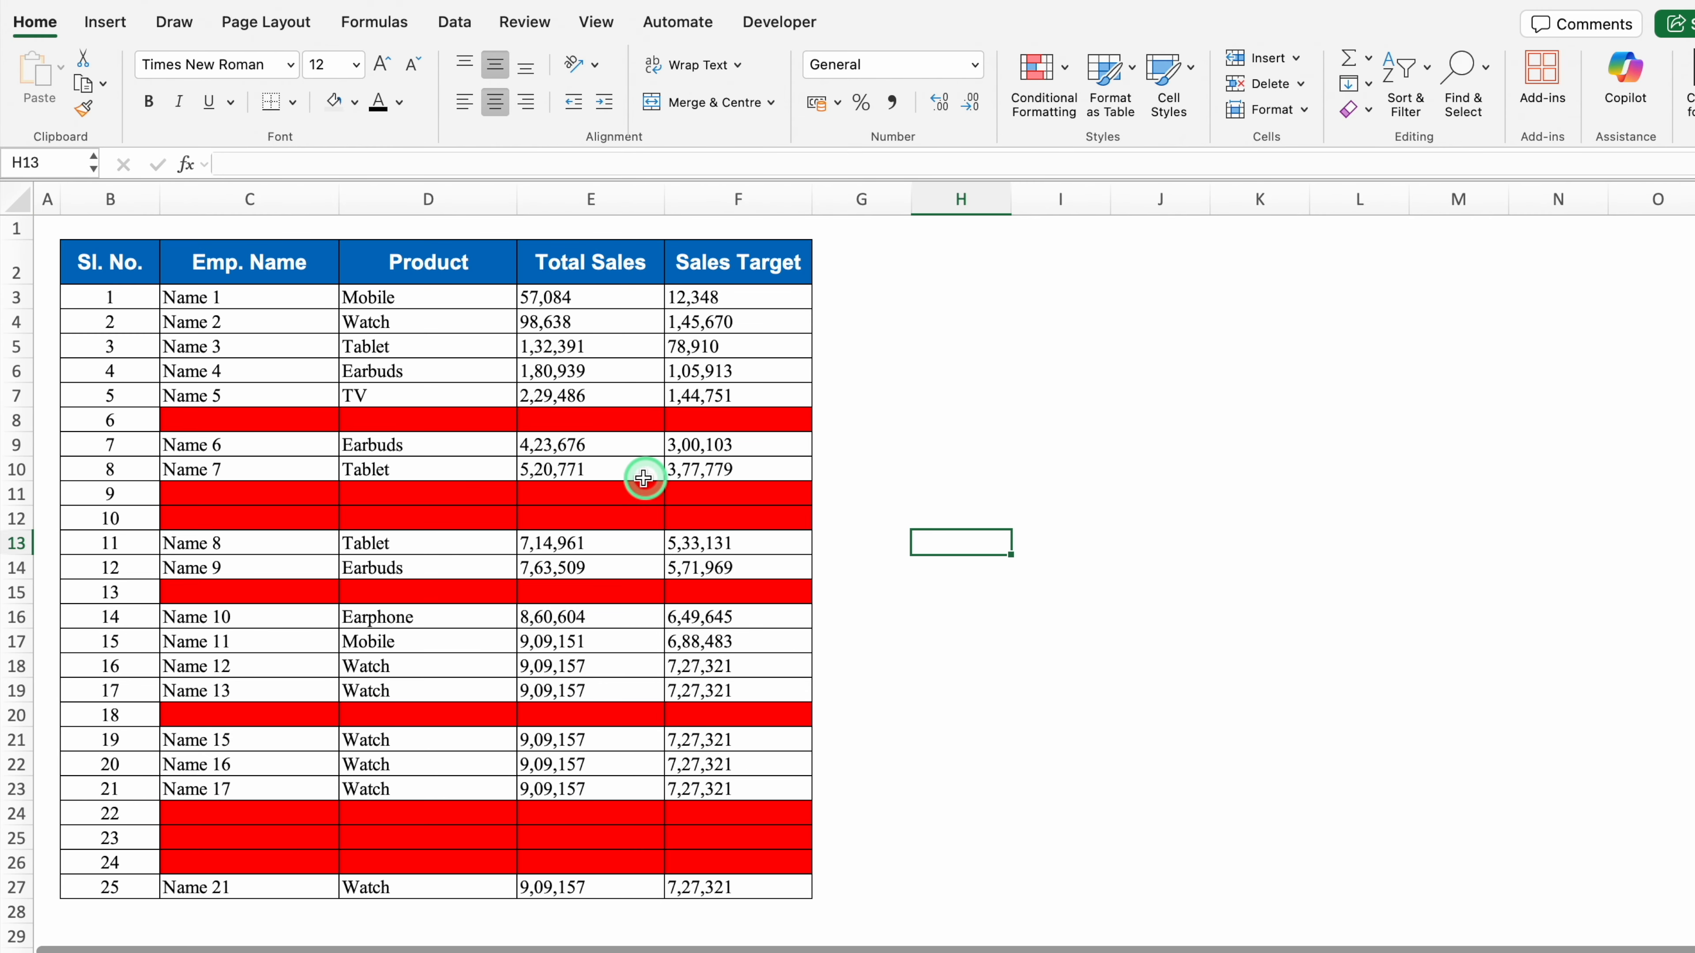
pyautogui.click(276, 419)
pyautogui.click(402, 413)
pyautogui.click(603, 411)
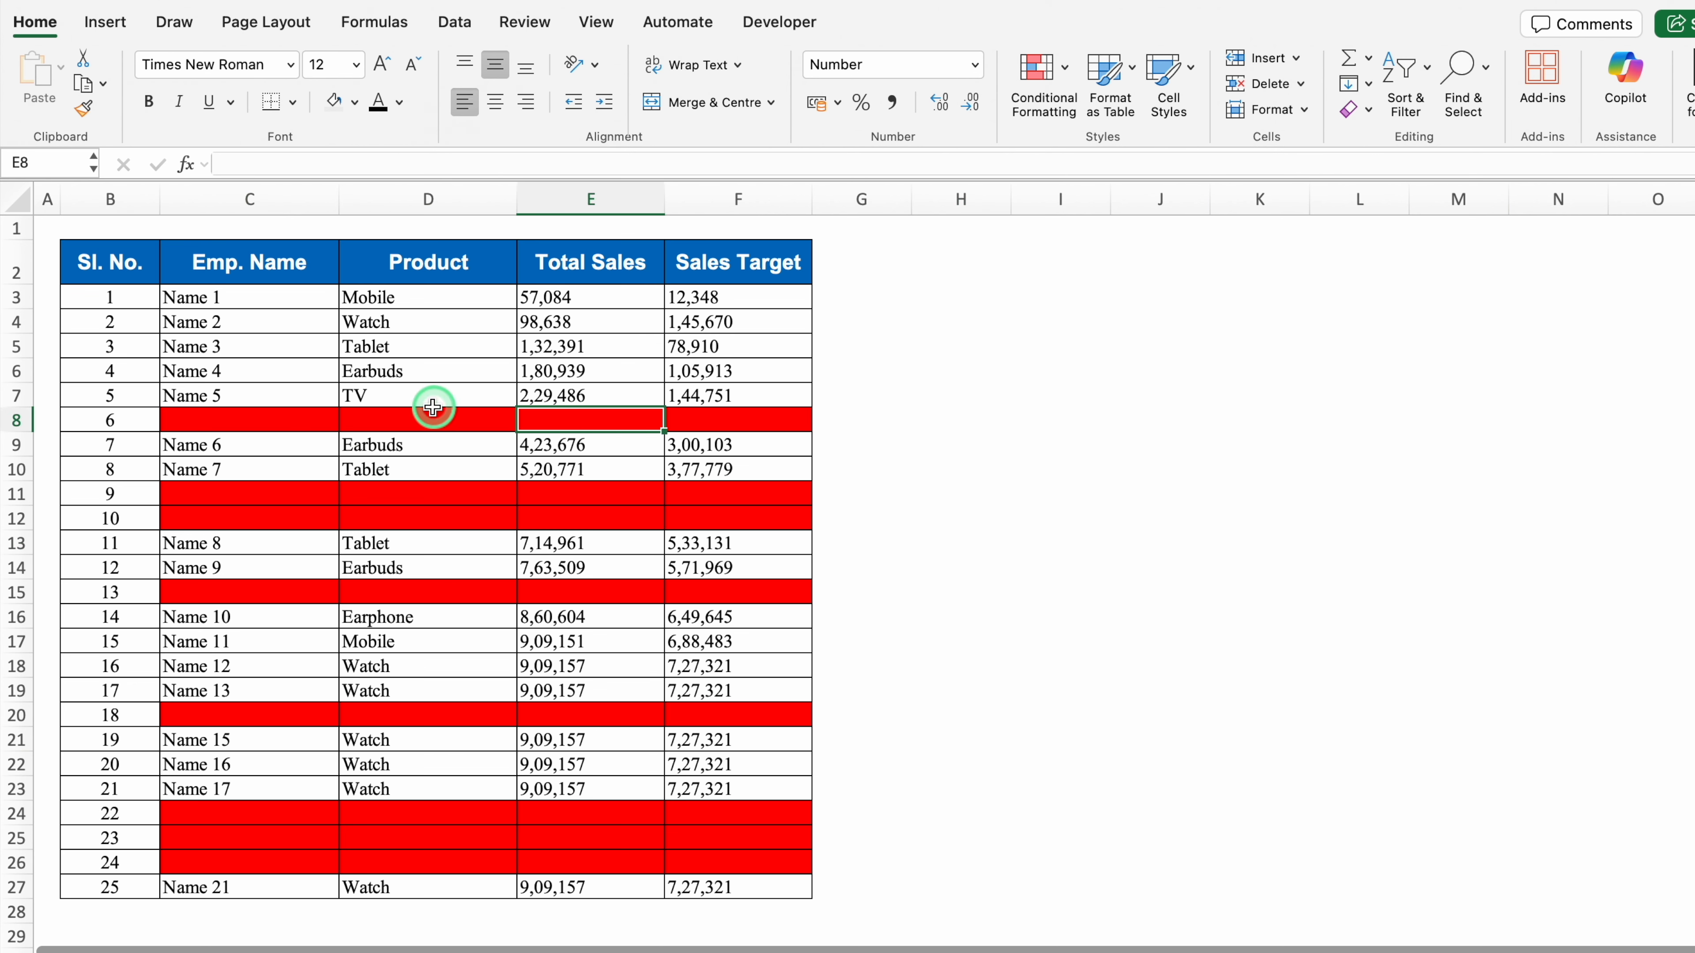
pyautogui.click(188, 412)
pyautogui.click(401, 420)
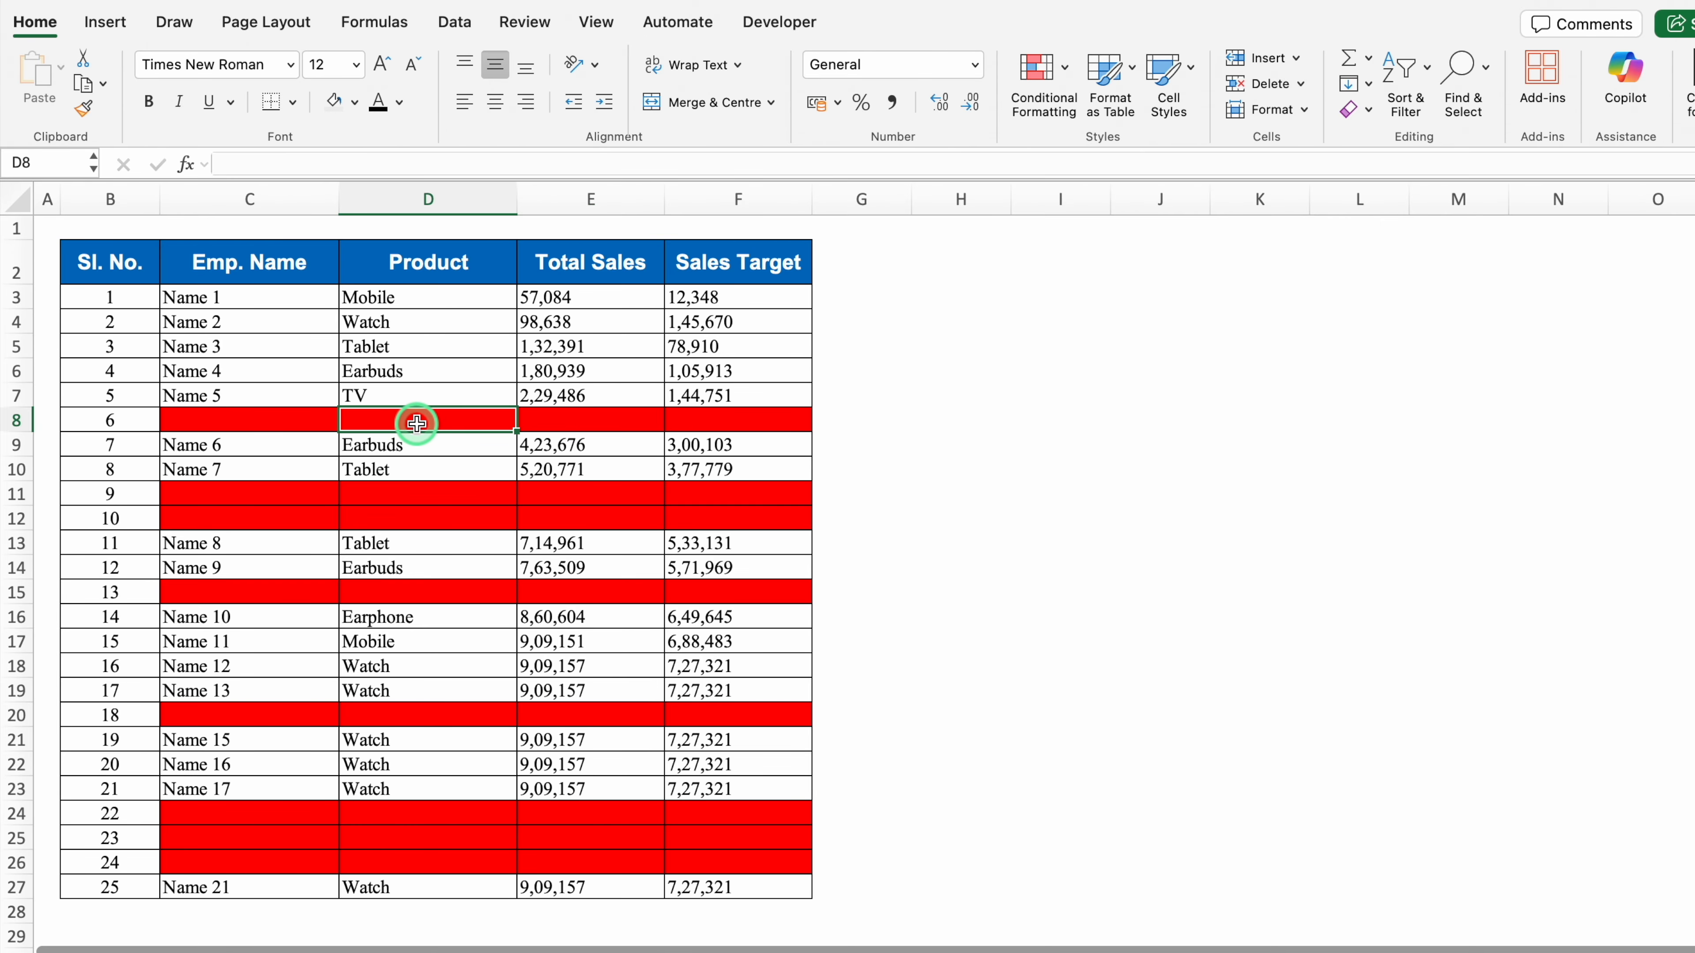
# Step: Select all blank cells in the employee sales table using Go to Special and delete their entire rows
pyautogui.click(244, 375)
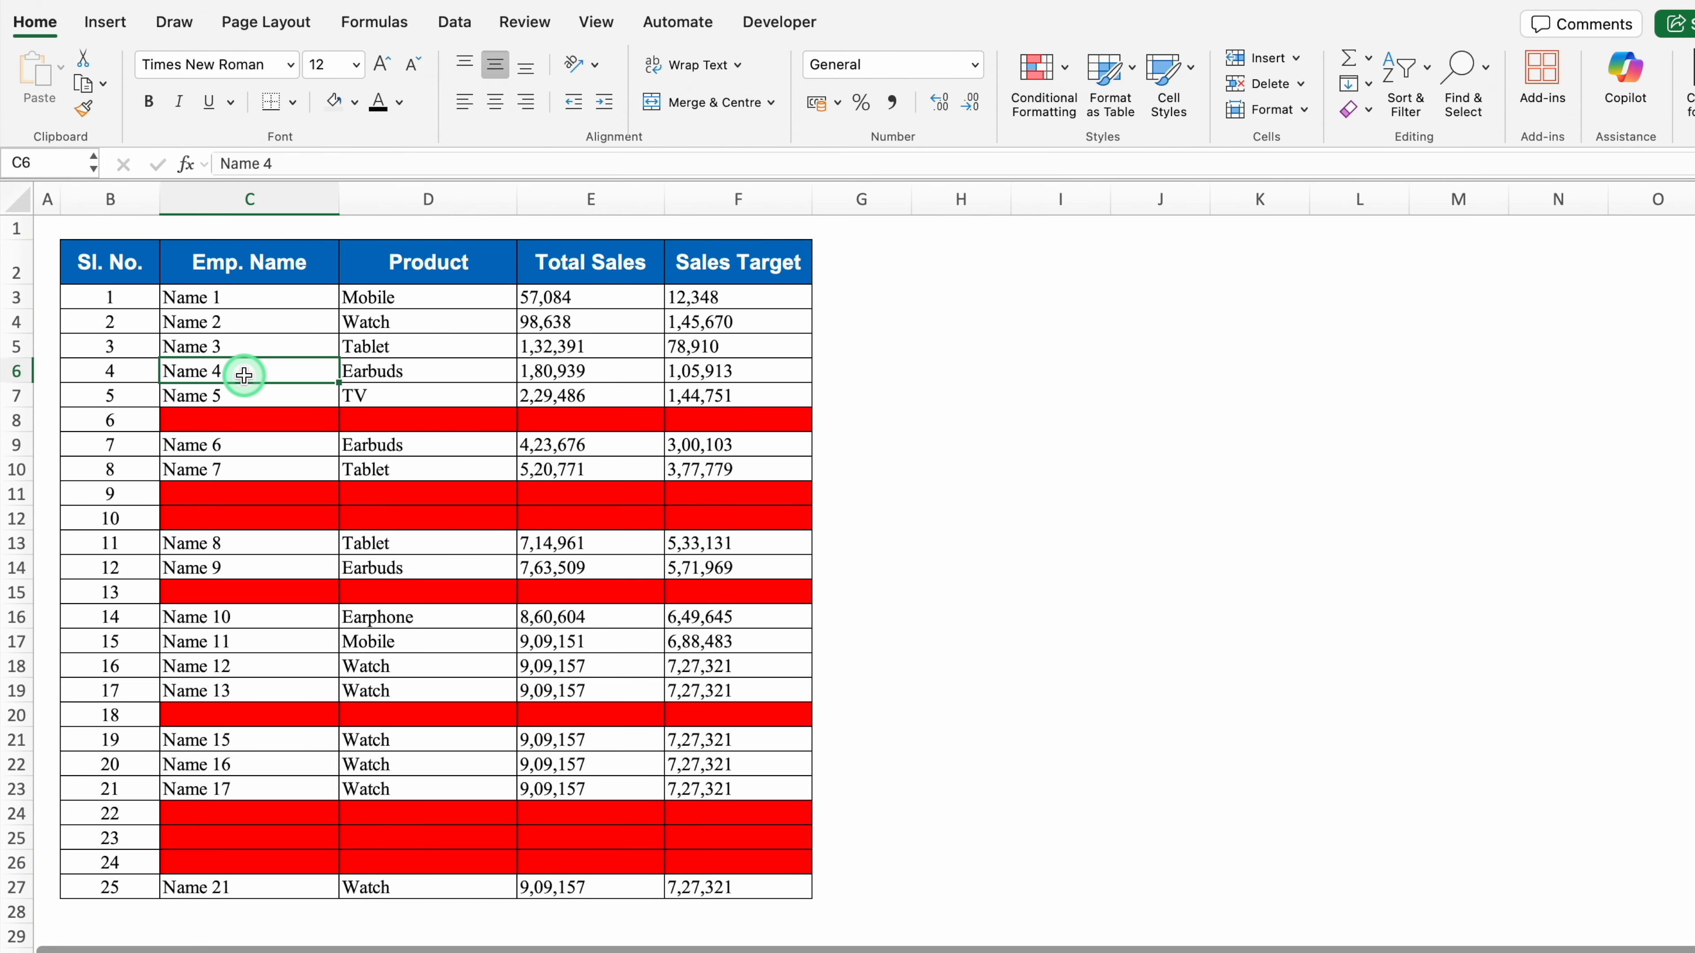
pyautogui.press('super+a')
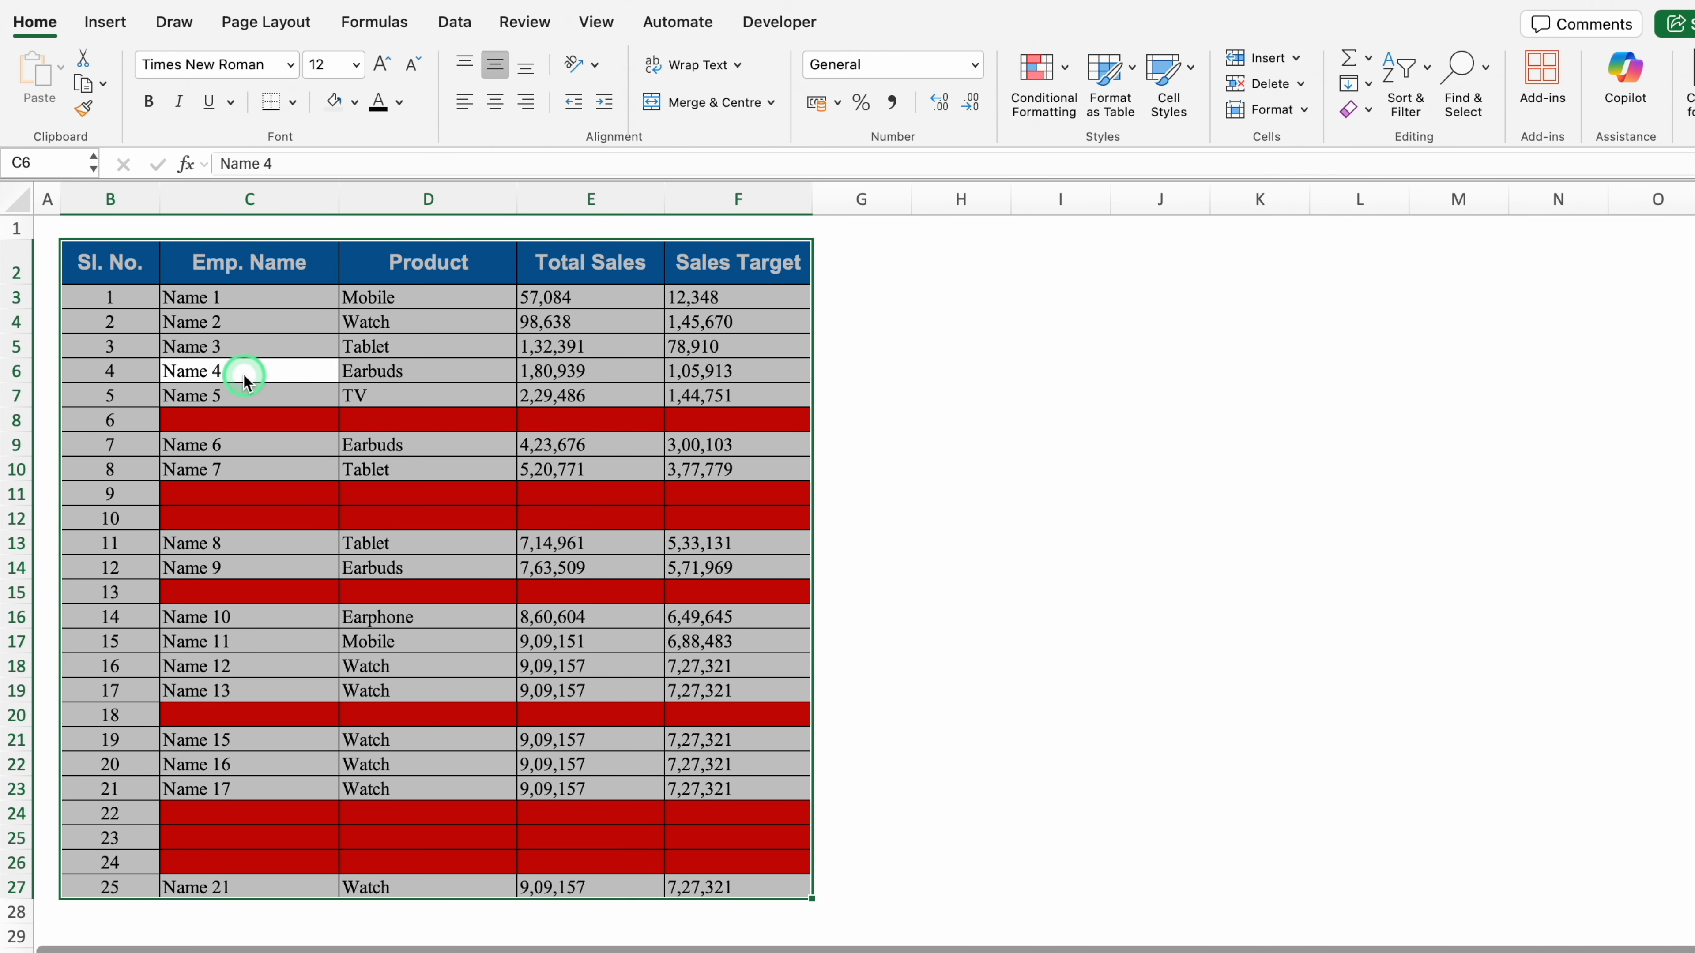
pyautogui.hotkey('ctrl', 'g')
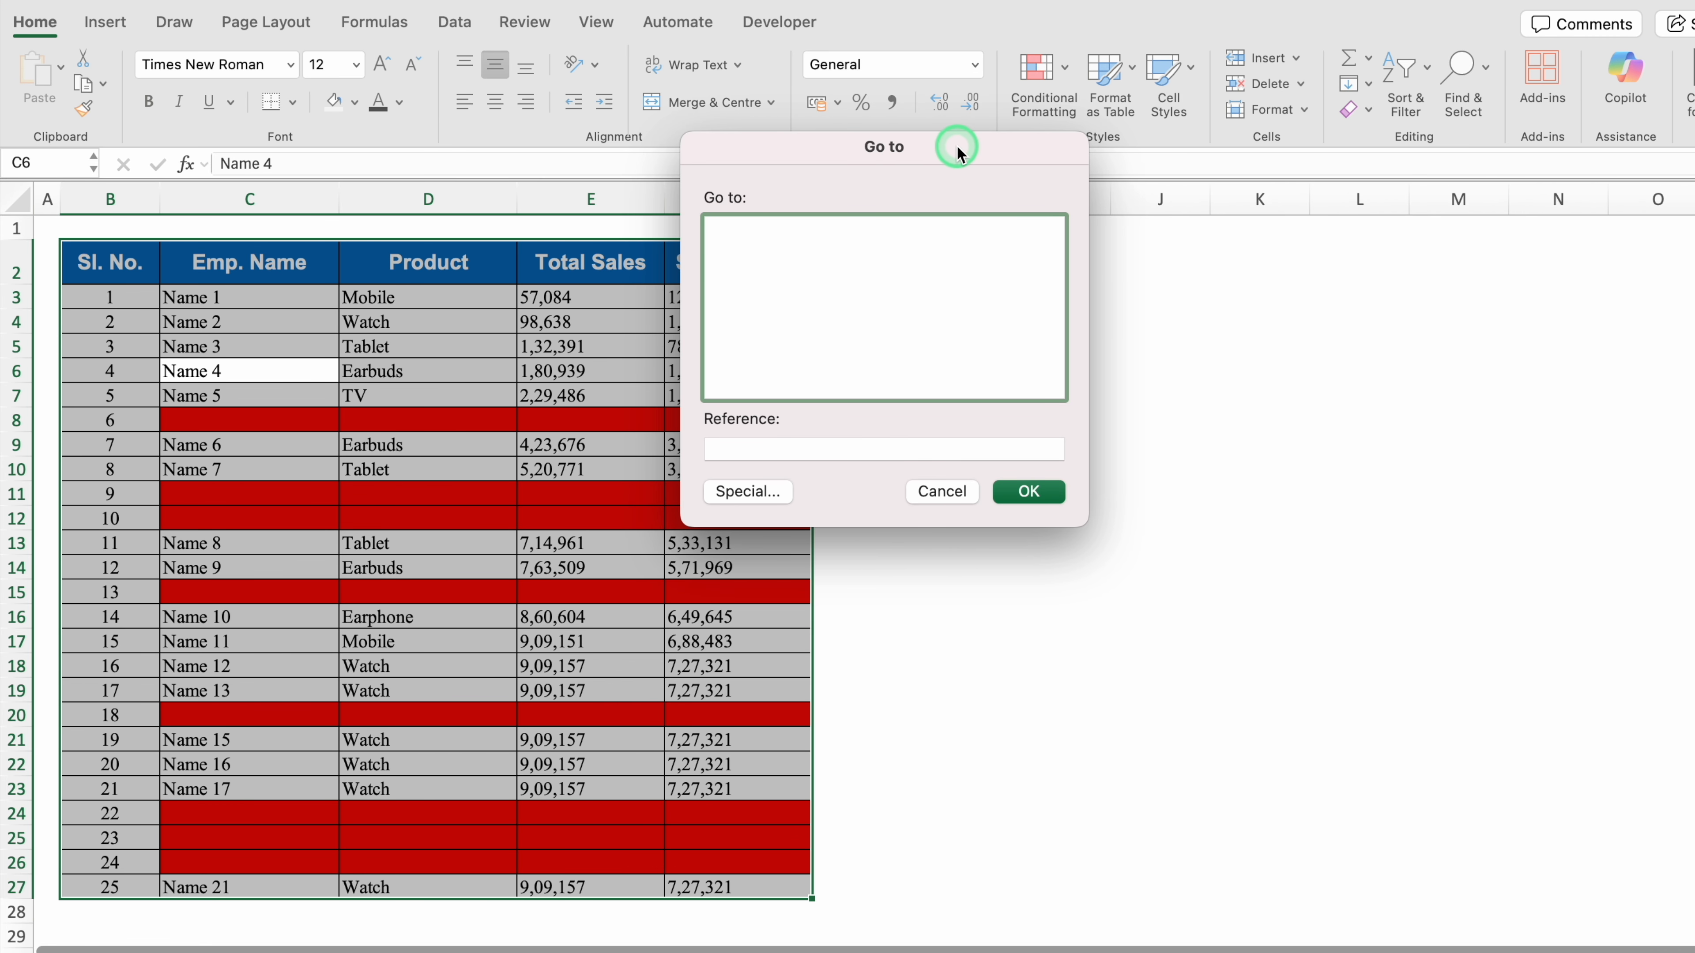
pyautogui.click(768, 492)
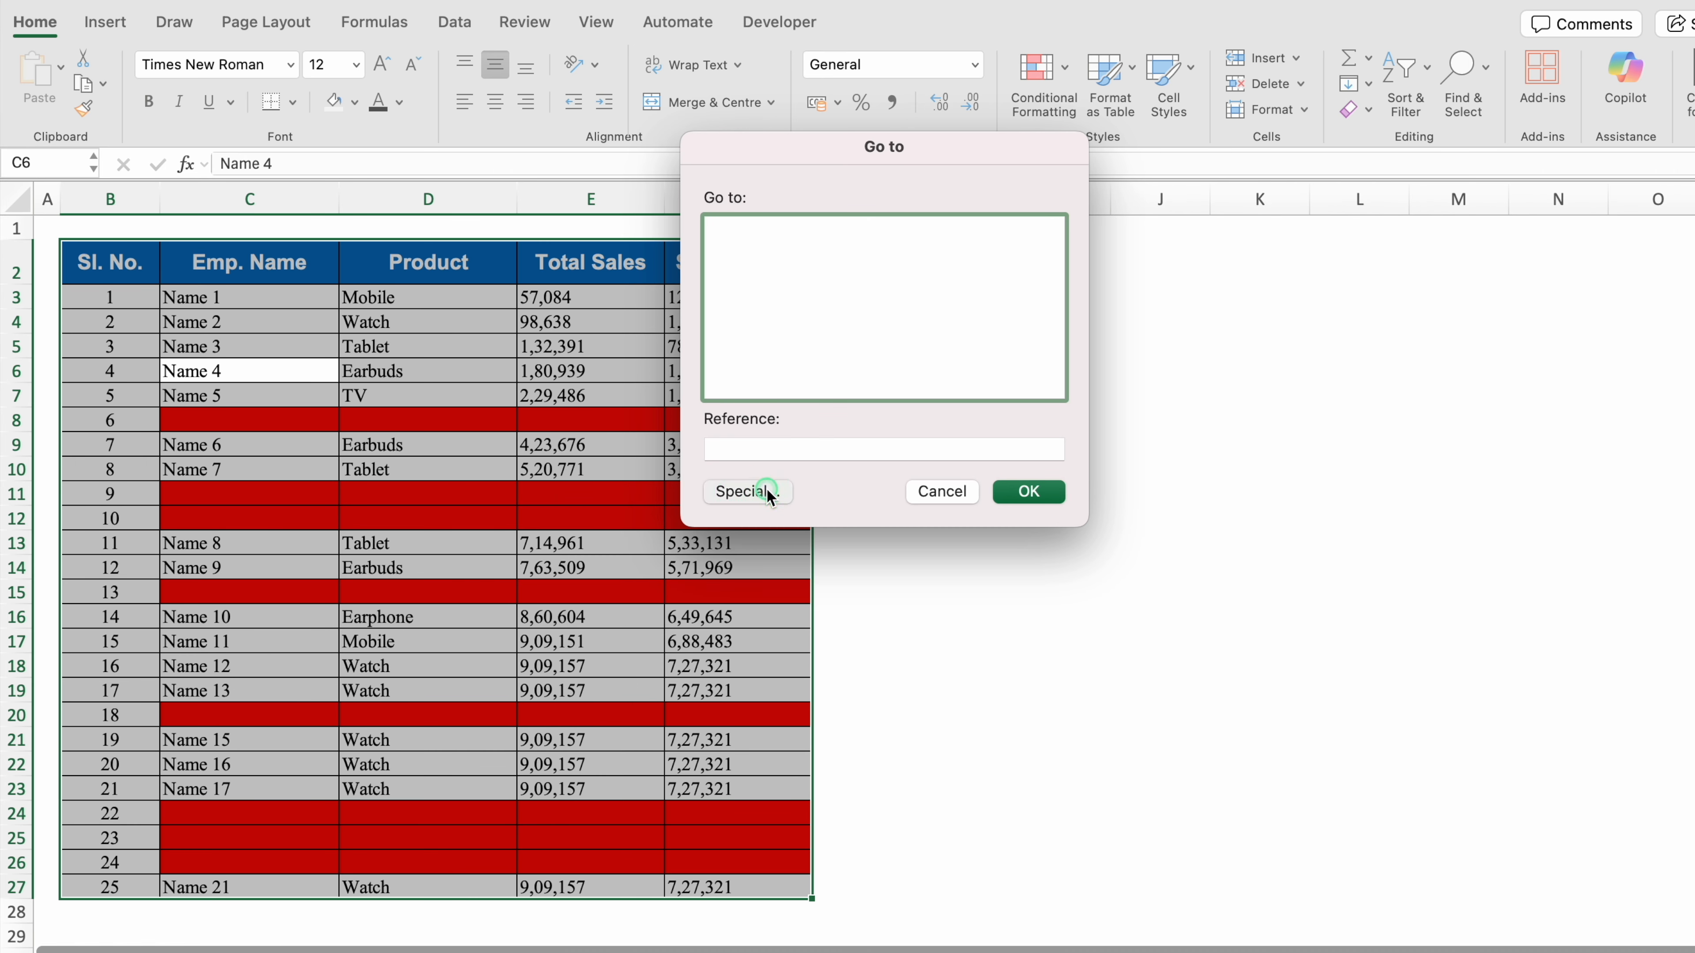
pyautogui.click(807, 206)
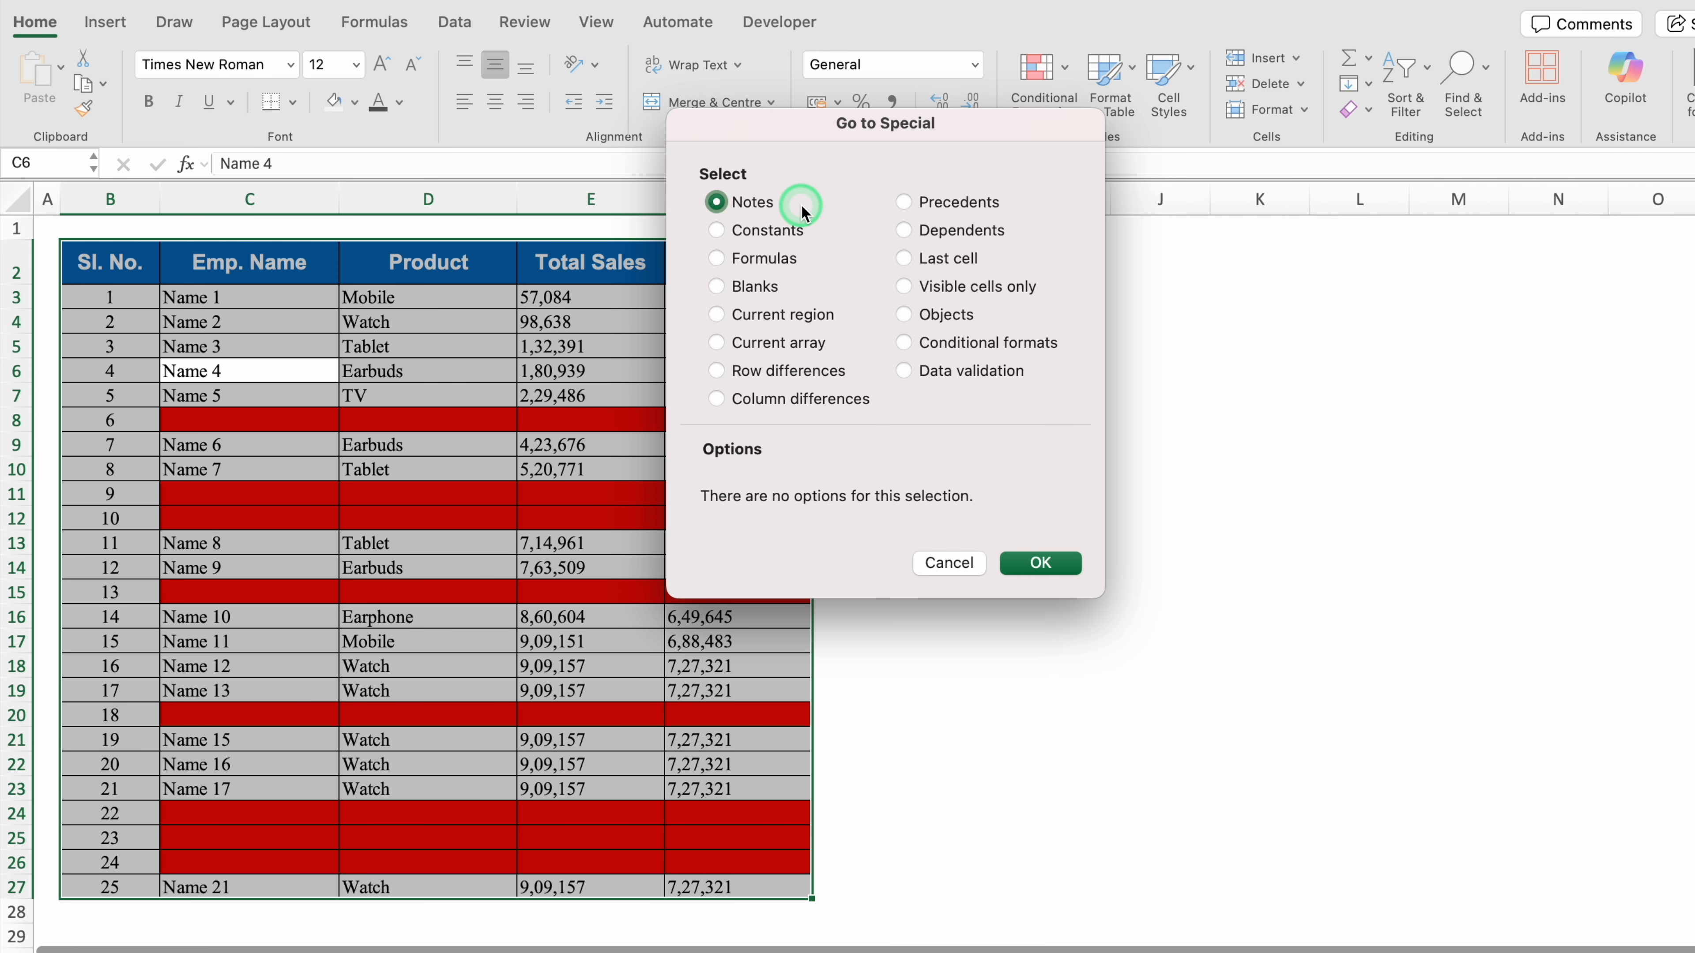
pyautogui.click(712, 296)
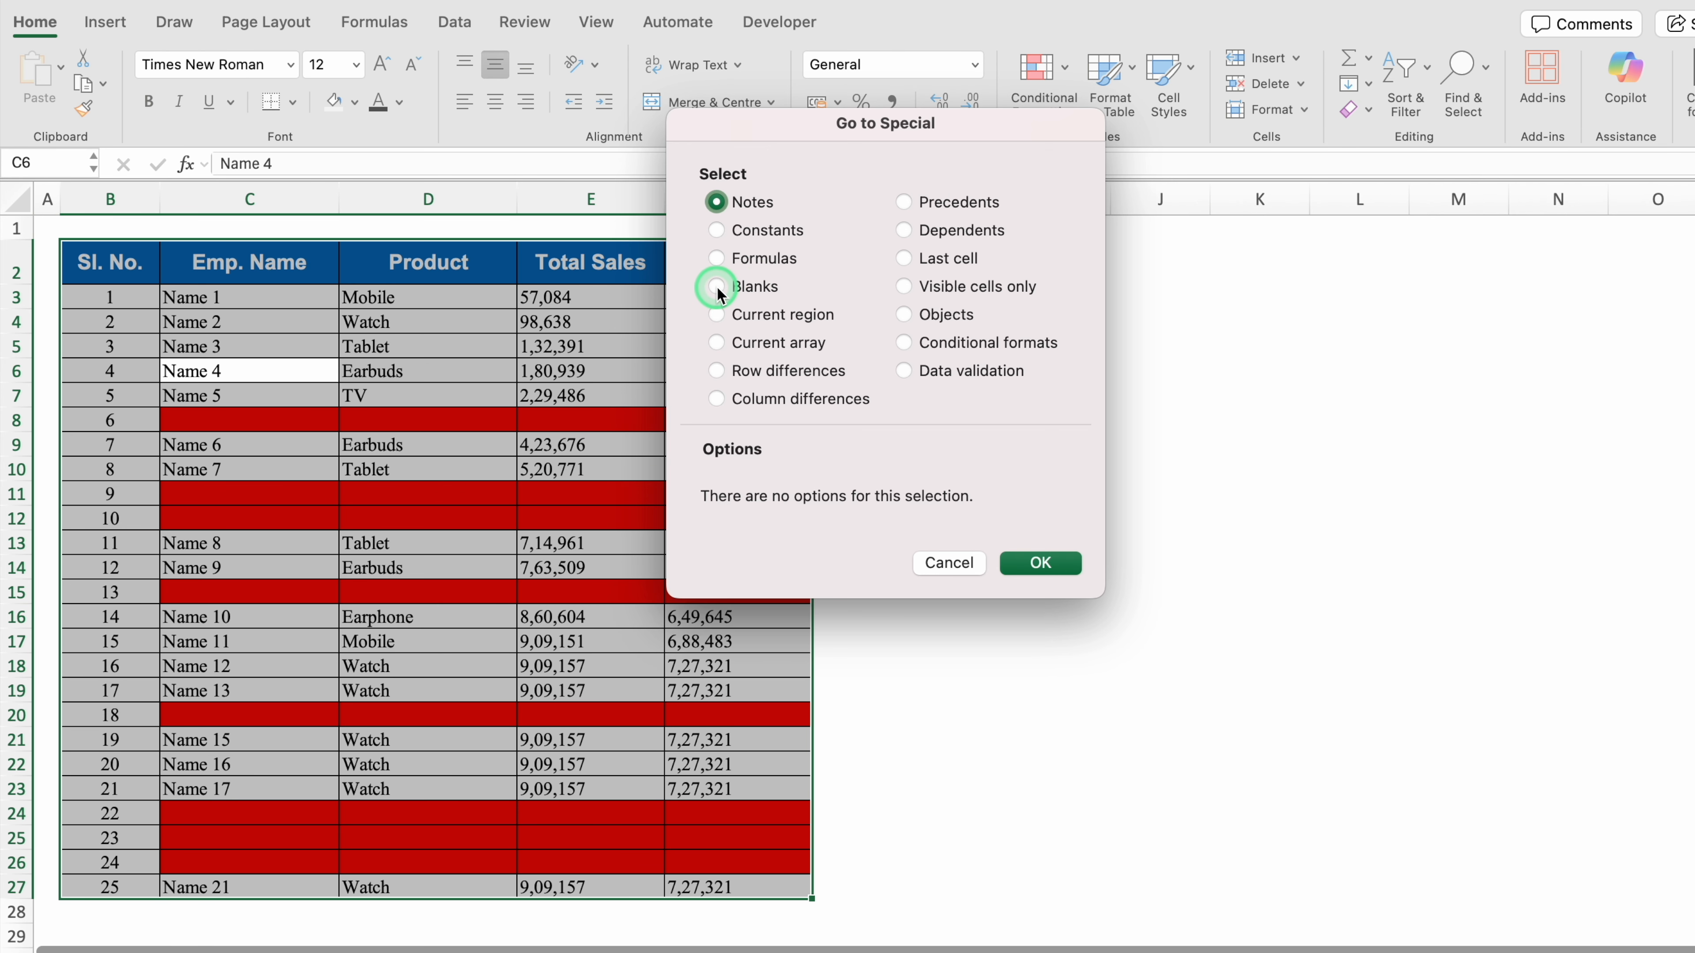
pyautogui.click(716, 287)
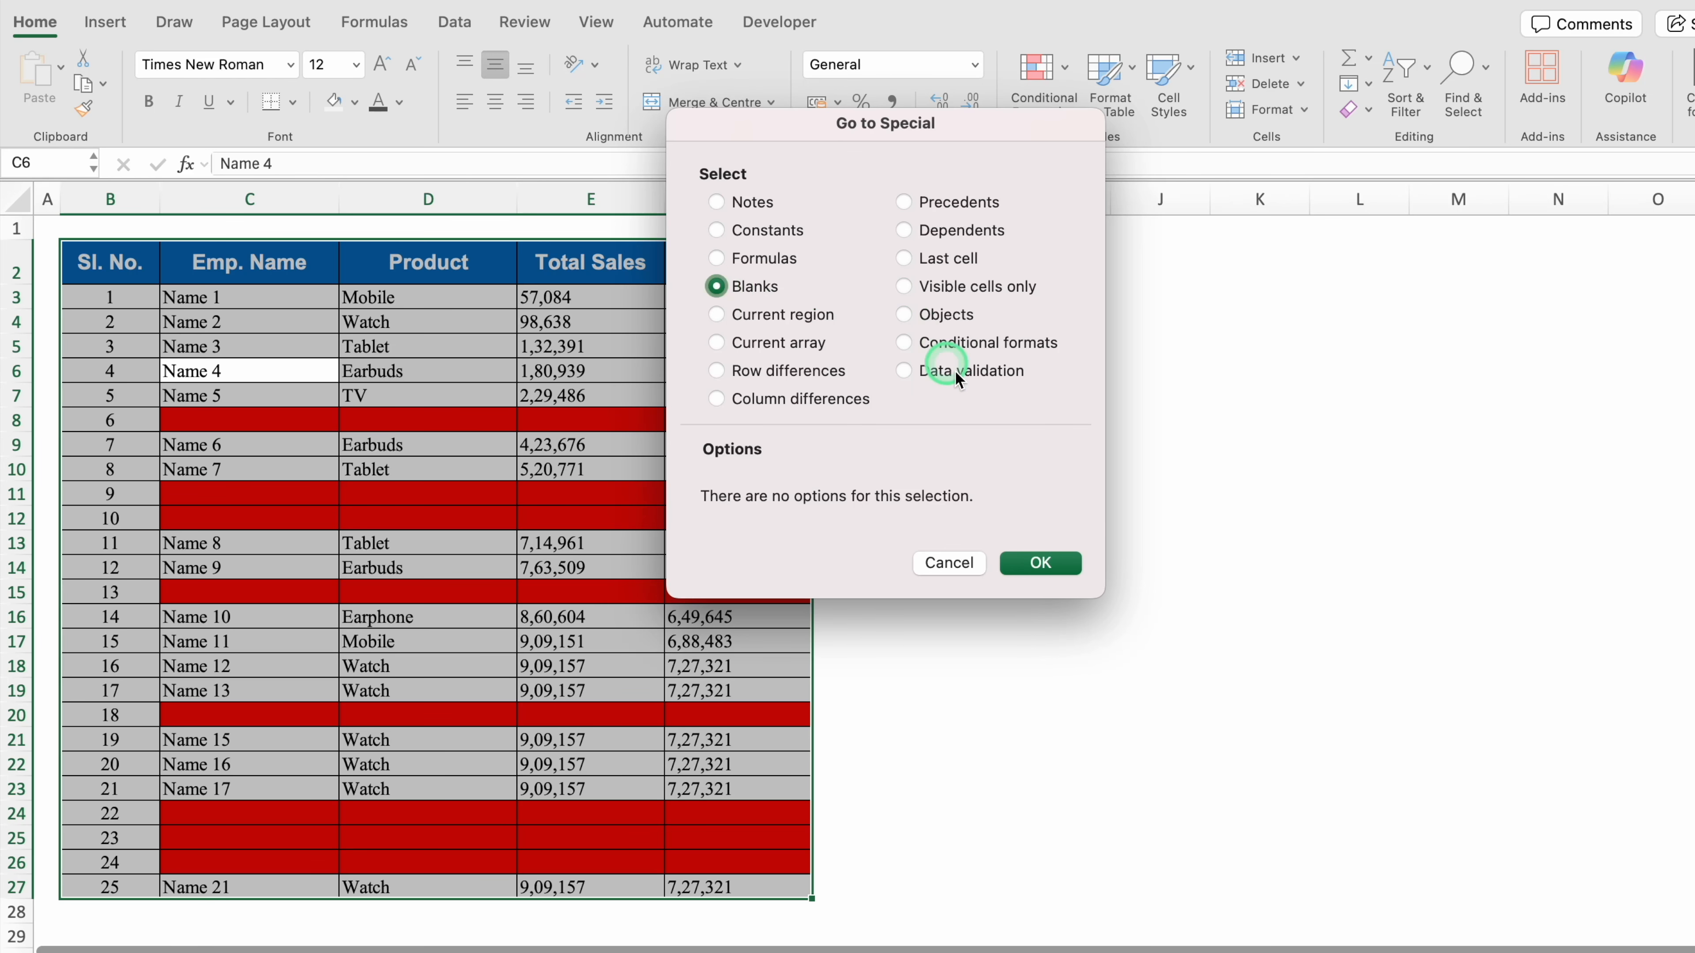
pyautogui.click(1036, 563)
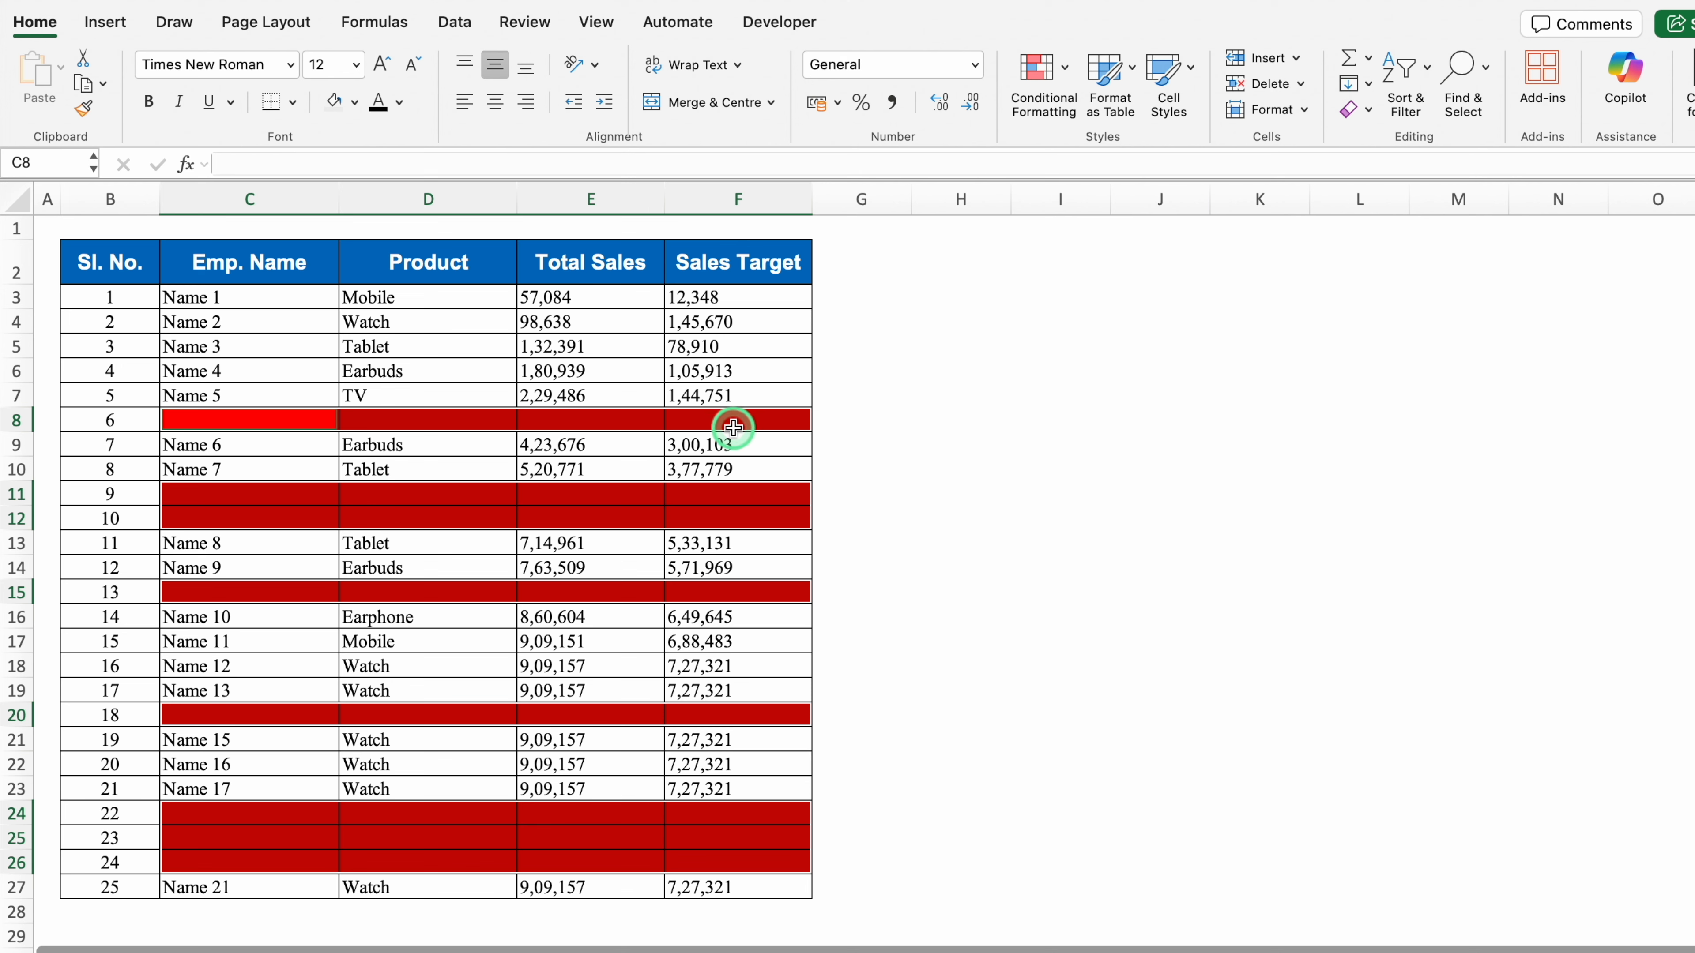
pyautogui.hotkey('ctrl', '-')
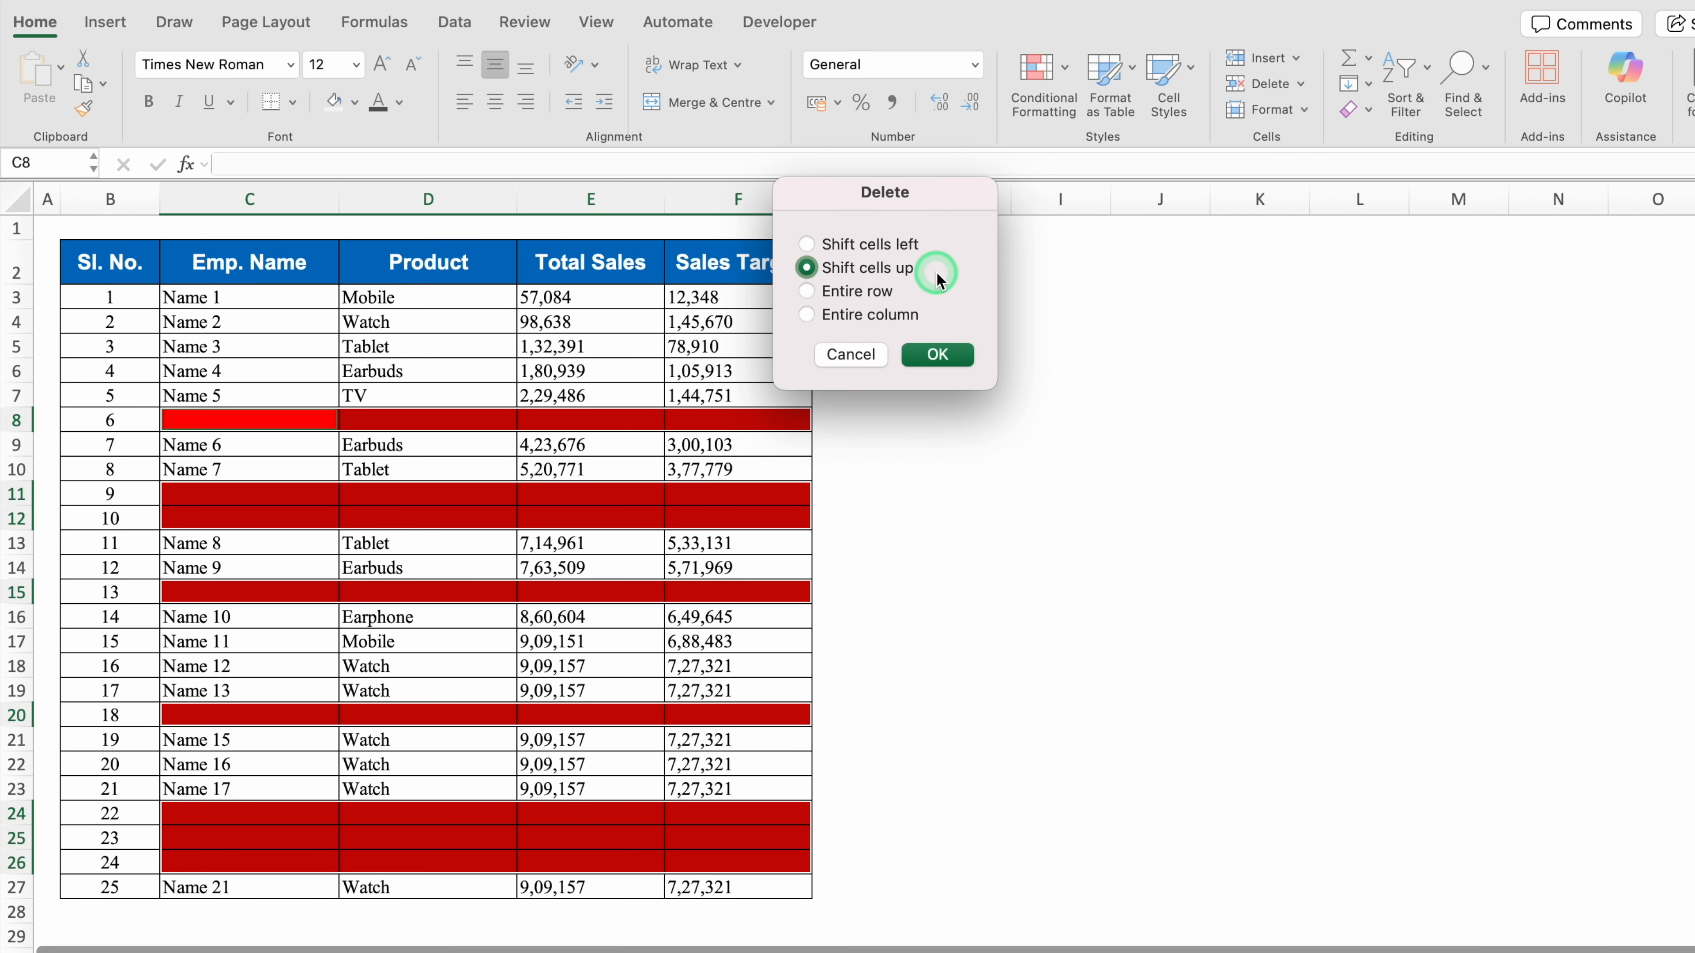
pyautogui.click(811, 297)
pyautogui.click(937, 354)
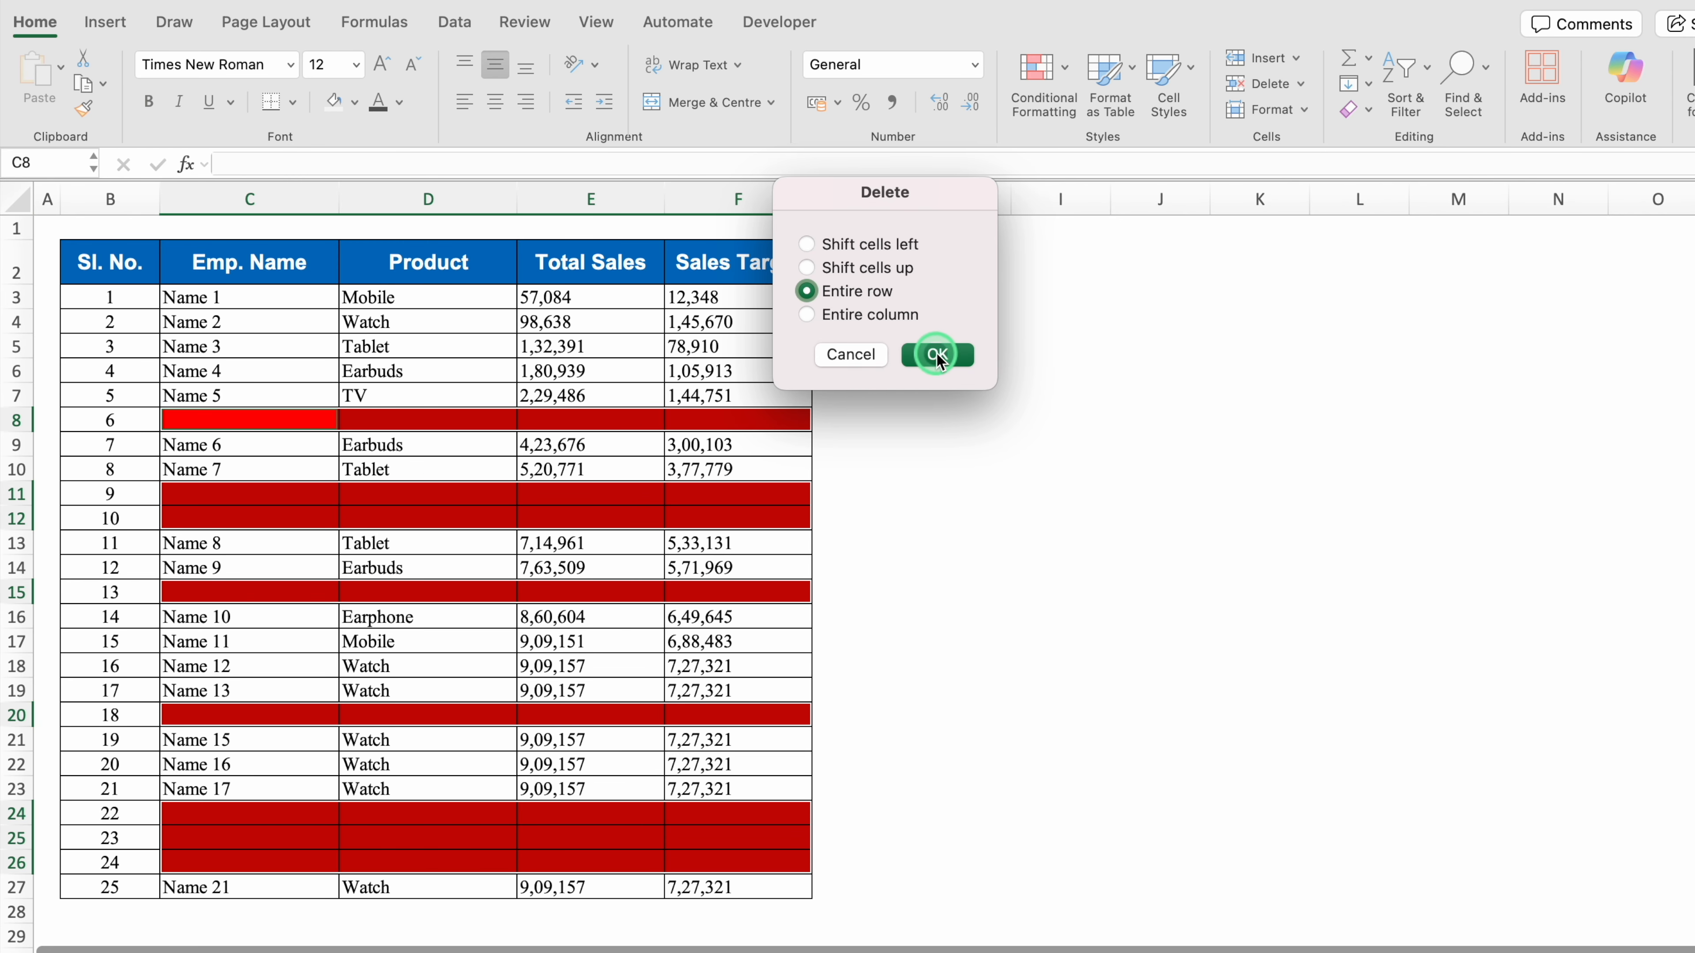
pyautogui.click(910, 446)
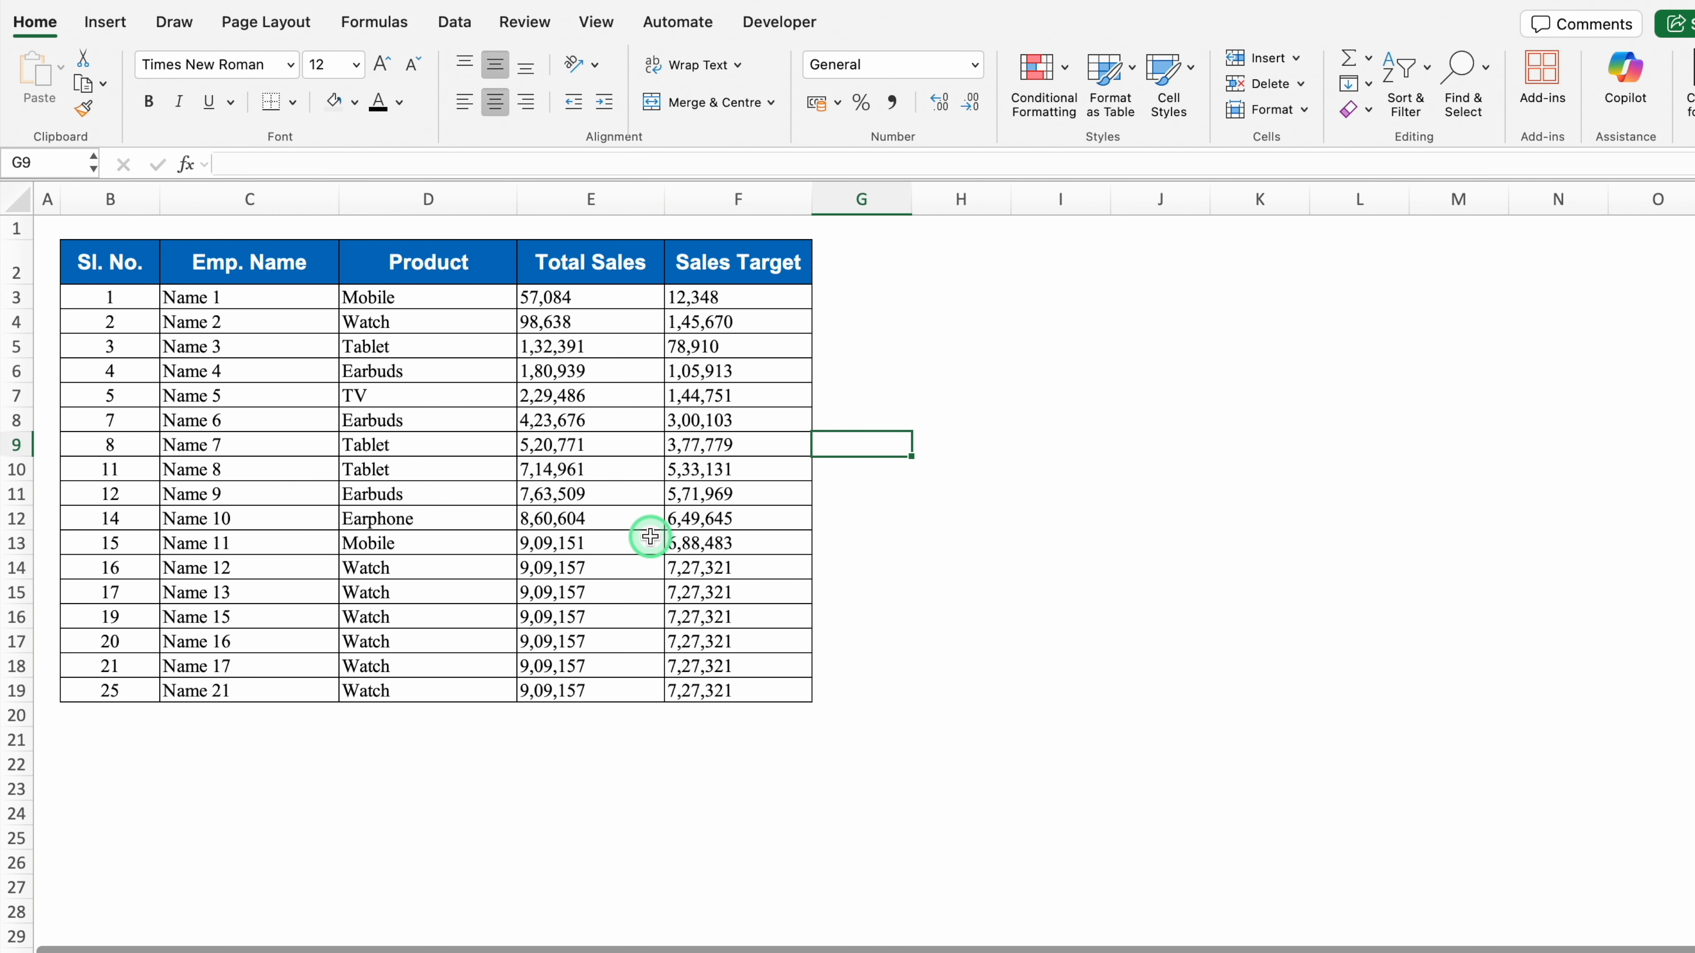
pyautogui.click(484, 719)
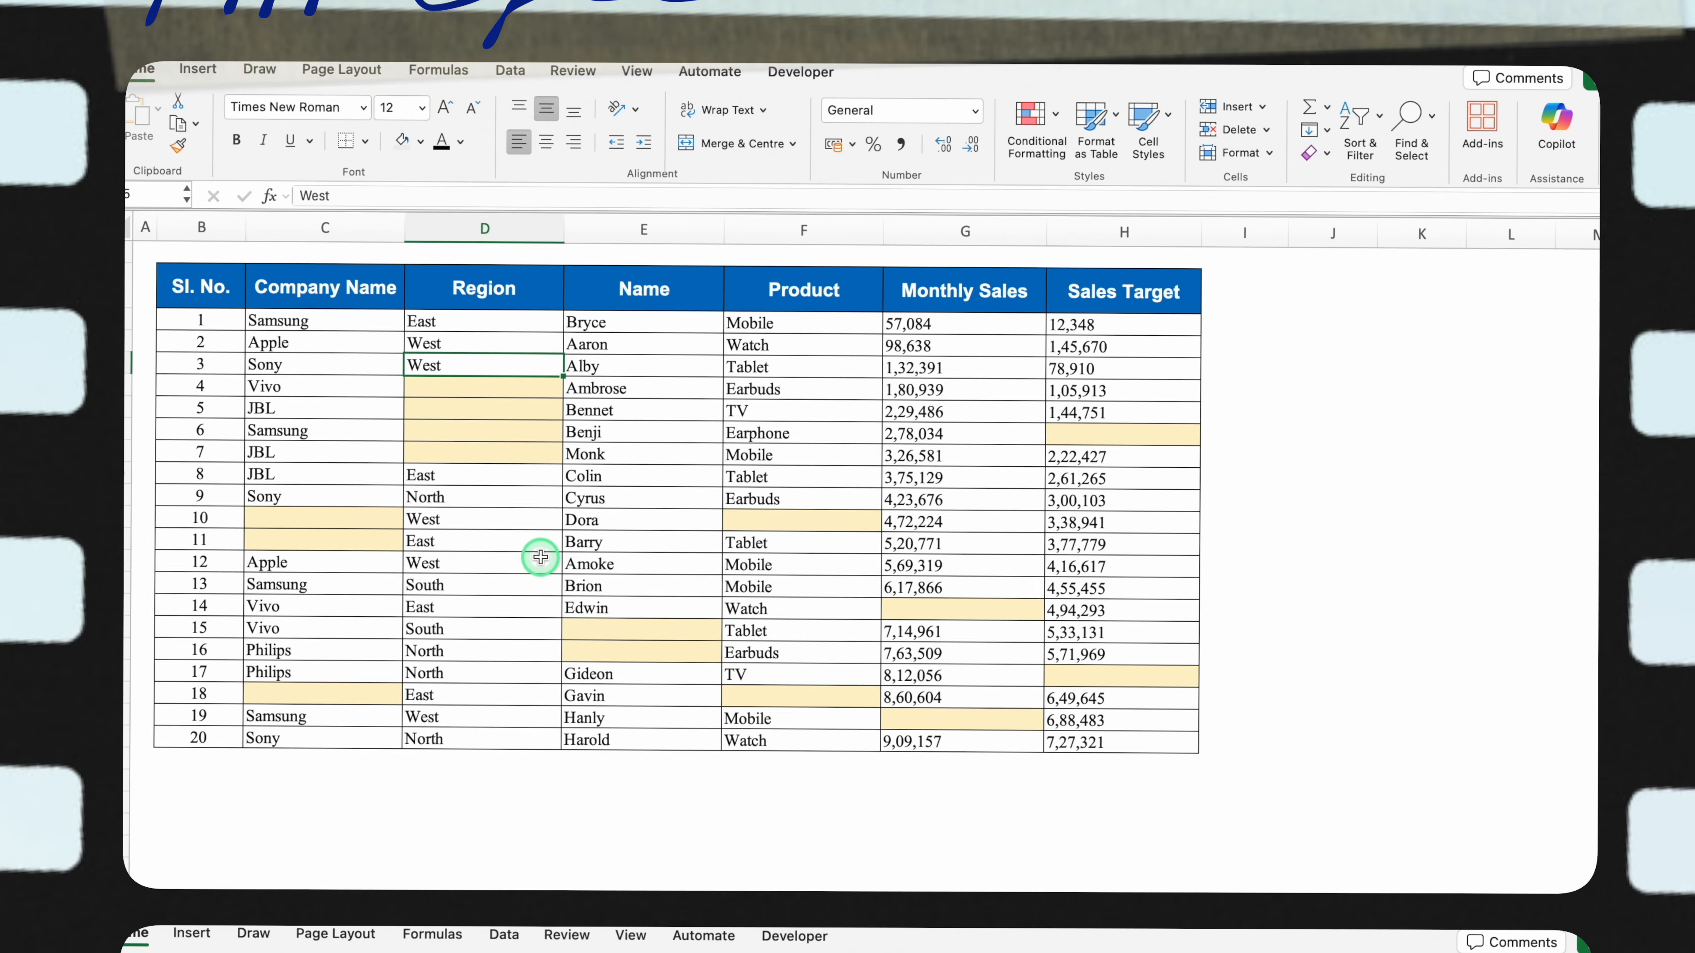
# Step: Examine the shaded blank cells in the Region, Company Name, Product and Name columns of the company sales table
pyautogui.click(607, 414)
pyautogui.click(620, 429)
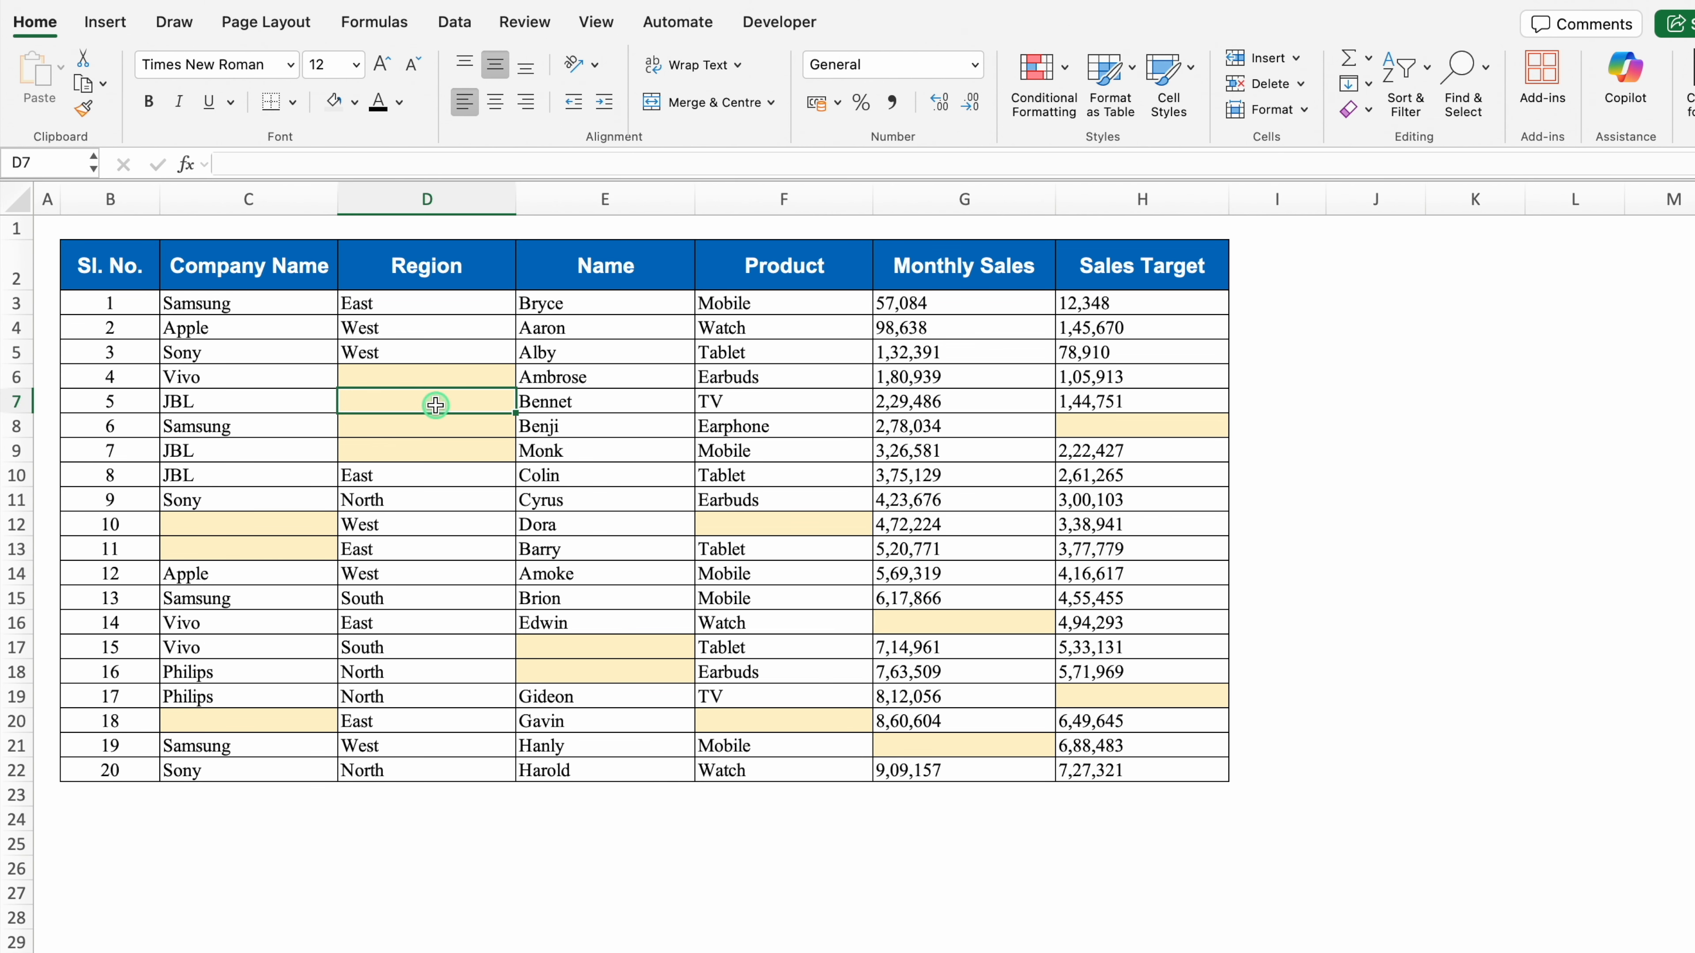
pyautogui.click(444, 427)
pyautogui.click(452, 450)
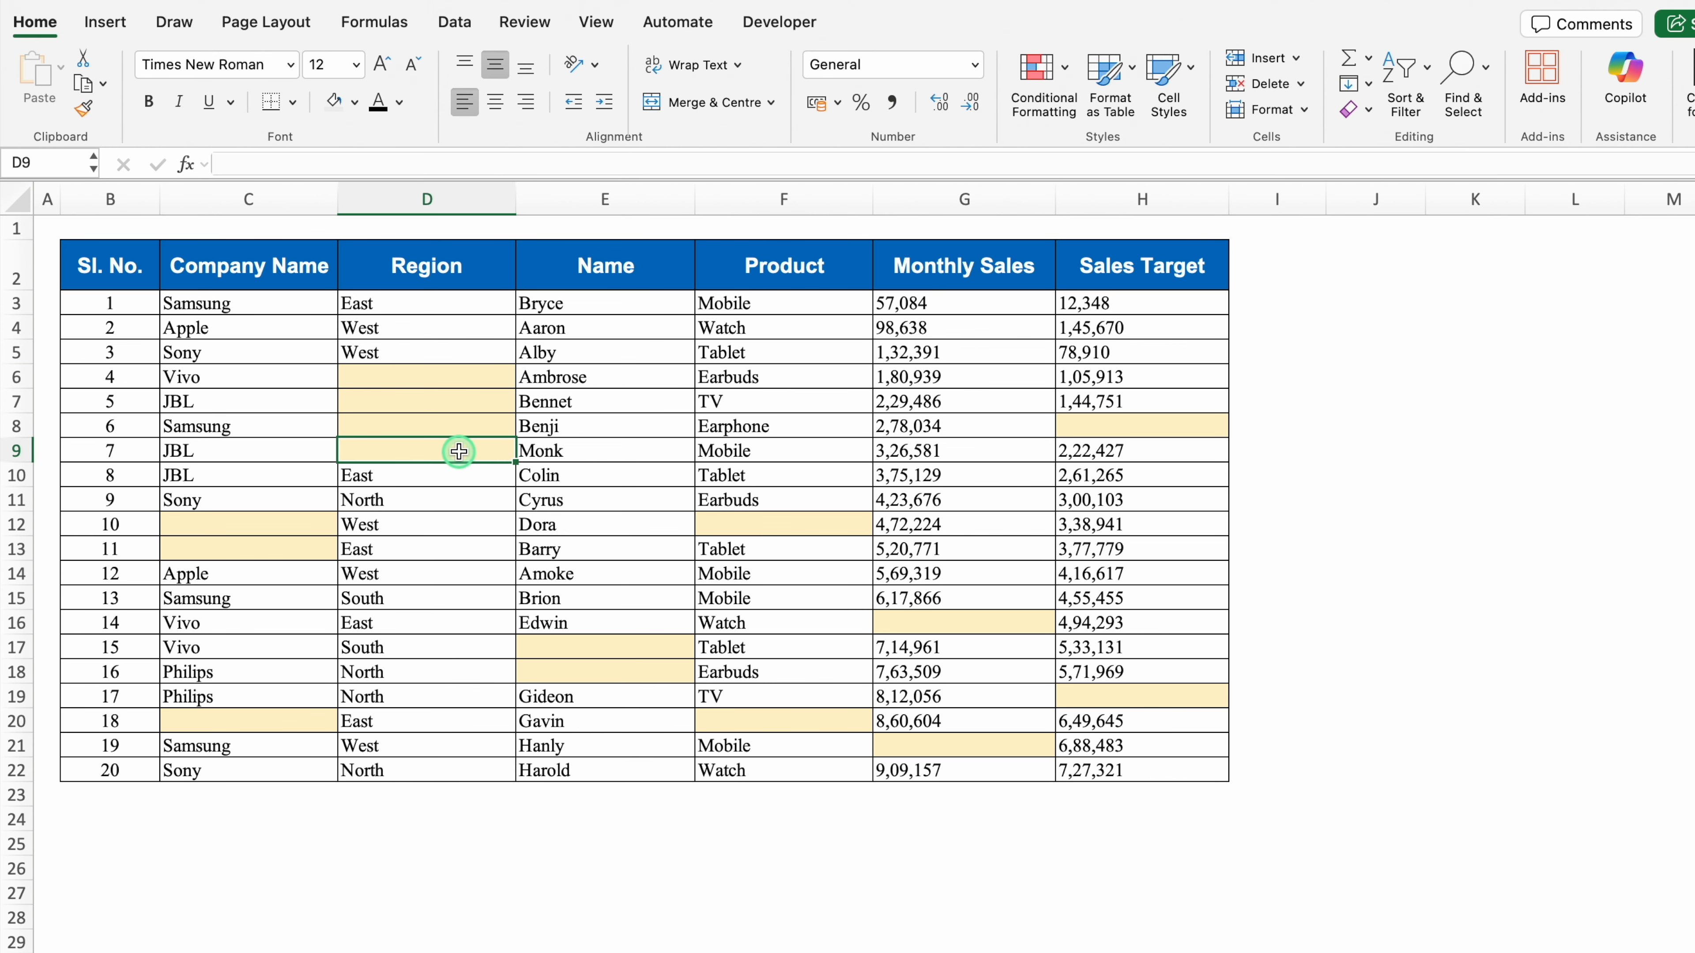
pyautogui.click(307, 508)
pyautogui.click(295, 529)
pyautogui.click(299, 551)
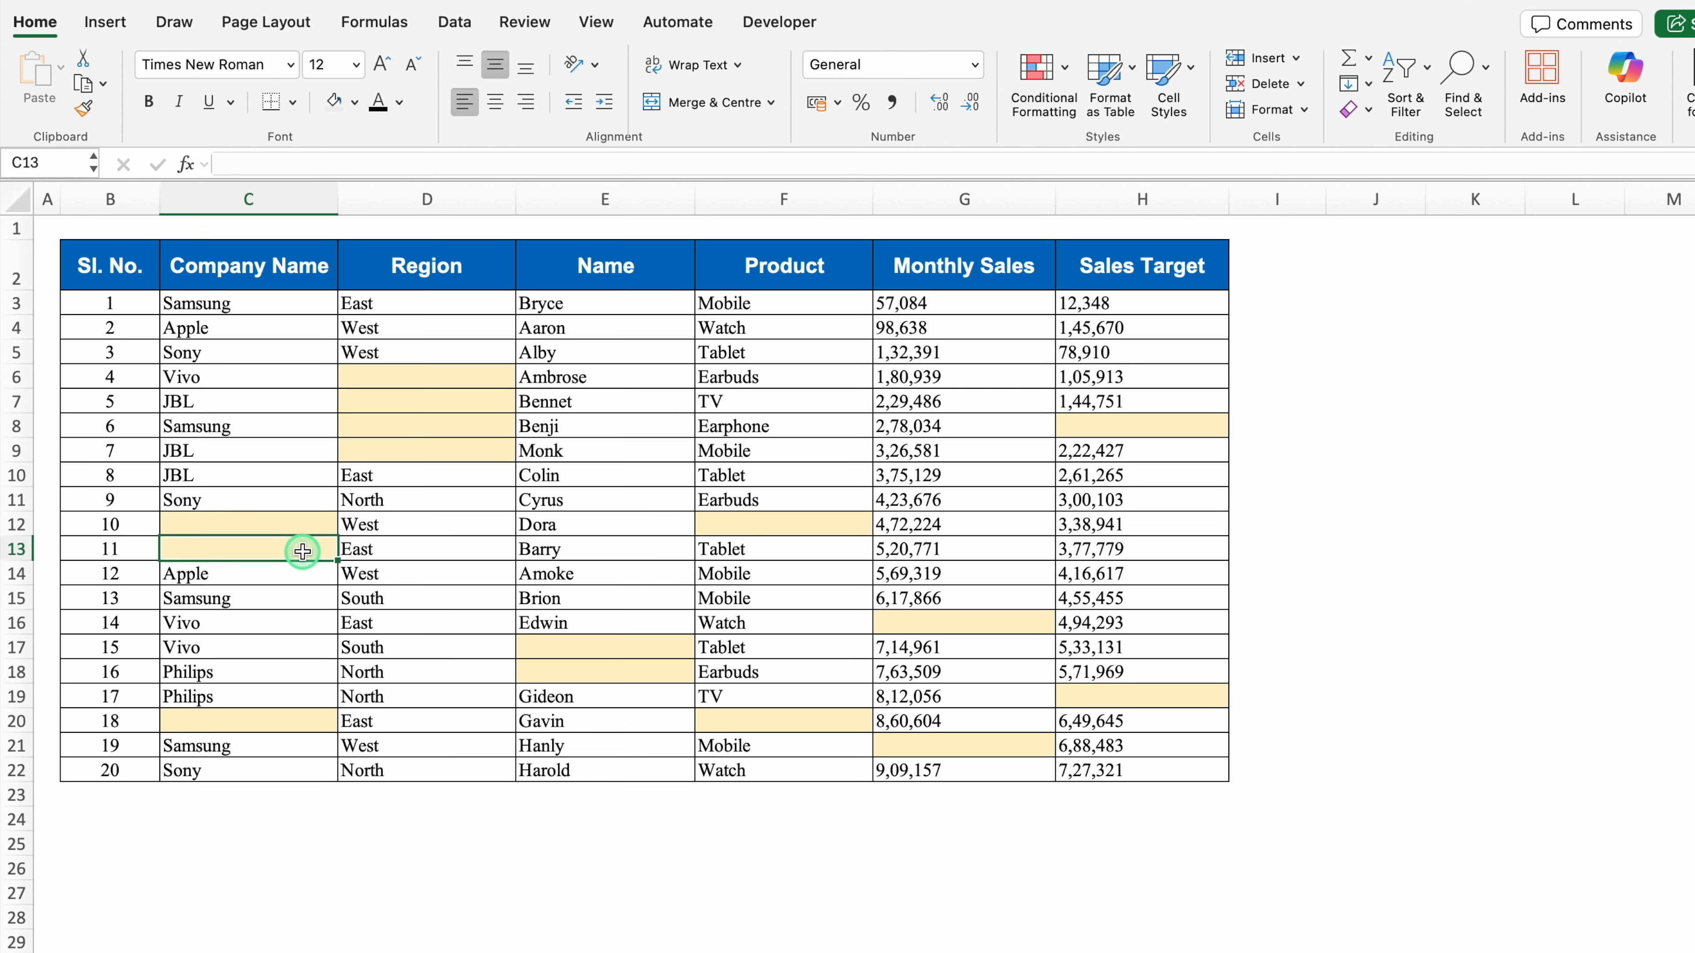
pyautogui.click(732, 534)
pyautogui.click(630, 643)
pyautogui.click(632, 678)
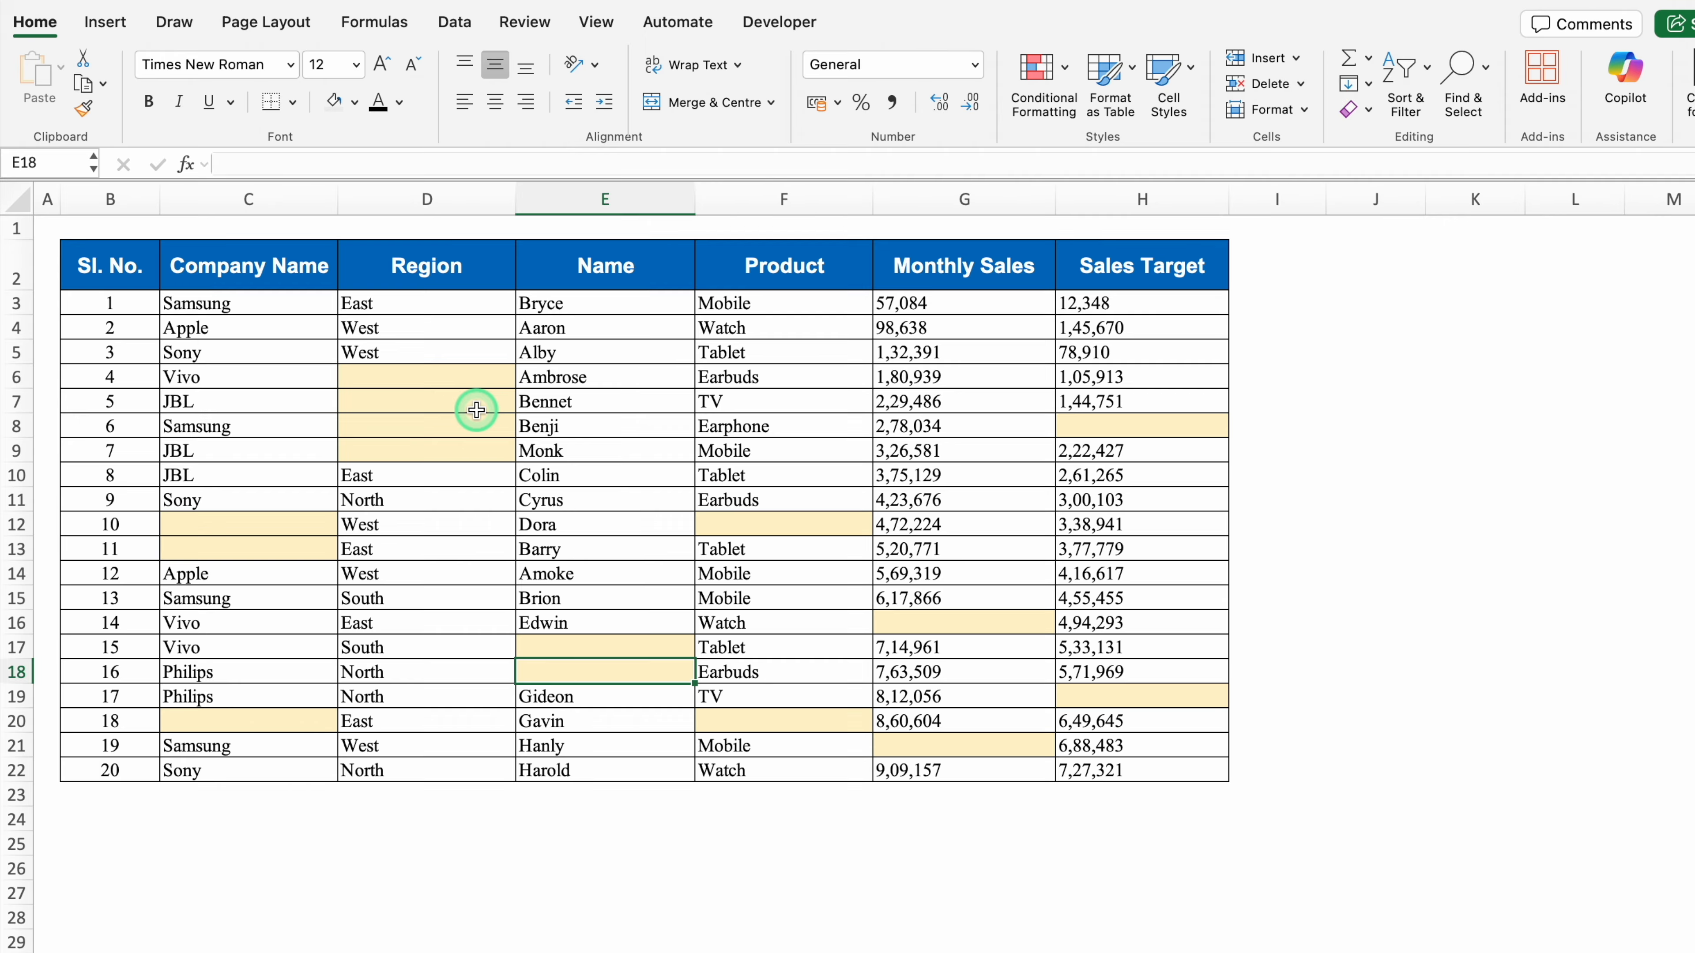
# Step: Select all blank cells in the company sales table using Go to Special and fill them all with "No Data"
pyautogui.click(455, 481)
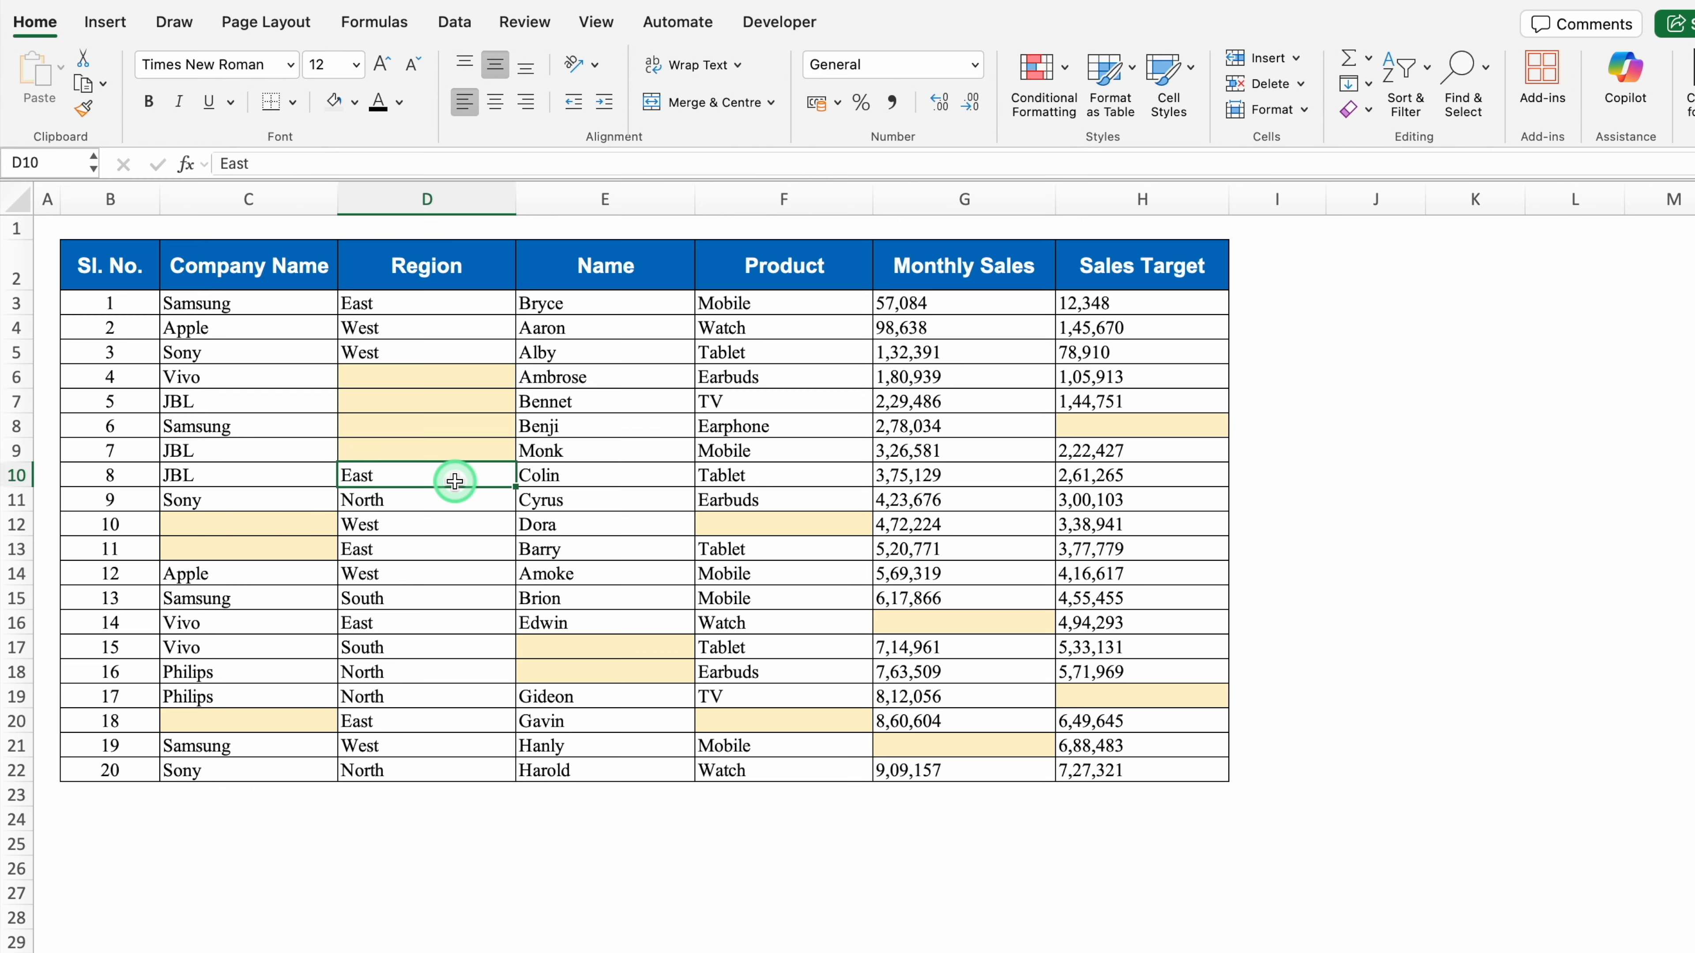
pyautogui.hotkey('ctrl', 'a')
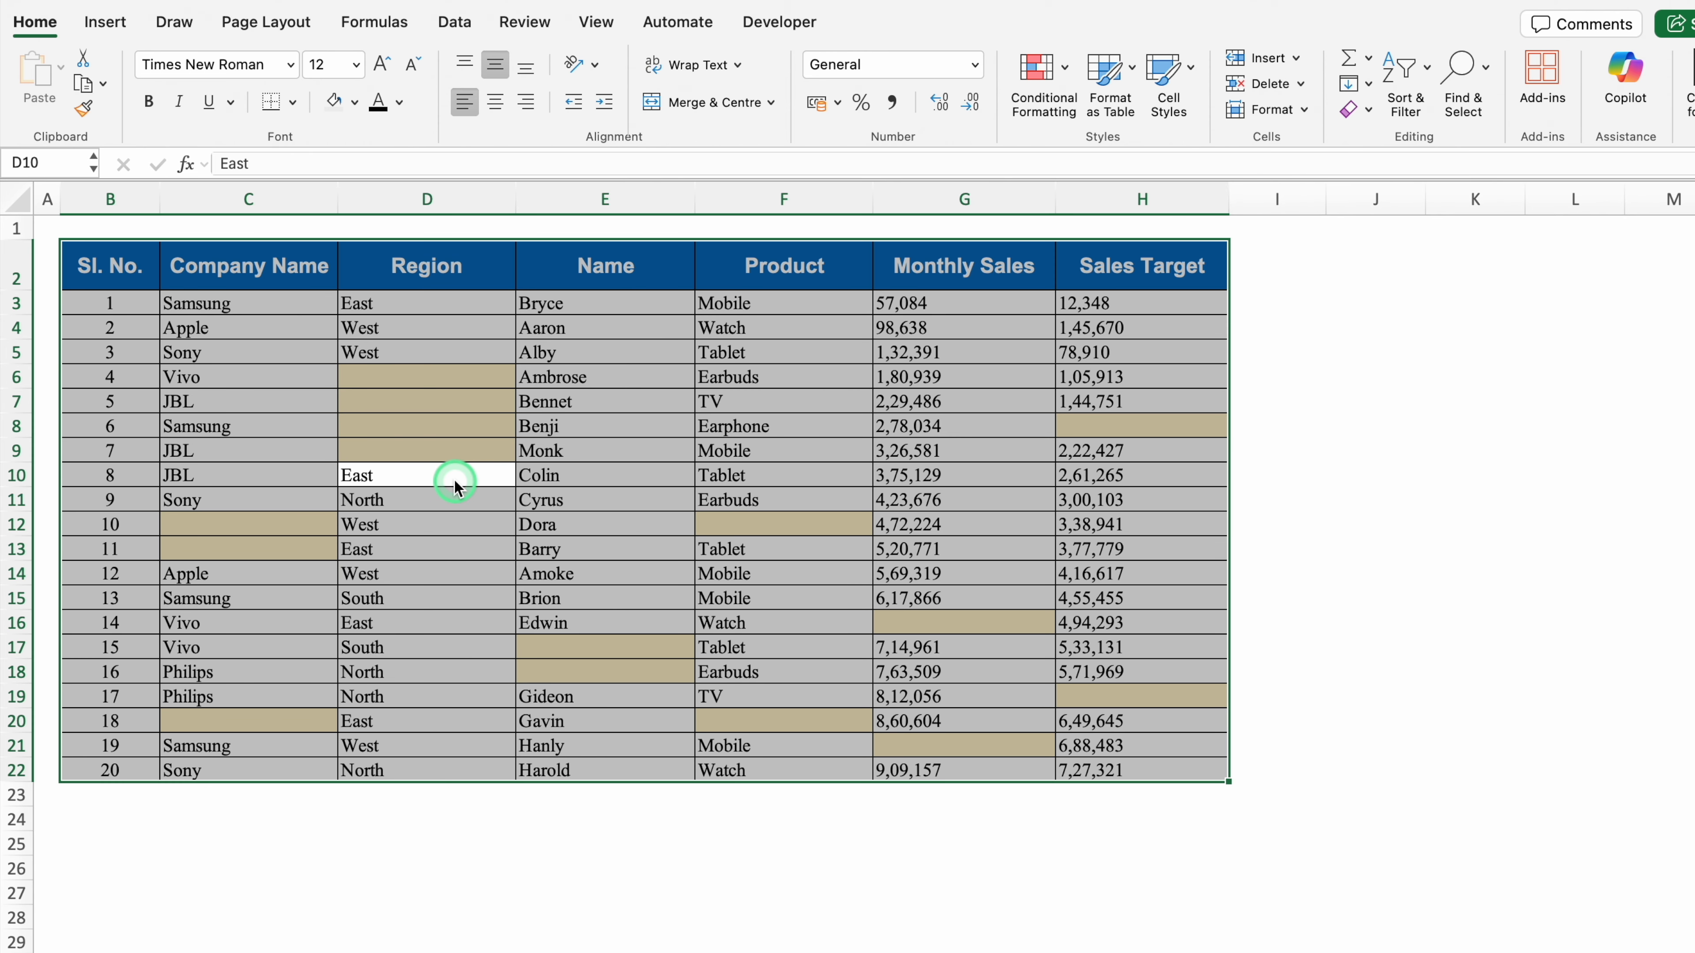
pyautogui.hotkey('ctrl', 'g')
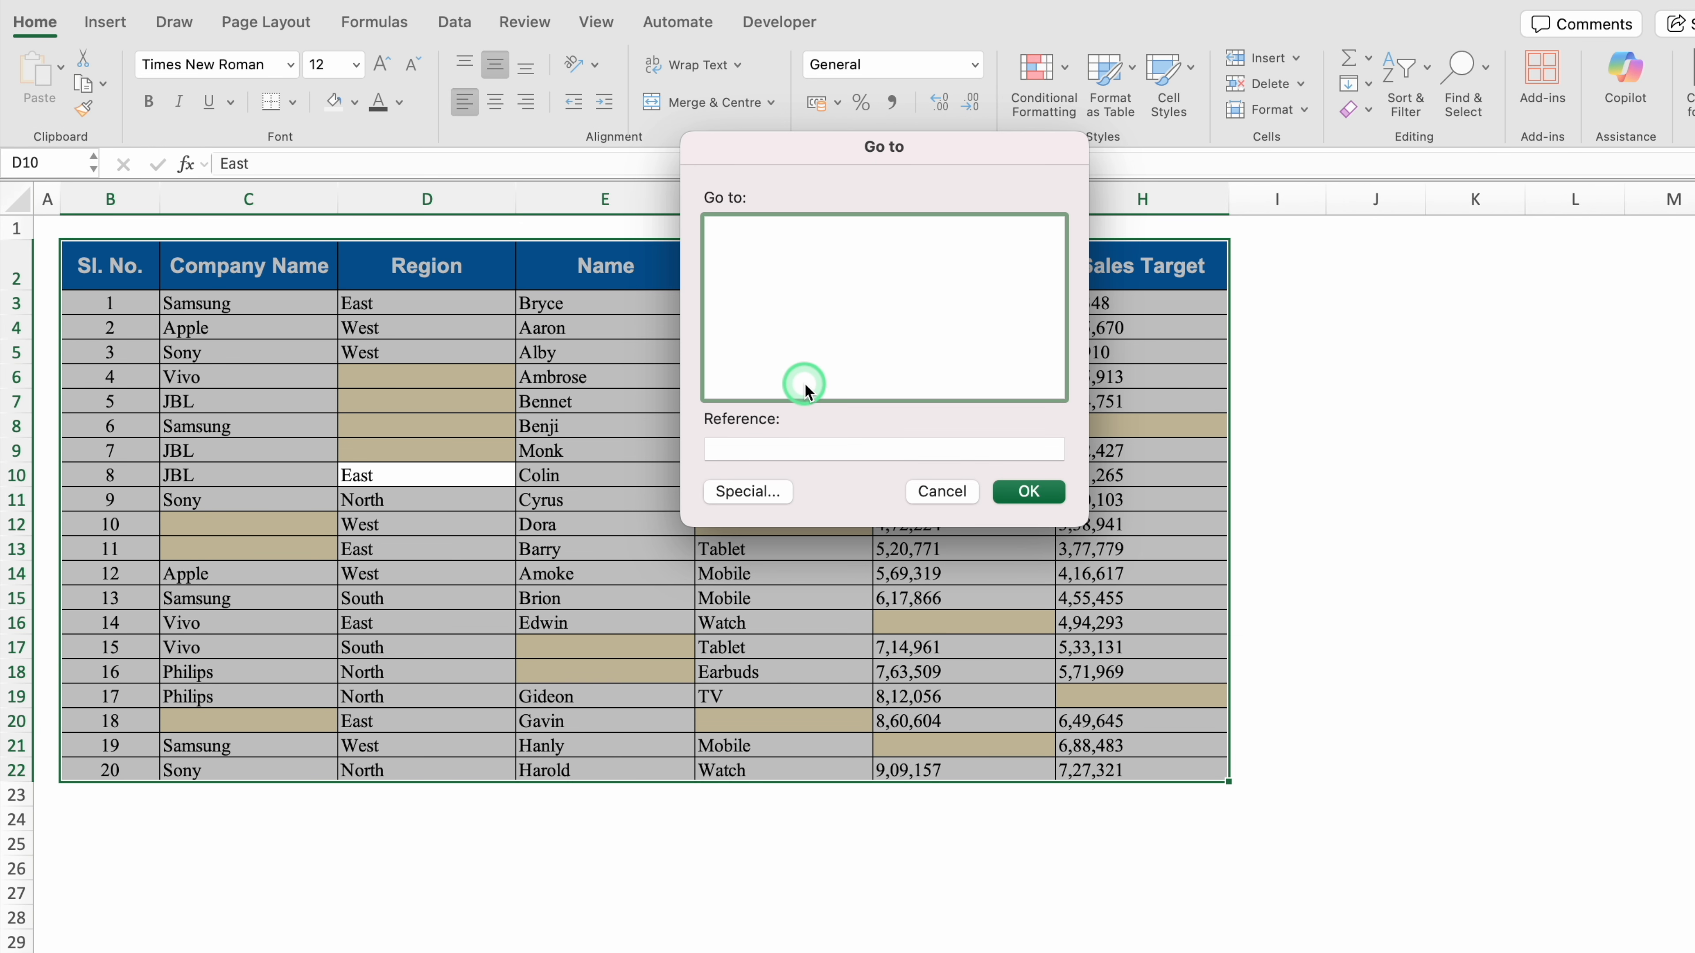
pyautogui.click(747, 492)
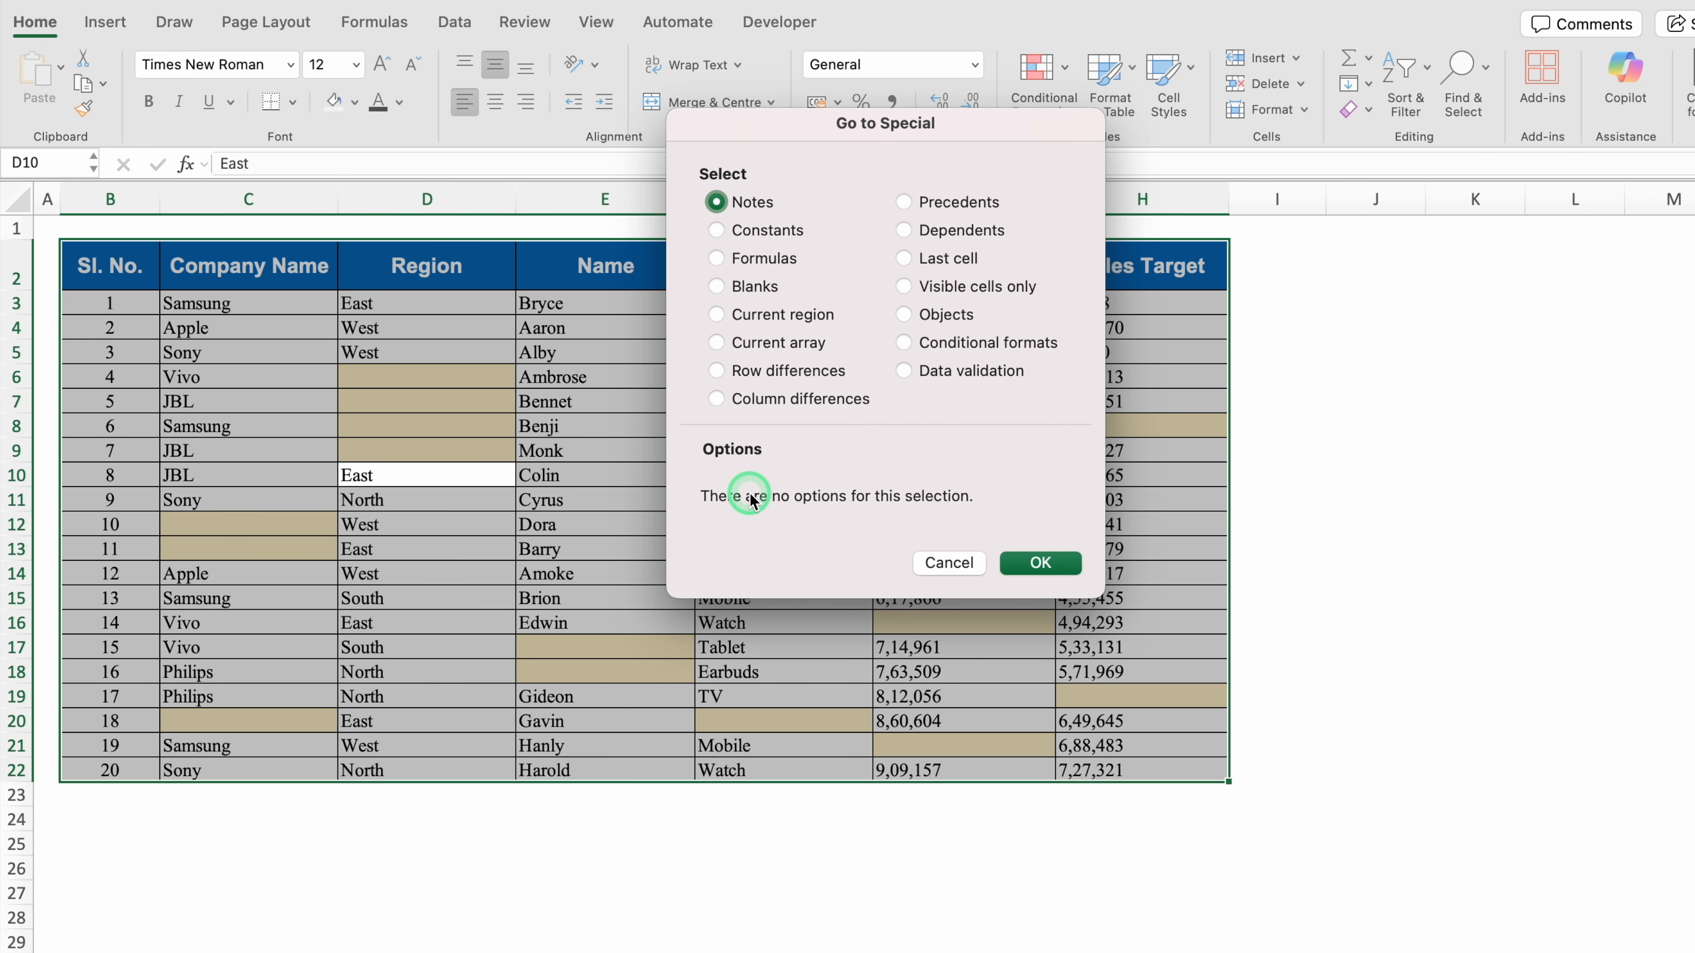
pyautogui.click(716, 287)
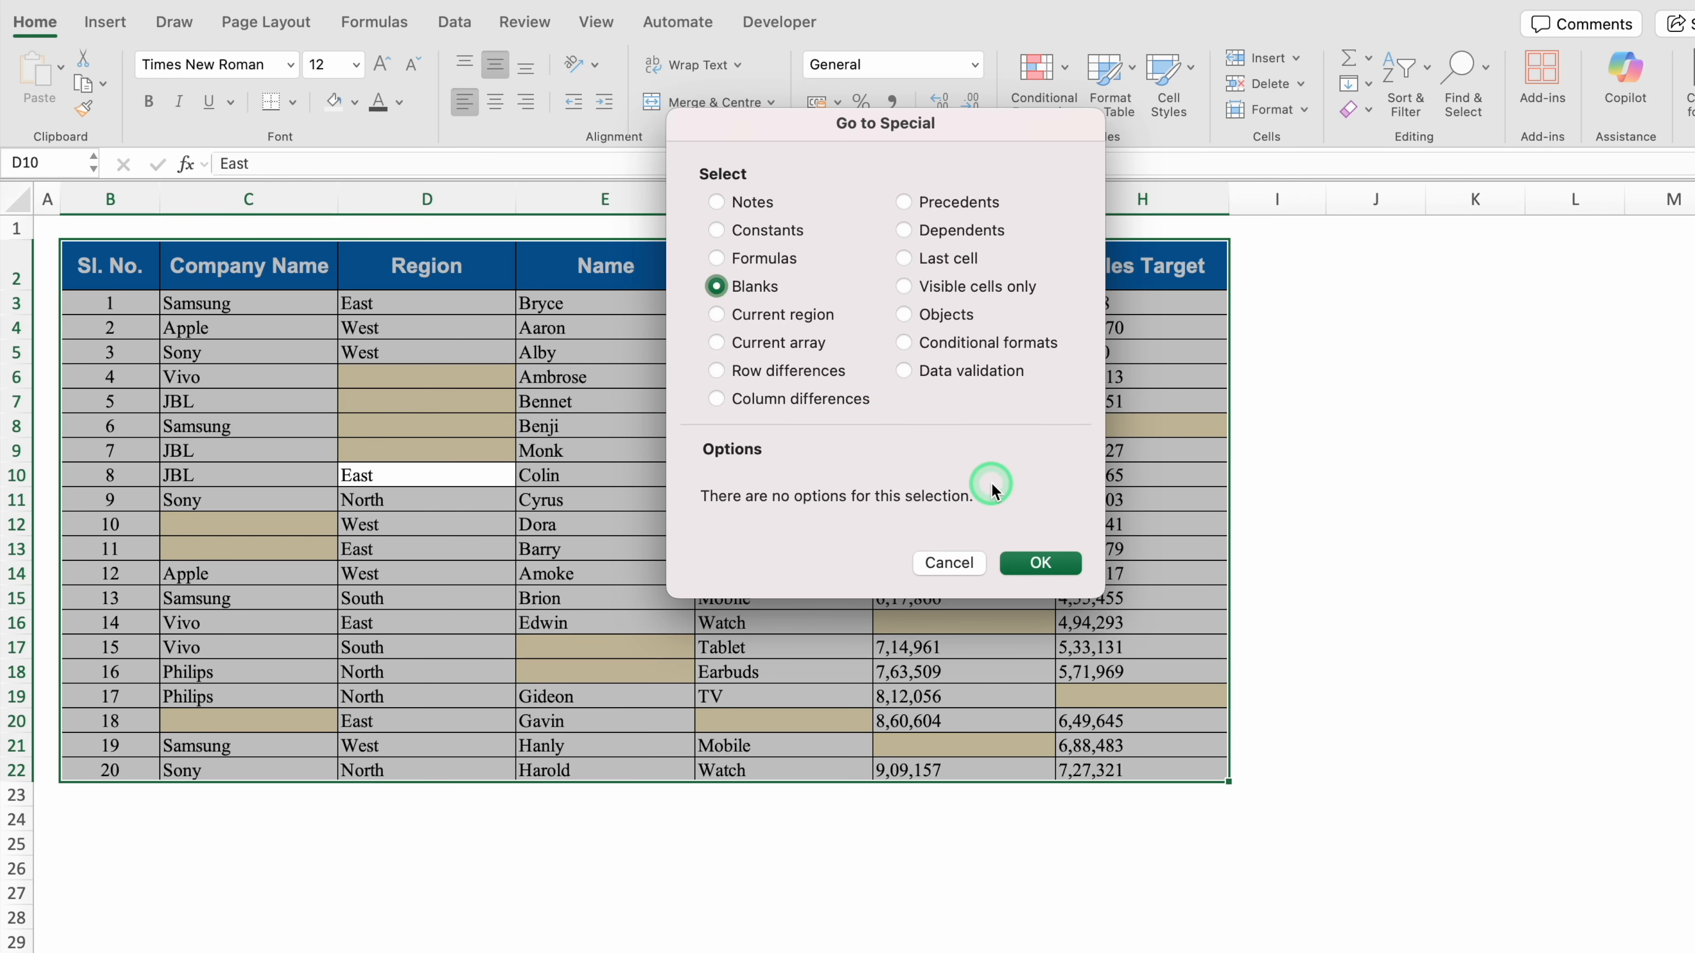
pyautogui.click(1041, 562)
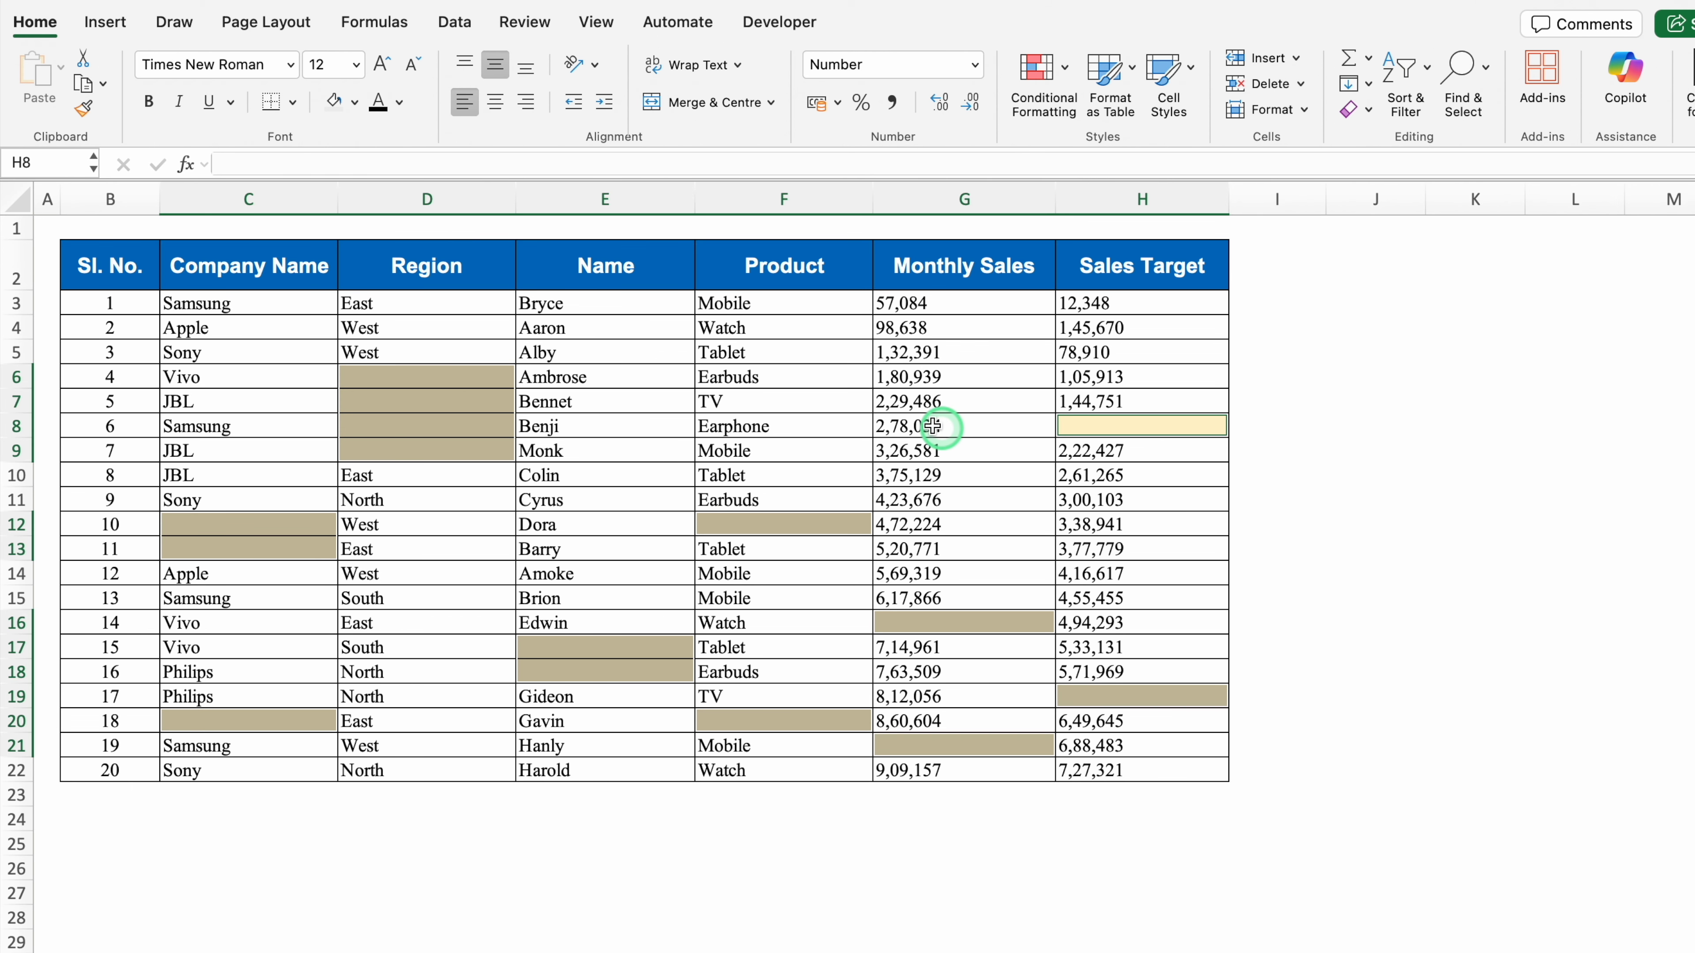
pyautogui.click(609, 164)
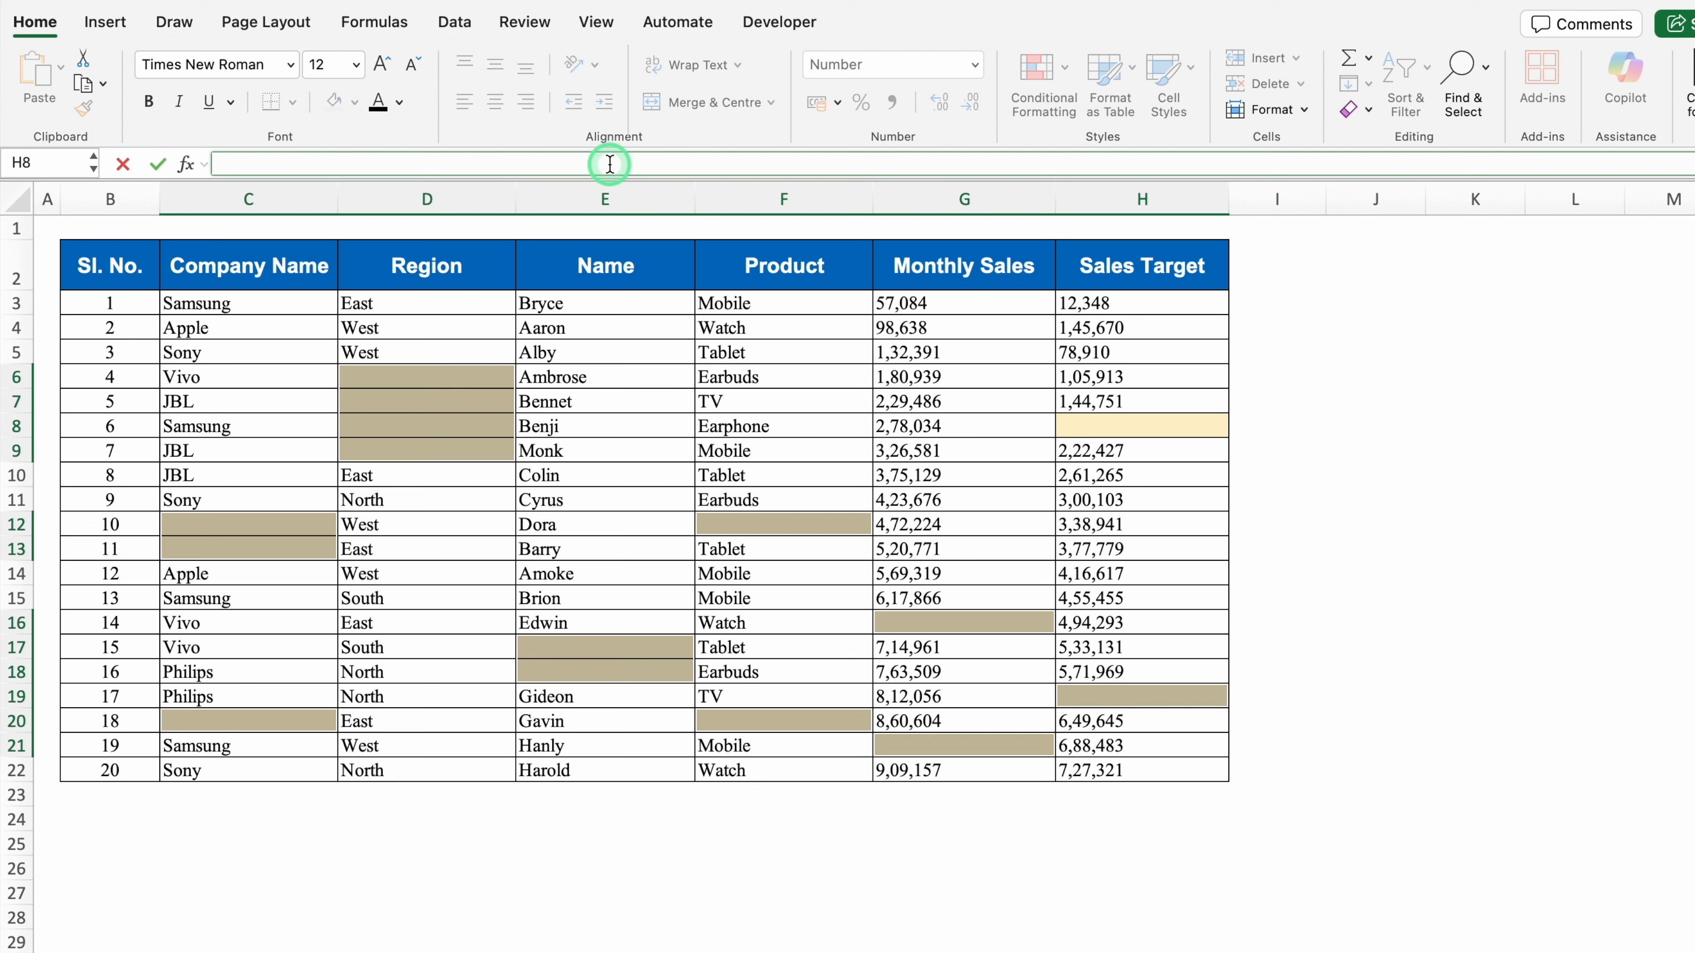
pyautogui.write('No Data')
pyautogui.hotkey('ctrl', 'Return')
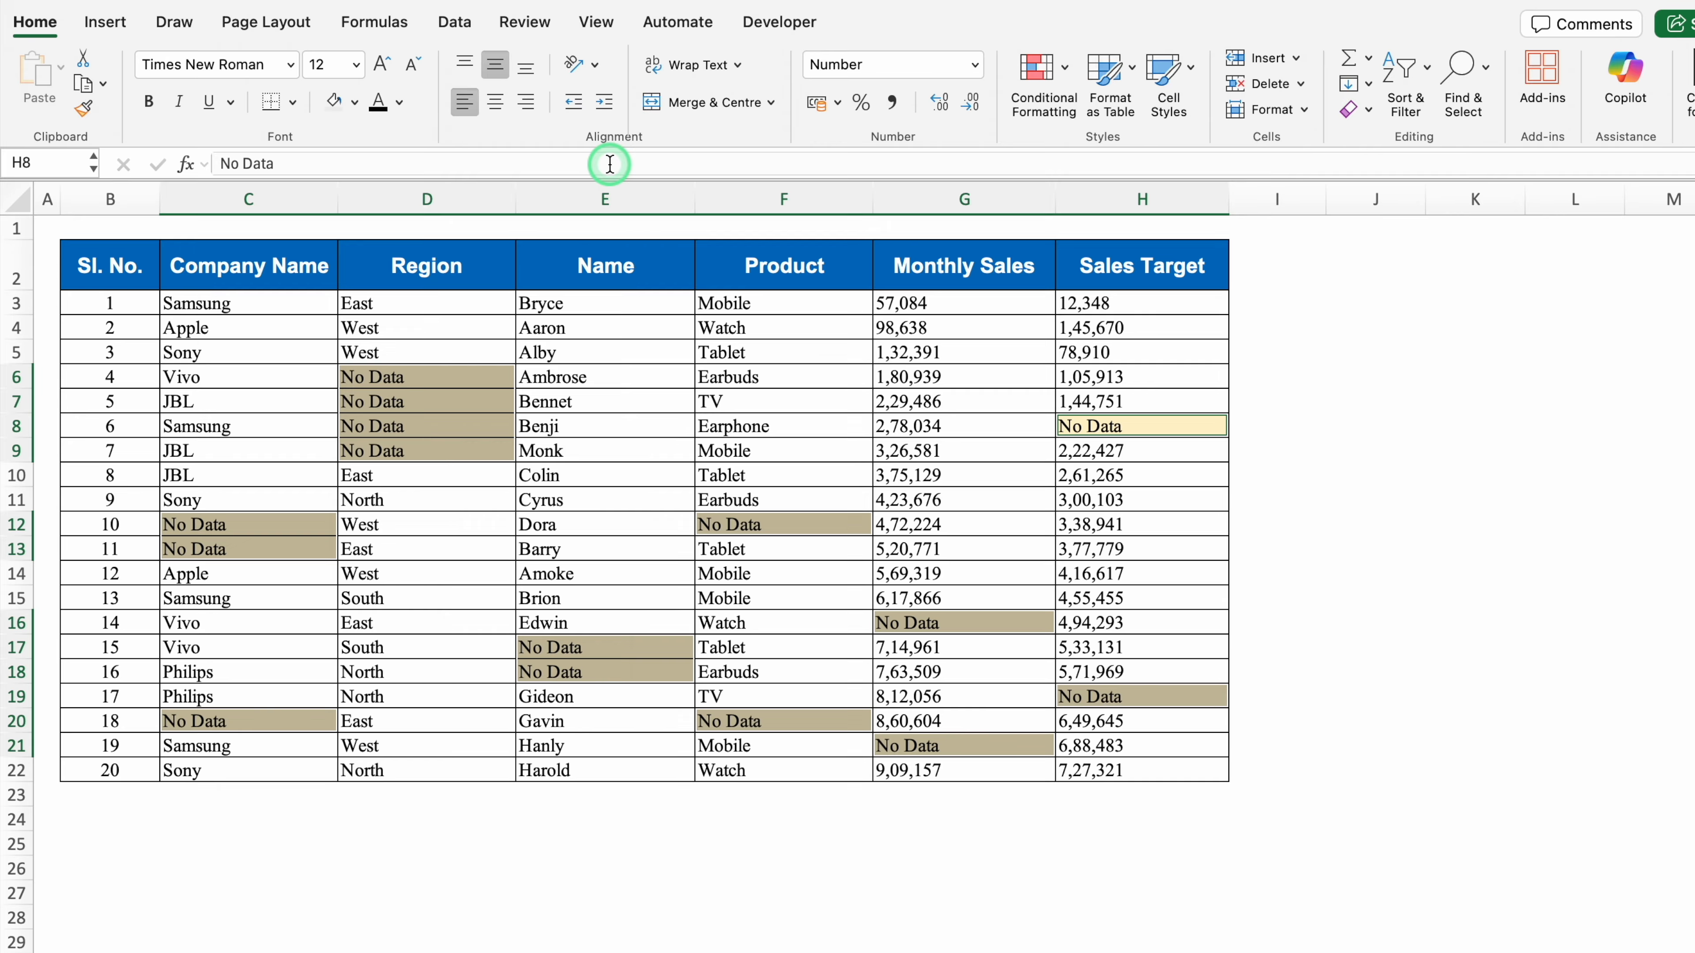
pyautogui.click(654, 395)
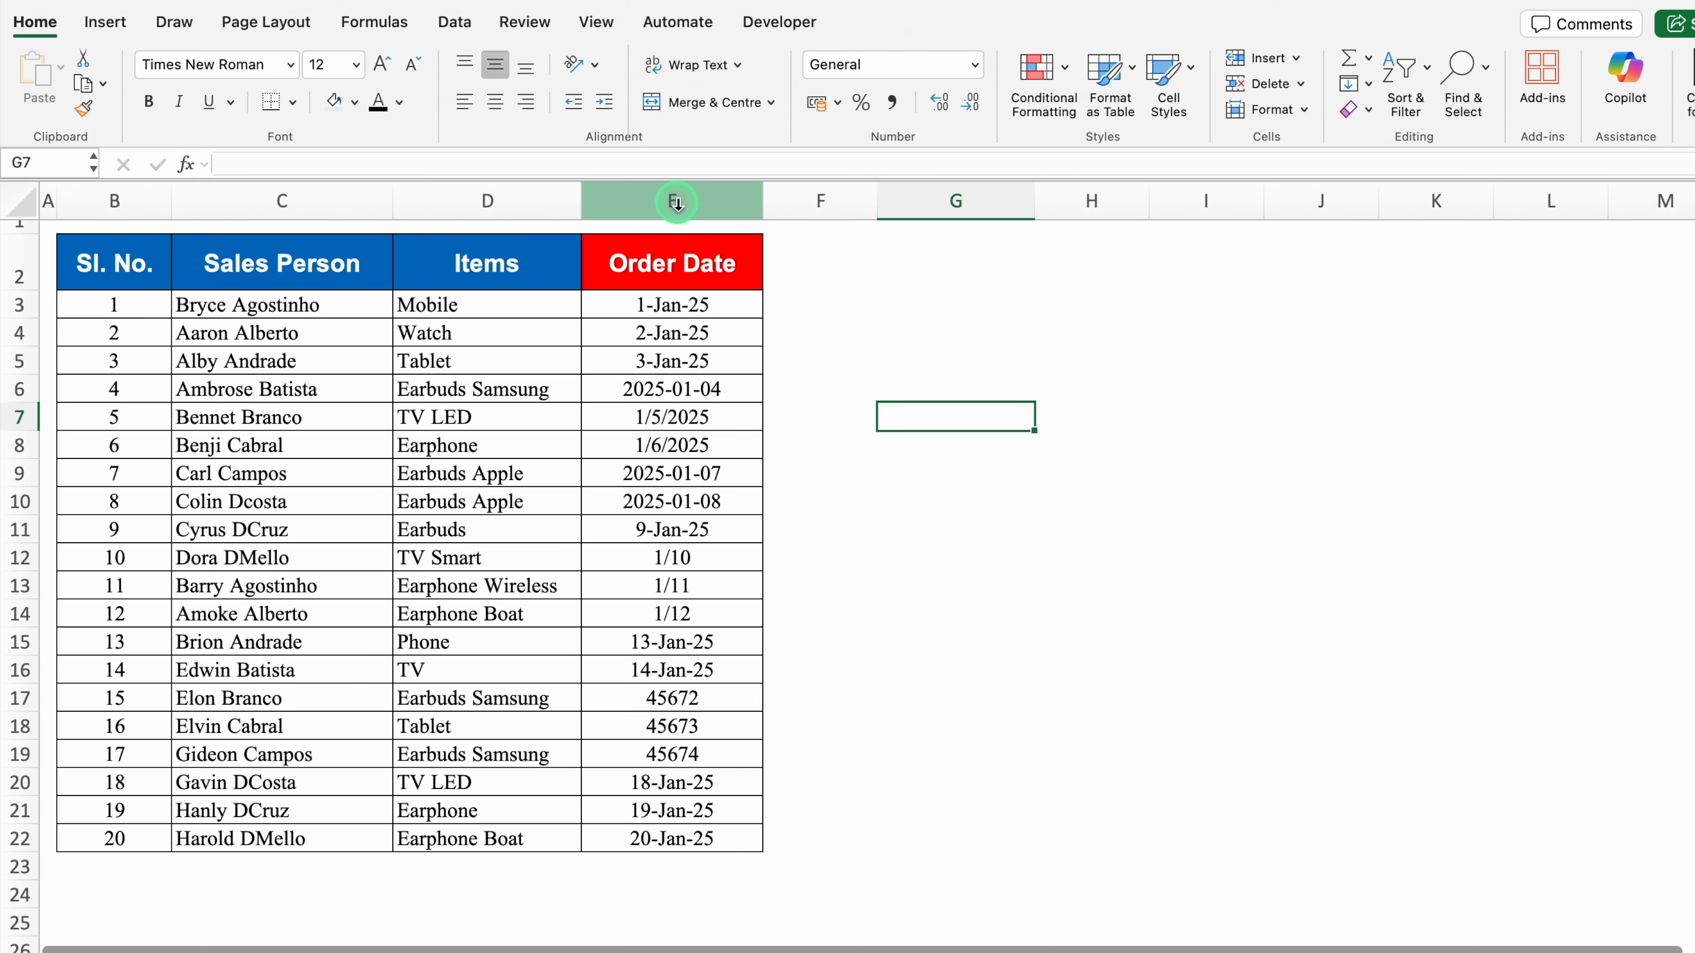
# Step: Examine how the dates in the Order Date column are formatted, comparing individual cells with their underlying values
pyautogui.click(675, 200)
pyautogui.click(704, 304)
pyautogui.click(717, 331)
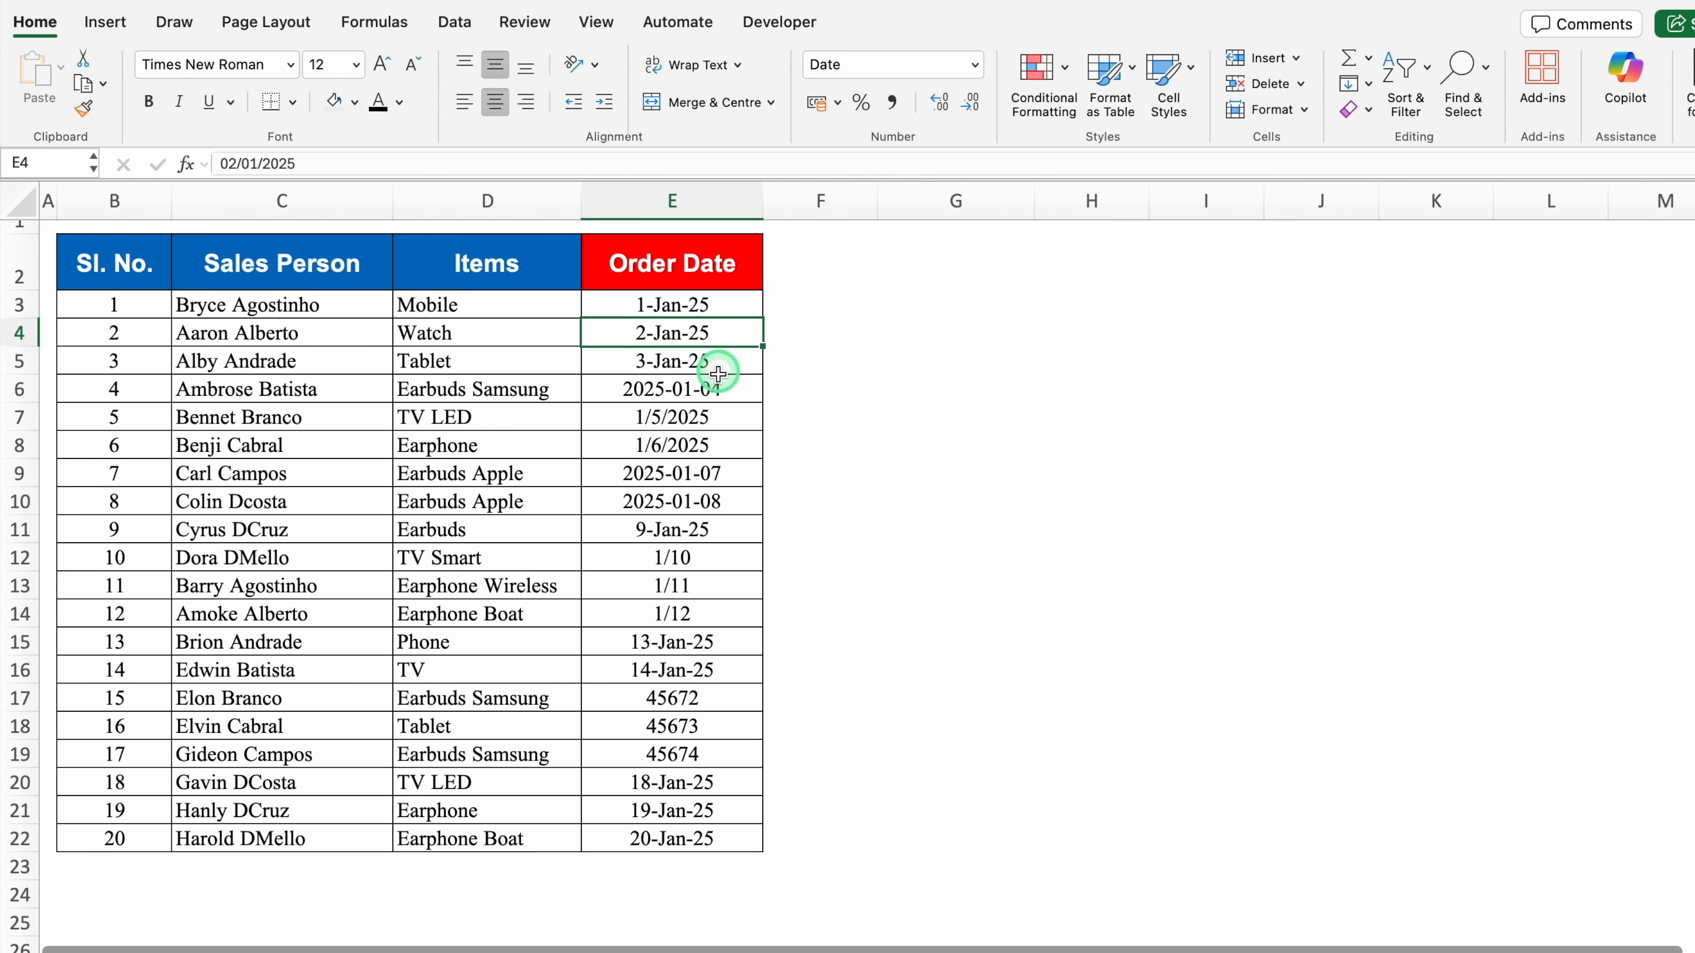
pyautogui.click(720, 387)
pyautogui.click(719, 448)
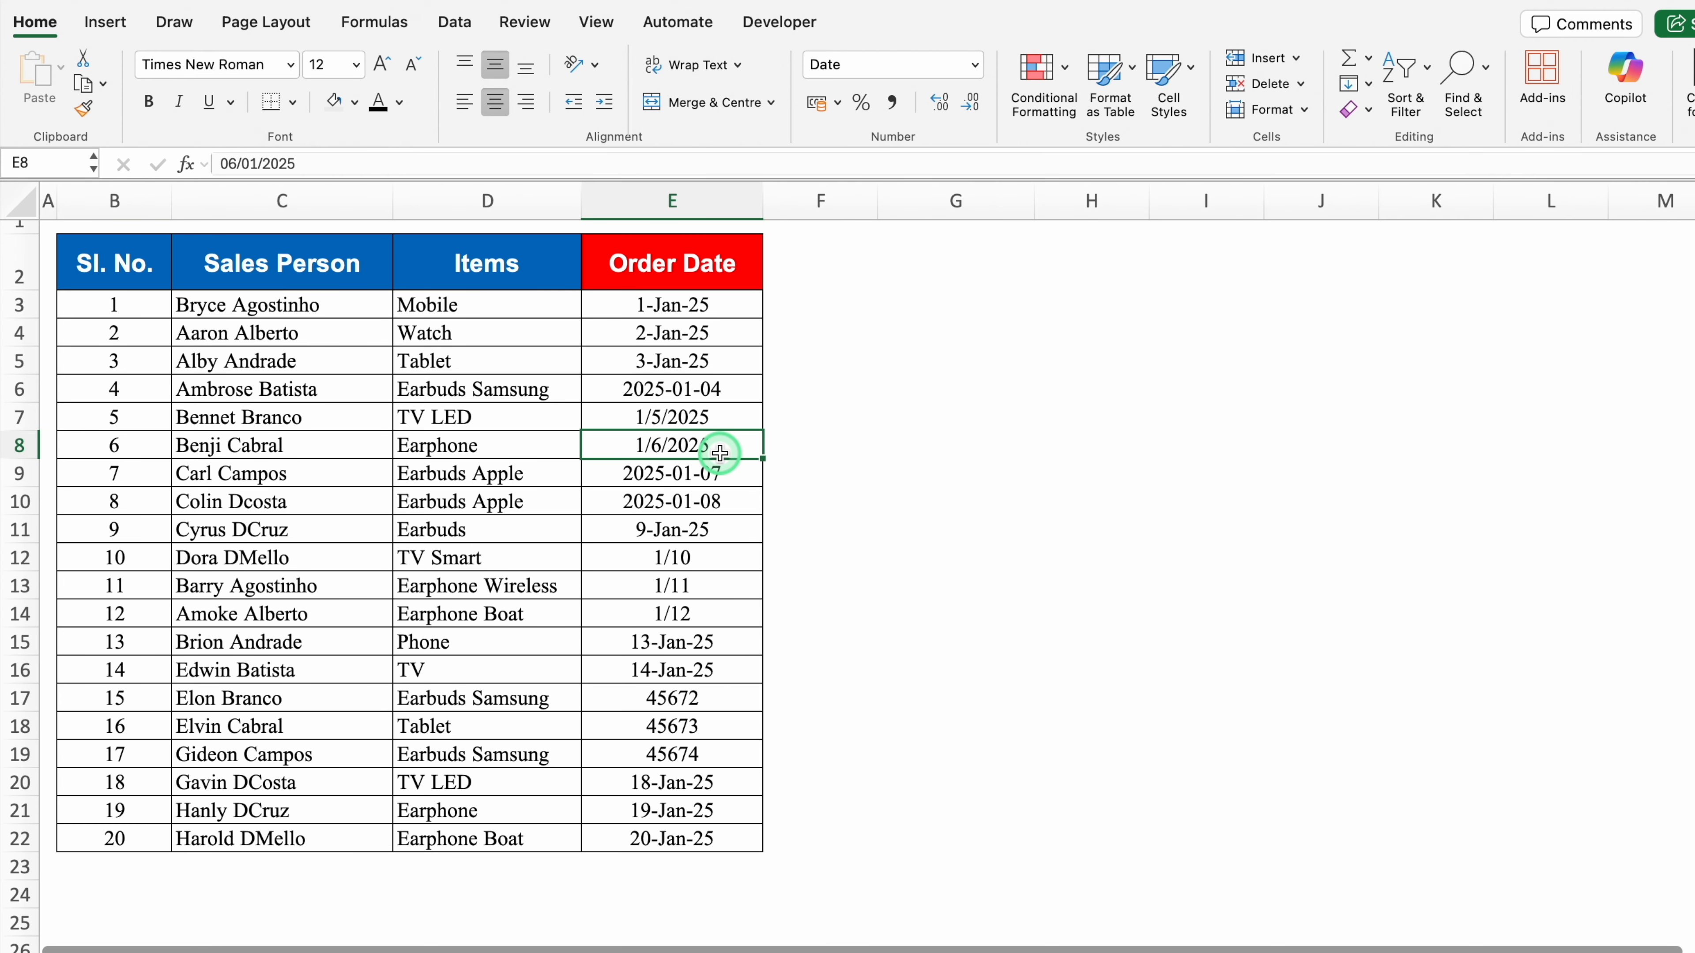
pyautogui.click(654, 306)
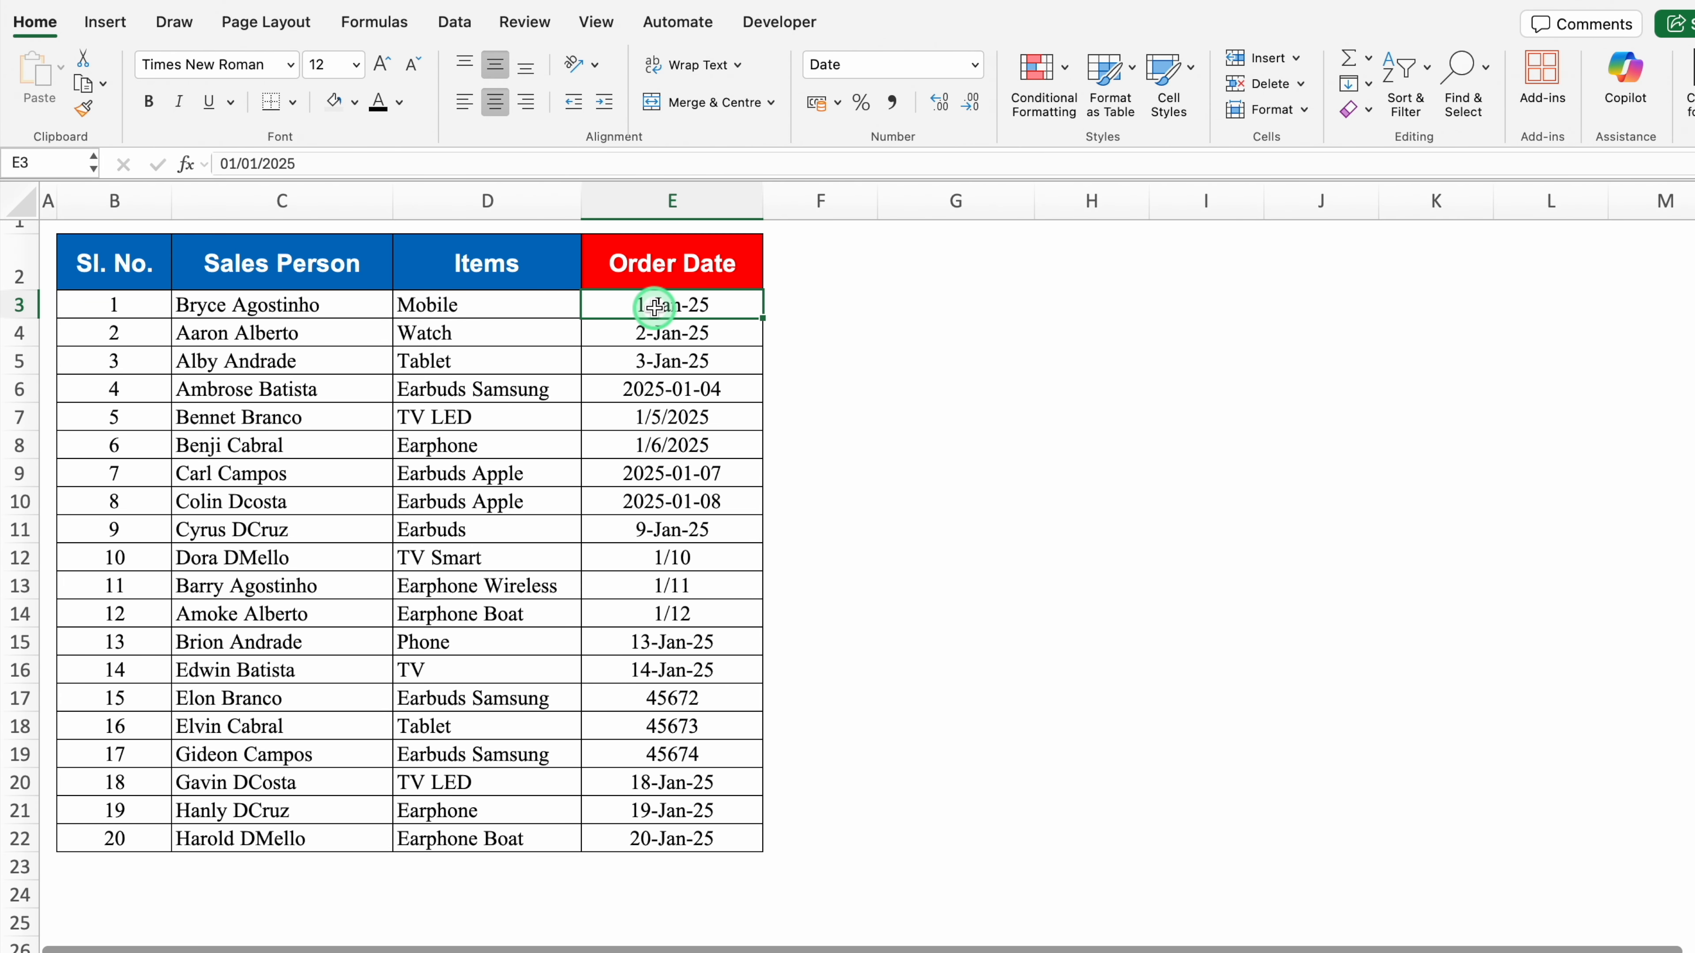
pyautogui.click(737, 383)
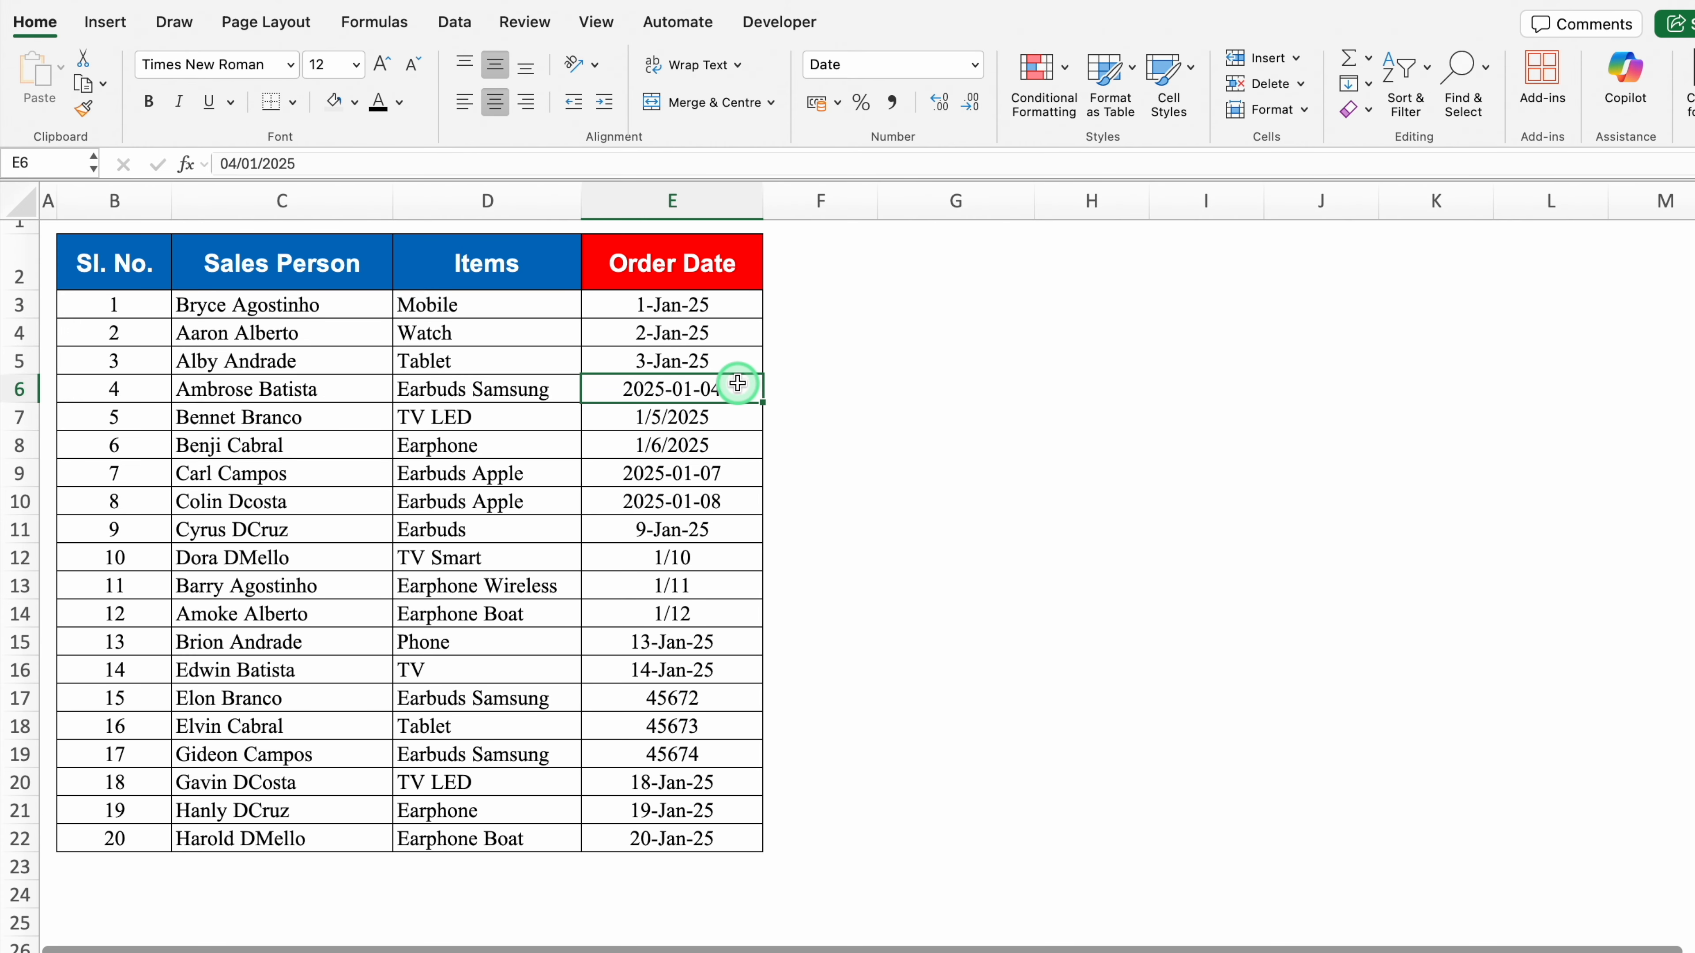
pyautogui.click(661, 417)
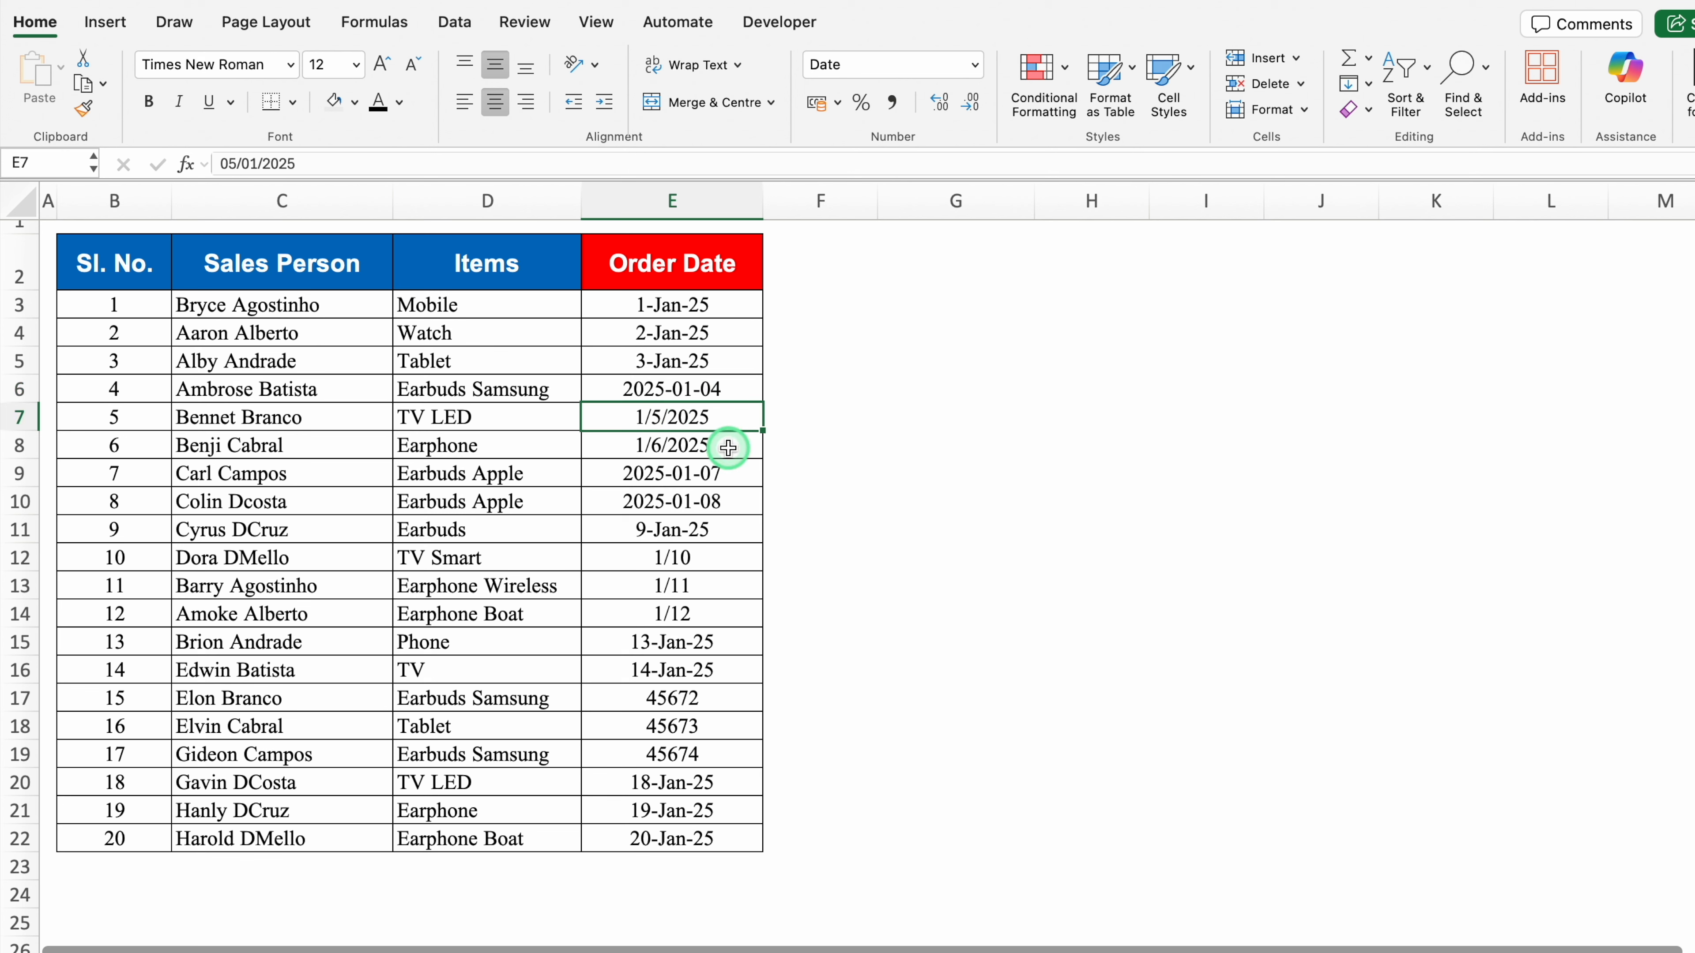
pyautogui.click(724, 557)
pyautogui.click(728, 585)
pyautogui.click(728, 612)
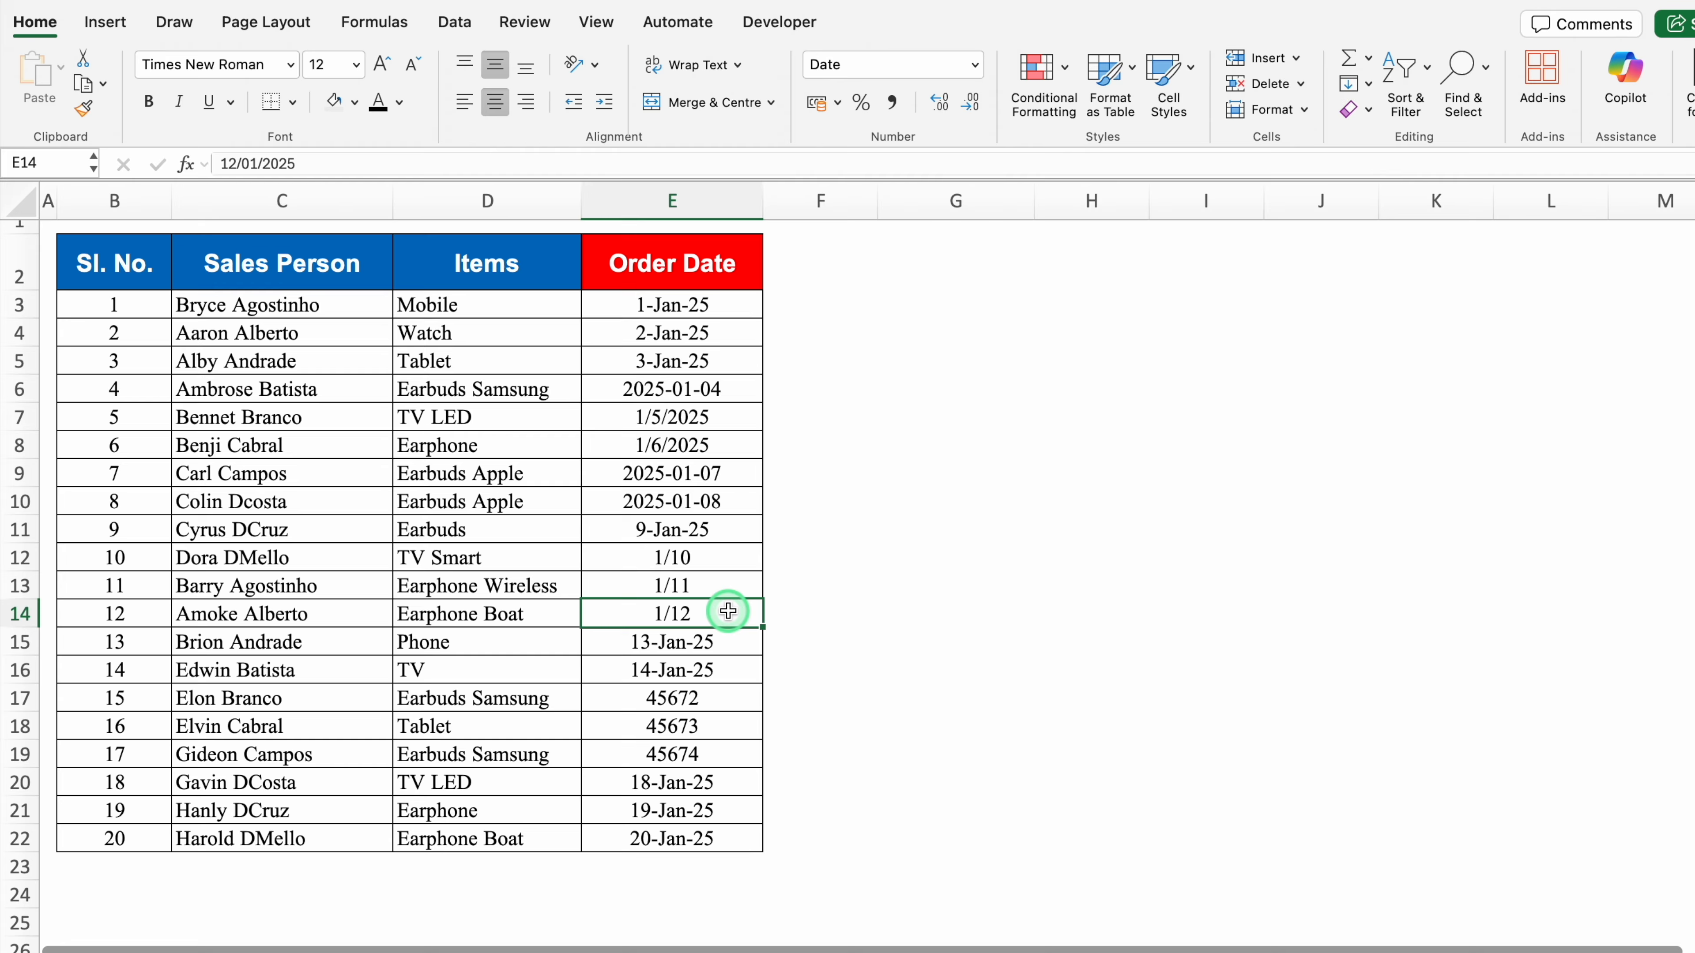
# Step: Format all dates in the Order Date column, E3:E22, with the 14-Mar-12 date type
pyautogui.click(692, 305)
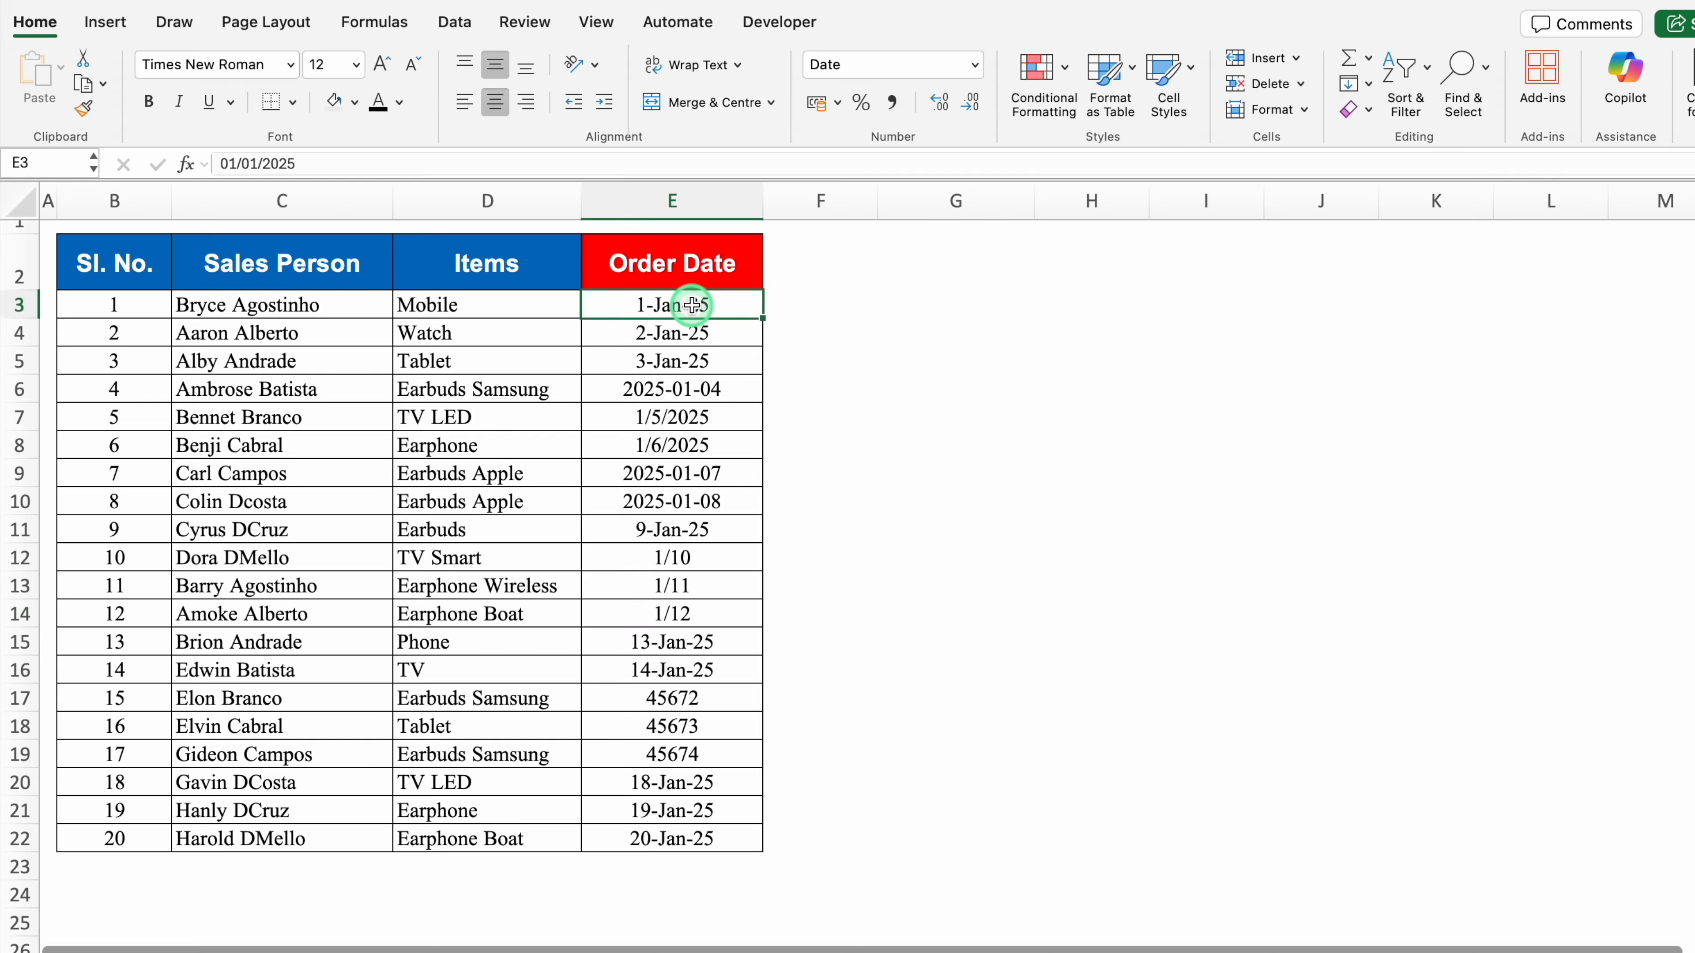
pyautogui.hotkey('ctrl', 'shift', 'Down')
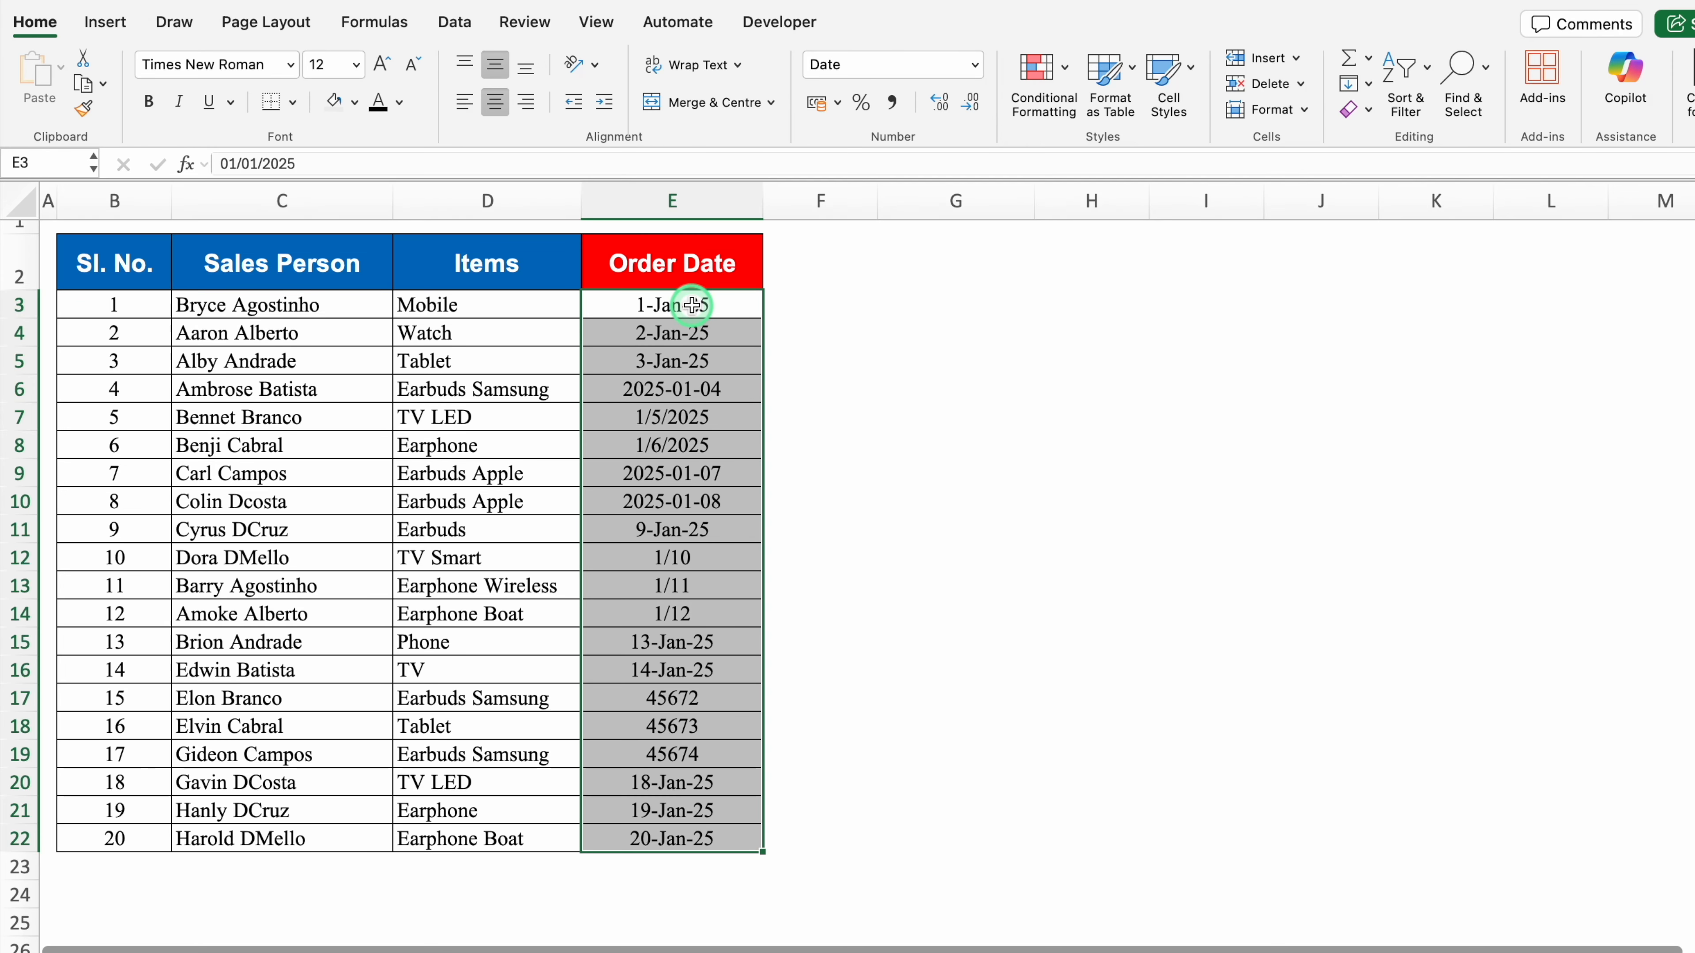
pyautogui.press('super+1')
pyautogui.click(615, 266)
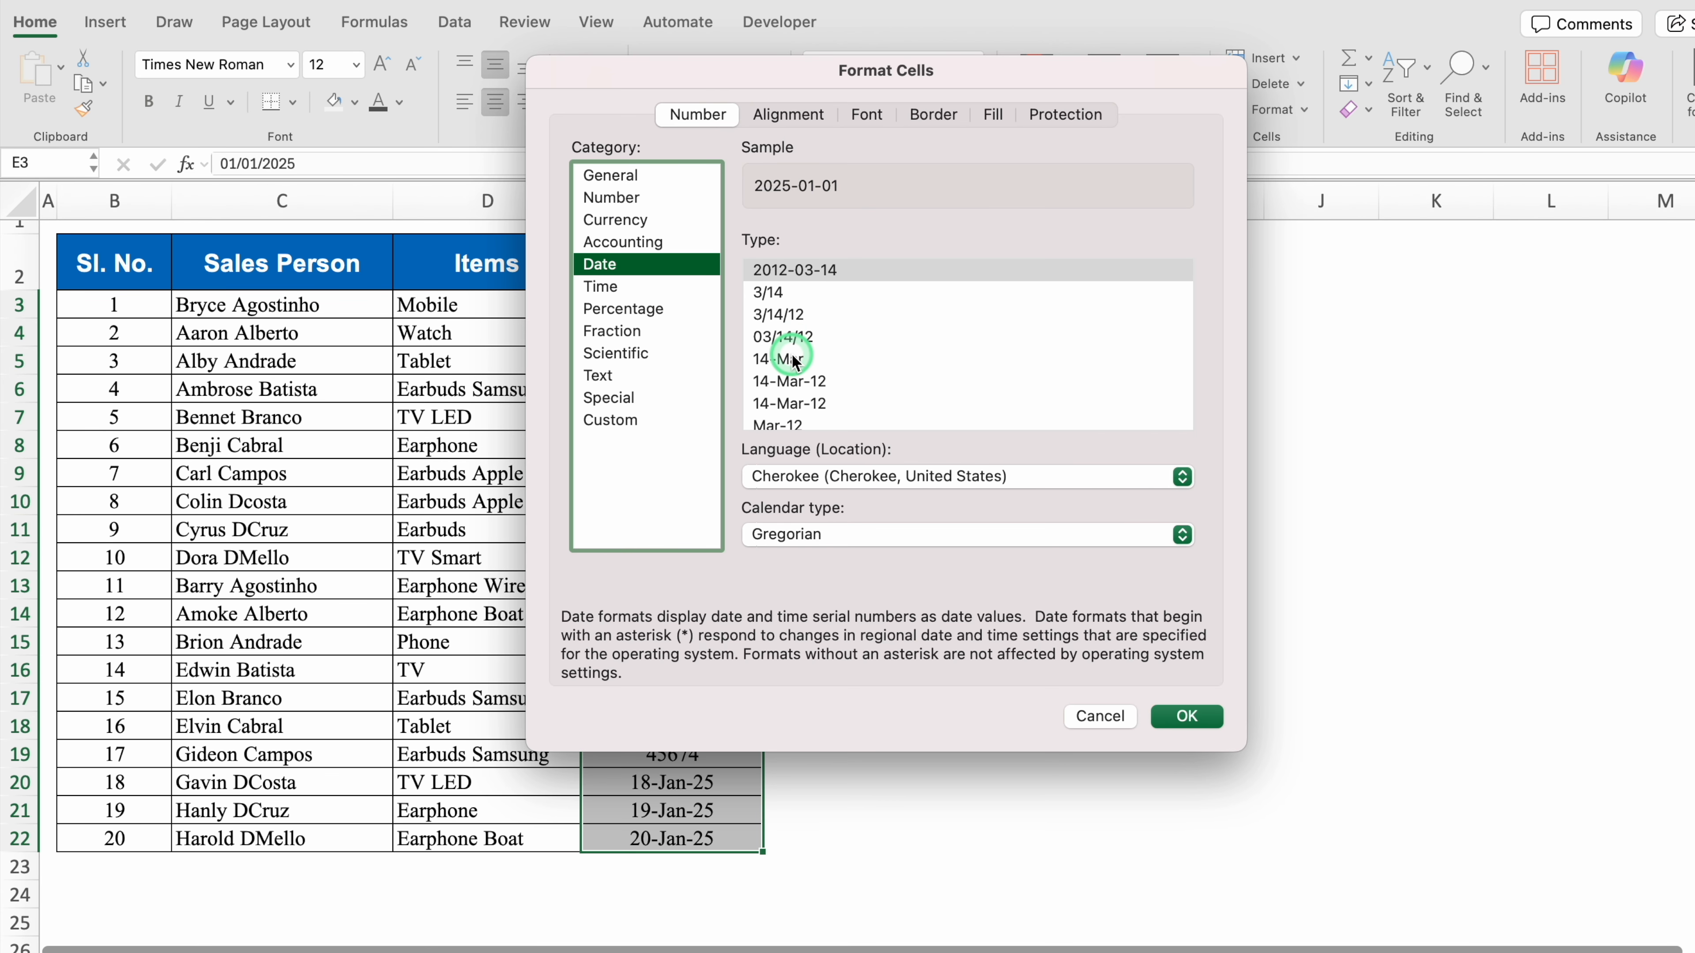
pyautogui.click(795, 382)
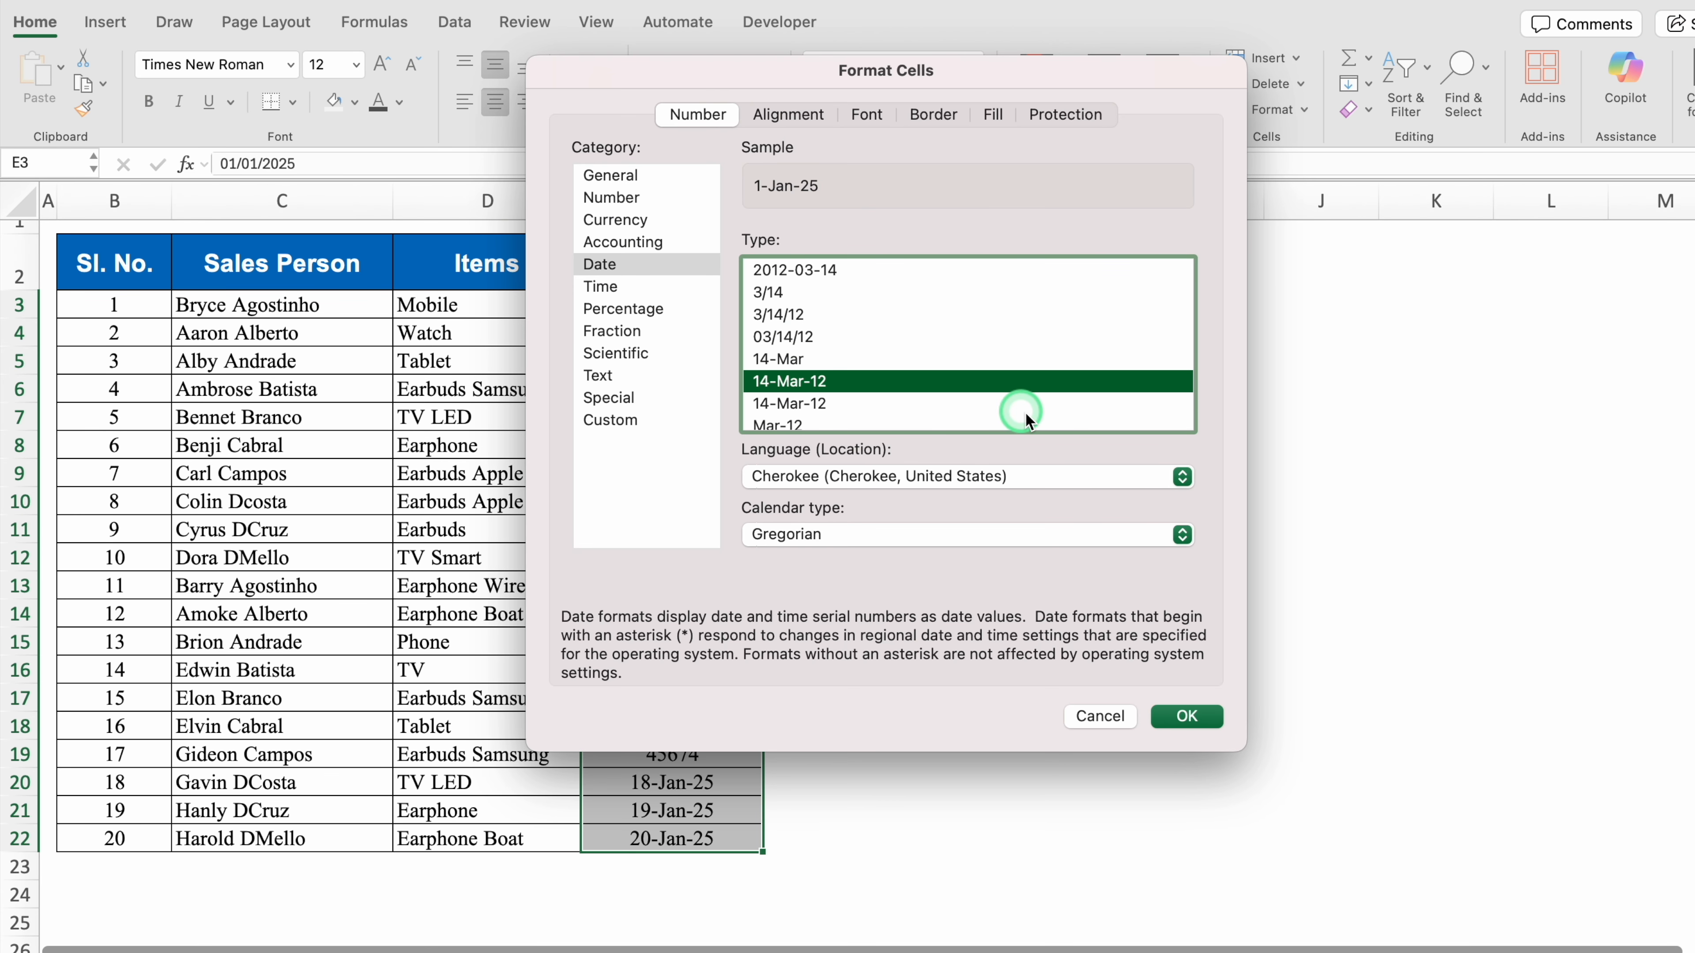
pyautogui.click(1187, 716)
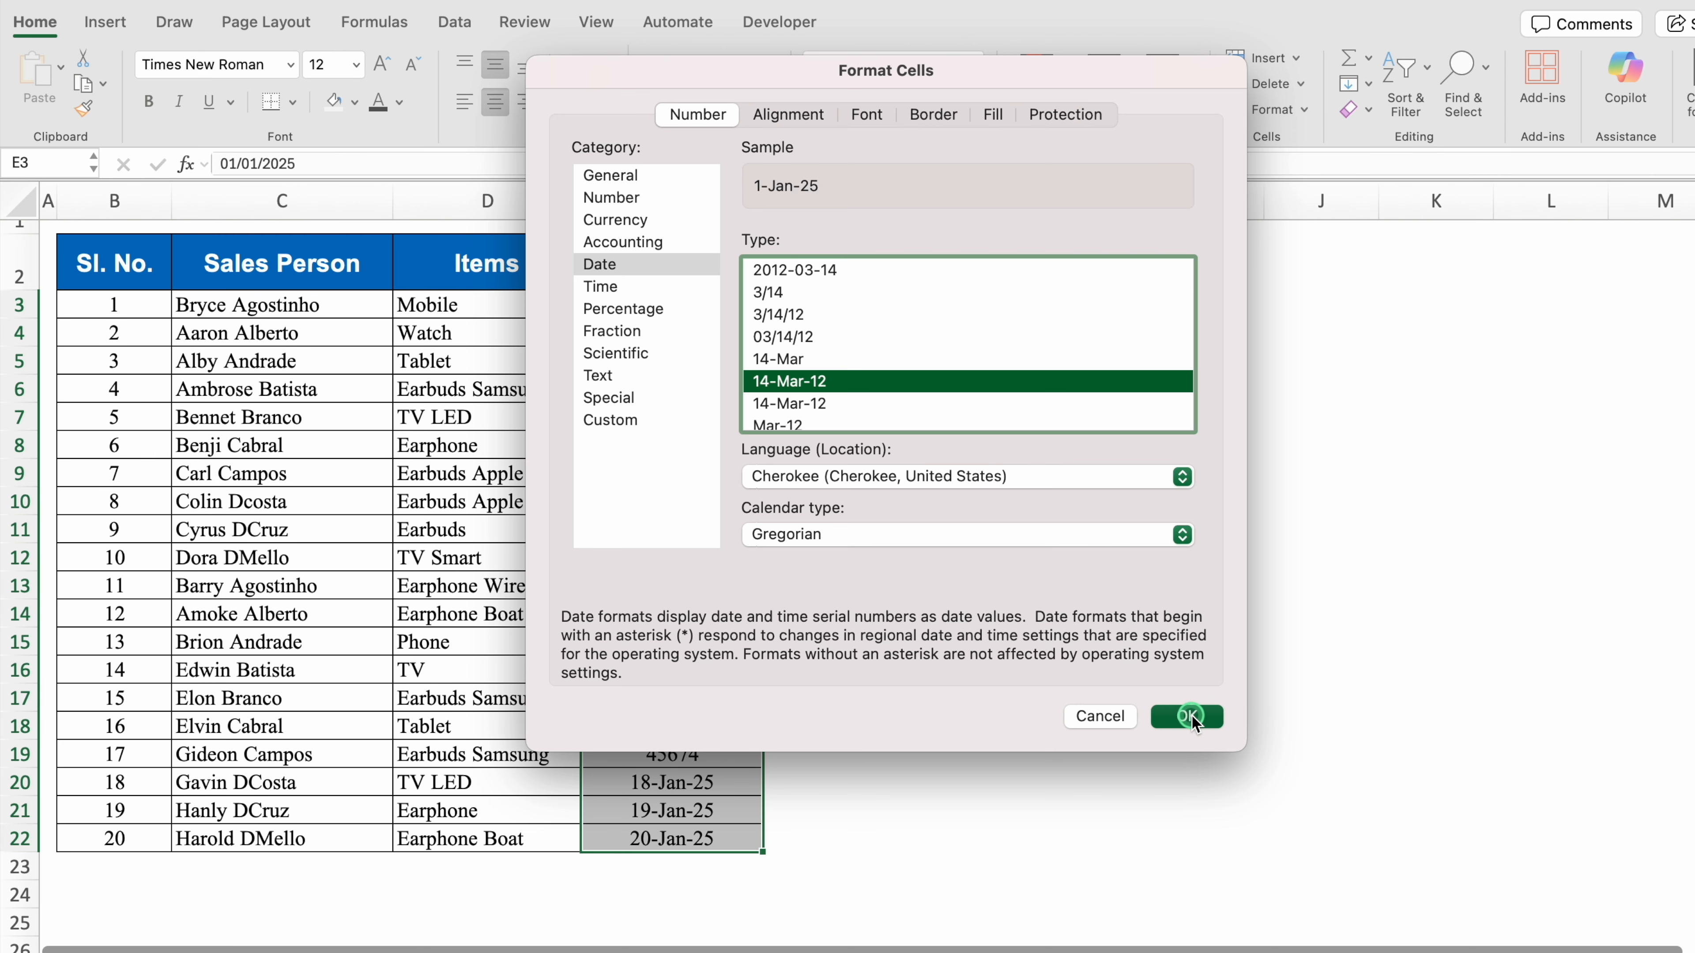
pyautogui.click(838, 513)
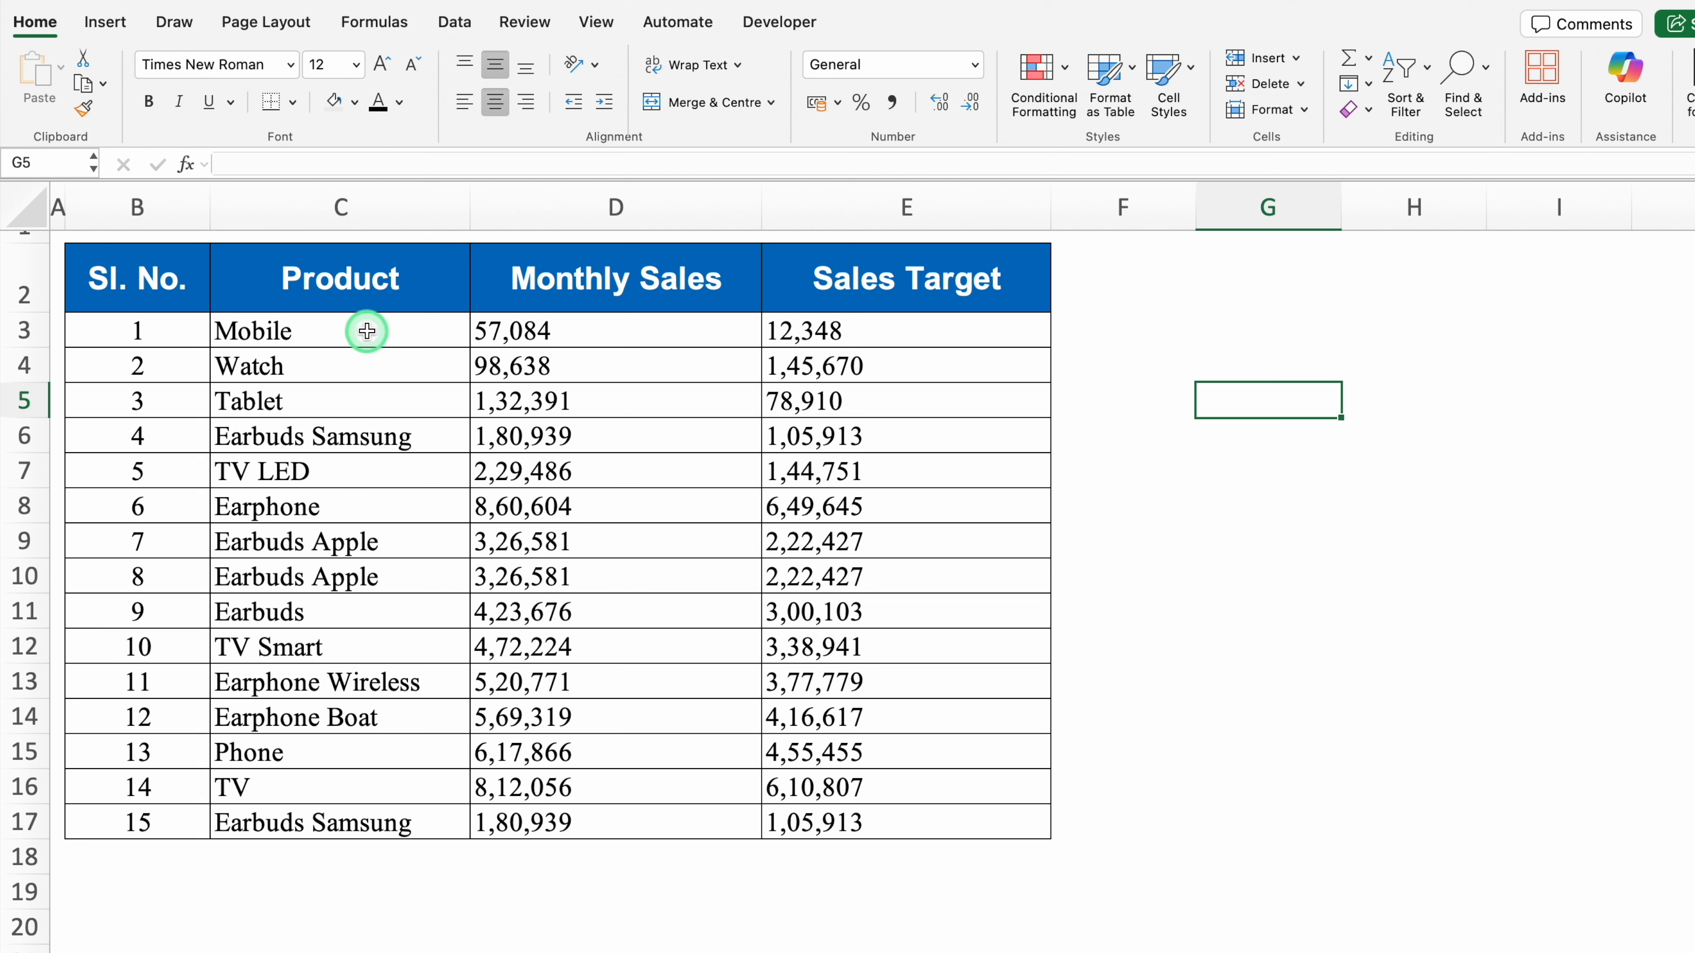
# Step: Highlight duplicate values across the whole product sales table using conditional formatting with light red fill and dark red text
pyautogui.click(385, 398)
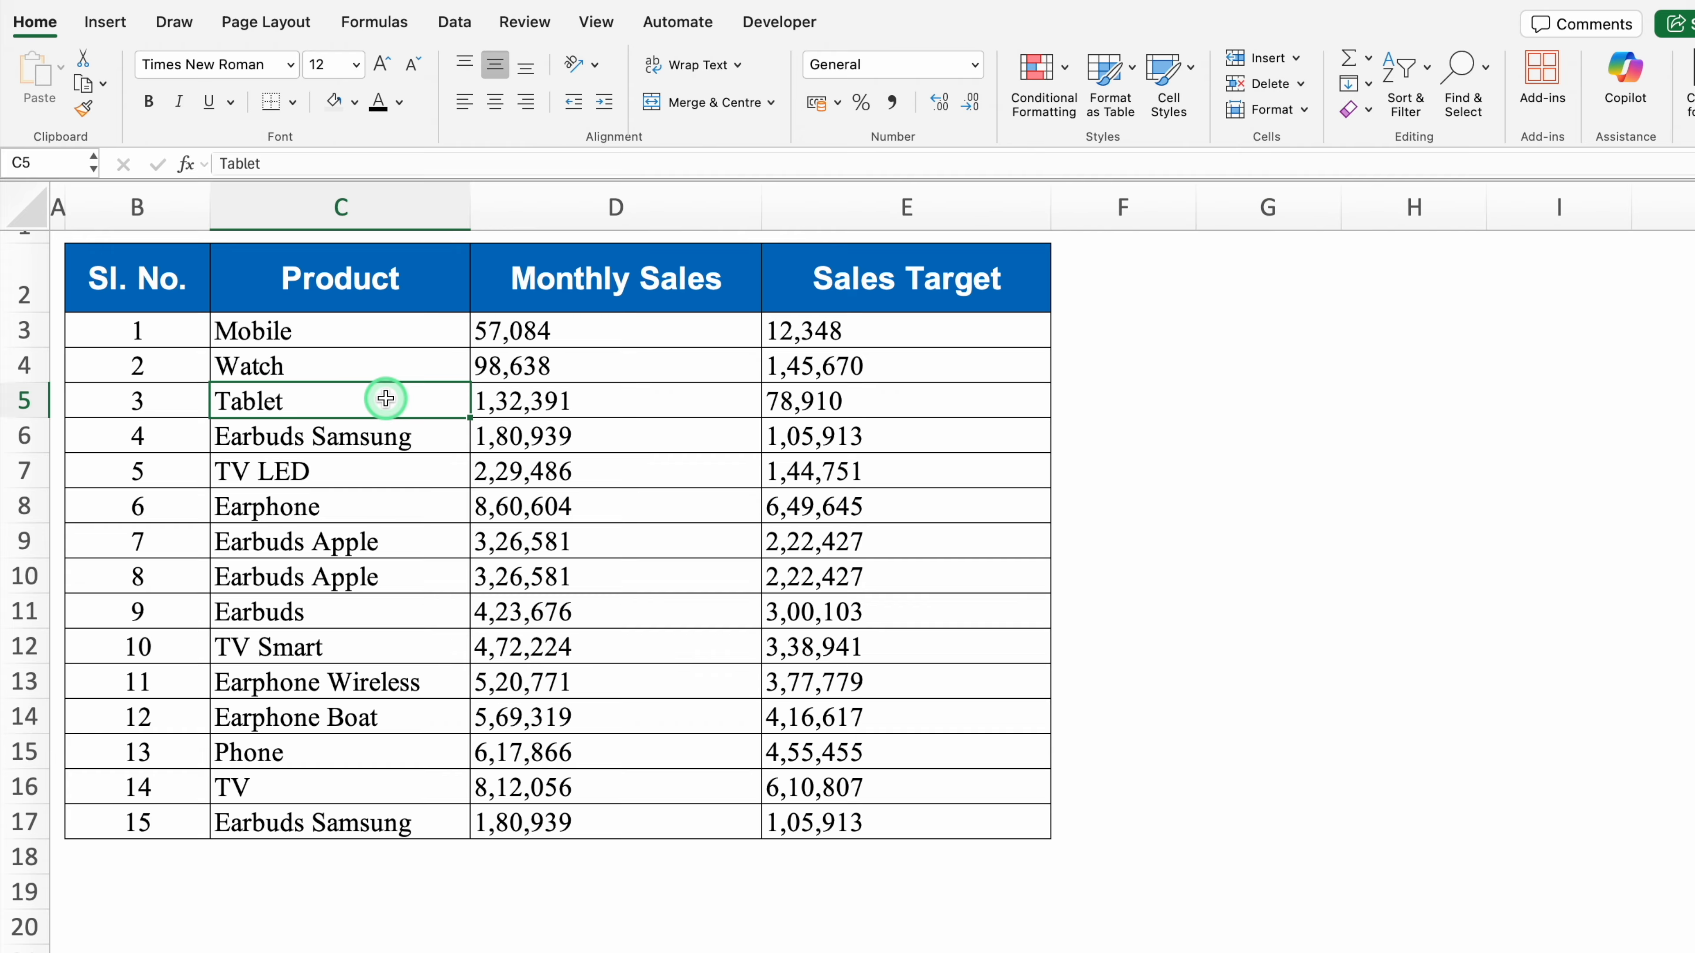
pyautogui.press('super+a')
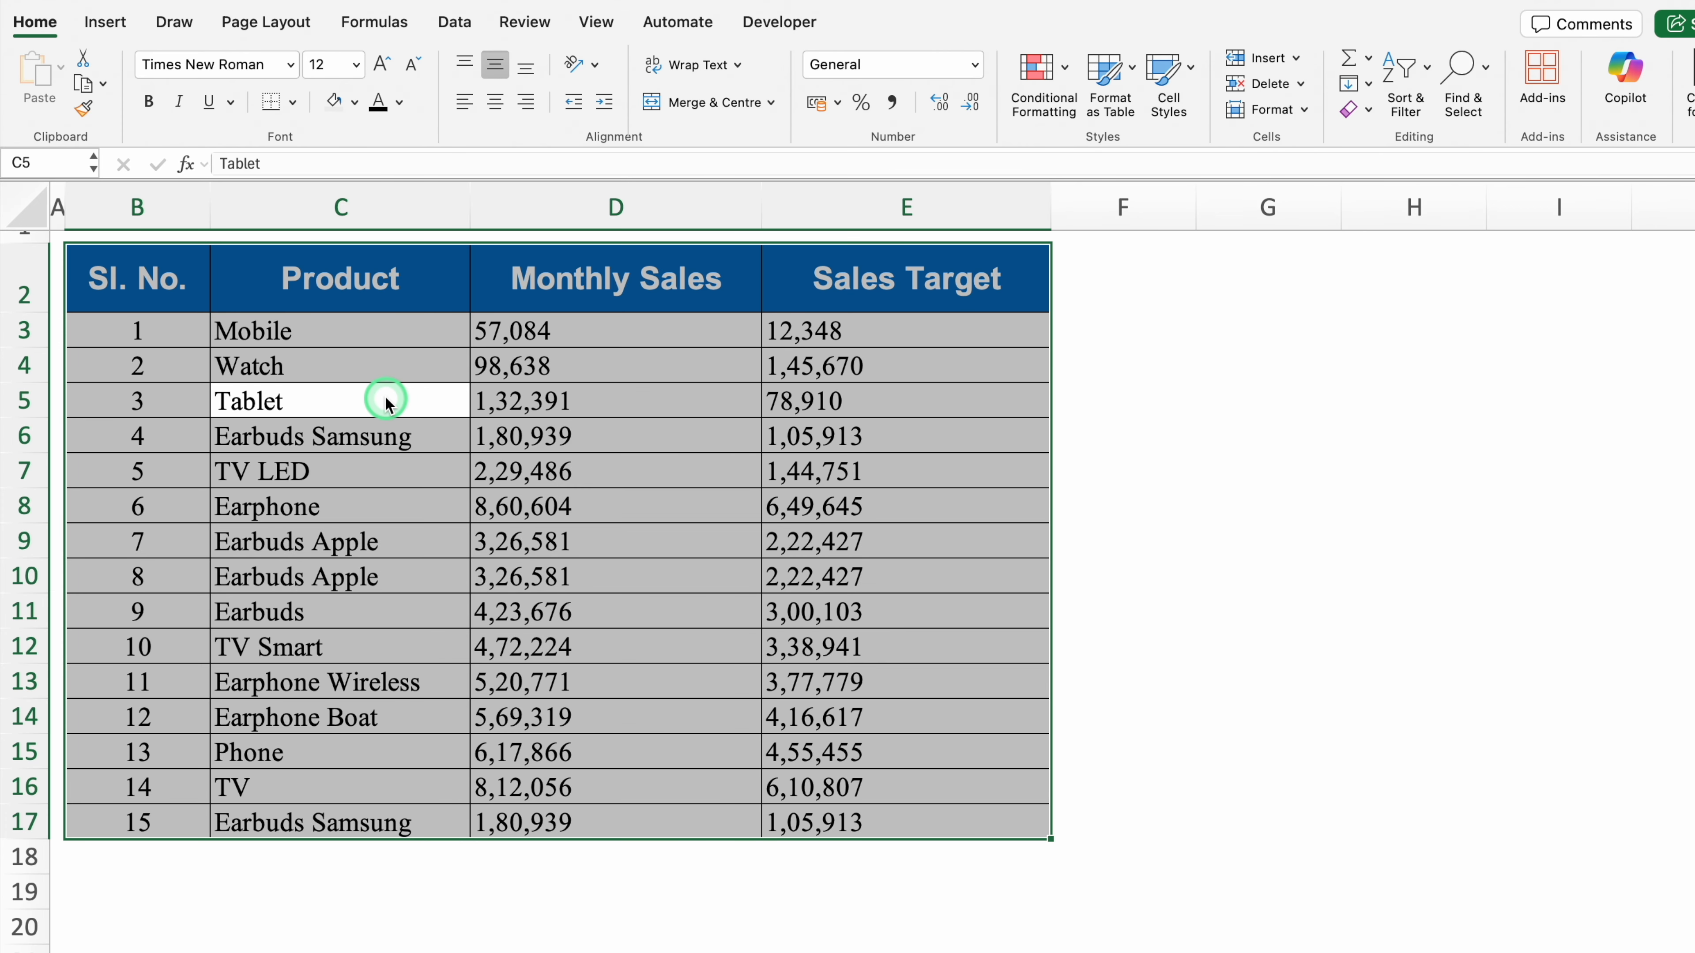
pyautogui.click(32, 33)
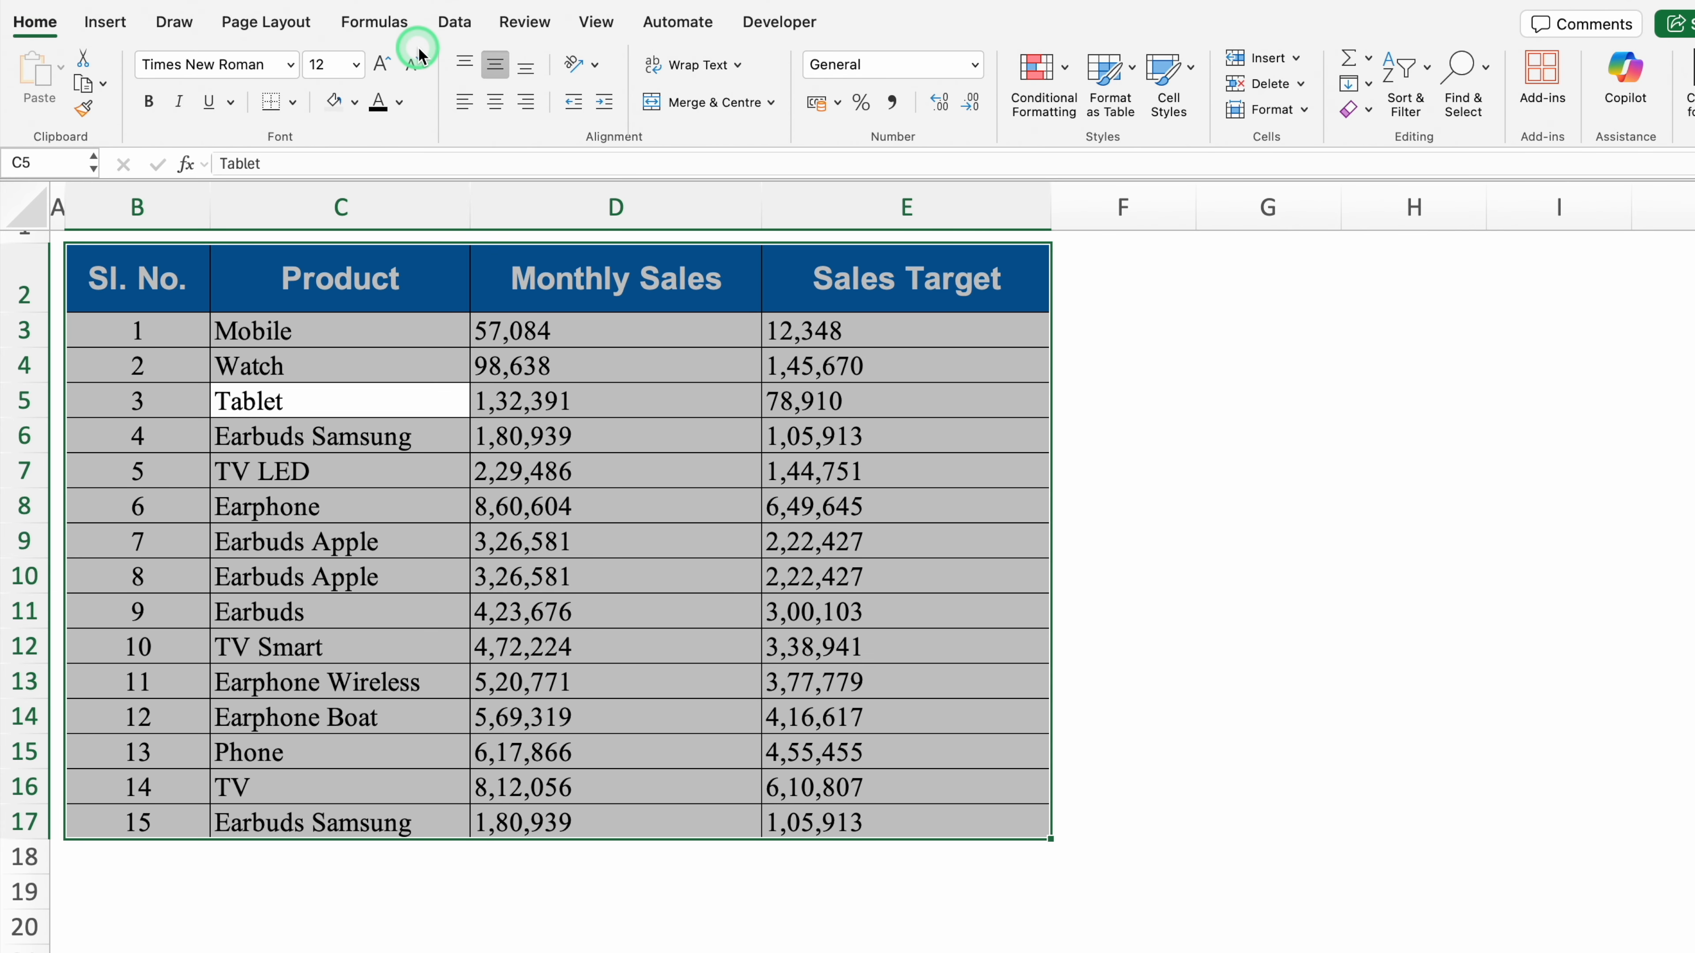
pyautogui.click(1066, 71)
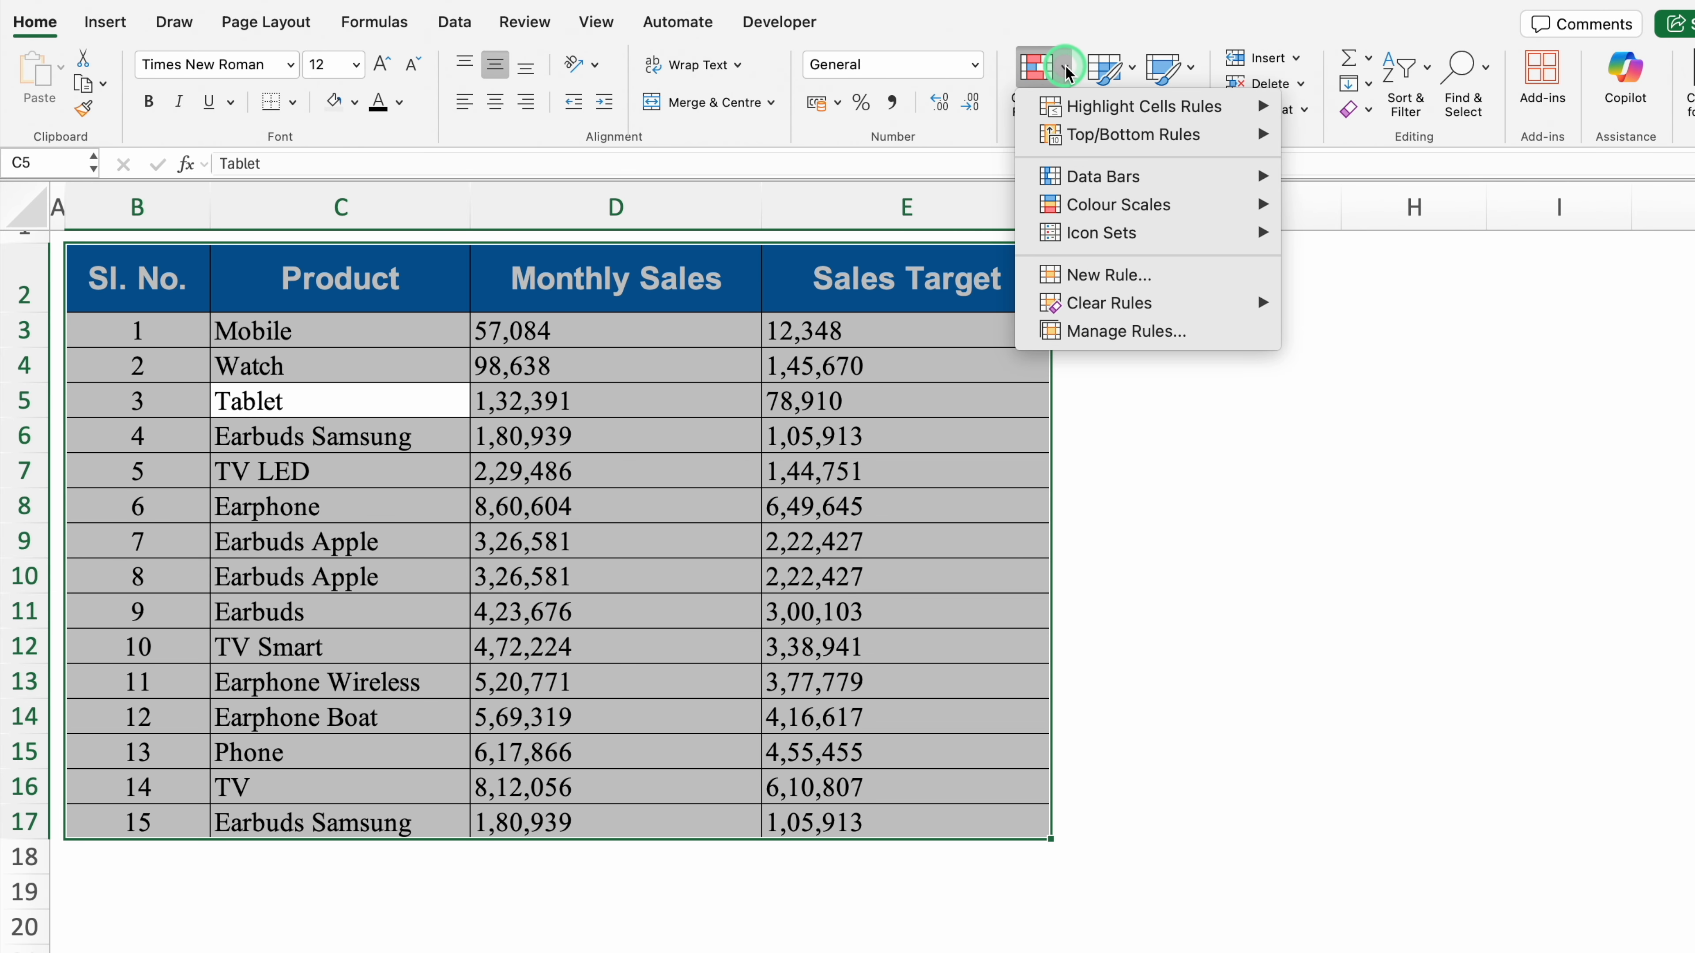
pyautogui.moveTo(1107, 105)
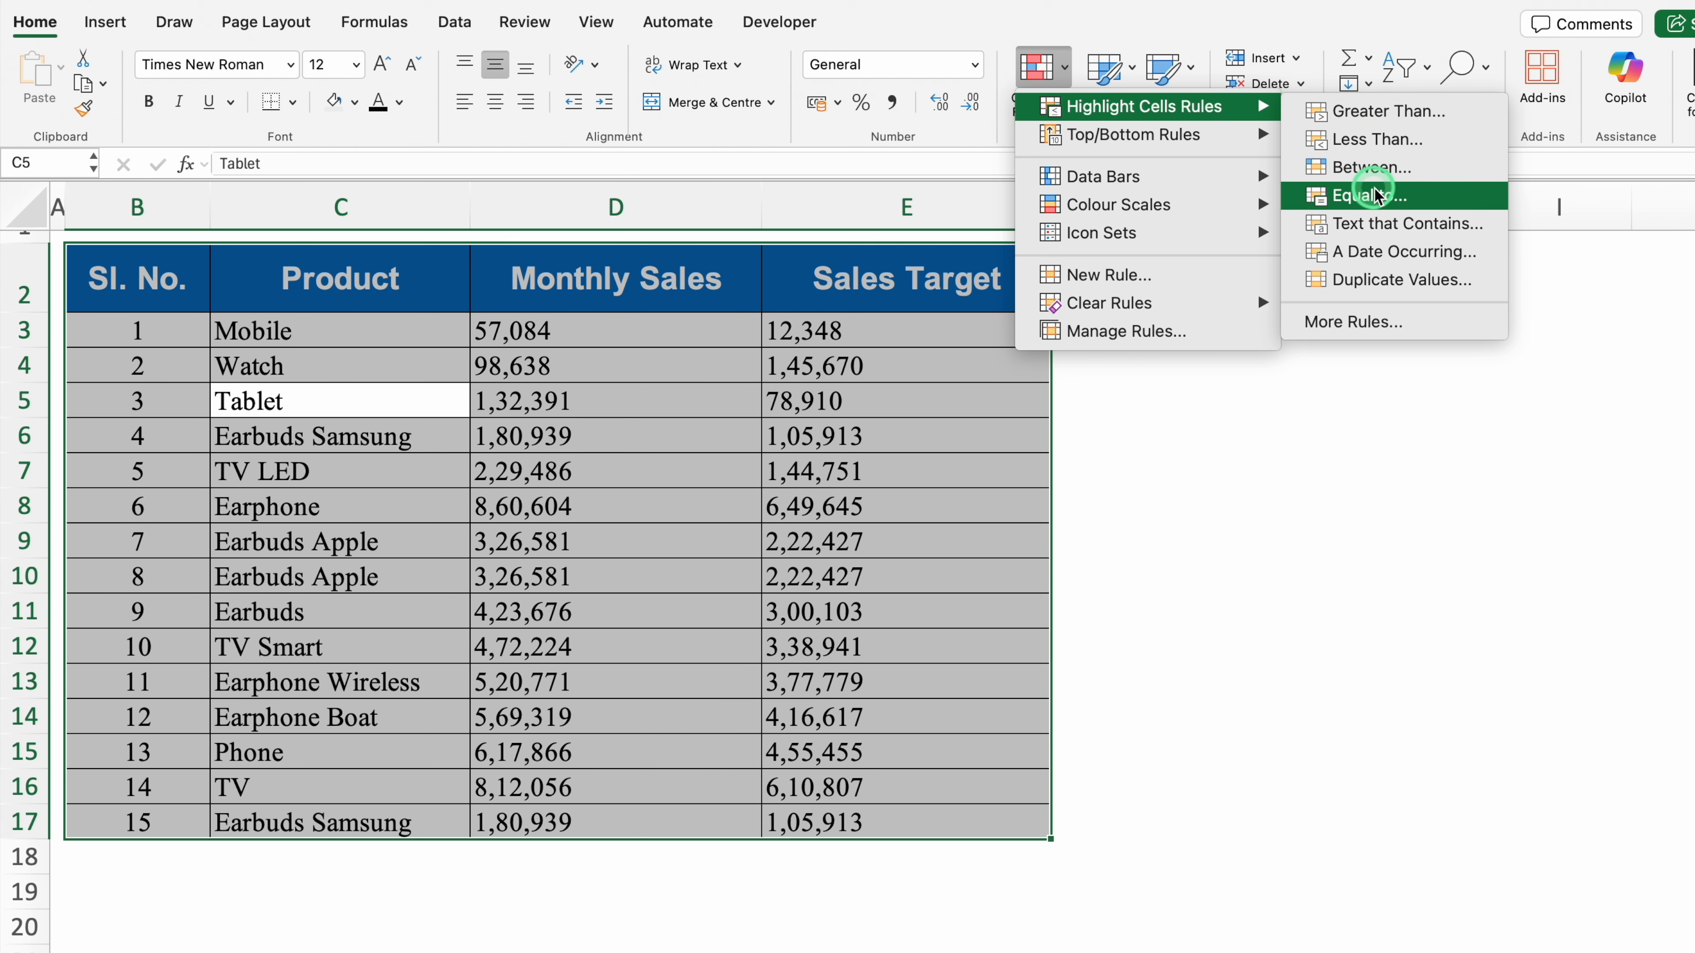
pyautogui.click(1379, 277)
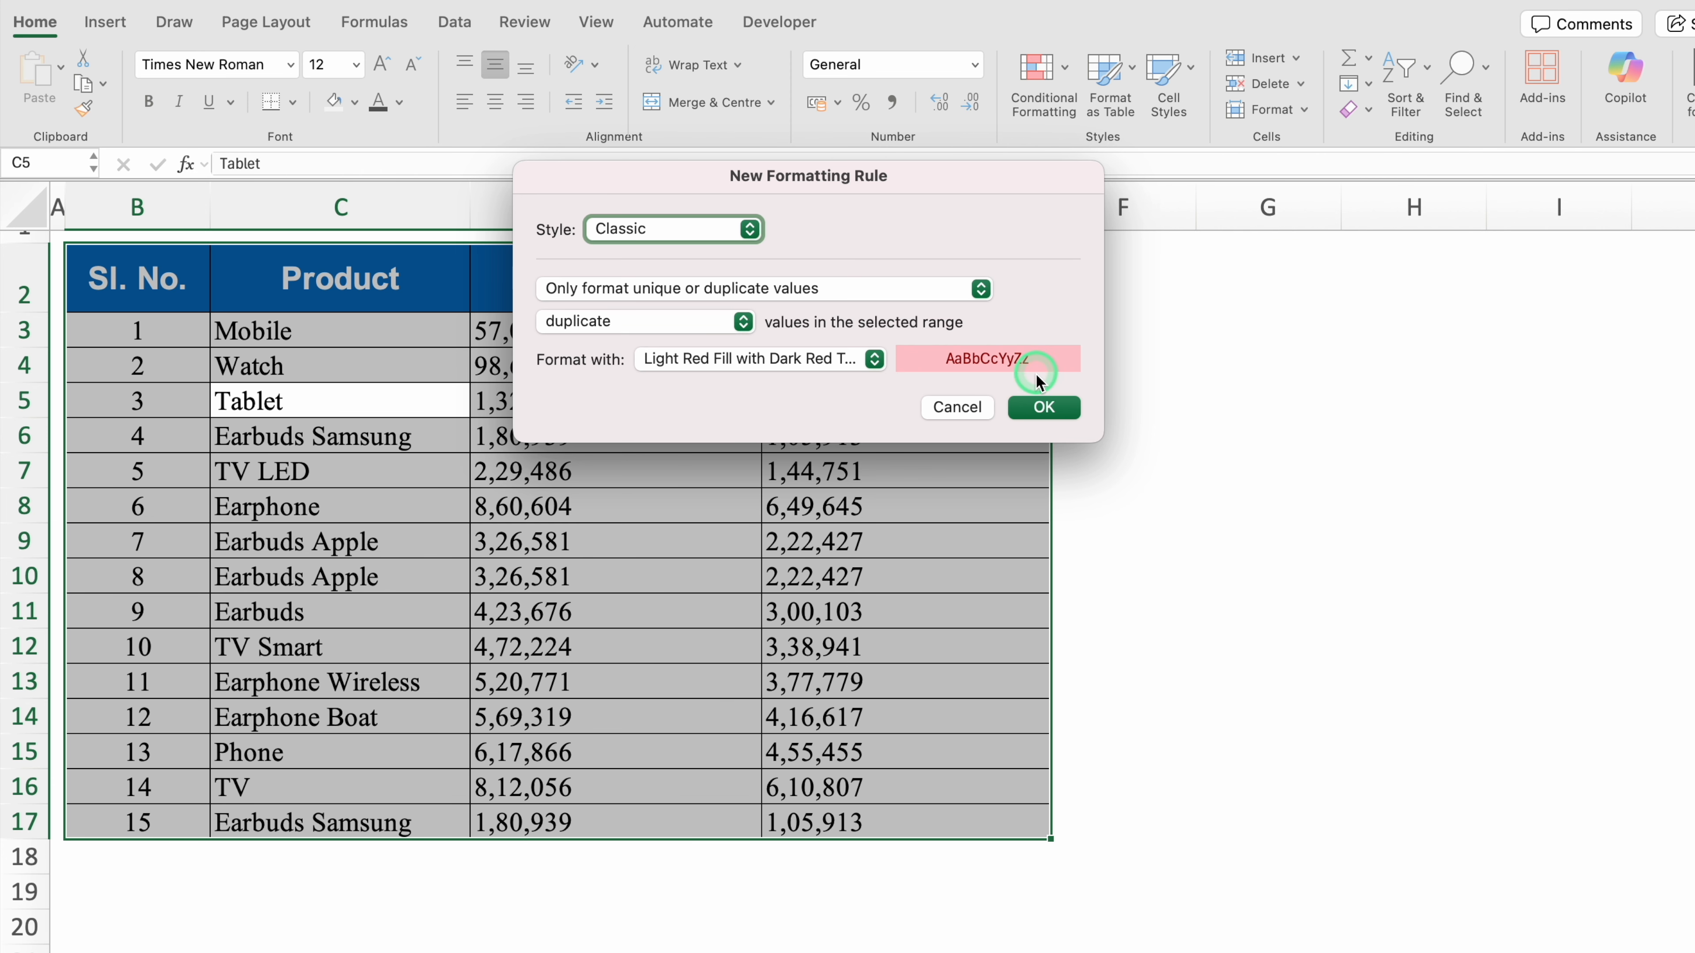
pyautogui.click(1044, 407)
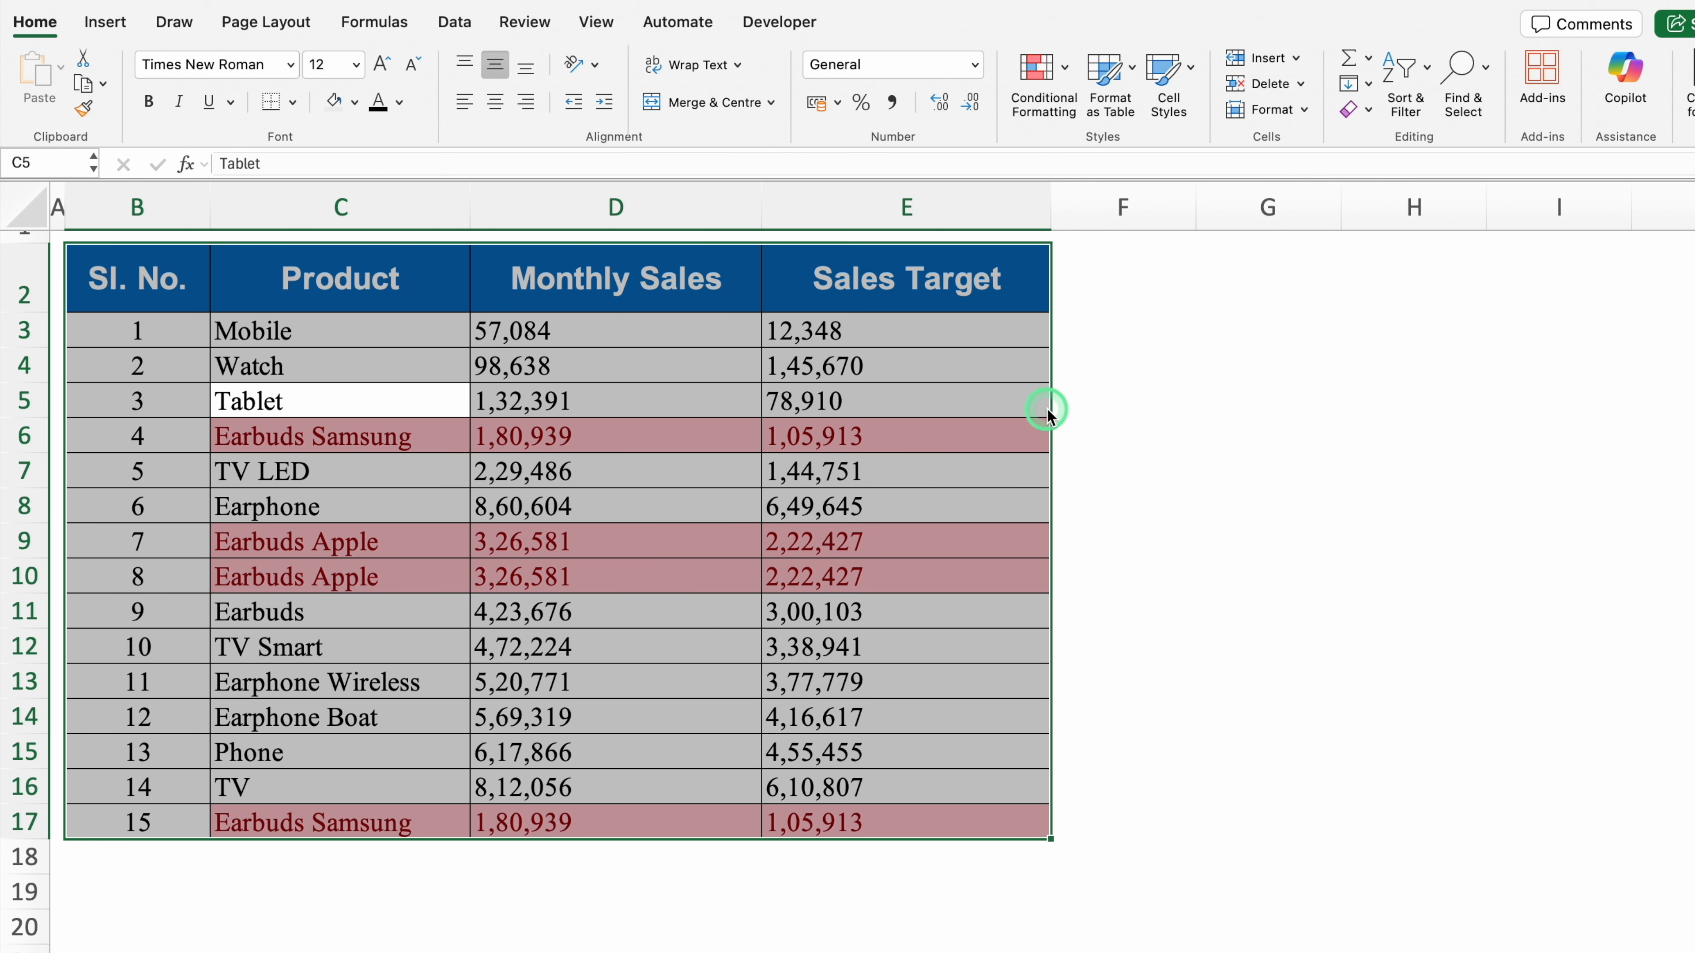
pyautogui.click(1134, 435)
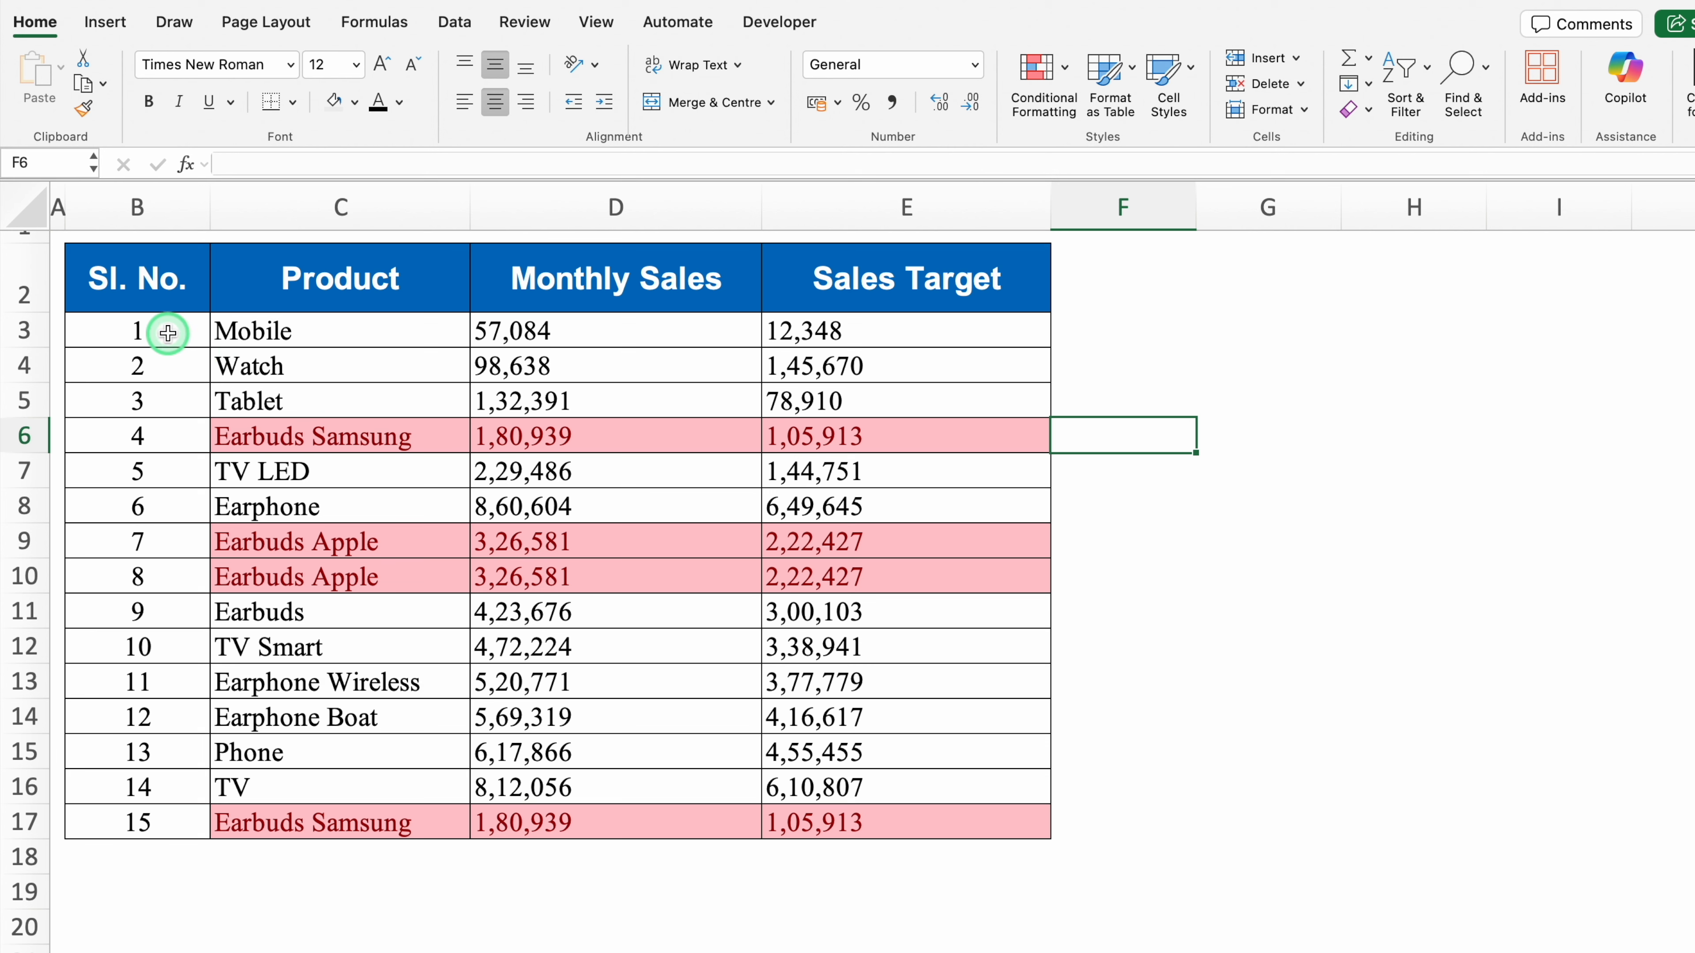
# Step: Remove duplicate records from the Product, Monthly Sales and Sales Target data, comparing all three columns and treating the list as having headers
pyautogui.click(273, 334)
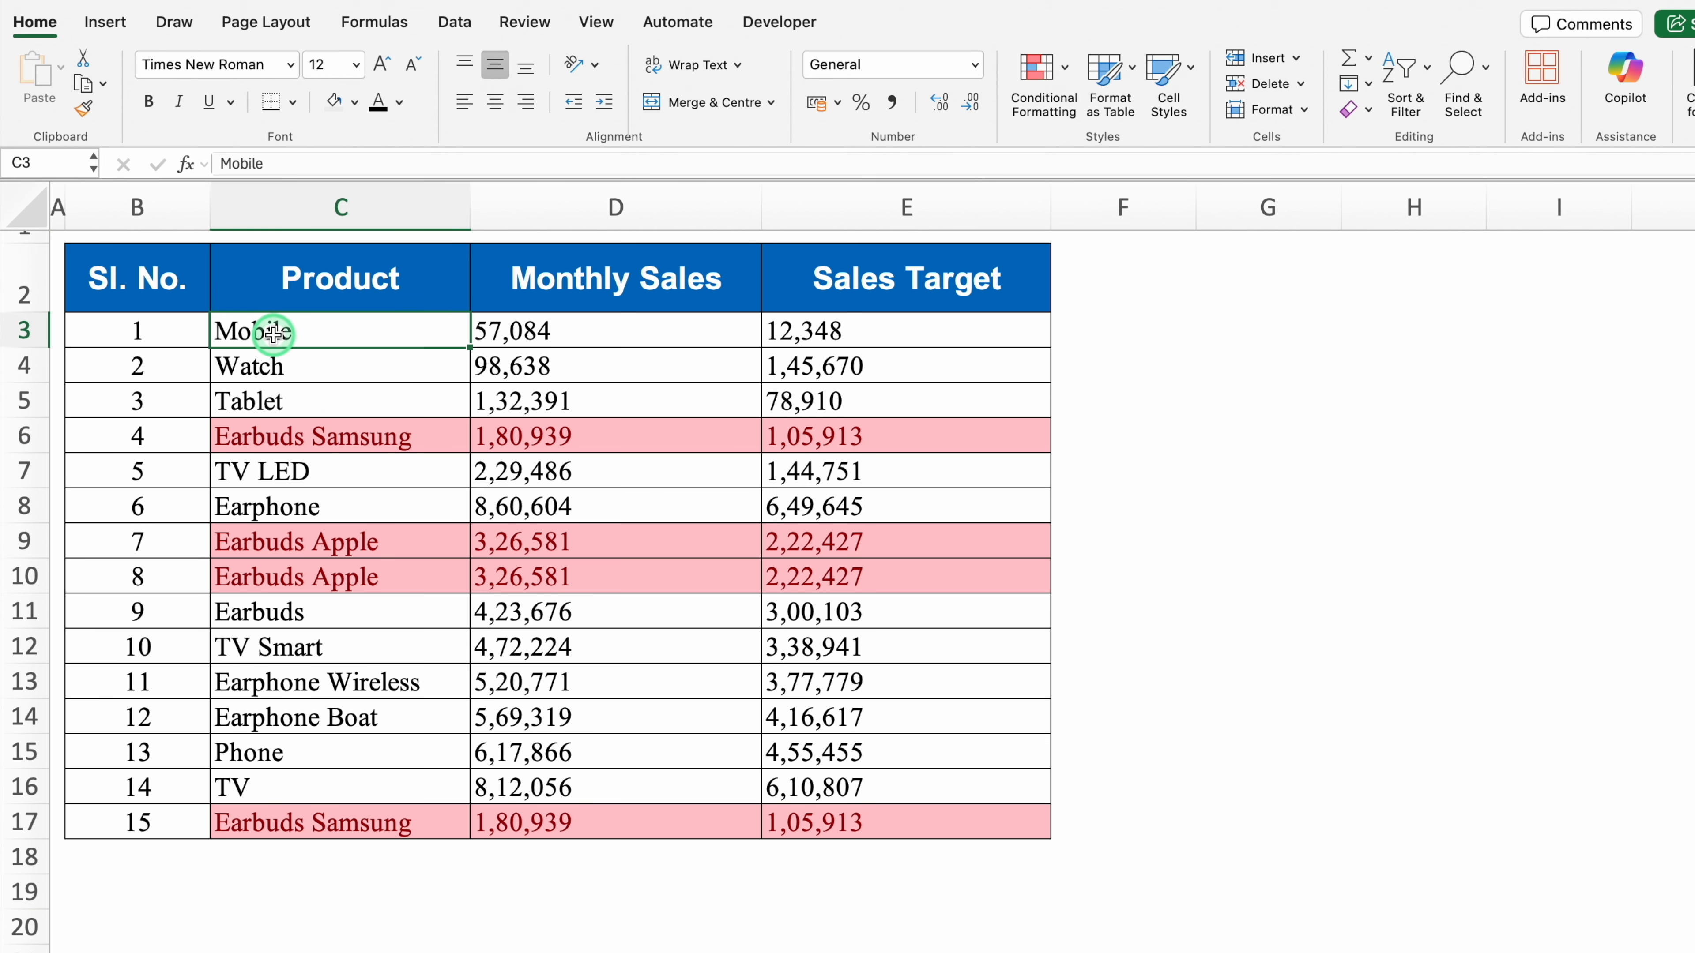
pyautogui.hotkey('ctrl', 'shift', 'Down')
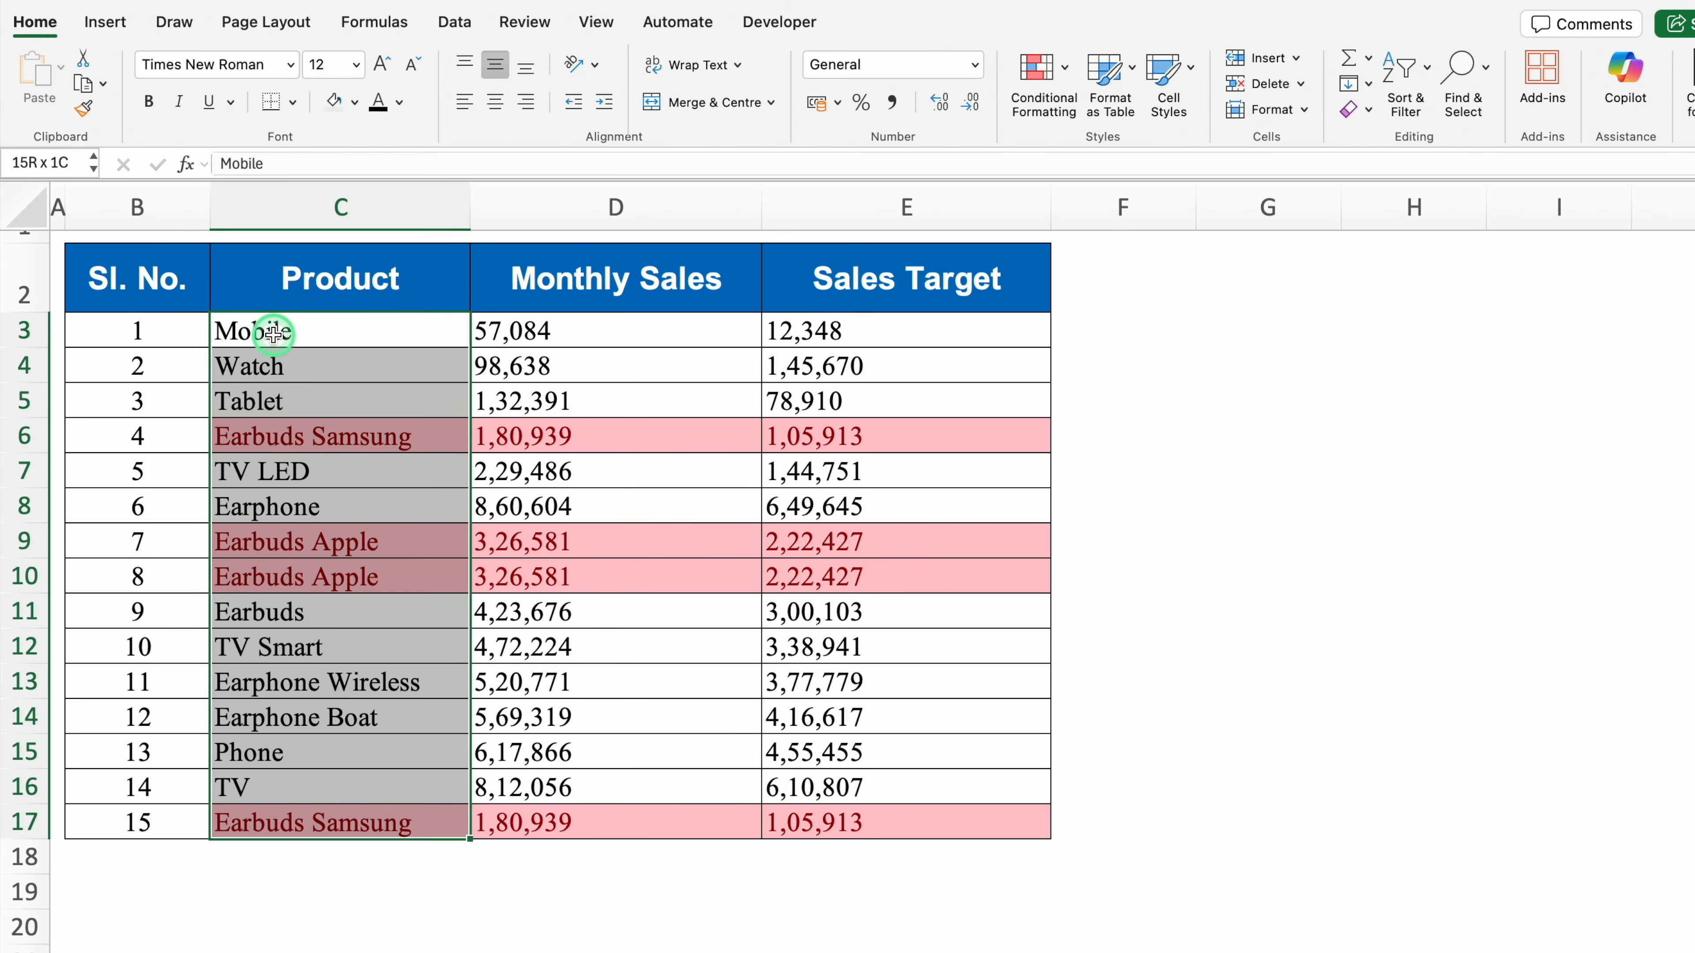
pyautogui.hotkey('shift', 'Right')
pyautogui.hotkey('shift', 'Right')
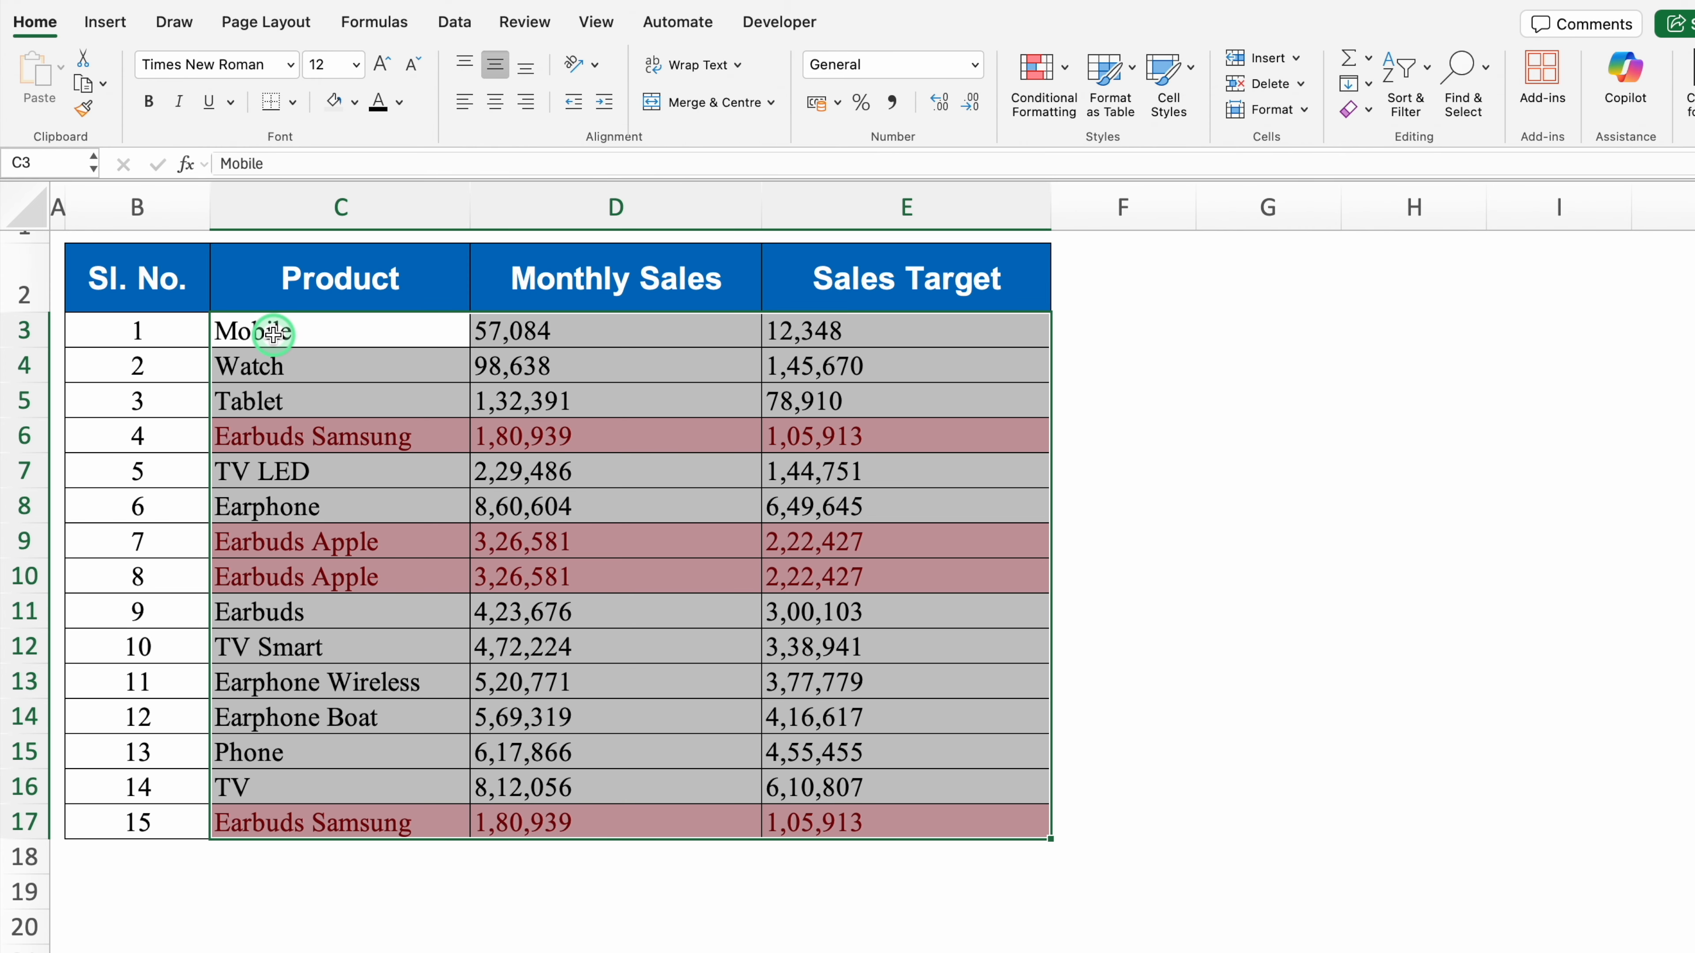
pyautogui.click(453, 24)
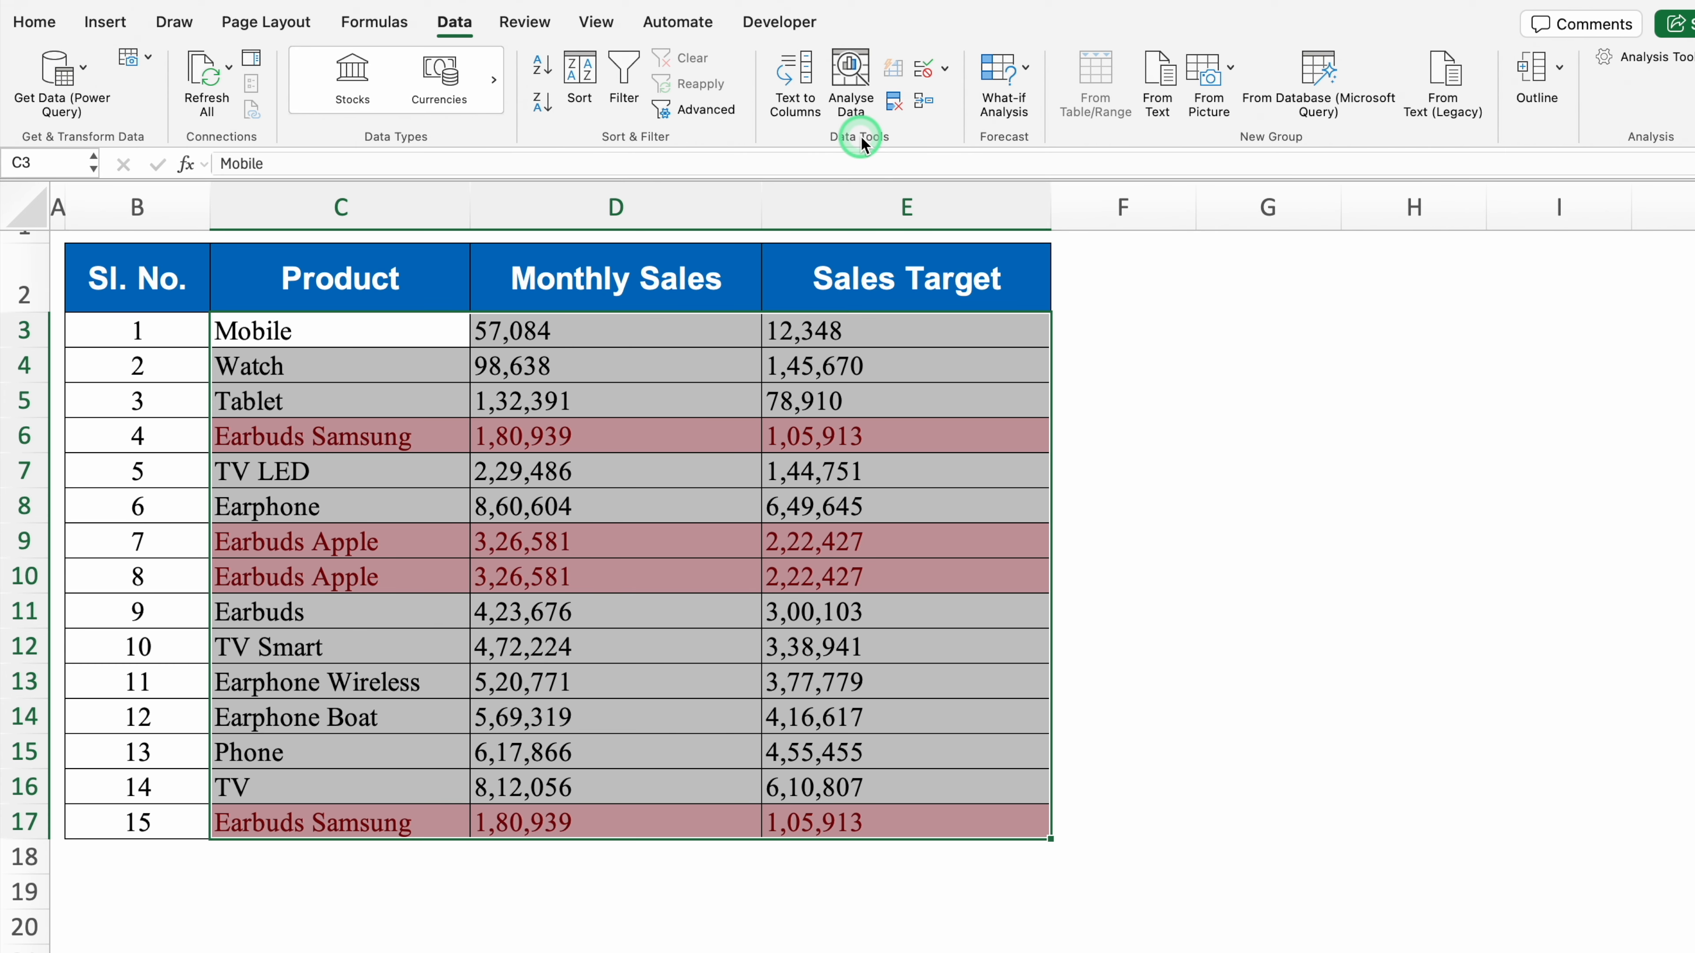
pyautogui.click(894, 102)
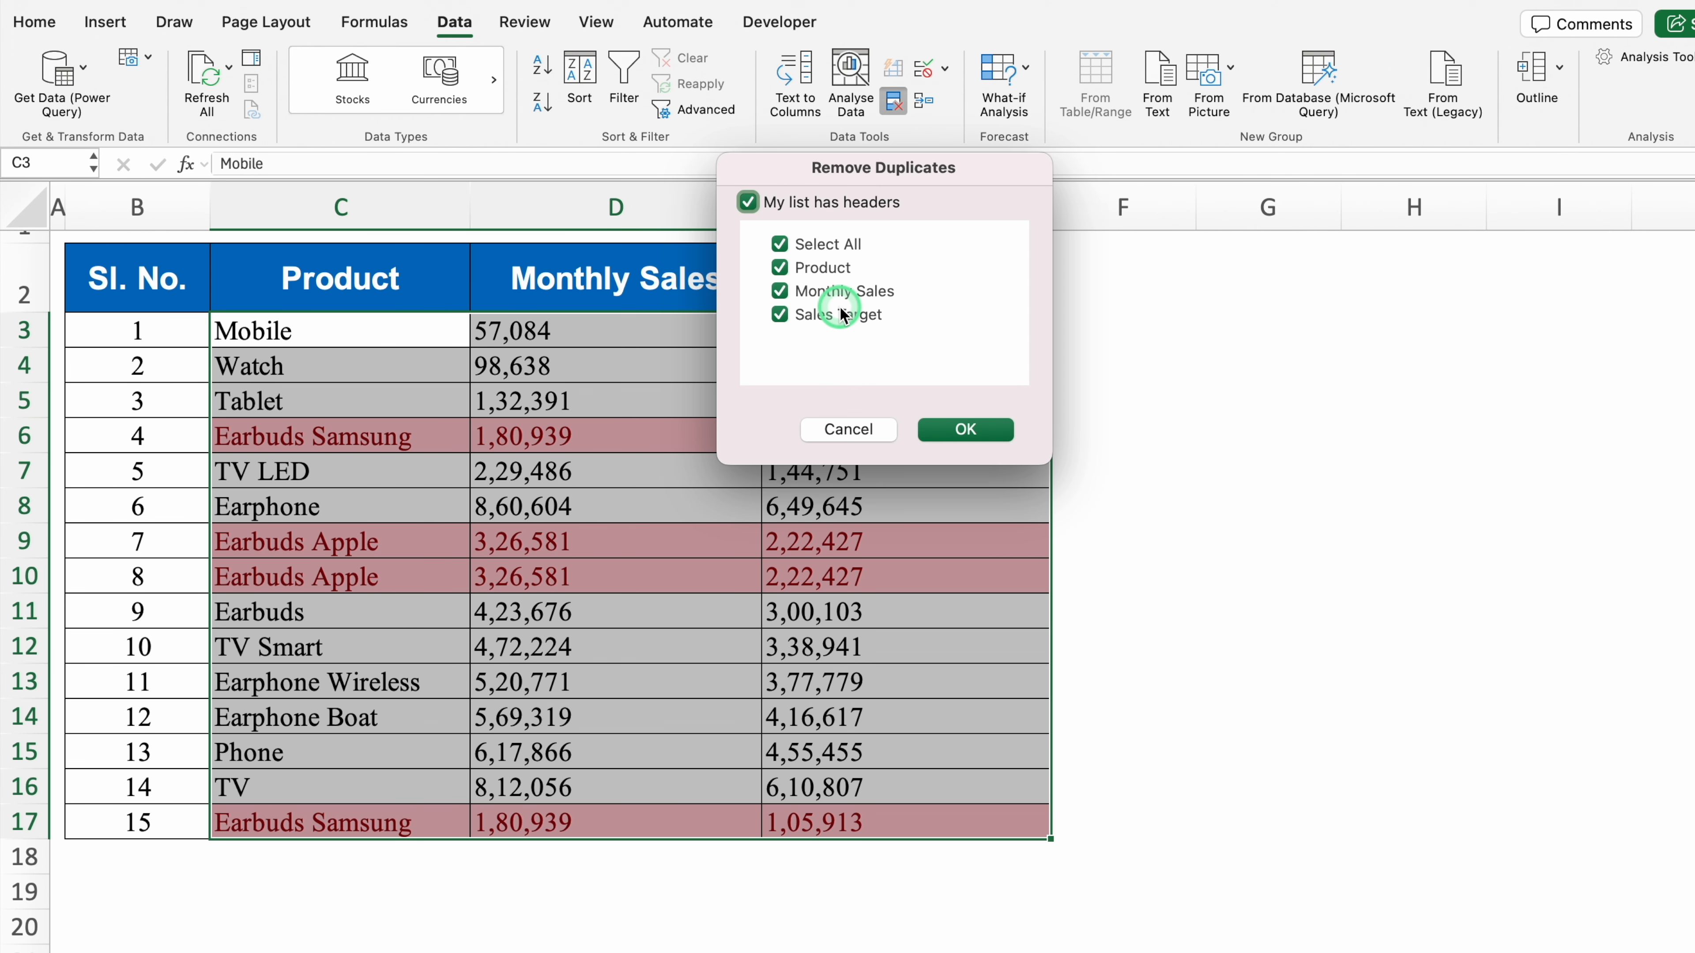
pyautogui.click(966, 432)
pyautogui.click(965, 426)
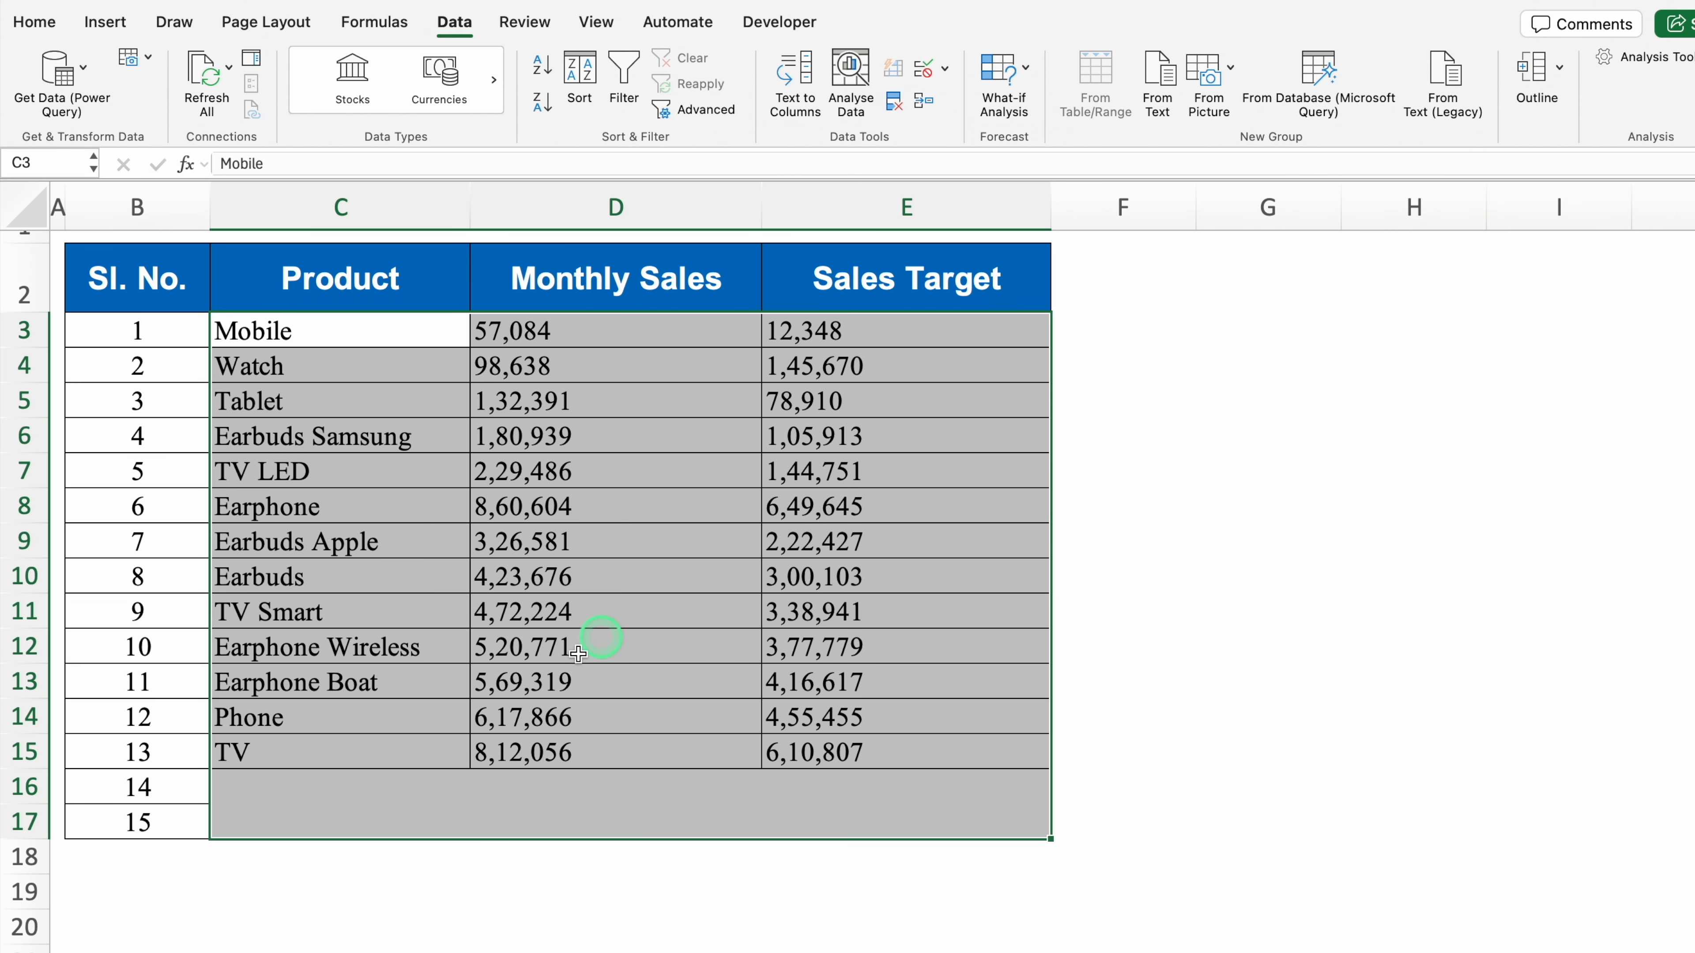
# Step: Delete rows 16 and 17, which hold only leftover serial numbers below the product sales data
pyautogui.click(297, 801)
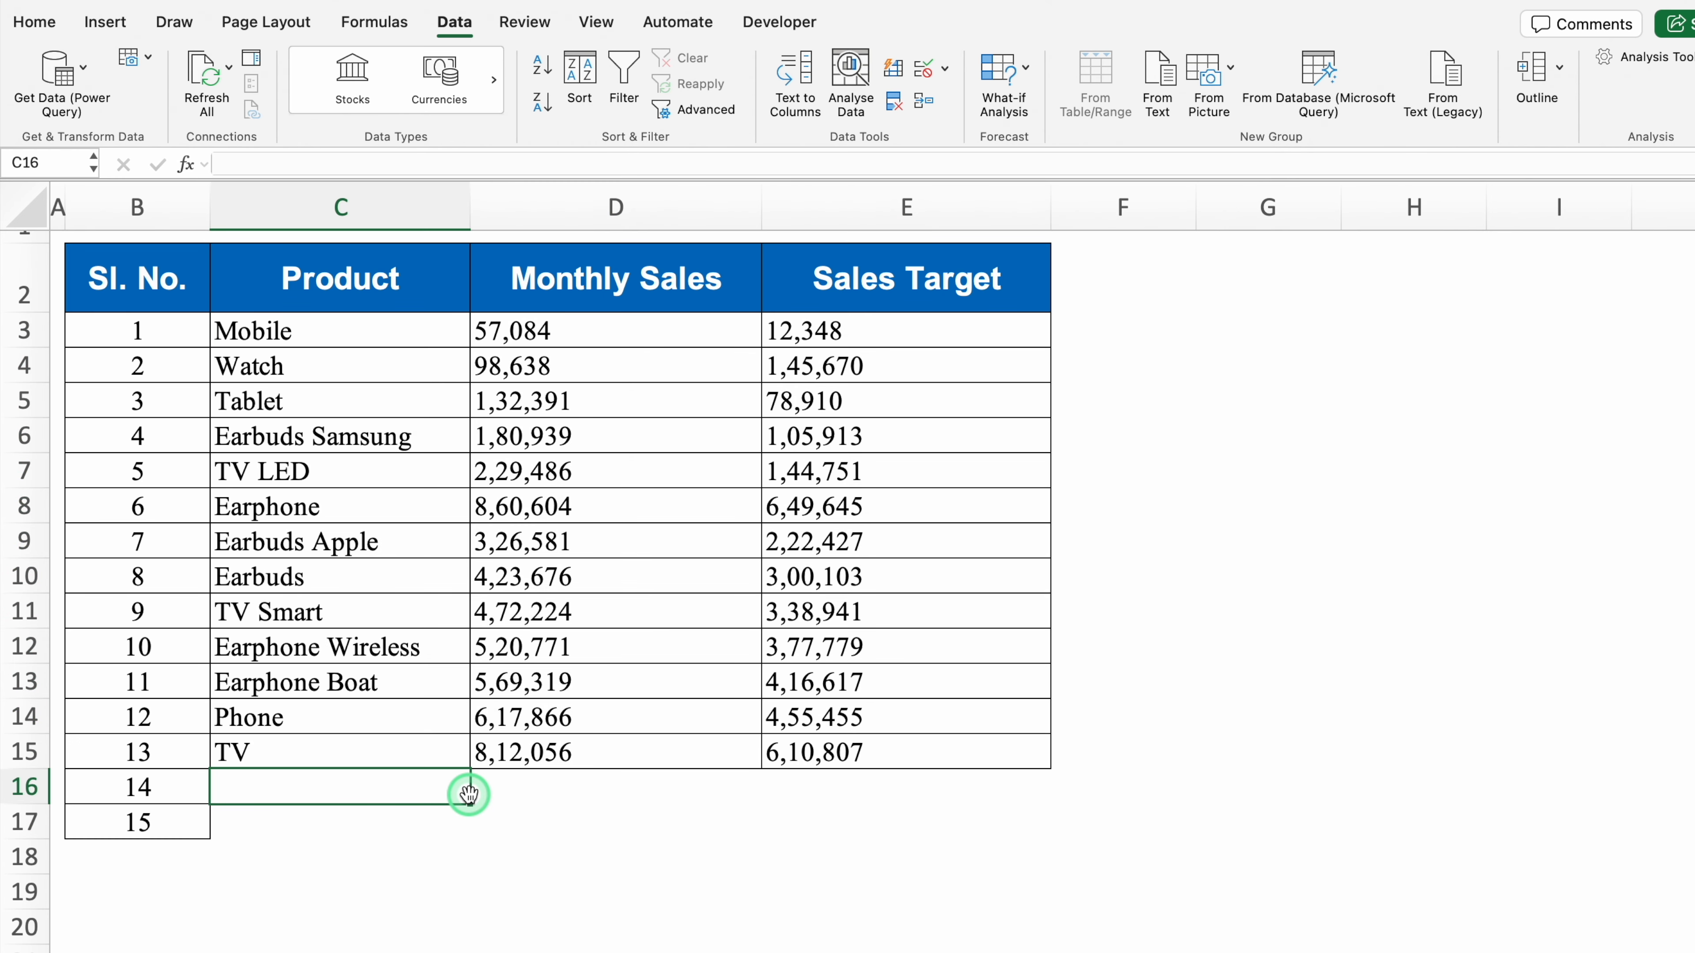
pyautogui.moveTo(19, 787); pyautogui.dragTo(21, 822)
pyautogui.rightClick(24, 787)
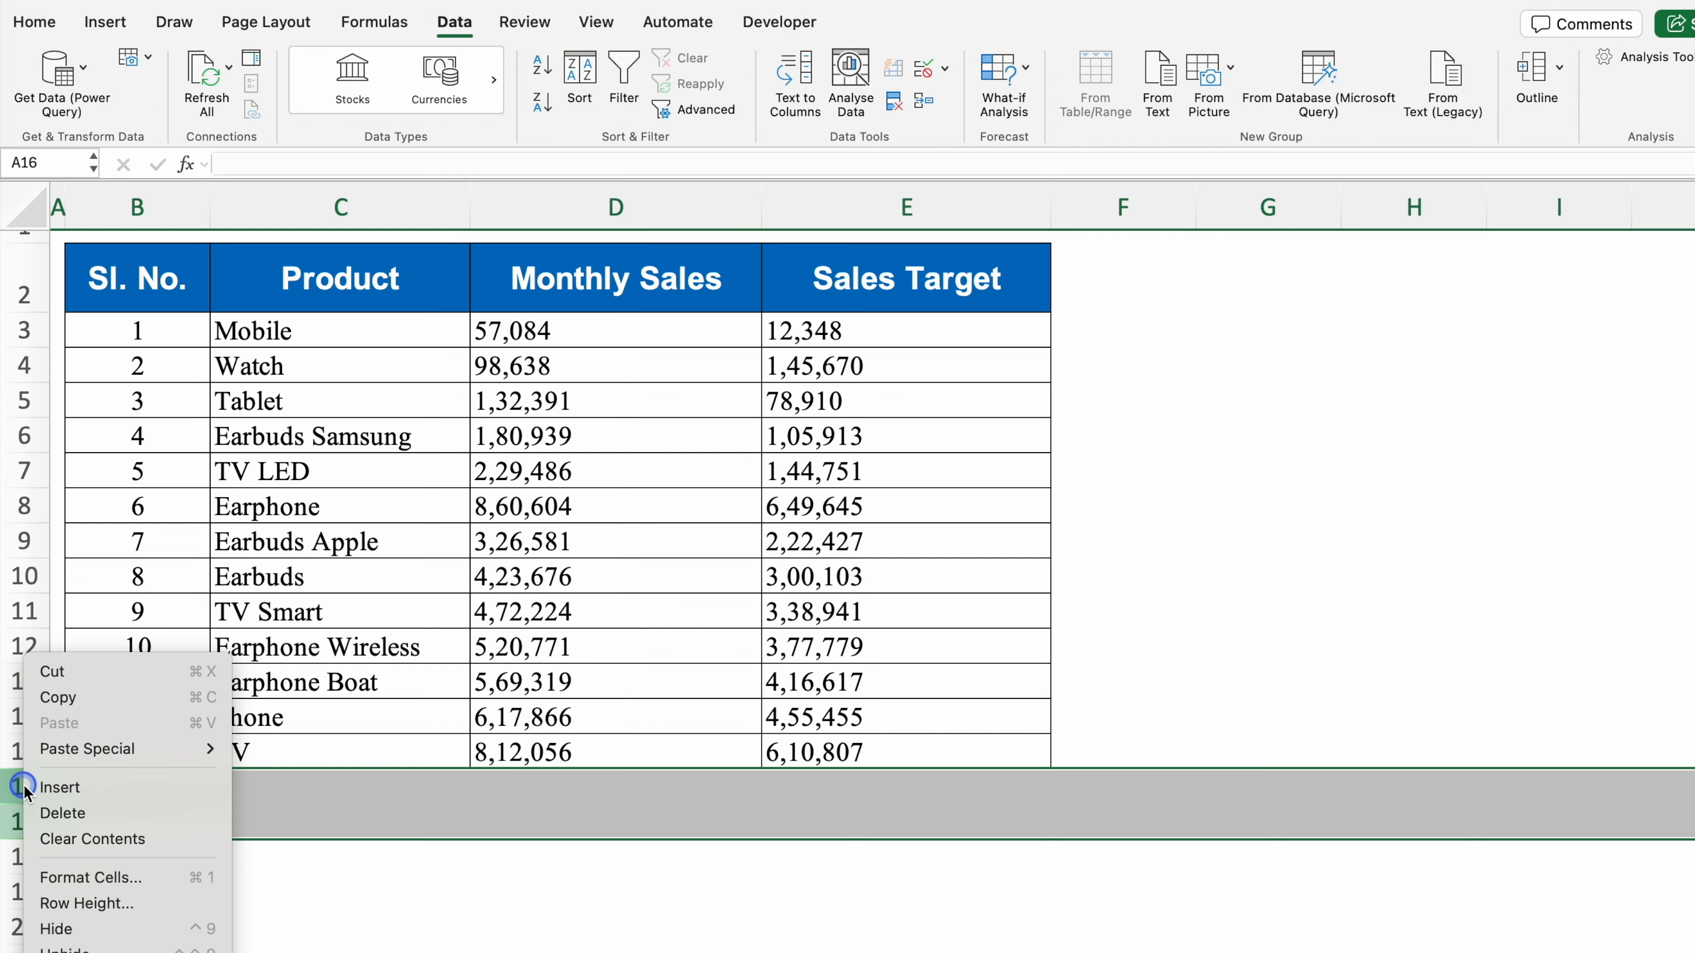
pyautogui.click(127, 814)
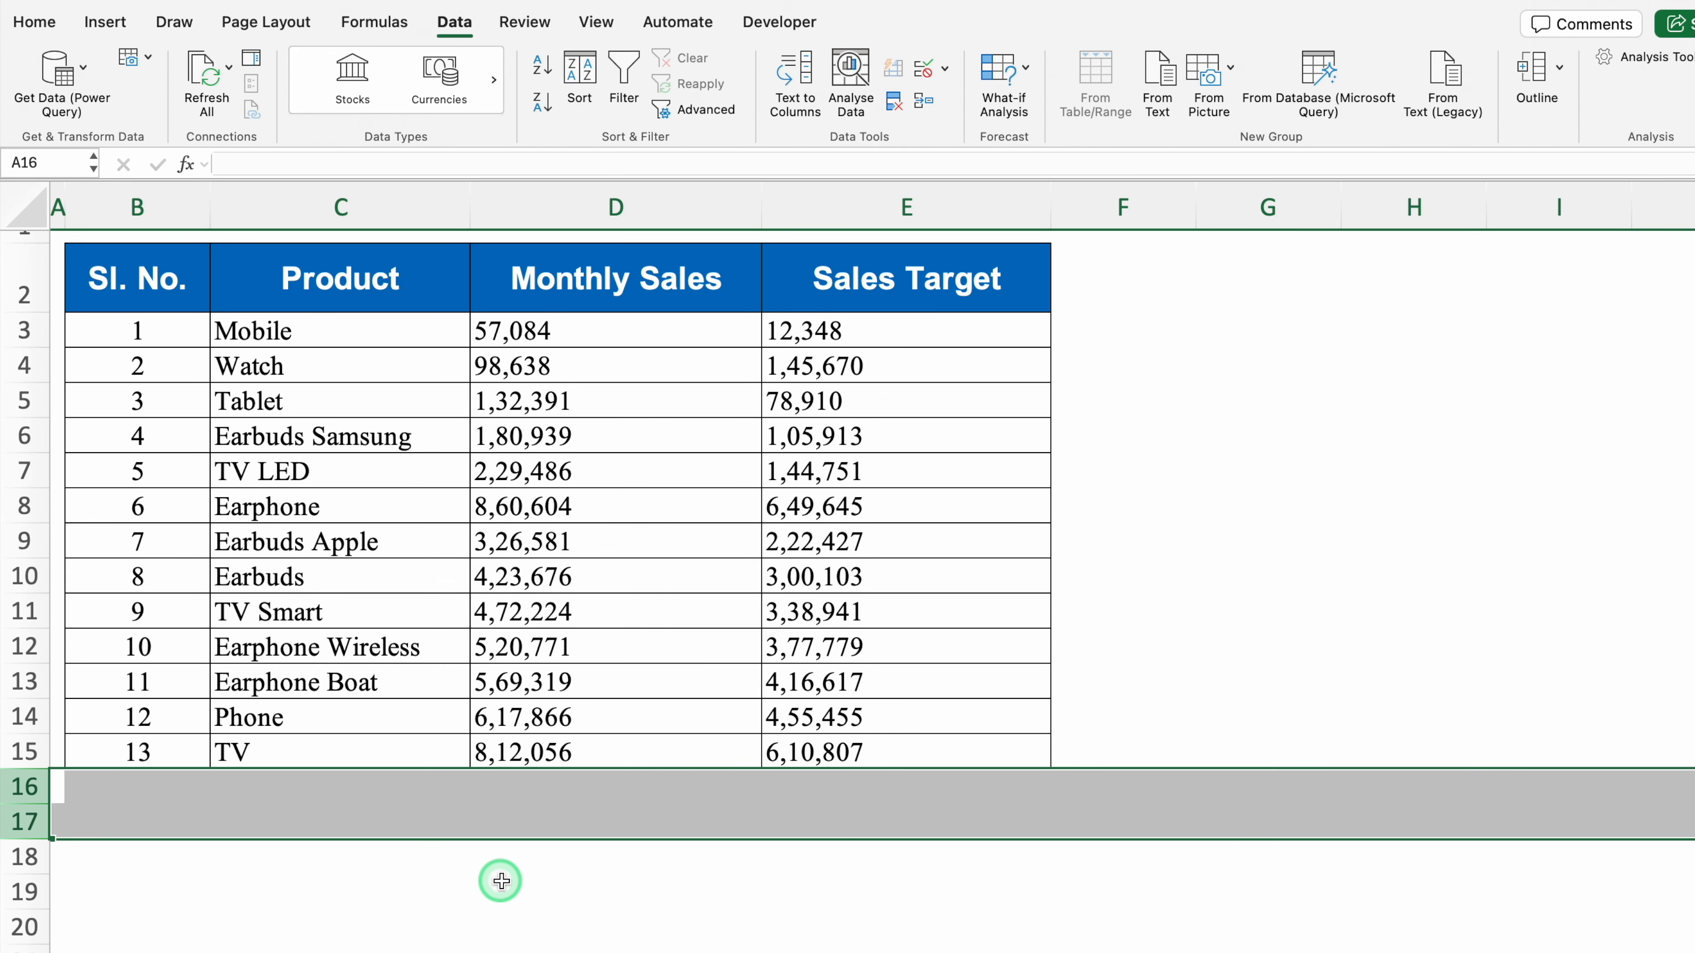
pyautogui.click(506, 881)
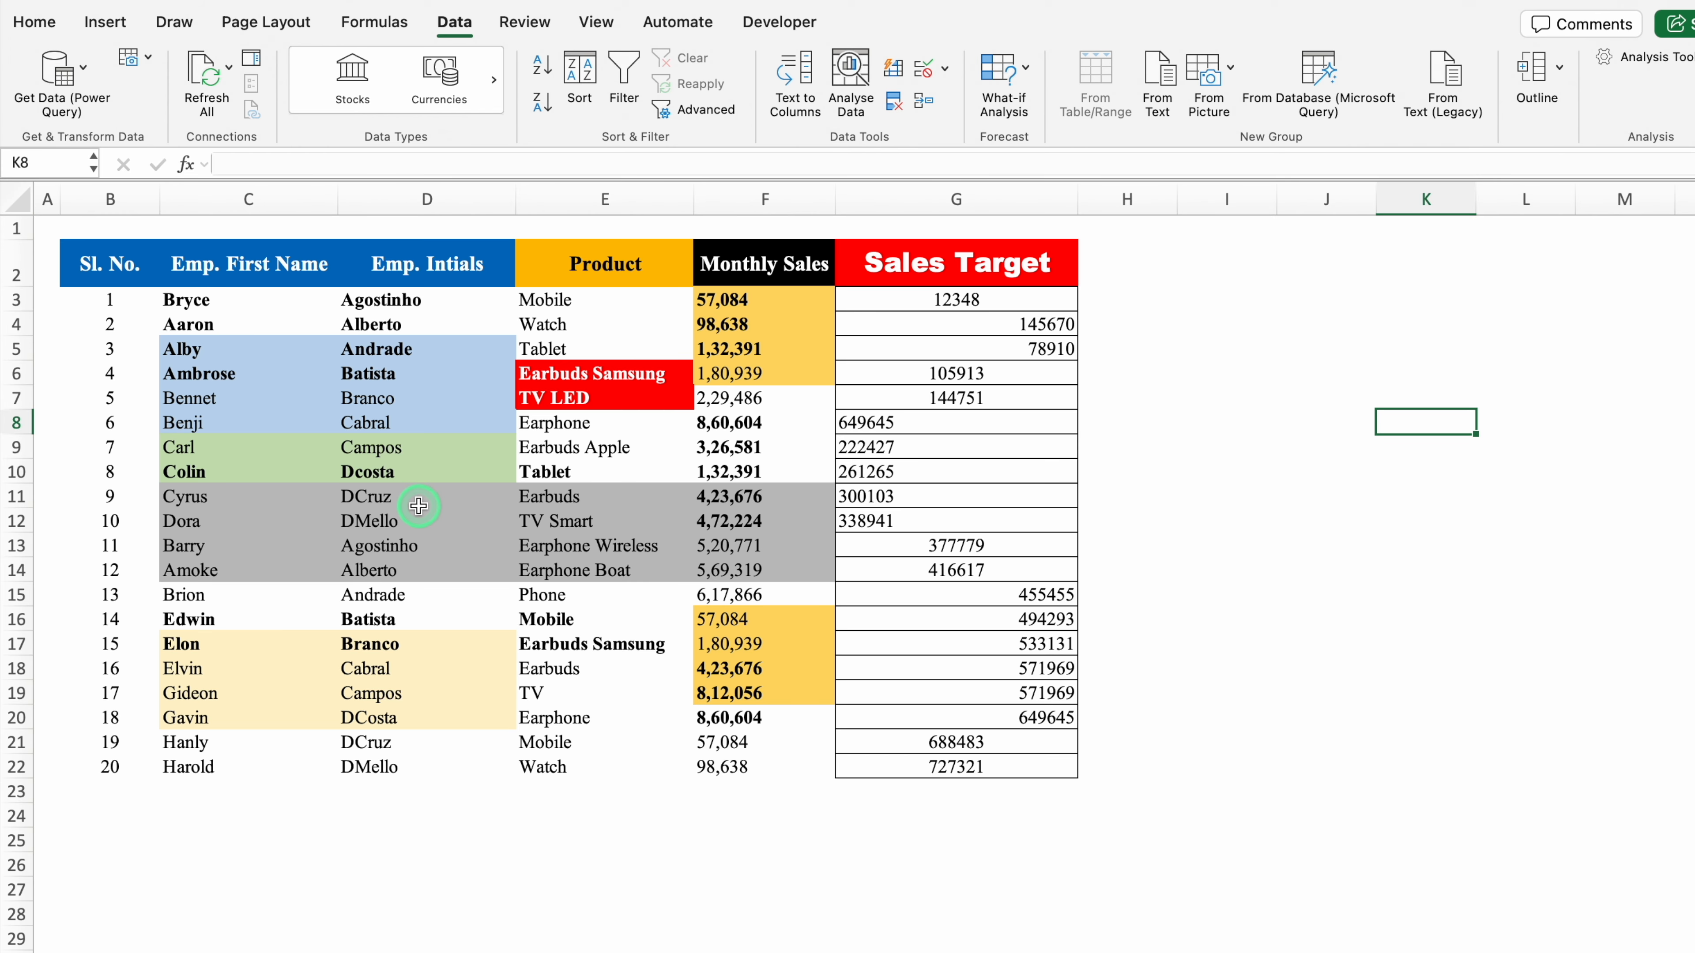
# Step: Clear all formats from the entire employee sales data range and apply borders to all its cells
pyautogui.click(353, 423)
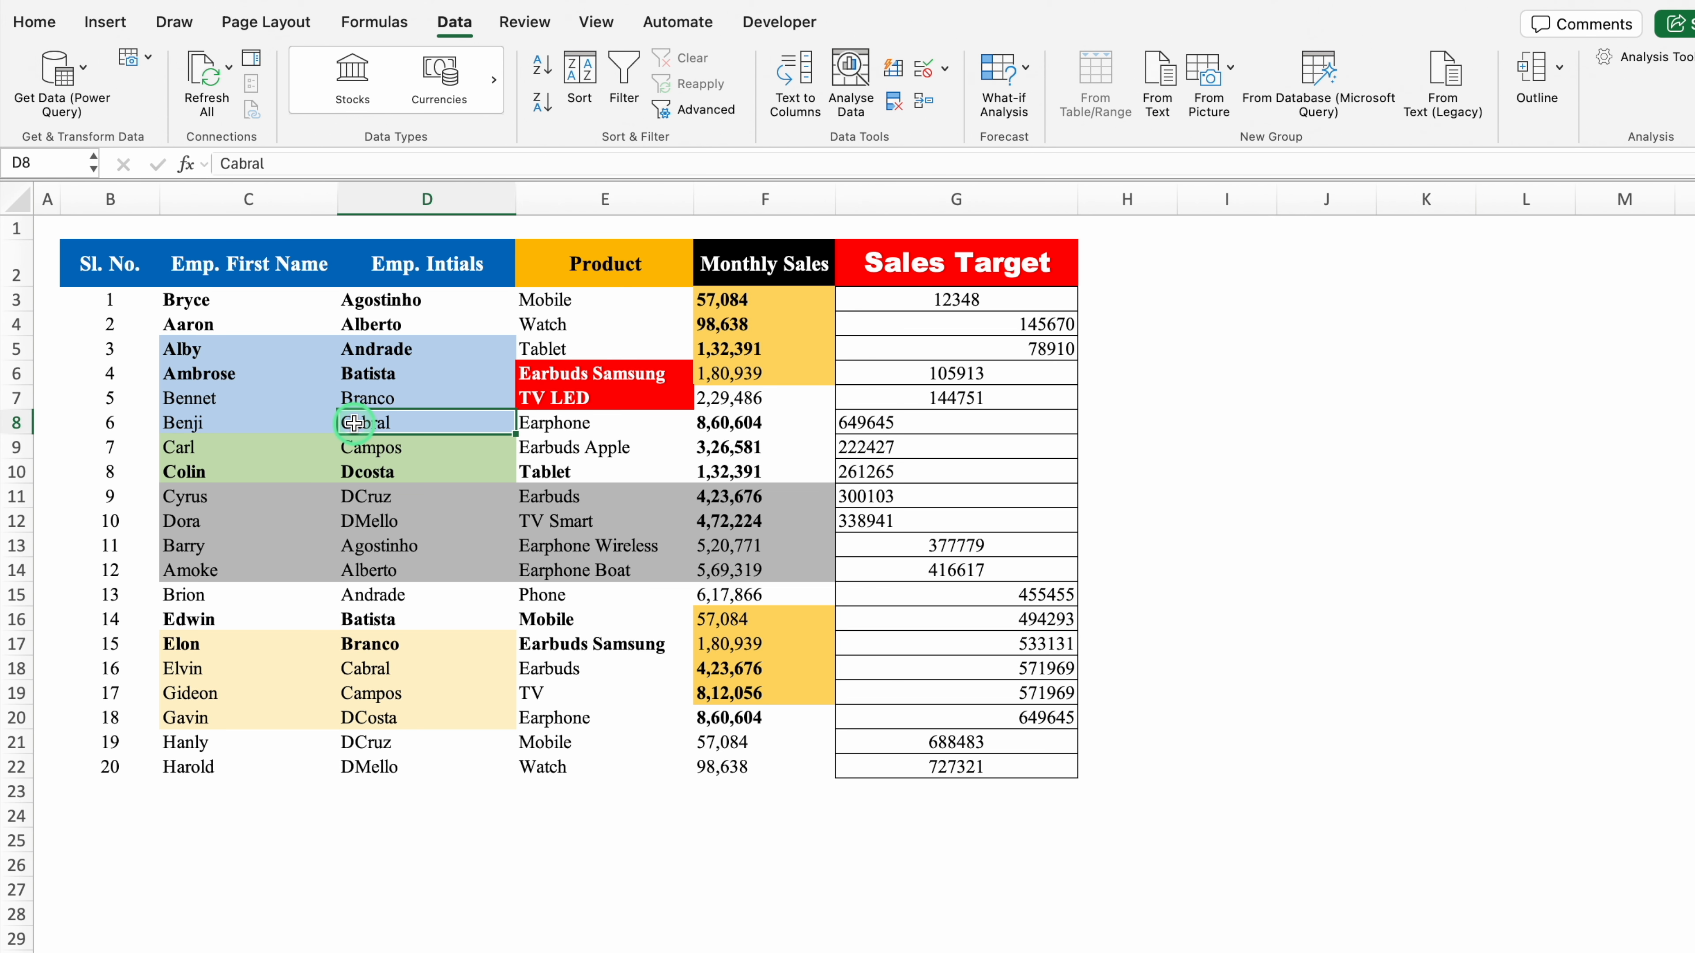
pyautogui.press('super+a')
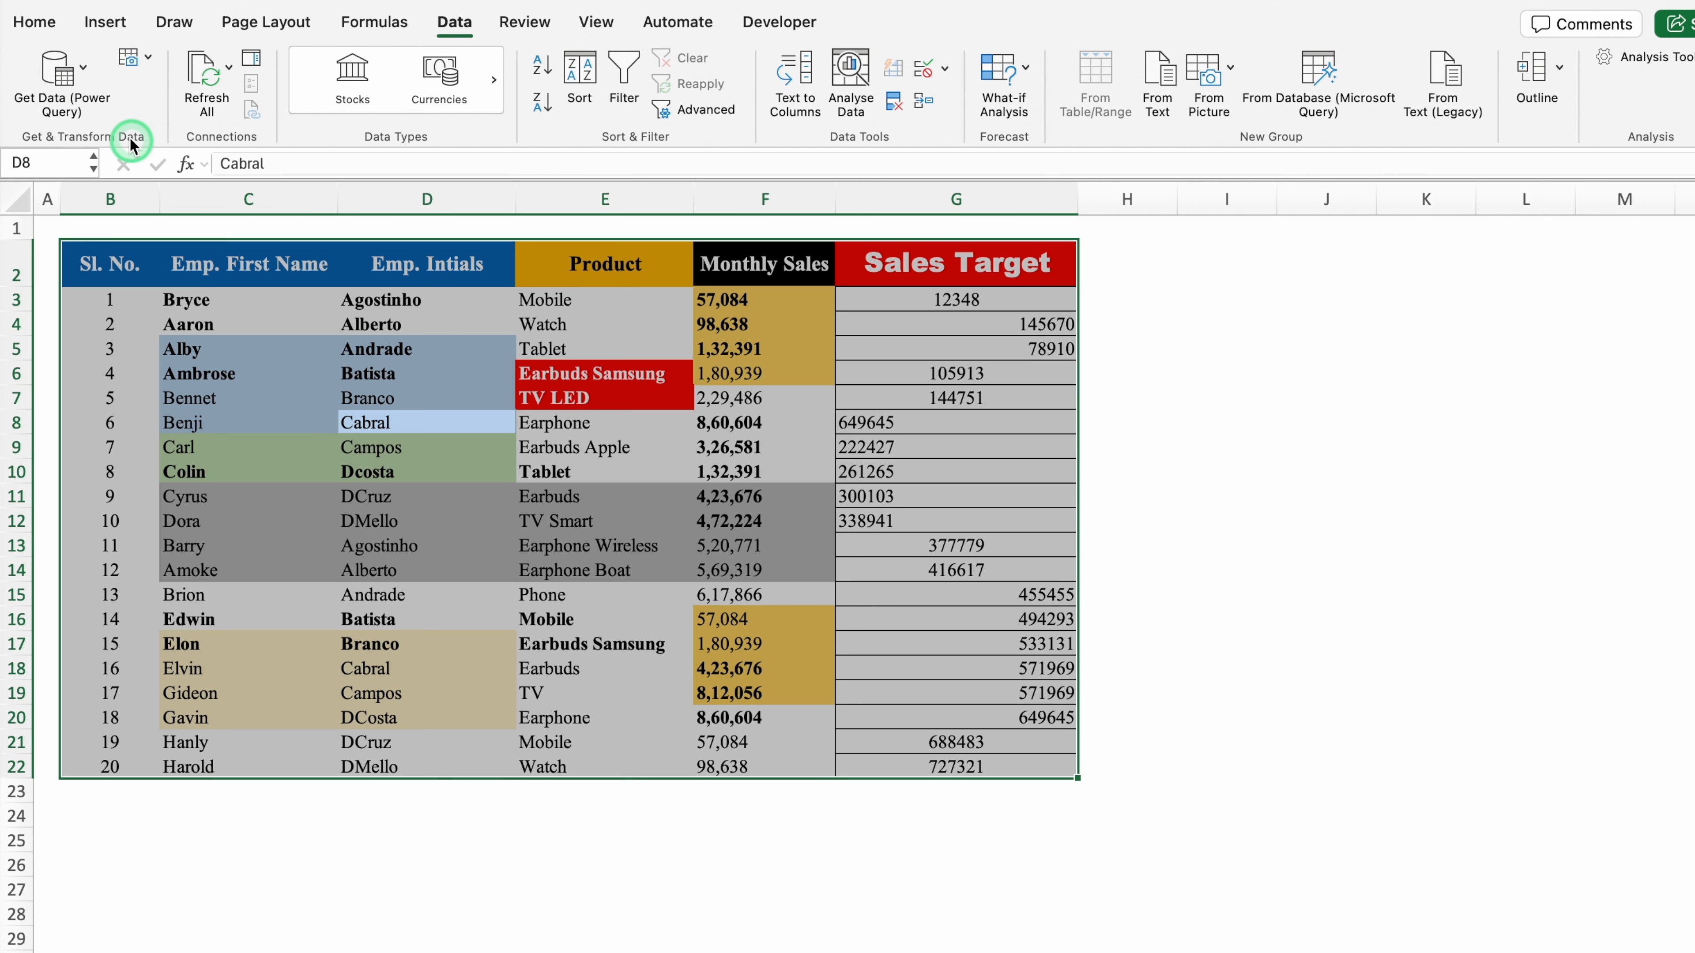
pyautogui.click(37, 28)
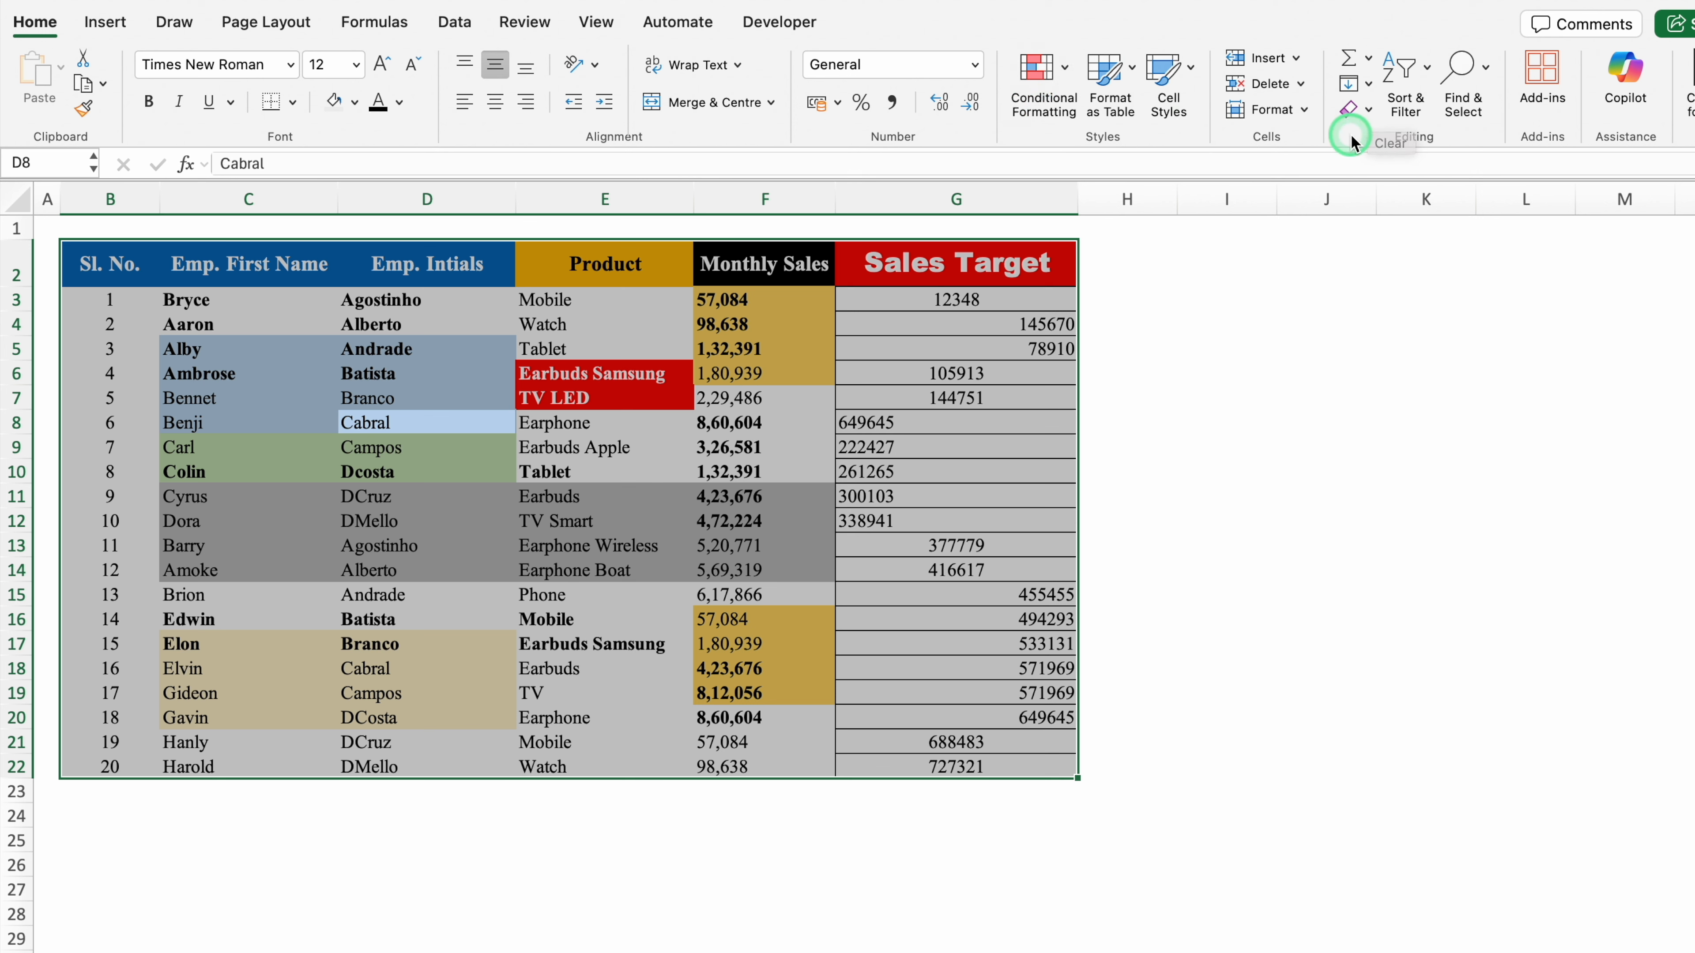
pyautogui.click(1368, 110)
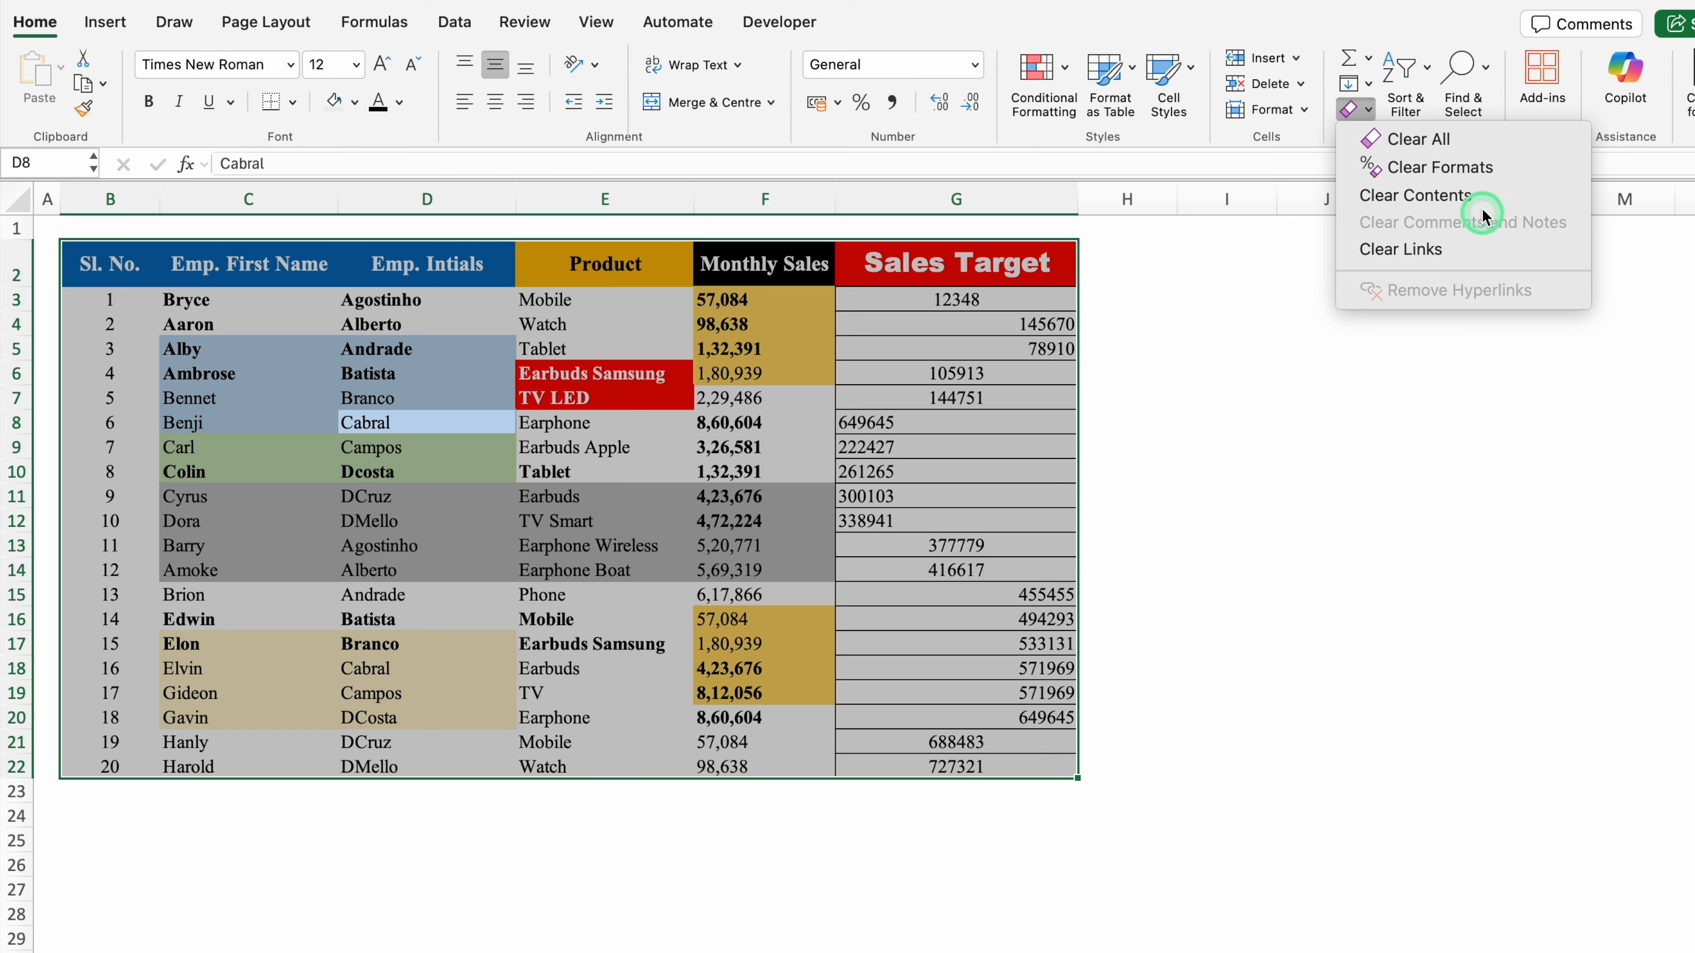
pyautogui.click(1474, 172)
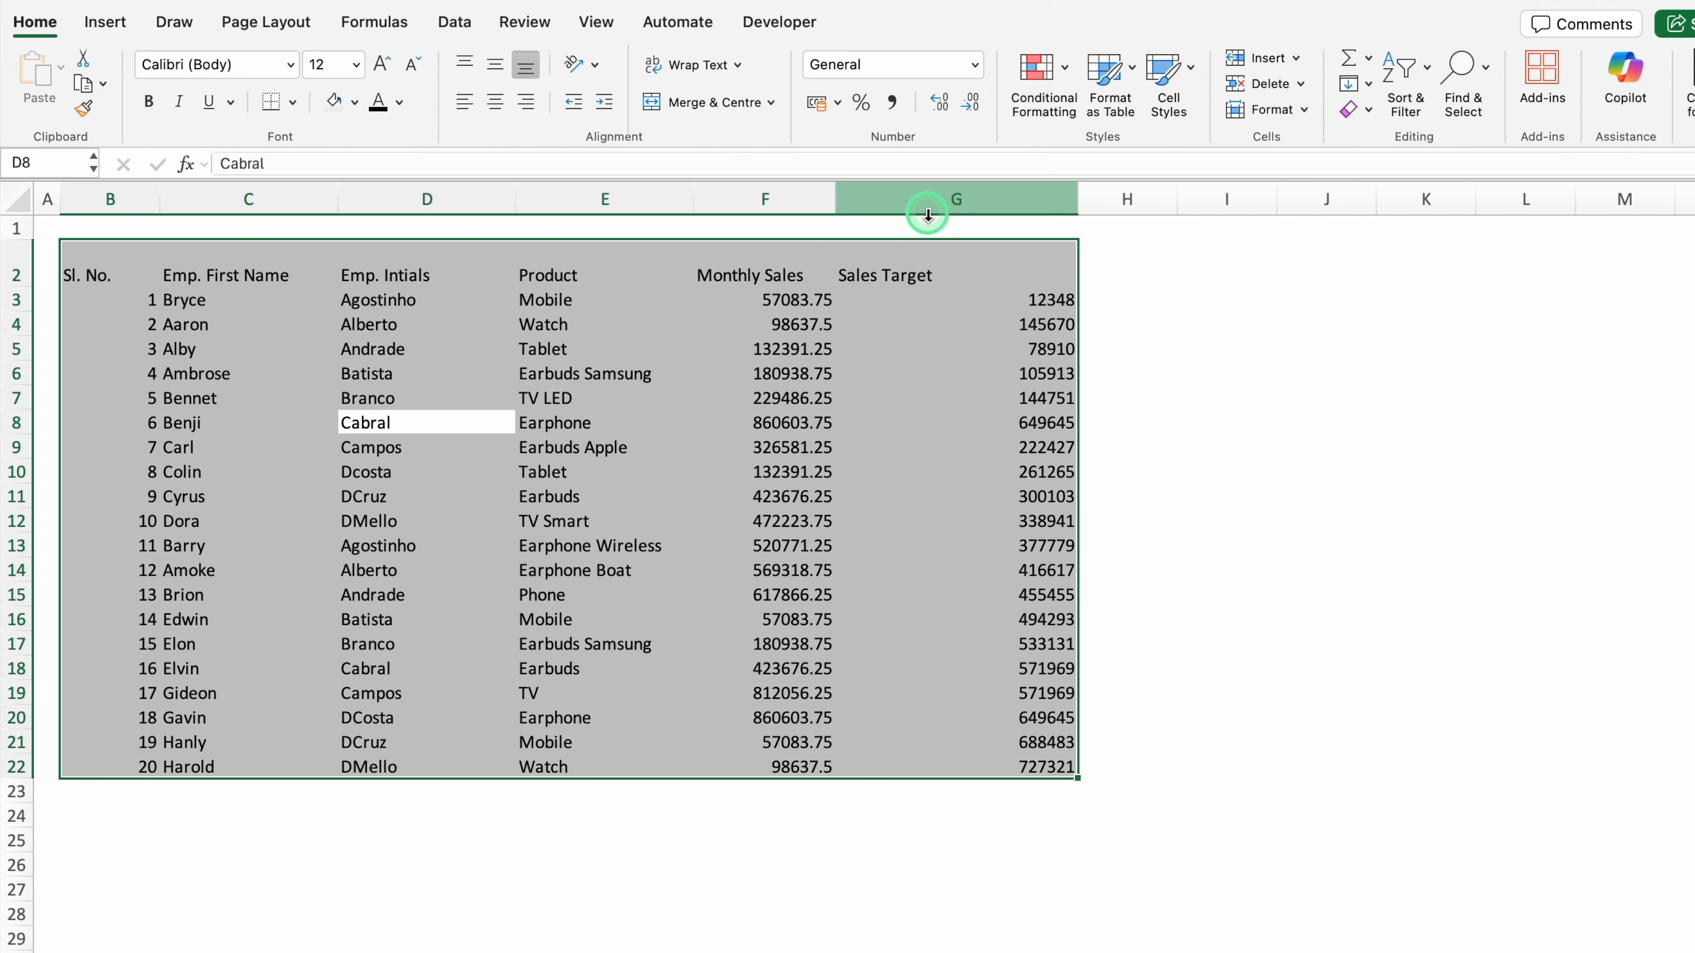
pyautogui.click(293, 102)
pyautogui.click(337, 316)
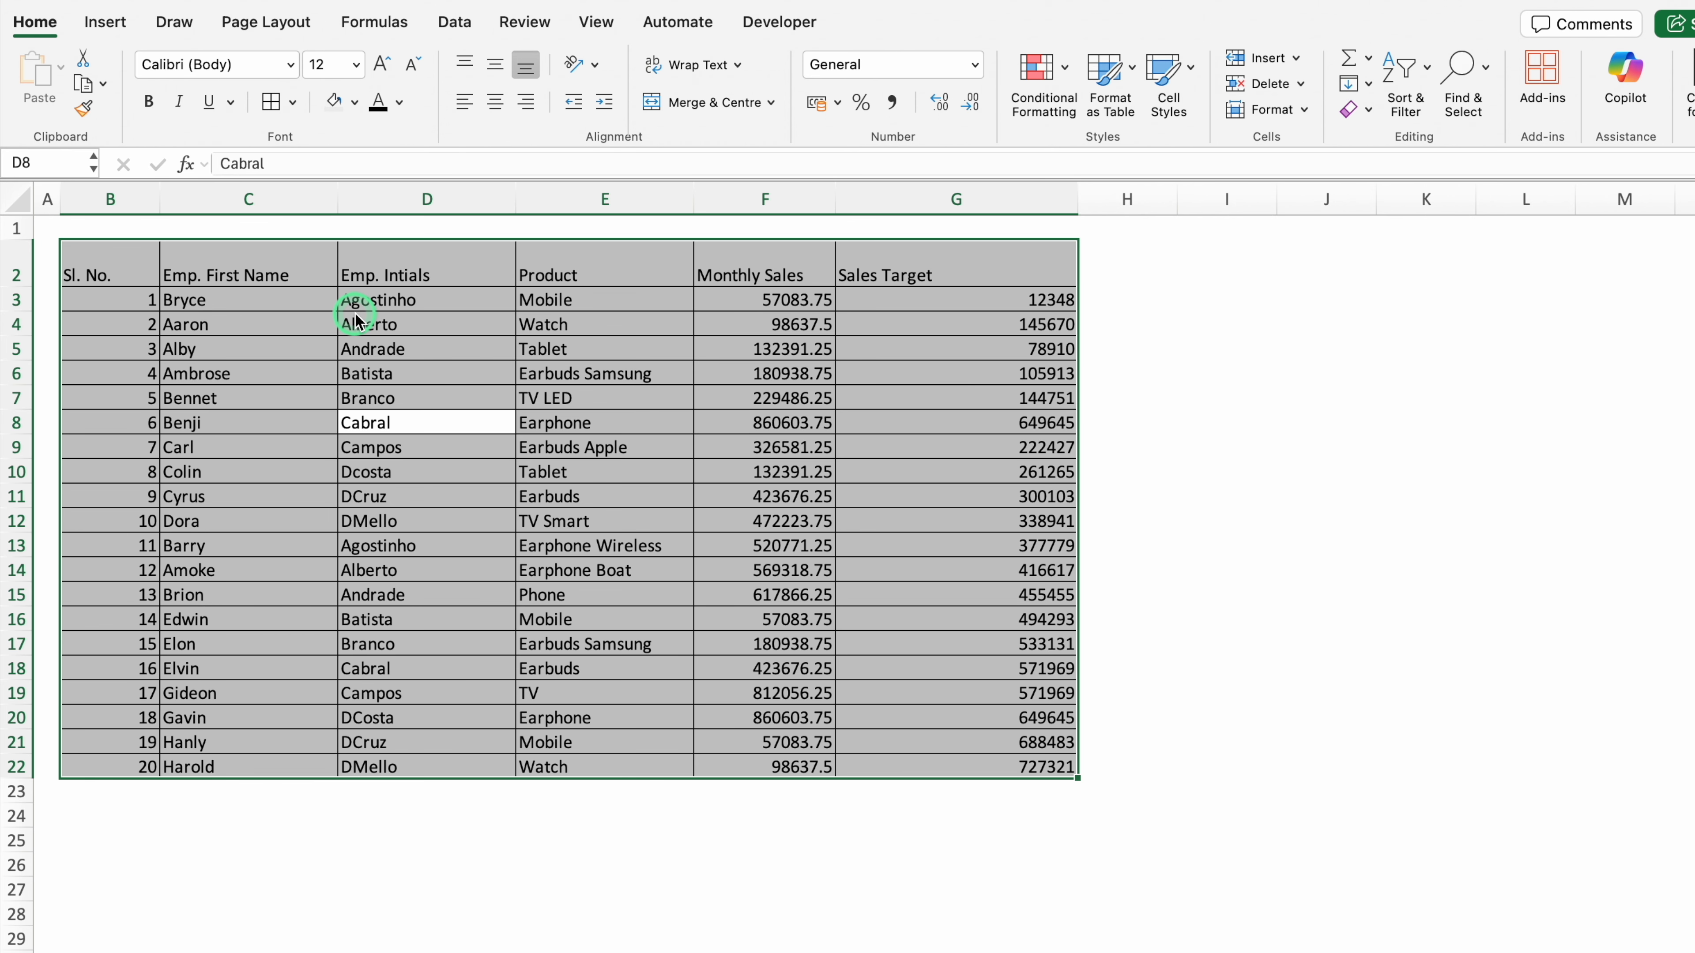
# Step: Convert the range B2:G22 into an Excel table with headers
pyautogui.hotkey('ctrl', 't')
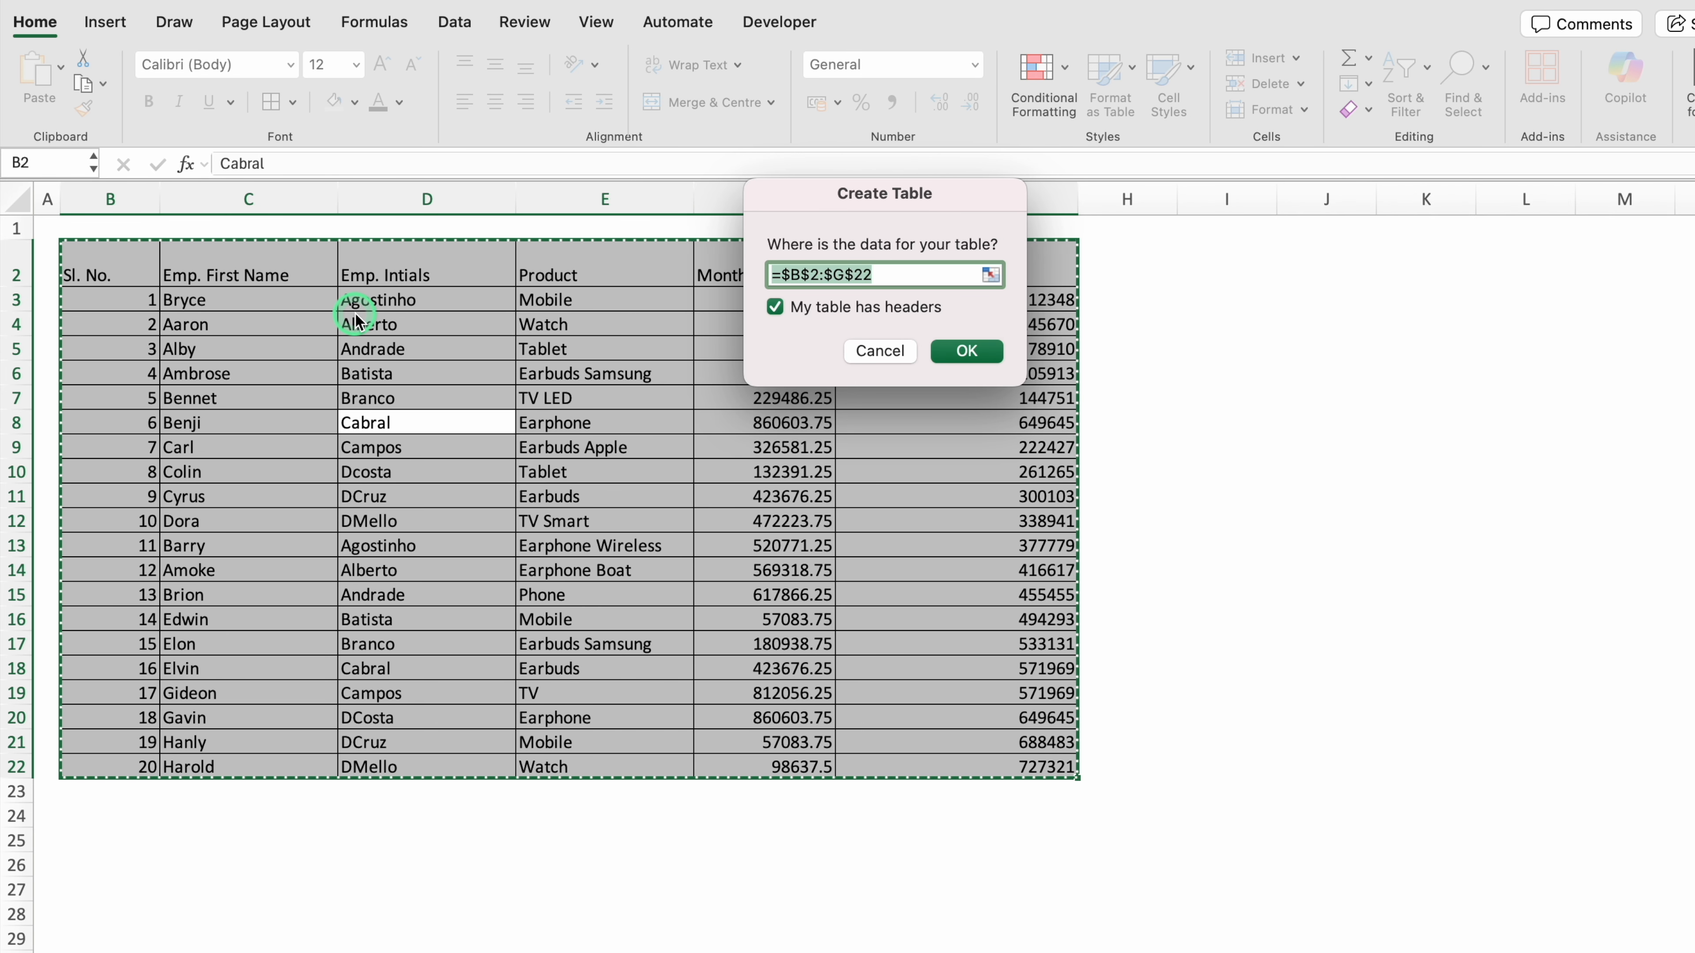
pyautogui.click(860, 217)
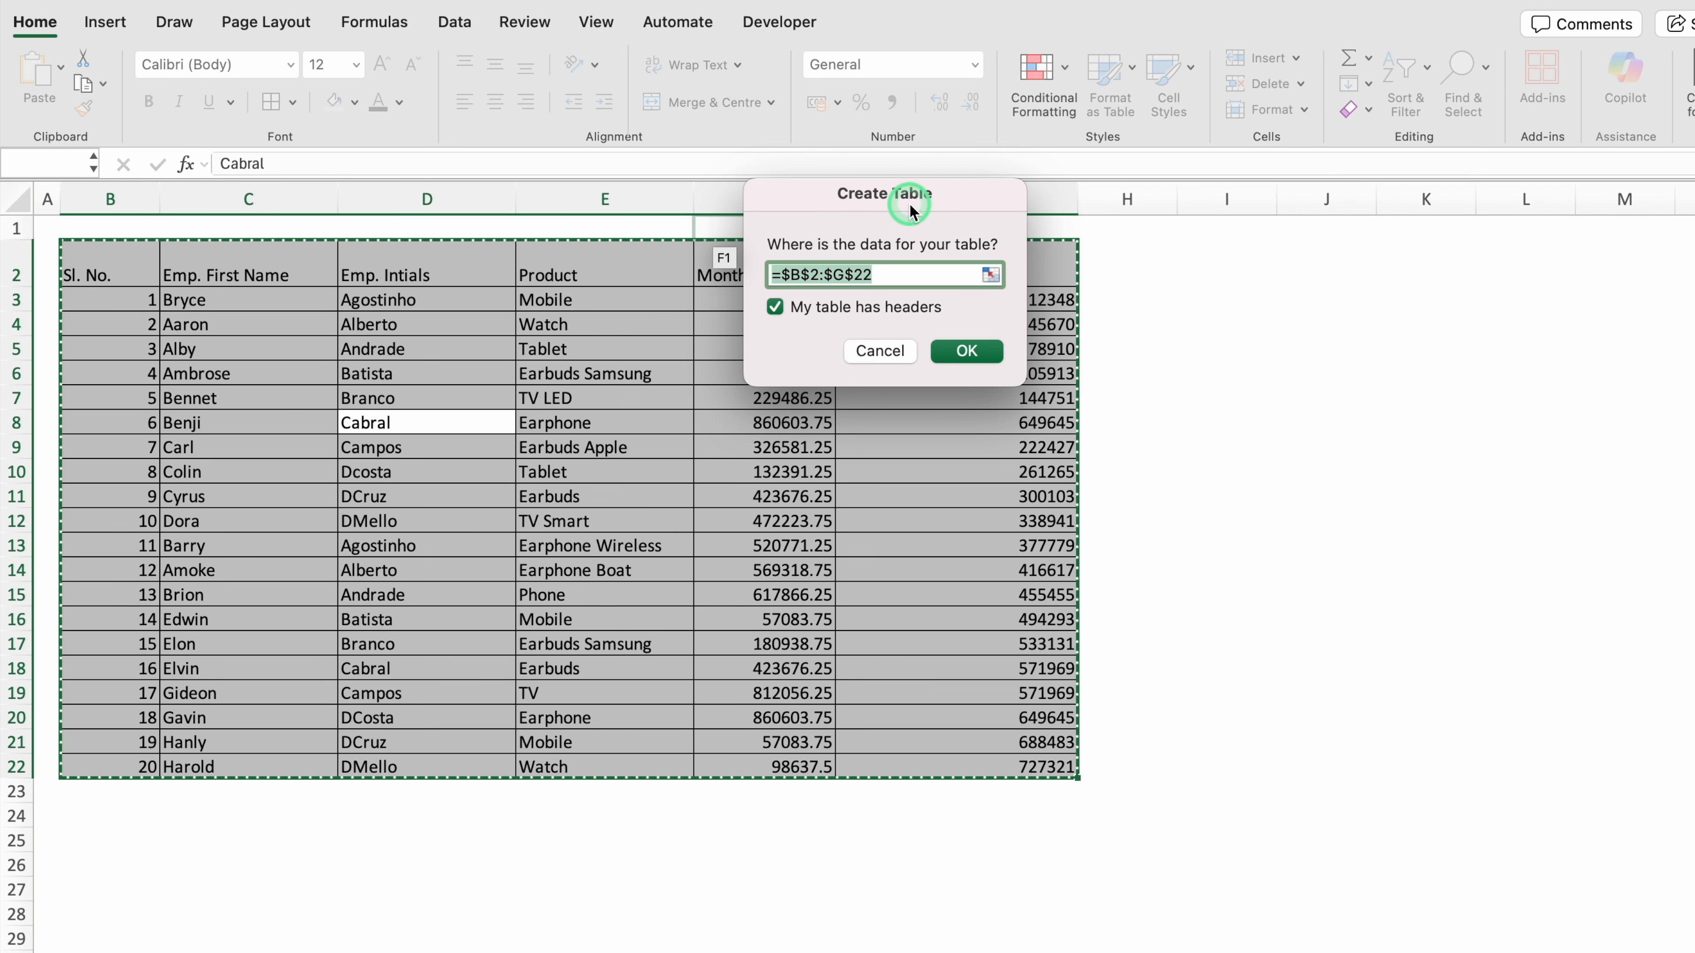
pyautogui.click(834, 324)
pyautogui.click(956, 352)
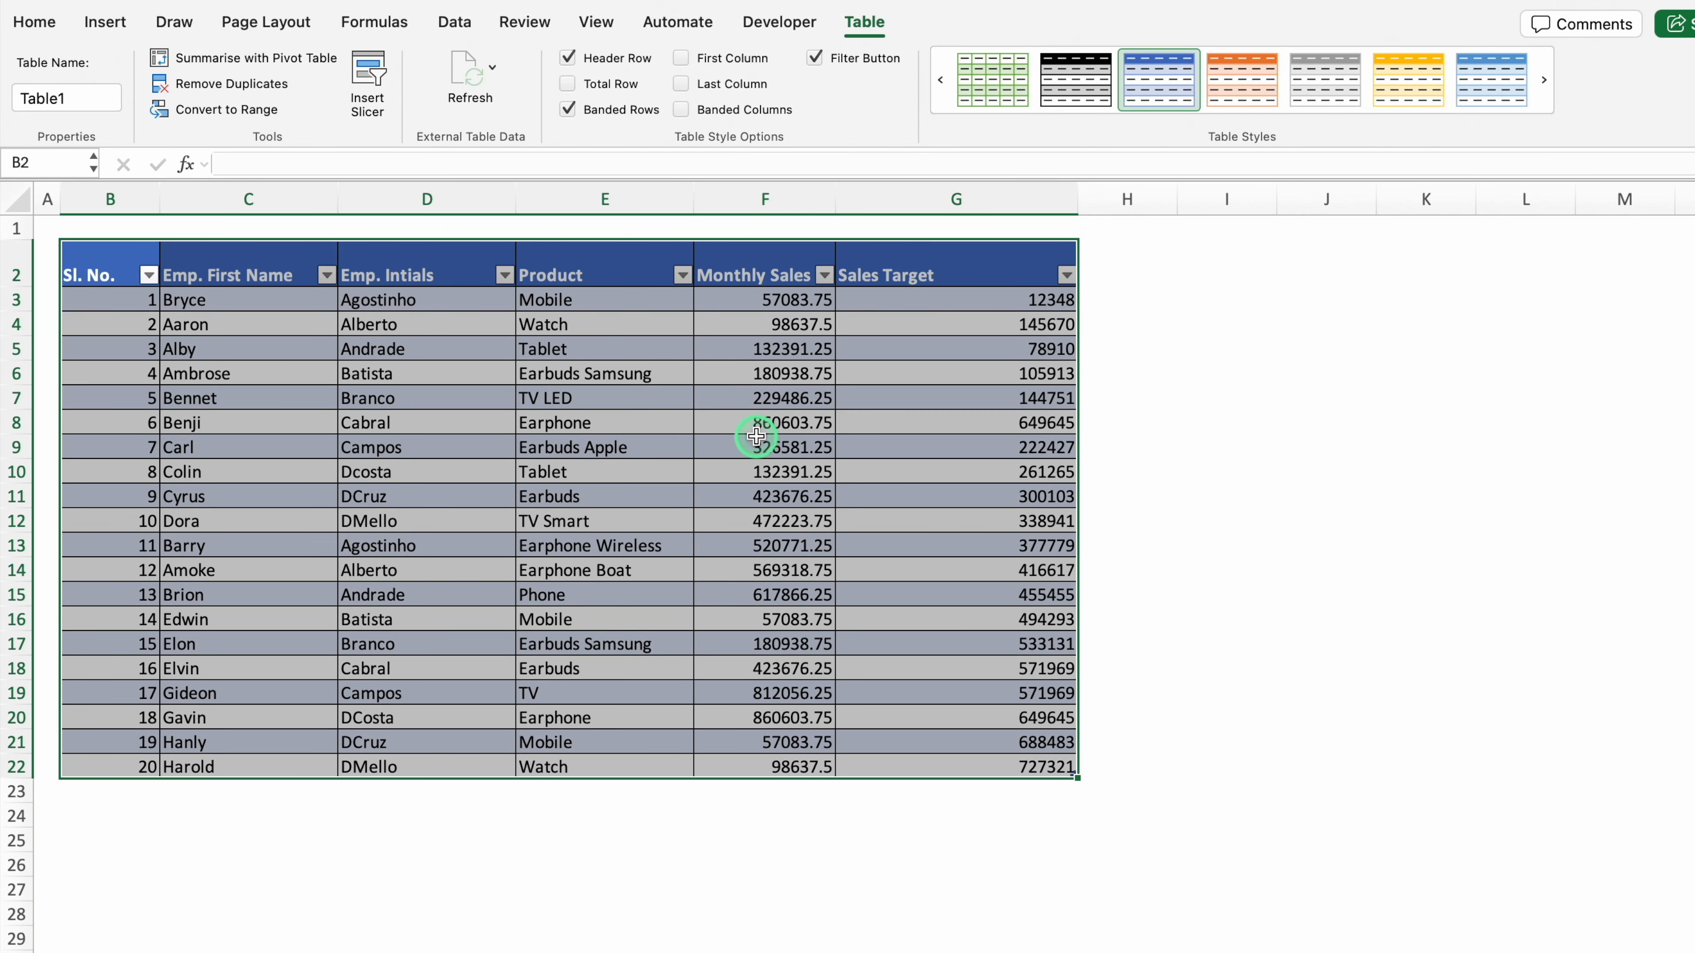
# Step: Middle-align the cell contents vertically across the entire worksheet
pyautogui.click(13, 200)
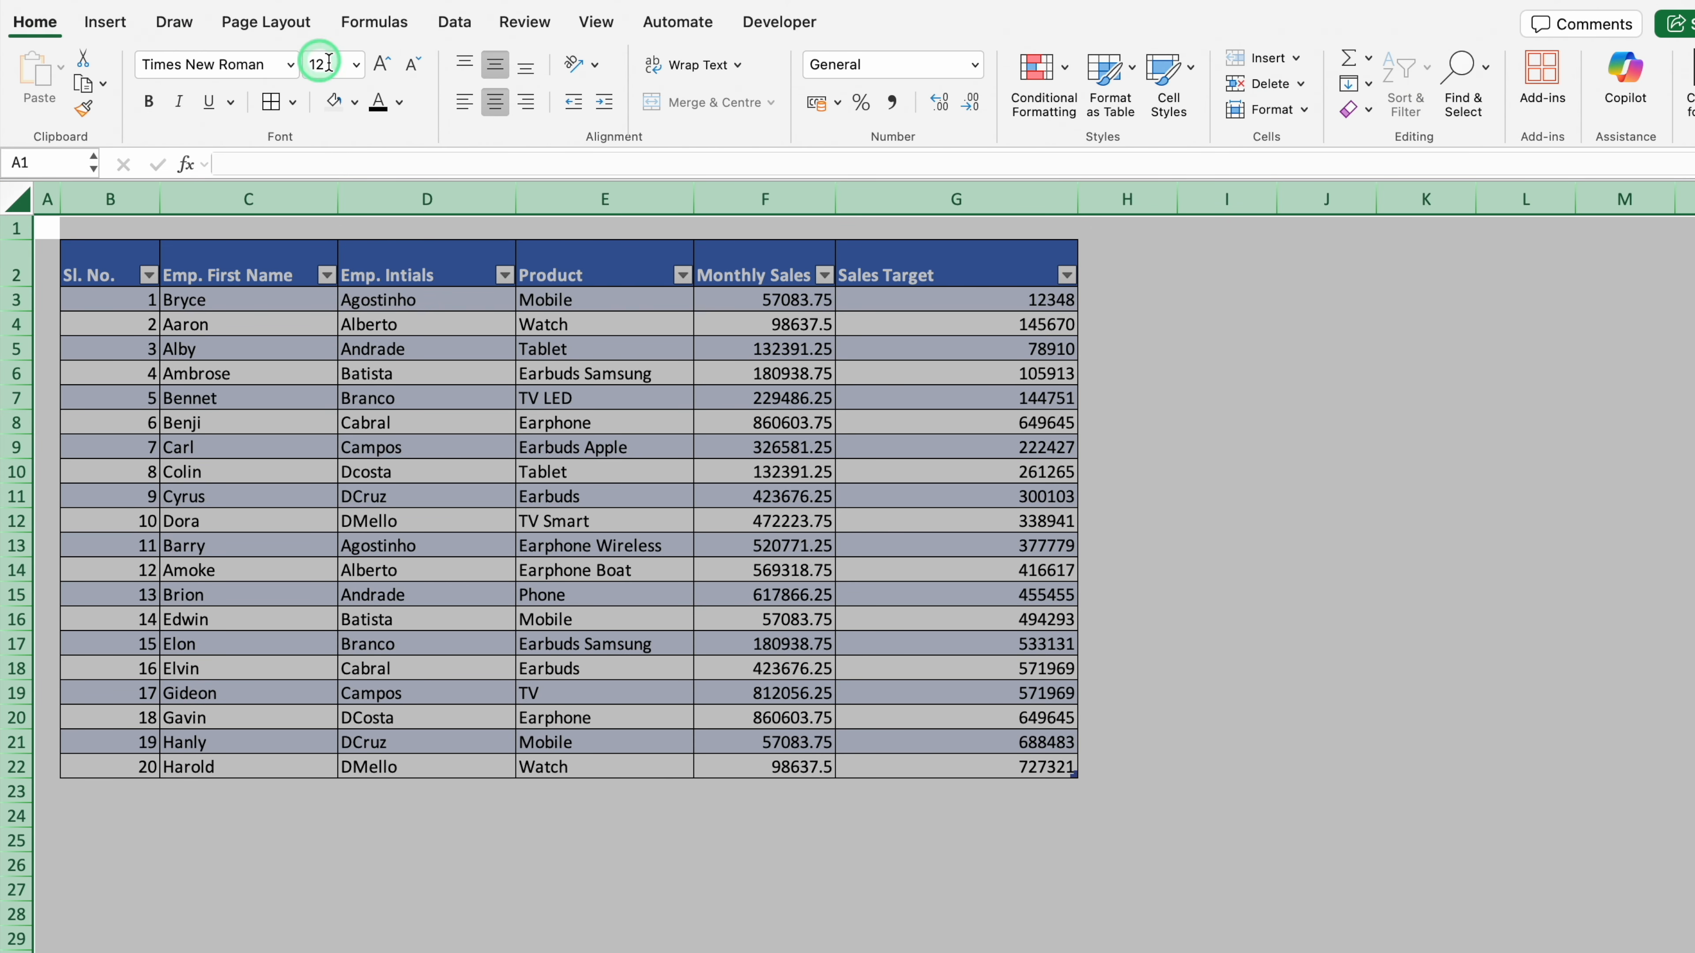
pyautogui.click(493, 67)
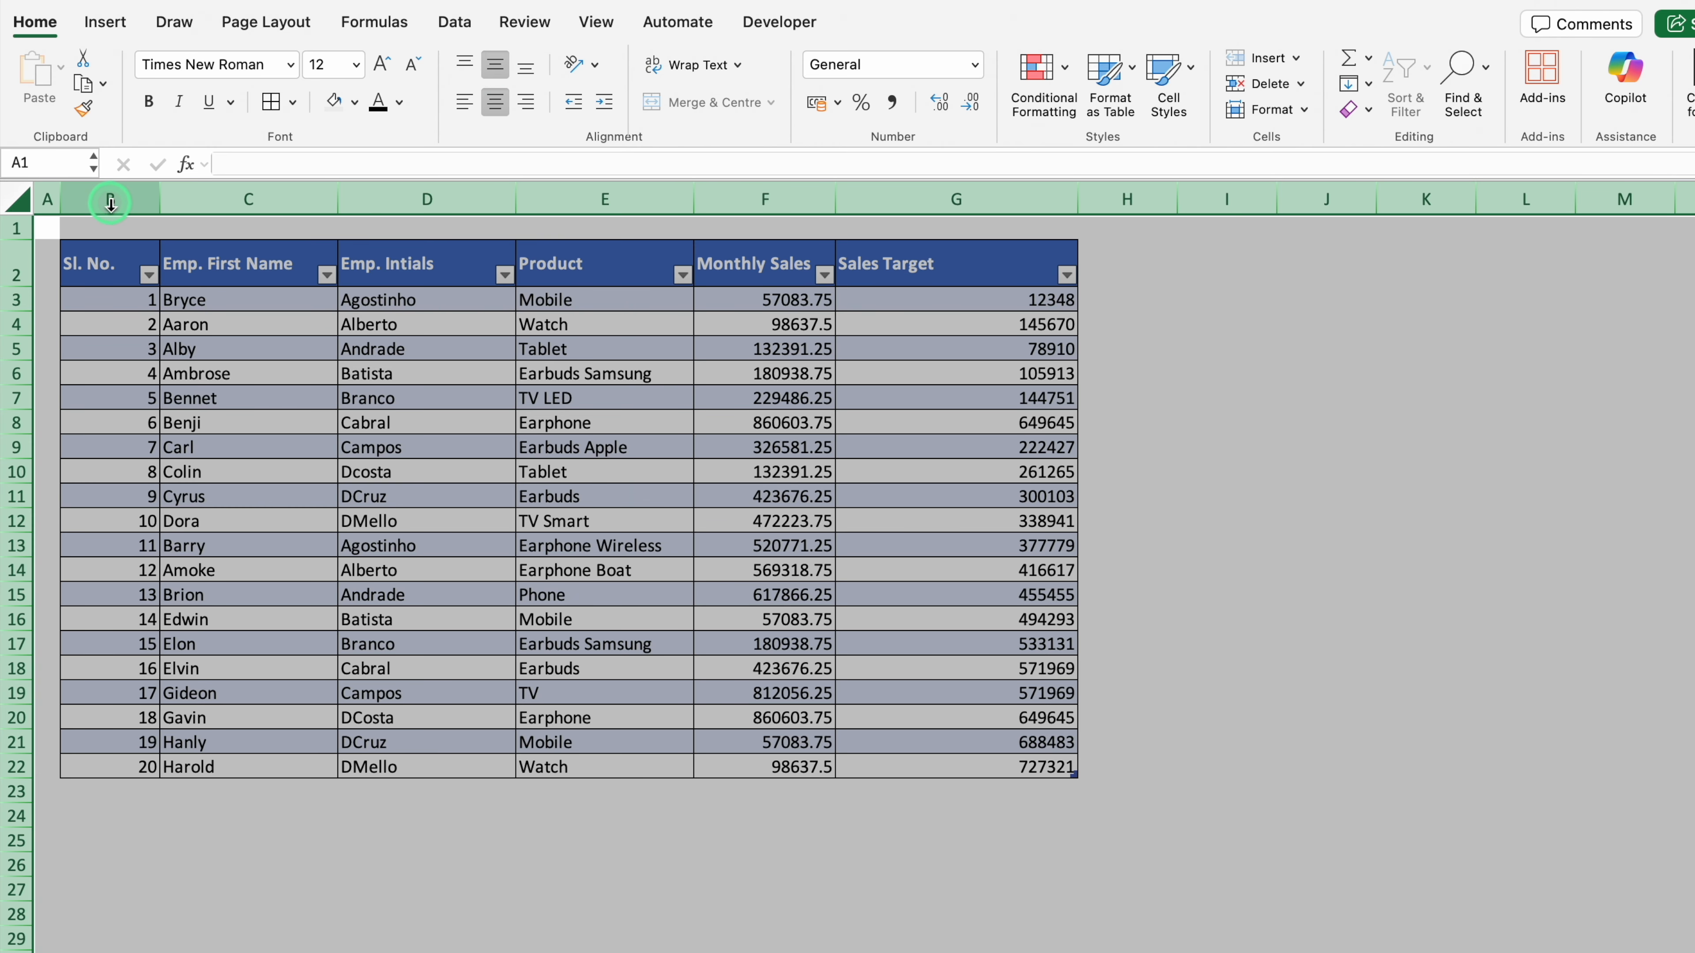
# Step: Centre the contents of the Sl. No., Monthly Sales and Sales Target columns horizontally
pyautogui.click(110, 199)
pyautogui.click(339, 132)
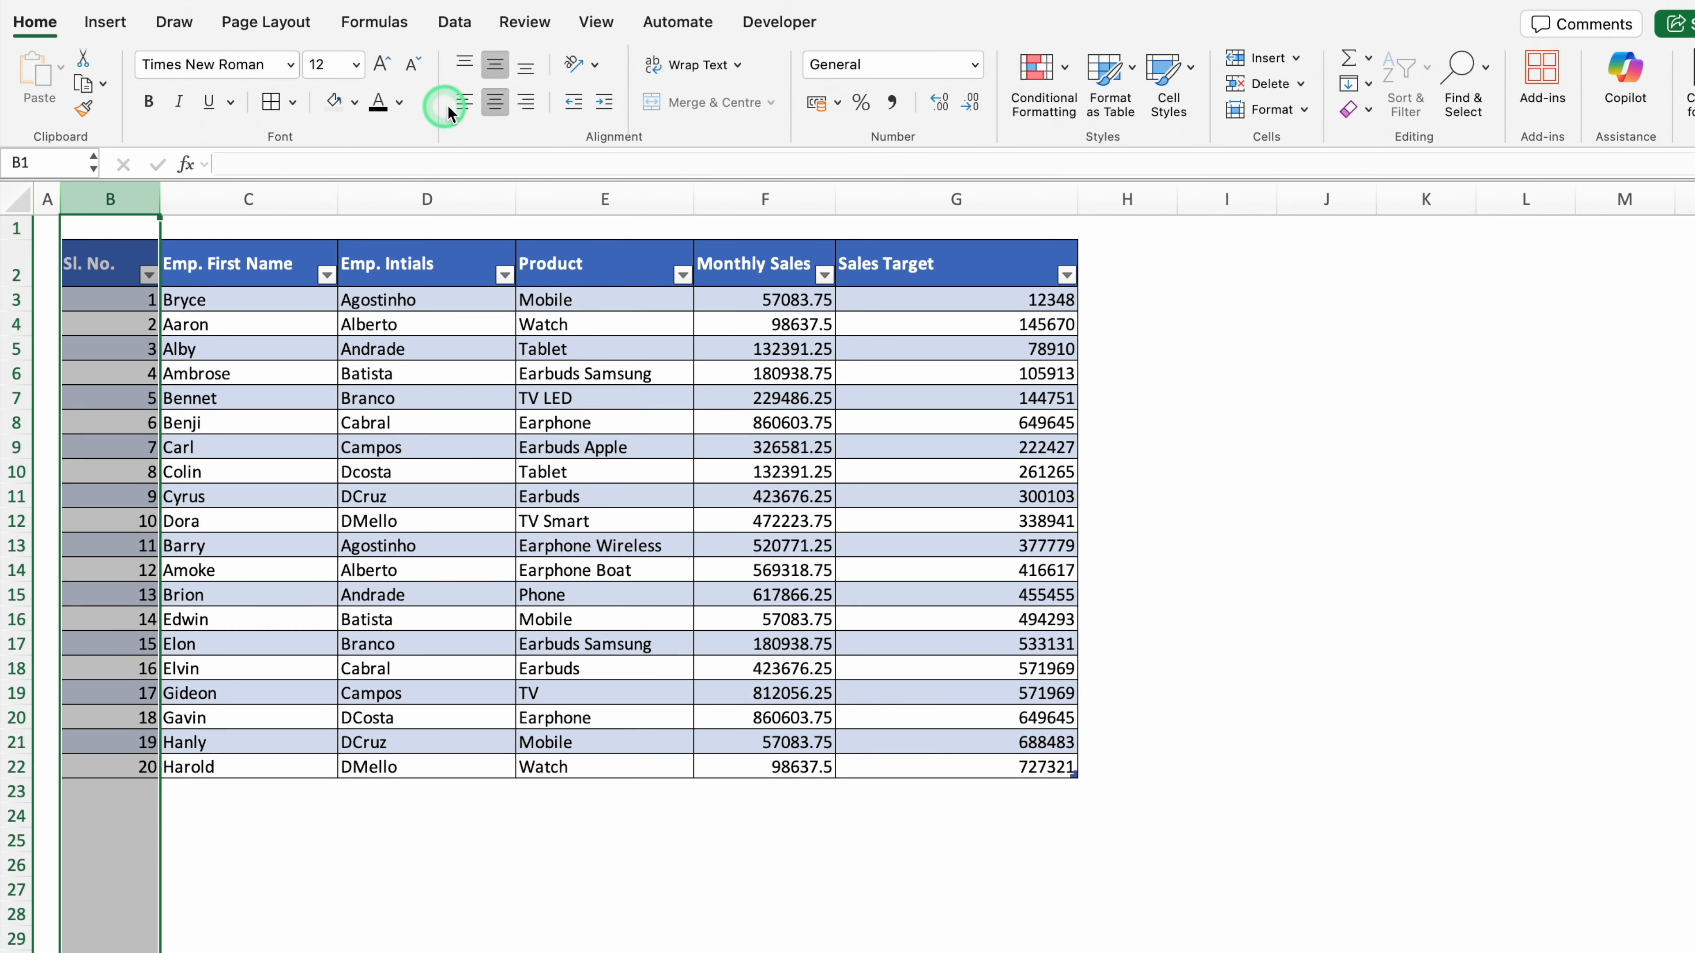
pyautogui.click(497, 103)
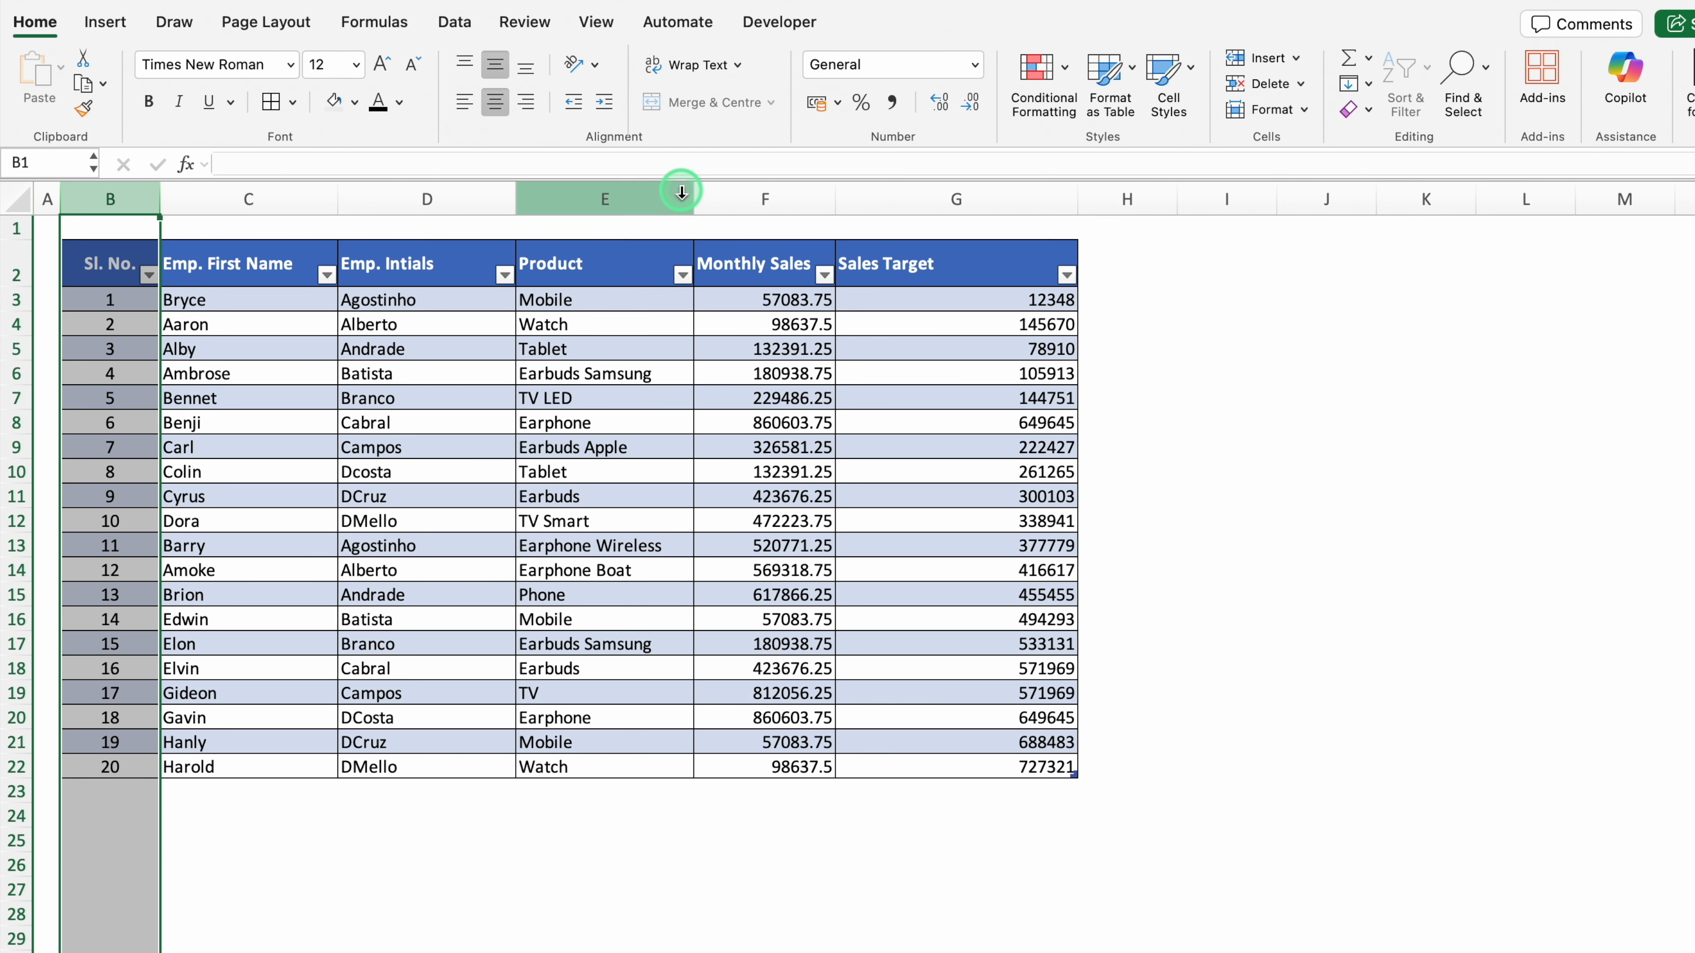
pyautogui.click(751, 195)
pyautogui.moveTo(751, 195); pyautogui.dragTo(911, 207)
pyautogui.click(496, 103)
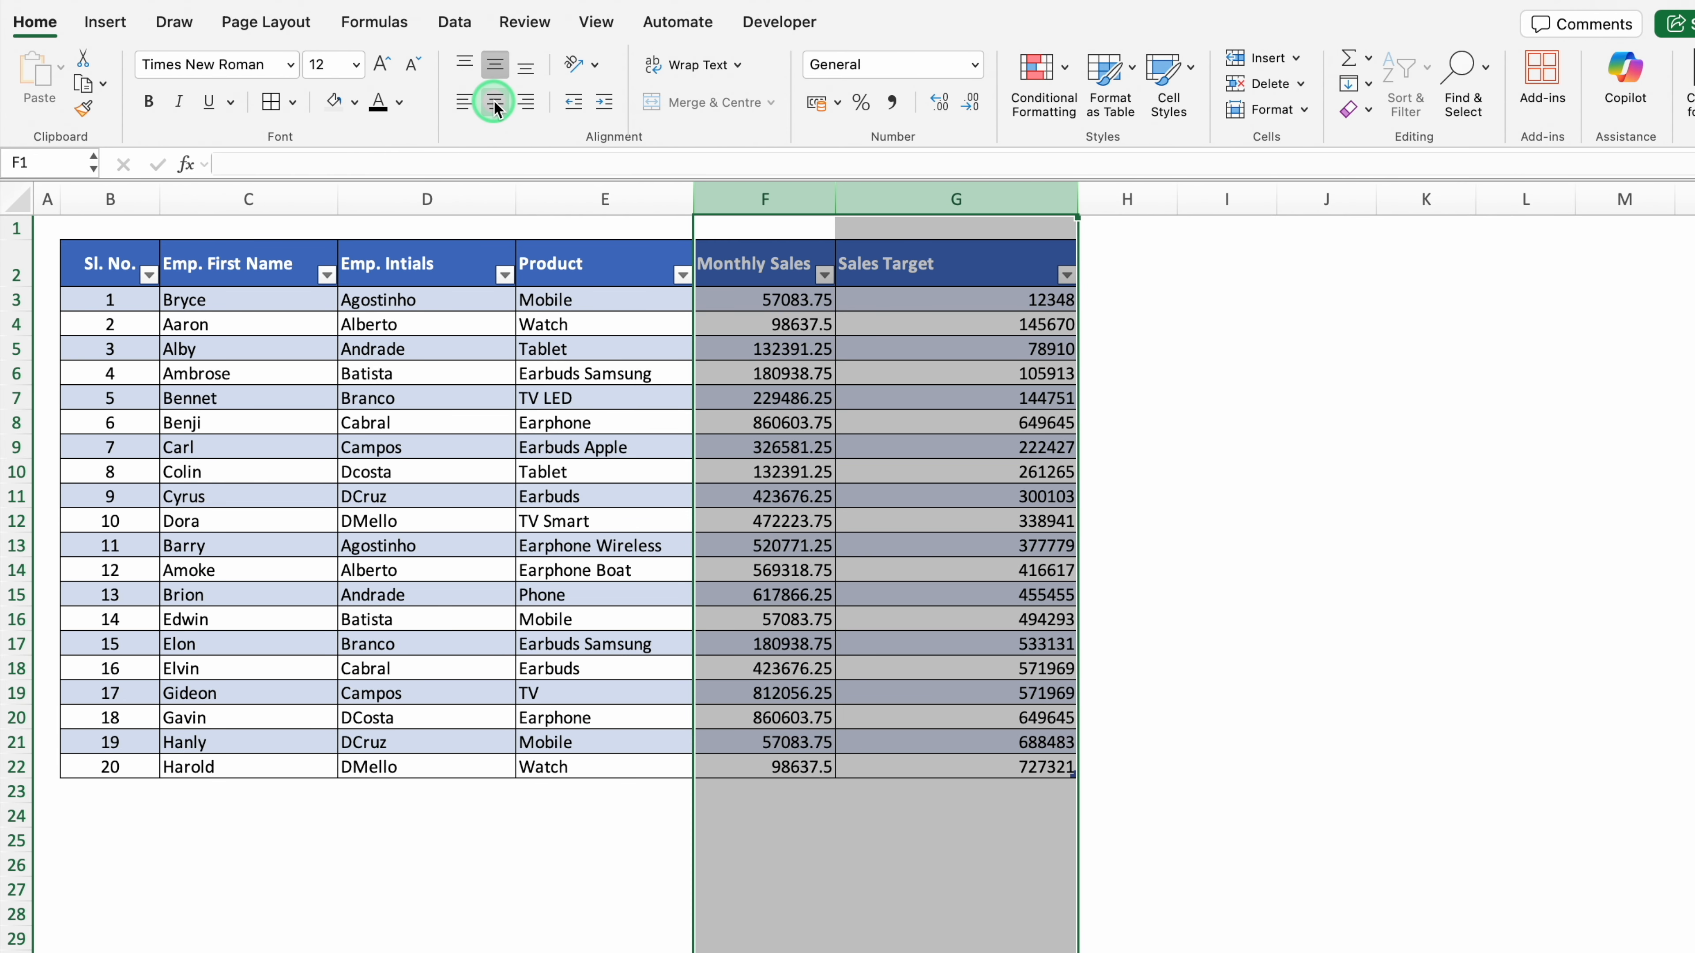
pyautogui.click(1235, 500)
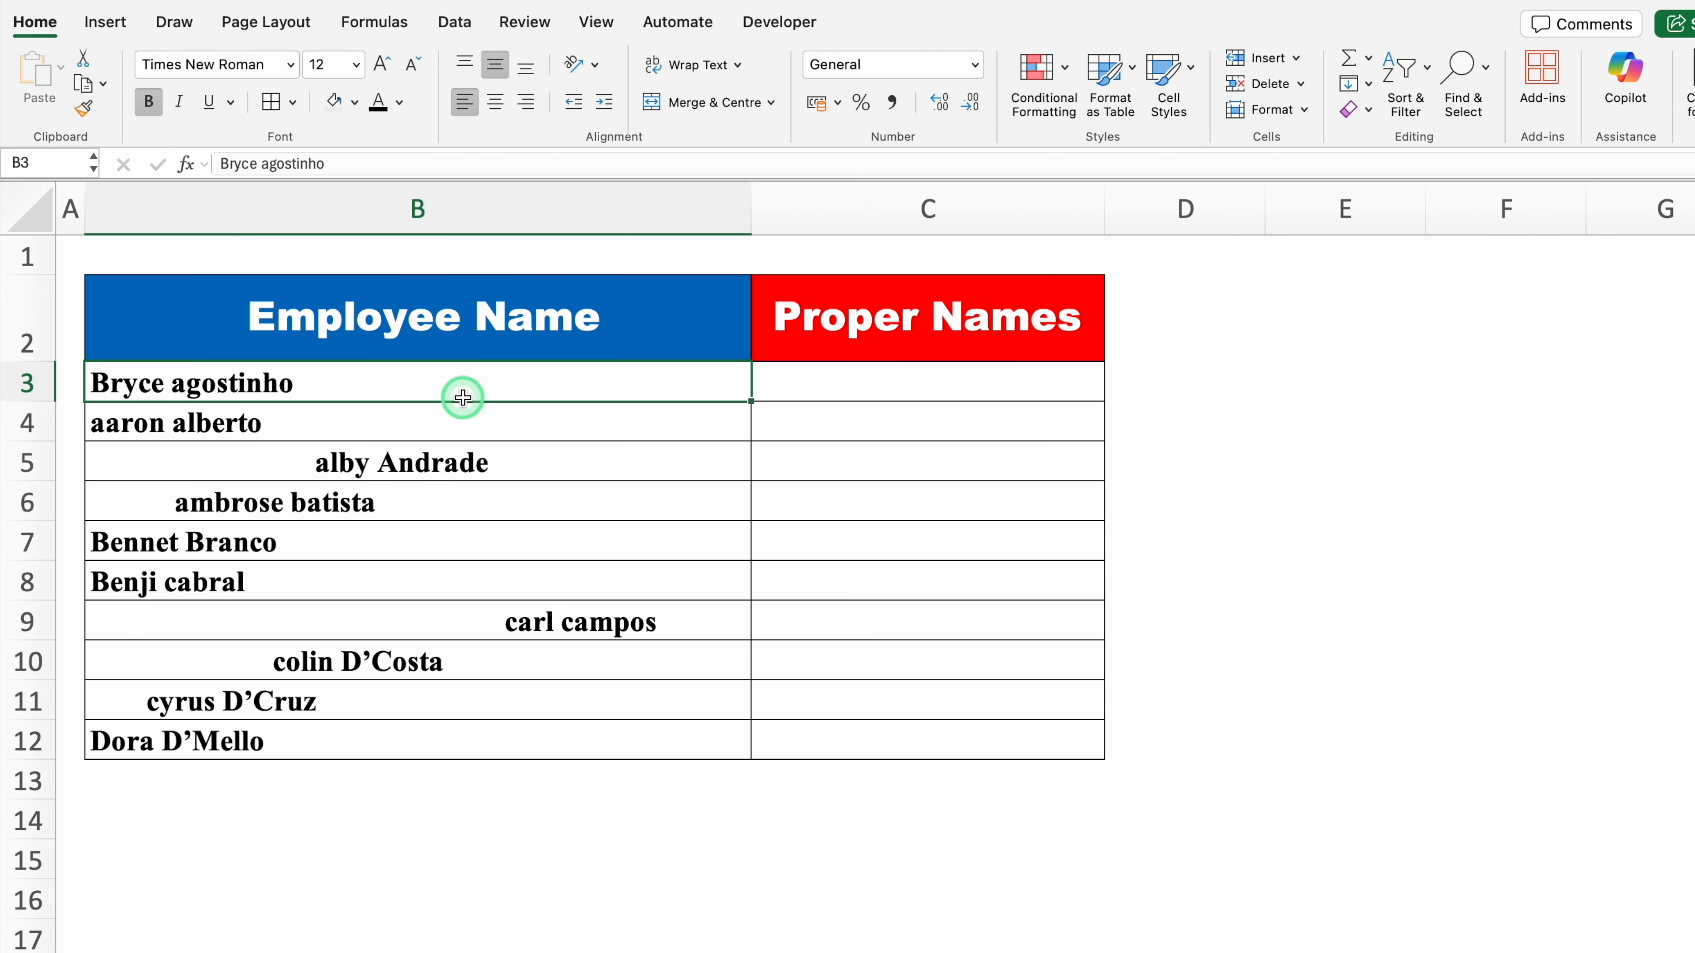
pyautogui.click(460, 421)
pyautogui.click(470, 448)
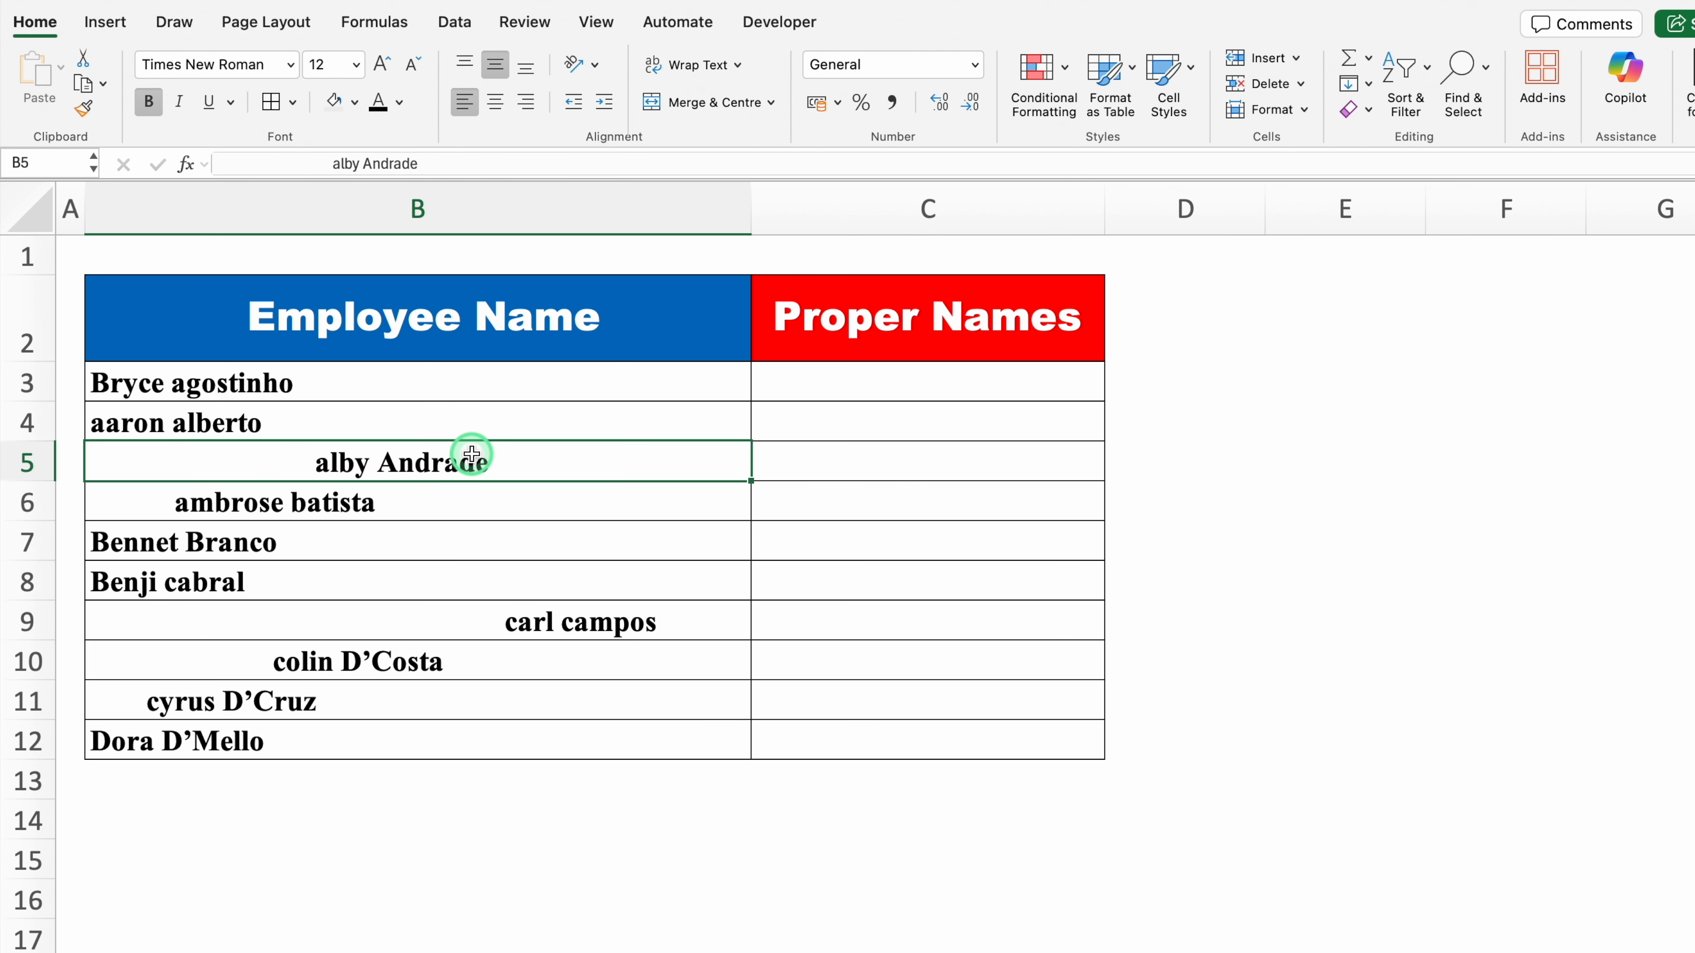
pyautogui.click(459, 388)
pyautogui.click(462, 416)
pyautogui.click(470, 453)
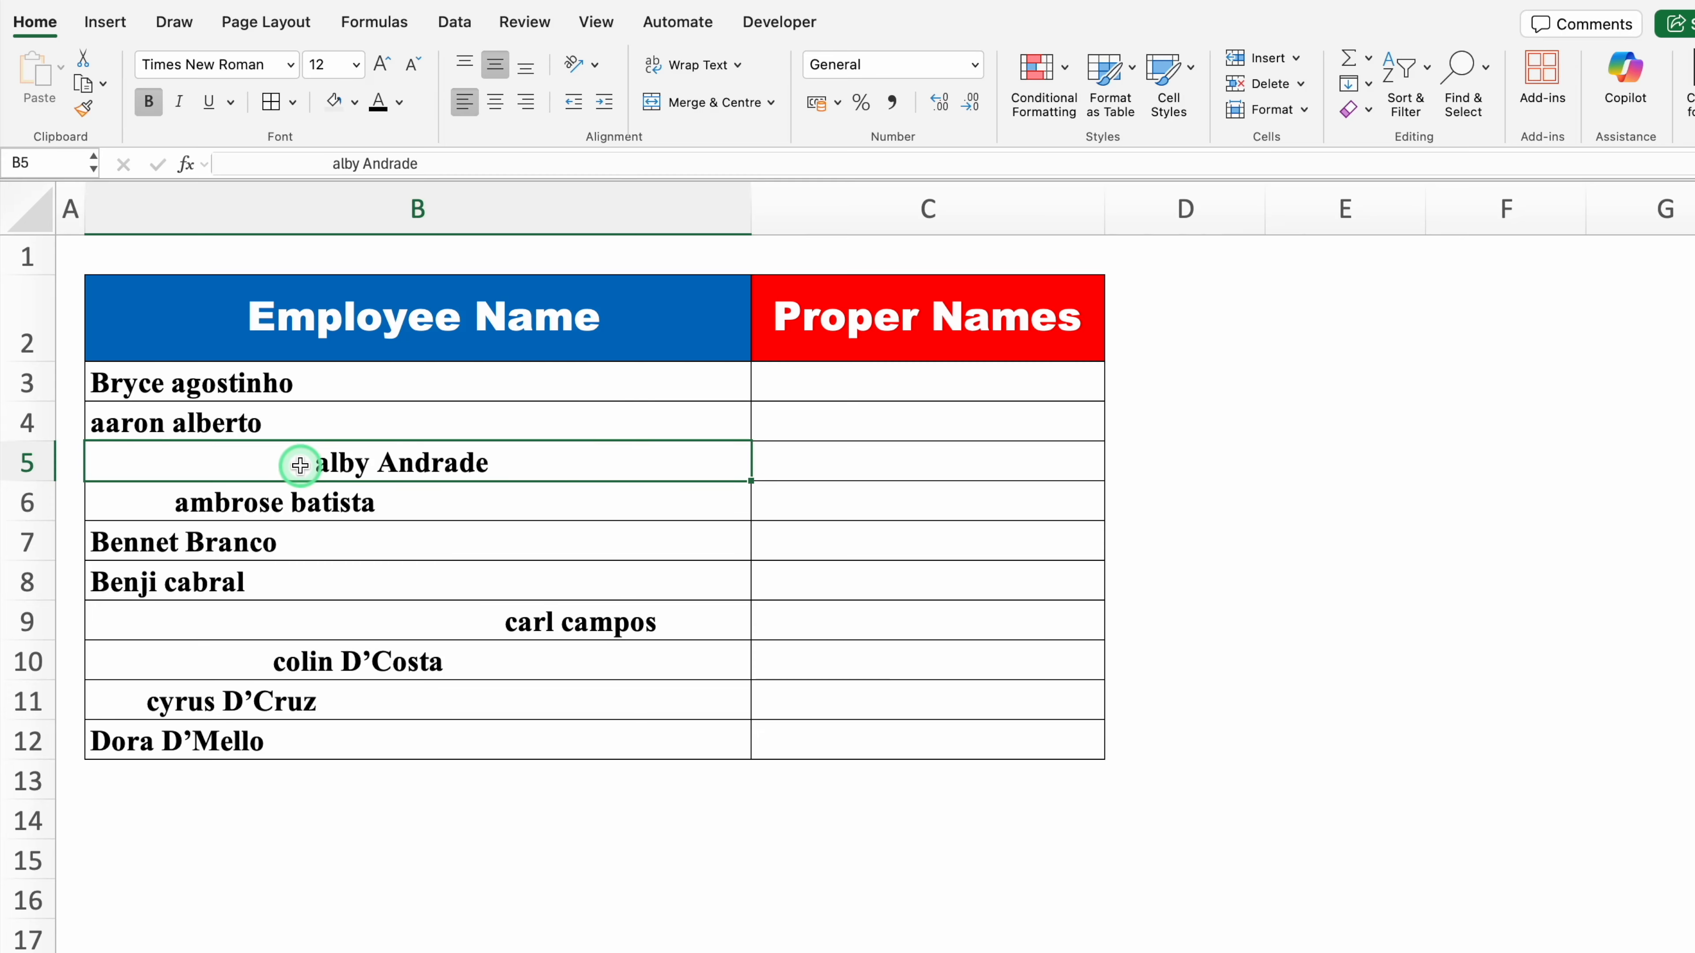
# Step: Enter =TRIM(B3) in C3 under Proper Names and fill the formula down to C12
pyautogui.click(821, 380)
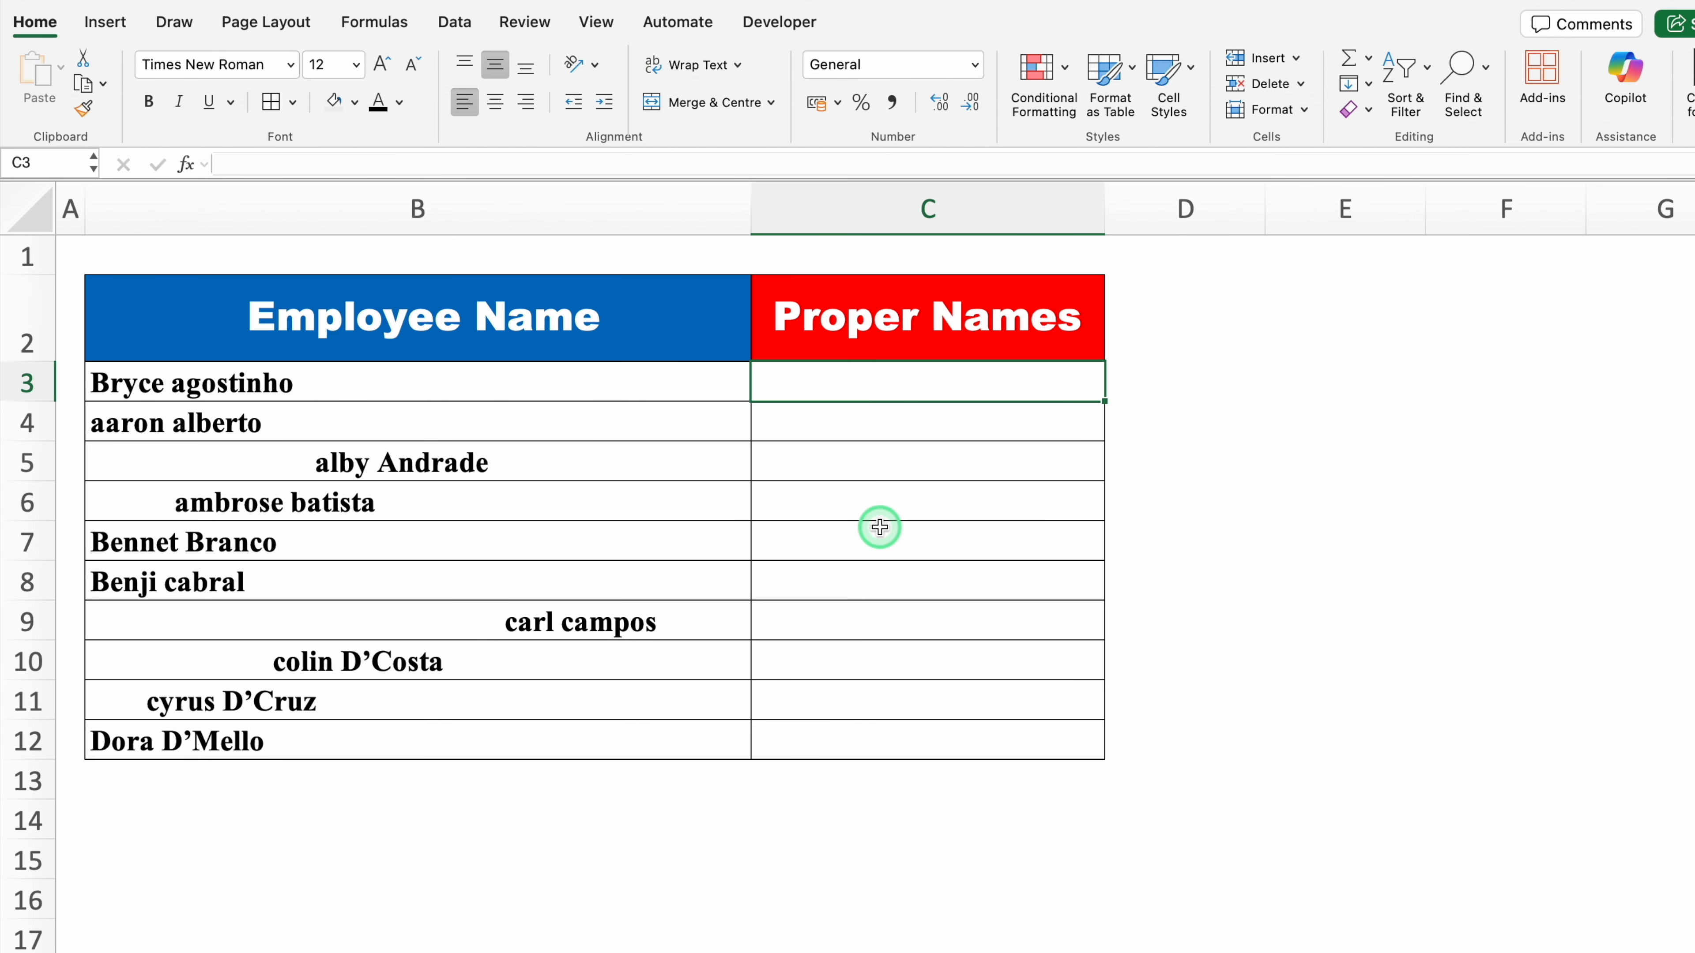
pyautogui.write('=')
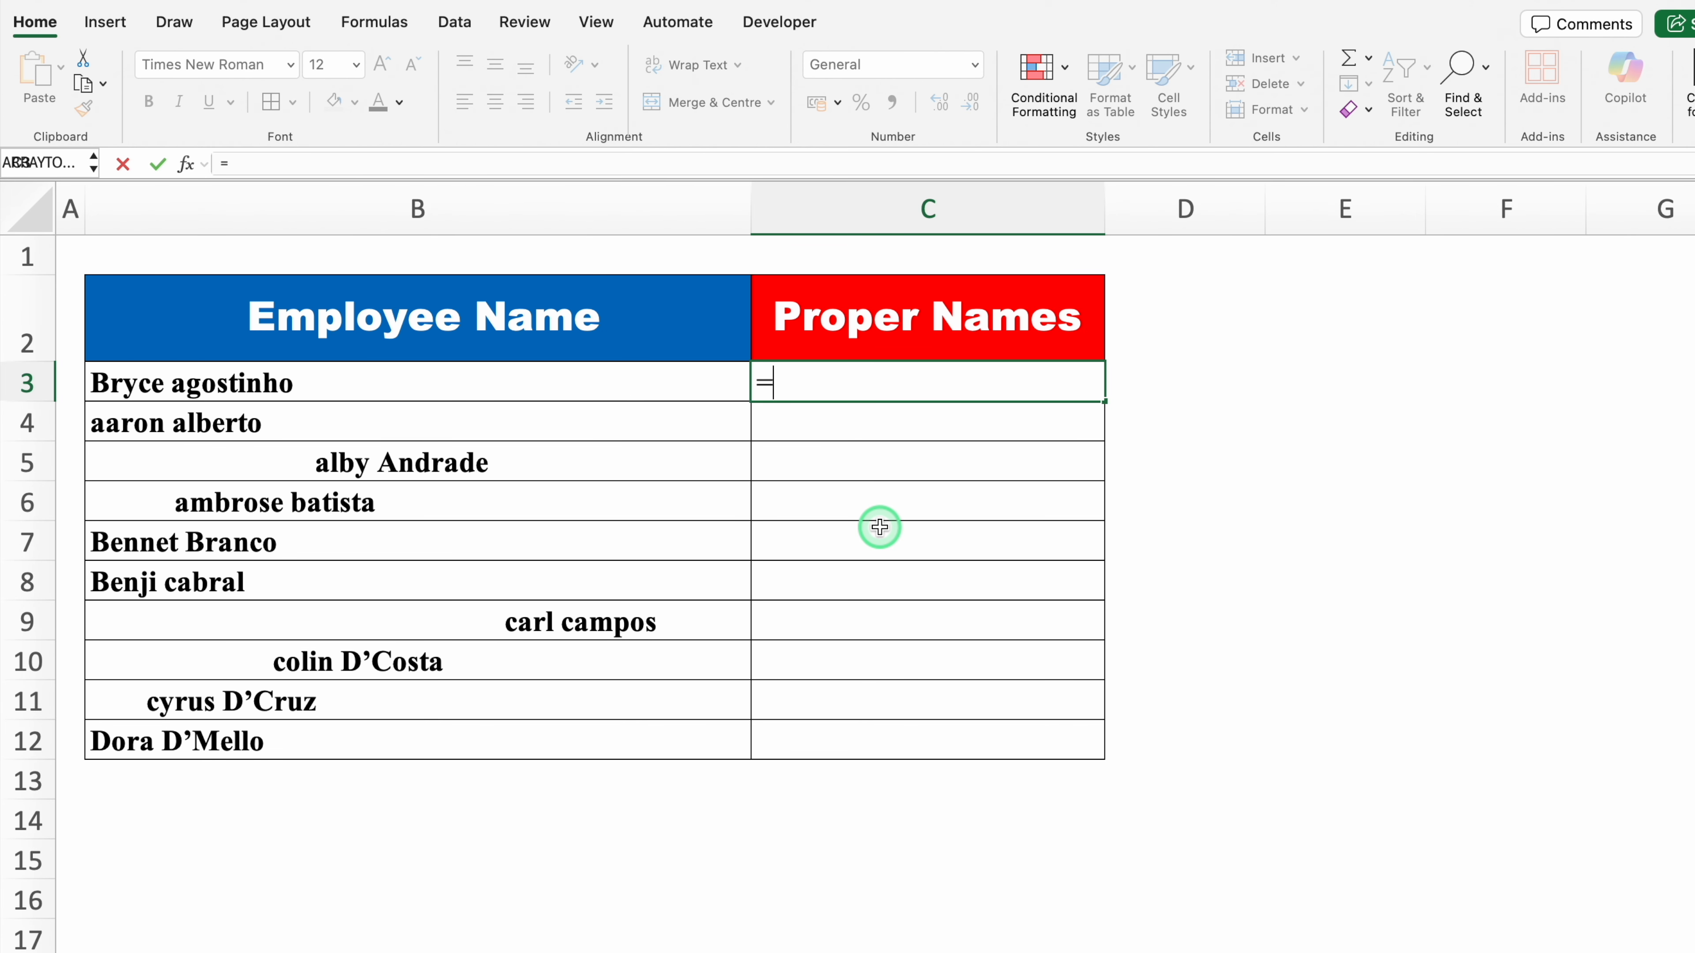
pyautogui.write('TRIM')
pyautogui.doubleClick(822, 439)
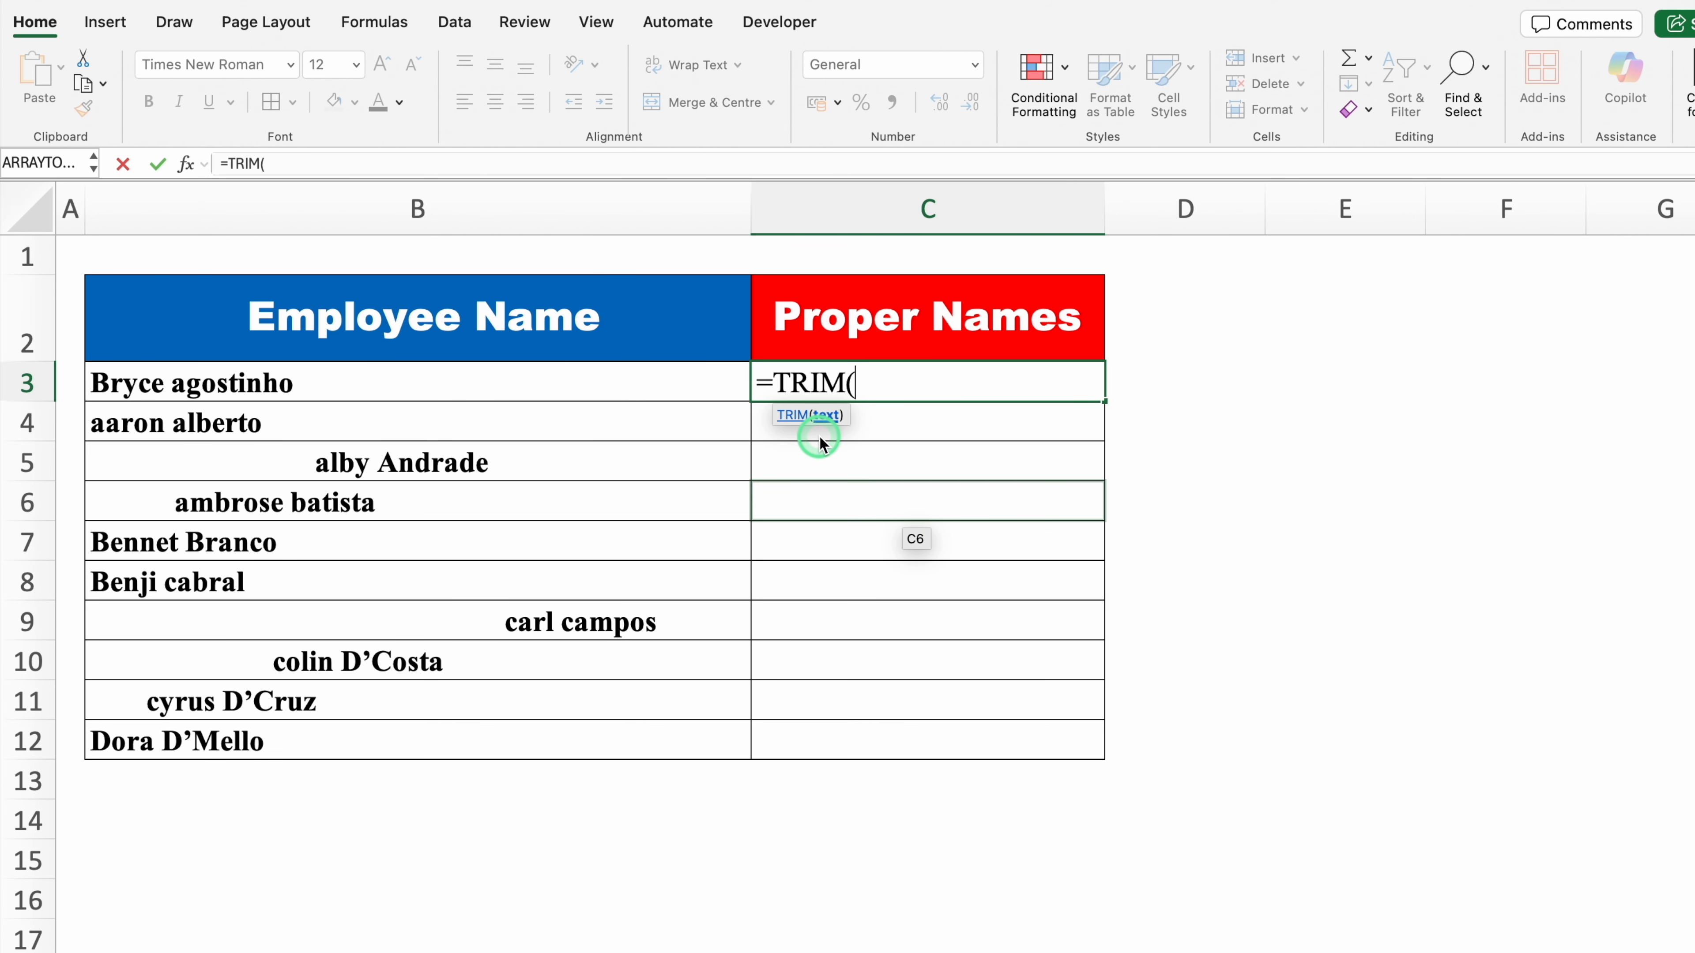
pyautogui.click(536, 386)
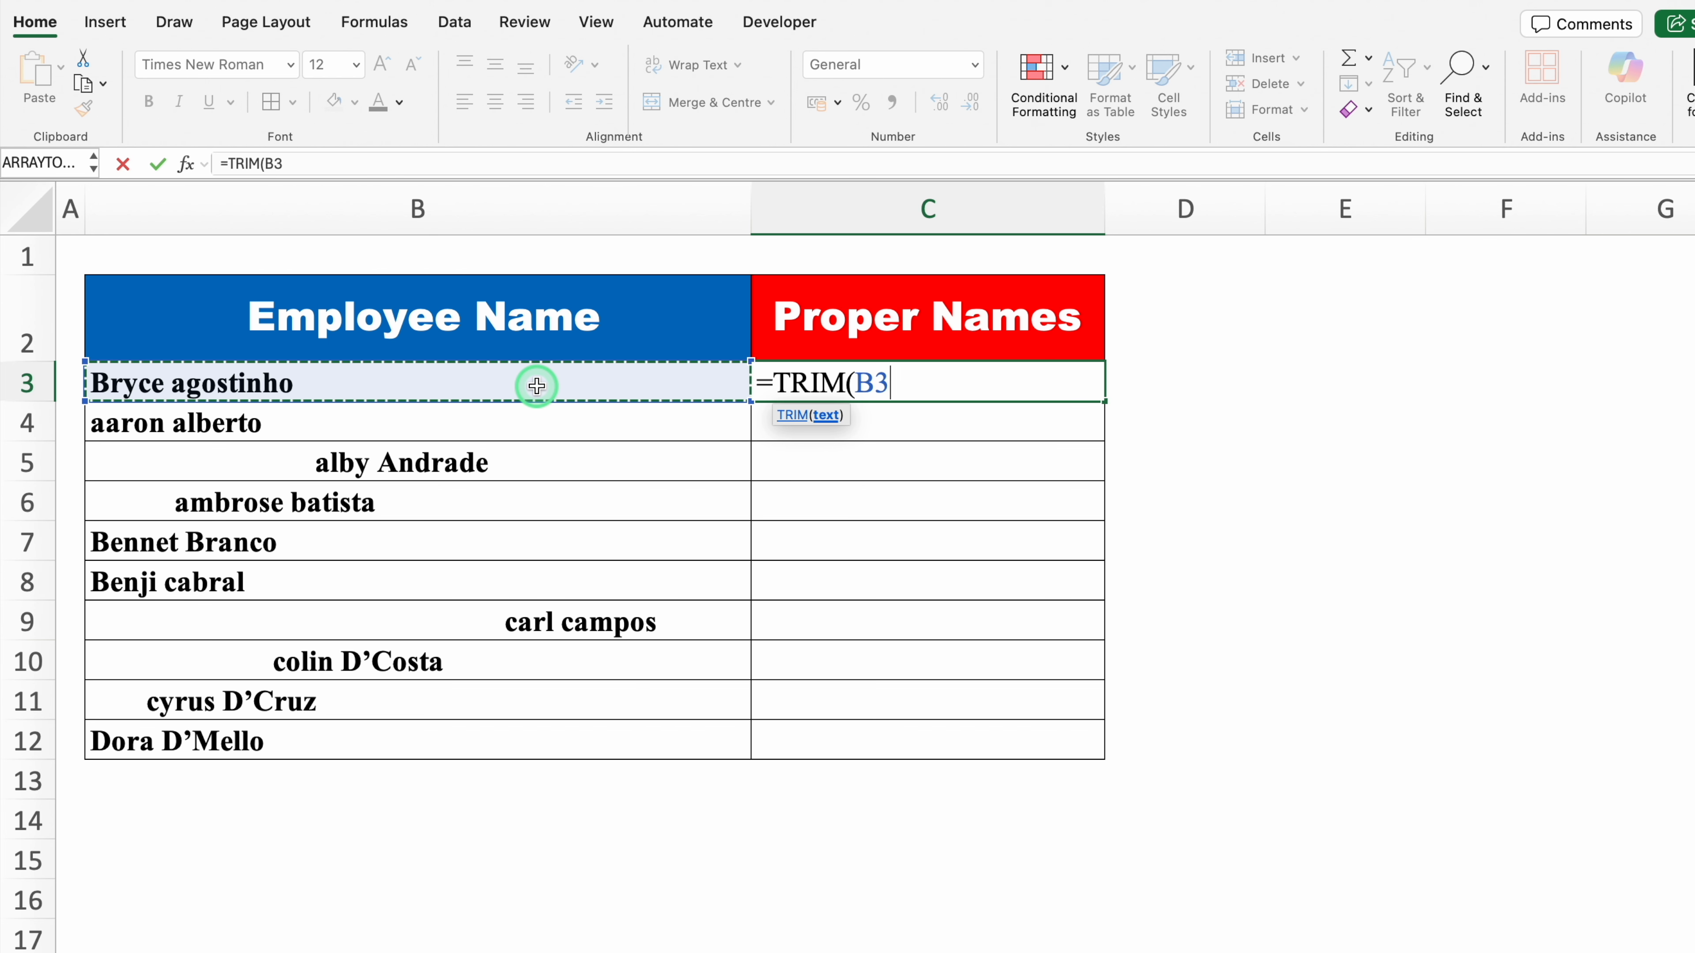
pyautogui.press('Return')
pyautogui.click(1094, 391)
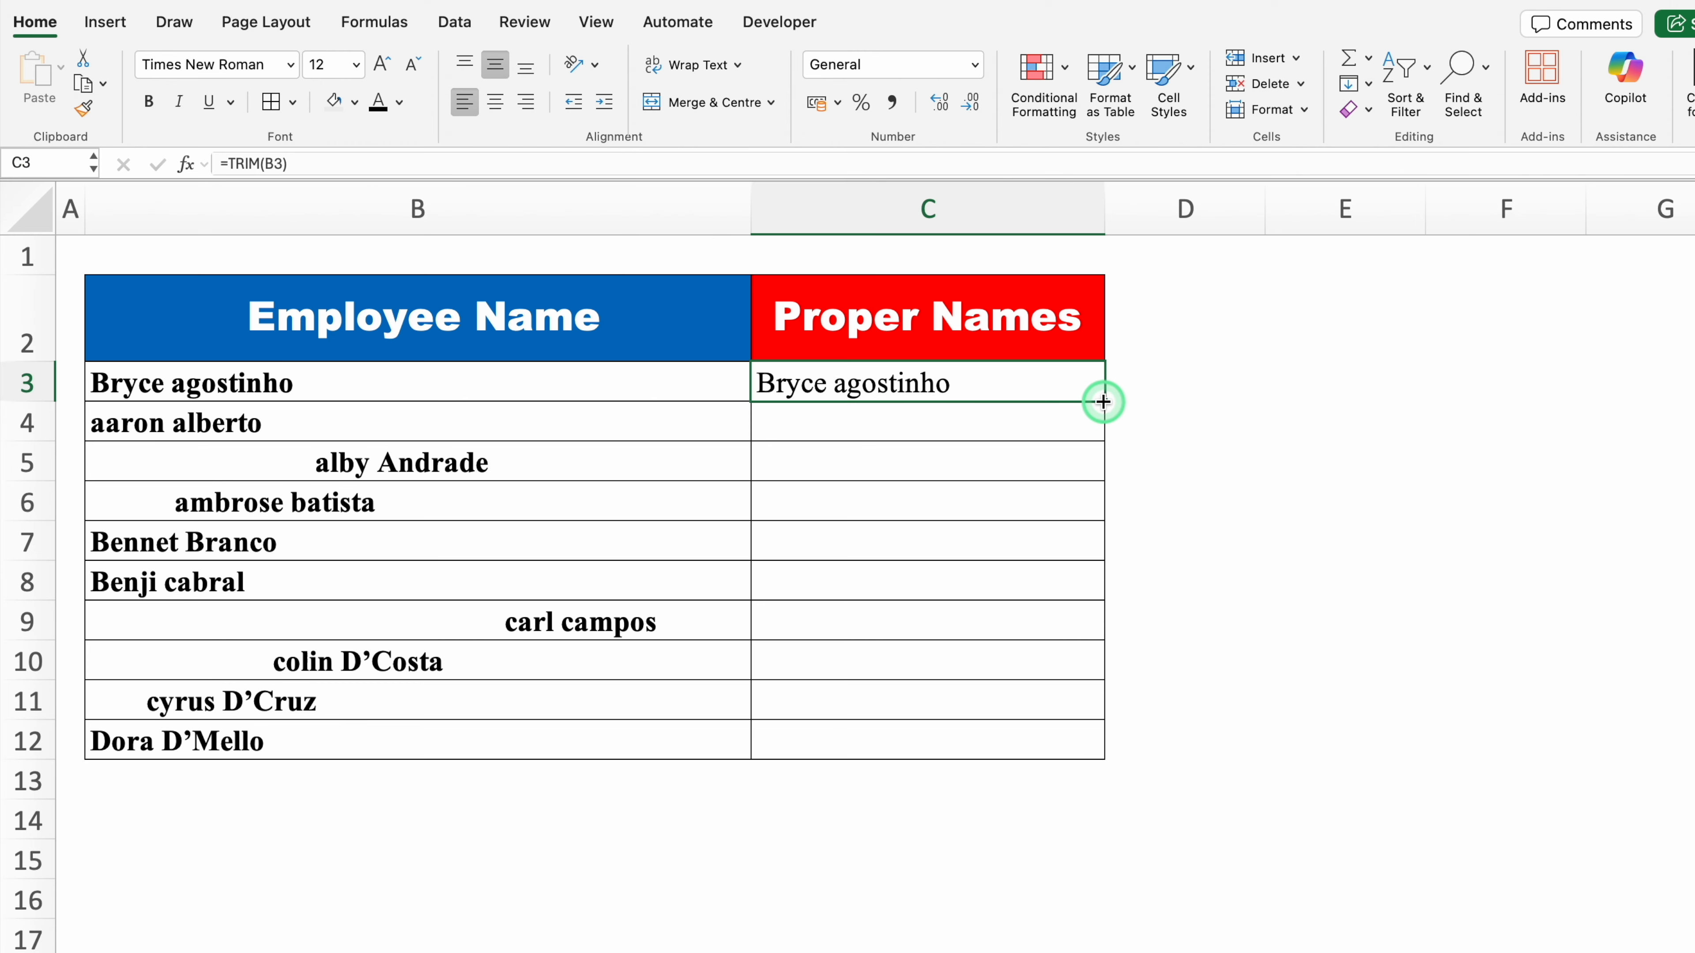
pyautogui.doubleClick(1104, 403)
pyautogui.click(911, 446)
pyautogui.click(908, 496)
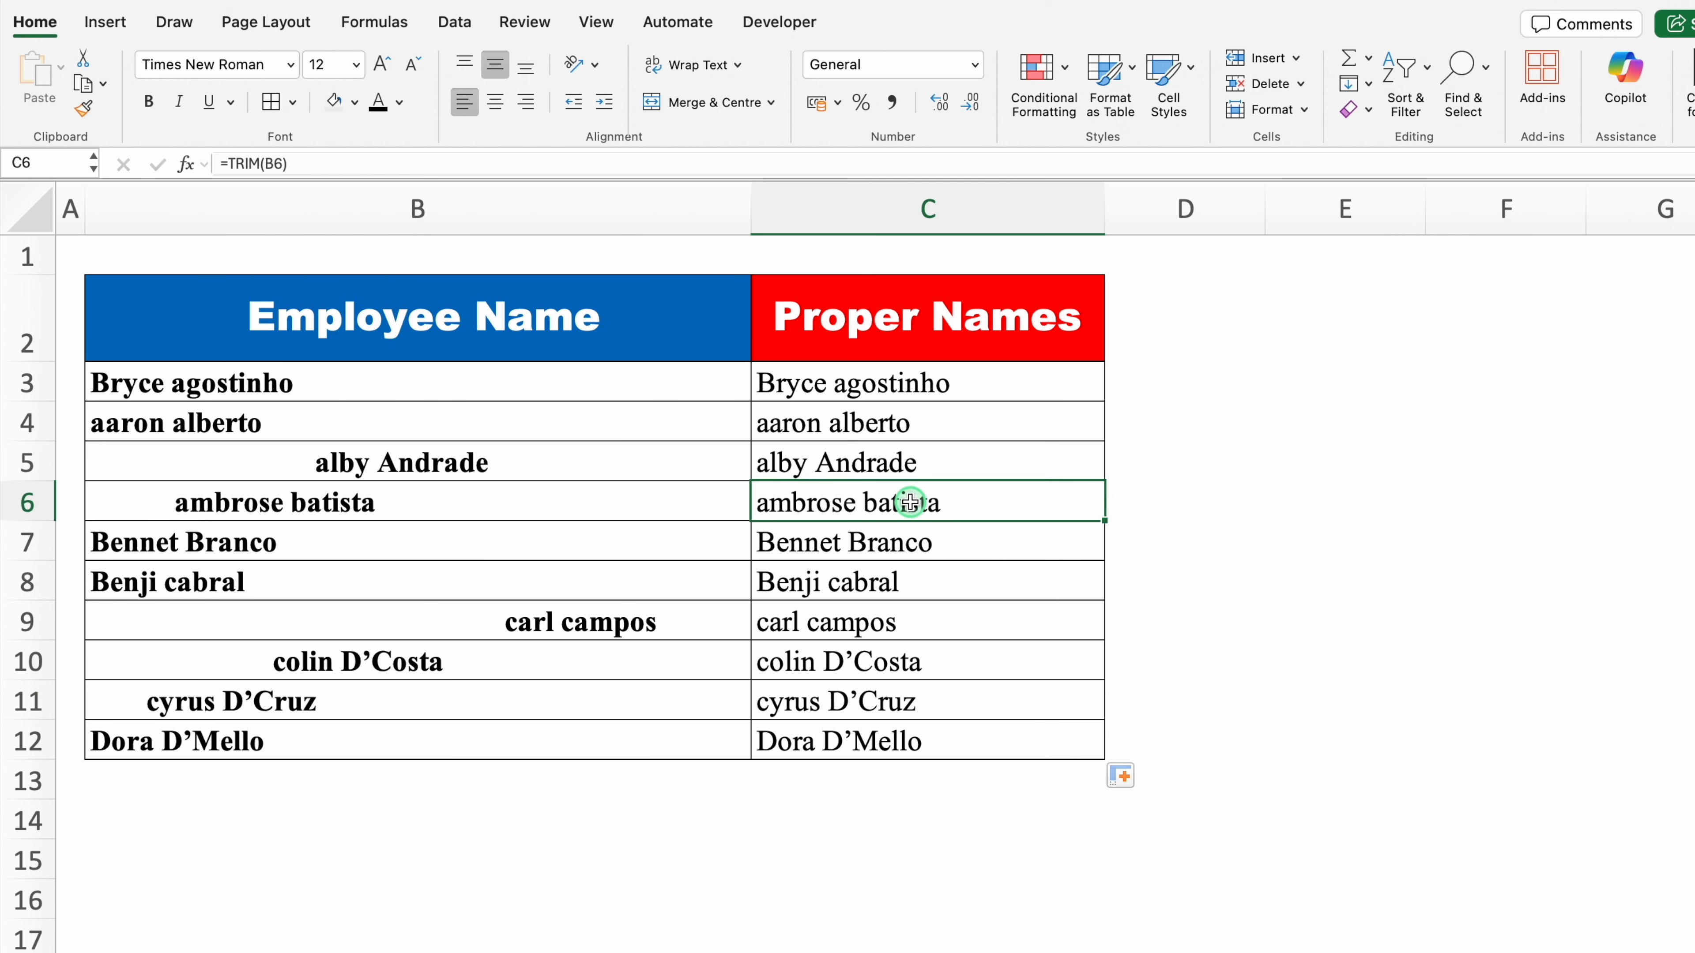
pyautogui.click(913, 545)
pyautogui.click(920, 619)
# Step: Change the formula in C3 to =PROPER(TRIM(B3)) and fill it down to C12
pyautogui.click(924, 383)
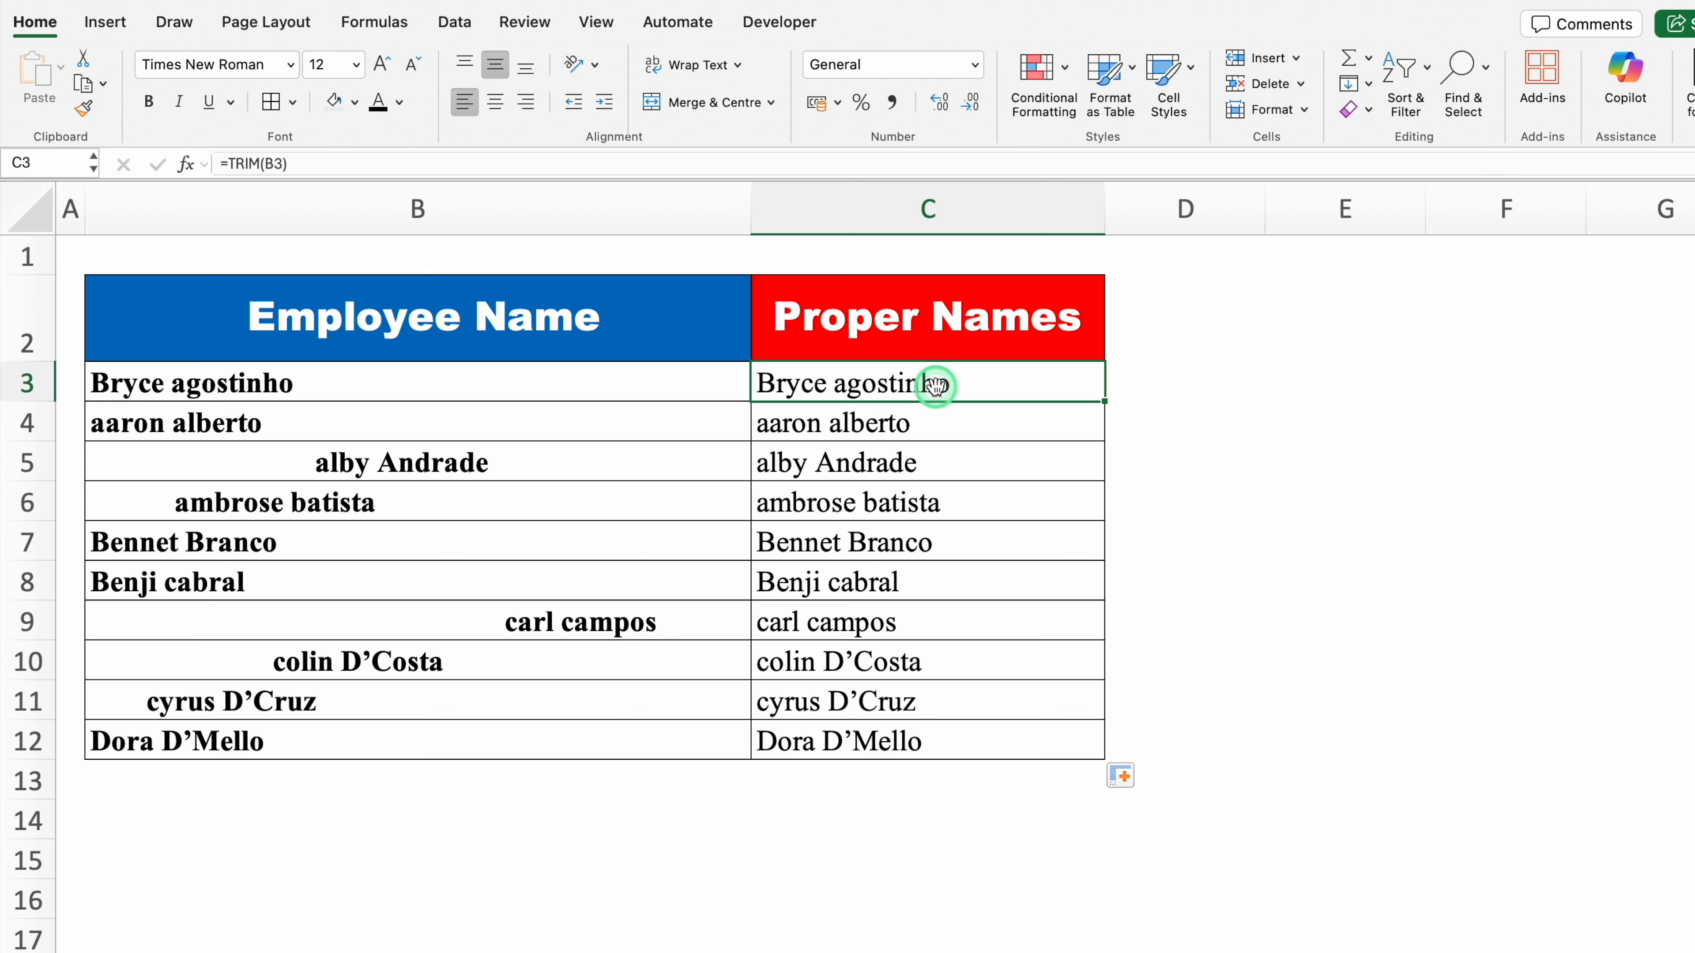
pyautogui.doubleClick(824, 384)
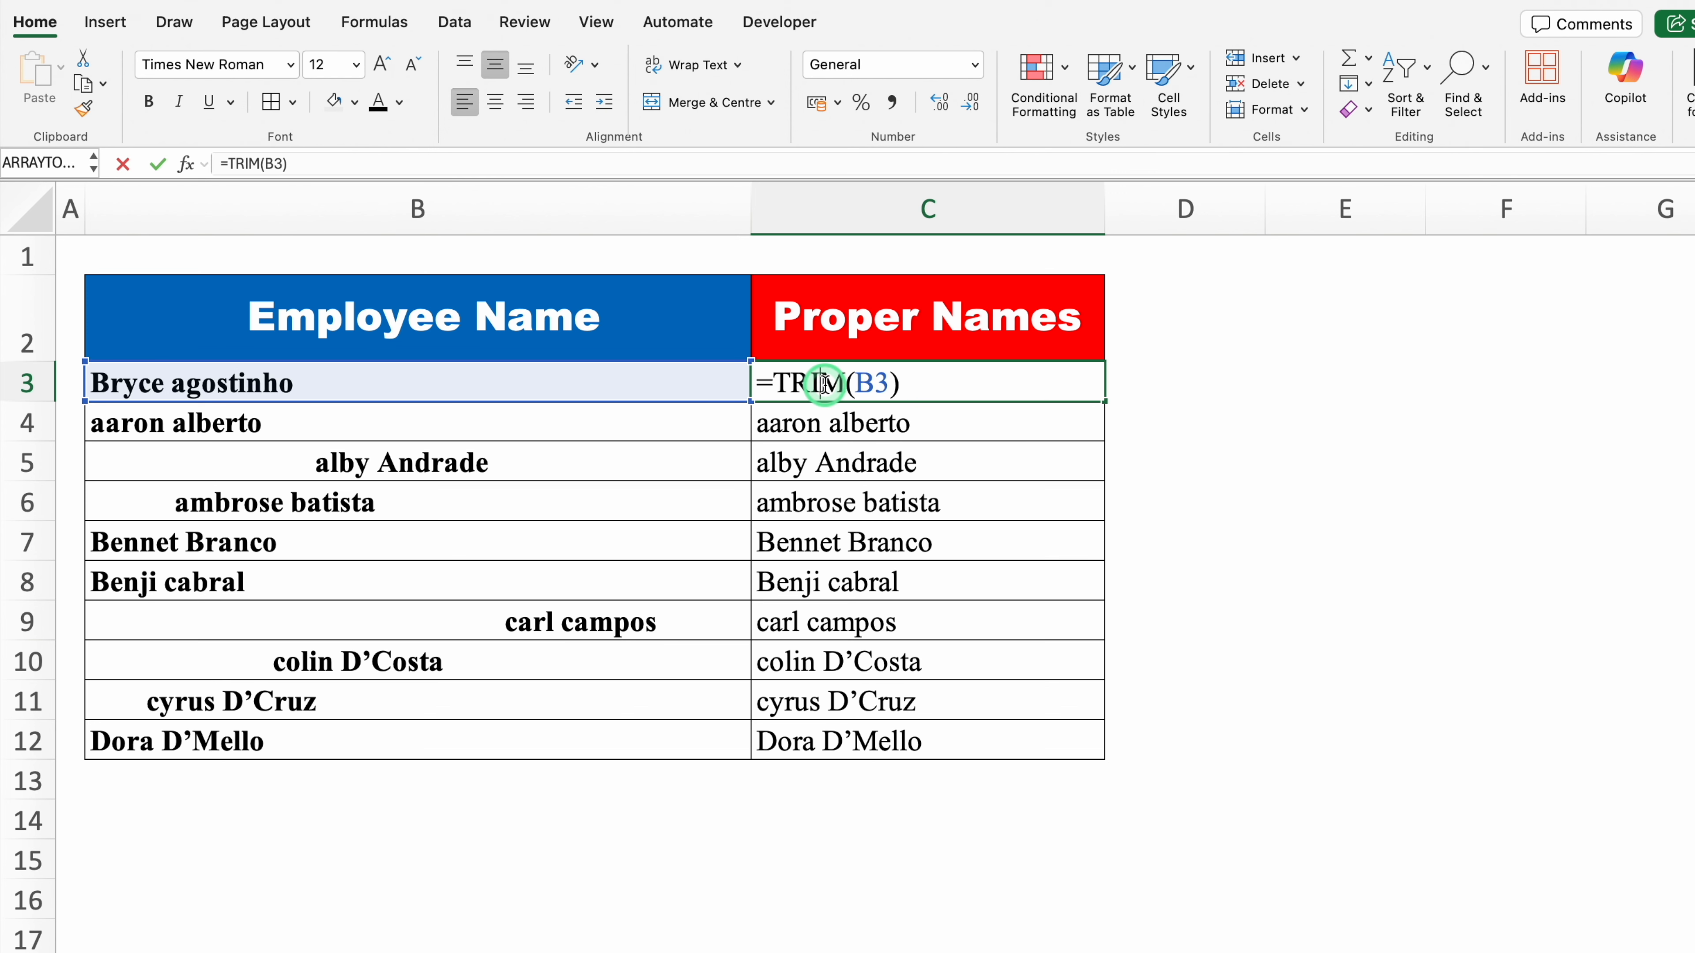
pyautogui.click(773, 384)
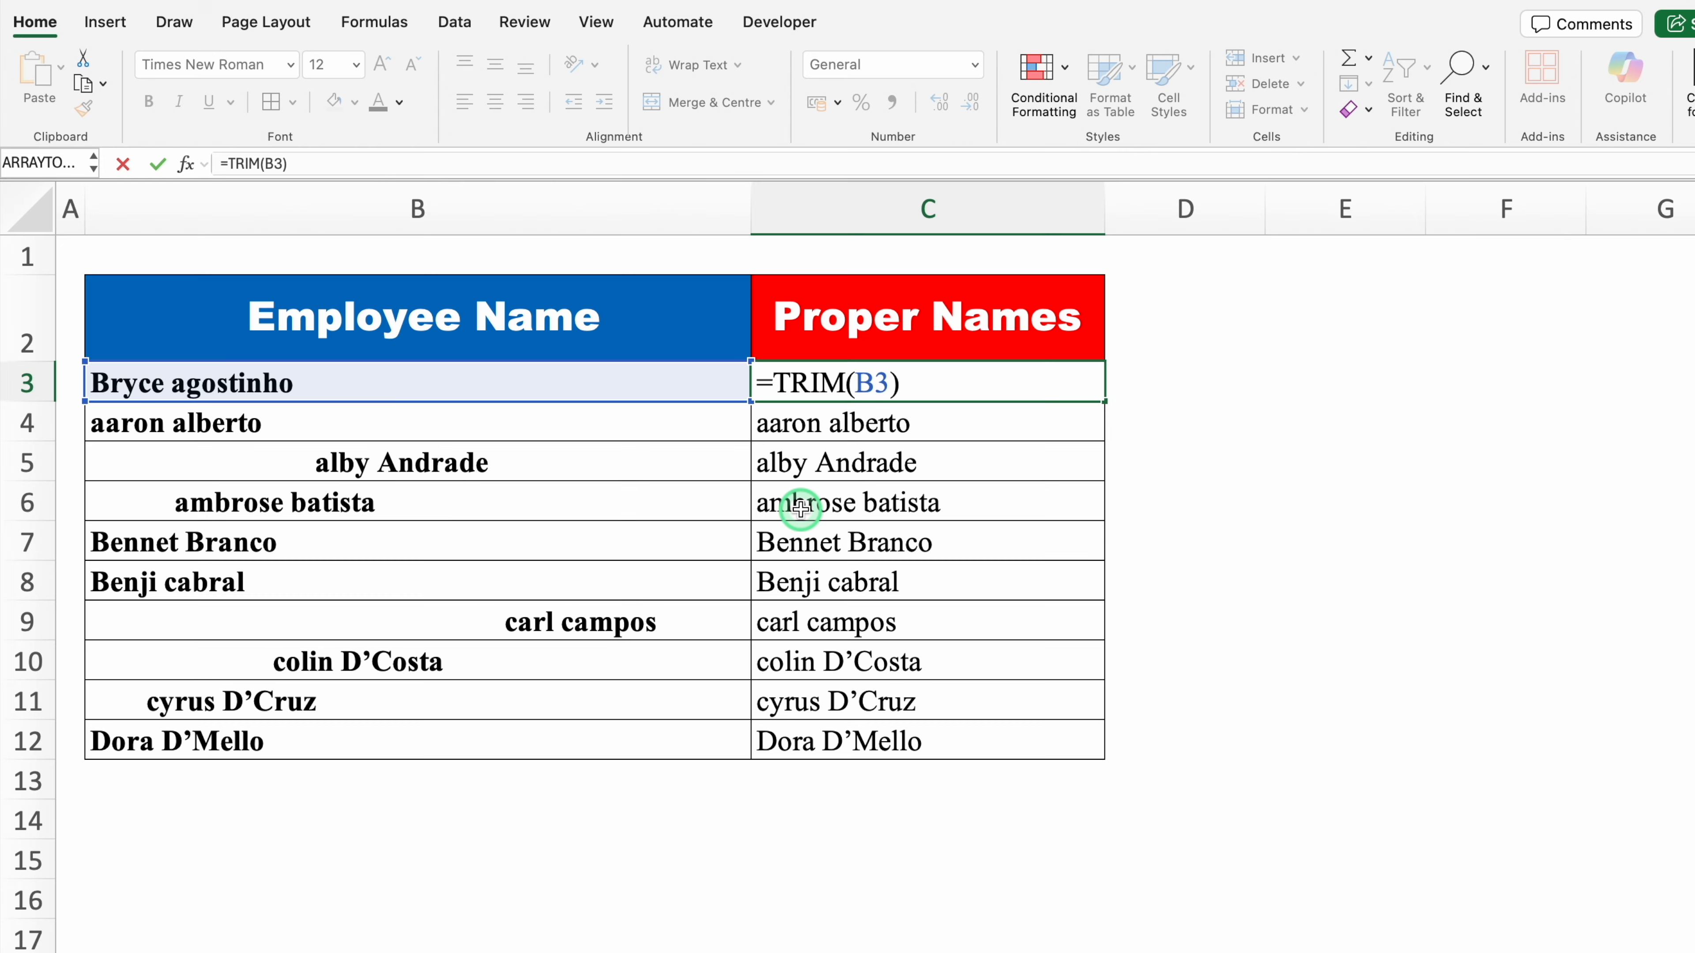
pyautogui.write('PROPER')
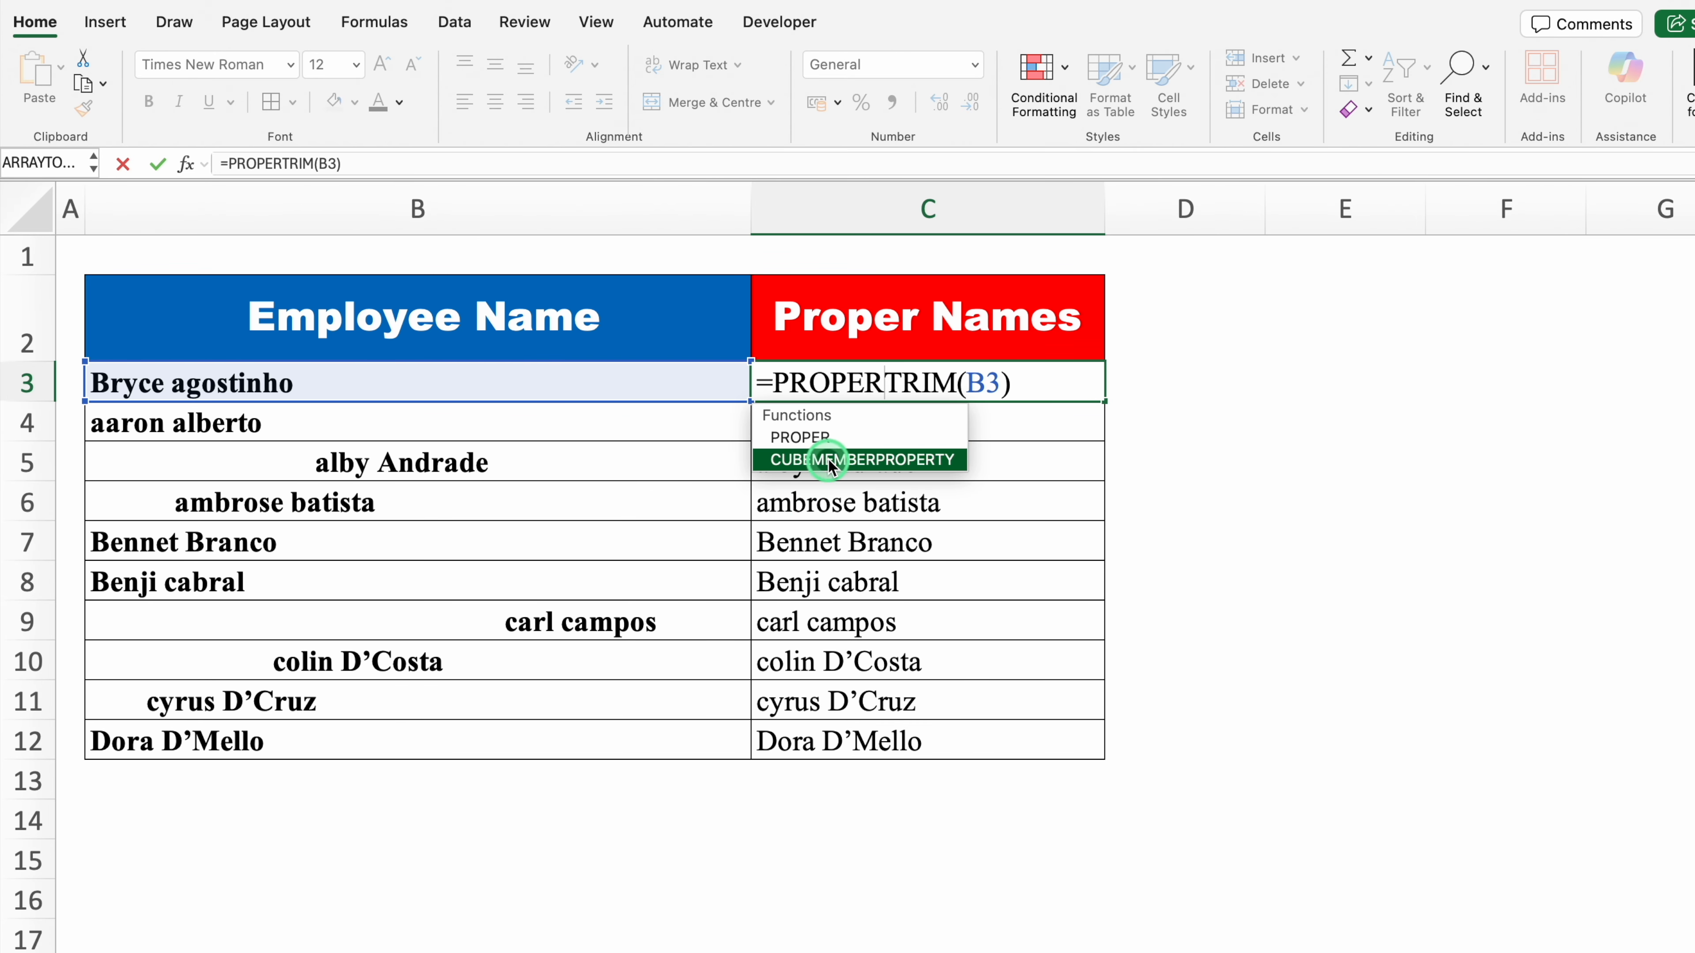
pyautogui.doubleClick(828, 439)
pyautogui.click(1020, 383)
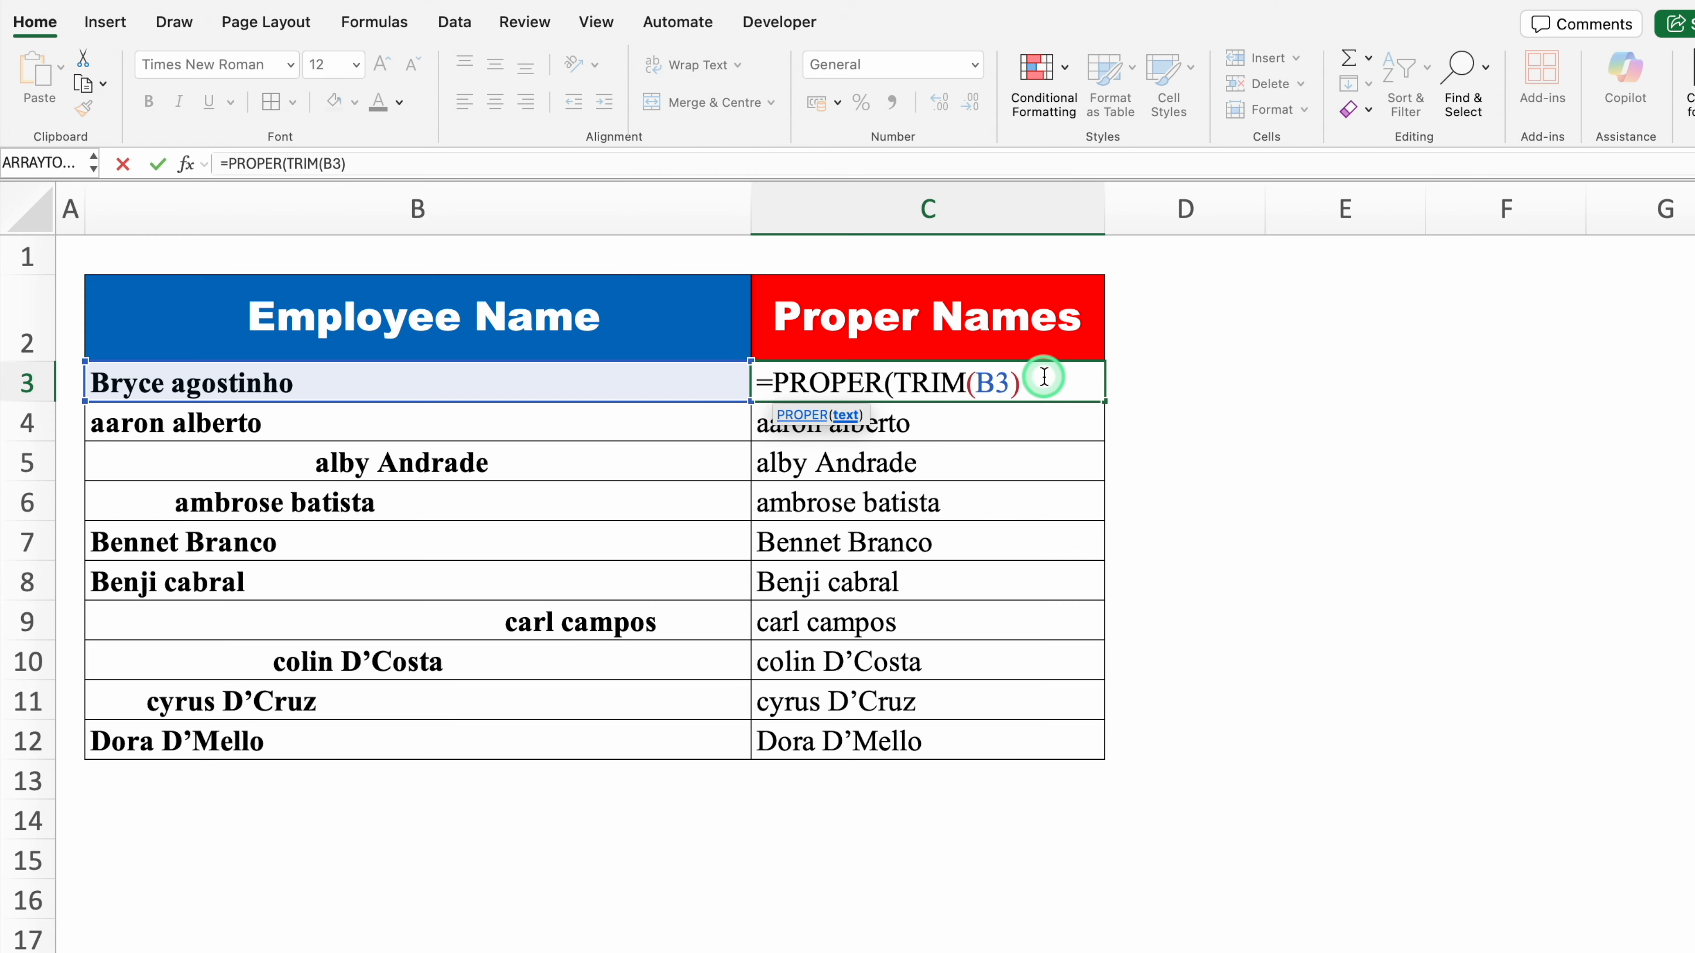
pyautogui.write(')')
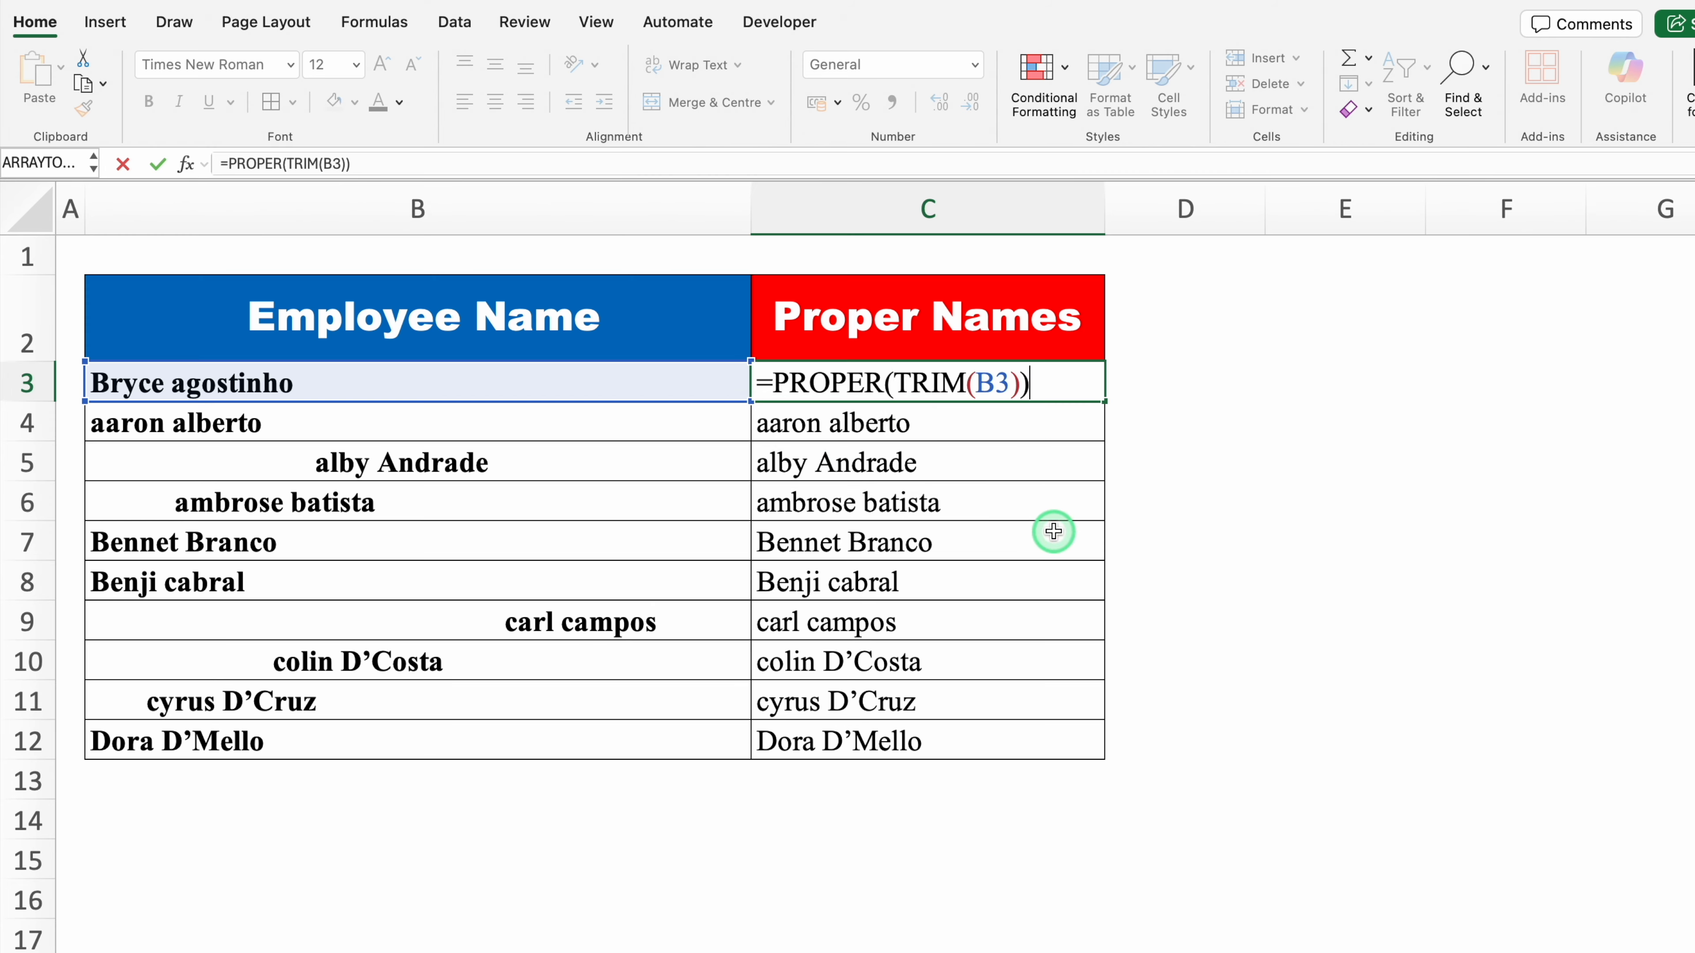
pyautogui.press('Return')
pyautogui.click(979, 386)
pyautogui.doubleClick(1101, 402)
pyautogui.click(1203, 458)
pyautogui.click(1258, 500)
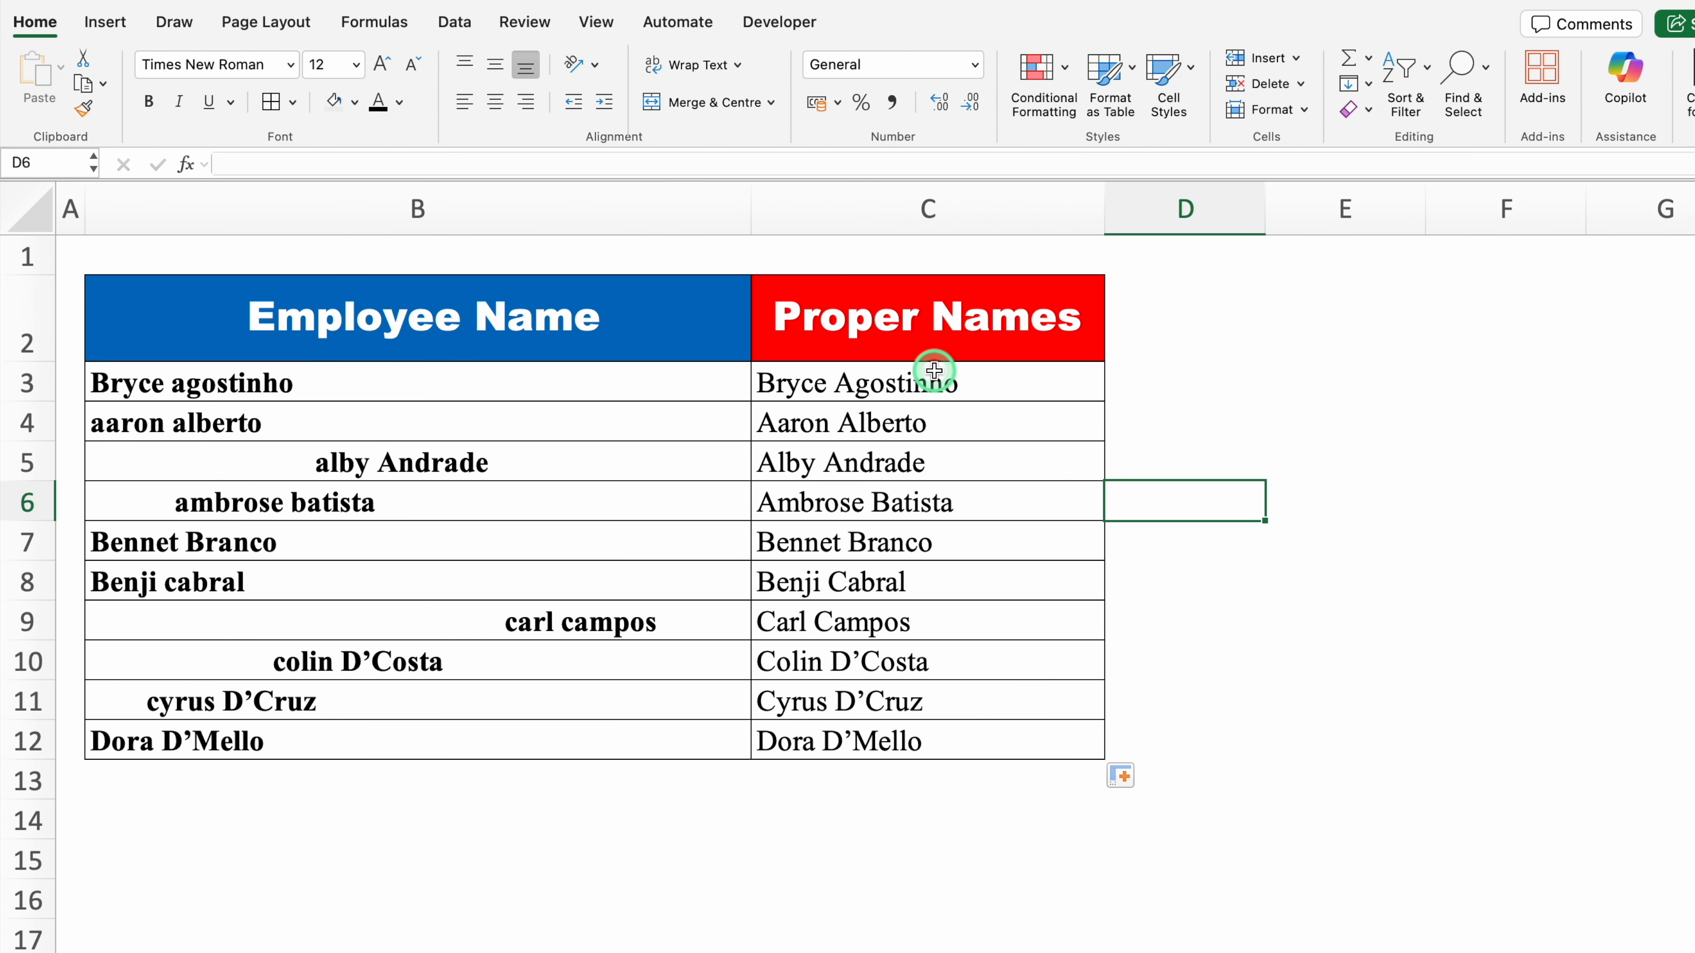
# Step: Try deleting the original employee names in B3:B12, and undo the deletion
pyautogui.moveTo(609, 385); pyautogui.dragTo(608, 742)
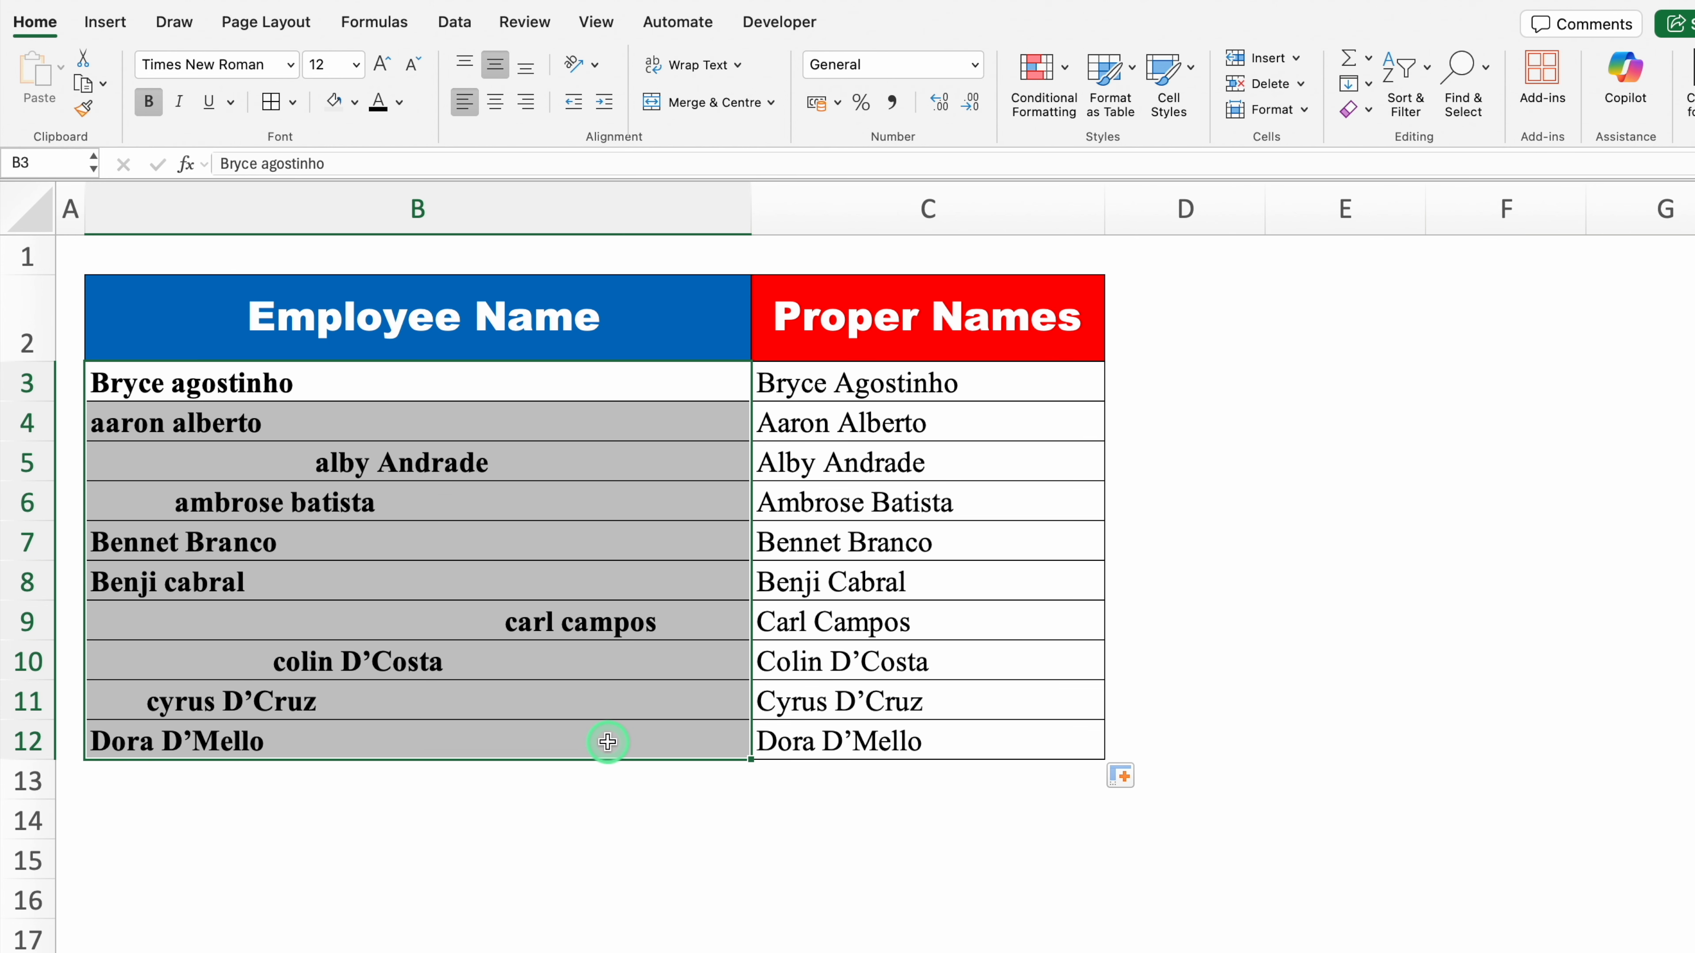
pyautogui.press('Delete')
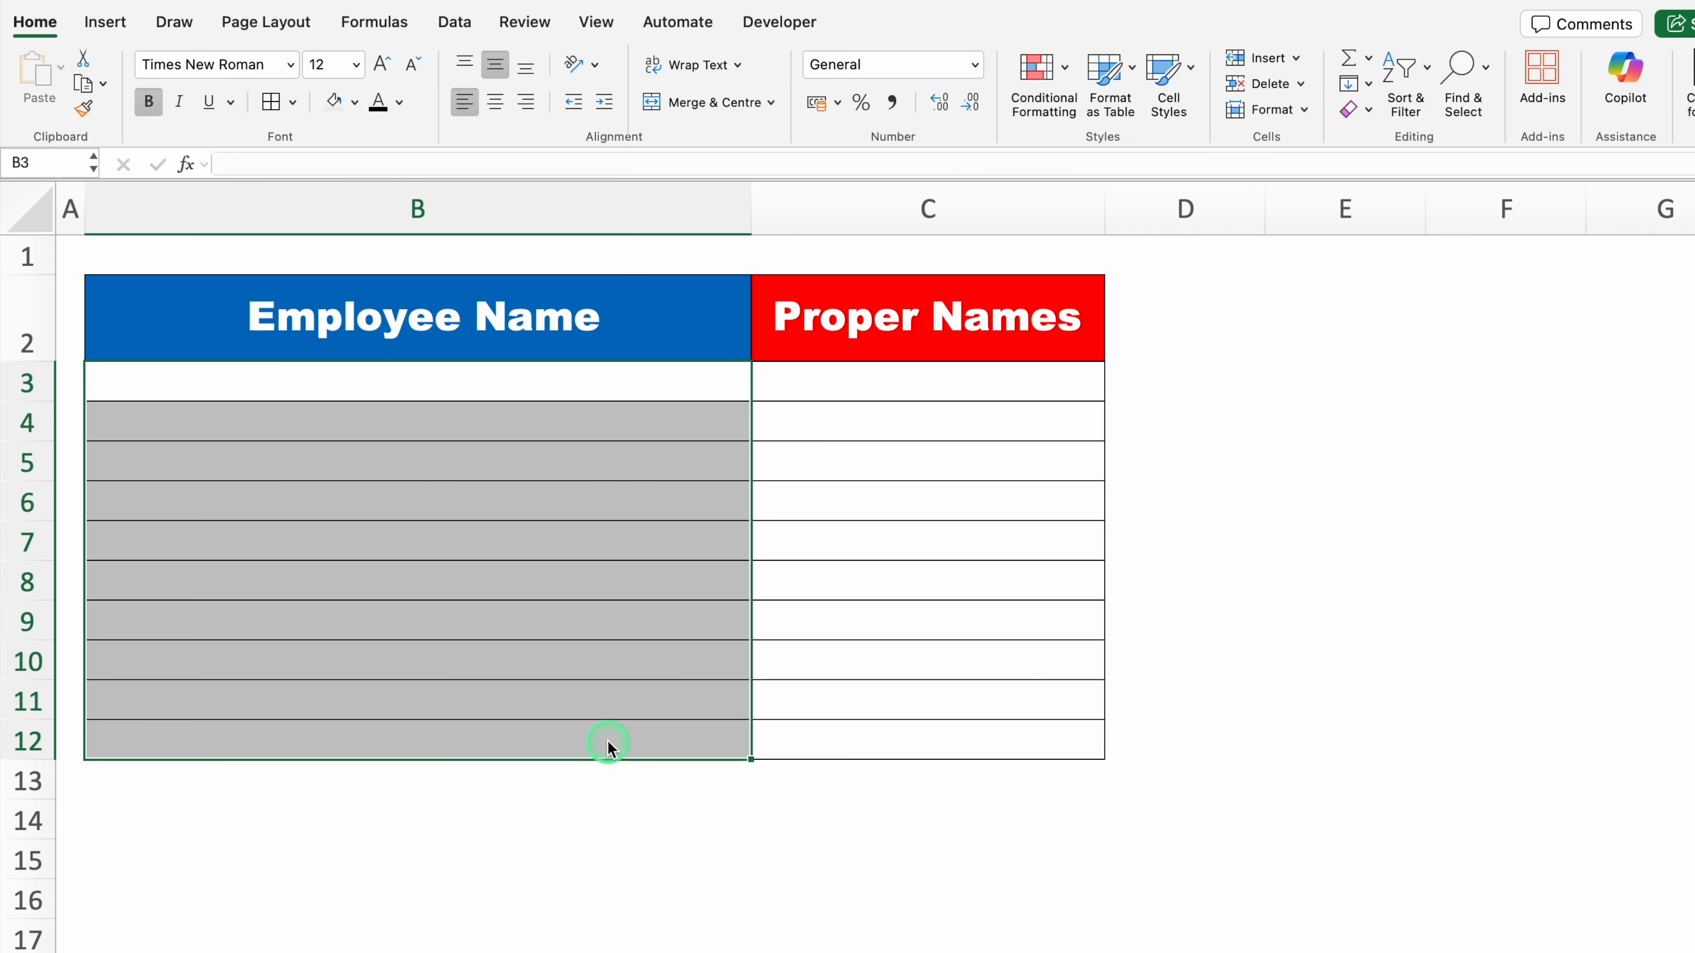
pyautogui.press('super+z')
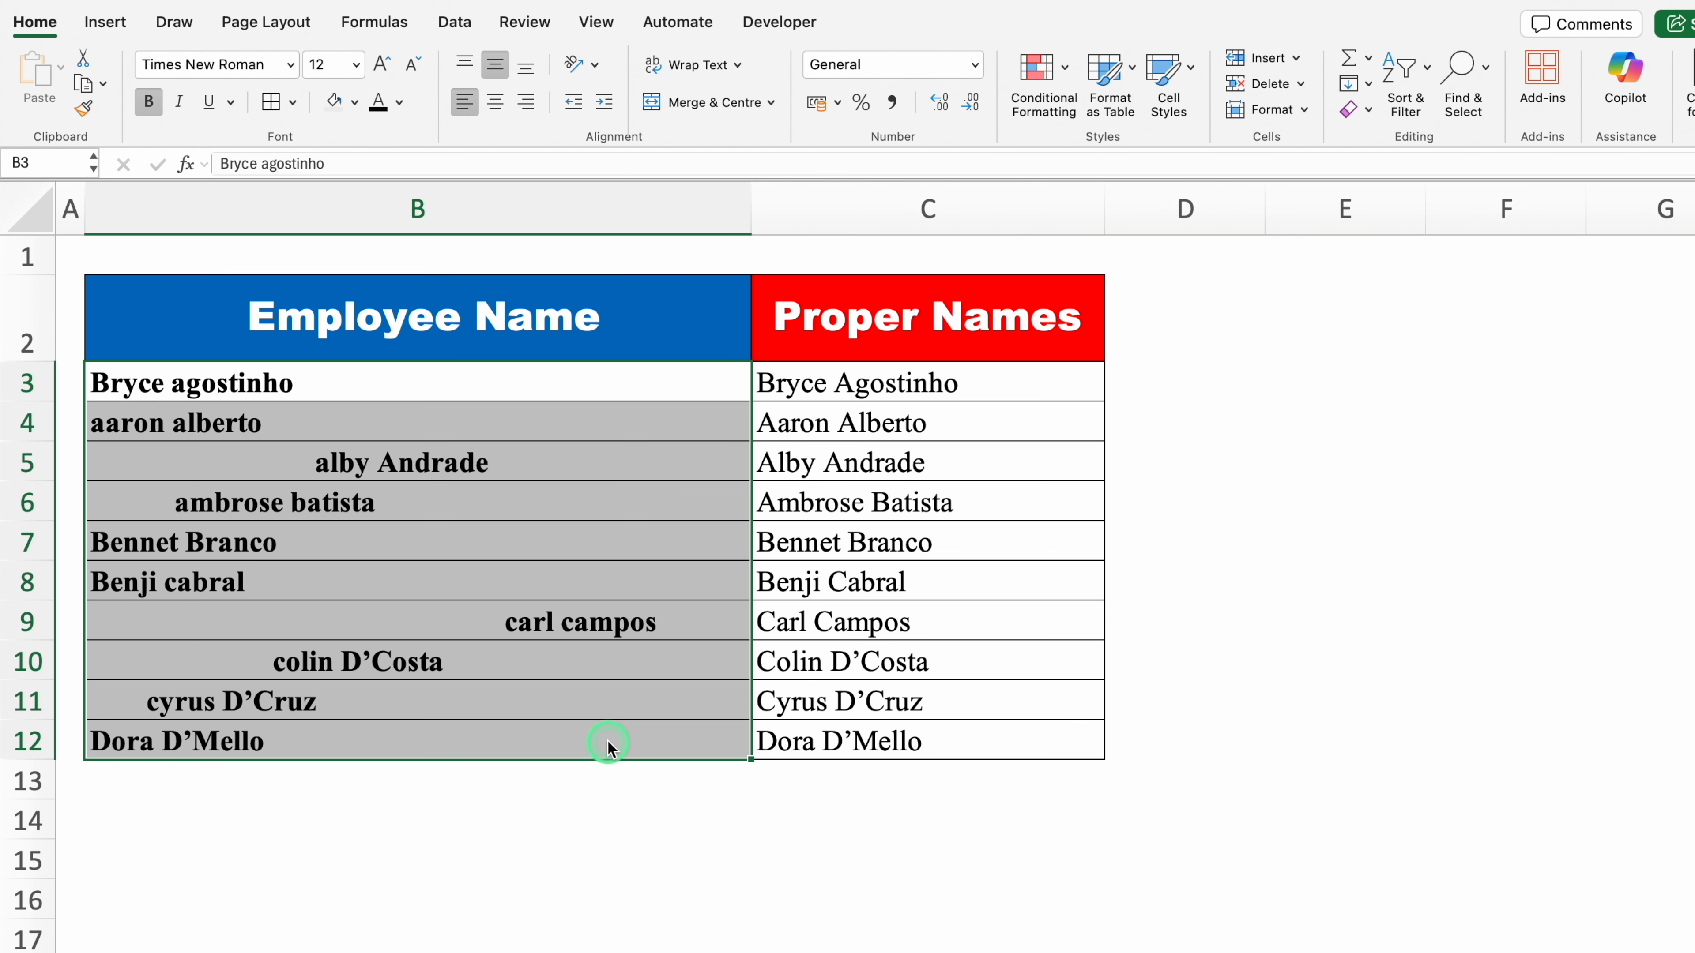
# Step: Replace the Proper Names formulas in C3:C12 with their values by copying them and pasting values only in place
pyautogui.click(908, 385)
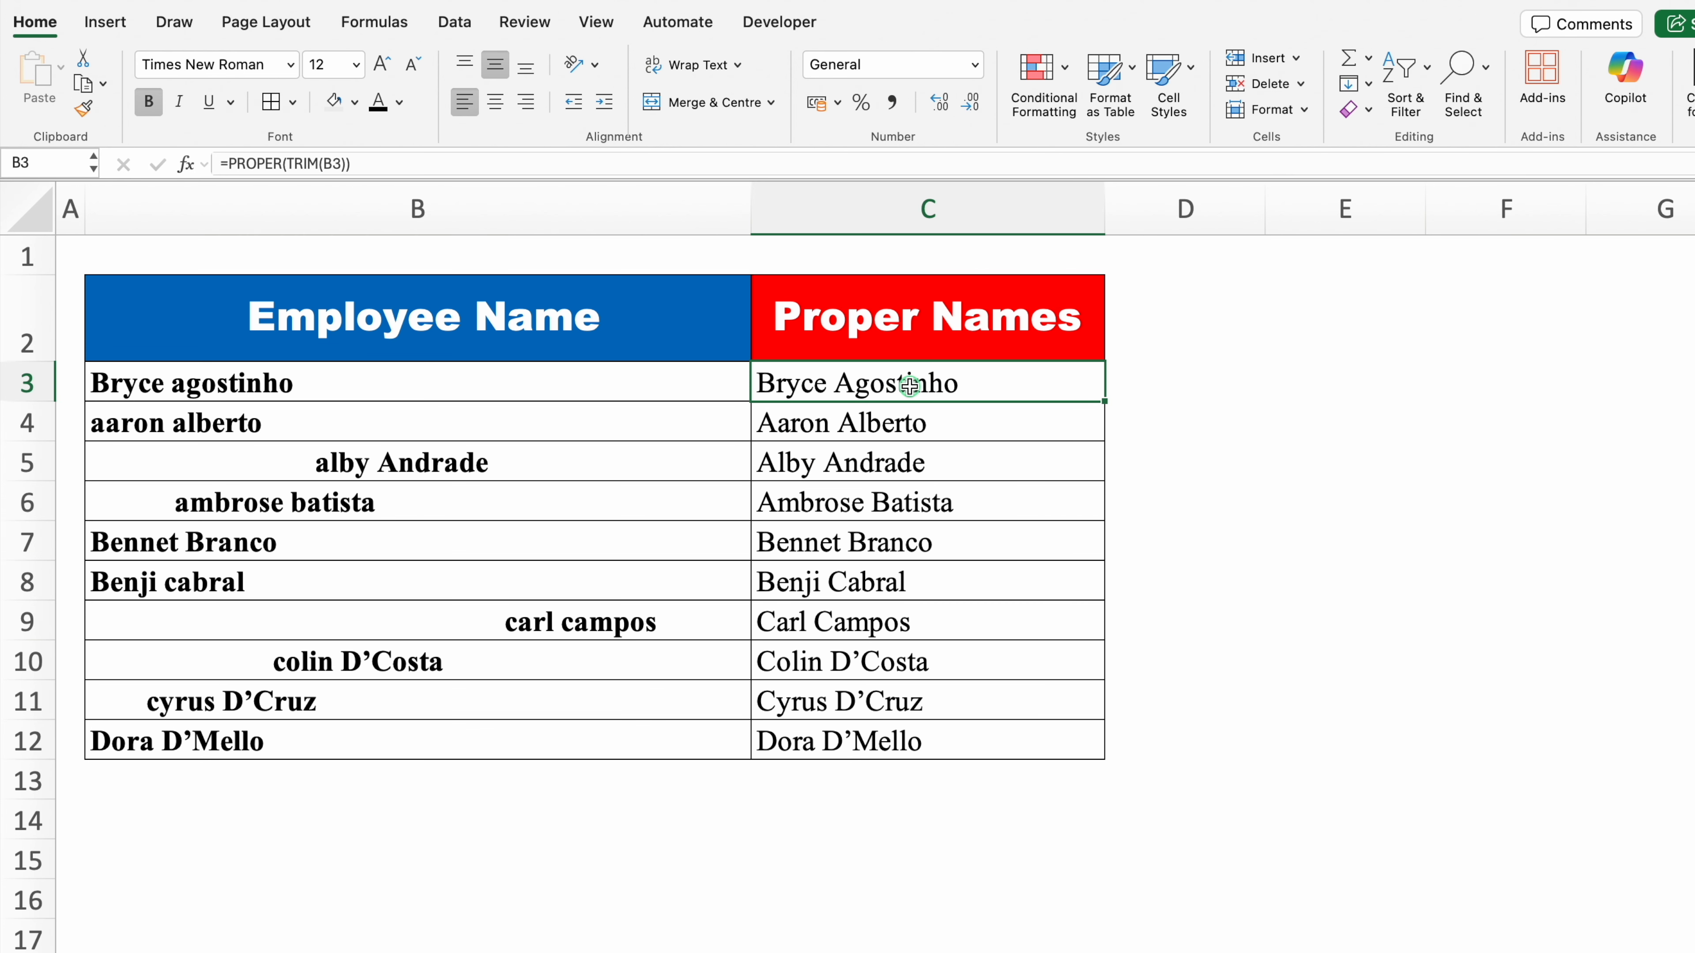
pyautogui.moveTo(909, 387); pyautogui.dragTo(906, 732)
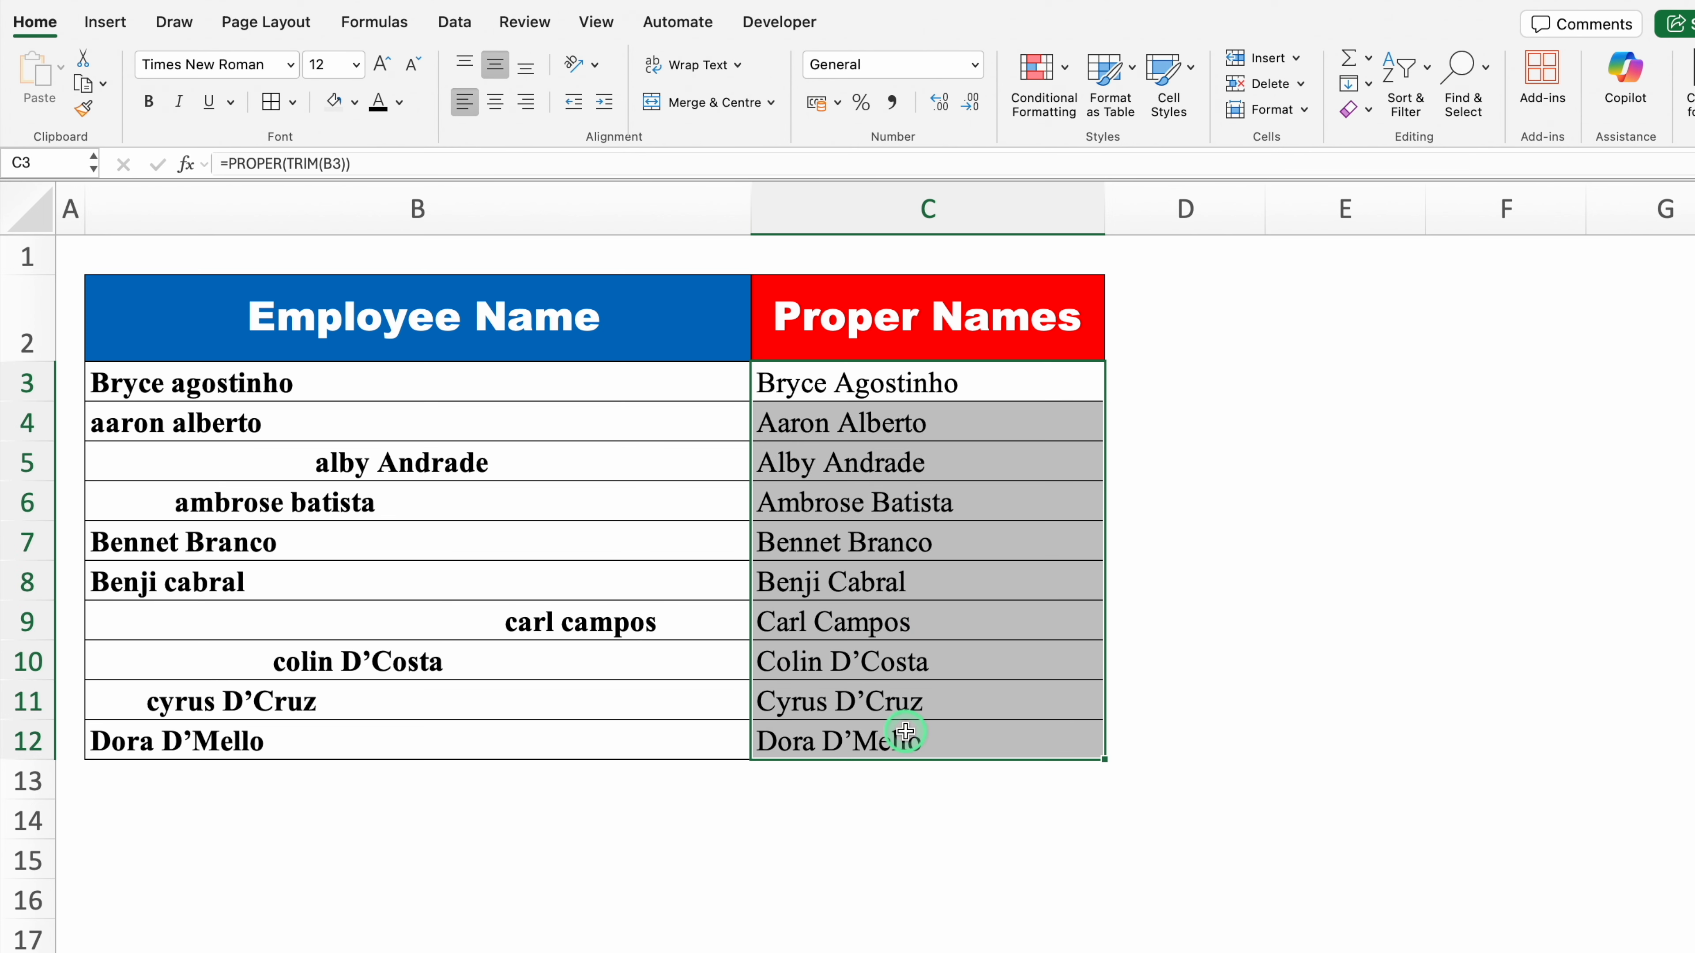
pyautogui.press('super+c')
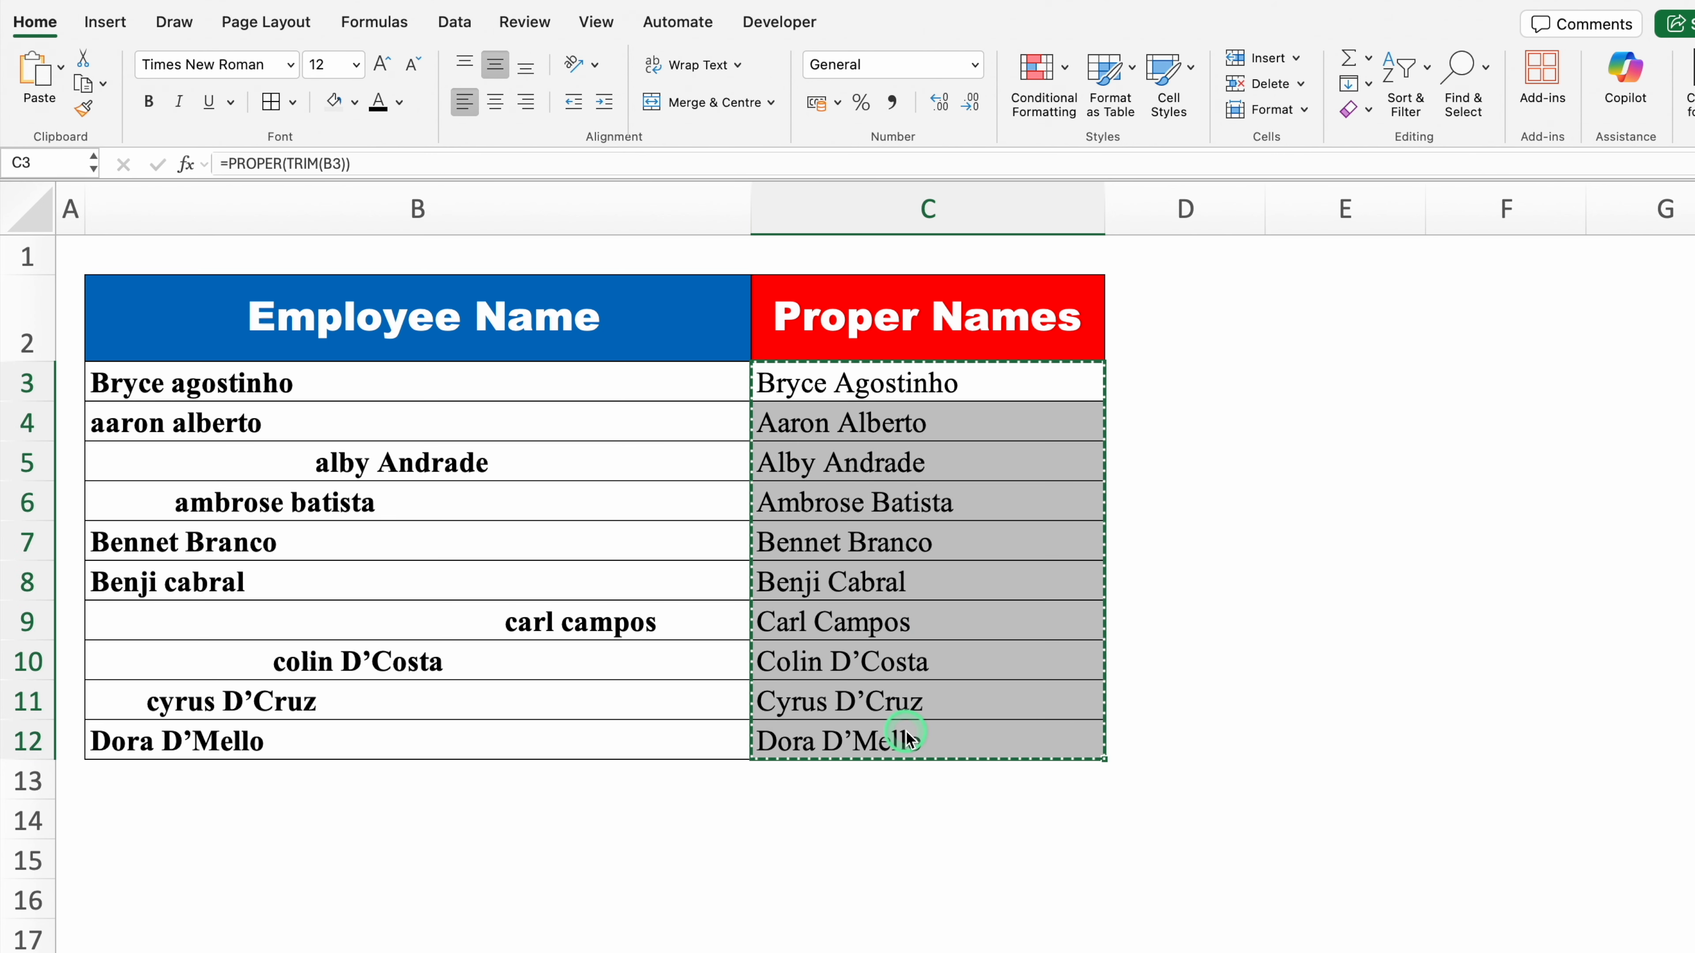
pyautogui.click(877, 393)
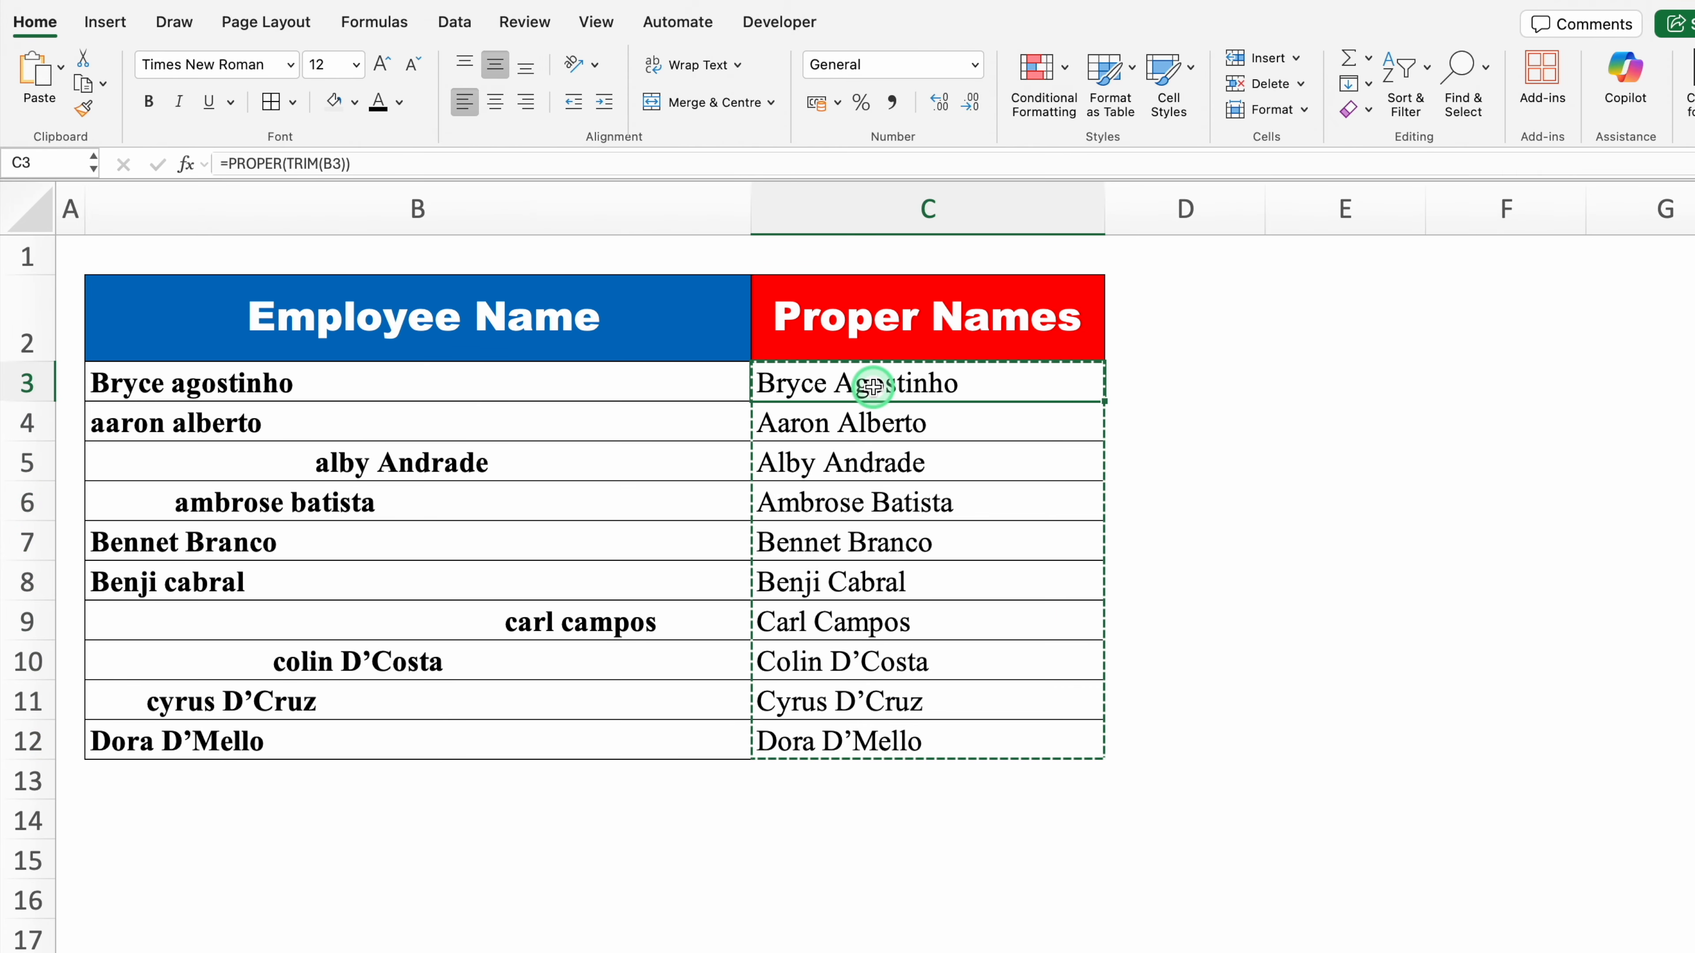
pyautogui.rightClick(874, 390)
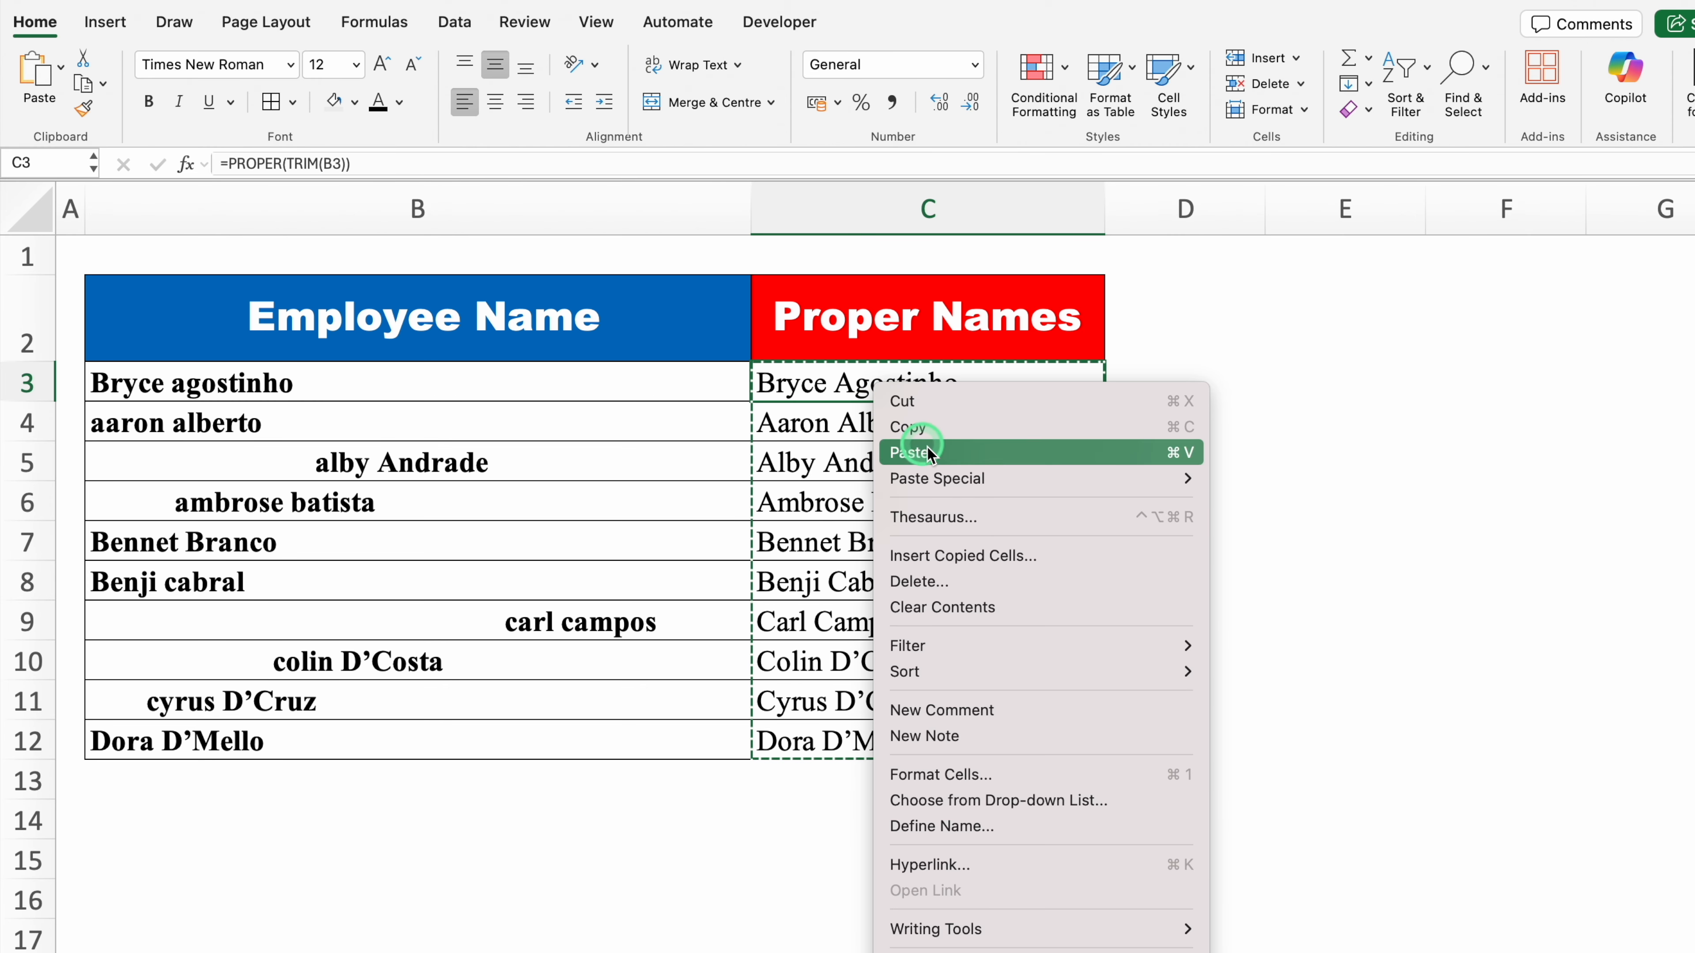
pyautogui.moveTo(991, 479)
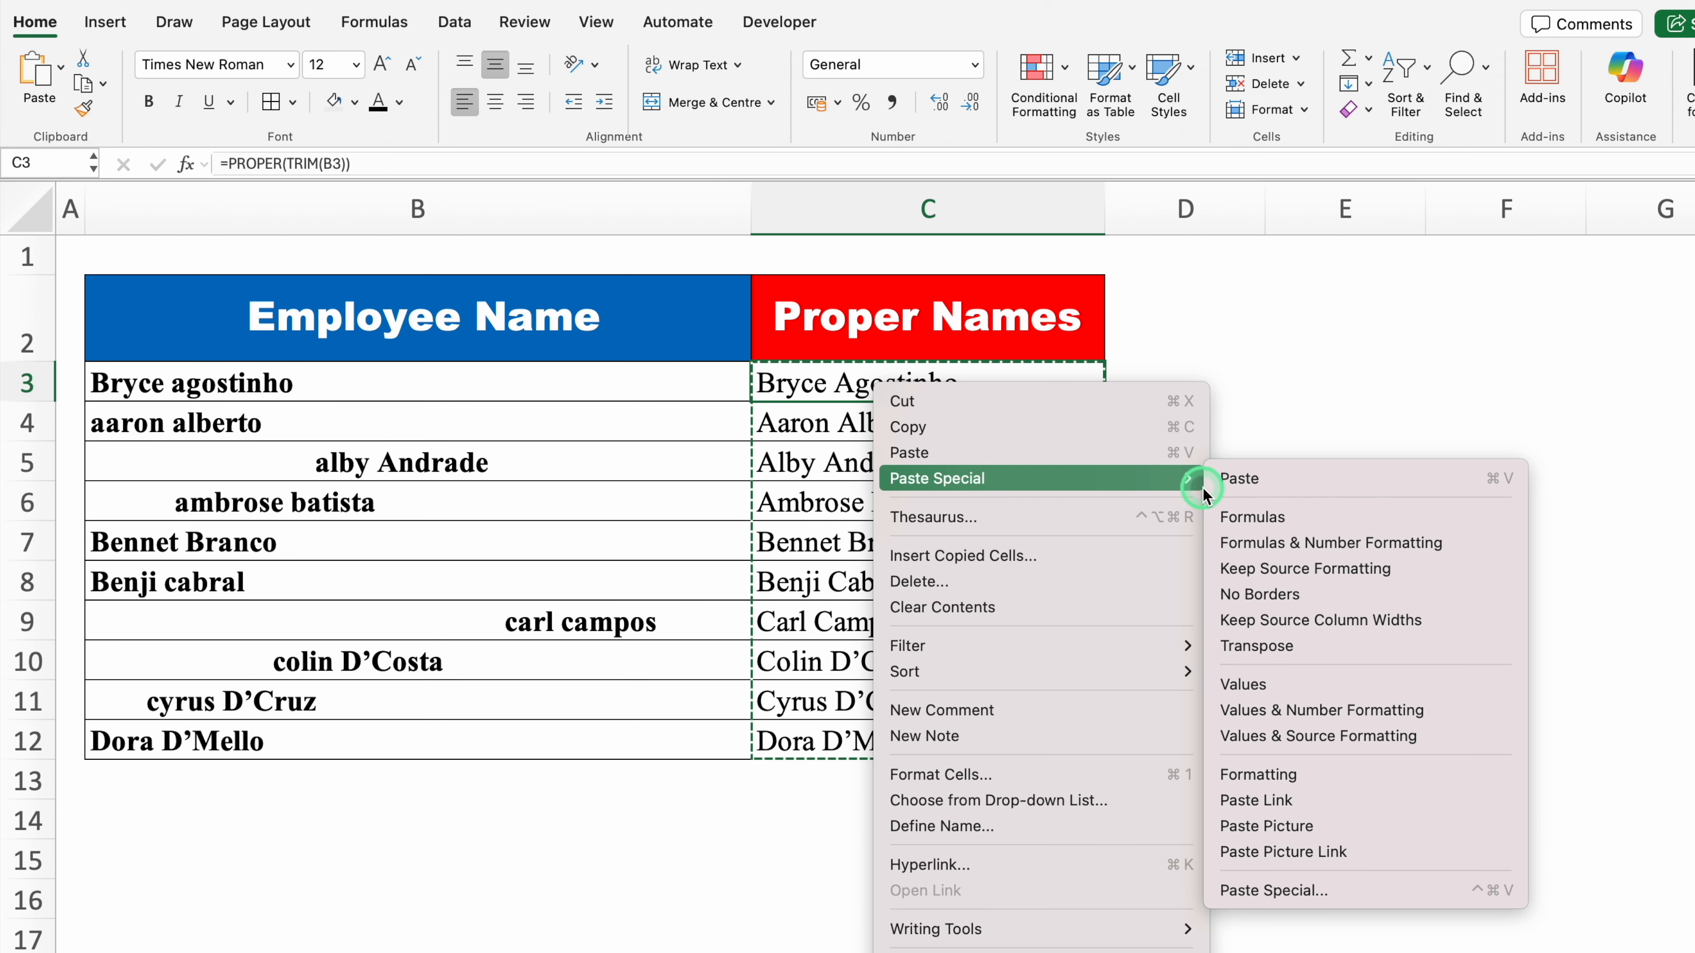
pyautogui.click(1304, 690)
# Step: Delete the original employee names in B3:B12
pyautogui.moveTo(592, 377); pyautogui.dragTo(606, 729)
pyautogui.press('Delete')
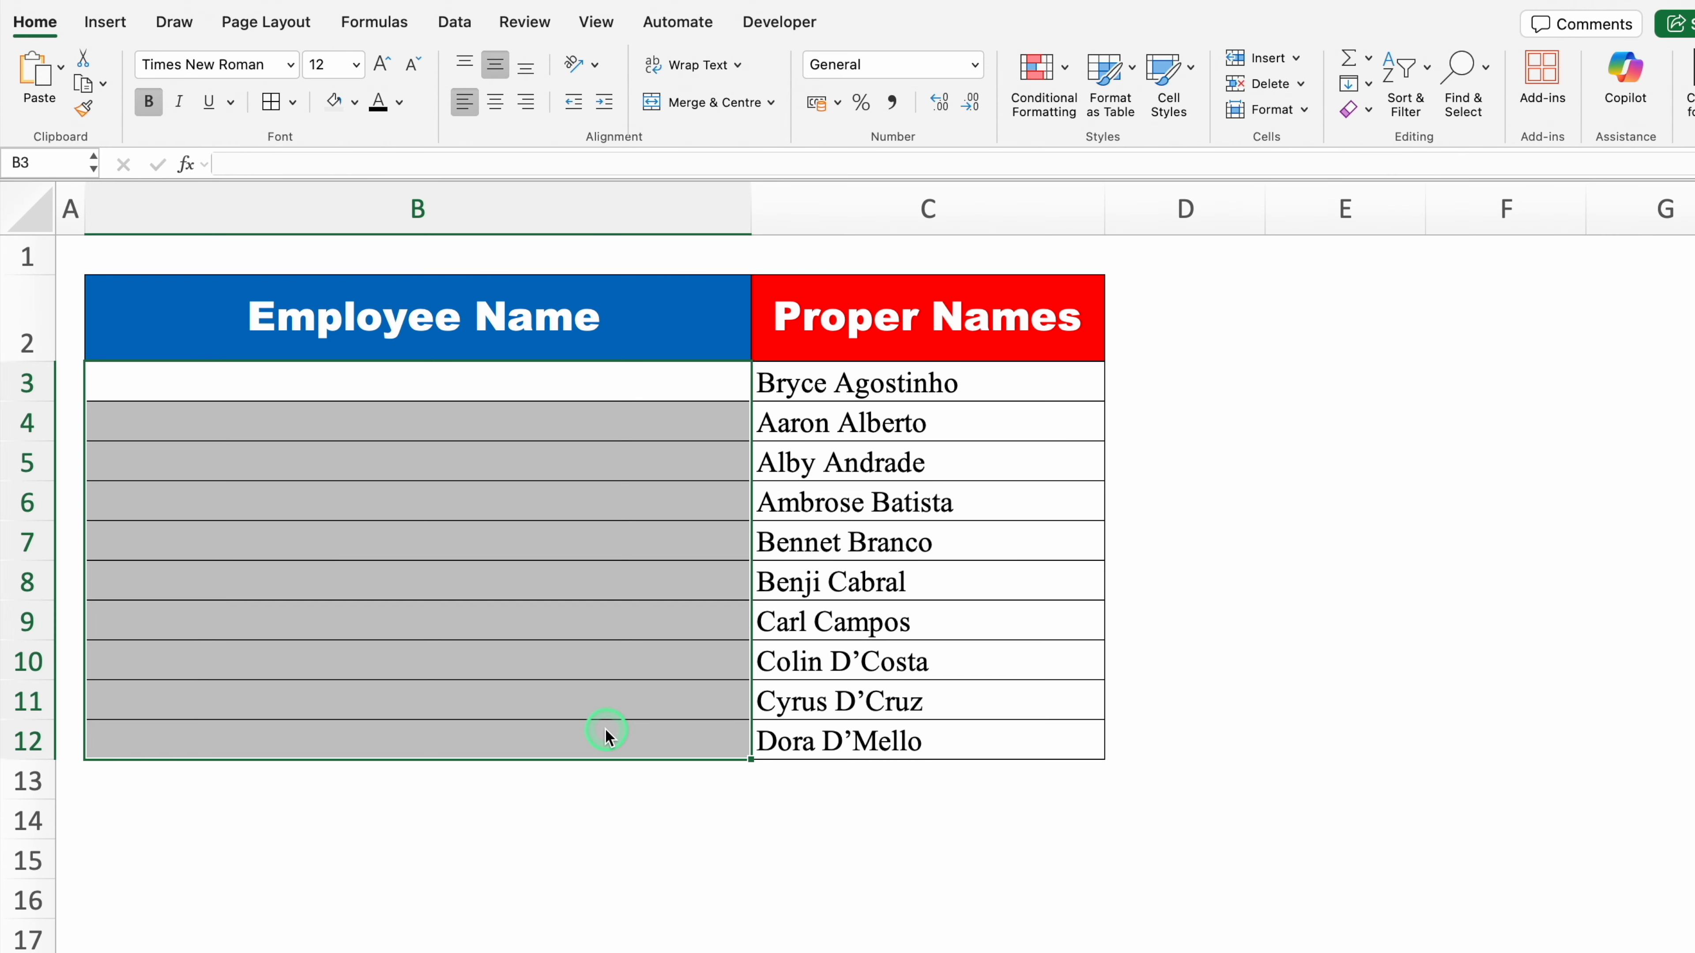
pyautogui.click(580, 652)
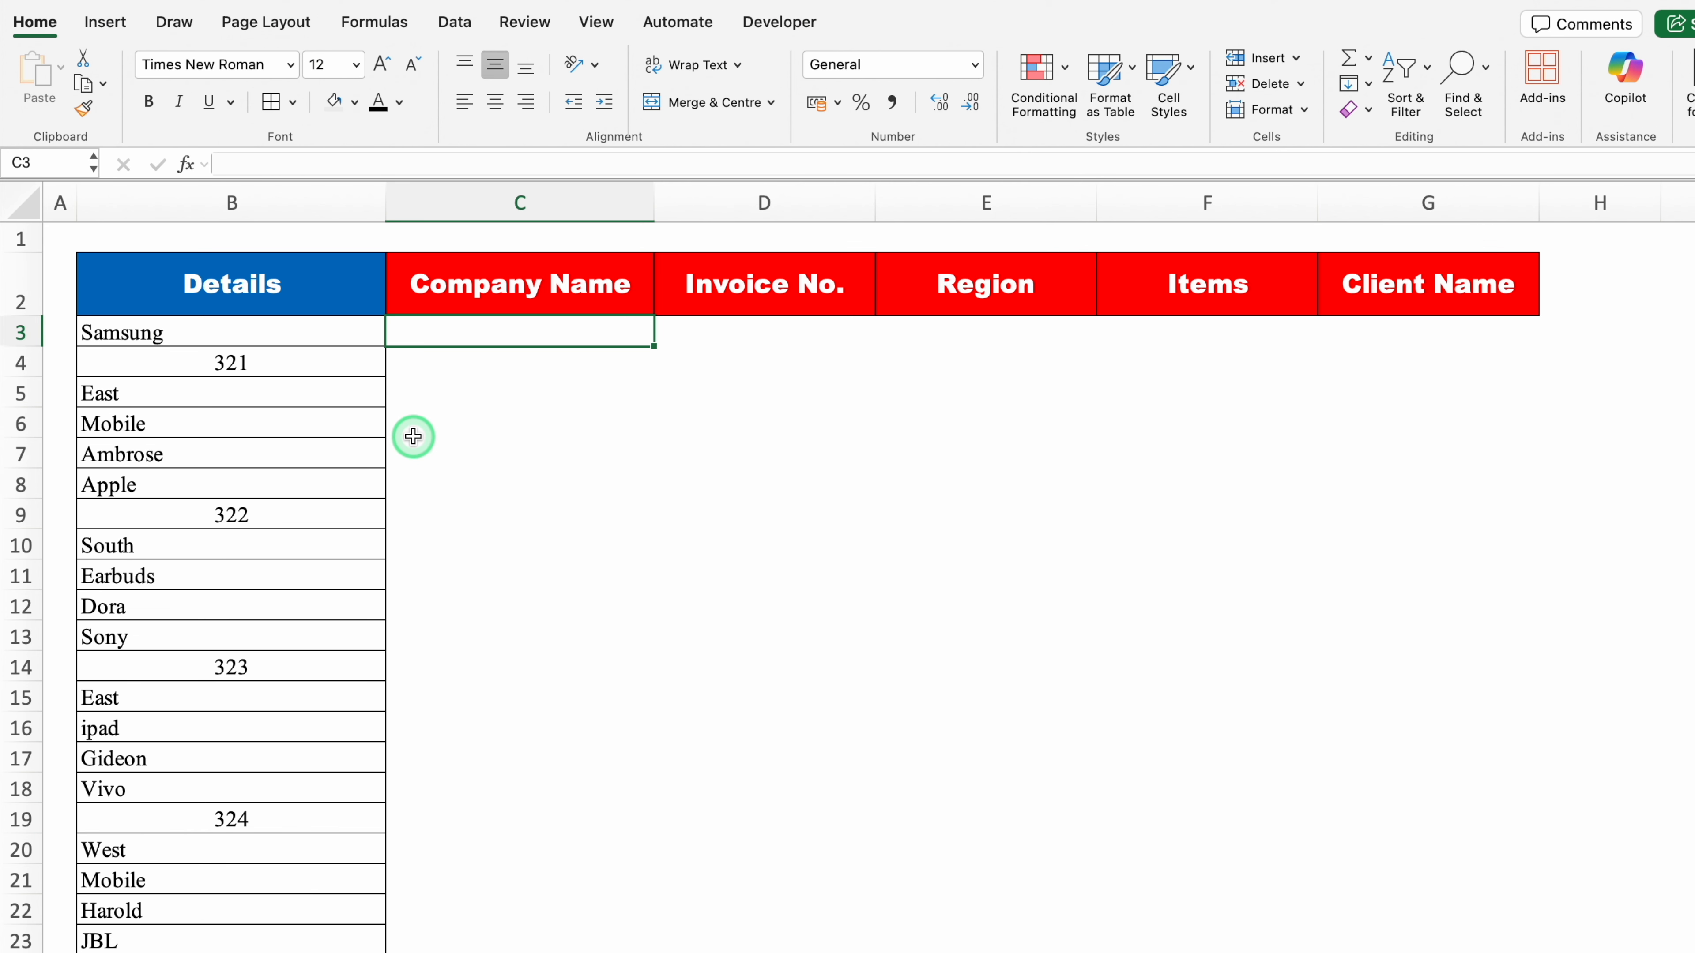
pyautogui.click(224, 199)
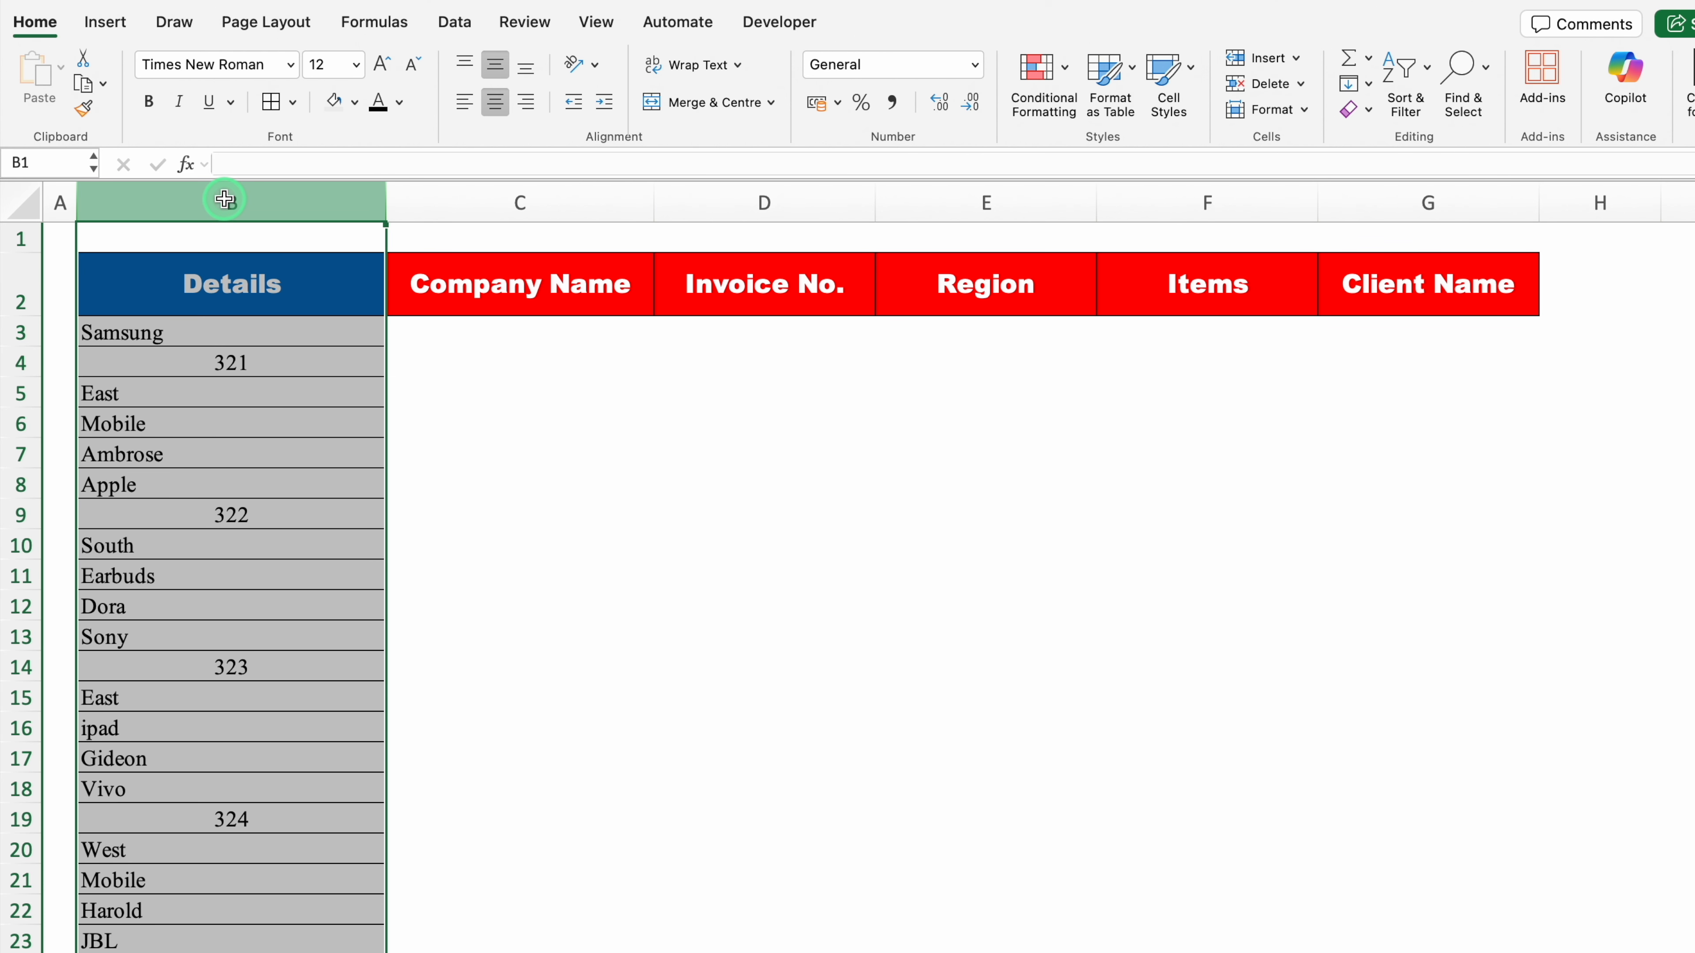
pyautogui.click(488, 340)
pyautogui.click(711, 349)
pyautogui.click(989, 341)
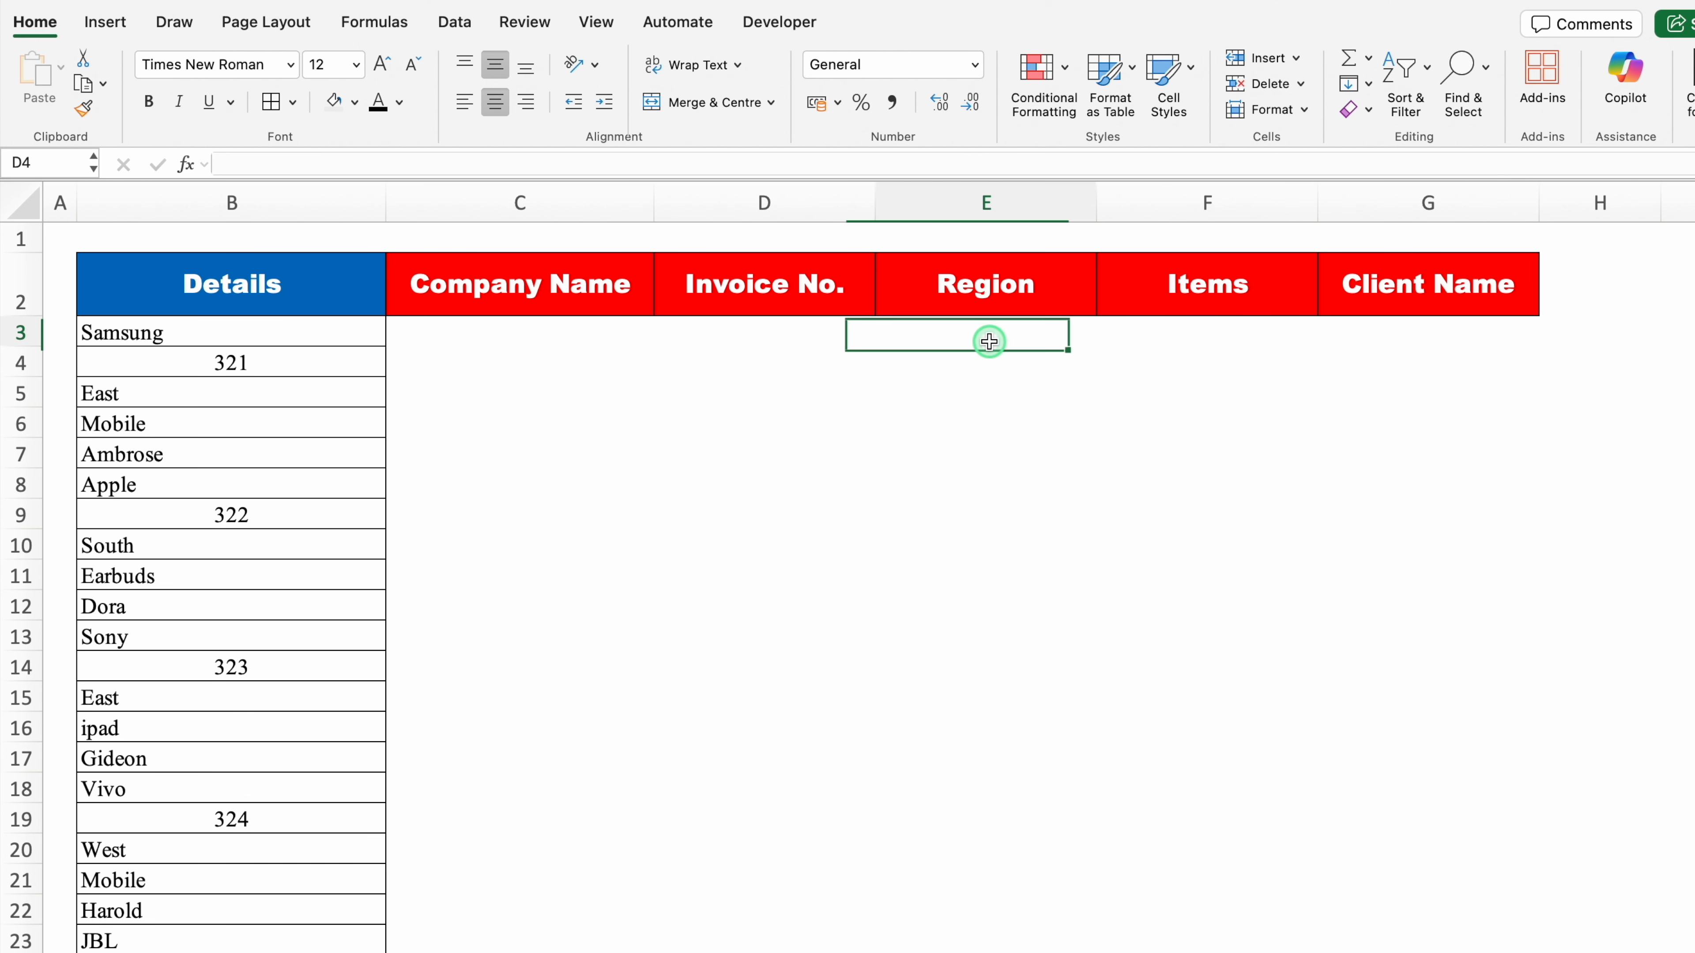
# Step: Enter the formula =B3 in C3 under Company Name to reference the first Details entry
pyautogui.click(469, 330)
pyautogui.write('=')
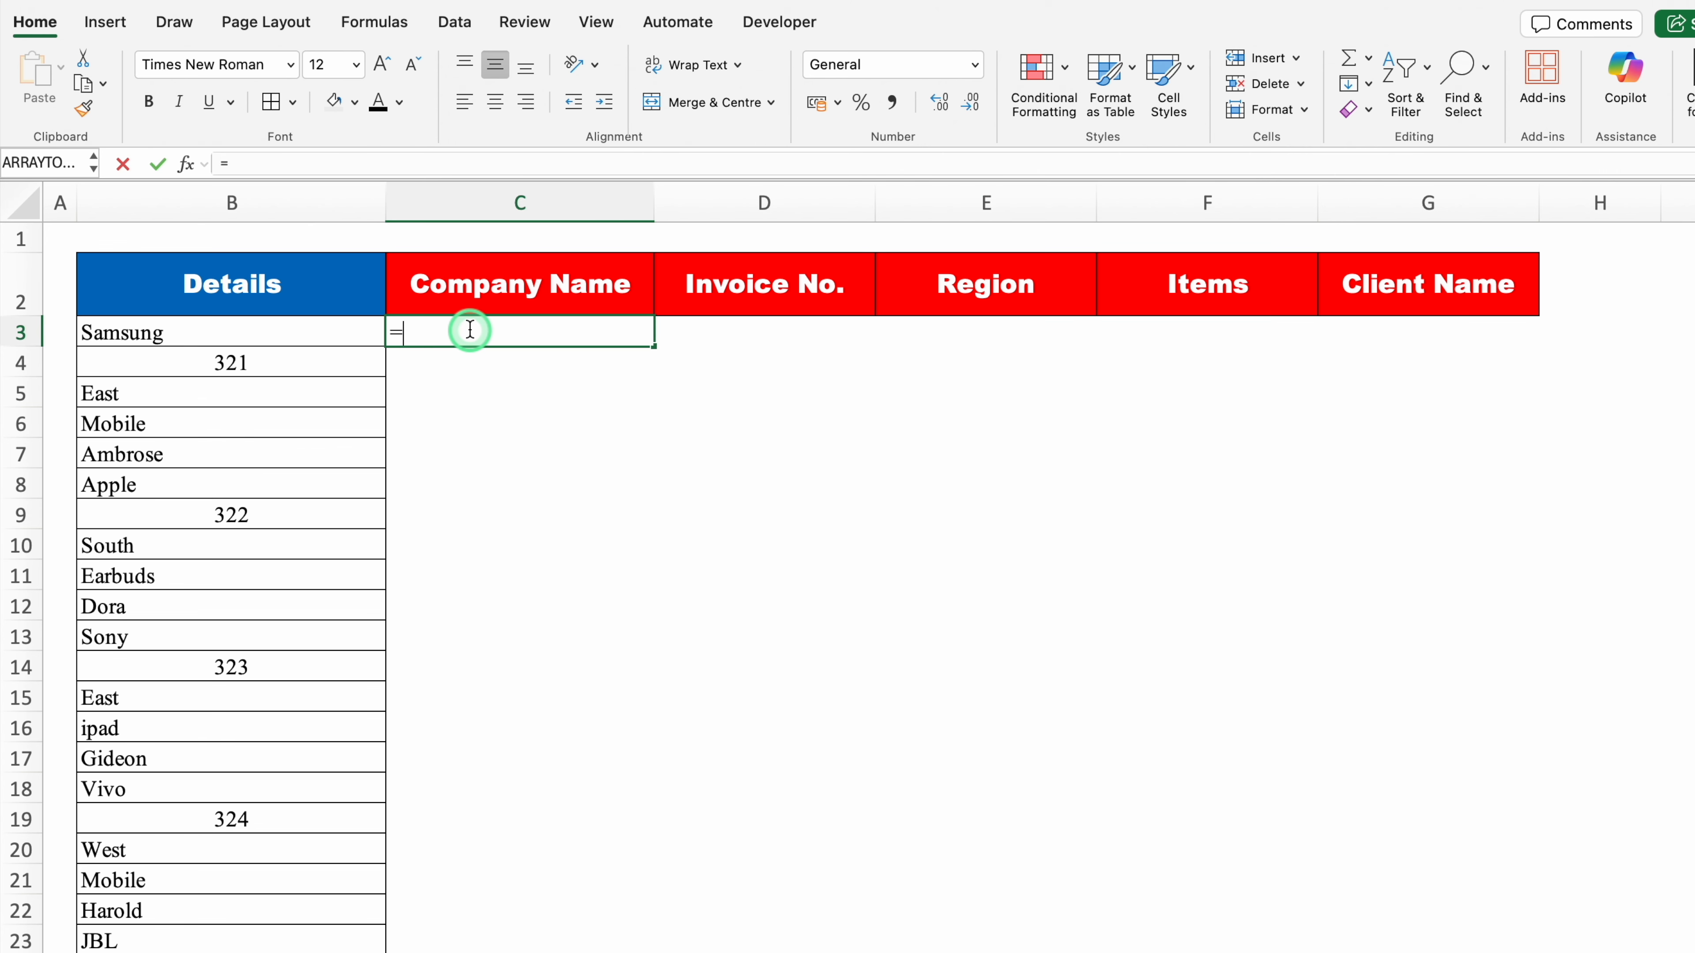
pyautogui.click(285, 331)
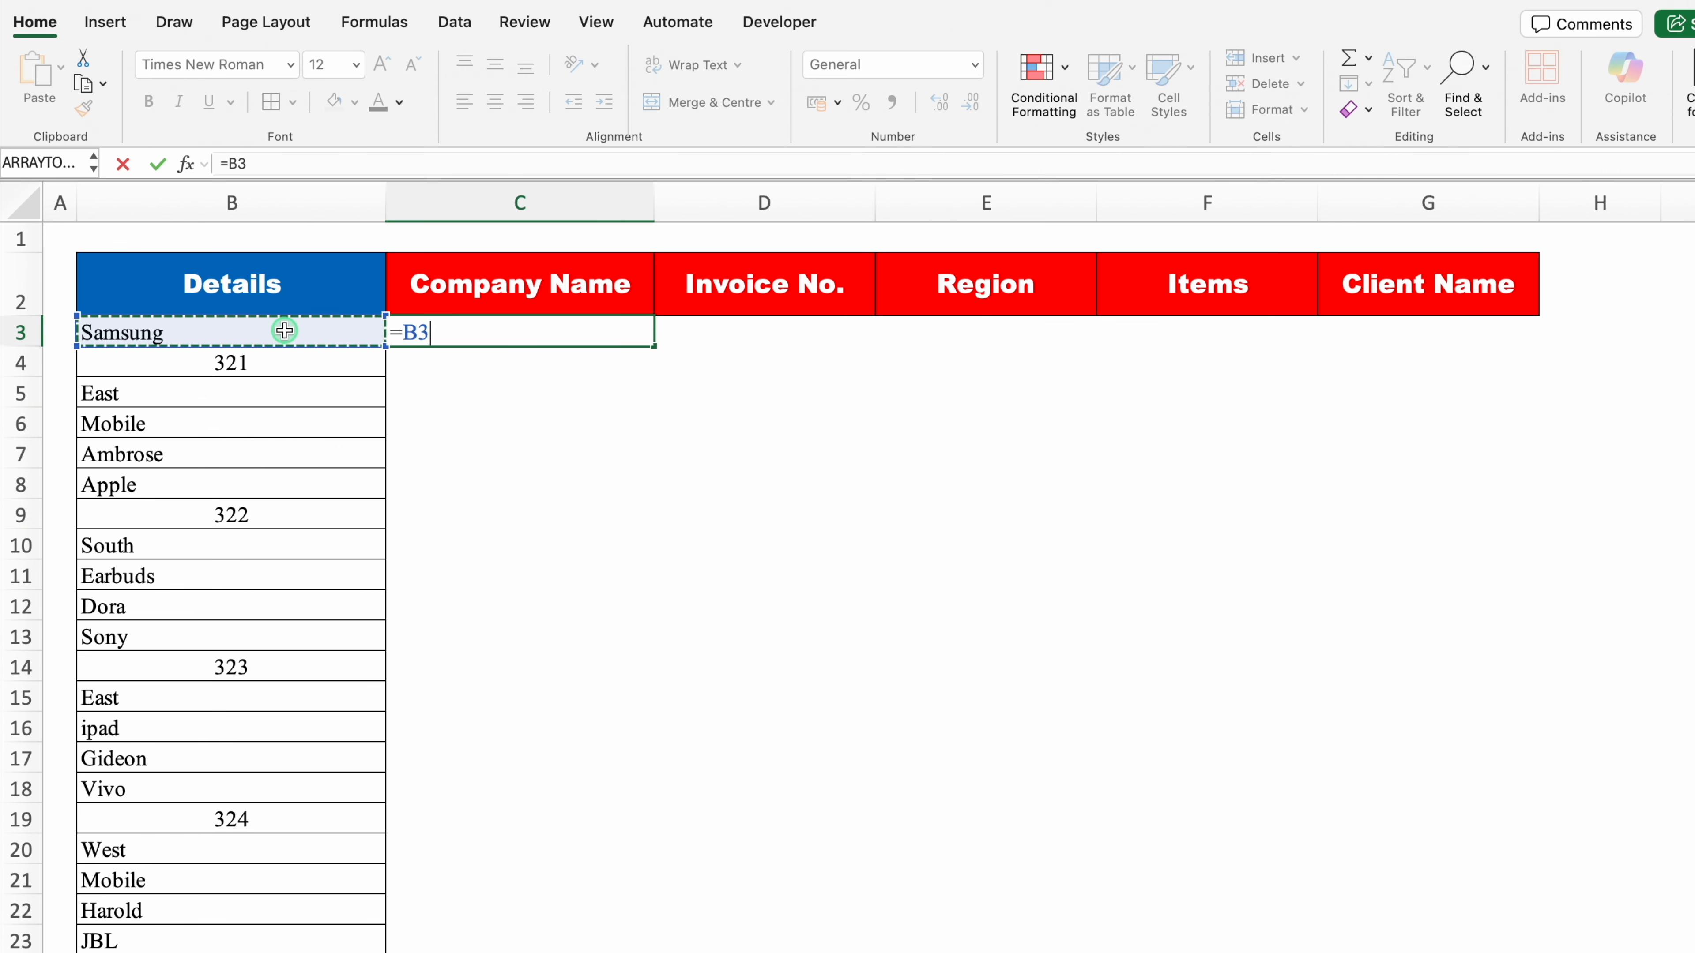
pyautogui.press('Return')
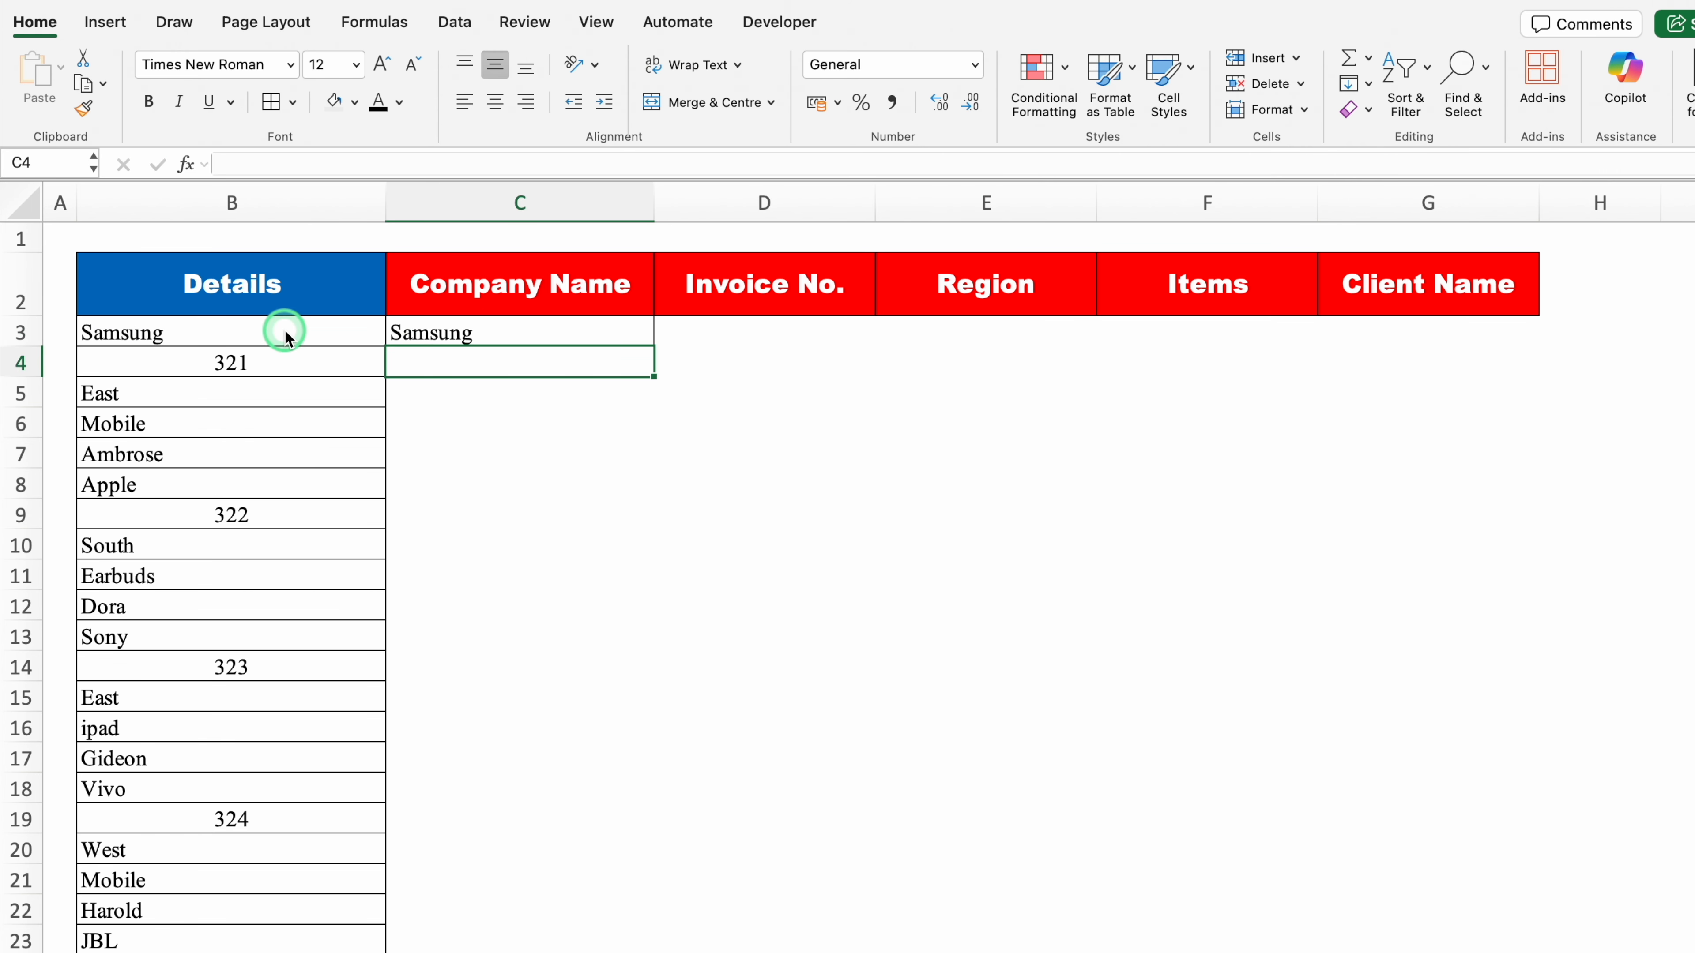
# Step: Enter the formula =B4 in D4 under Invoice No. to reference the second Details entry
pyautogui.press('Right')
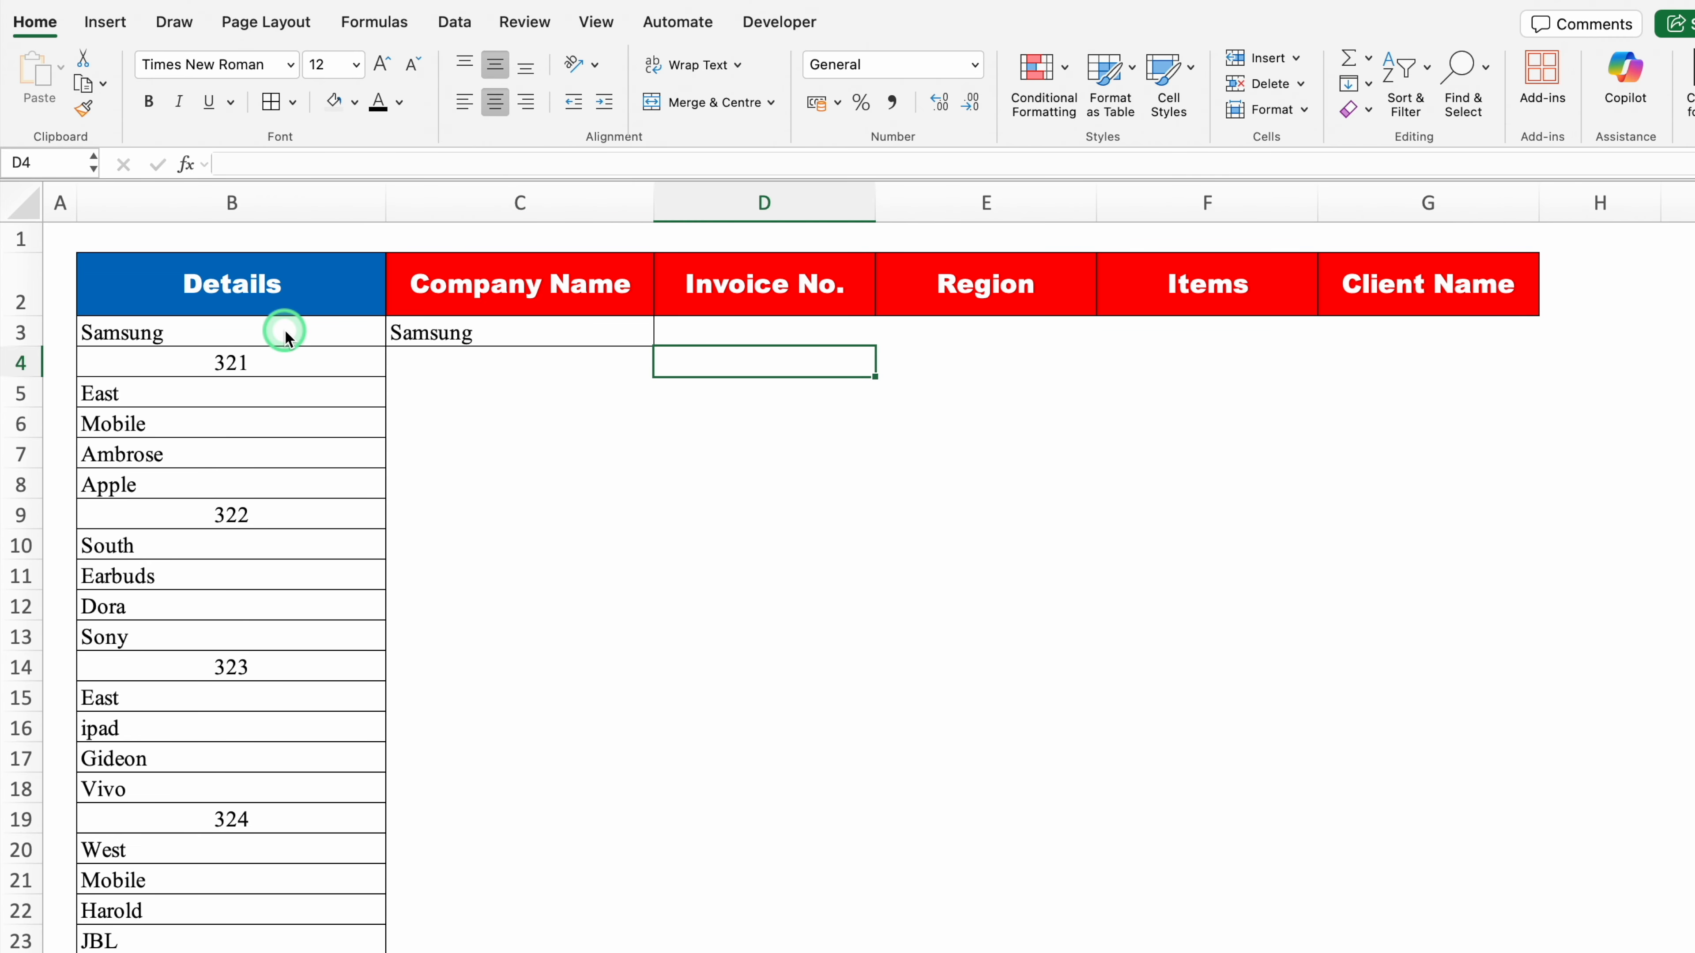
pyautogui.write('=')
pyautogui.click(258, 363)
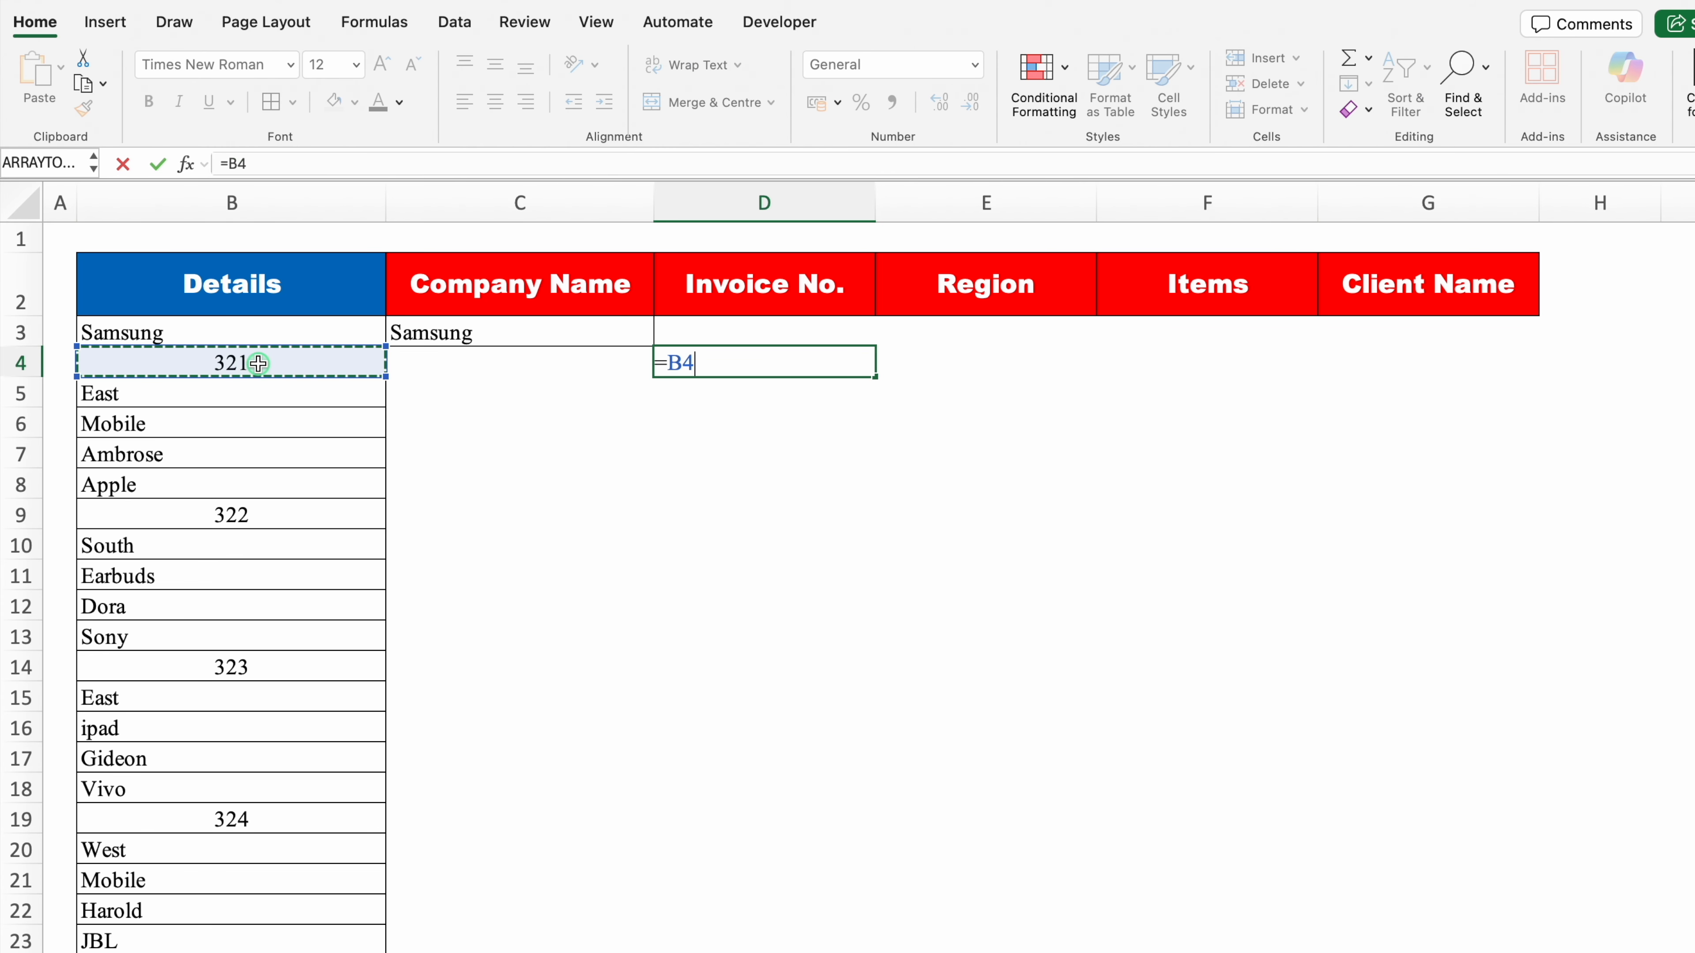
pyautogui.press('Return')
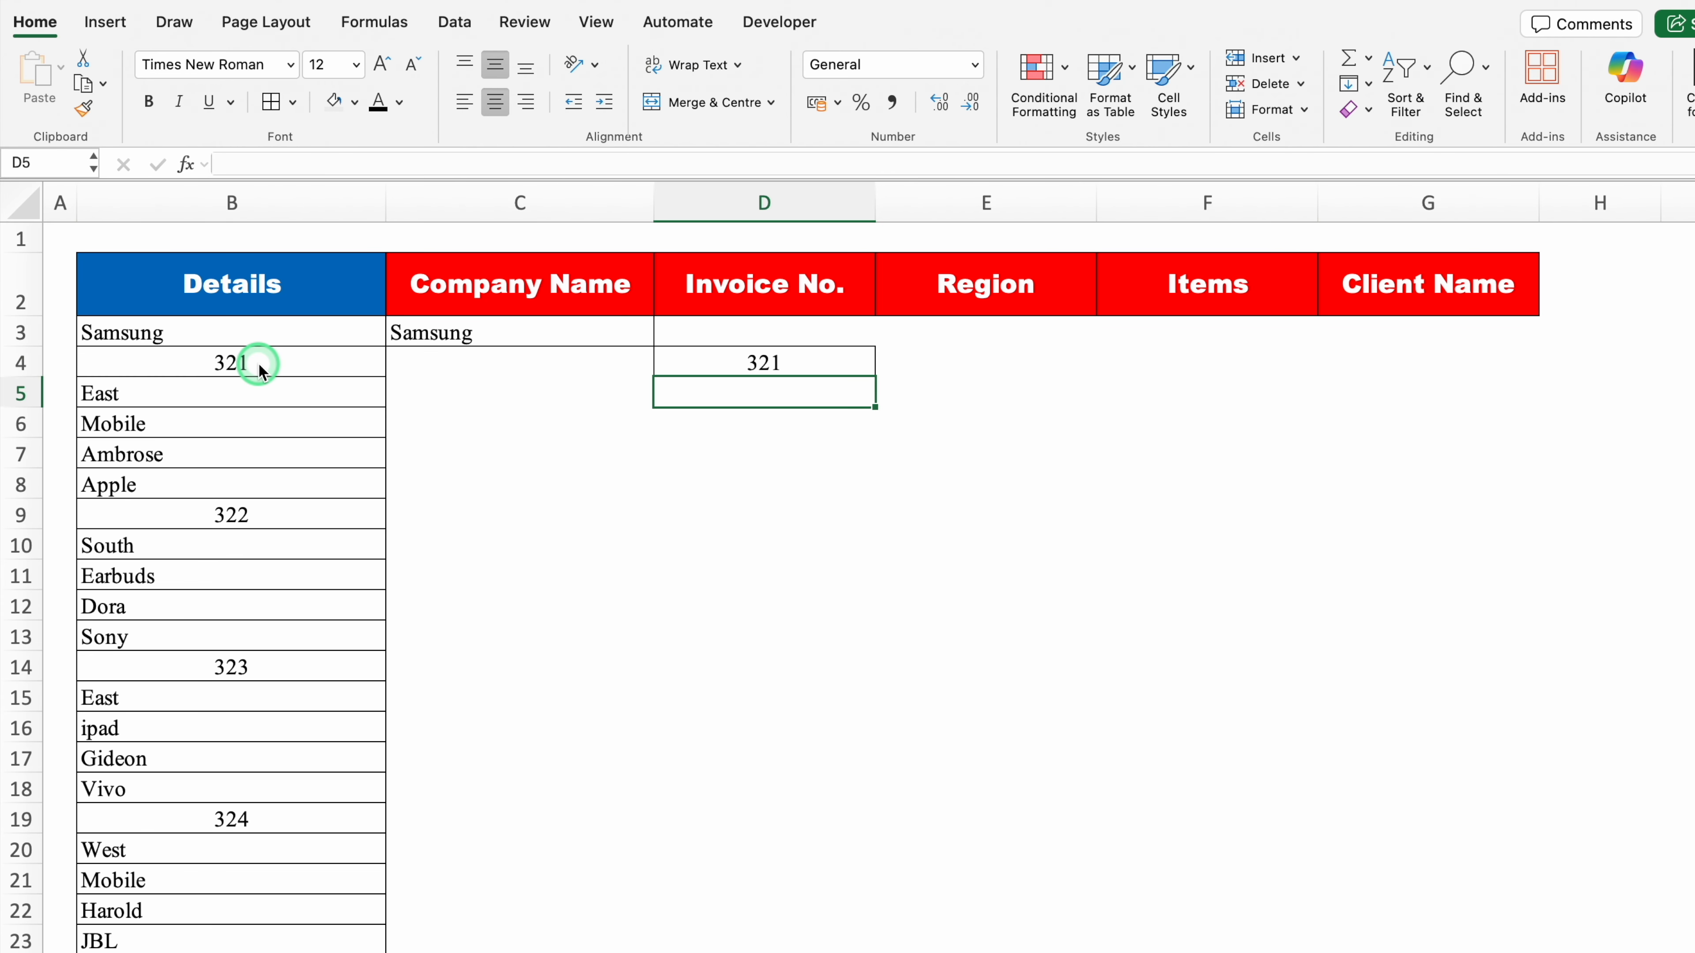
# Step: Enter the formula =B5 in E5 under Region to reference the third Details entry
pyautogui.press('Right')
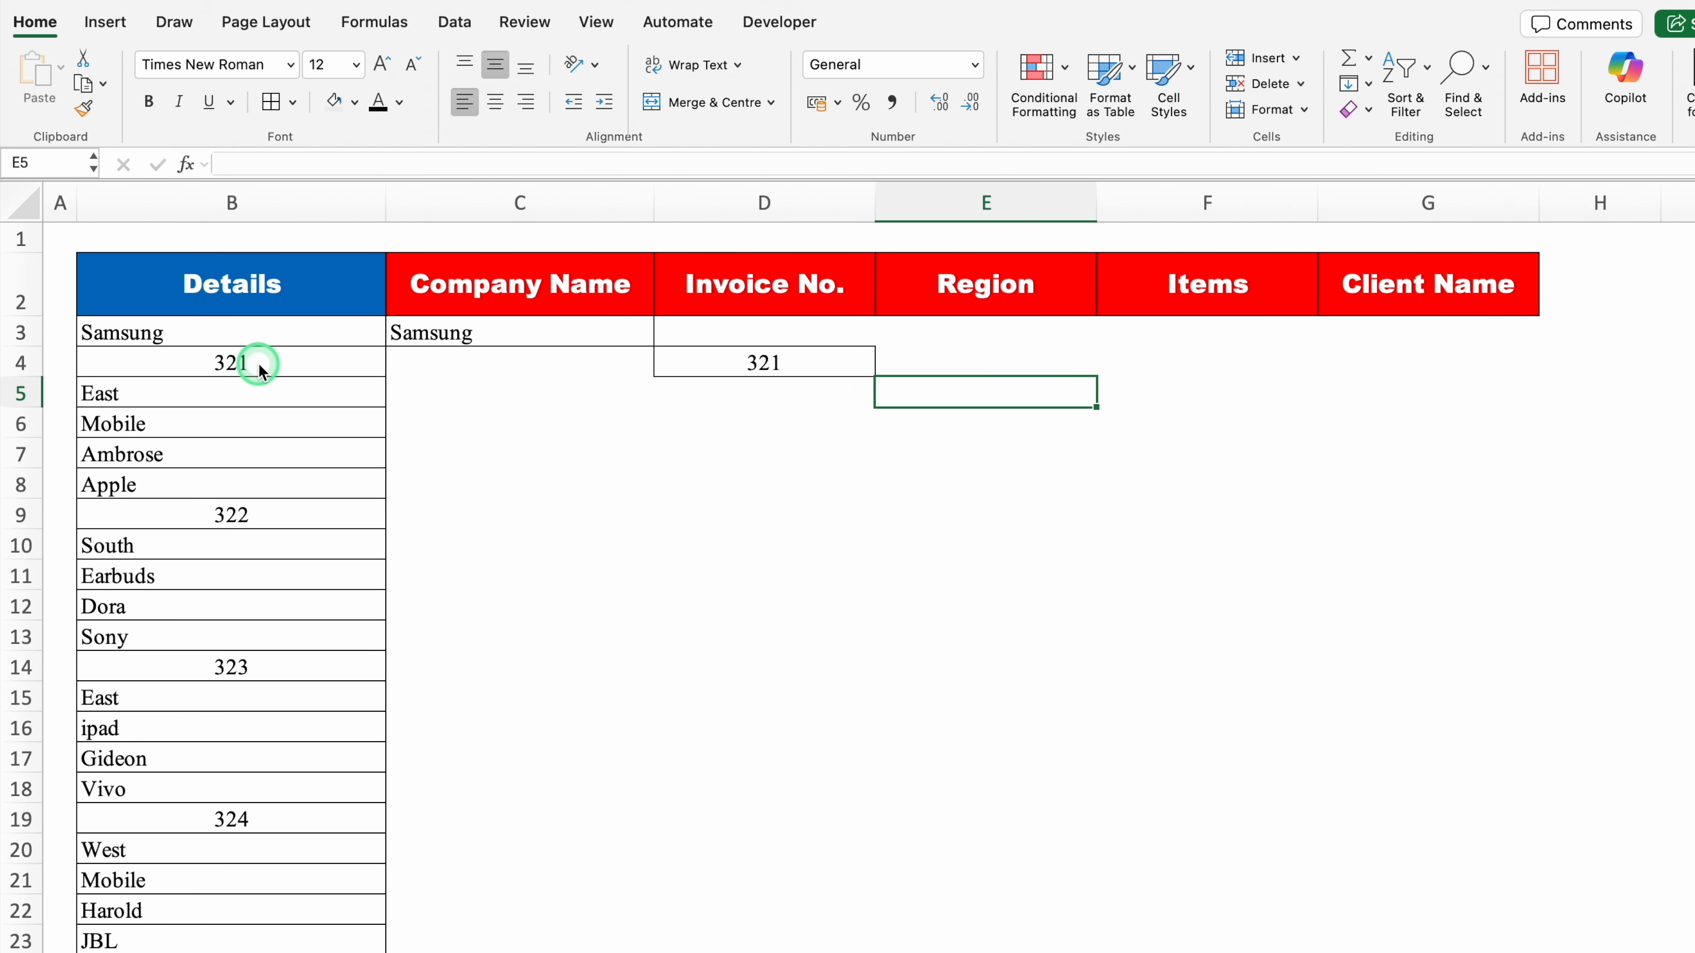
pyautogui.write('=')
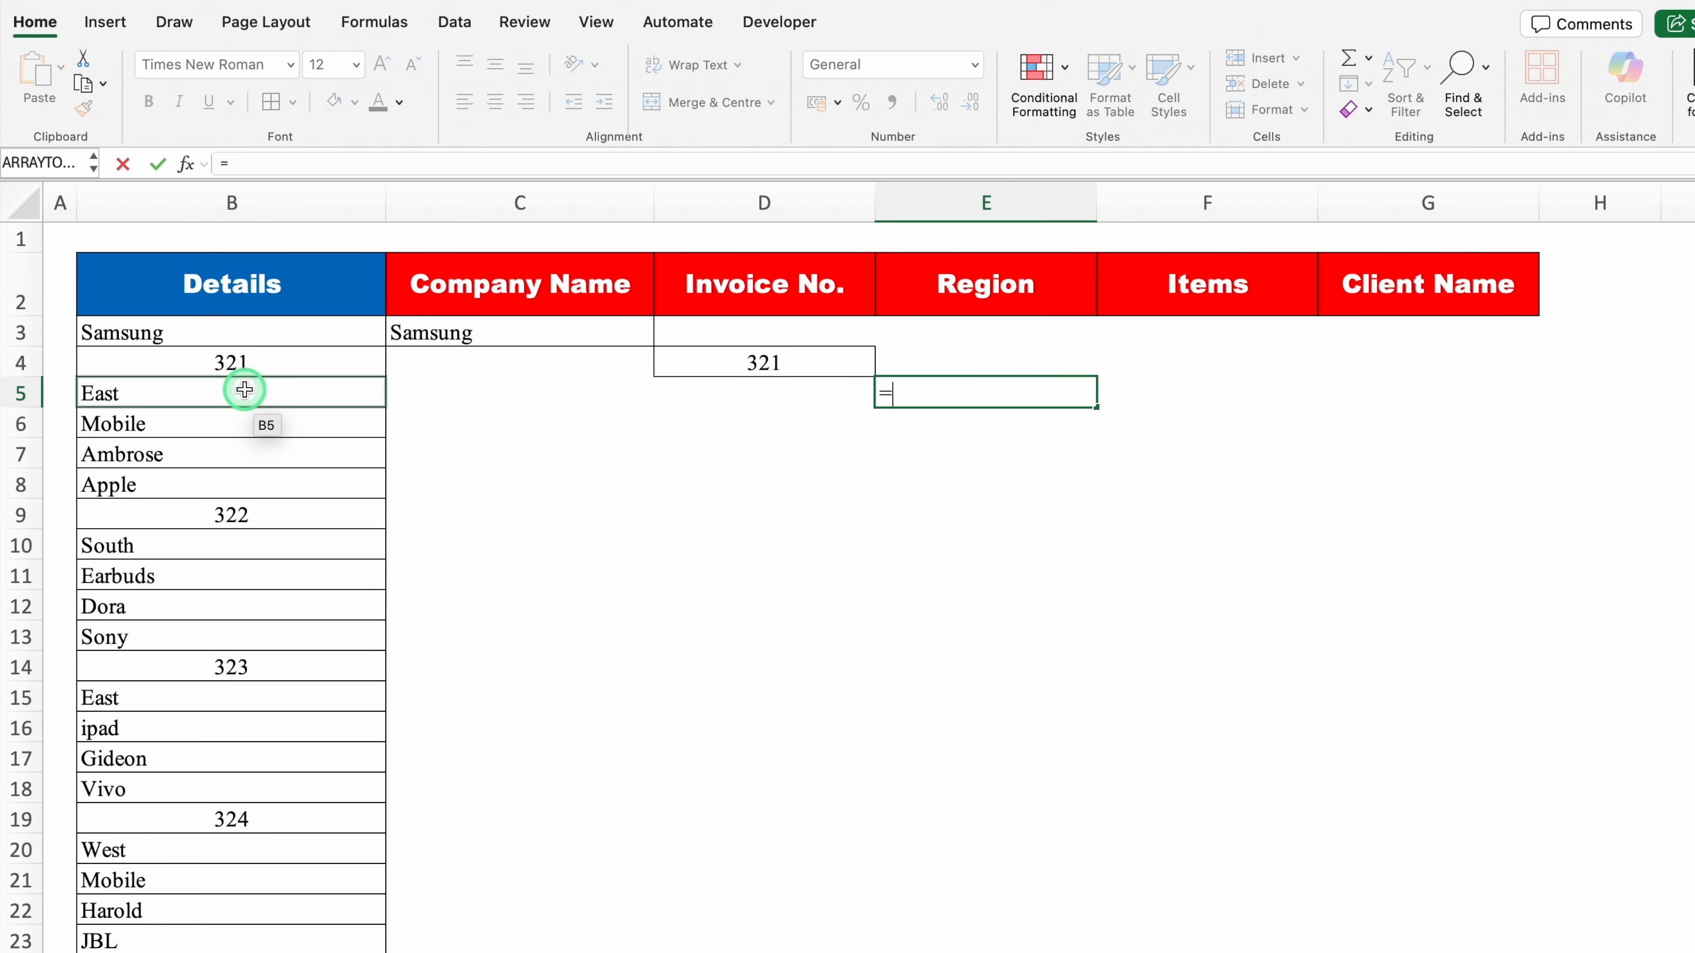
pyautogui.click(245, 390)
pyautogui.press('Return')
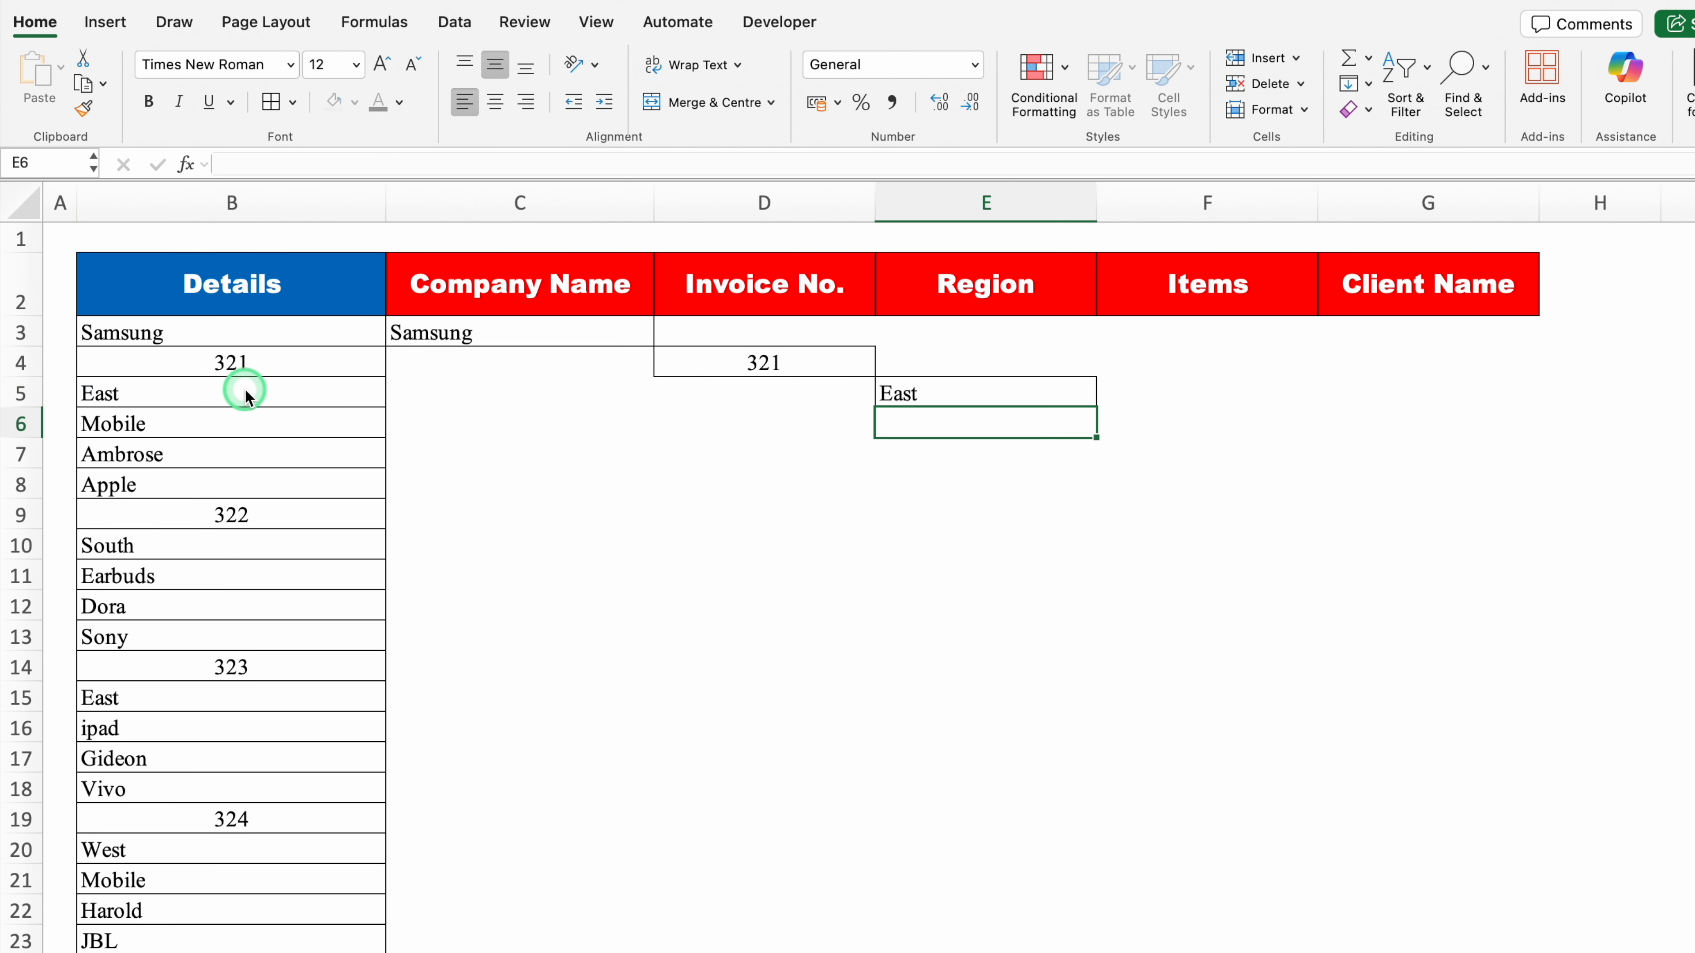
# Step: Reference the next two Details entries with =B6 in F6 under Items and =B7 in G7 under Client Name
pyautogui.press('Right')
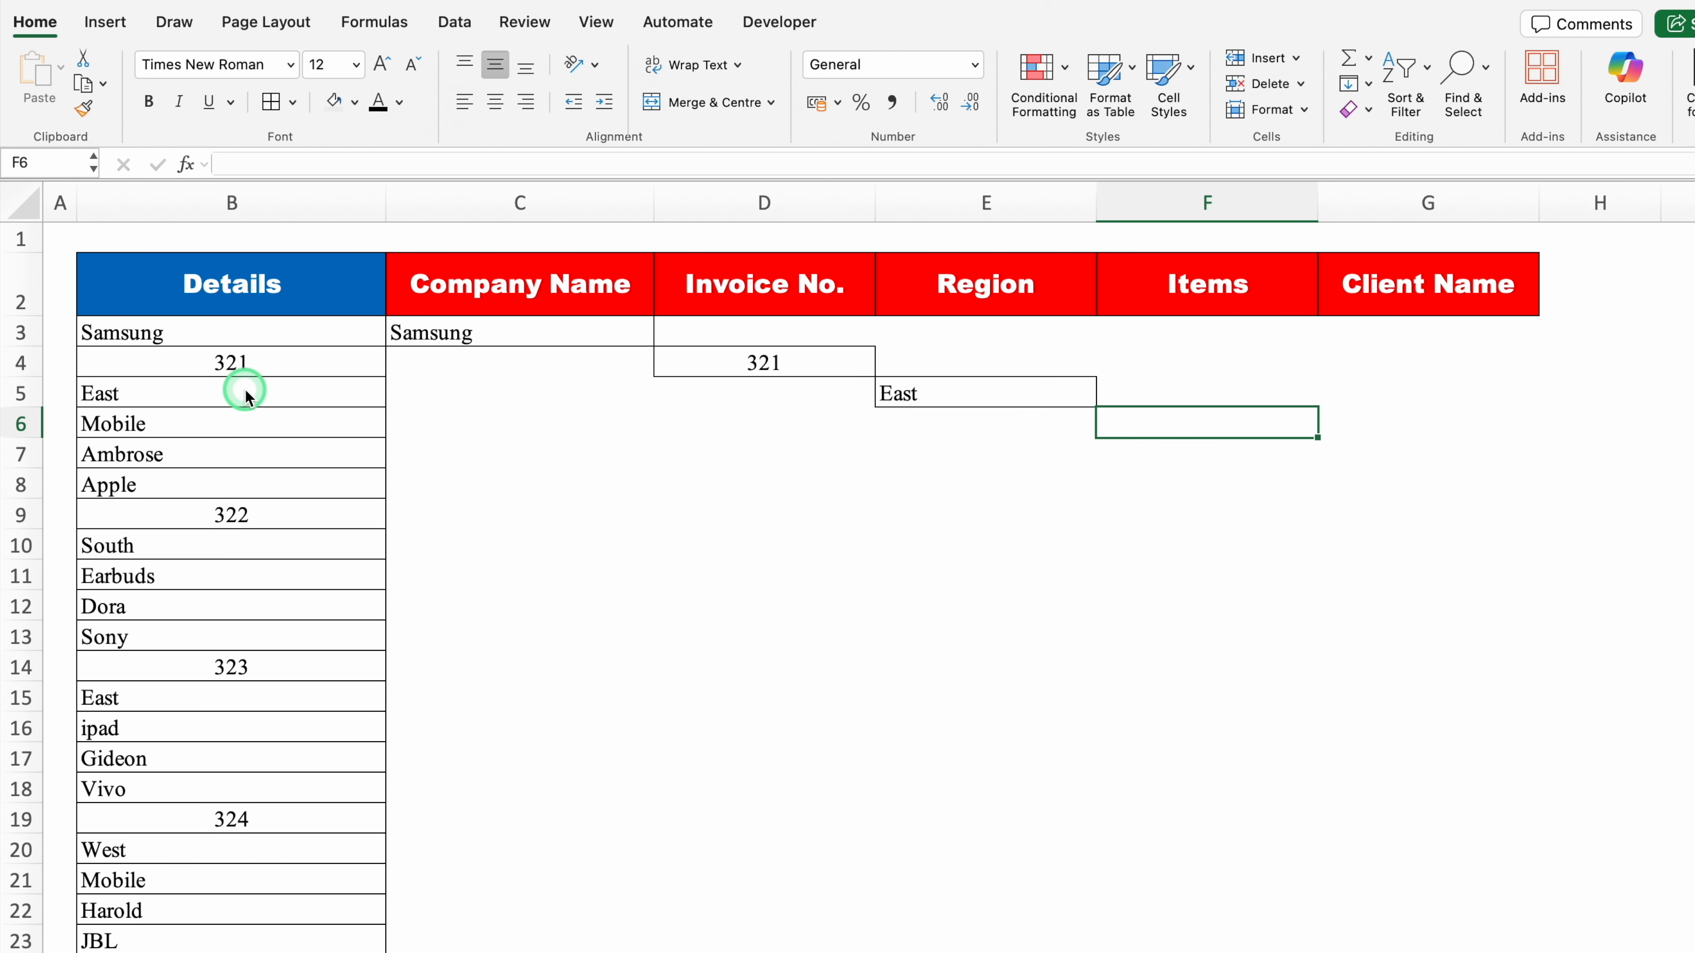
pyautogui.write('=')
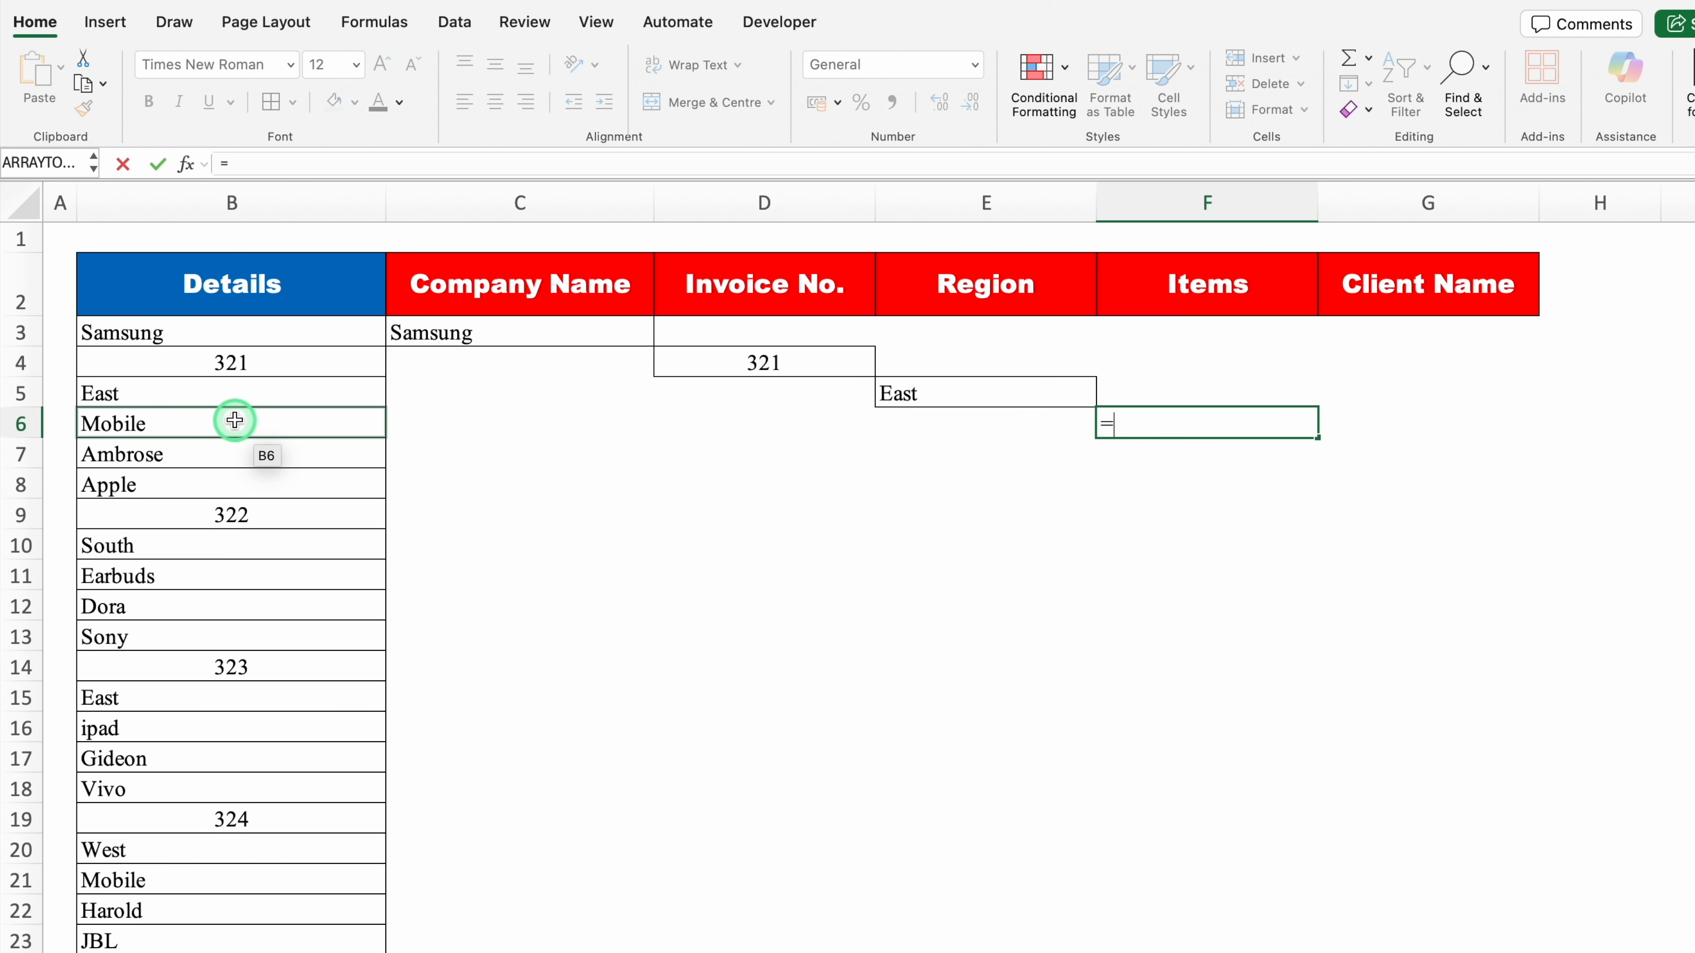
pyautogui.click(235, 420)
pyautogui.press('Return')
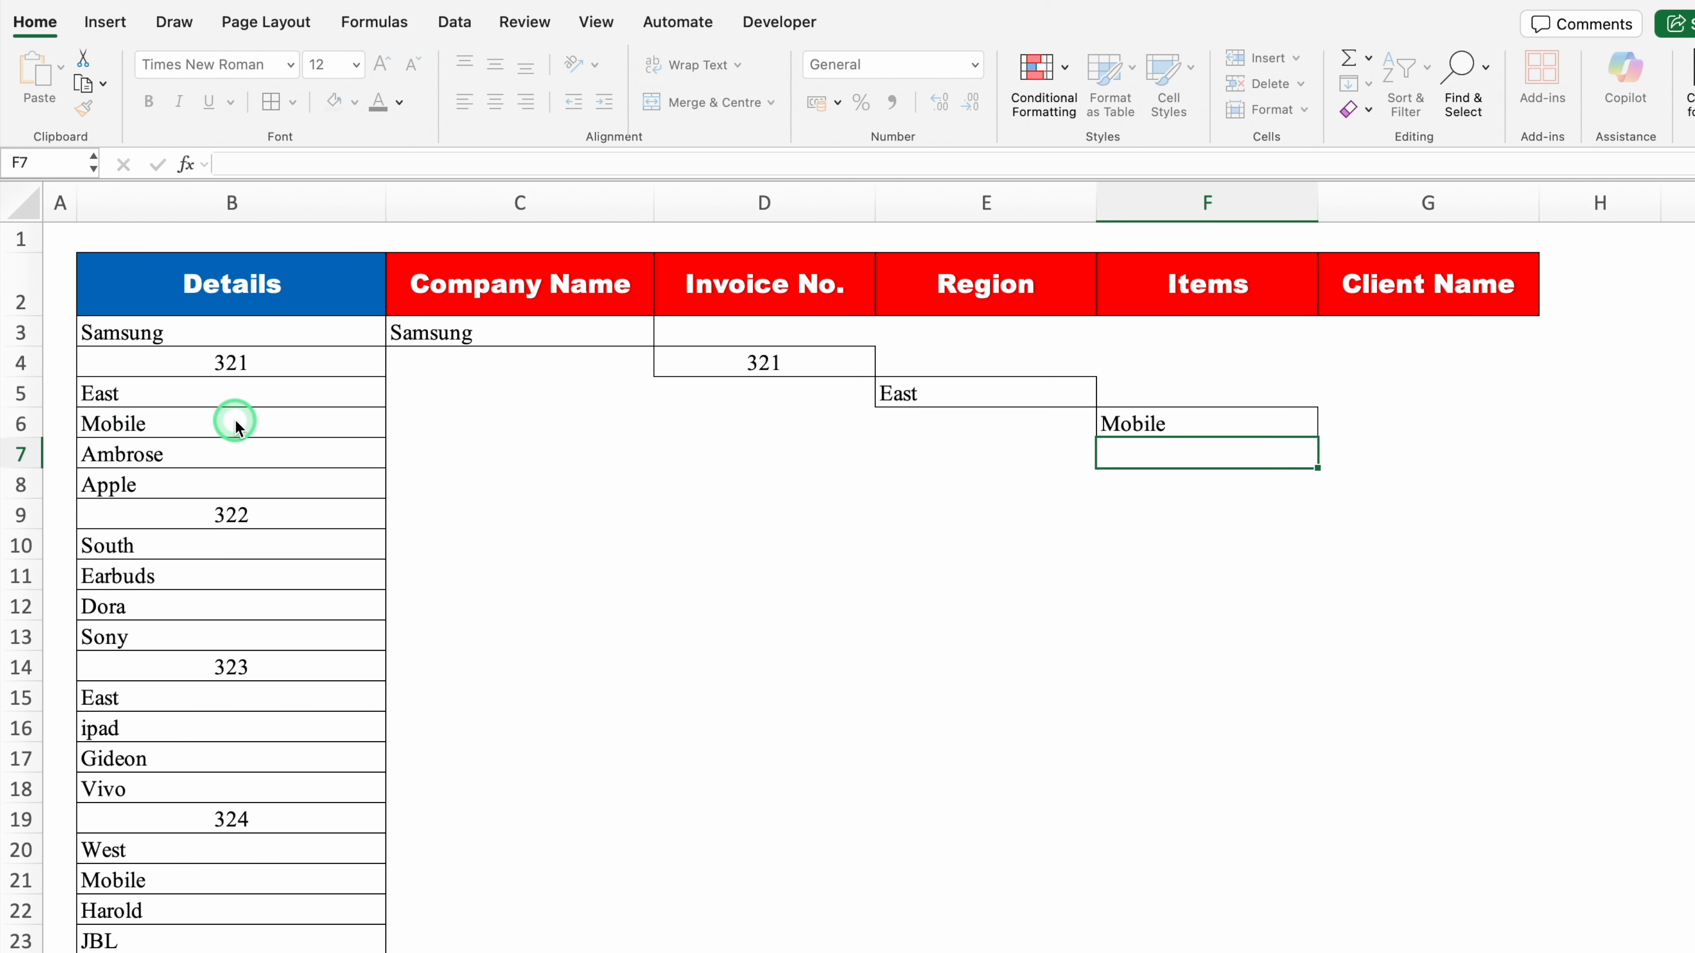
pyautogui.press('Right')
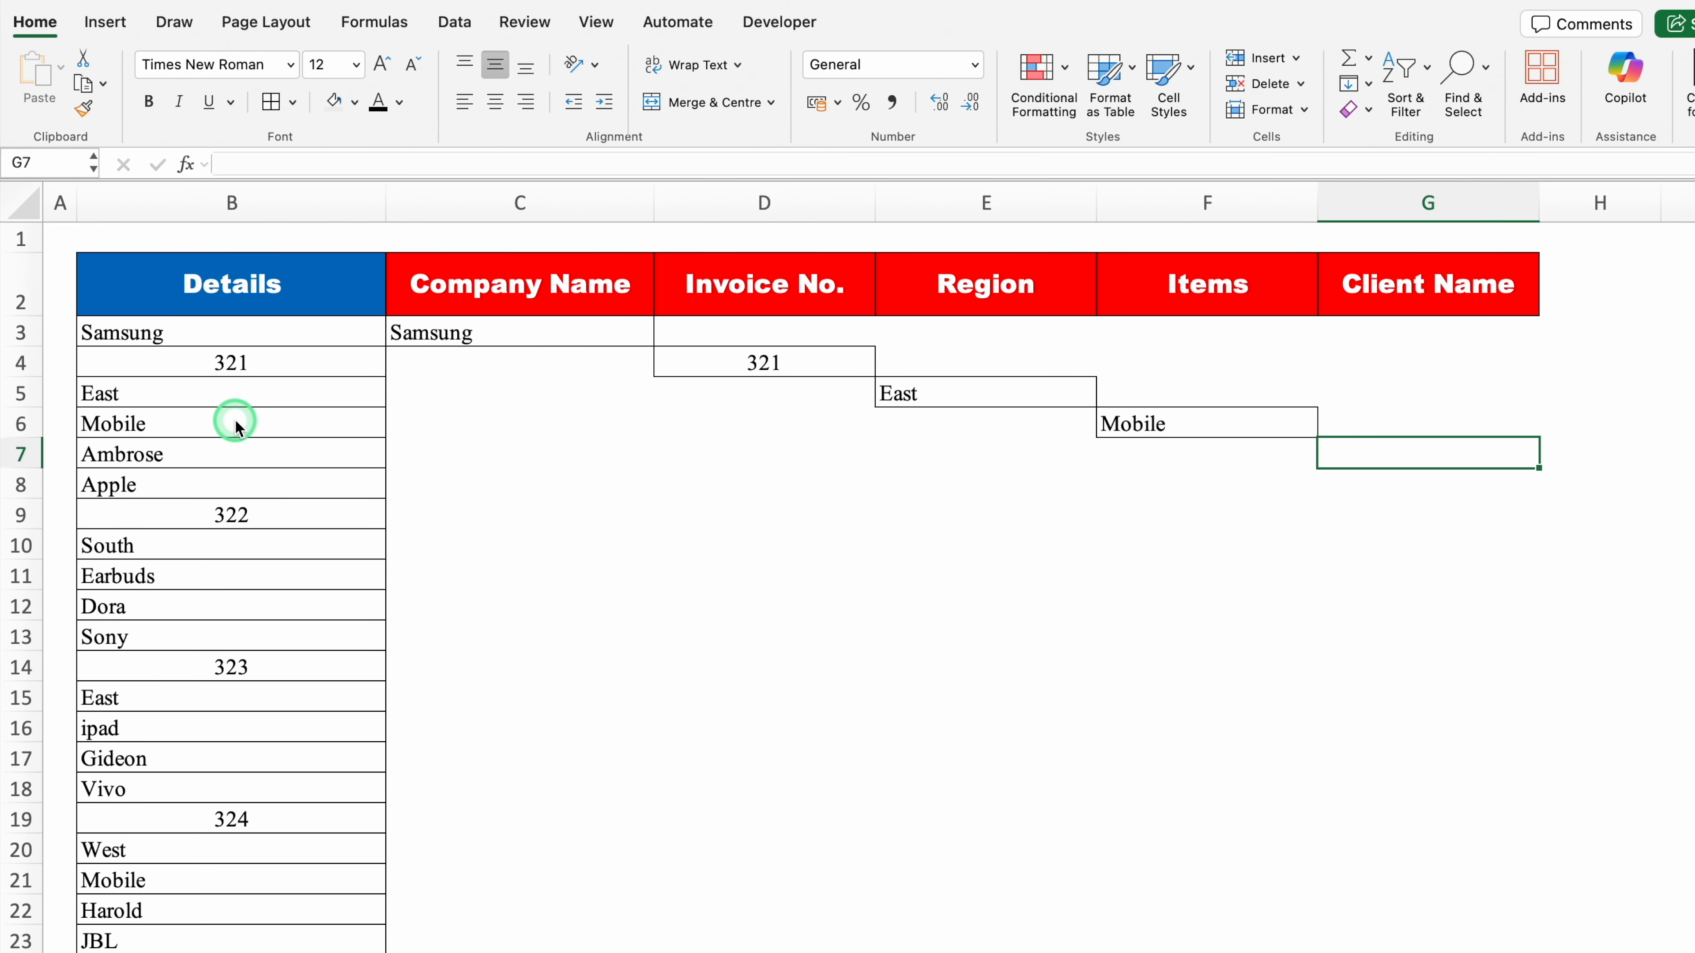
pyautogui.write('=')
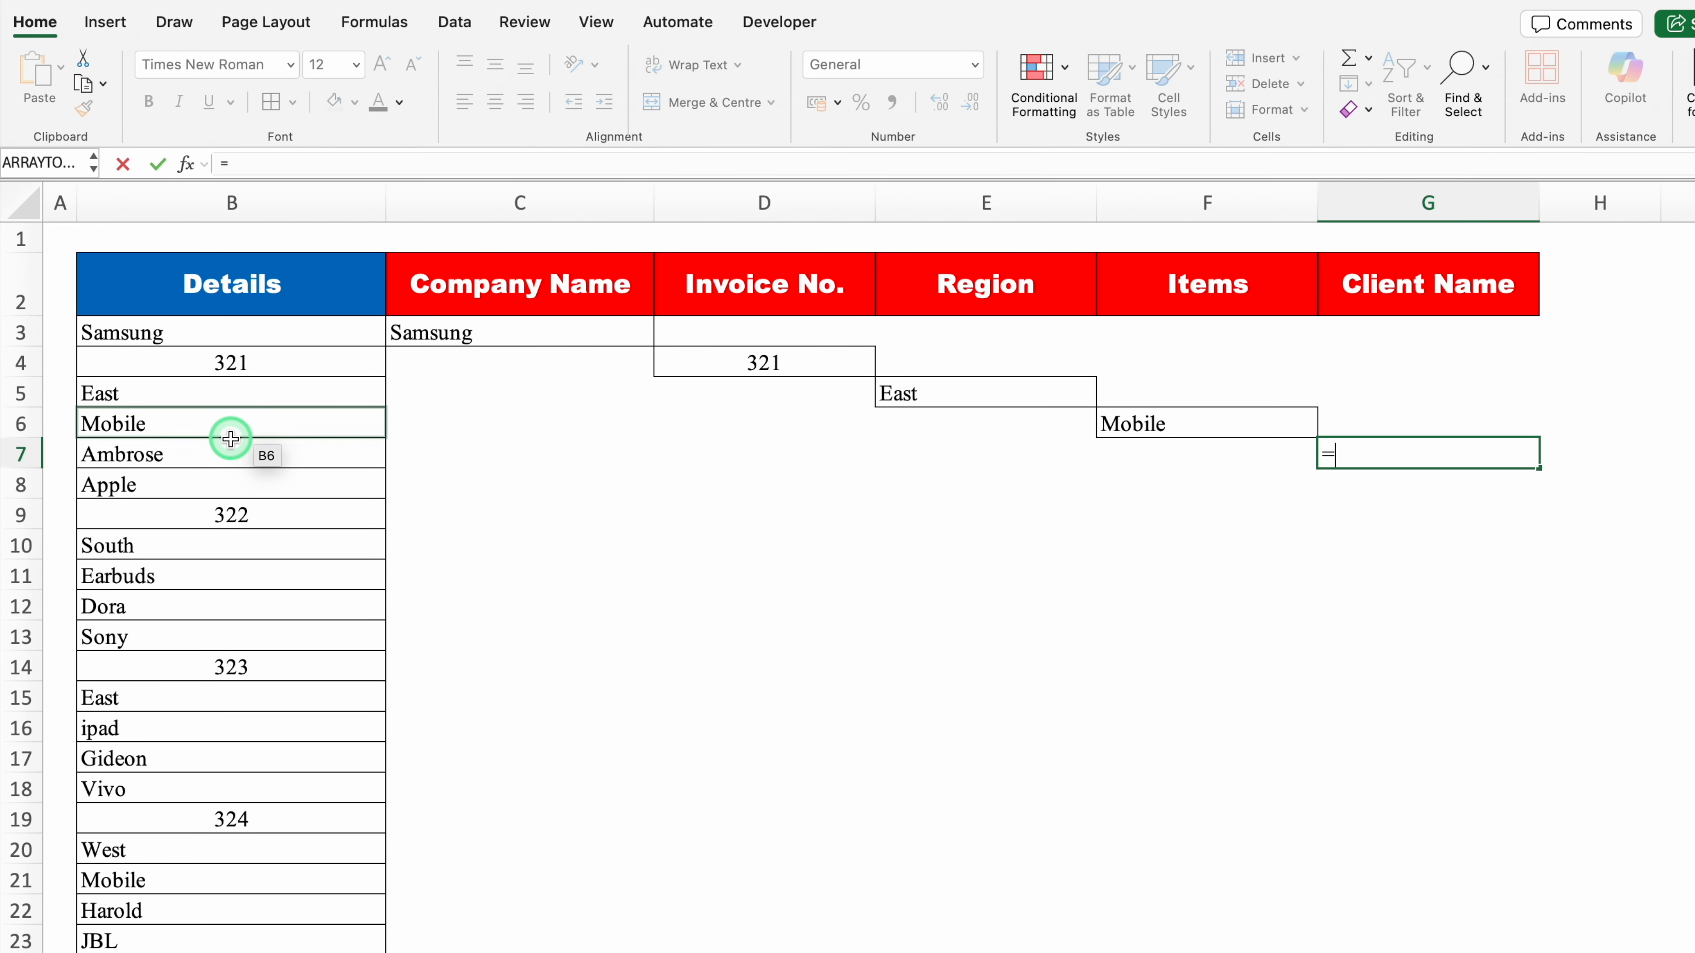
pyautogui.click(230, 445)
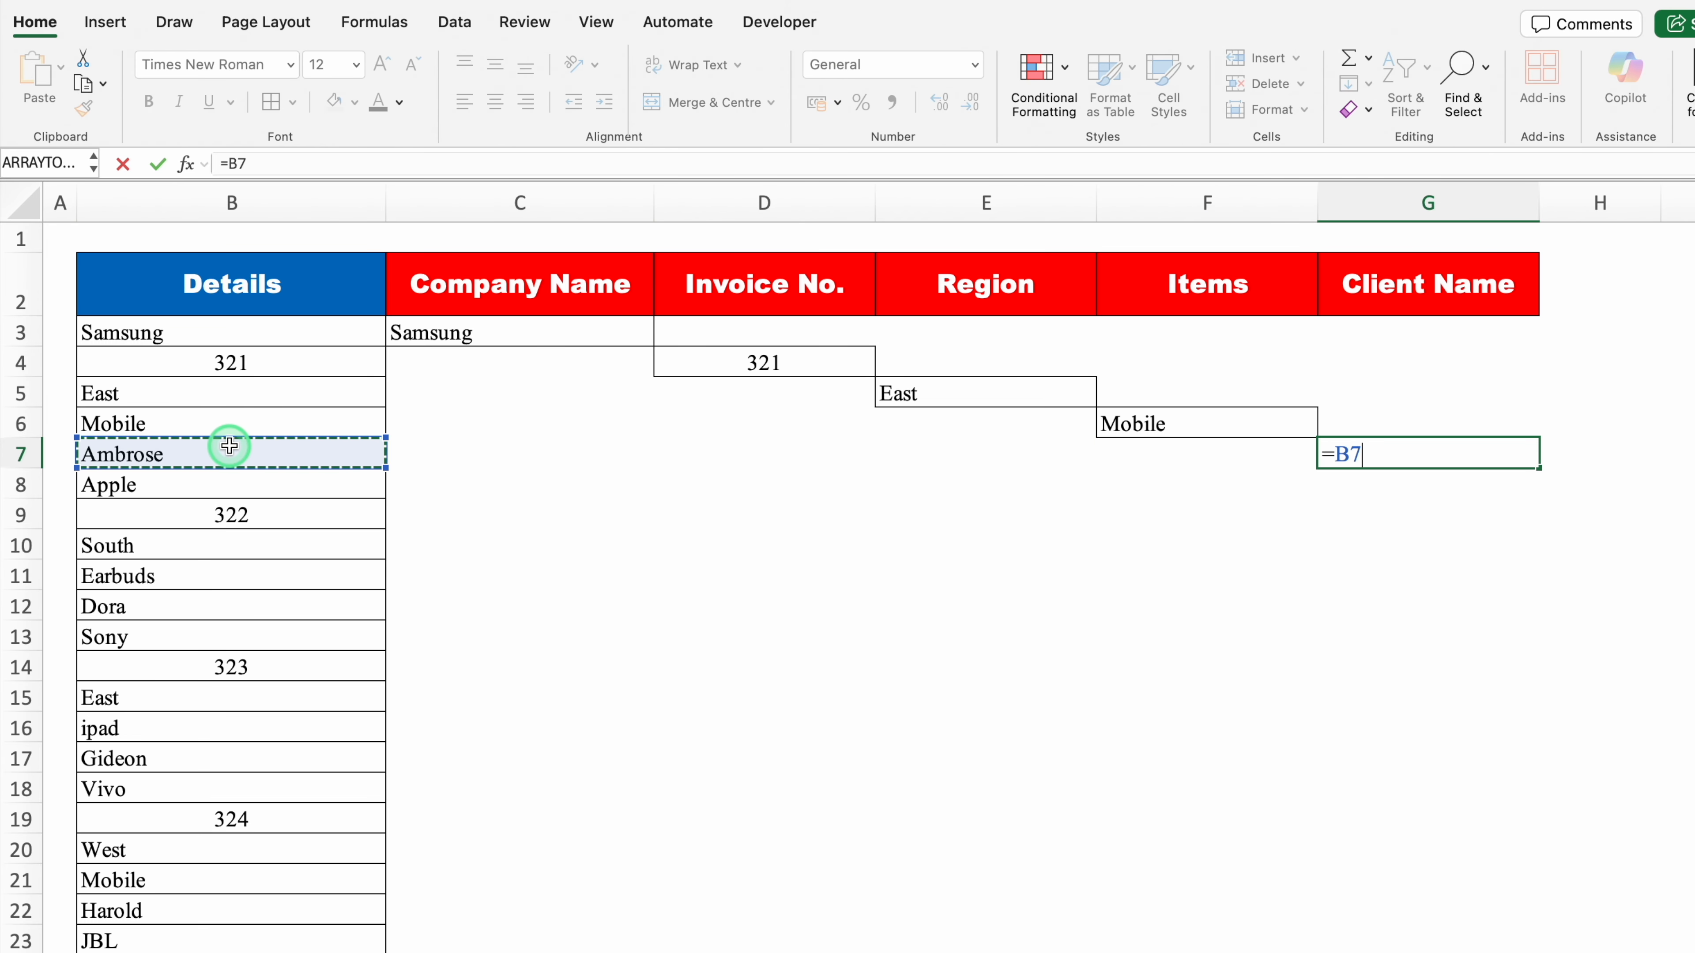
pyautogui.press('Return')
pyautogui.click(192, 477)
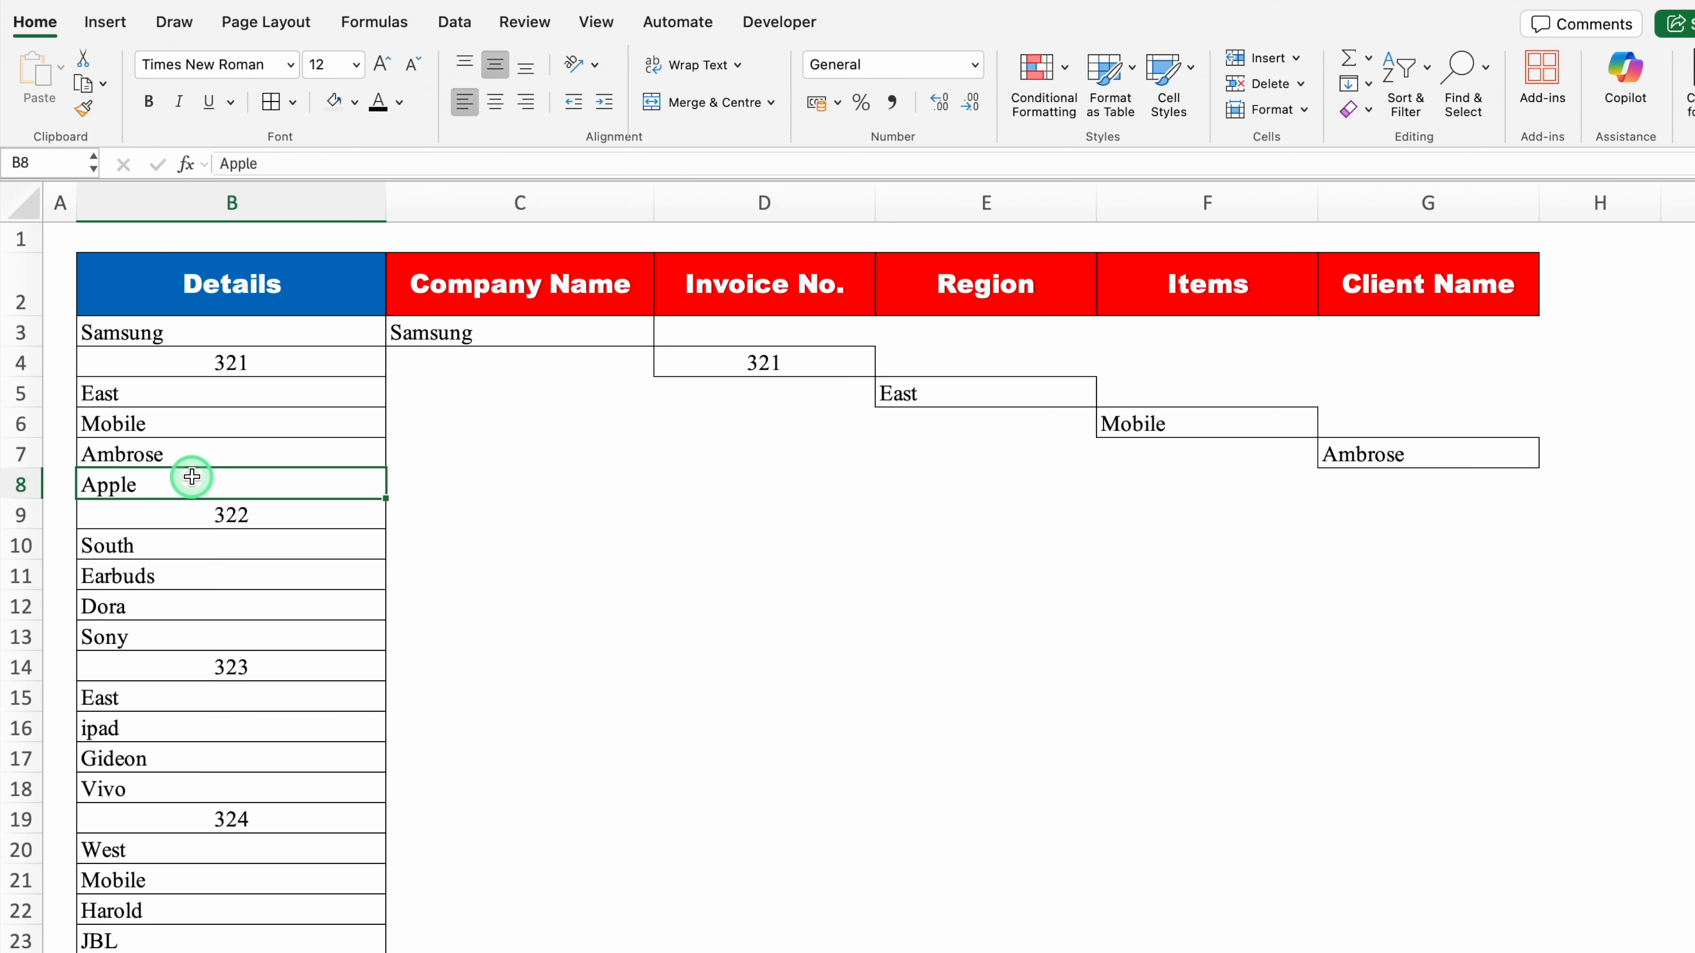
pyautogui.click(257, 511)
pyautogui.click(265, 554)
pyautogui.click(278, 586)
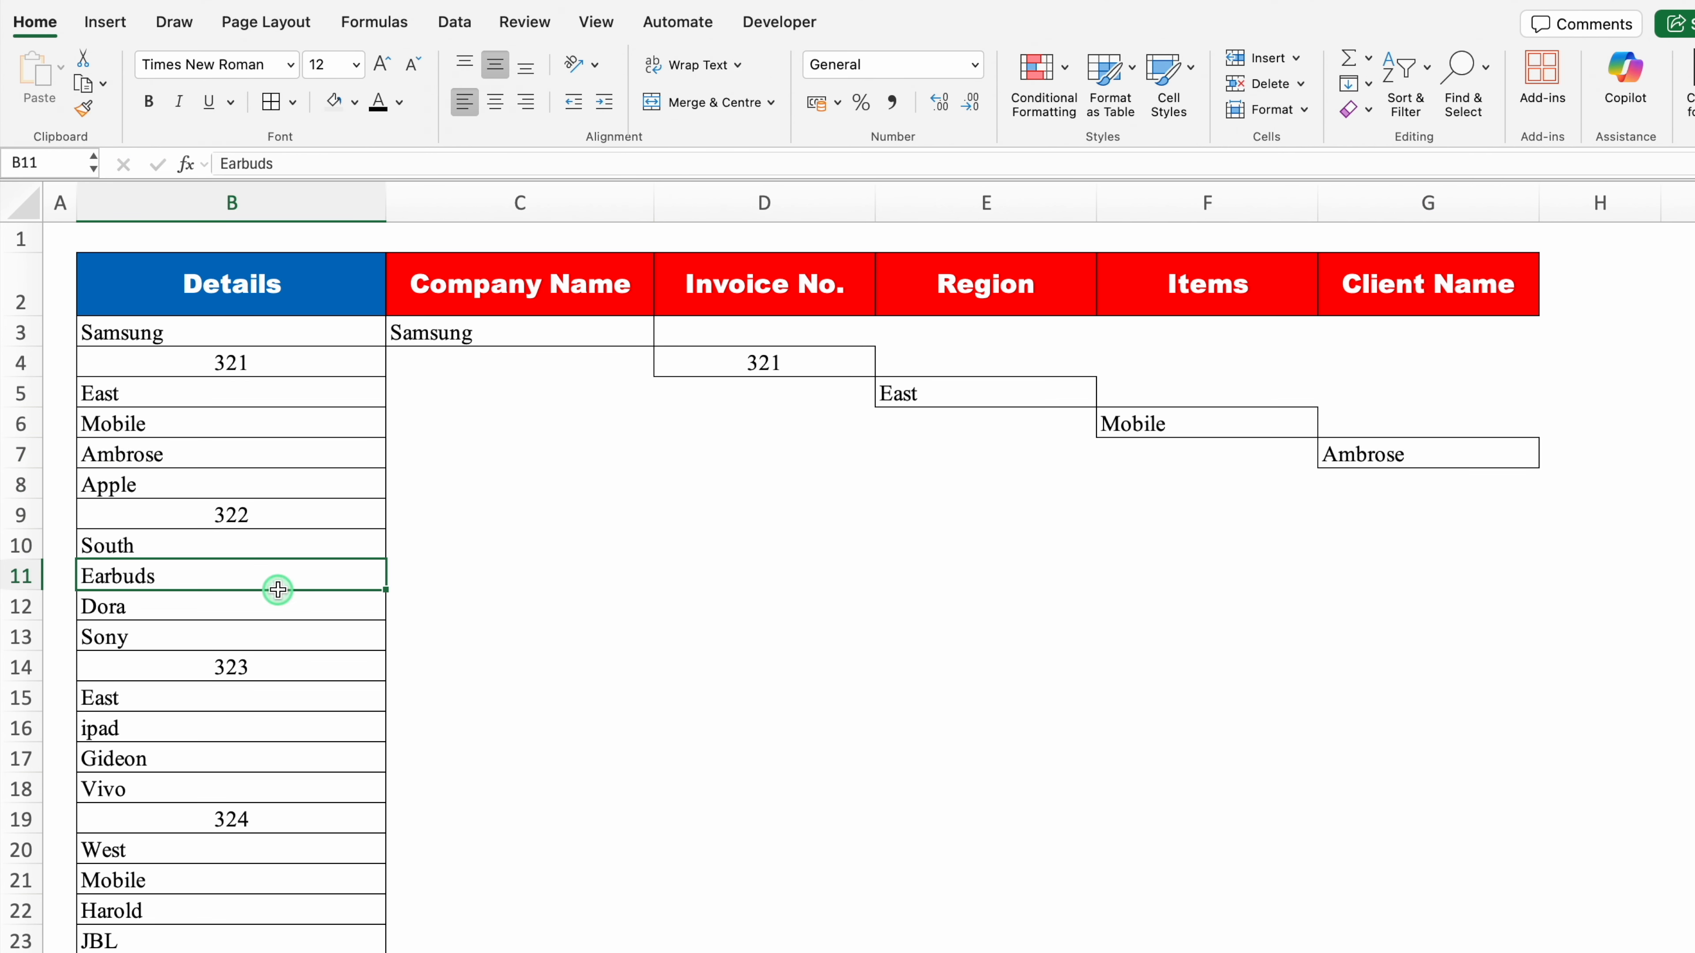
# Step: Fill the diagonal formula pattern in C3:G7 down through row 62, the end of the Details data
pyautogui.moveTo(492, 329); pyautogui.dragTo(1537, 922)
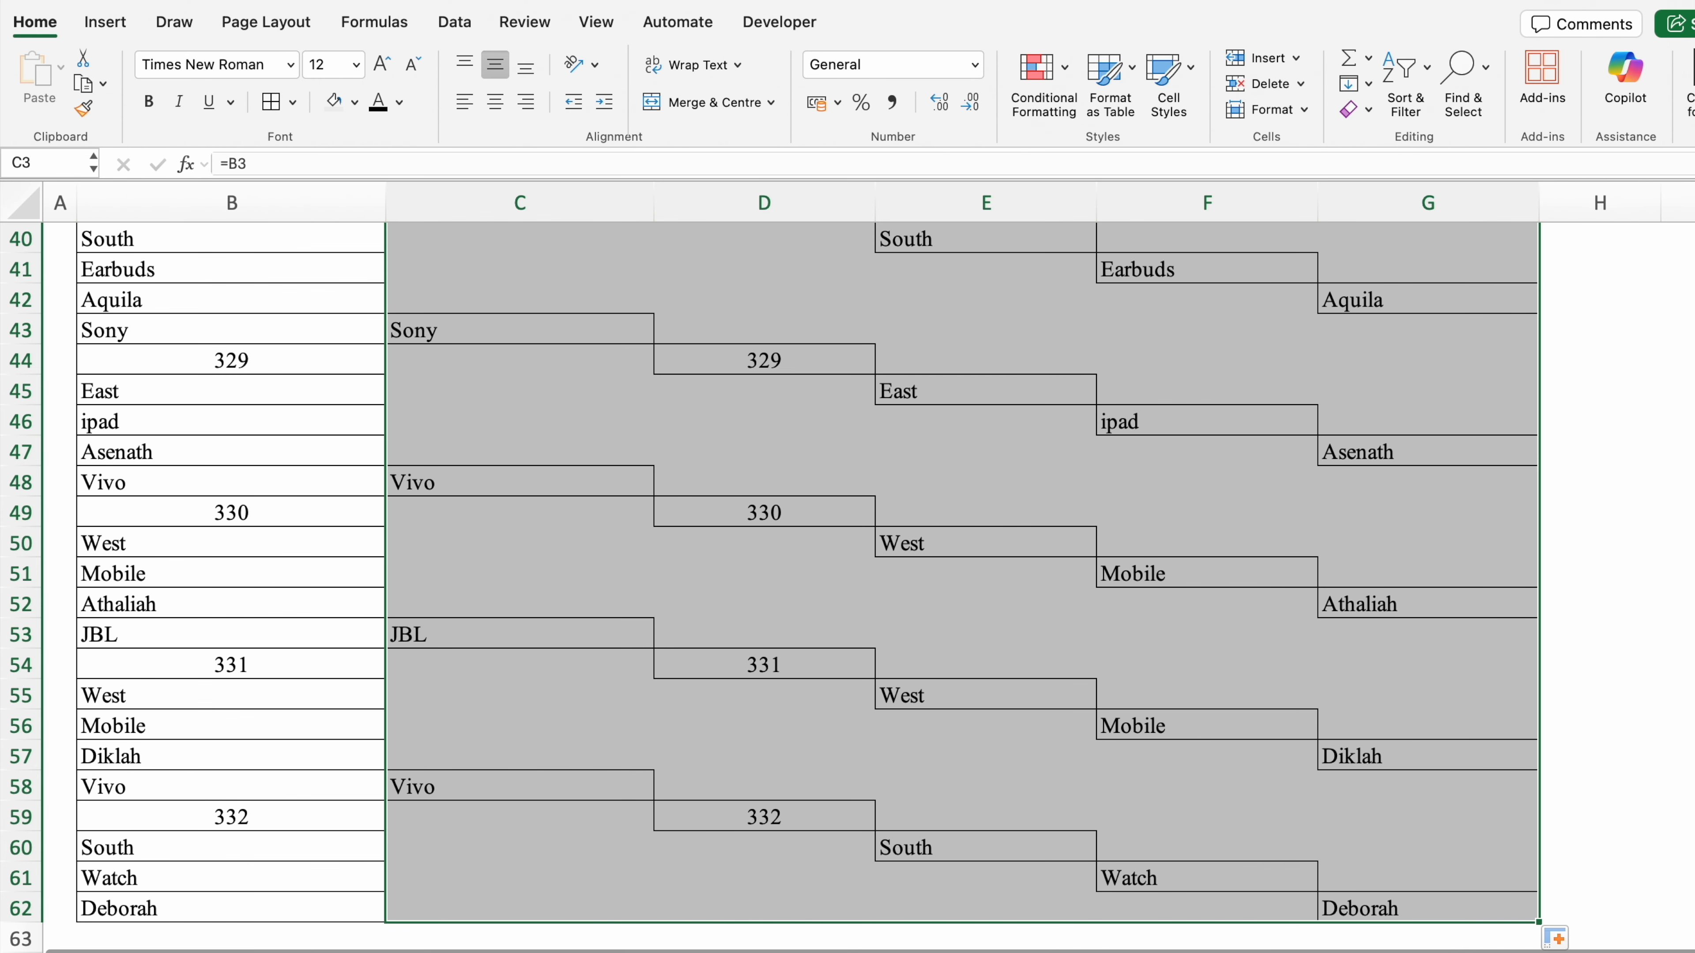
pyautogui.scroll(12, 867, 568)
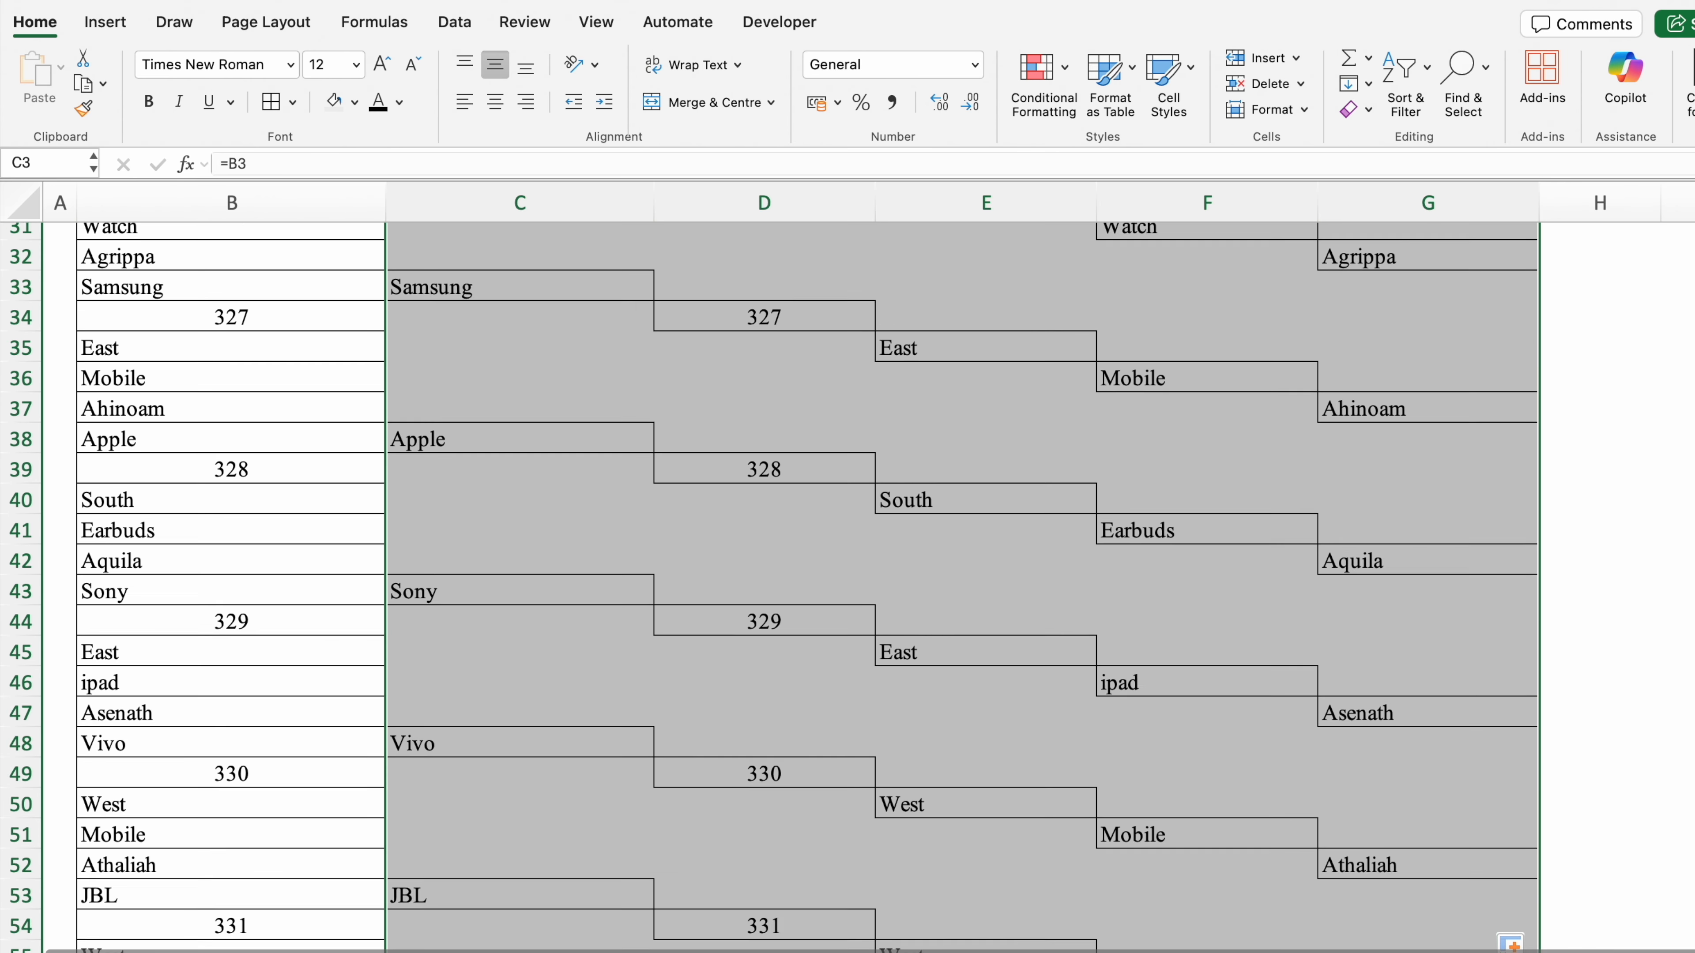
pyautogui.scroll(2, 1260, 484)
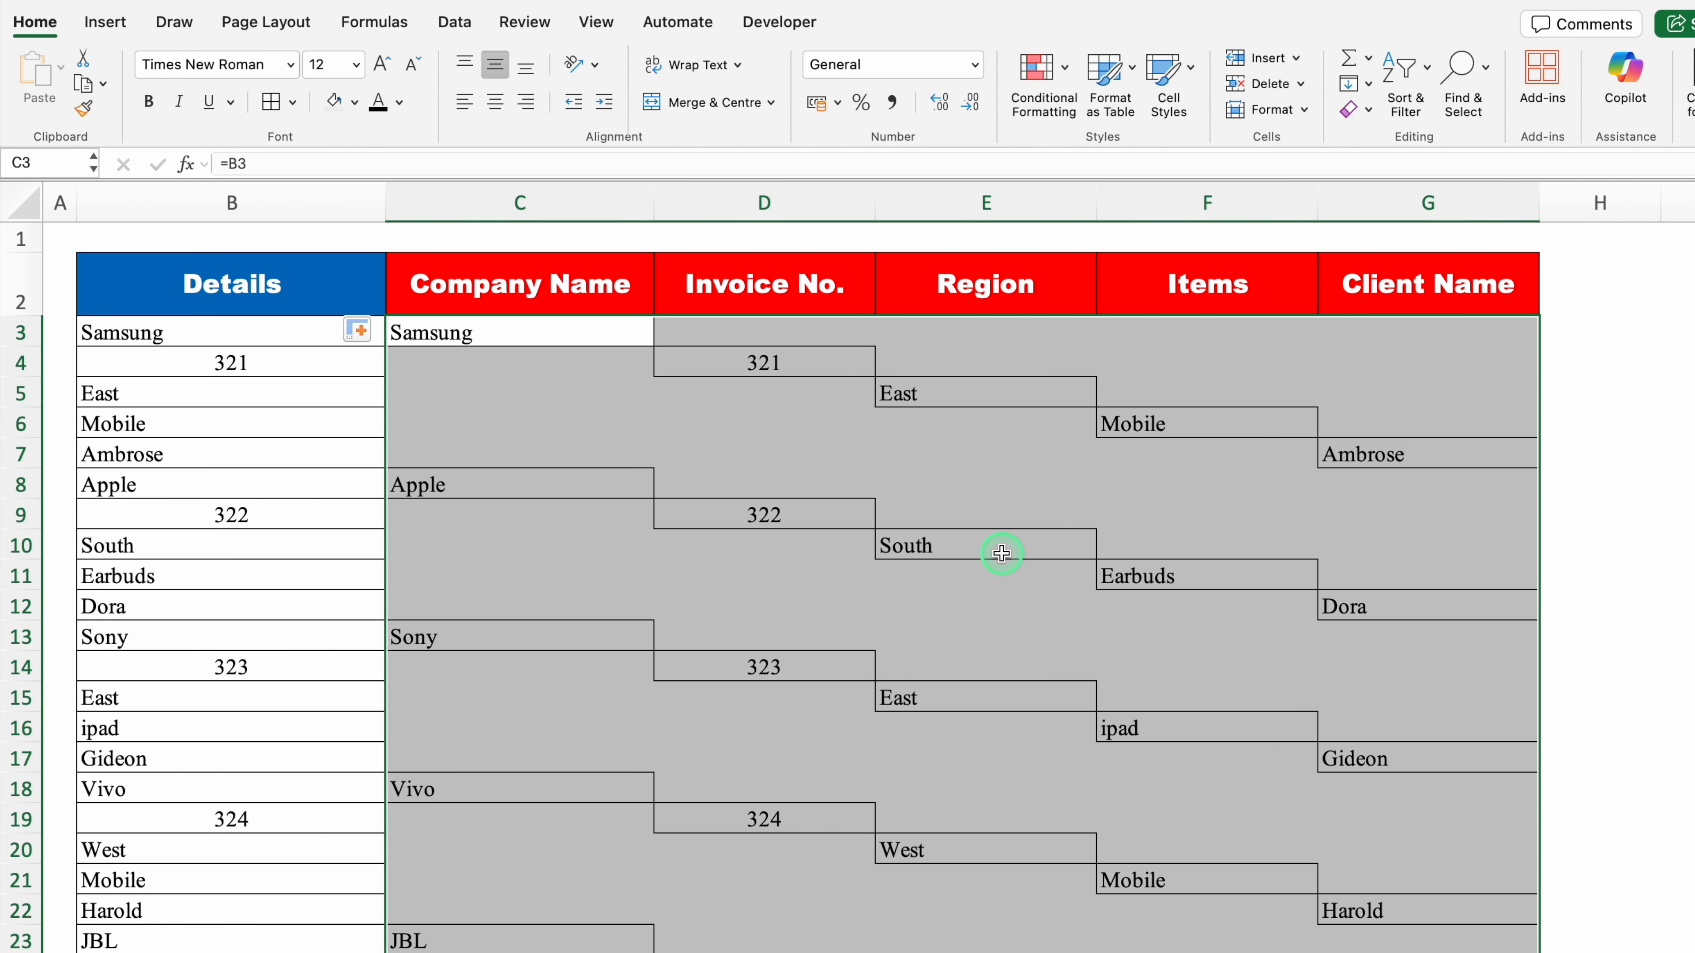
# Step: Select only the blank cells within C3:G62 using Go To Special and delete them, shifting cells up
pyautogui.hotkey('ctrl', 'g')
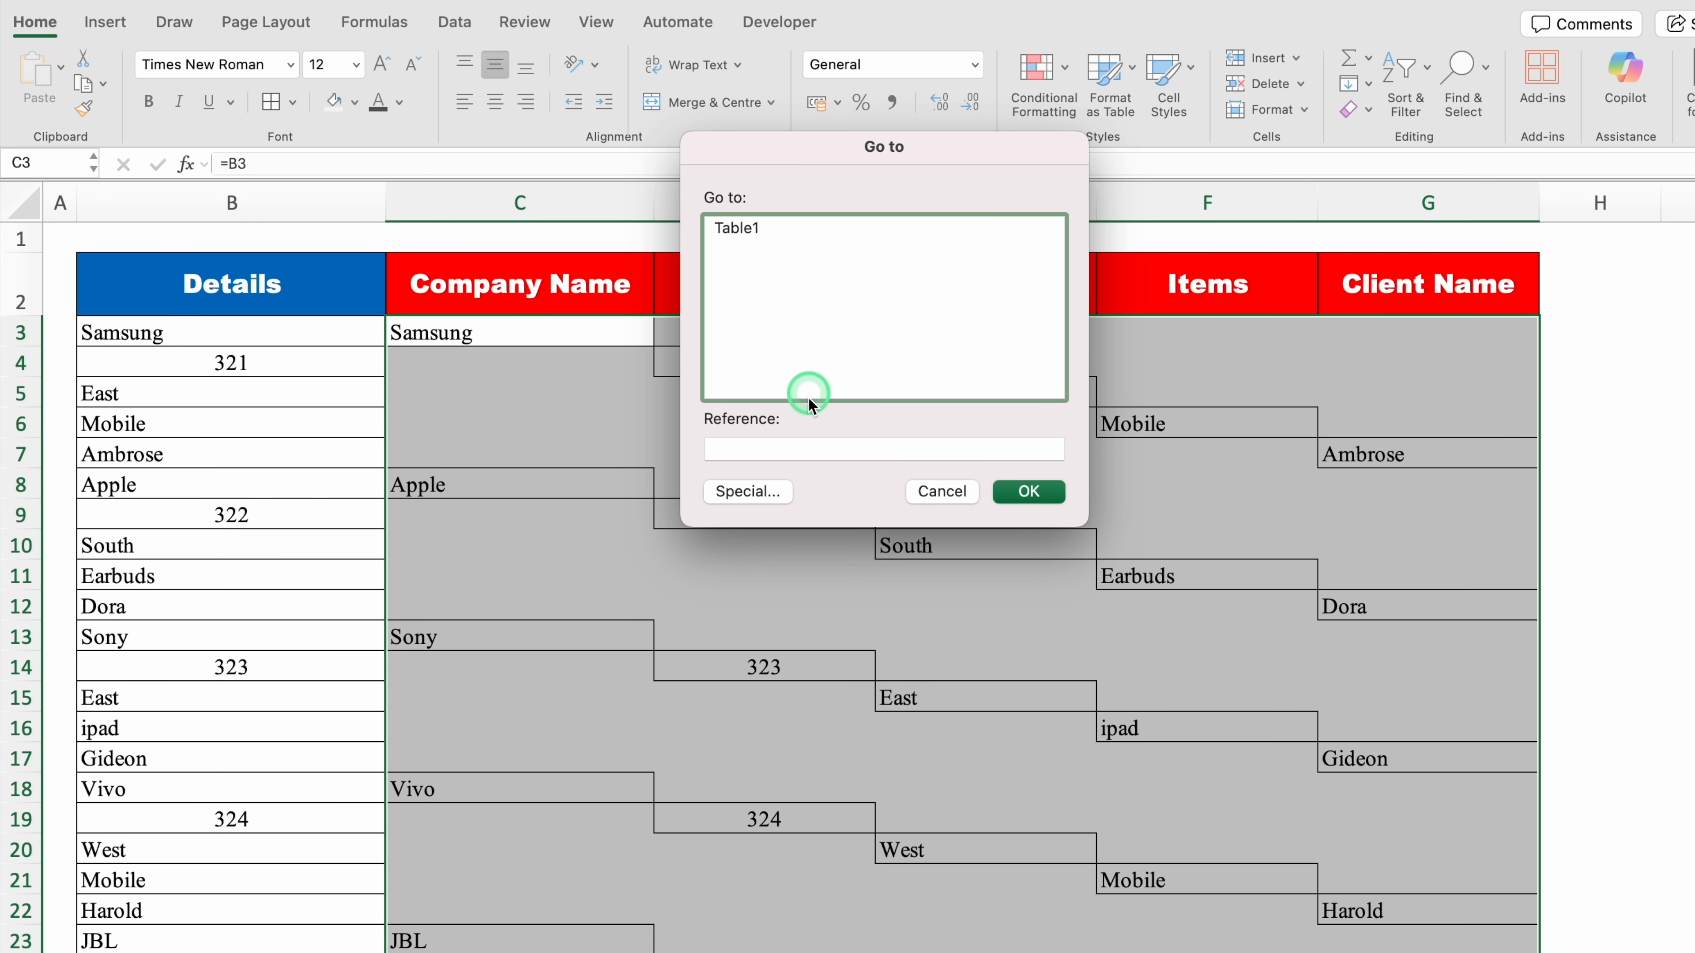
pyautogui.click(754, 492)
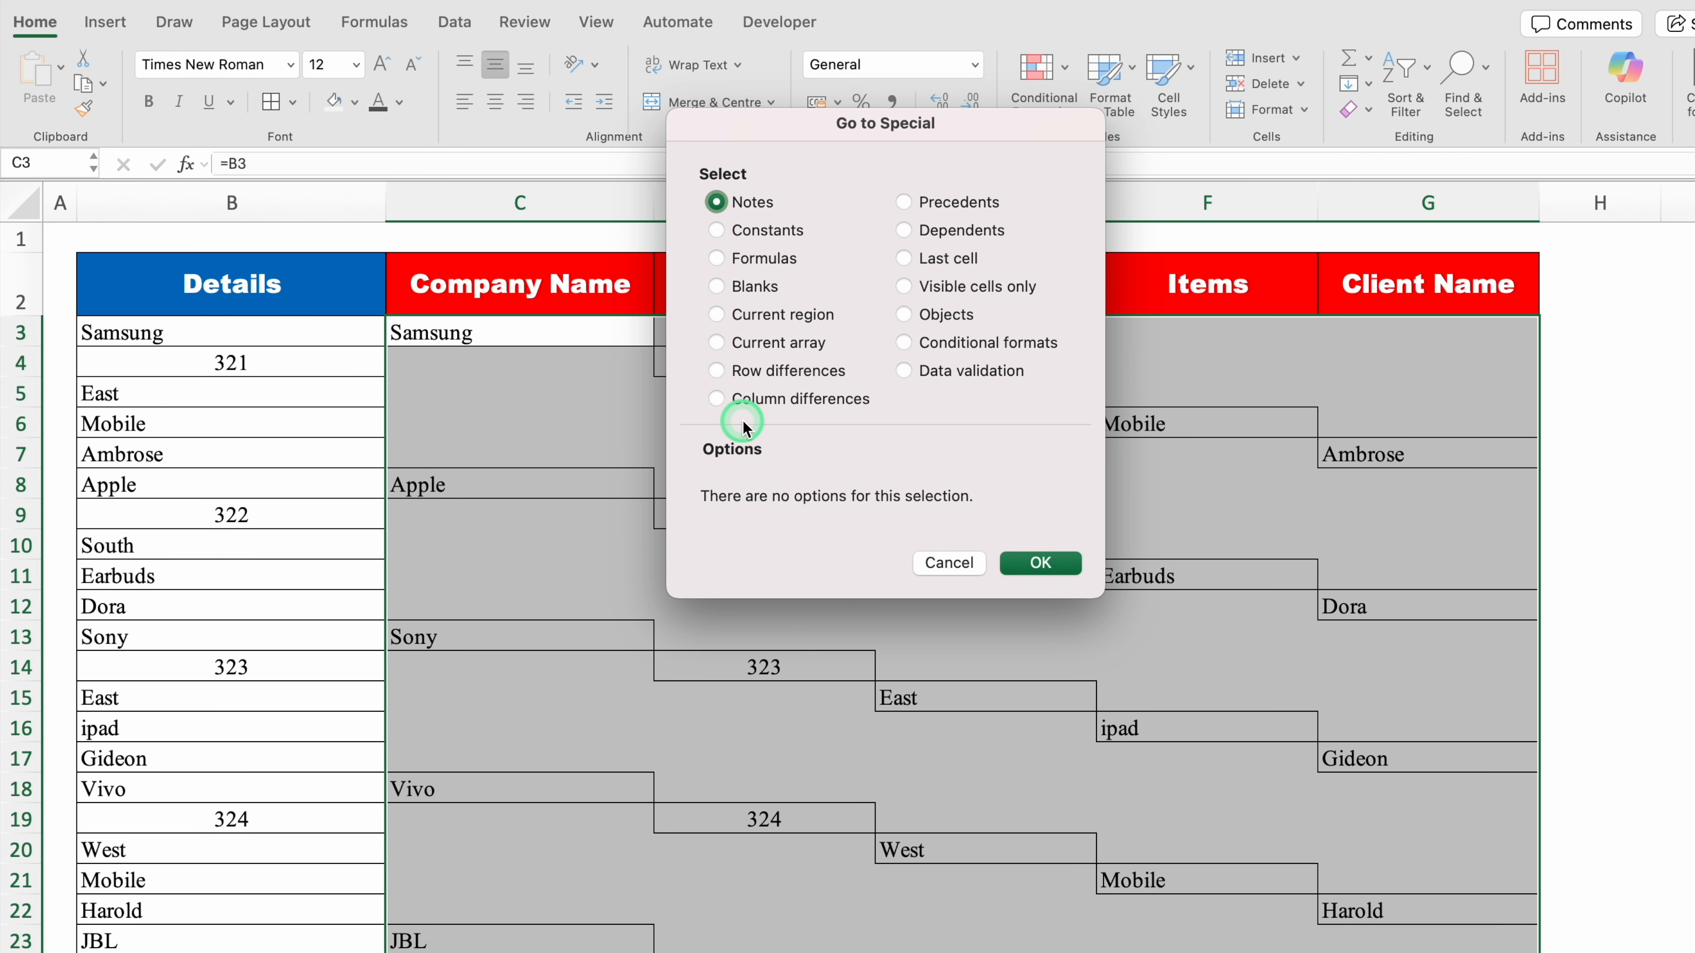
pyautogui.click(718, 287)
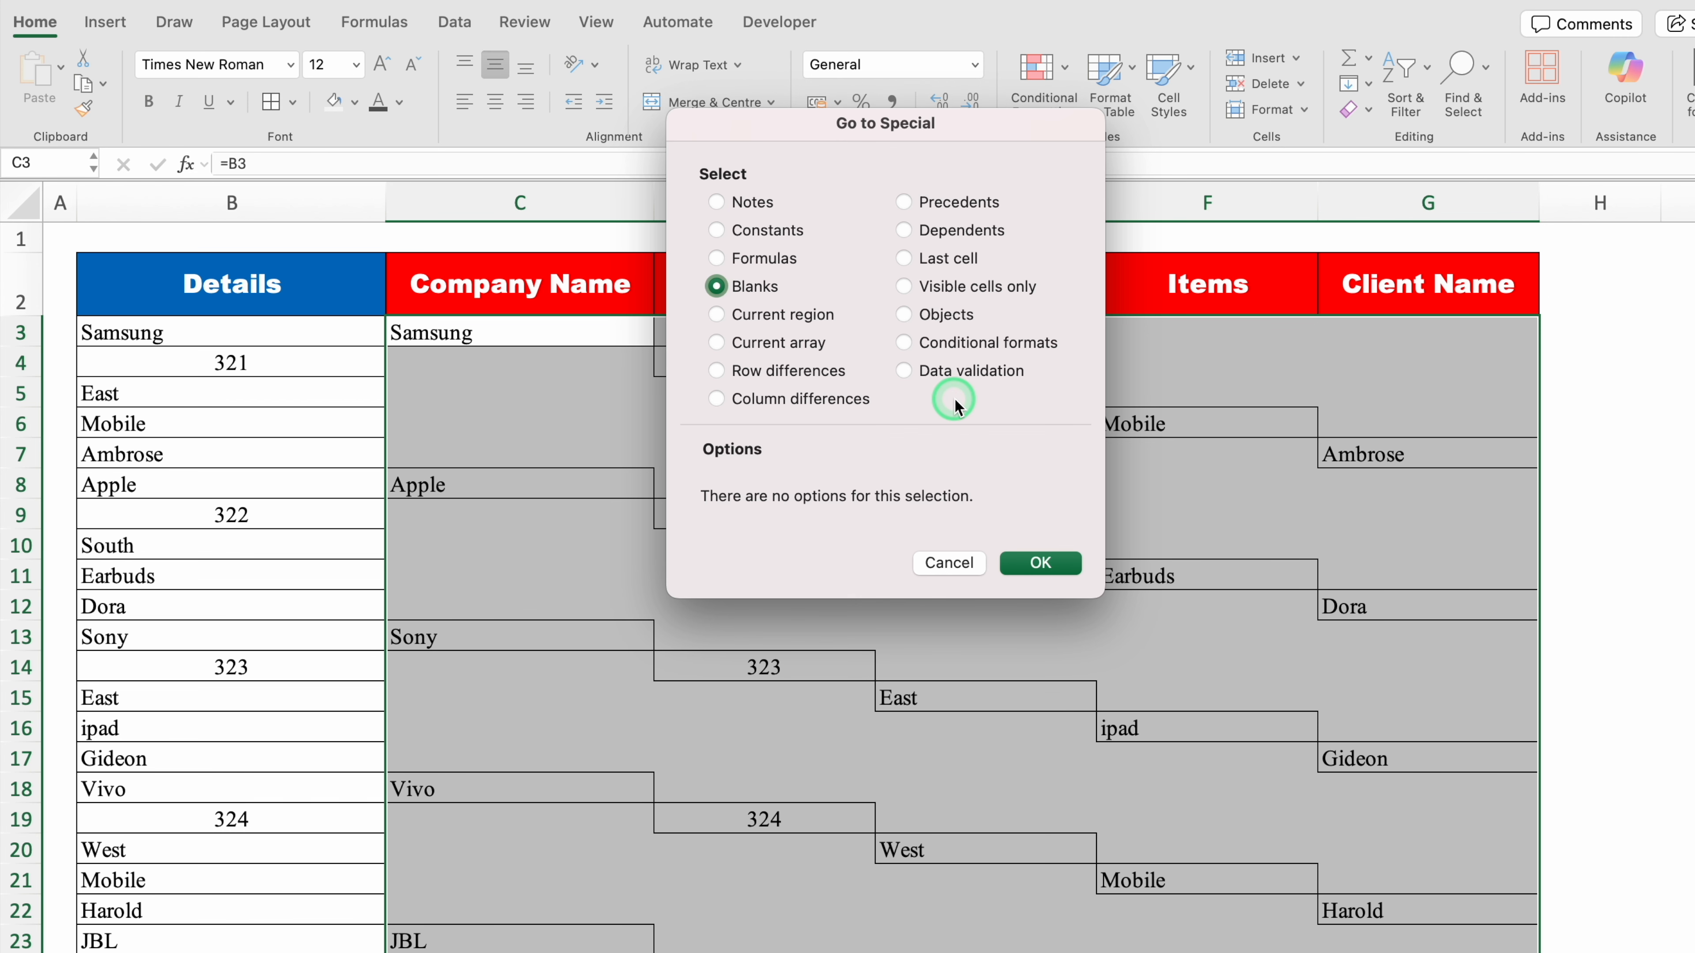
pyautogui.click(1052, 563)
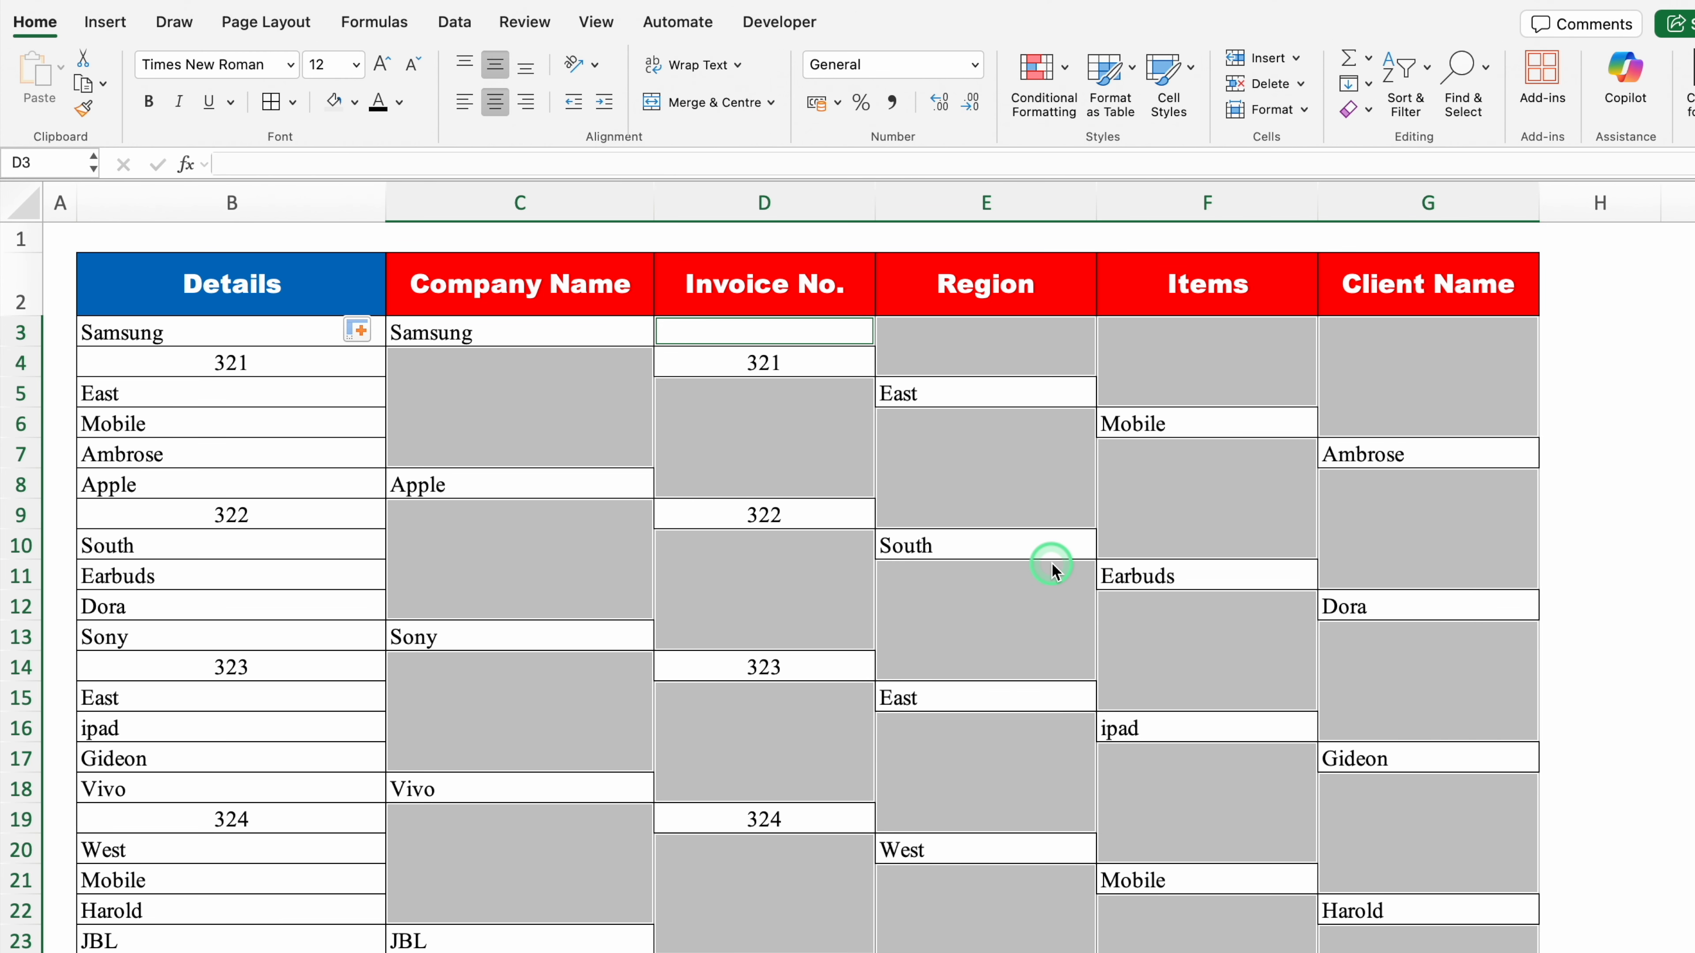
pyautogui.hotkey('ctrl', '-')
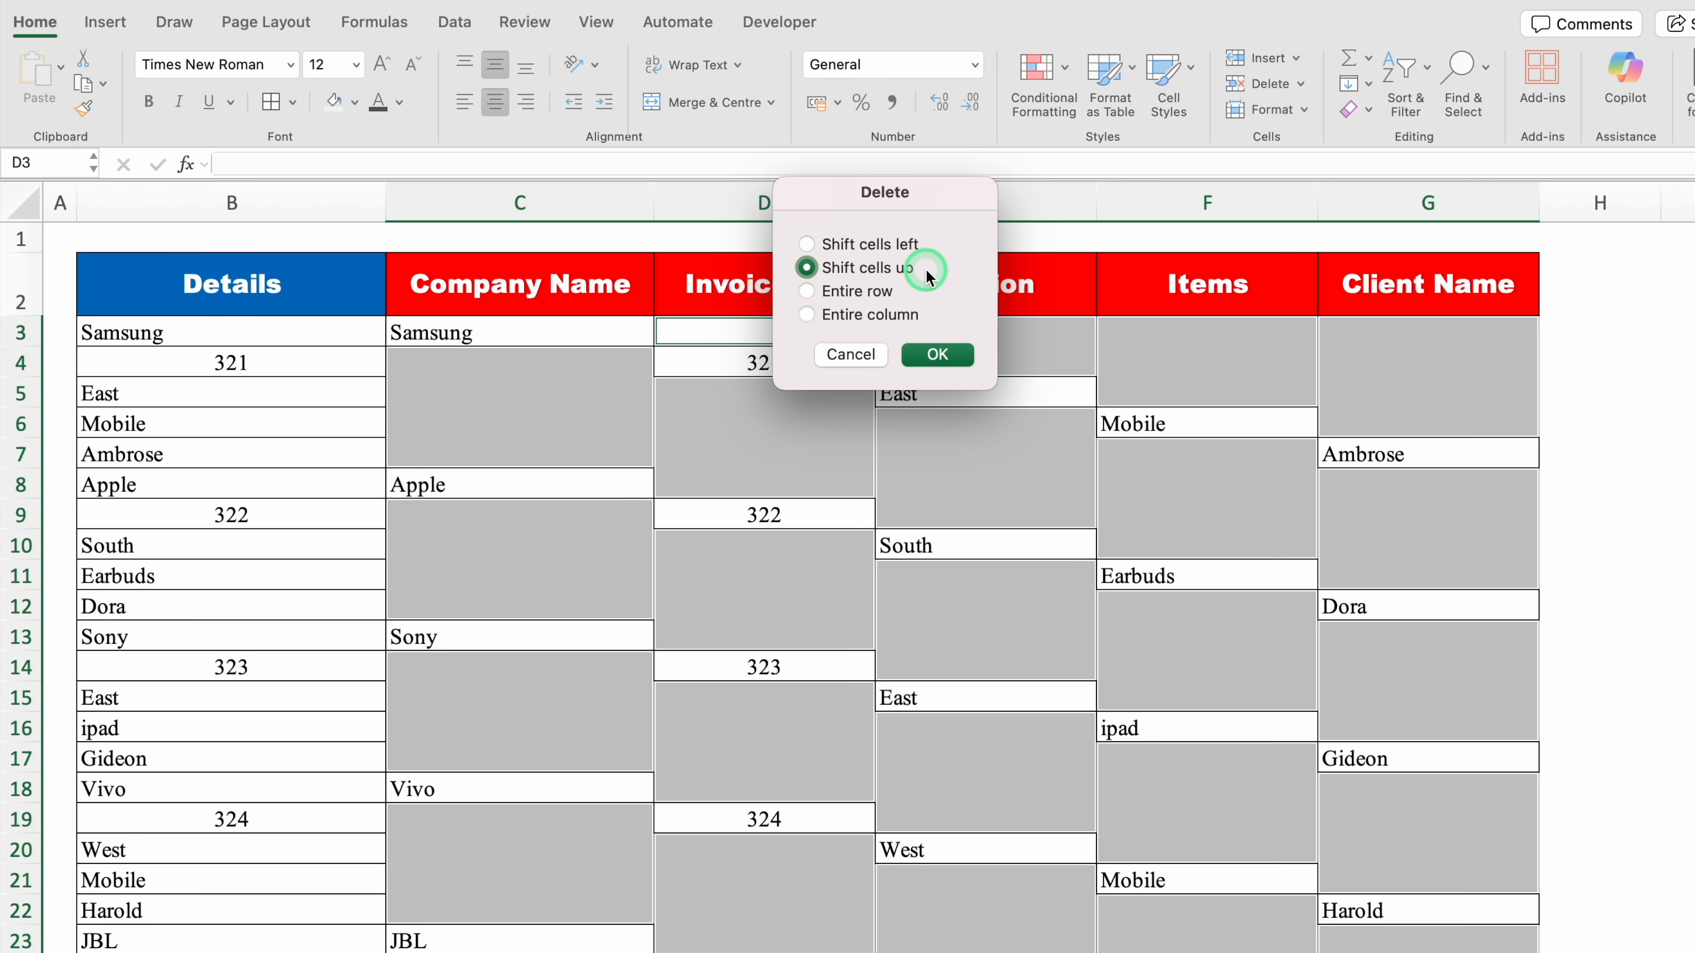
pyautogui.click(938, 356)
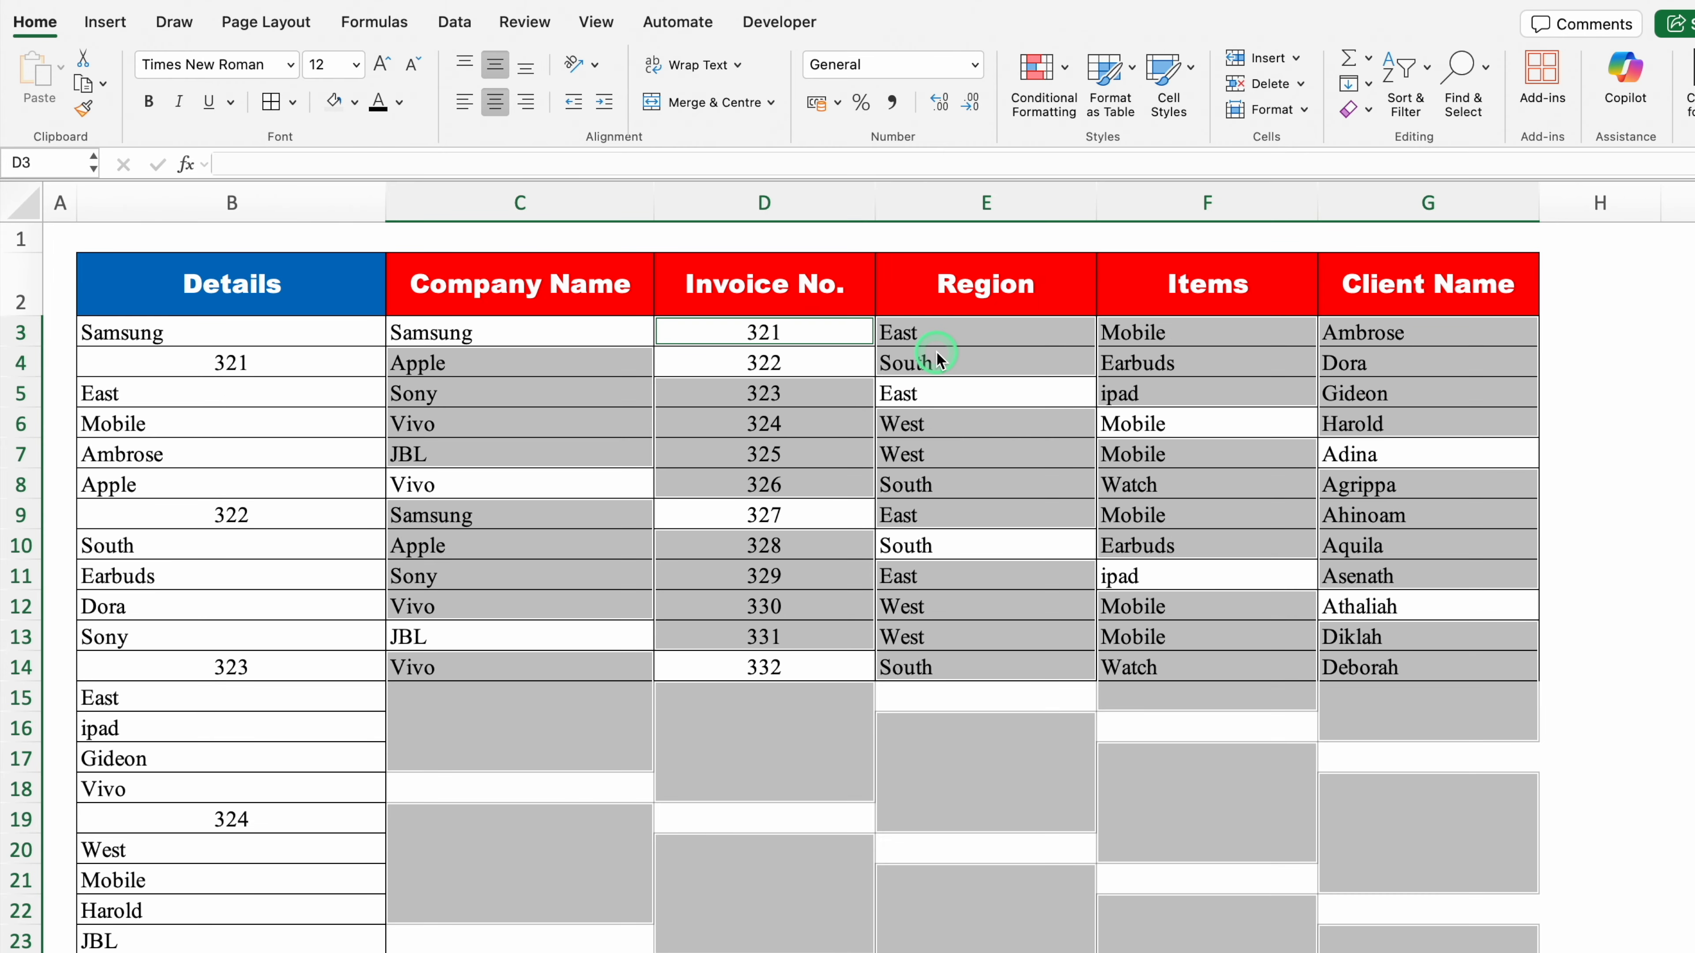
pyautogui.click(672, 771)
pyautogui.click(975, 747)
pyautogui.click(1151, 754)
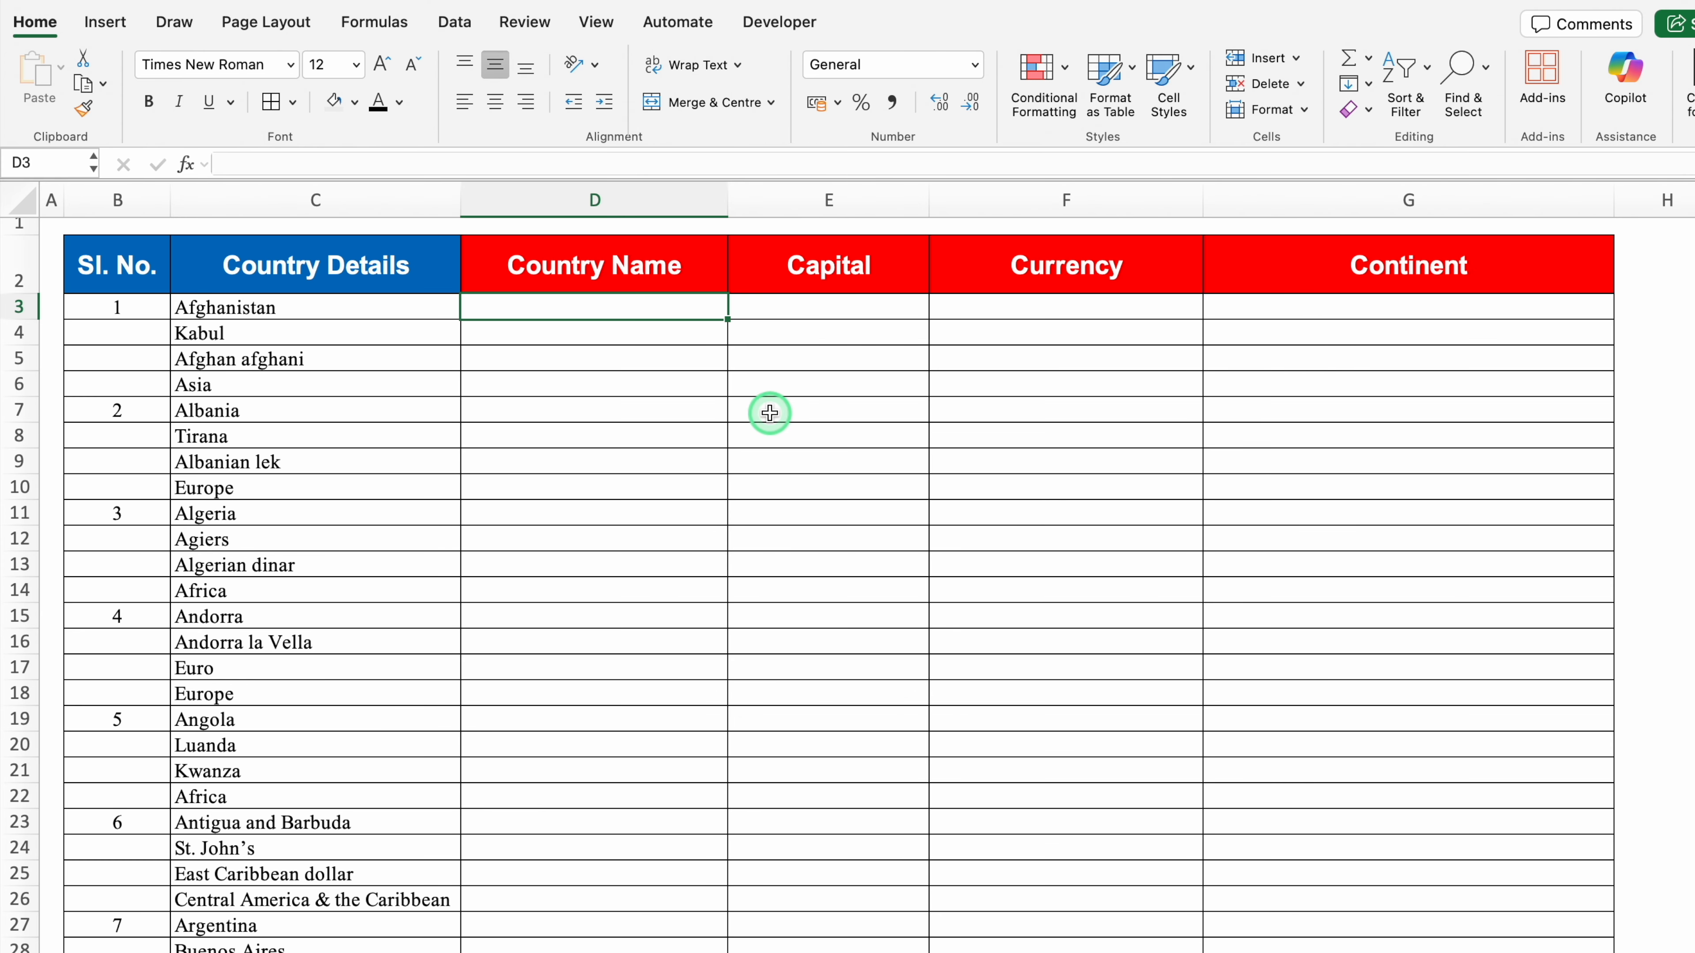
# Step: Examine the stacked Country Details entries against the empty Country Name, Capital, Currency and Continent columns
pyautogui.click(305, 198)
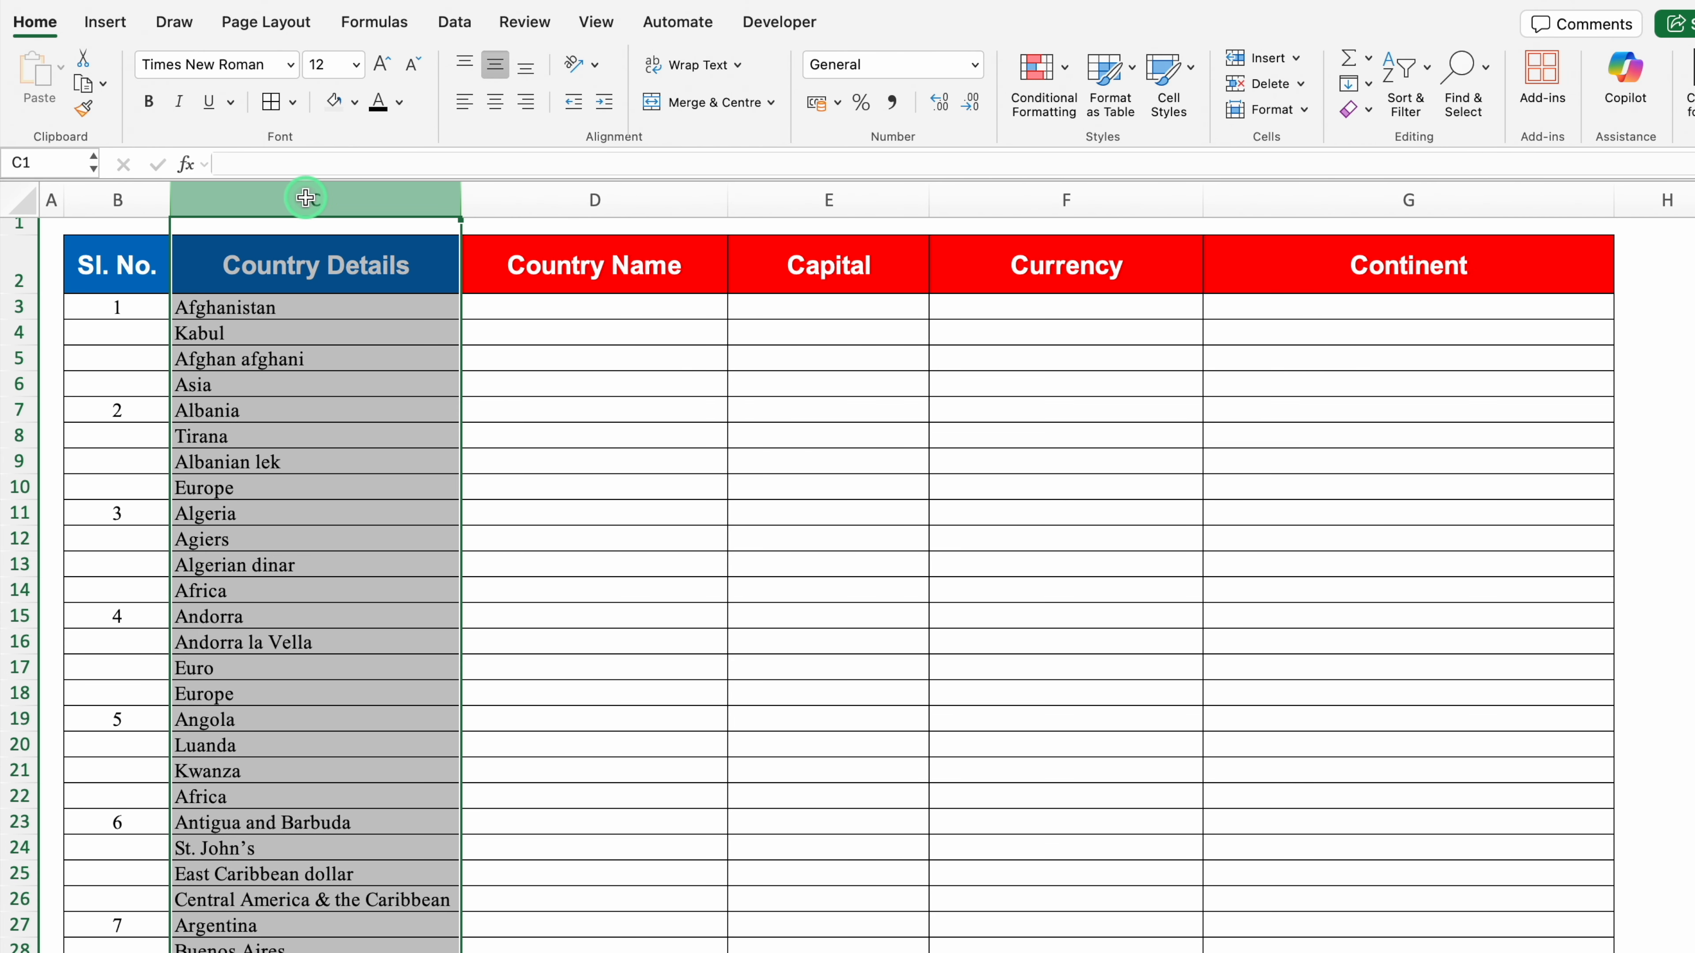
pyautogui.click(528, 304)
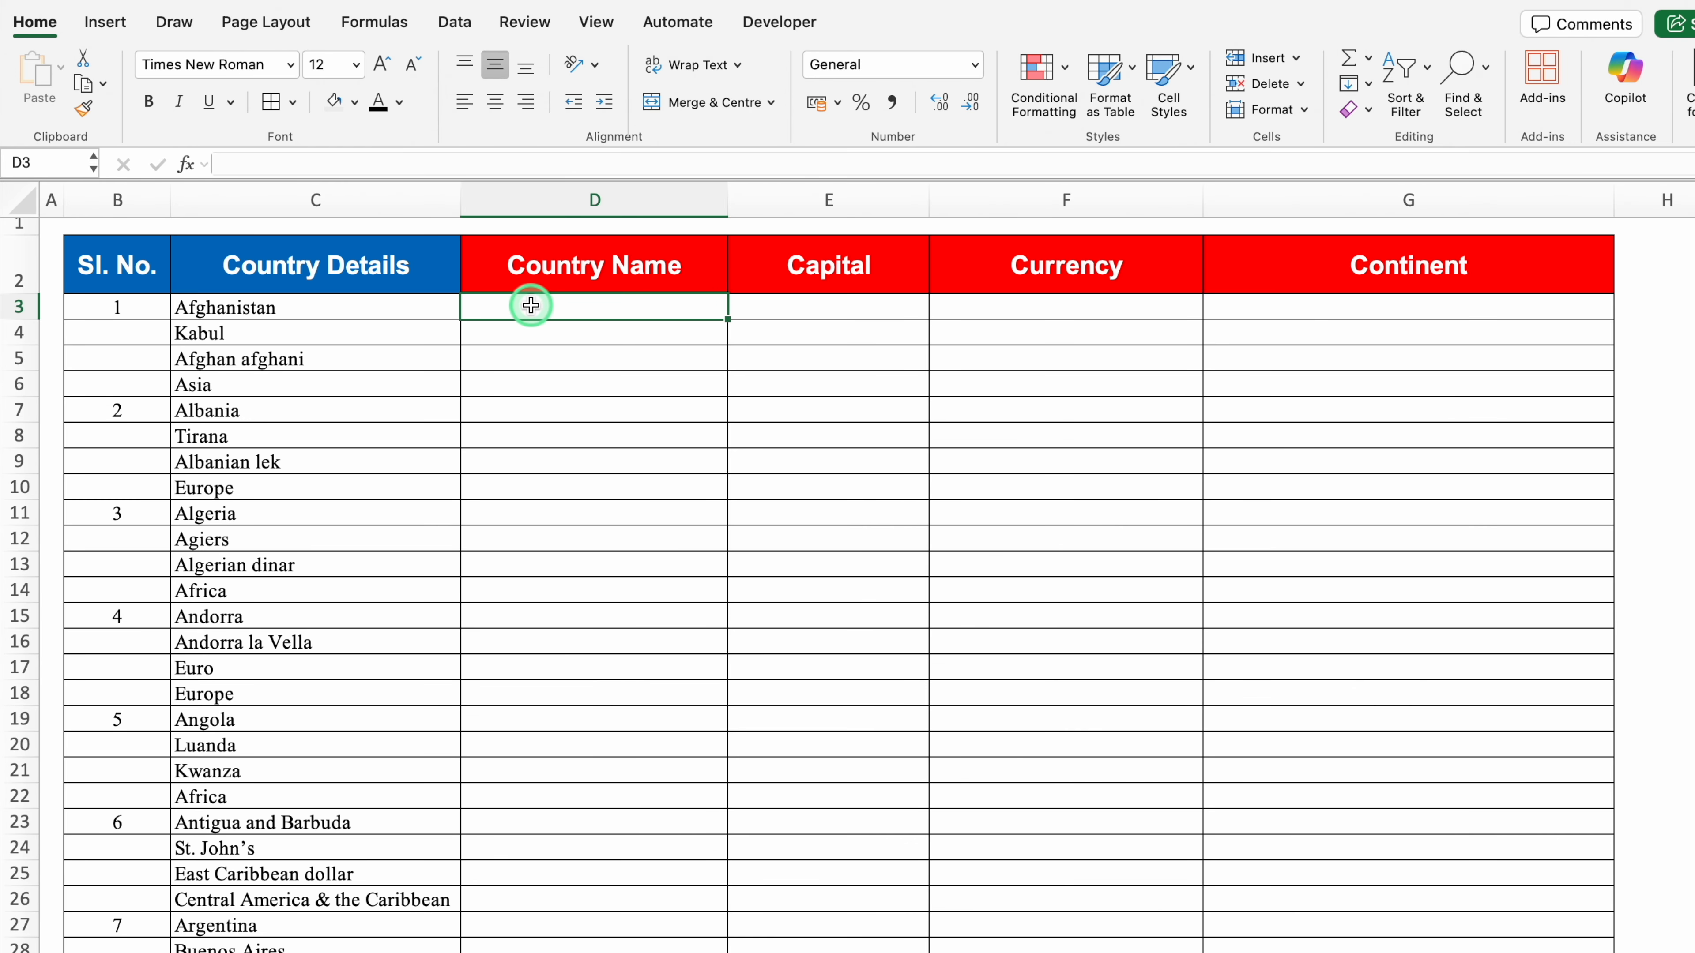
pyautogui.click(794, 303)
pyautogui.click(1027, 304)
pyautogui.click(1285, 300)
pyautogui.click(351, 301)
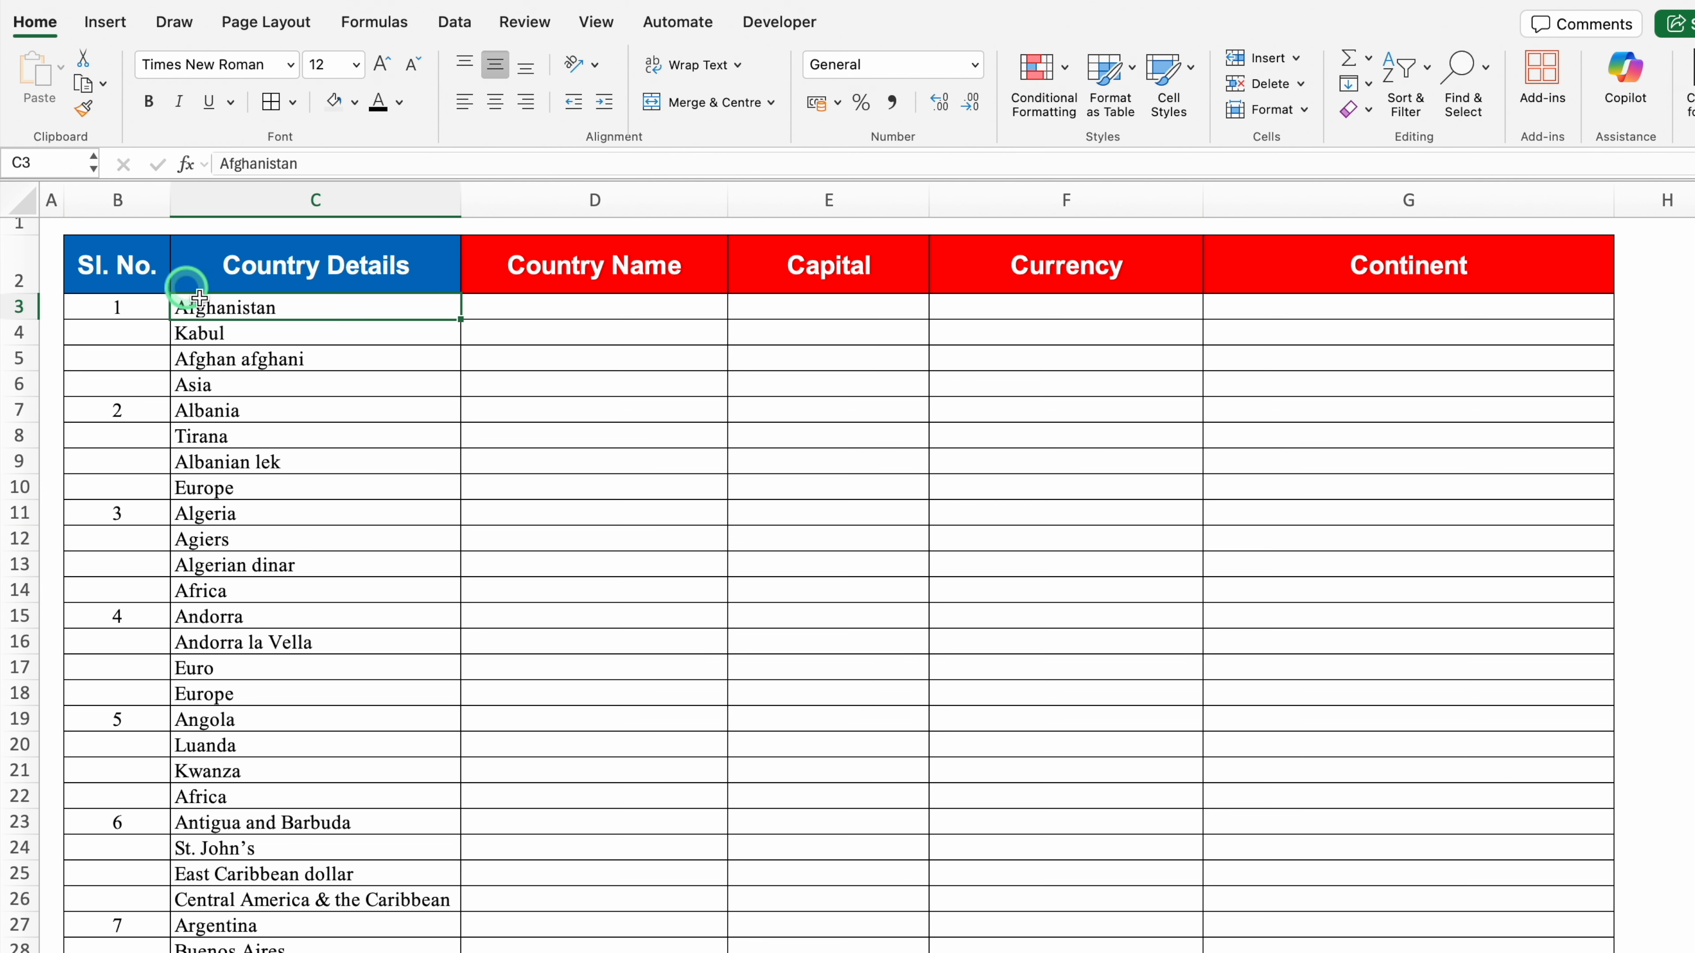
pyautogui.click(270, 331)
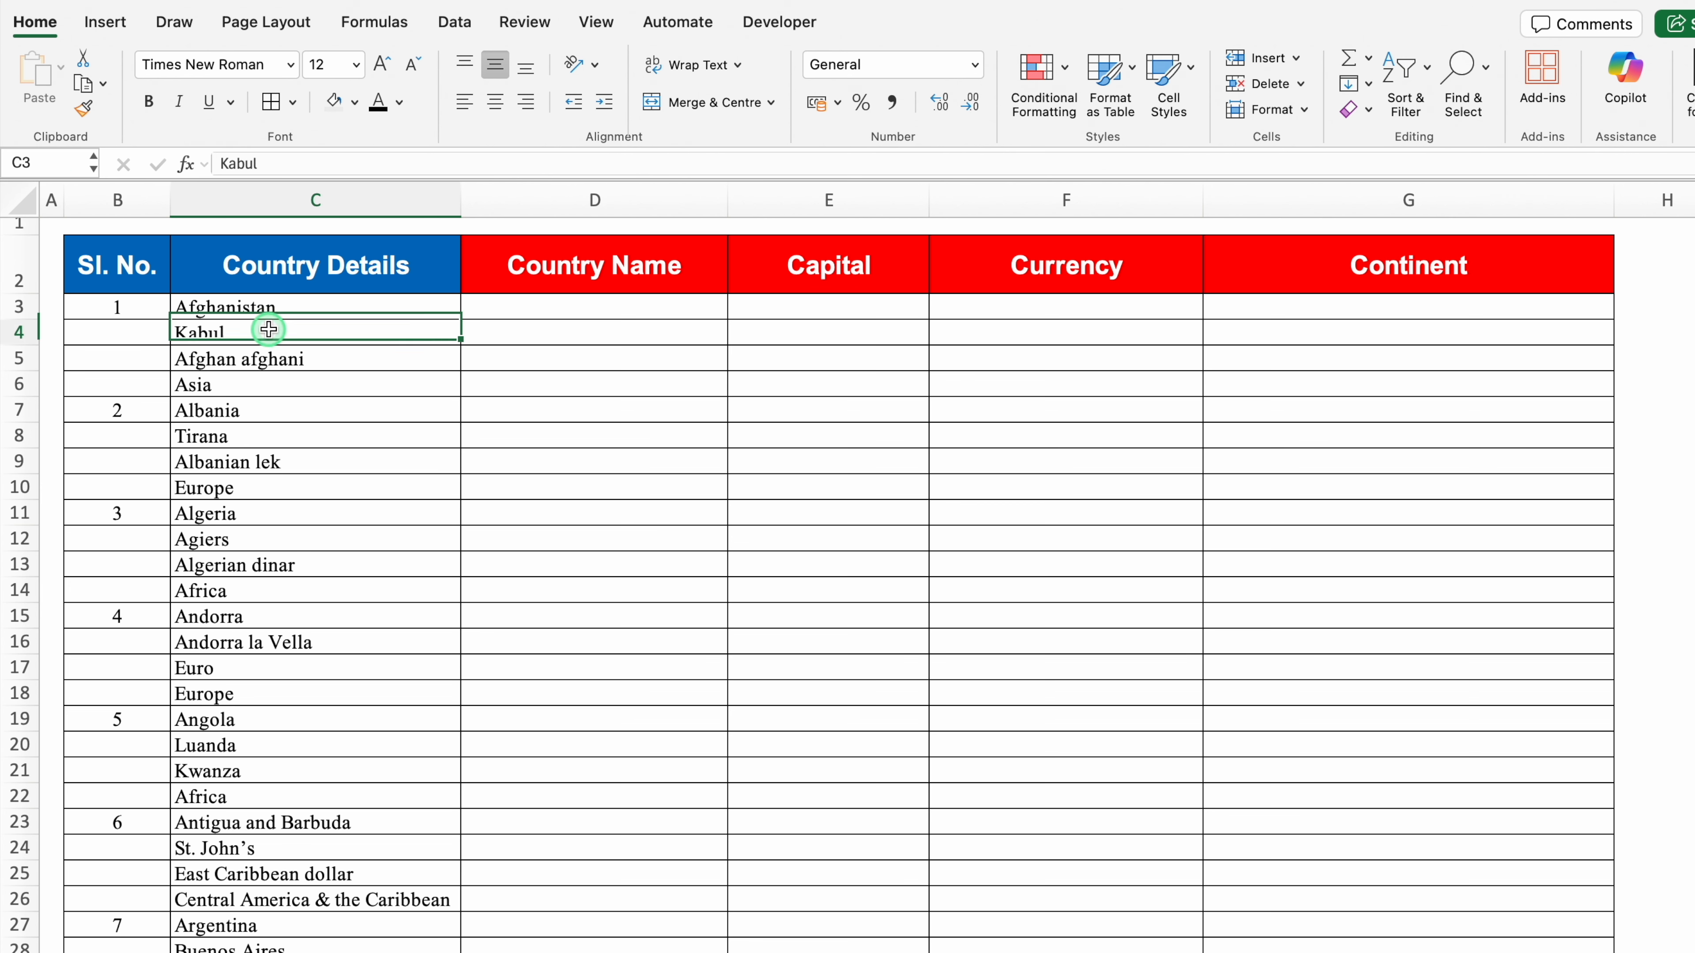
pyautogui.click(280, 357)
pyautogui.click(293, 382)
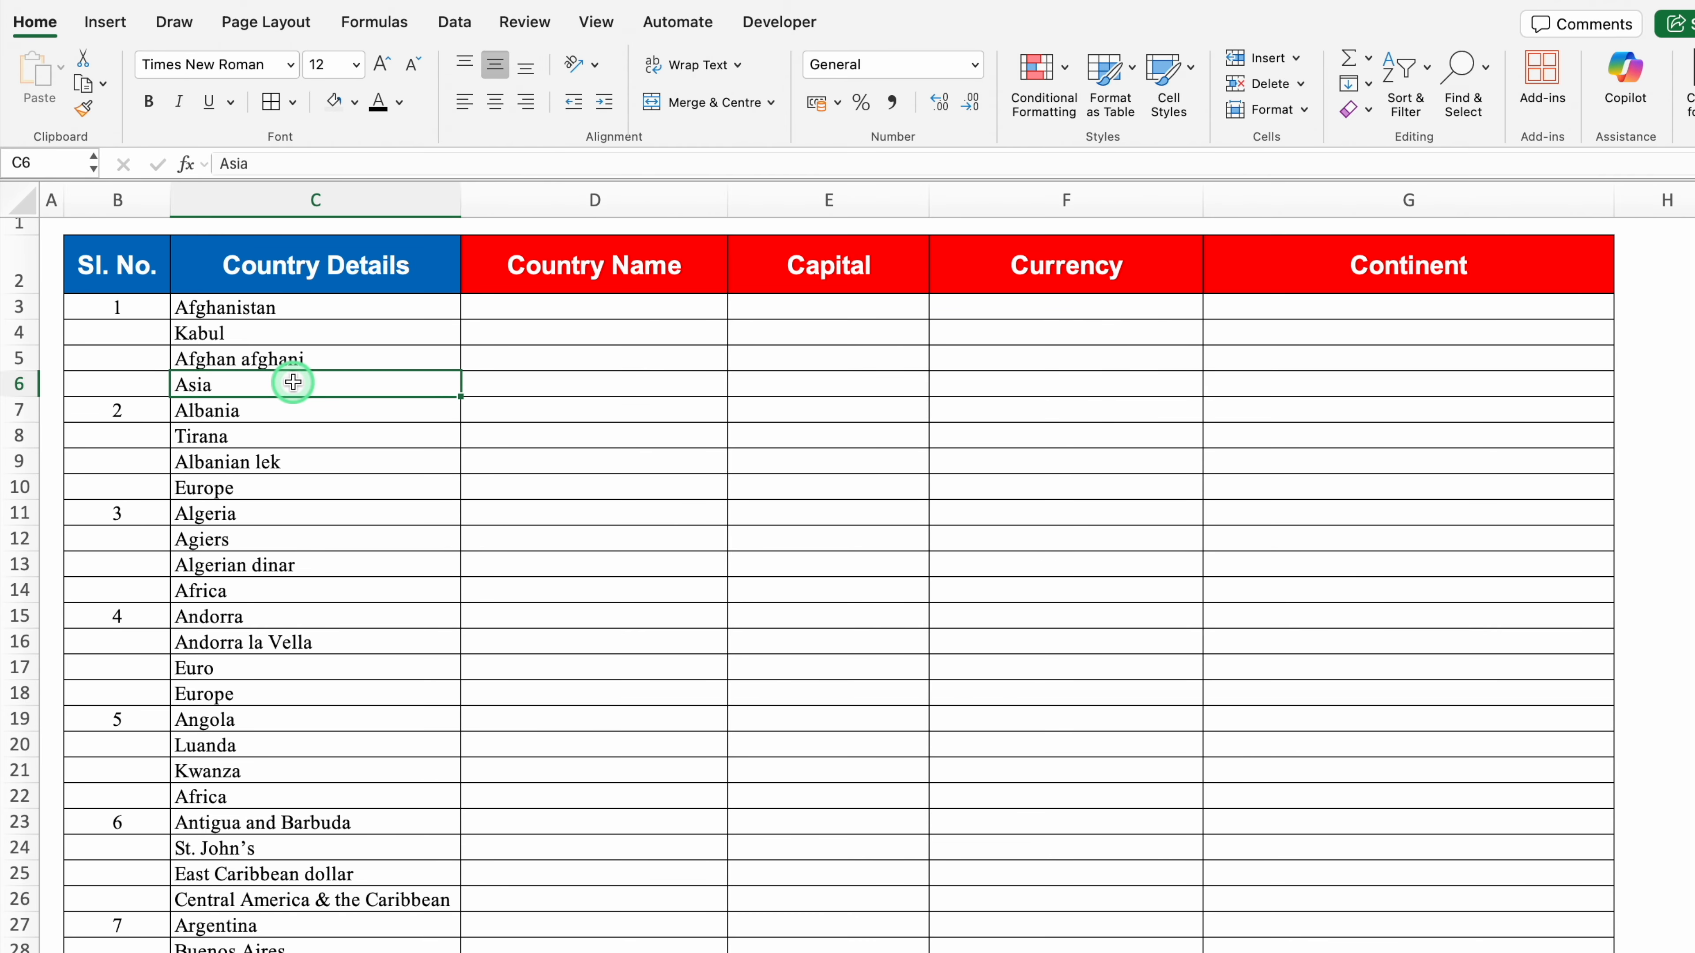
pyautogui.click(281, 304)
pyautogui.click(283, 387)
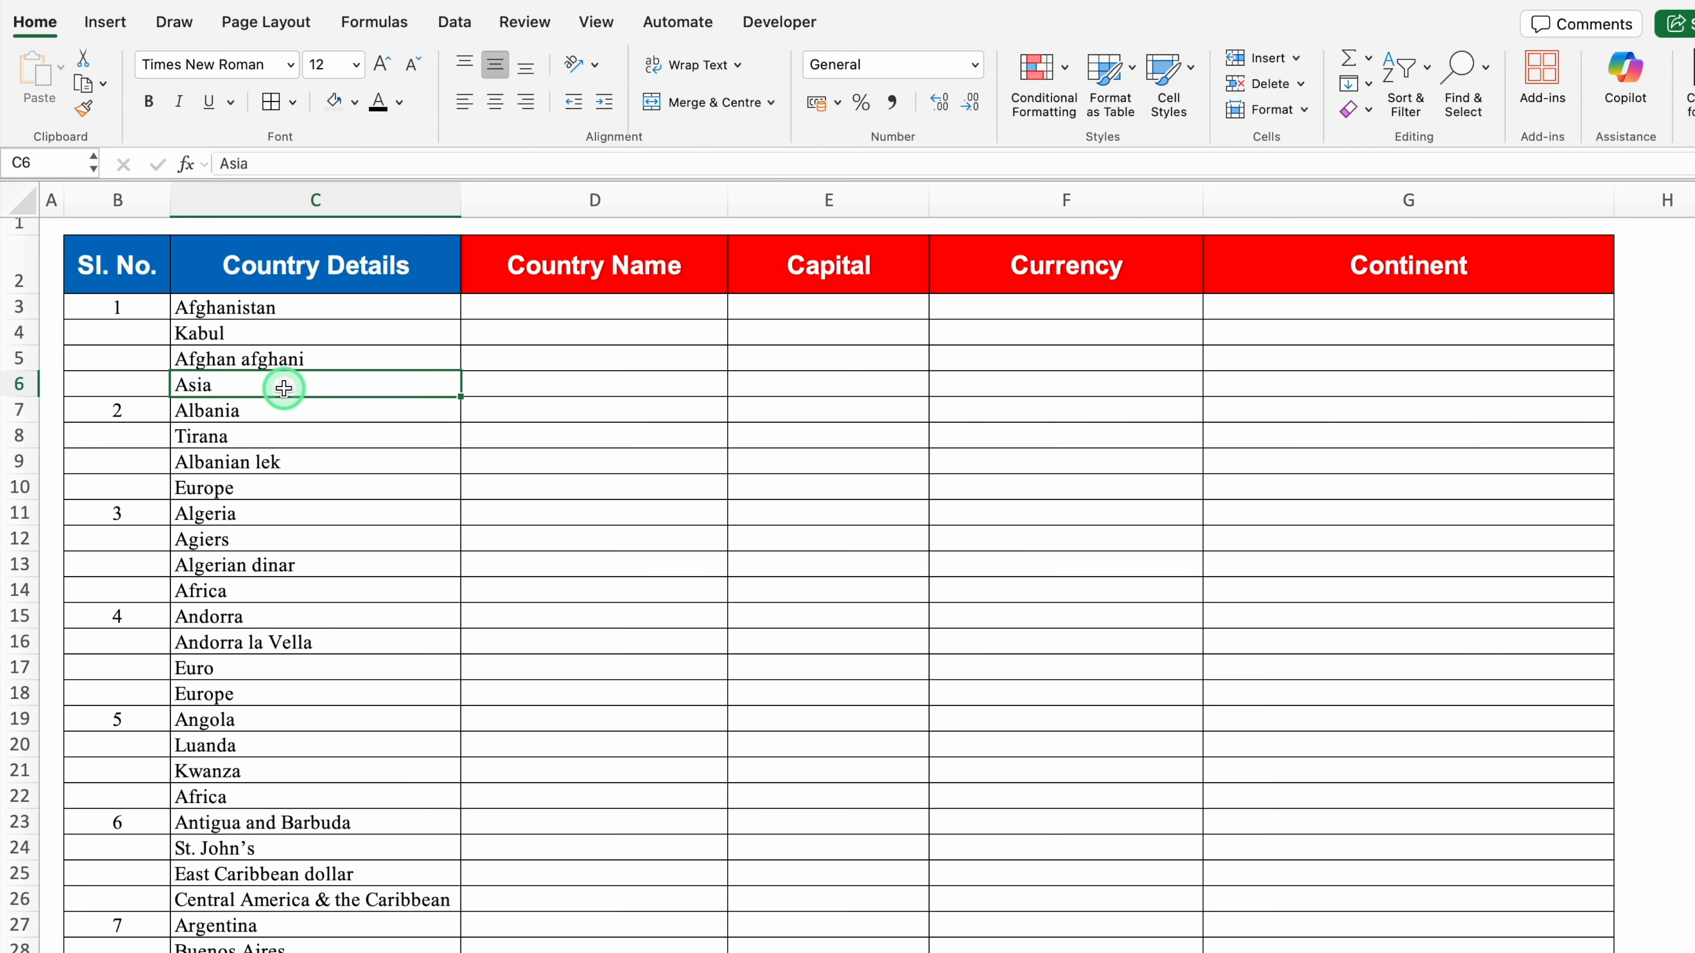
# Step: Enter the text C3 in D3 without an equals sign and fill it across to G3 as C3 through C6
pyautogui.click(573, 313)
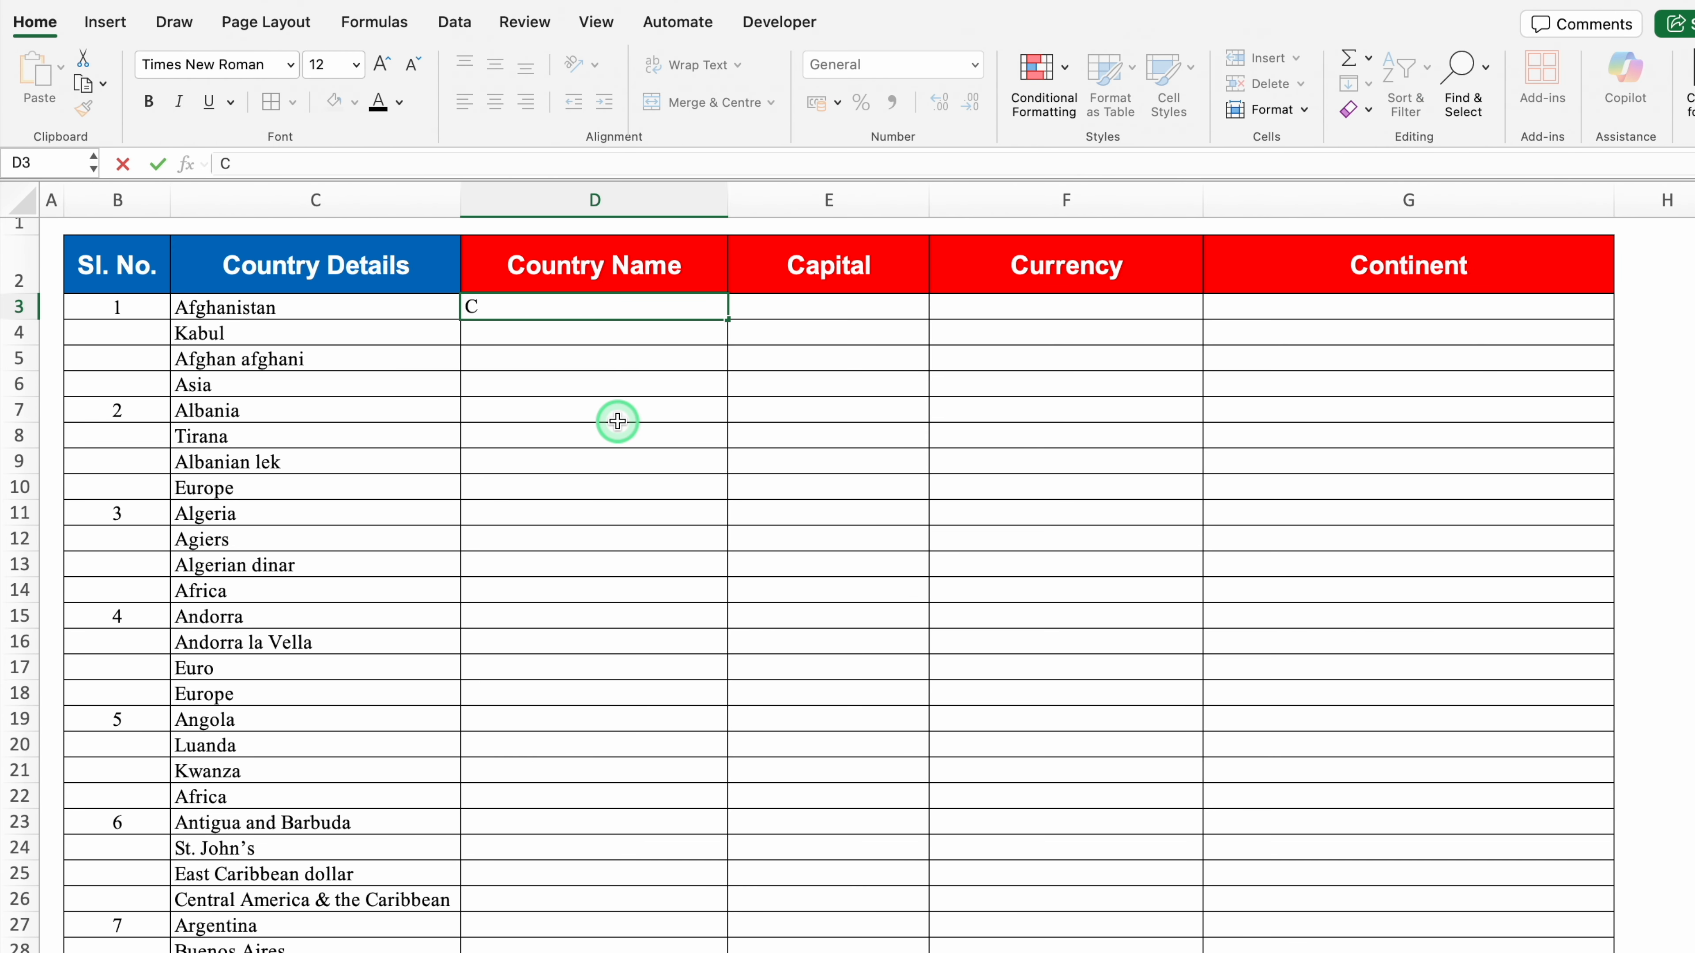
pyautogui.press('Return')
pyautogui.click(616, 305)
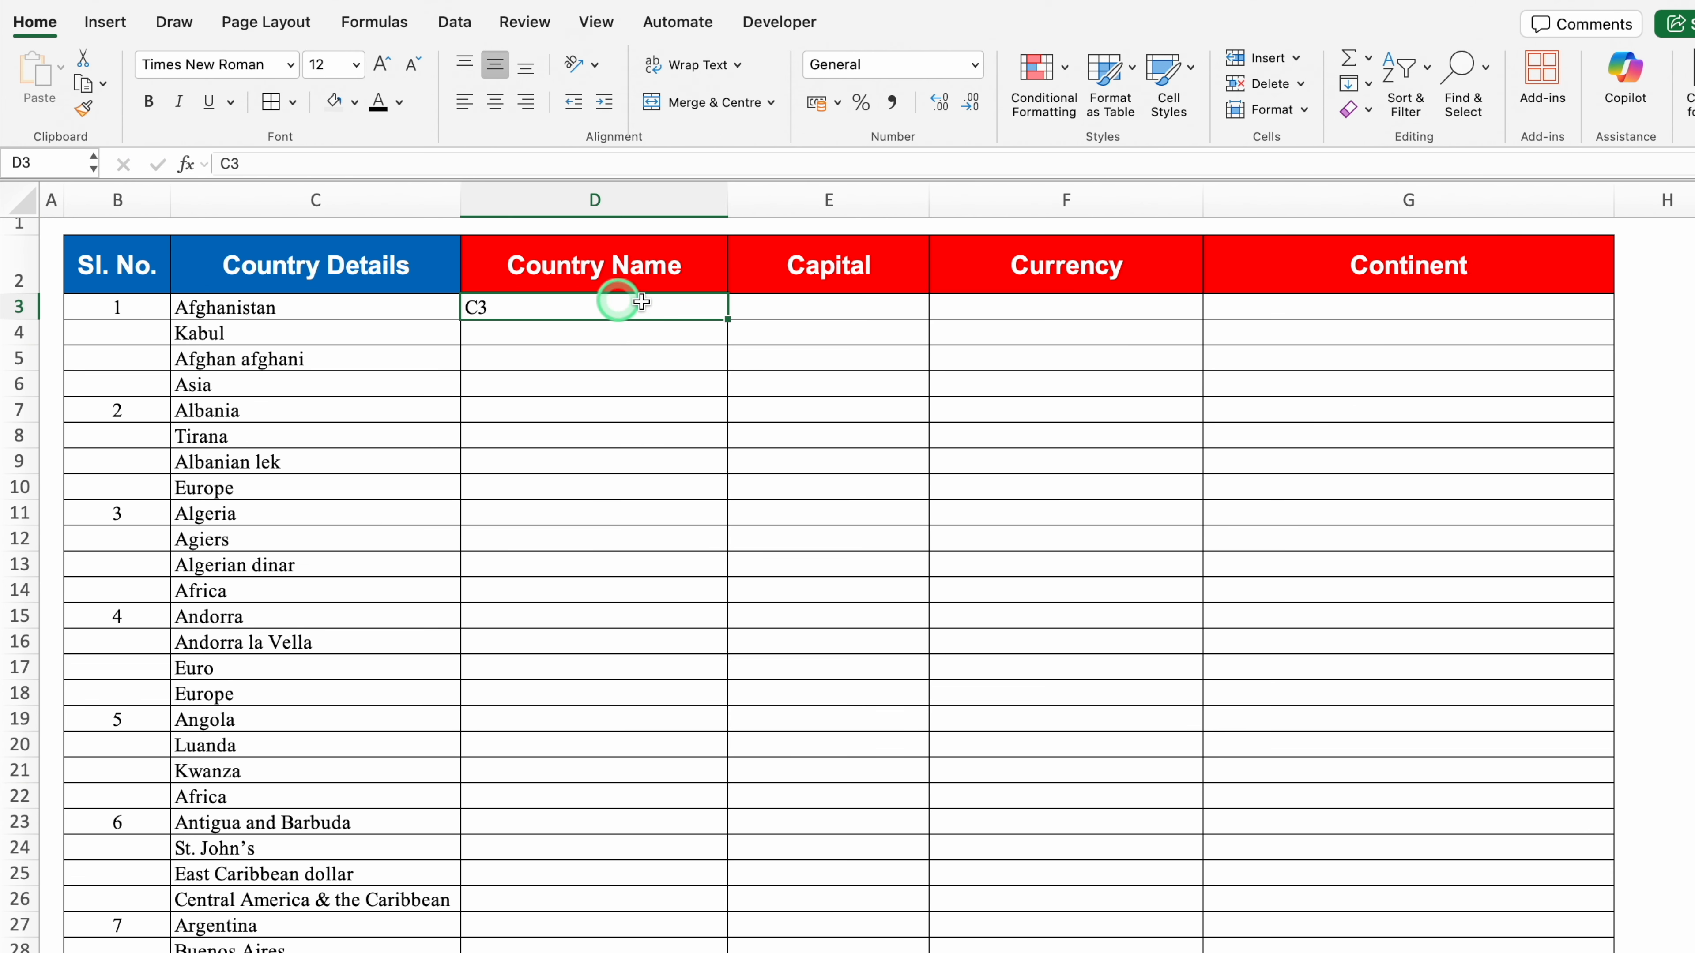
pyautogui.moveTo(727, 324); pyautogui.dragTo(1412, 333)
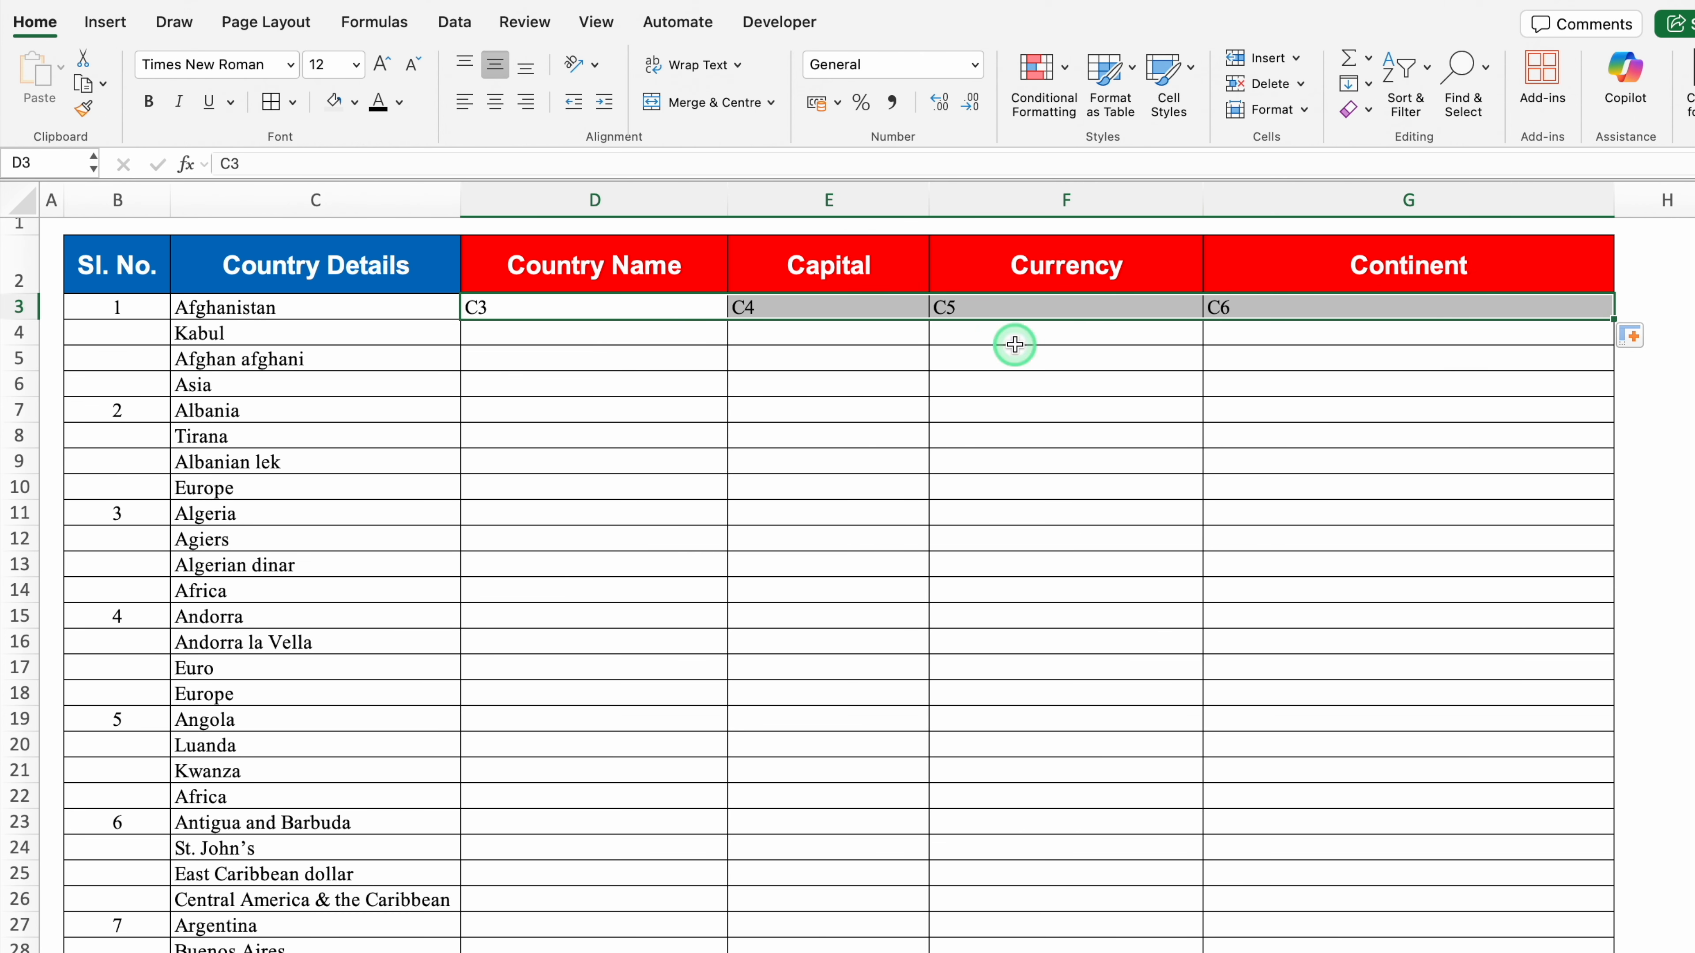
pyautogui.click(637, 307)
pyautogui.click(793, 306)
pyautogui.click(958, 306)
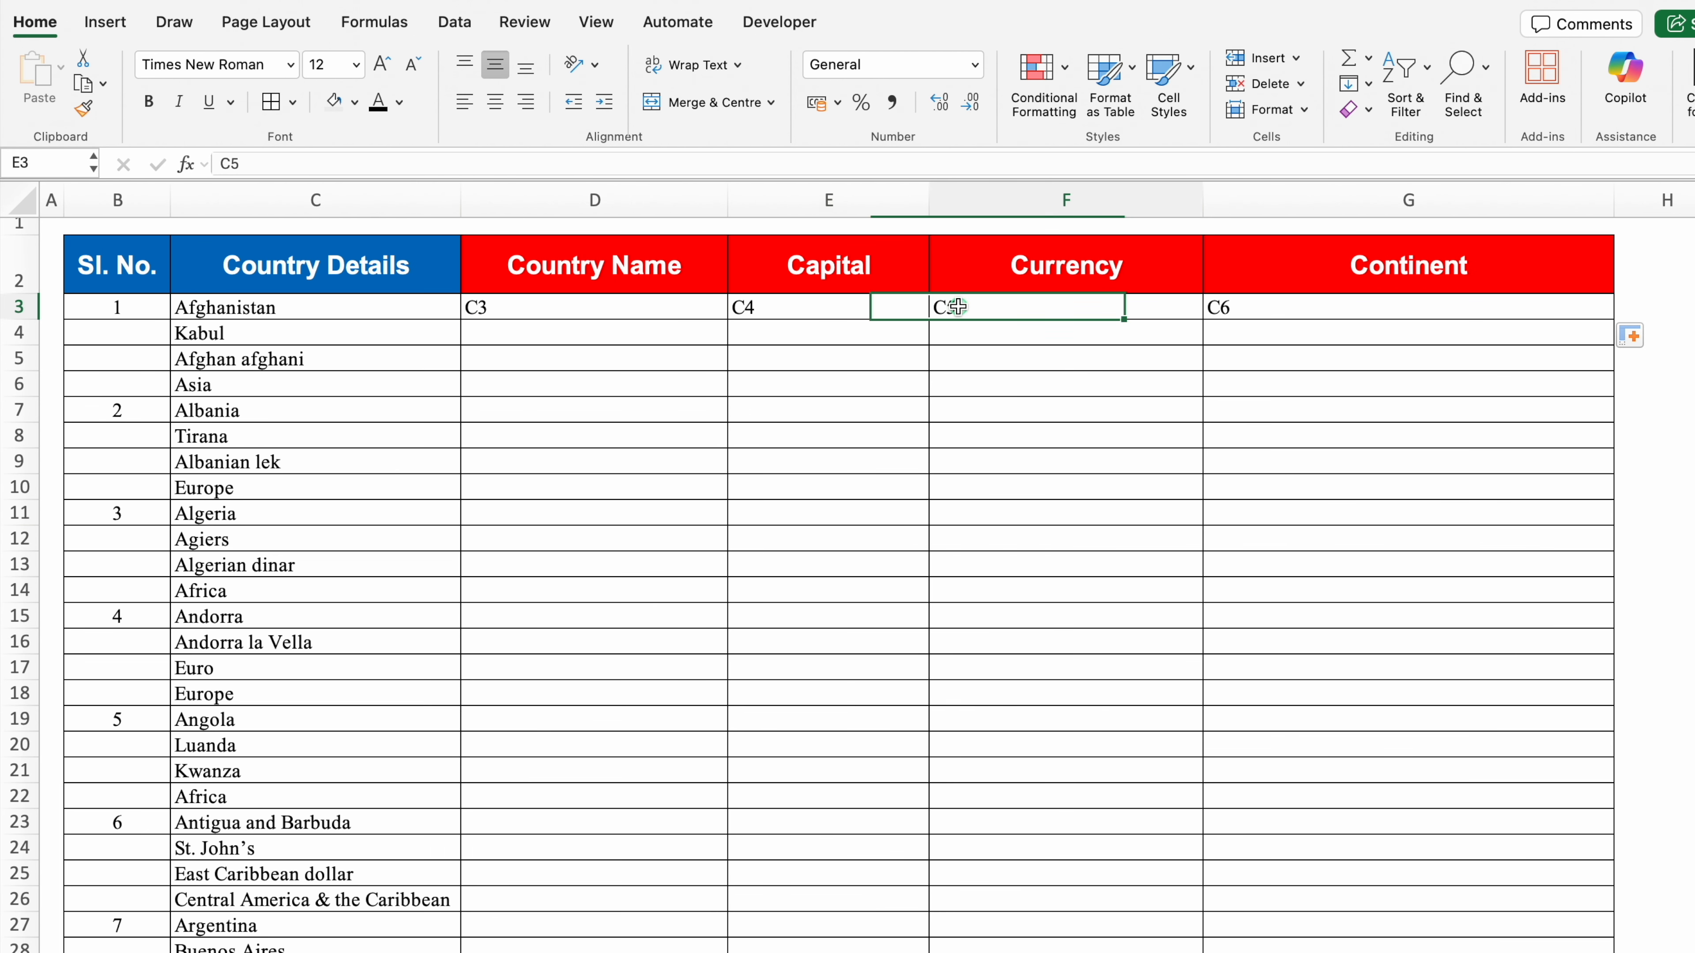
pyautogui.click(1213, 306)
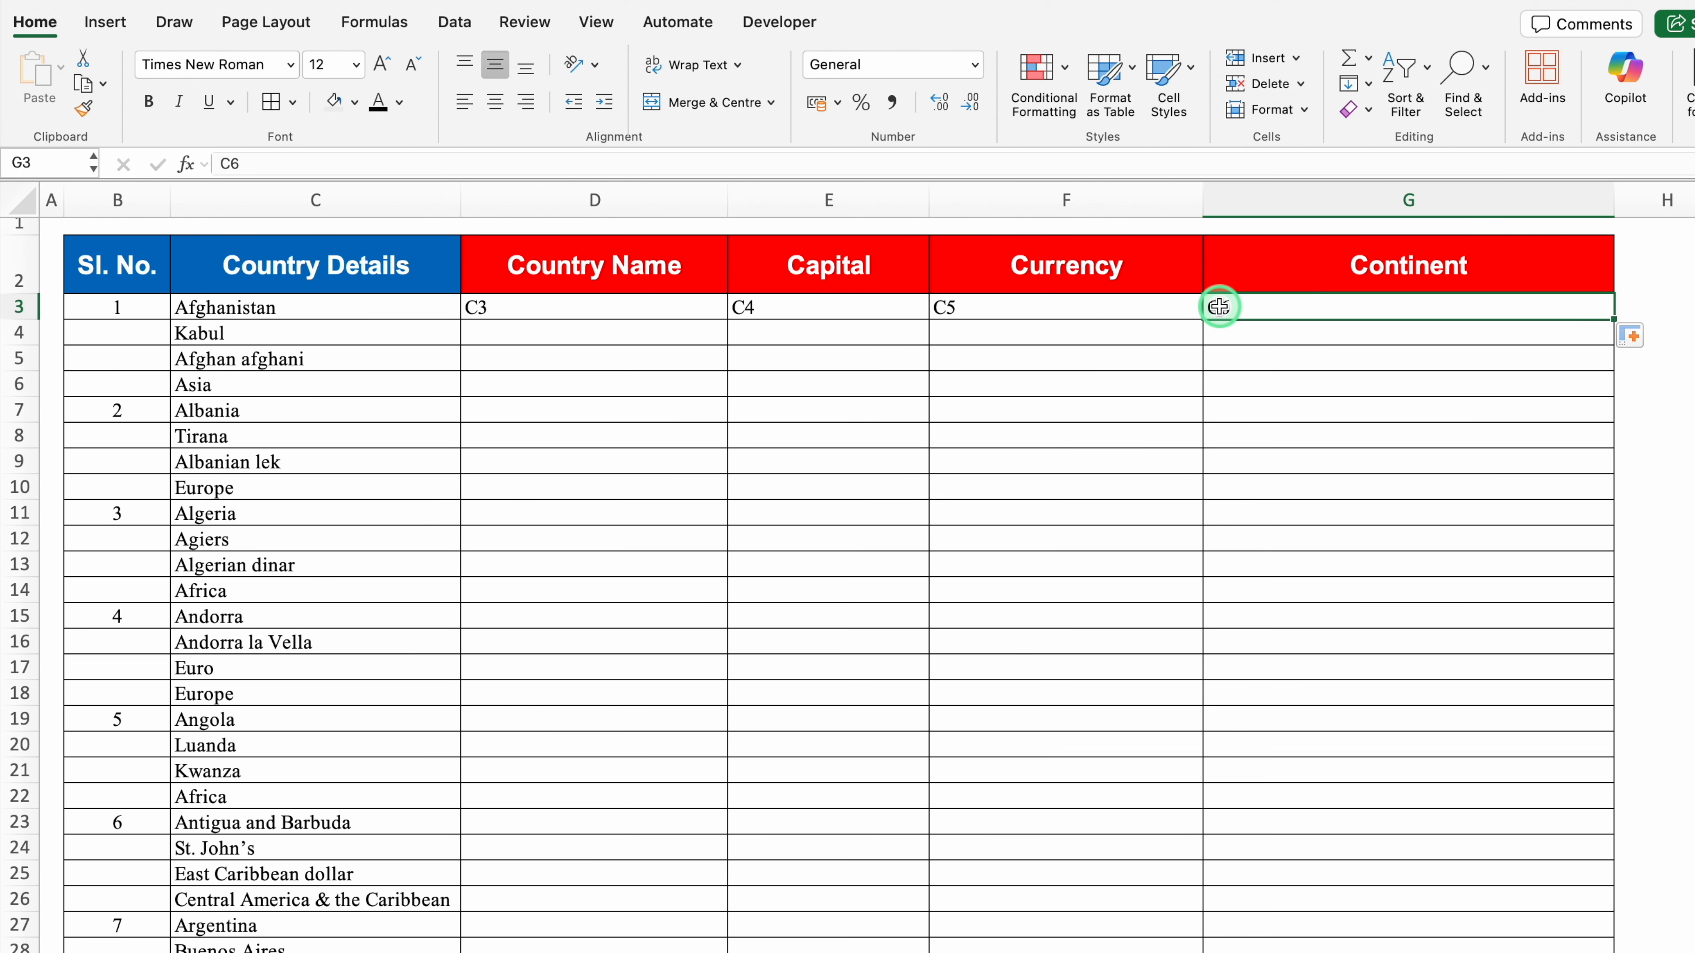
# Step: Enter the text C7, without an equals sign, in cell D4 under Country Name
pyautogui.click(278, 409)
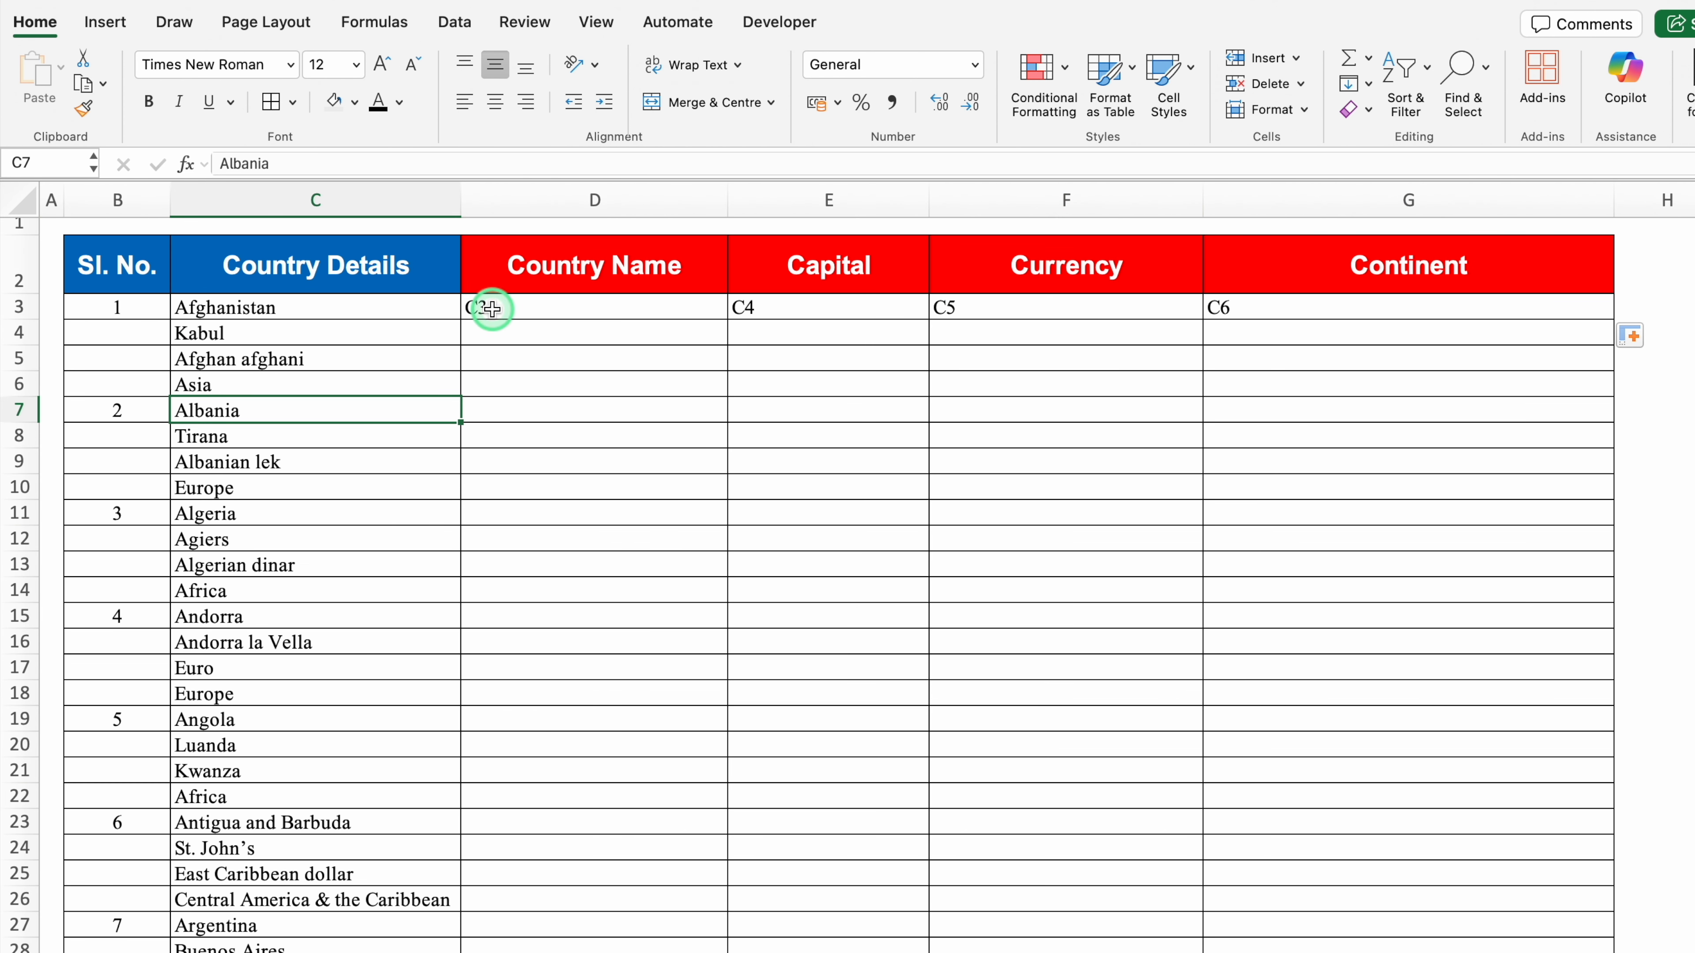
pyautogui.click(506, 332)
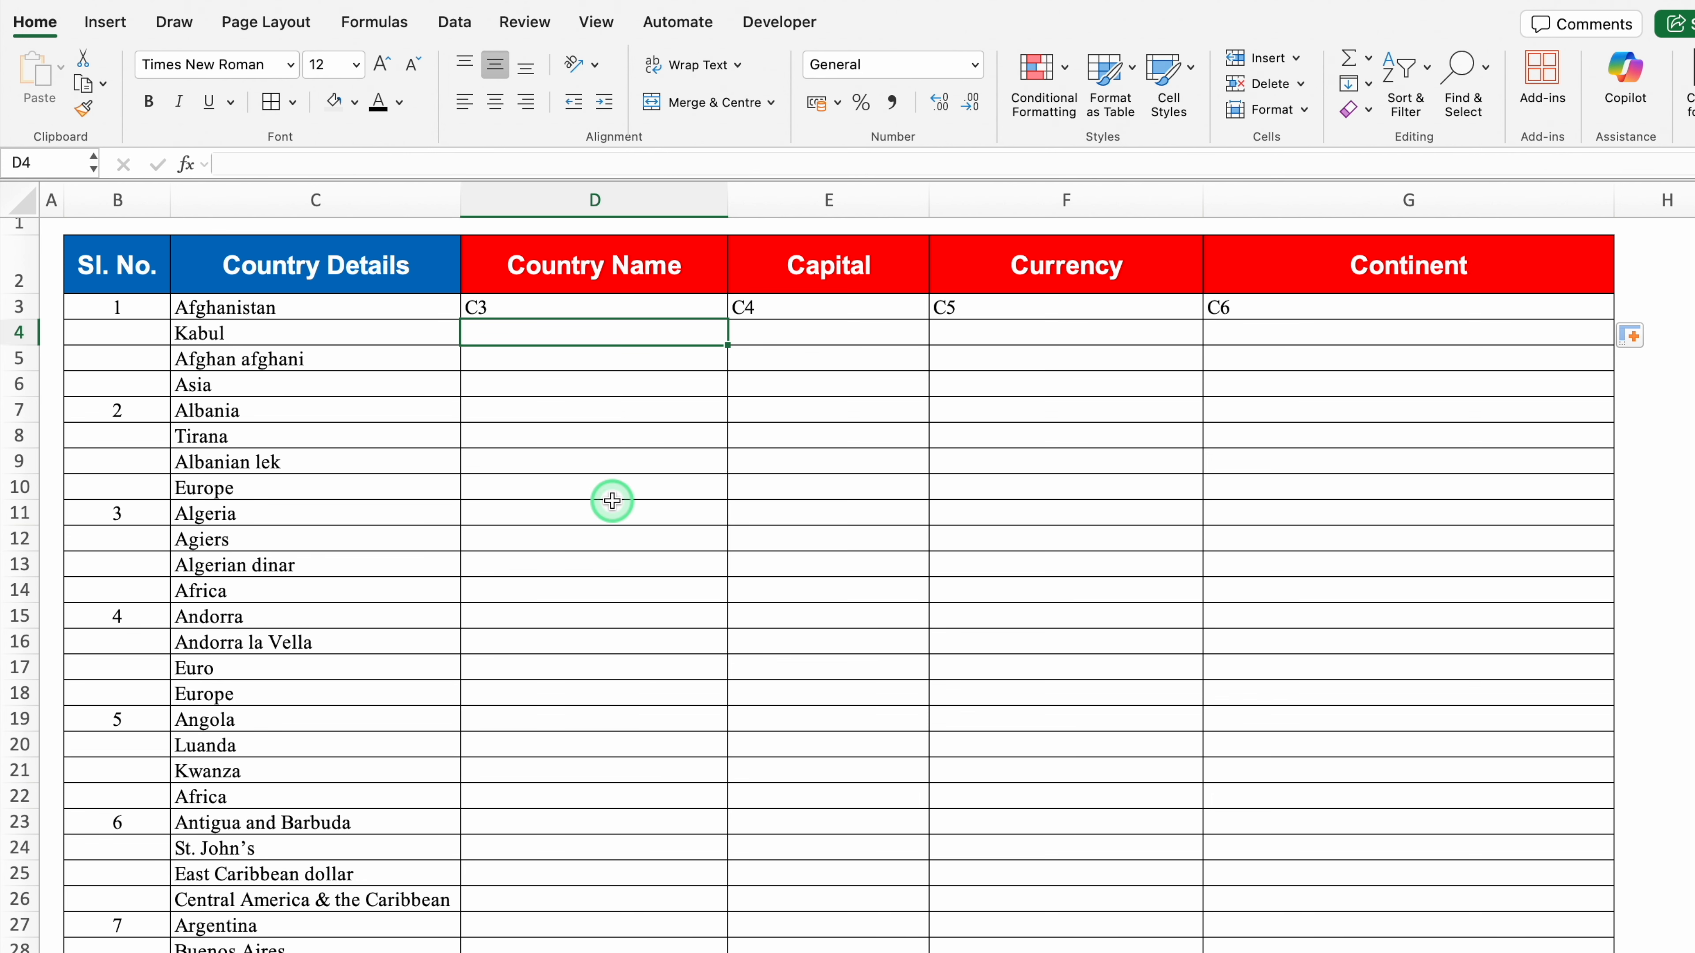
pyautogui.write('C3')
pyautogui.press('BackSpace')
pyautogui.write('7')
pyautogui.press('Return')
pyautogui.press('Up')
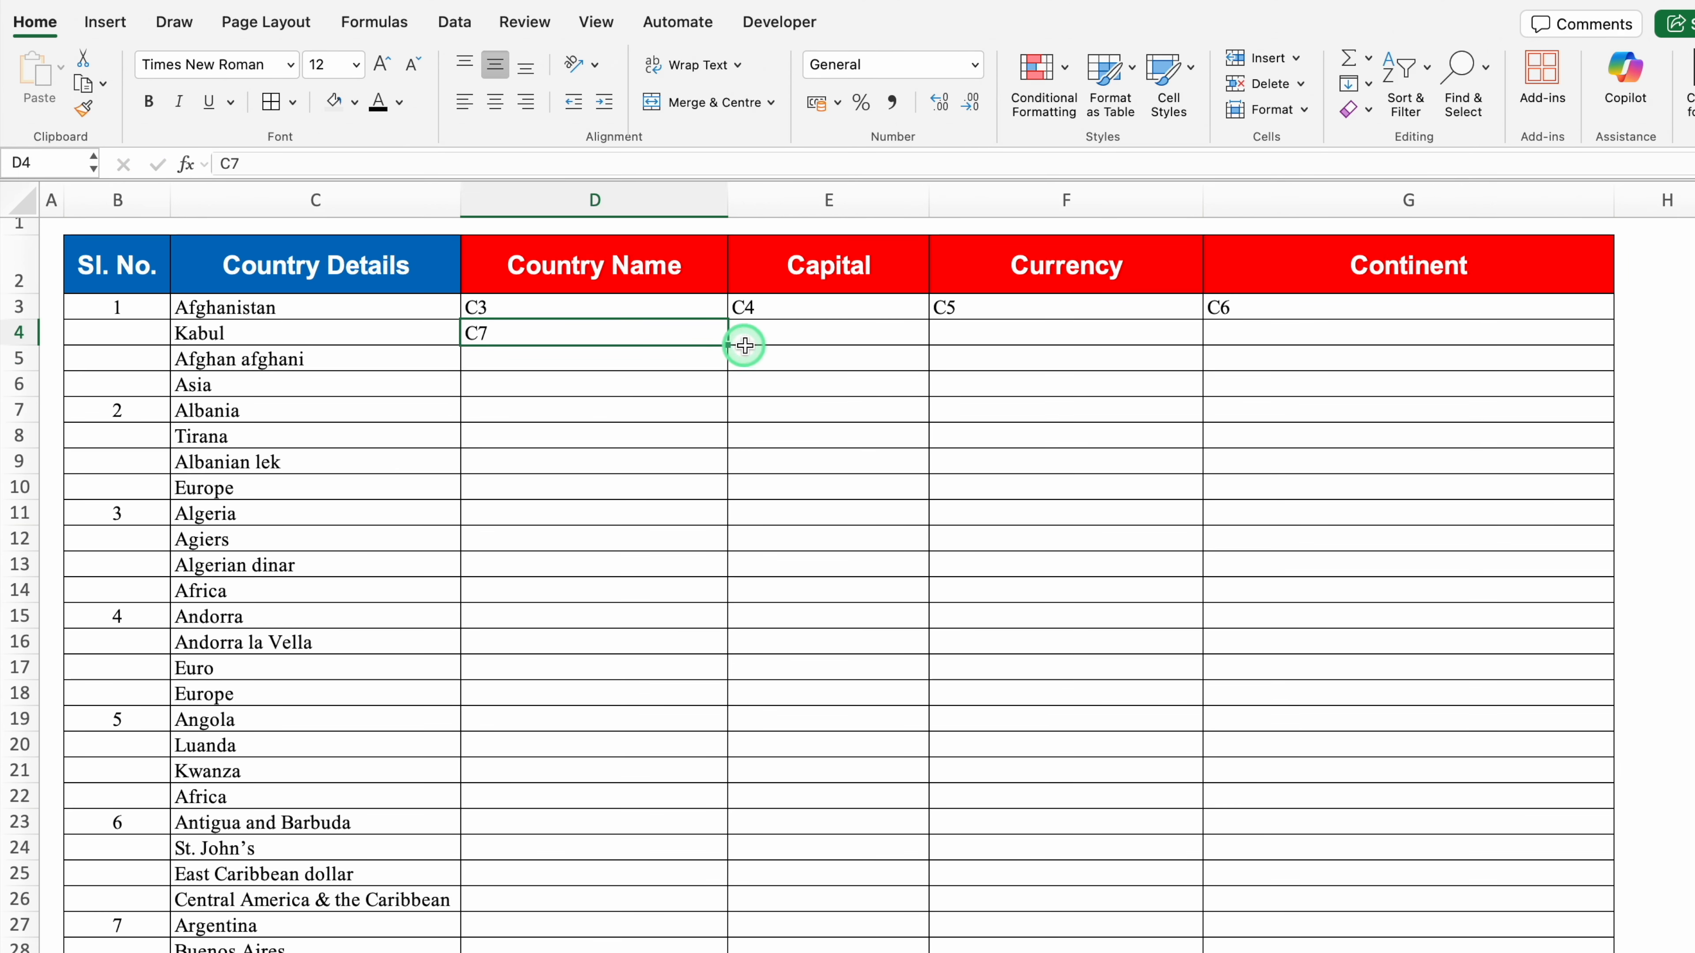
# Step: Fill C7 across to G4 and extend the D3:G4 reference text pattern down through row 26
pyautogui.moveTo(727, 346); pyautogui.dragTo(1351, 361)
pyautogui.moveTo(615, 309); pyautogui.dragTo(1321, 340)
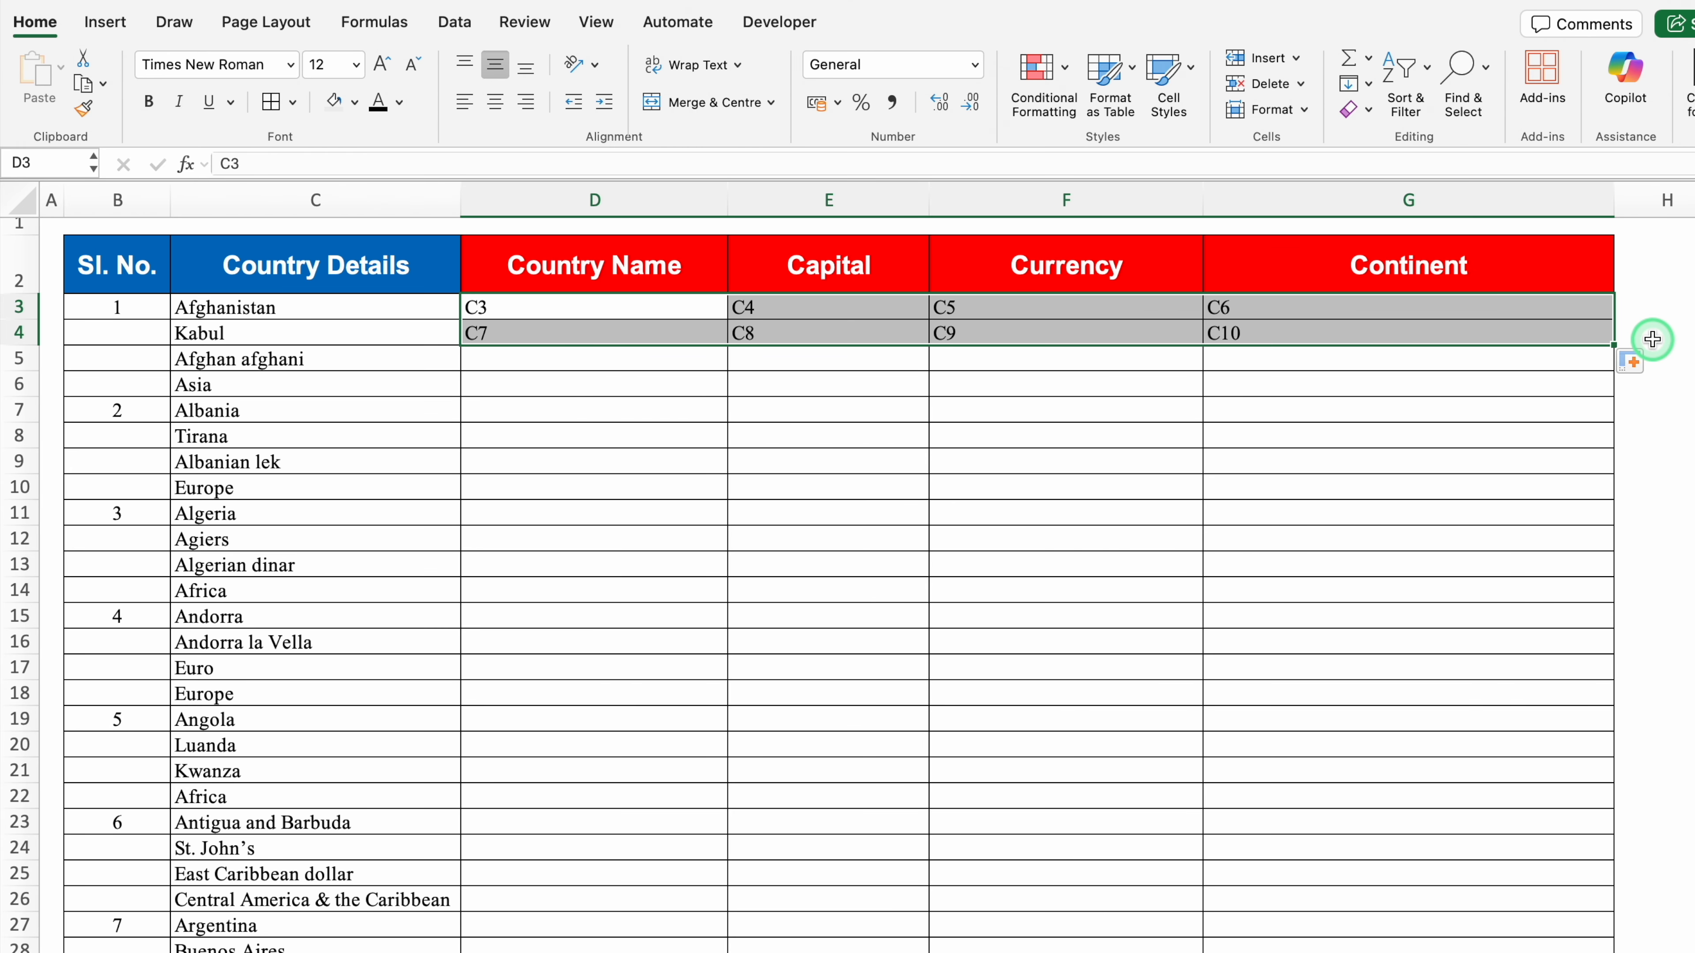
pyautogui.moveTo(1613, 345); pyautogui.dragTo(1601, 907)
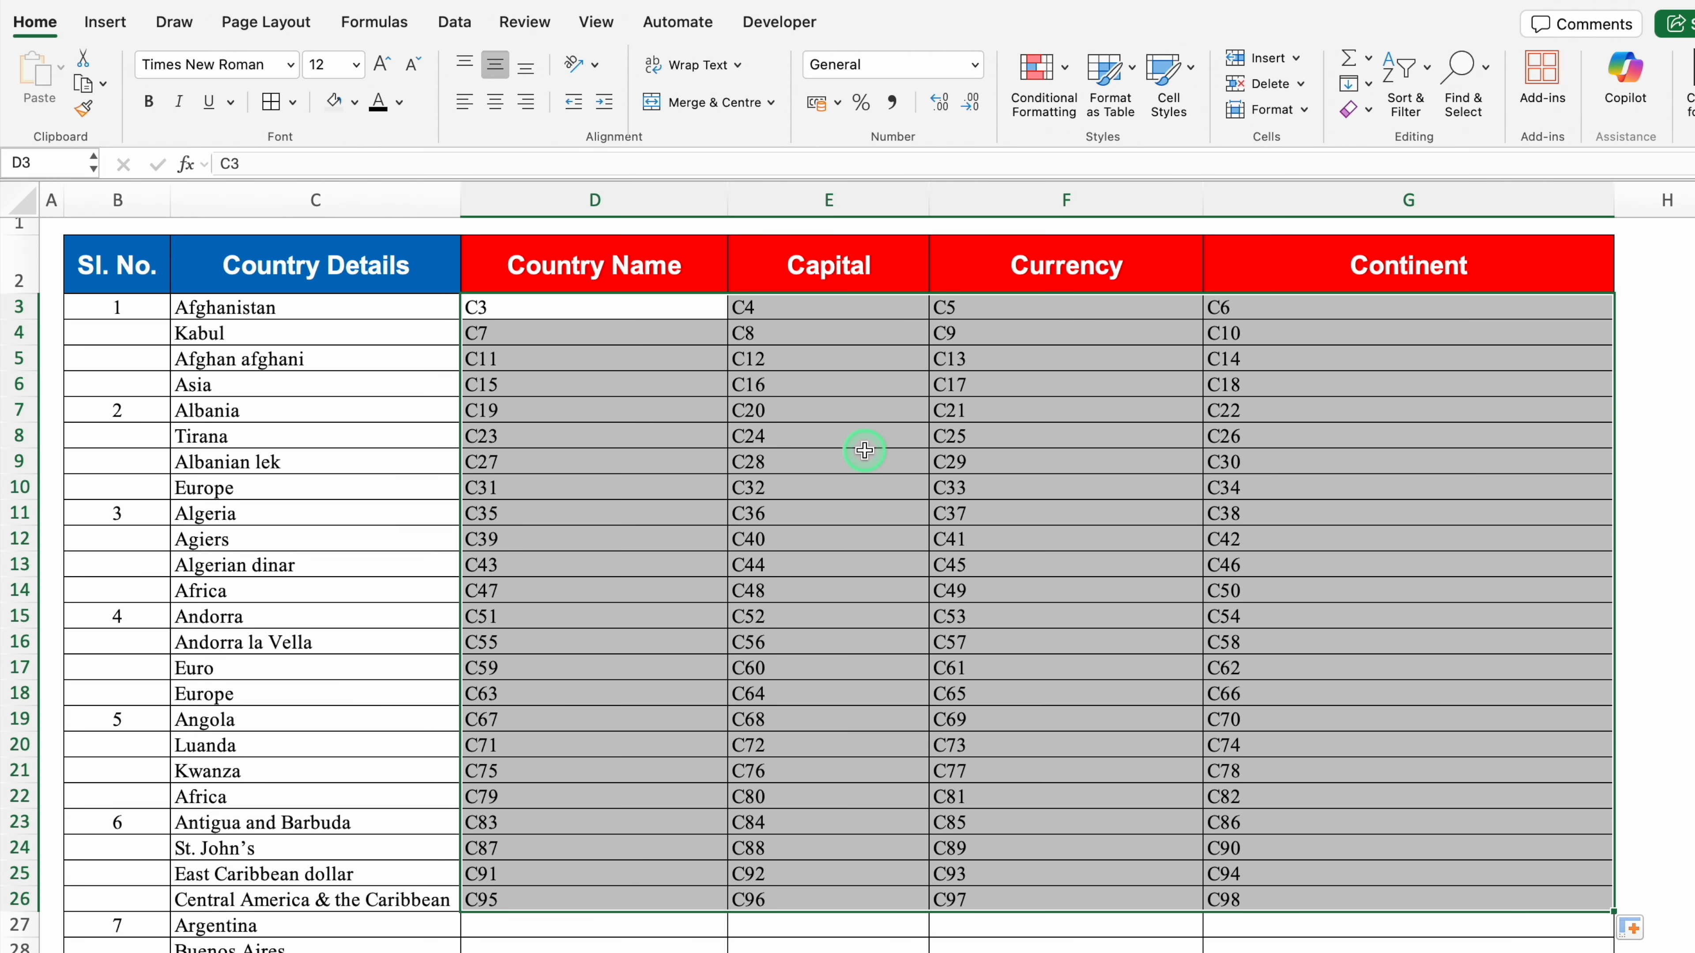
# Step: Replace every C with =C in the selected range D3:G26, turning the text into cell references
pyautogui.hotkey('ctrl', 'h')
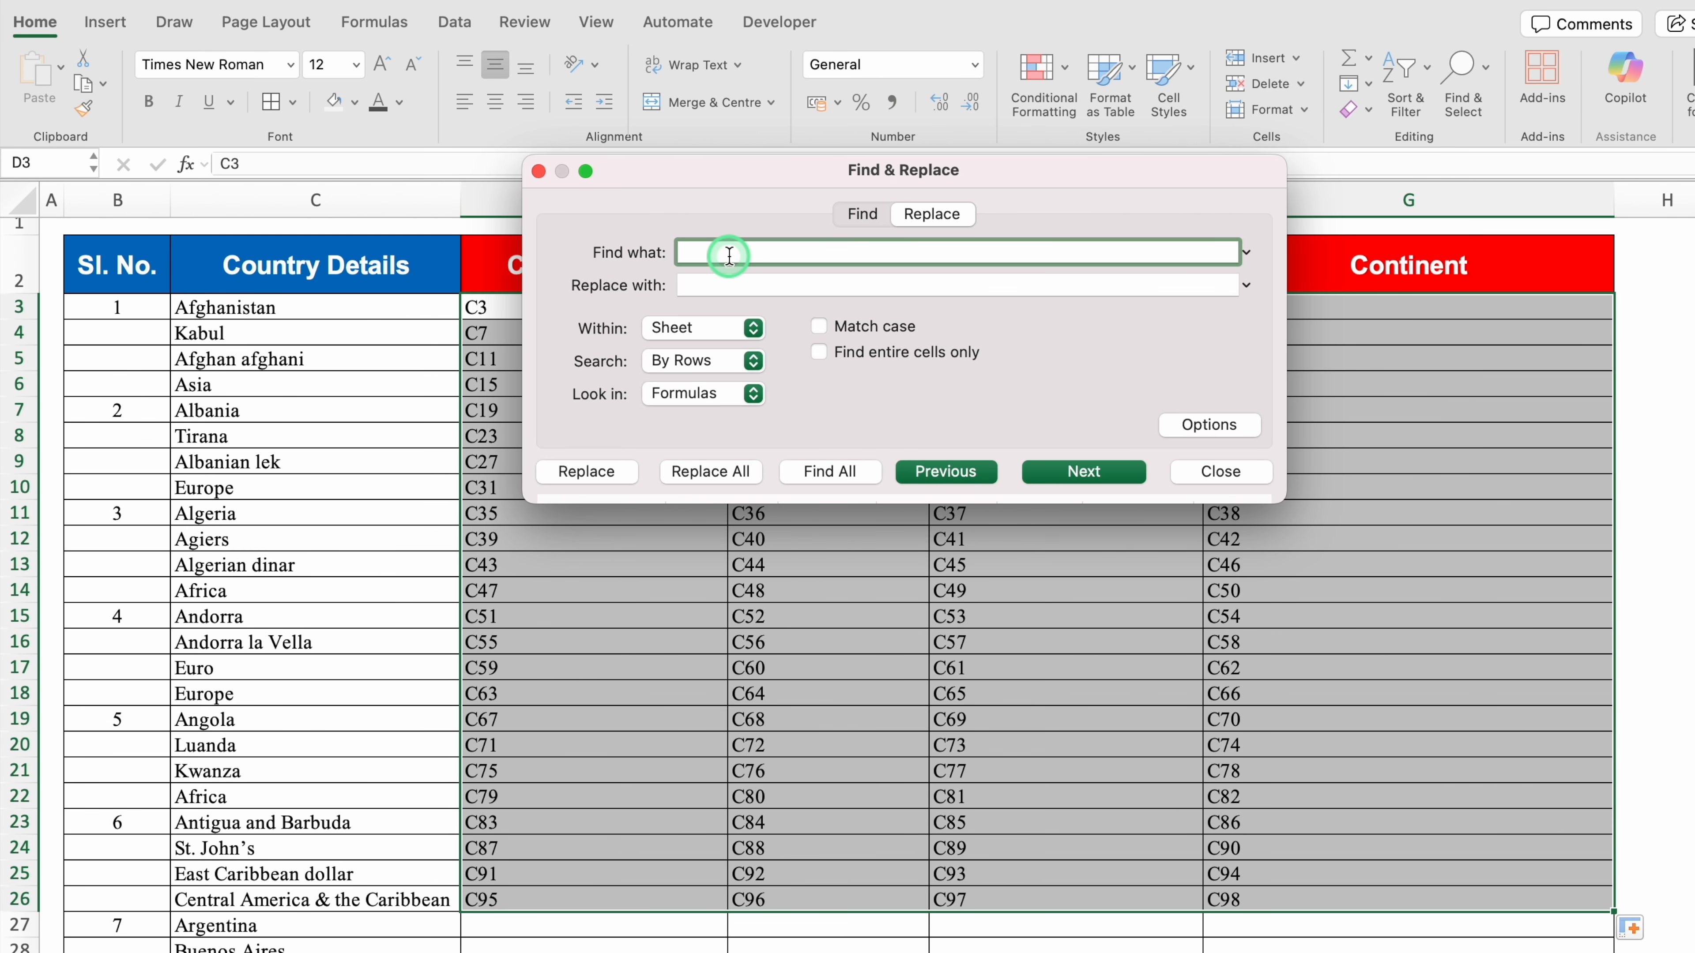
pyautogui.write('C')
pyautogui.click(730, 285)
pyautogui.write('=C')
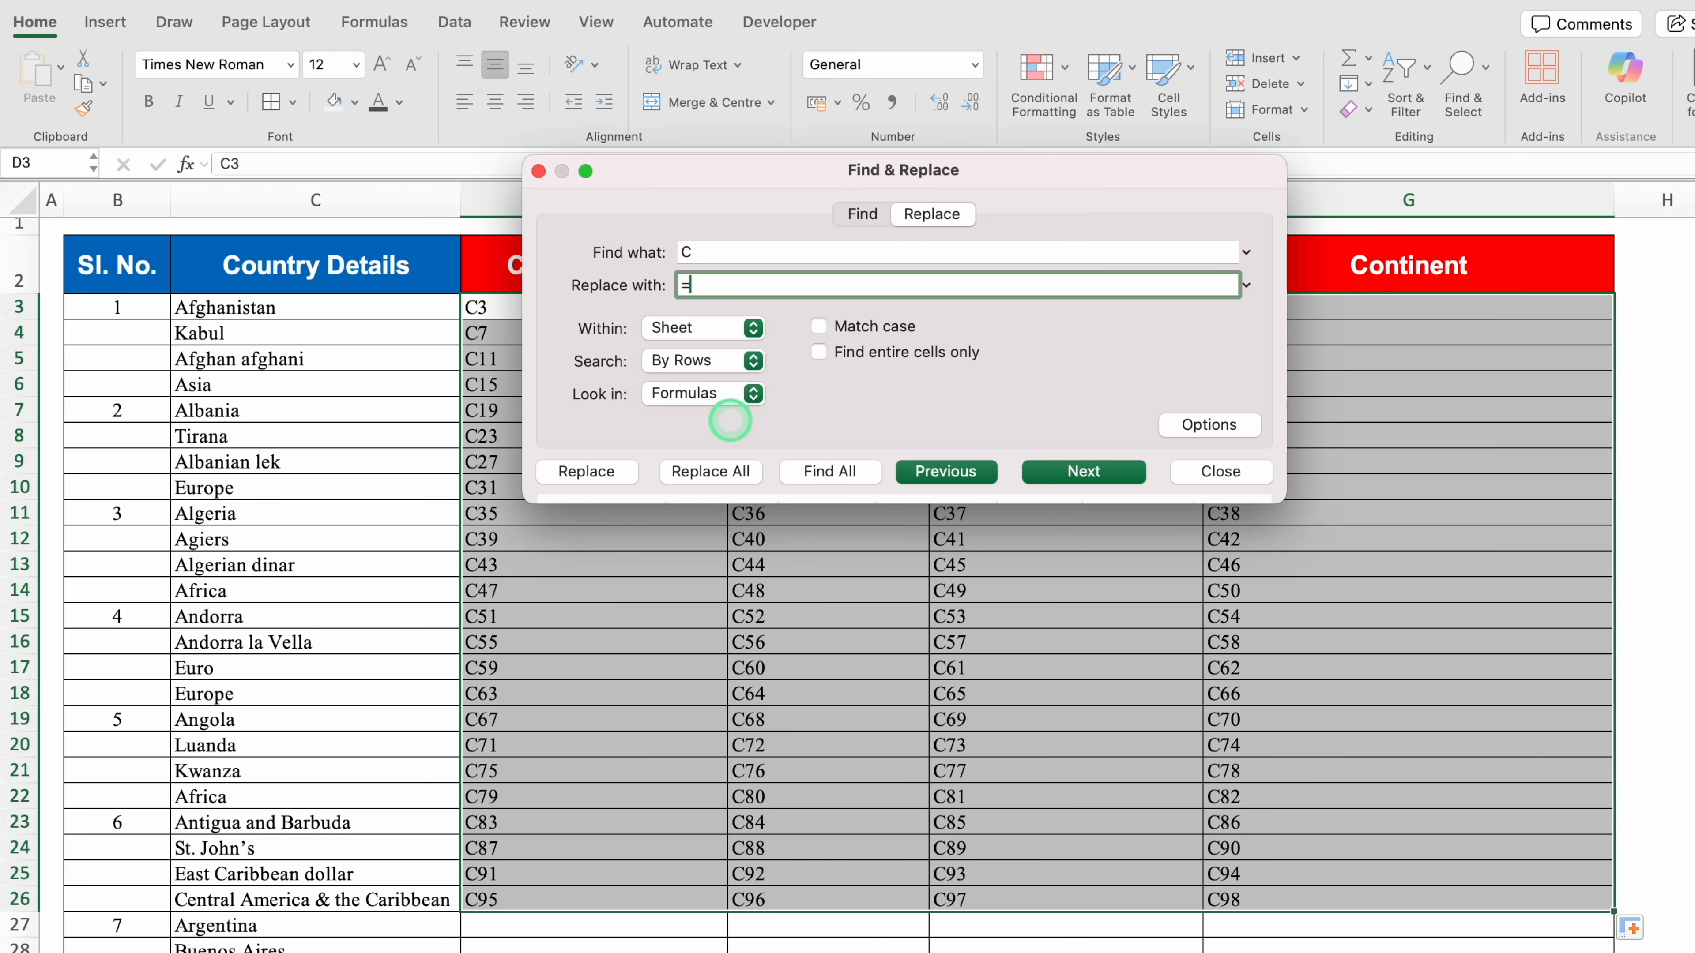
pyautogui.click(725, 473)
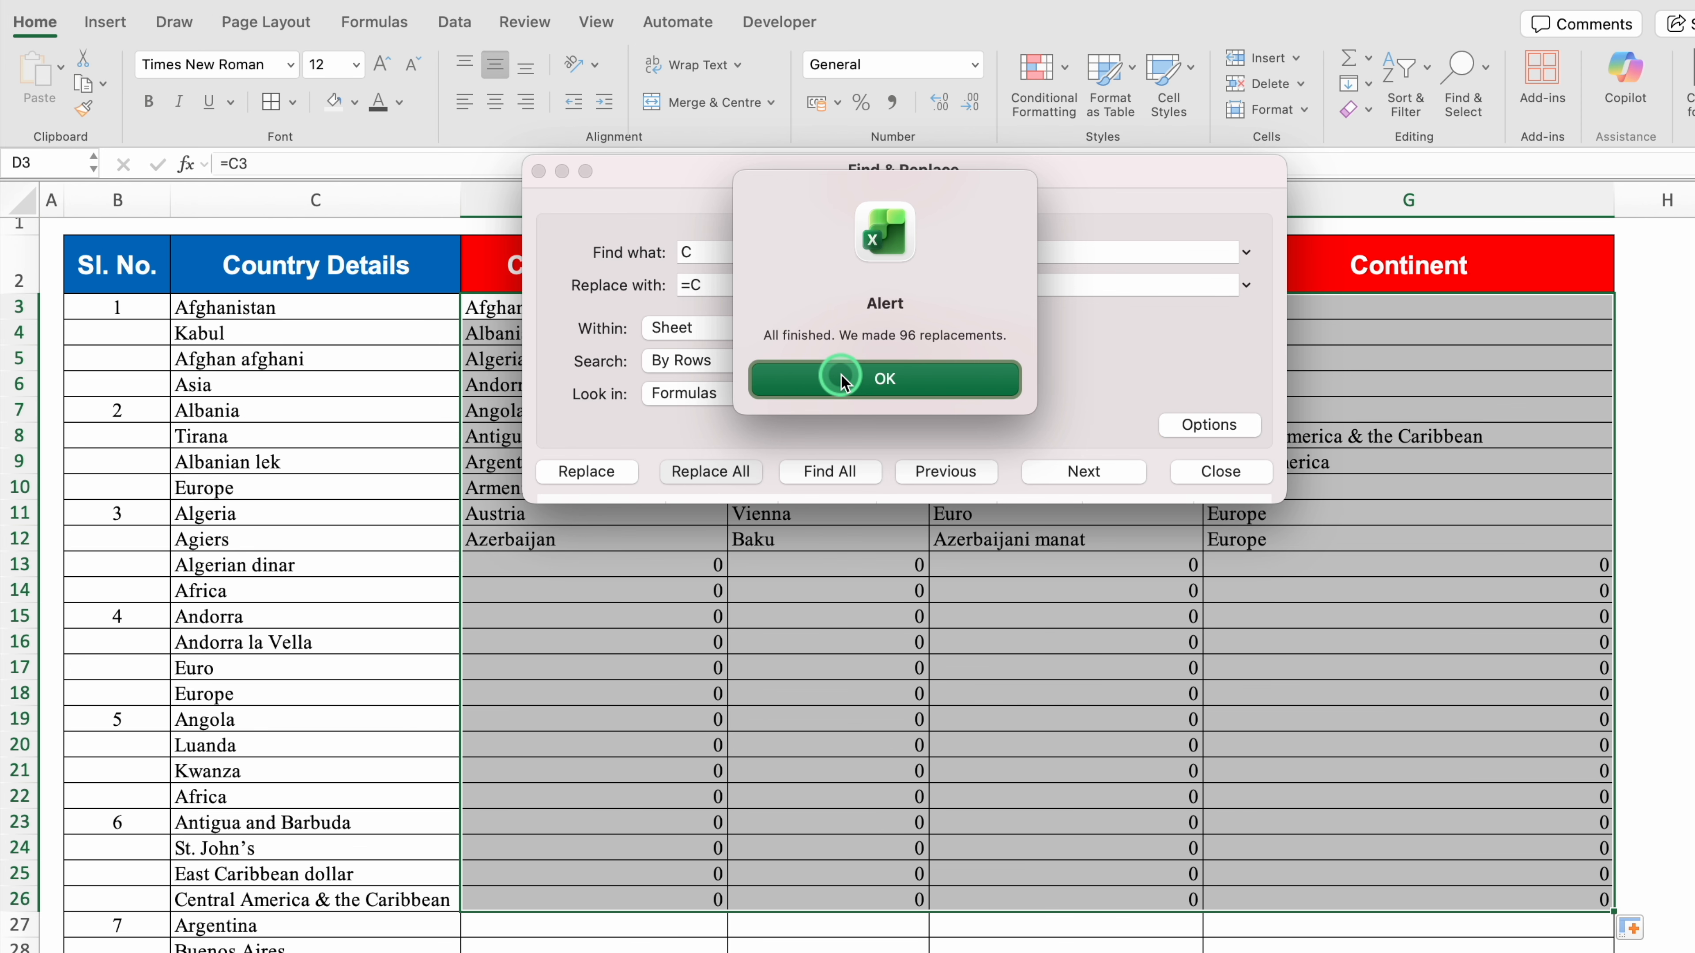
pyautogui.click(844, 380)
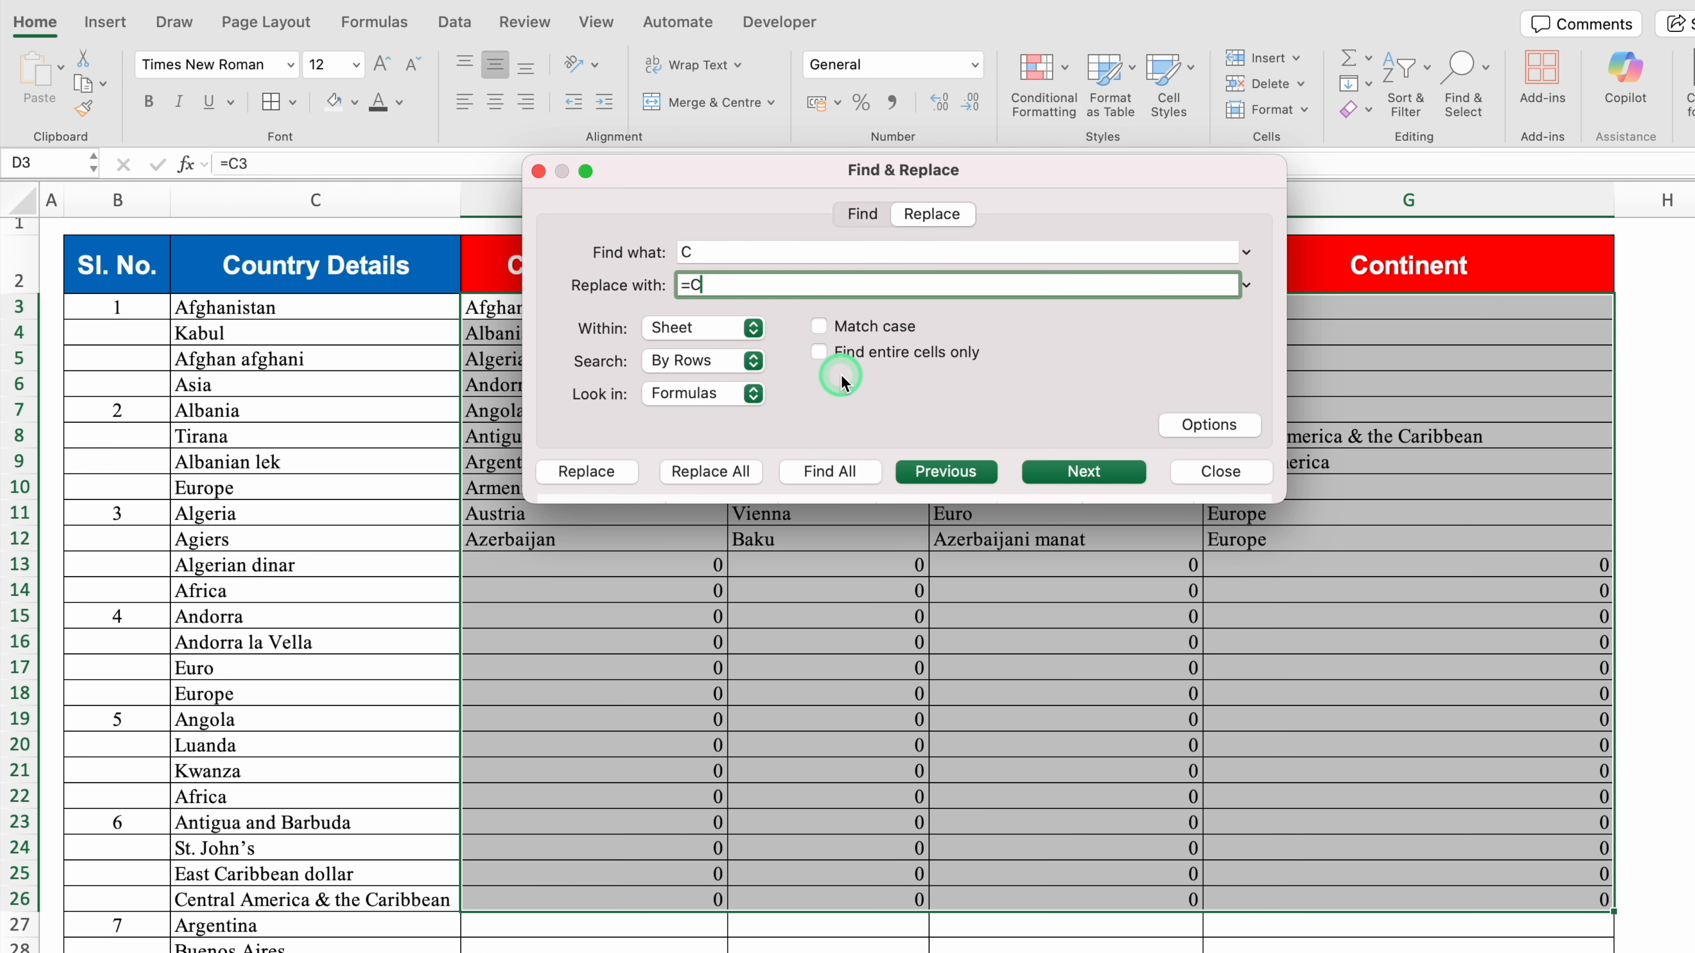
pyautogui.click(1232, 472)
pyautogui.click(1104, 587)
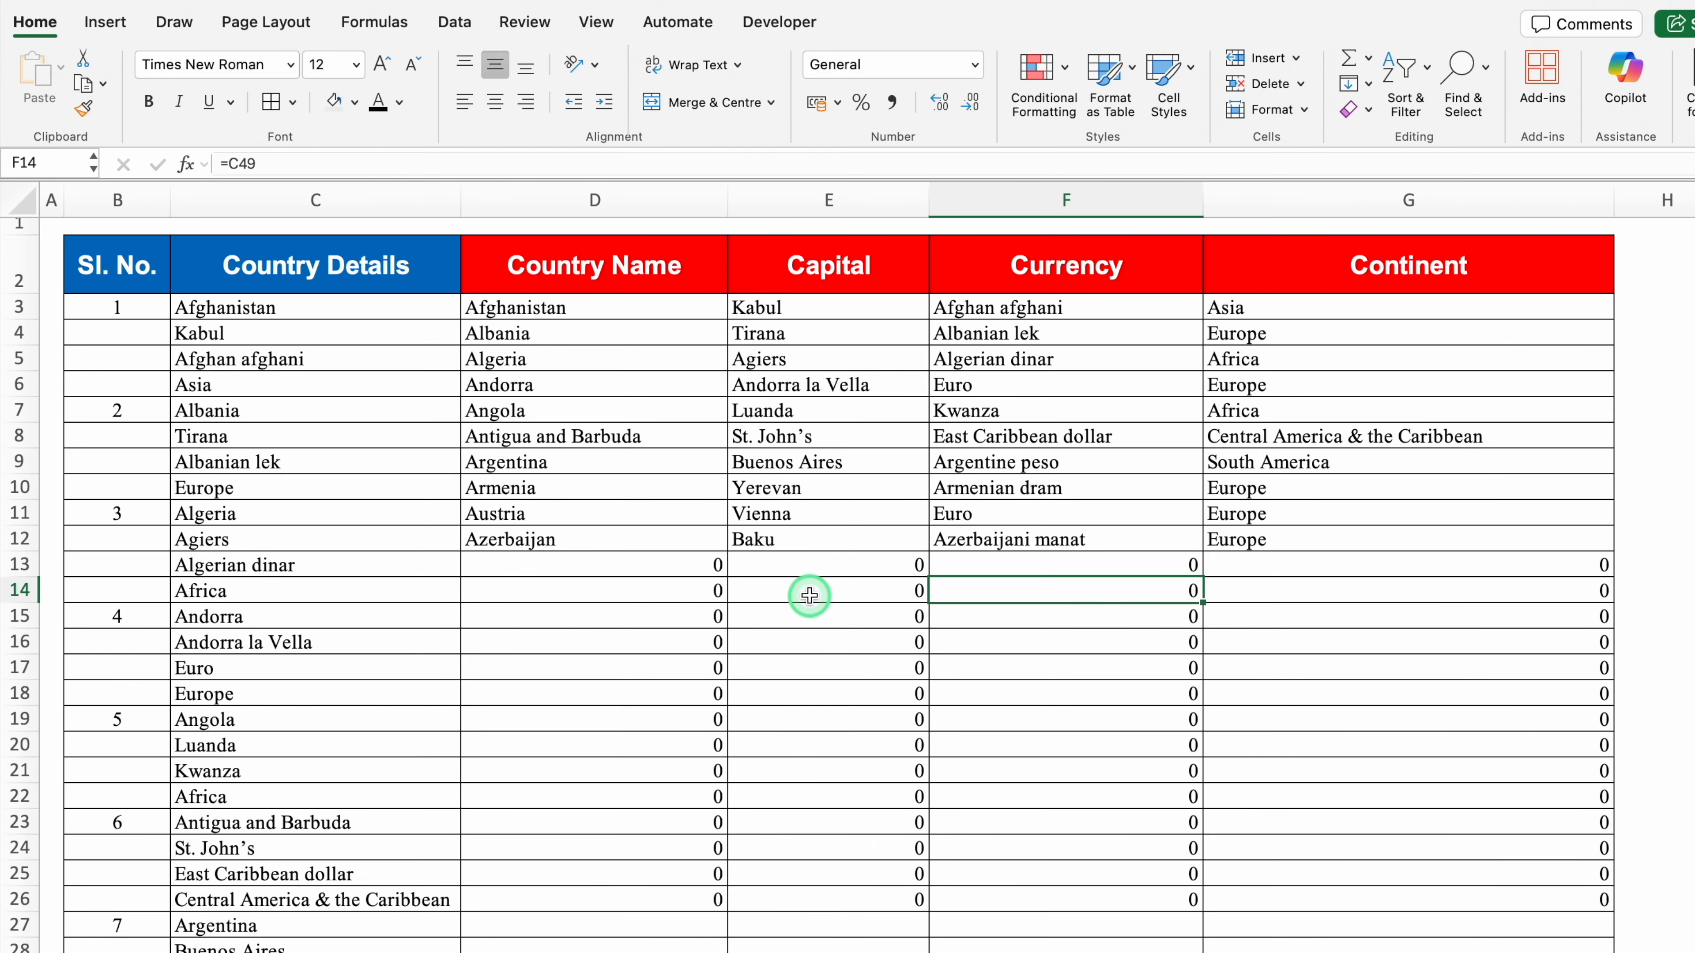
# Step: Clear the surplus zero-value formulas in D13:G26 below the last country record
pyautogui.click(690, 565)
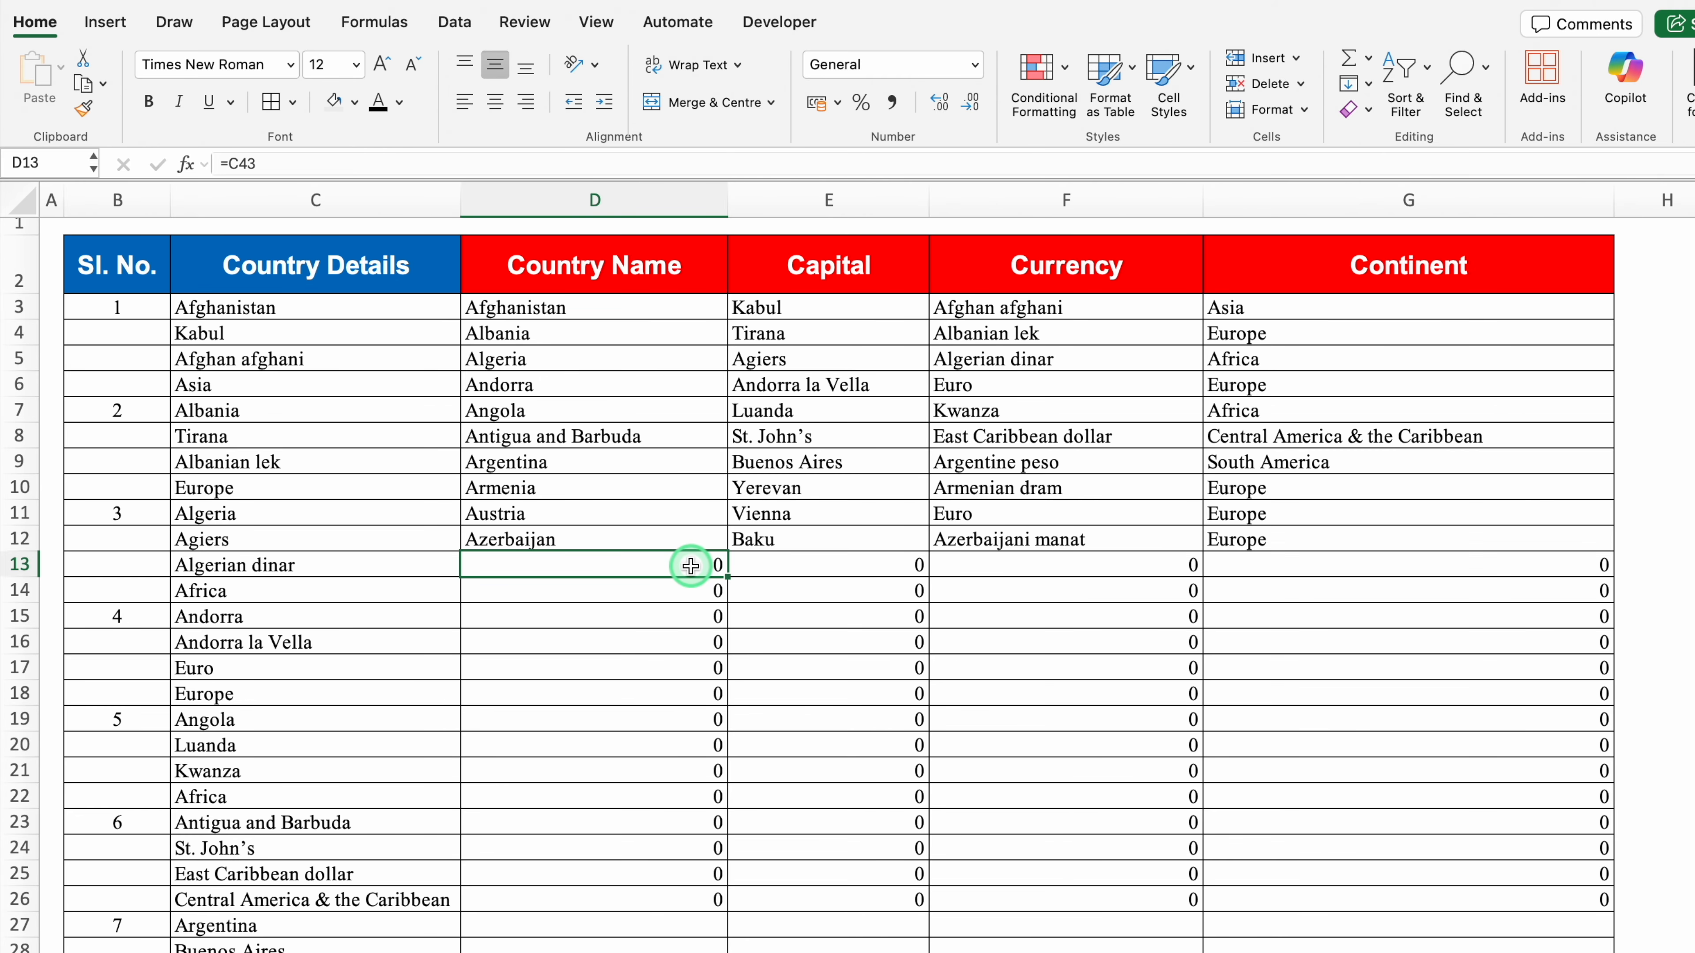
pyautogui.hotkey('ctrl', 'shift', 'Down')
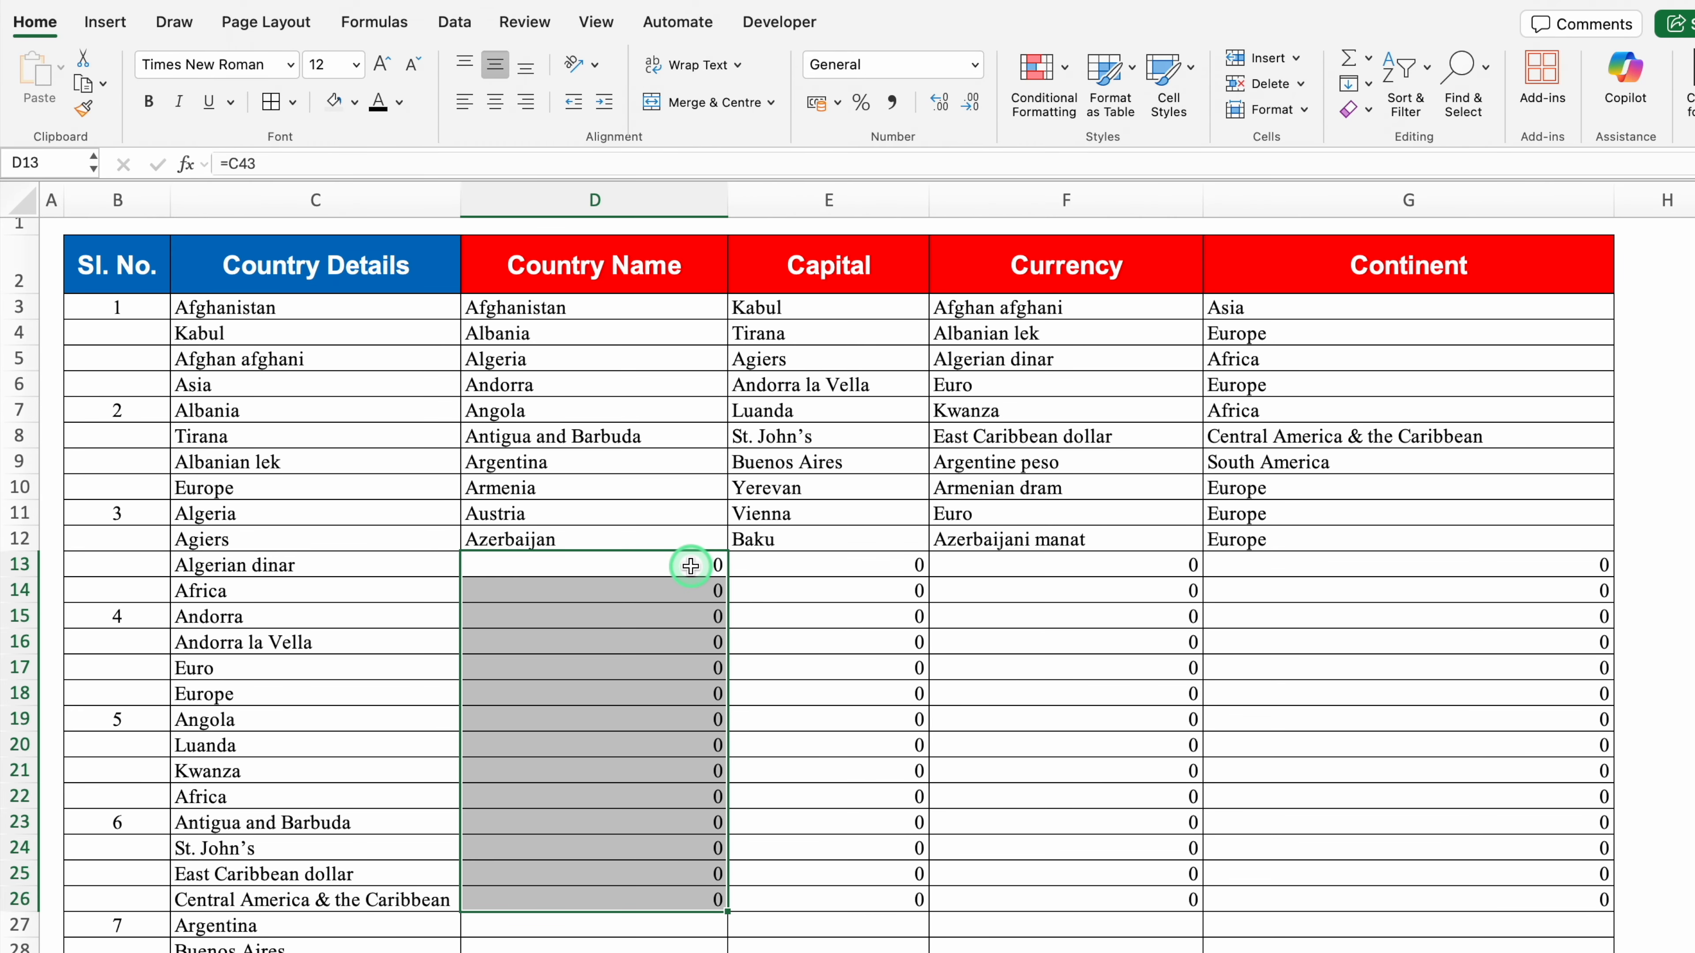
pyautogui.hotkey('ctrl', 'shift', 'Right')
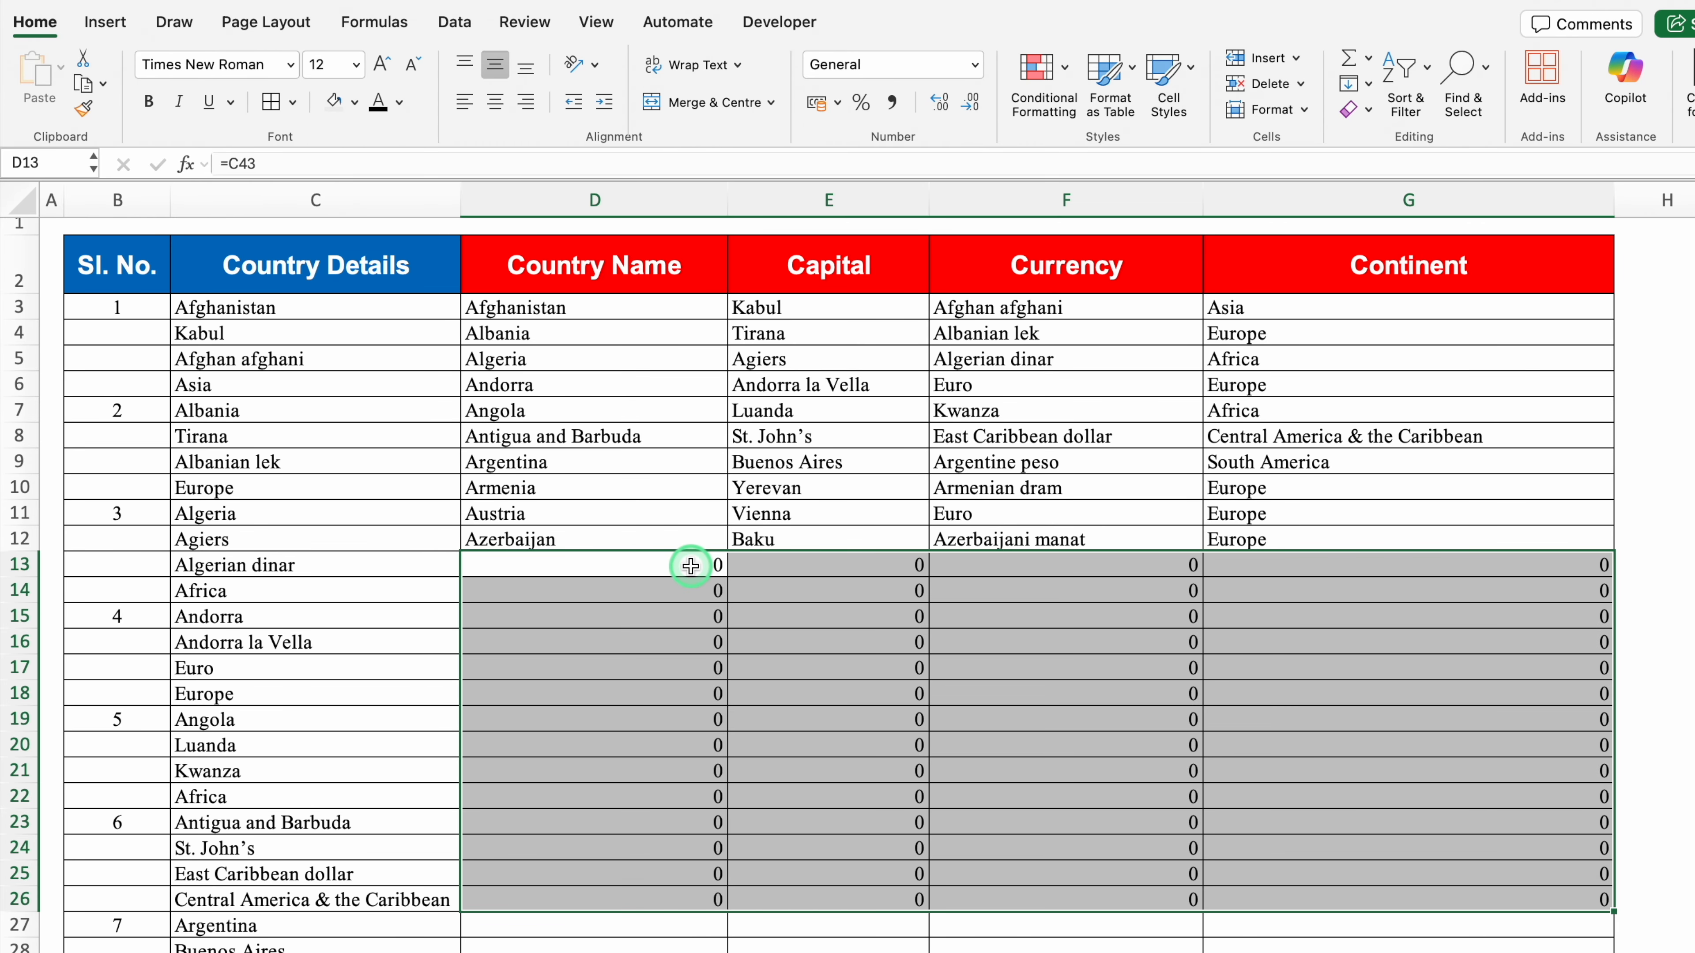
pyautogui.press('Delete')
pyautogui.click(689, 565)
pyautogui.click(768, 567)
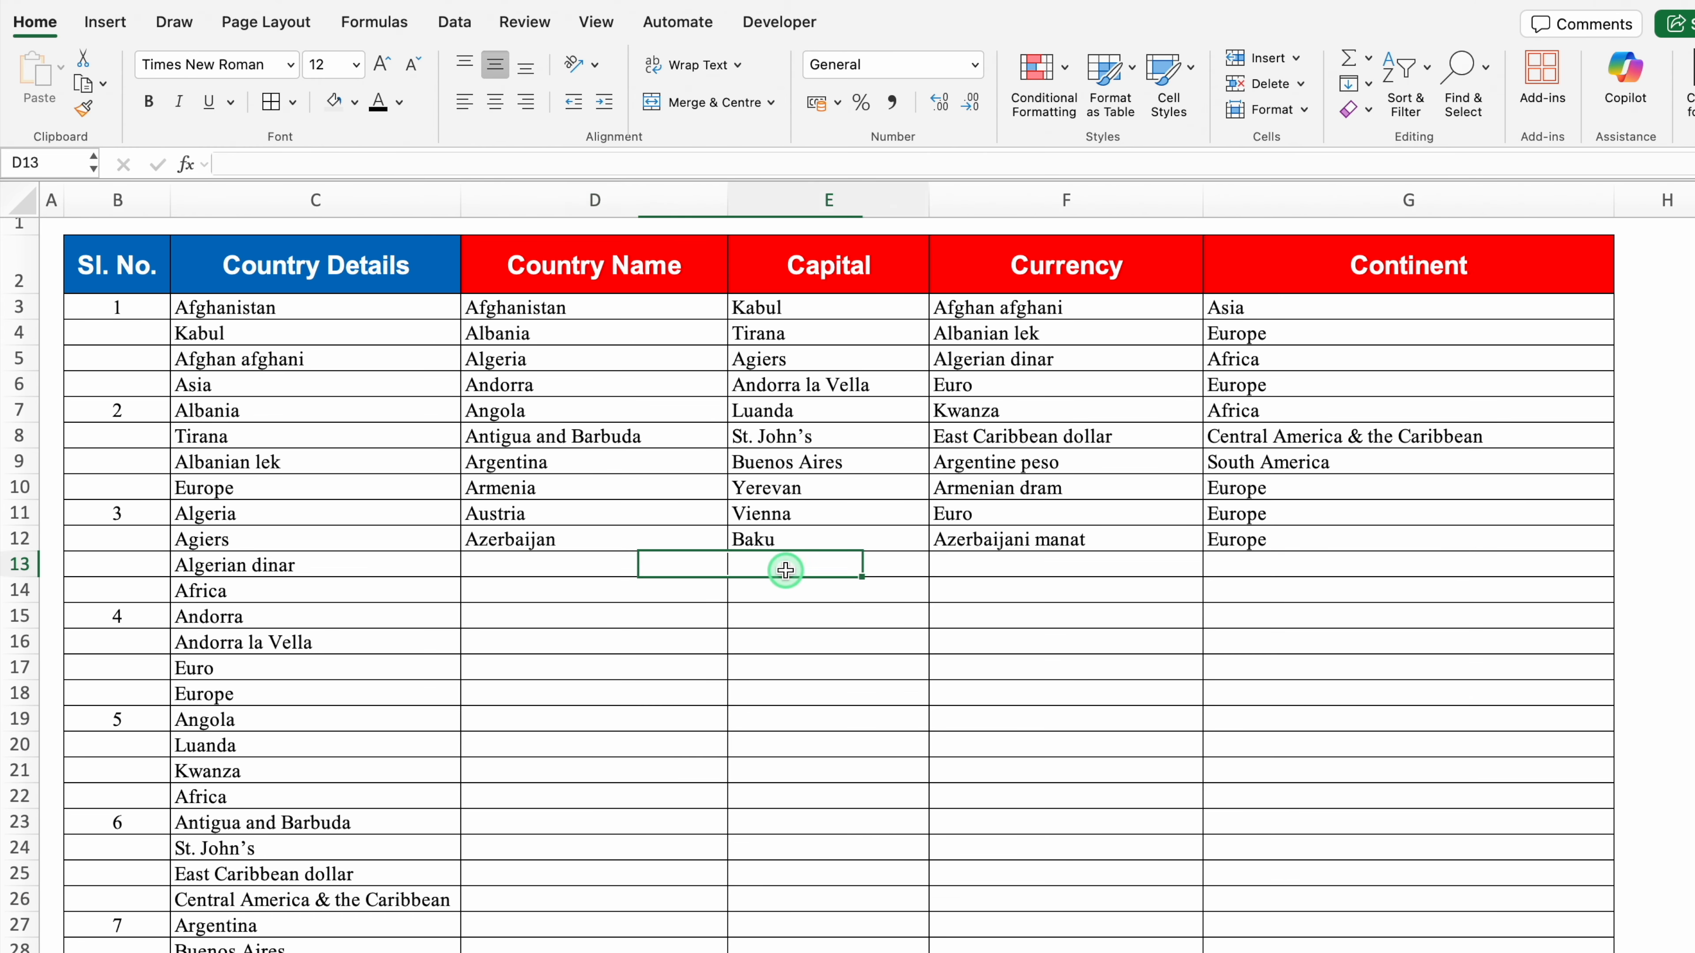
pyautogui.click(977, 572)
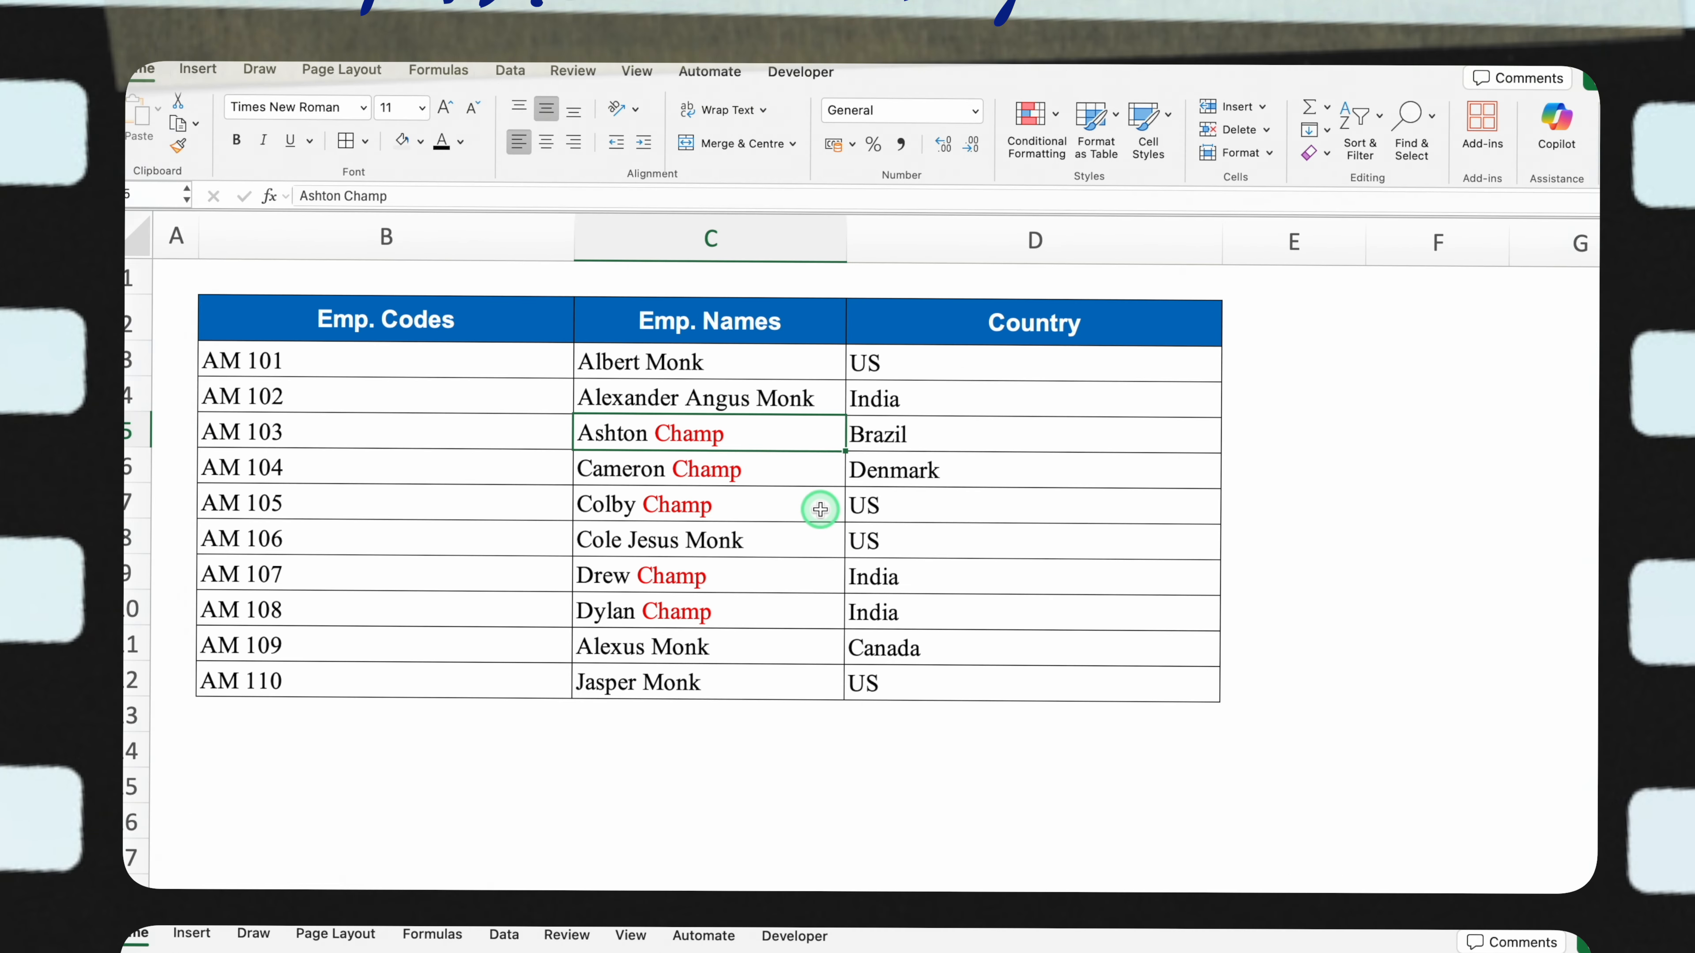
# Step: Examine the Emp. Names column for the red surnames that differ from the surname in the other rows
pyautogui.click(760, 405)
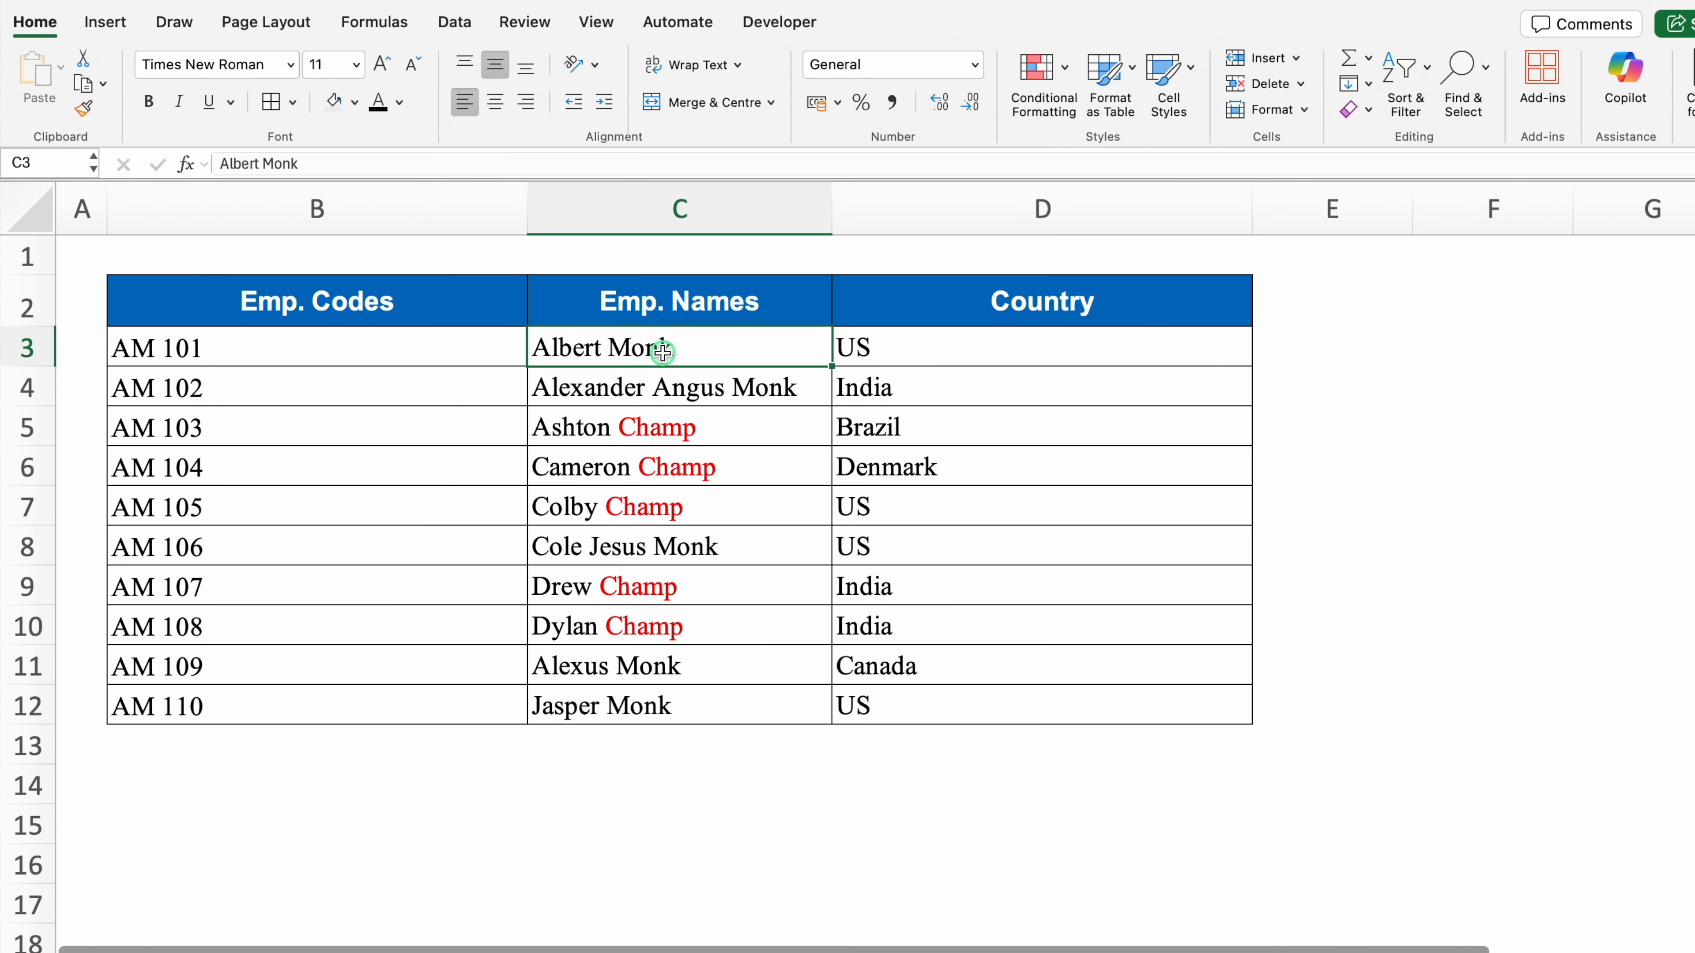
pyautogui.click(680, 393)
pyautogui.click(691, 427)
pyautogui.click(705, 468)
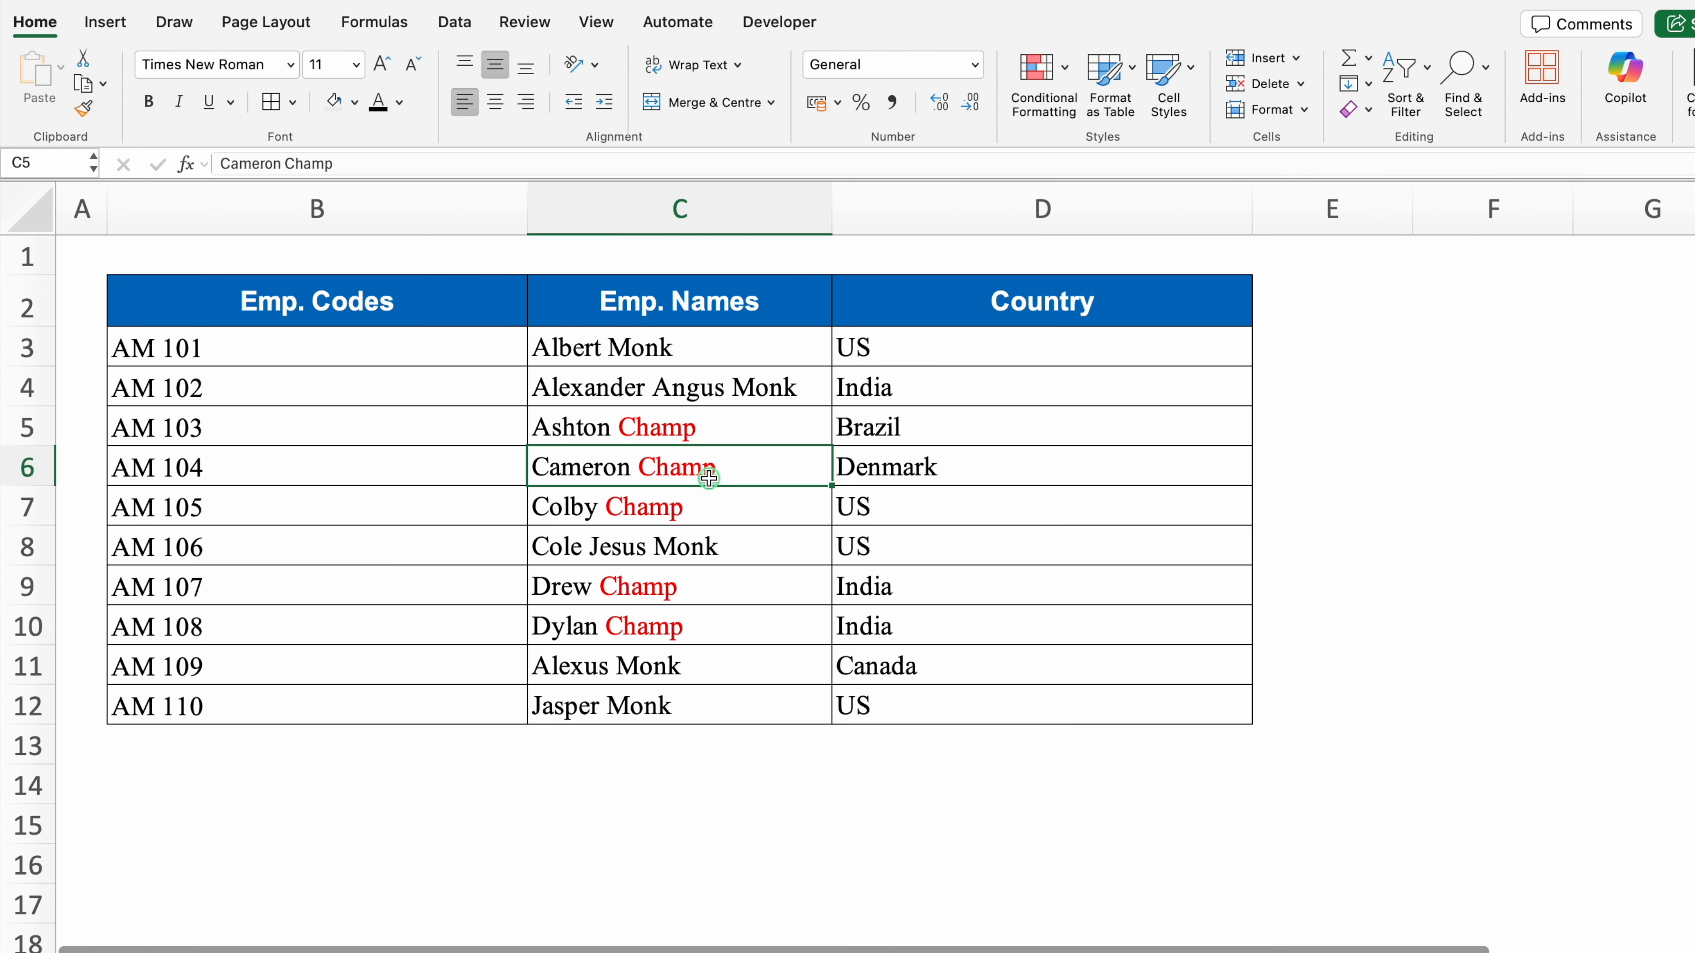
pyautogui.click(703, 350)
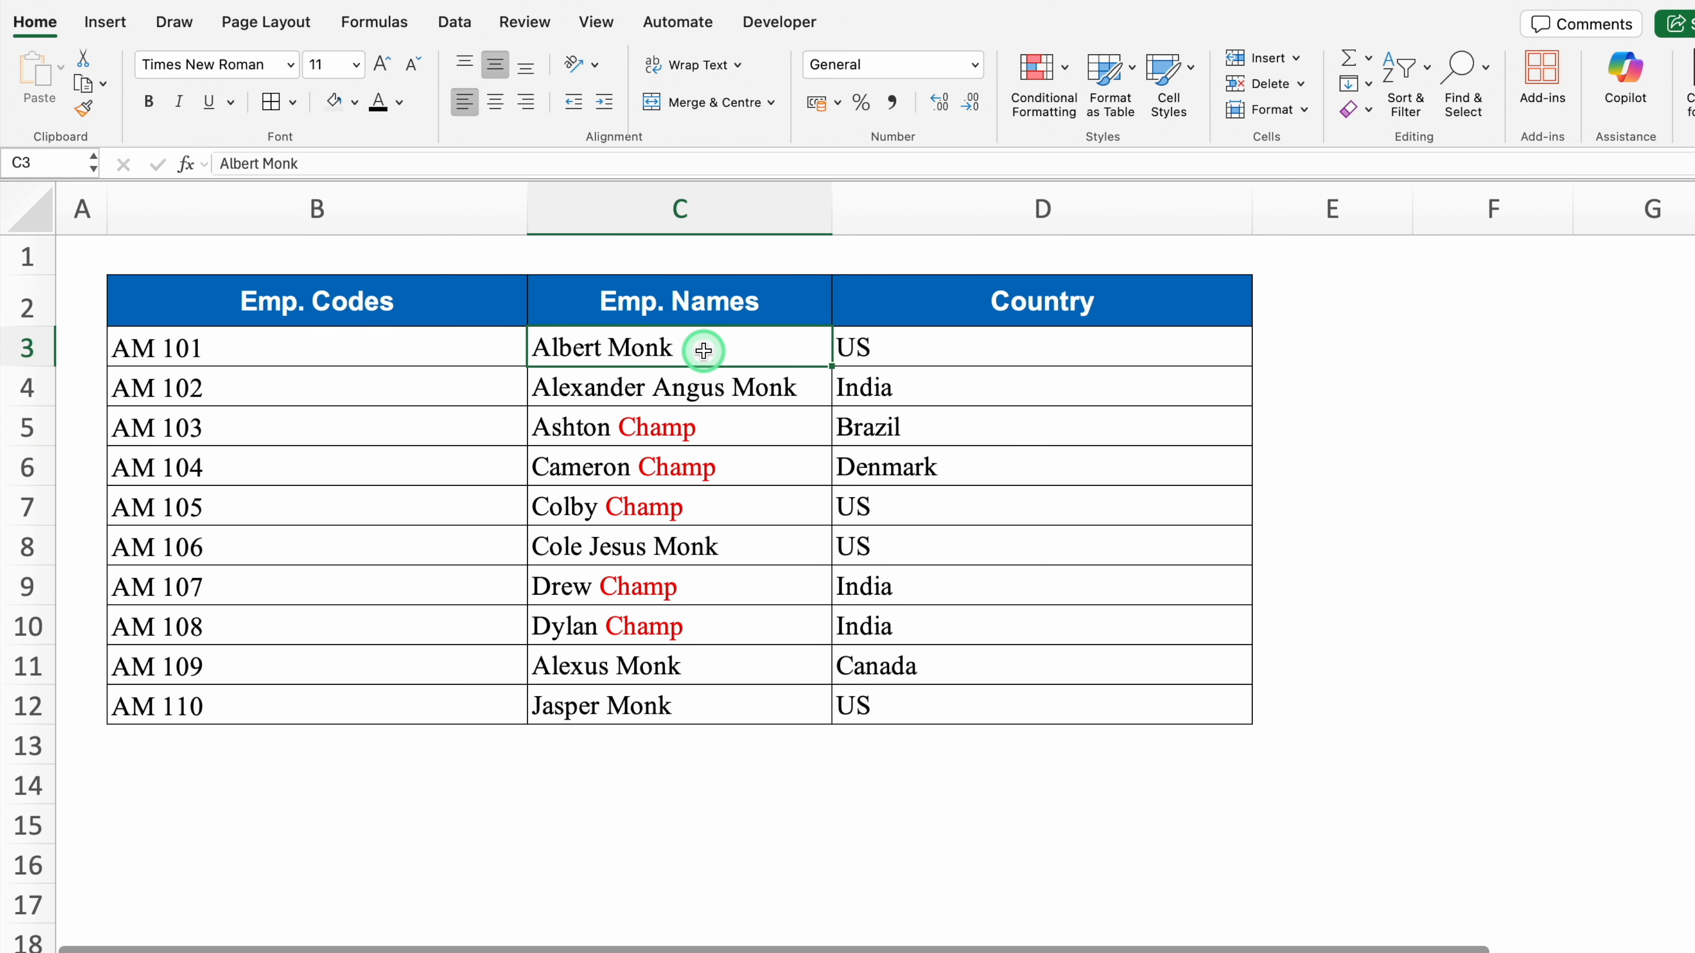
pyautogui.click(712, 429)
pyautogui.click(739, 460)
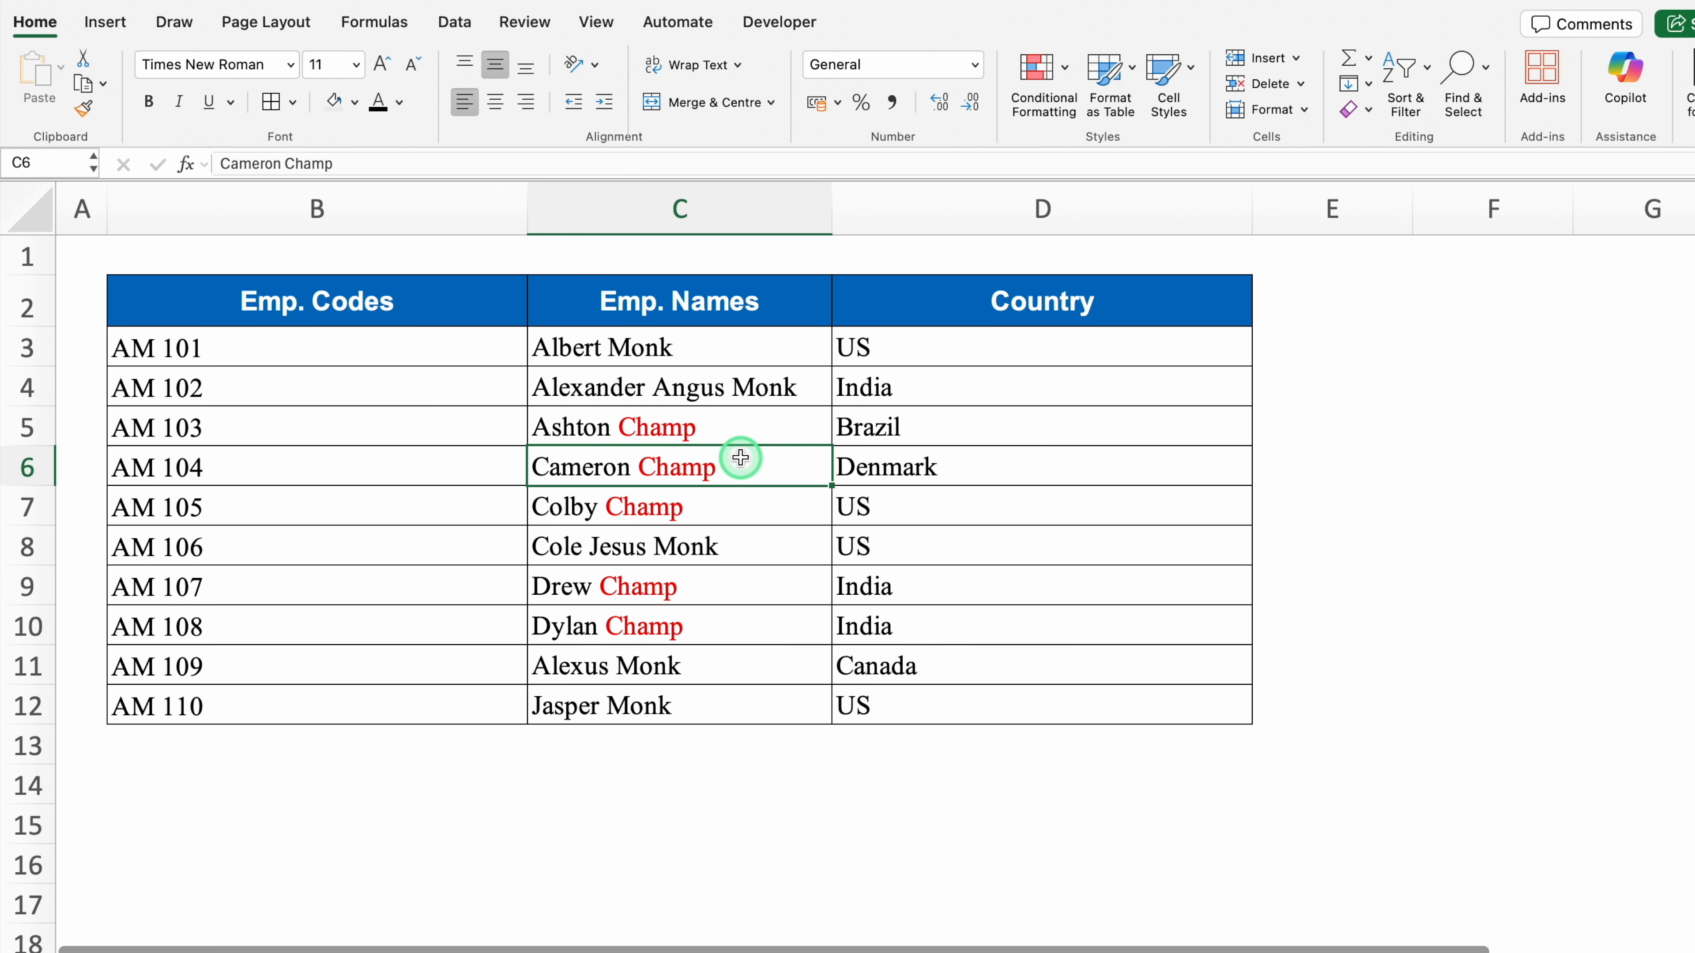
pyautogui.click(753, 505)
pyautogui.click(741, 428)
pyautogui.click(798, 390)
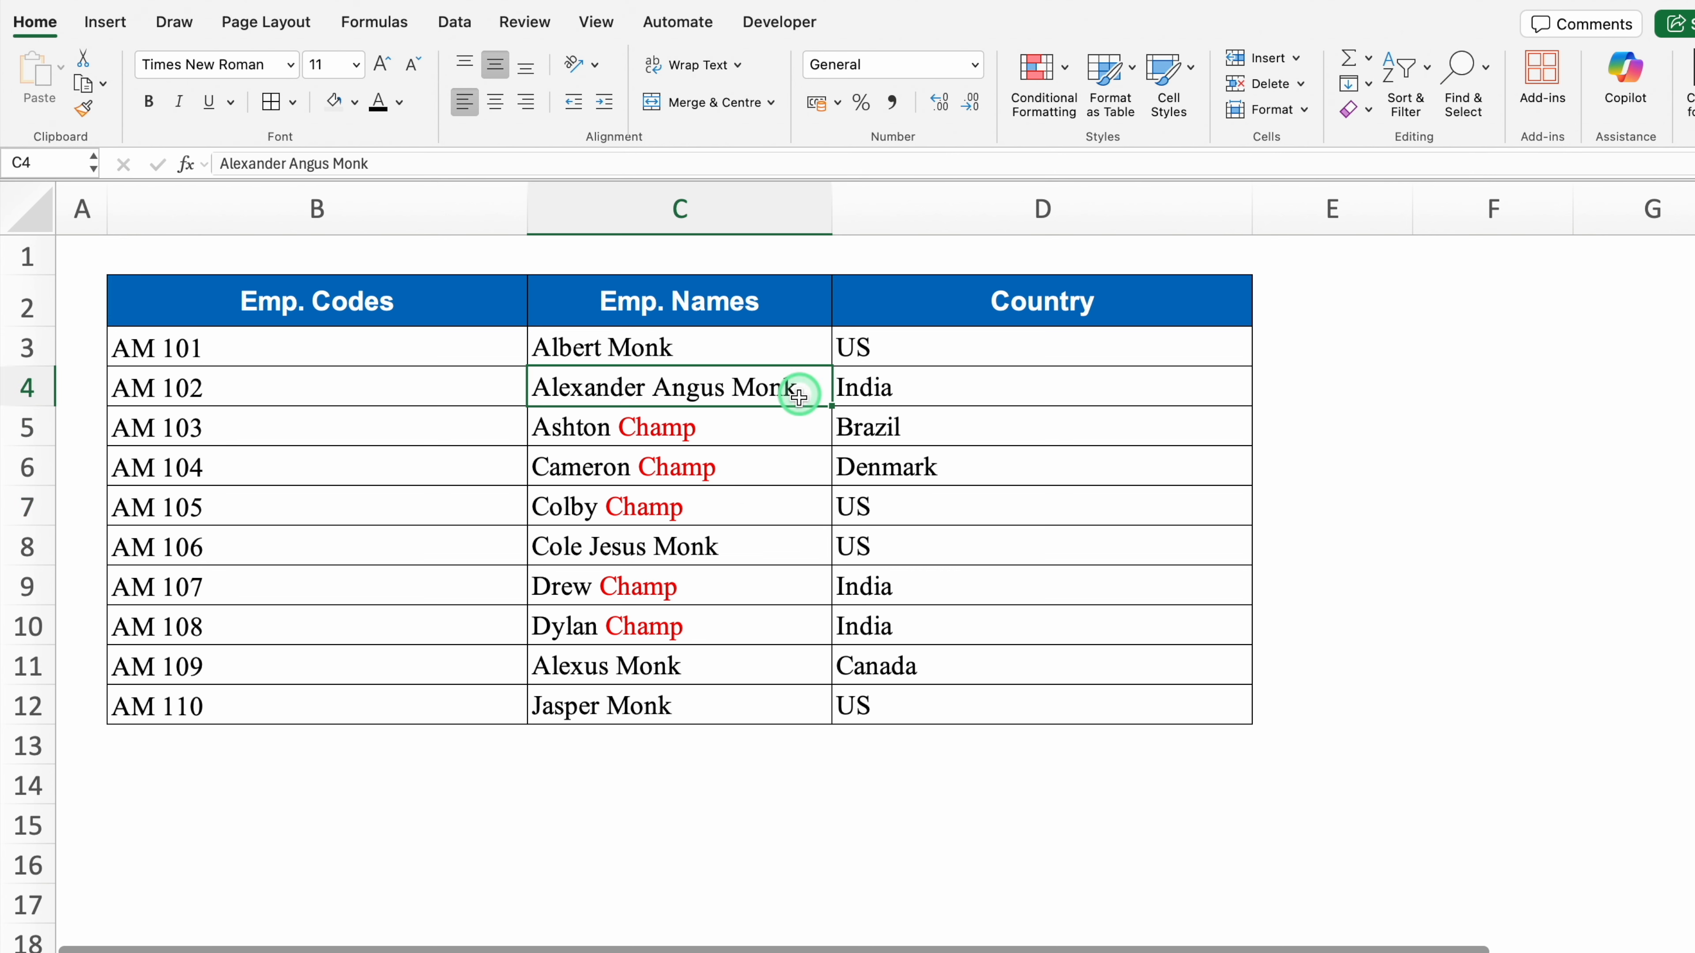
# Step: Replace all occurrences of the red surname in the employee table B2:D12 with the surname used in the other rows
pyautogui.click(762, 512)
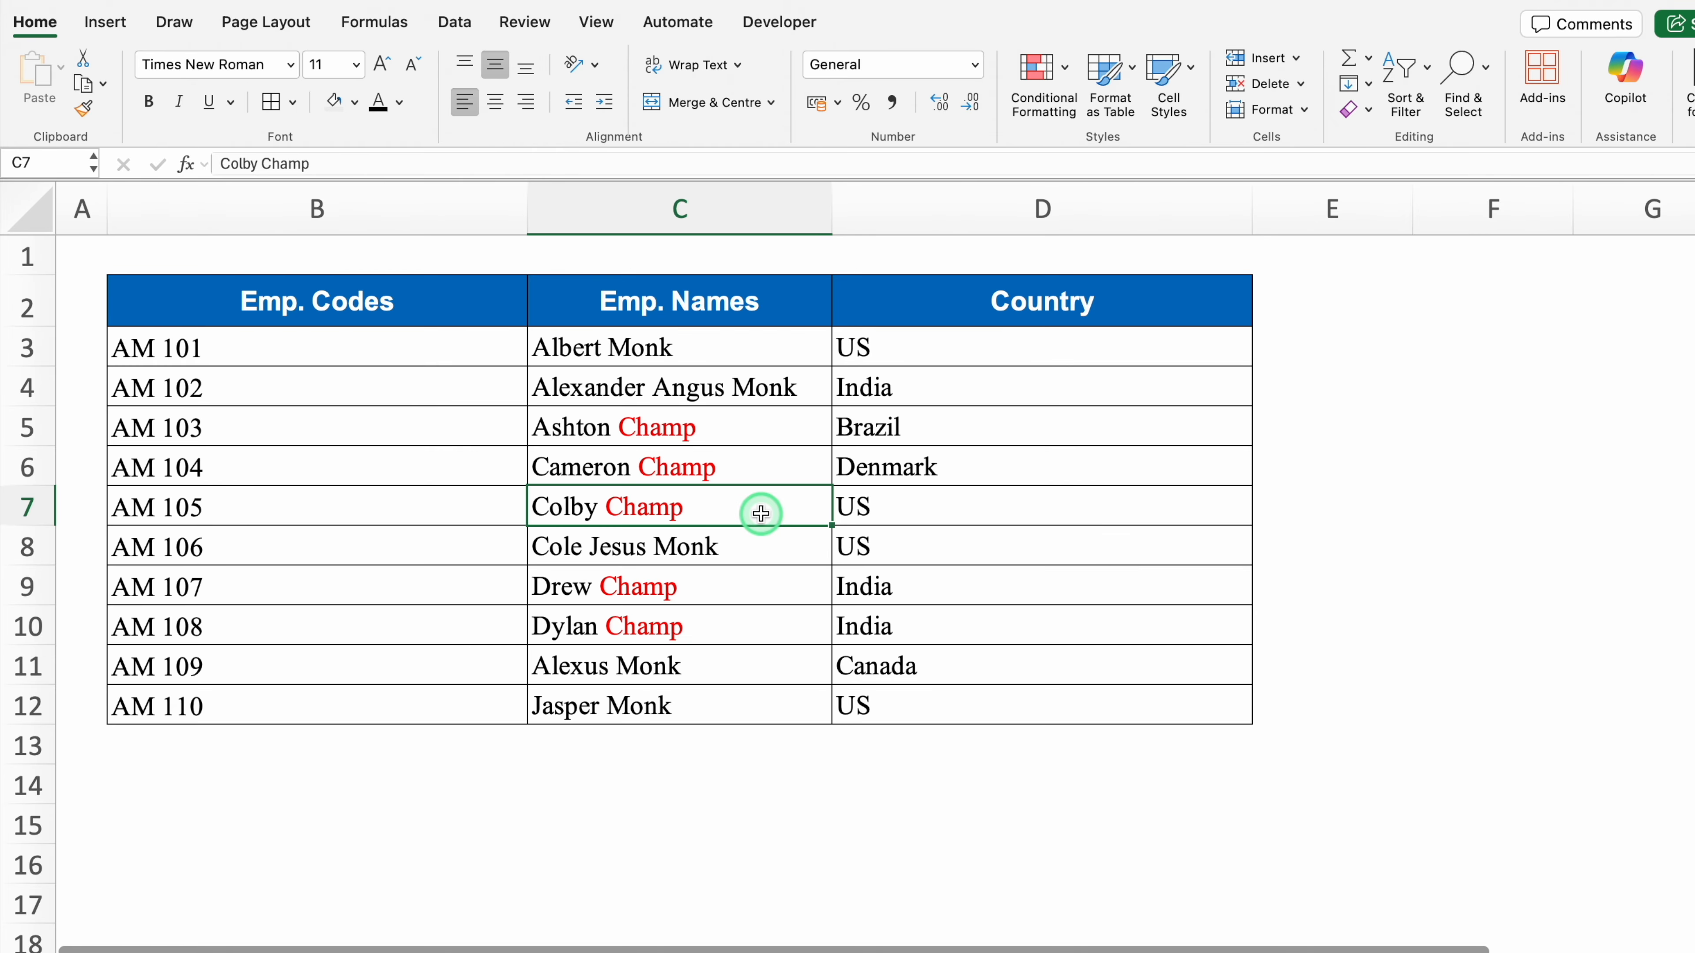
pyautogui.hotkey('ctrl', 'a')
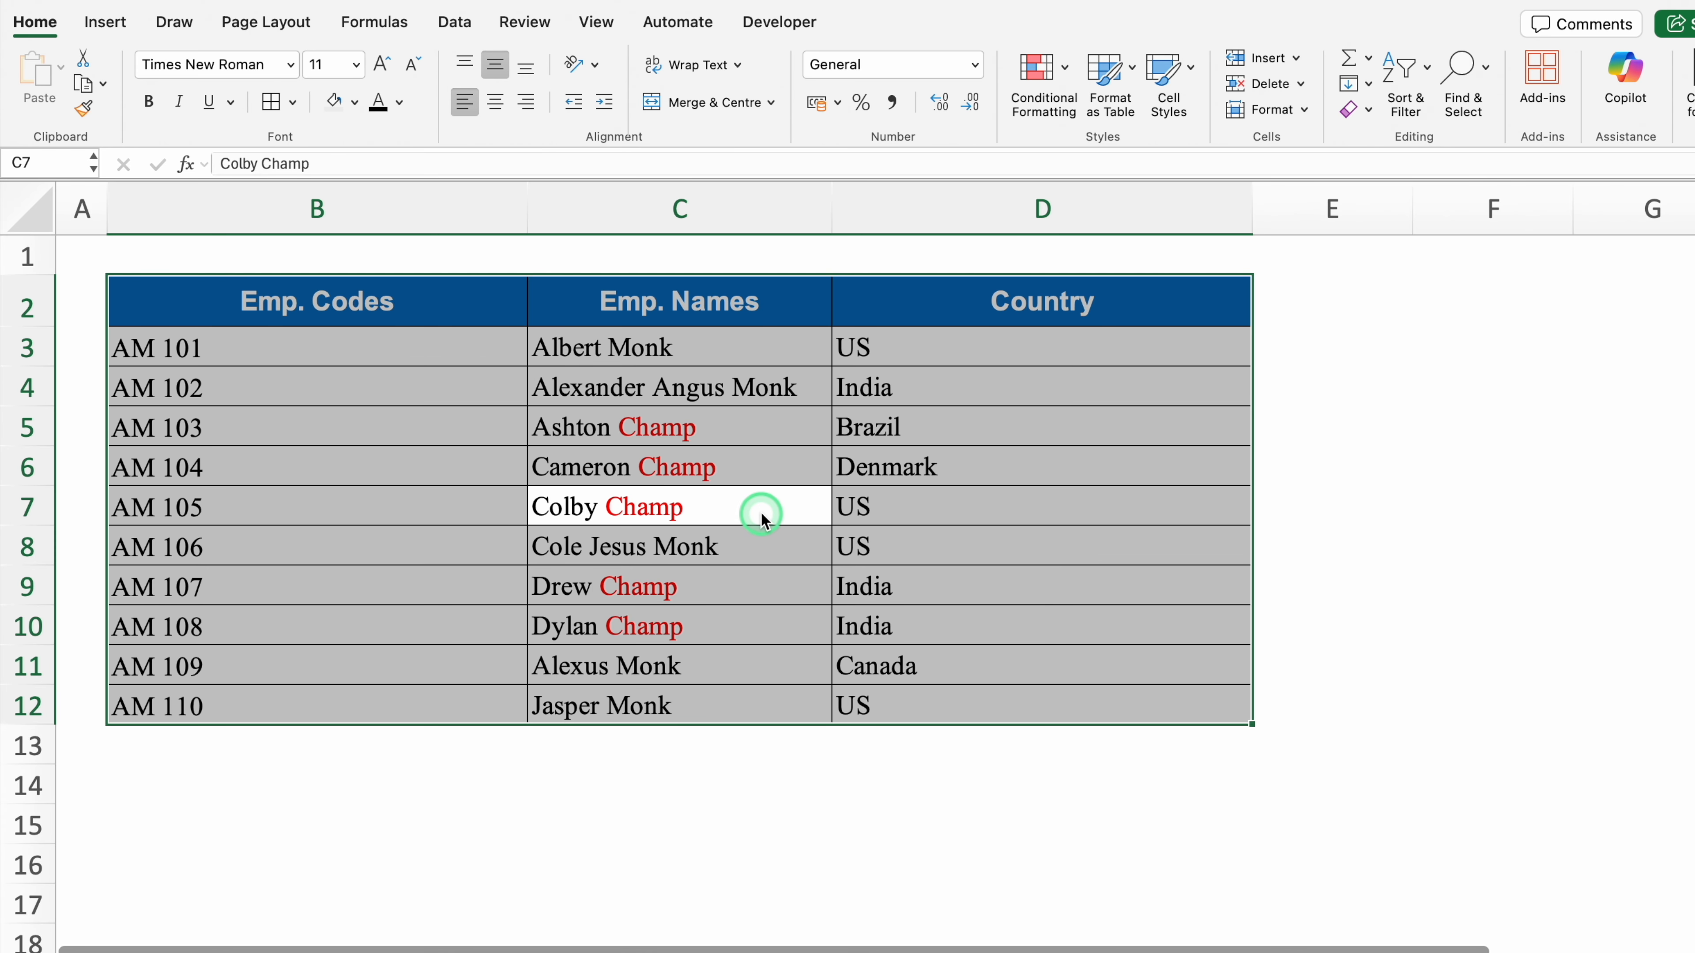
pyautogui.hotkey('ctrl', 'h')
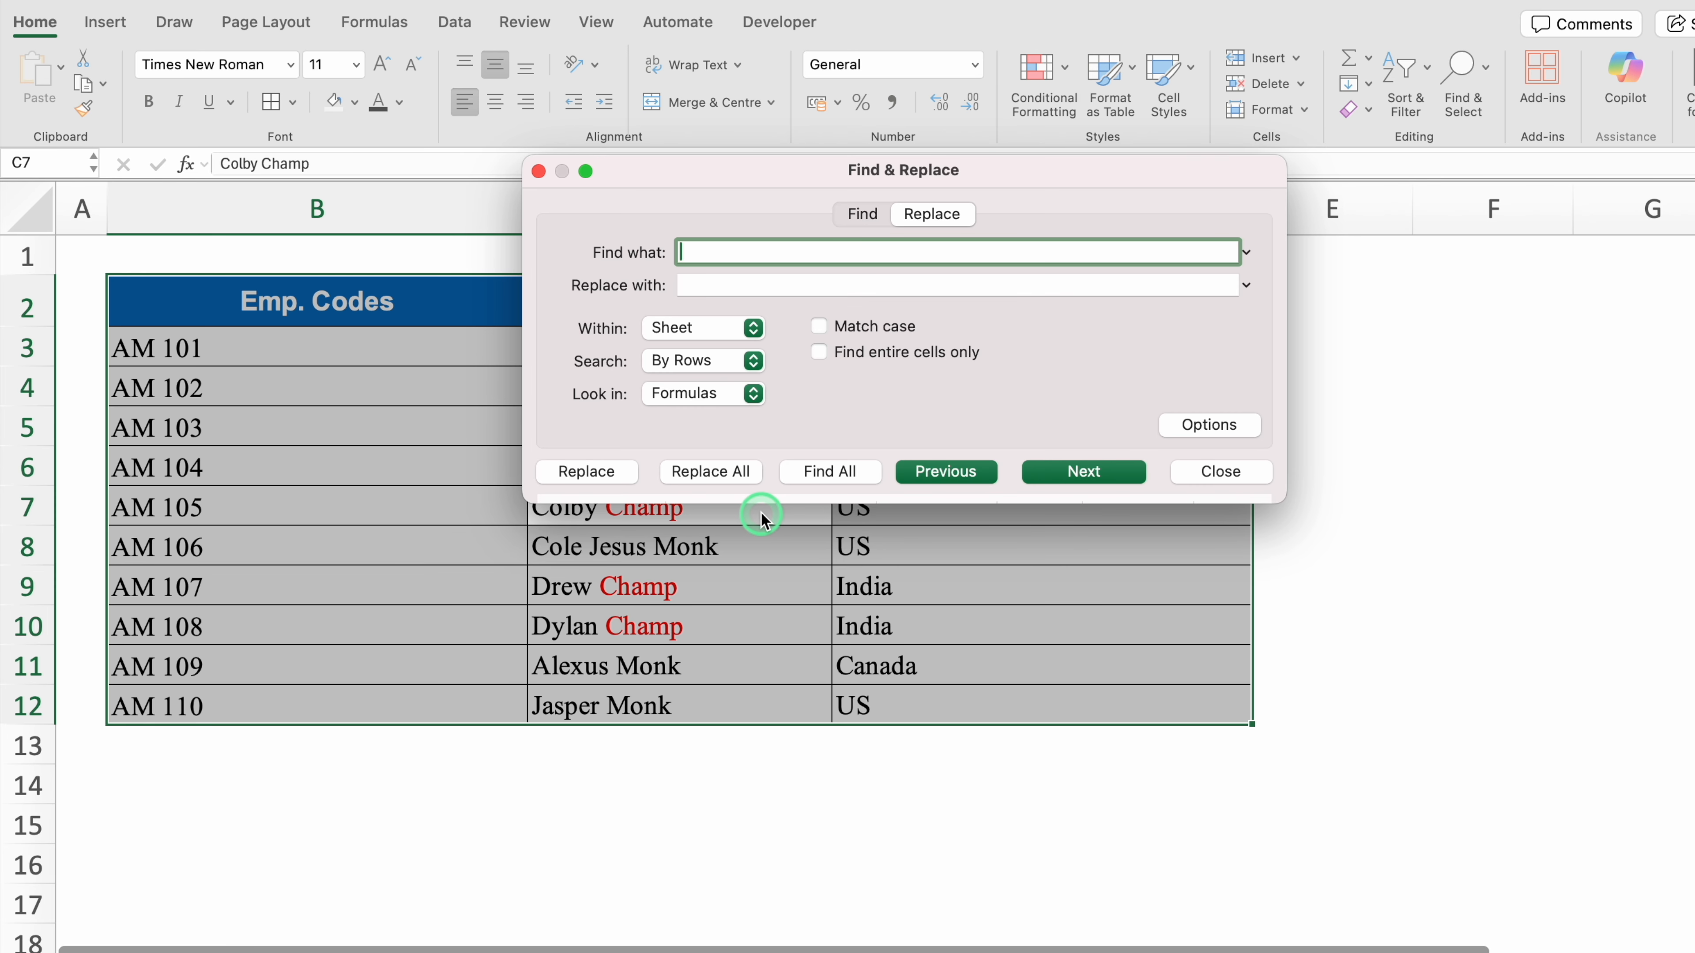
pyautogui.write('Champ')
pyautogui.click(714, 290)
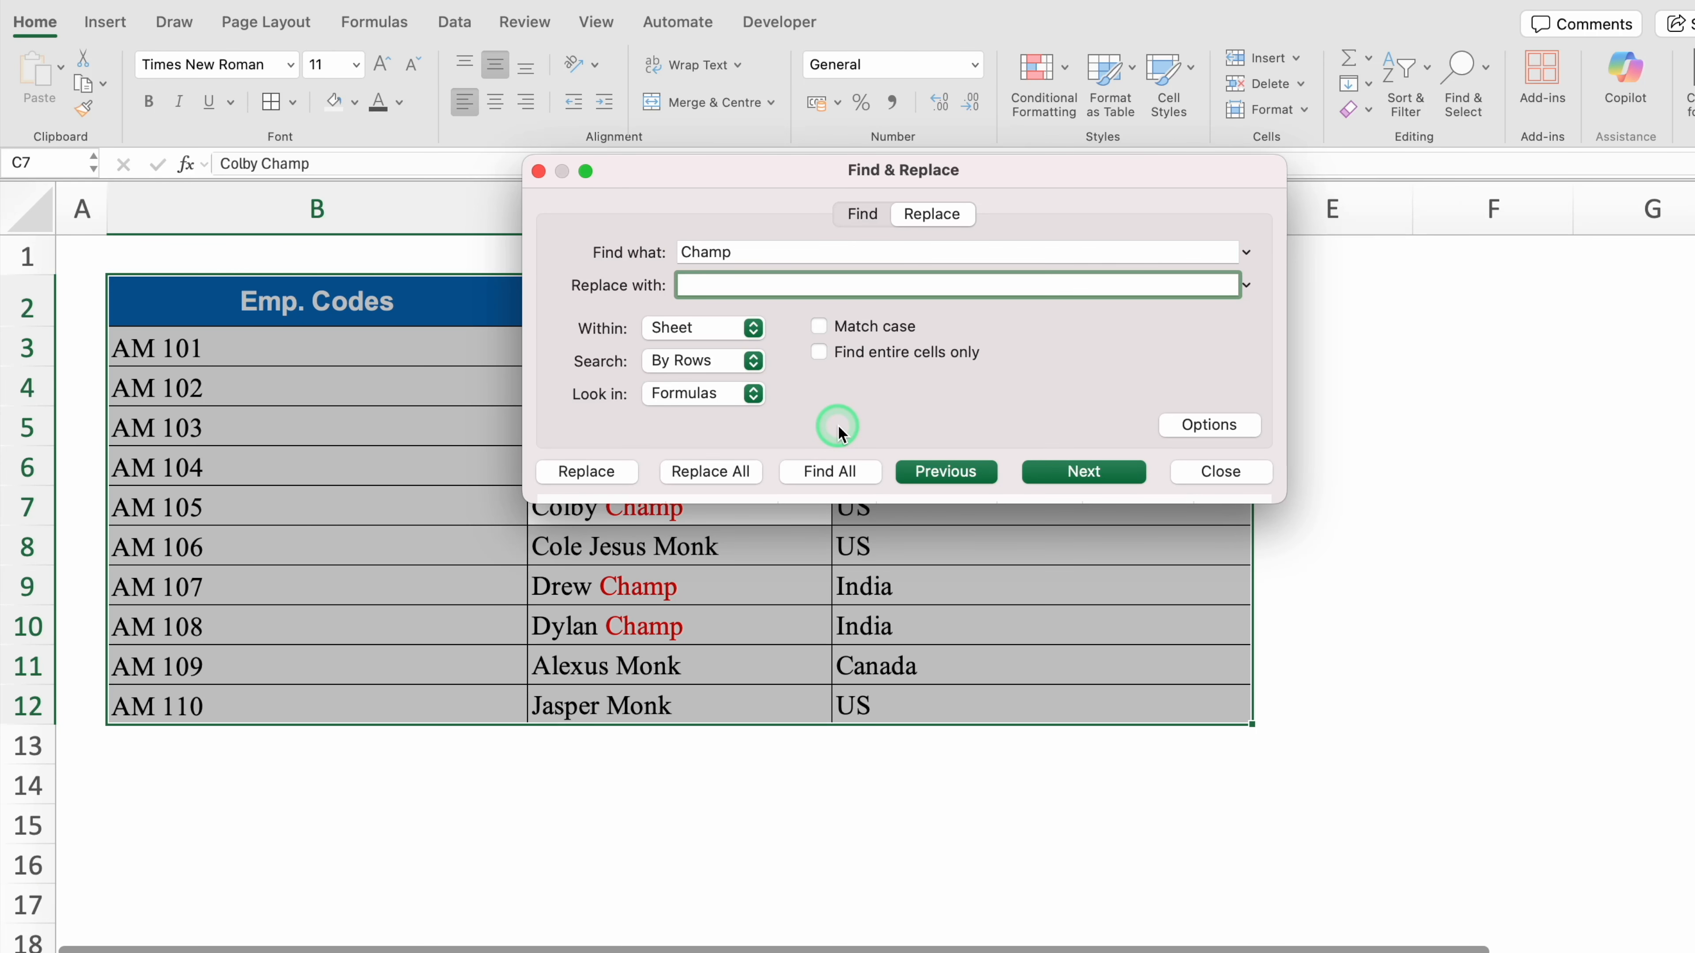
pyautogui.write('Monk')
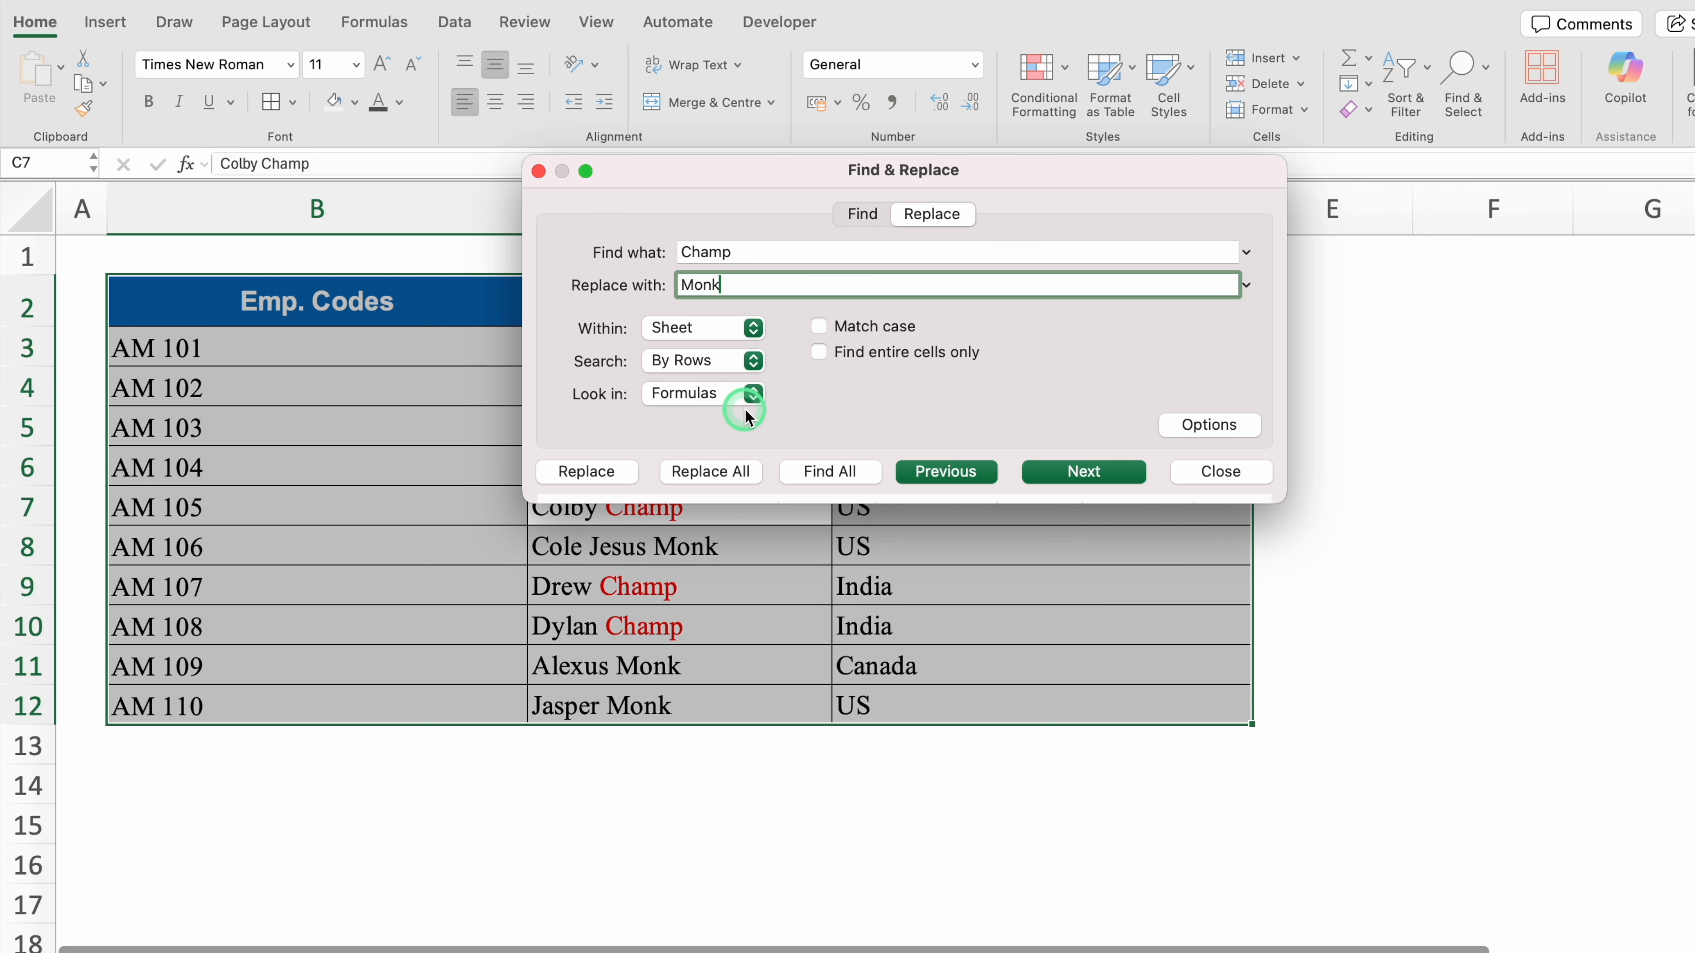
pyautogui.click(723, 474)
pyautogui.click(881, 382)
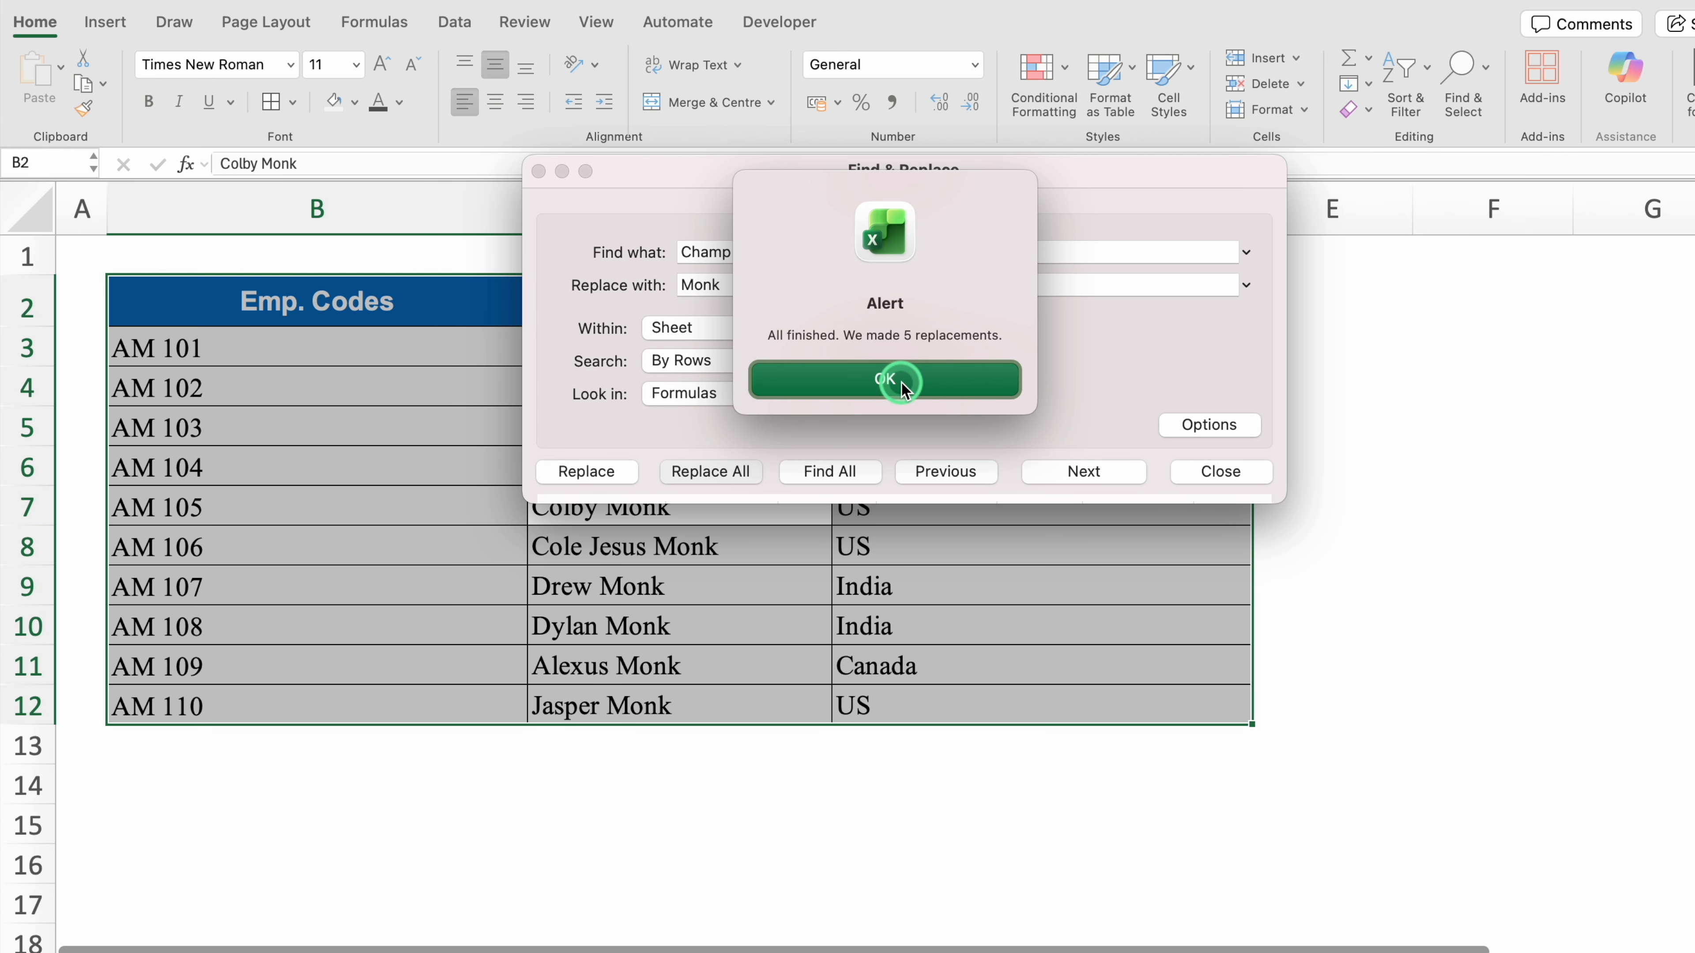
pyautogui.click(897, 382)
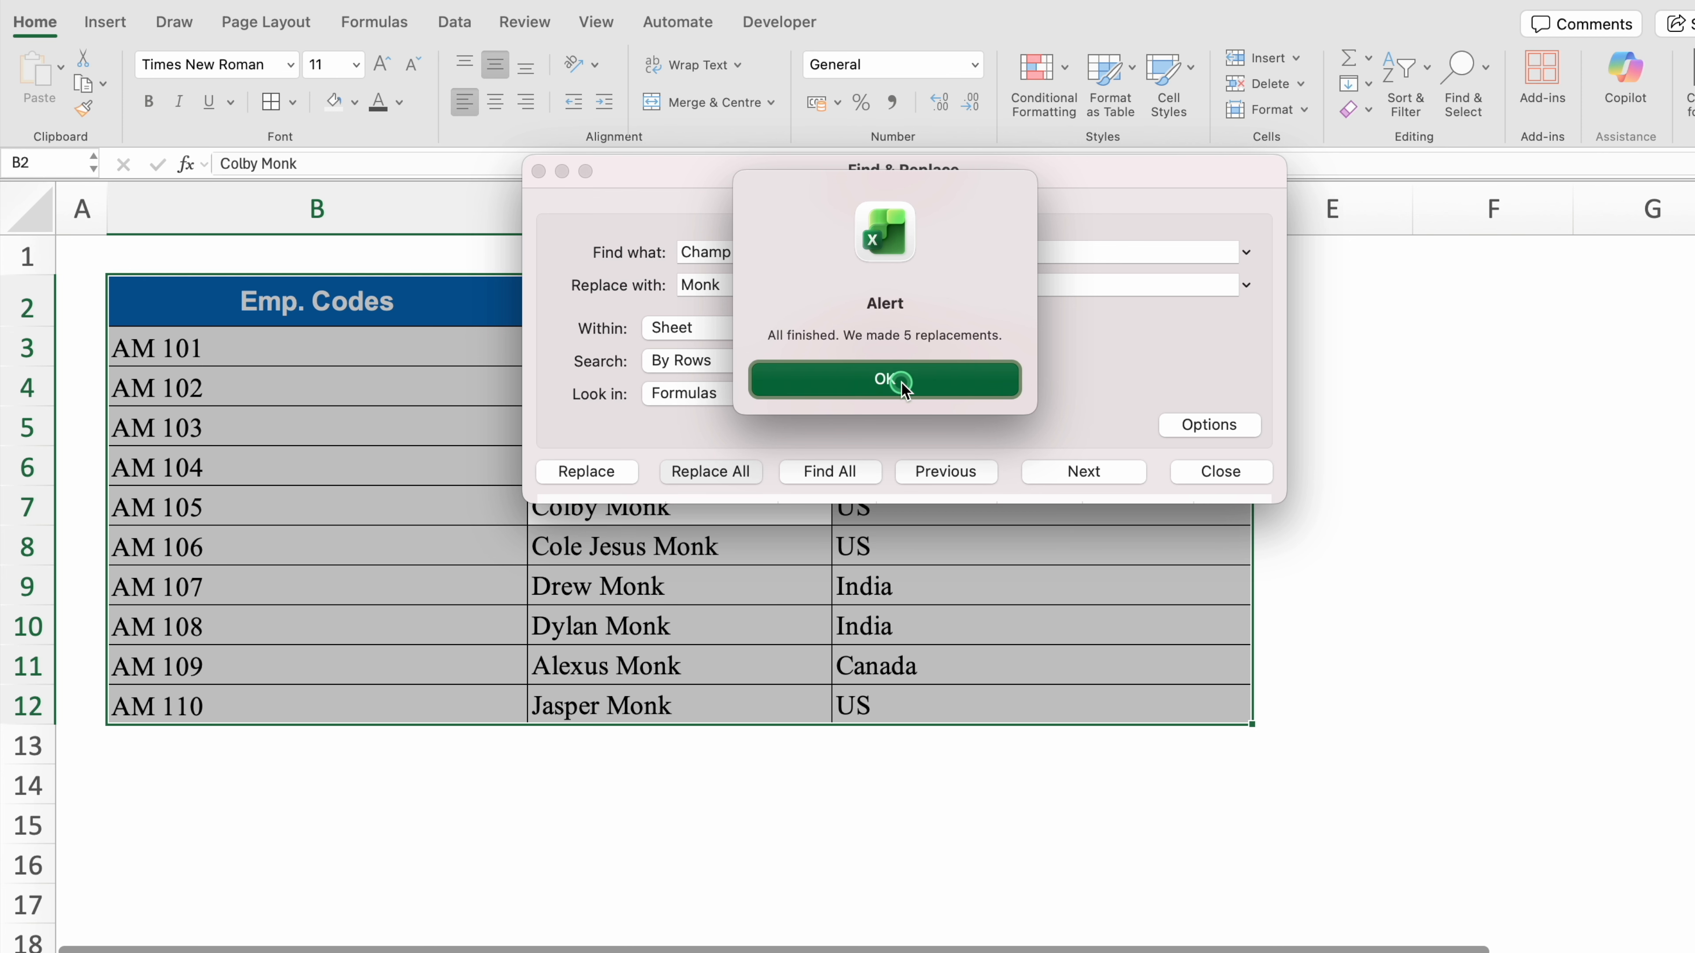
pyautogui.click(1219, 471)
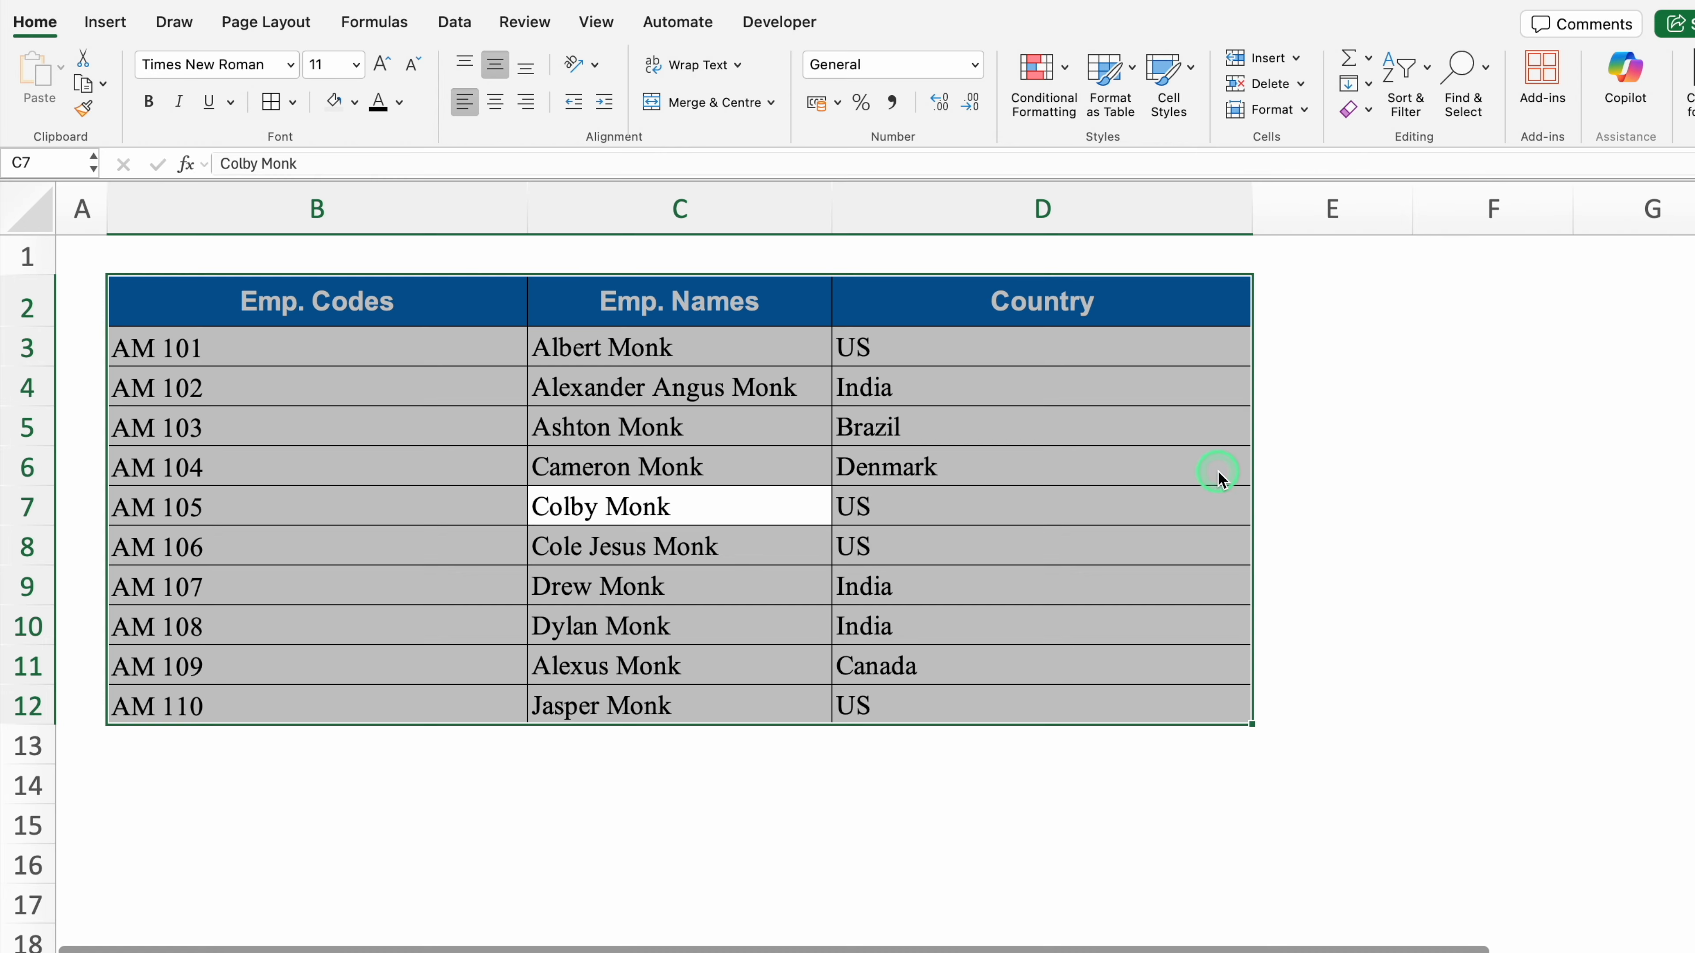
# Step: Check the replaced surnames down the Emp. Names column
pyautogui.click(605, 390)
pyautogui.click(711, 416)
pyautogui.click(718, 465)
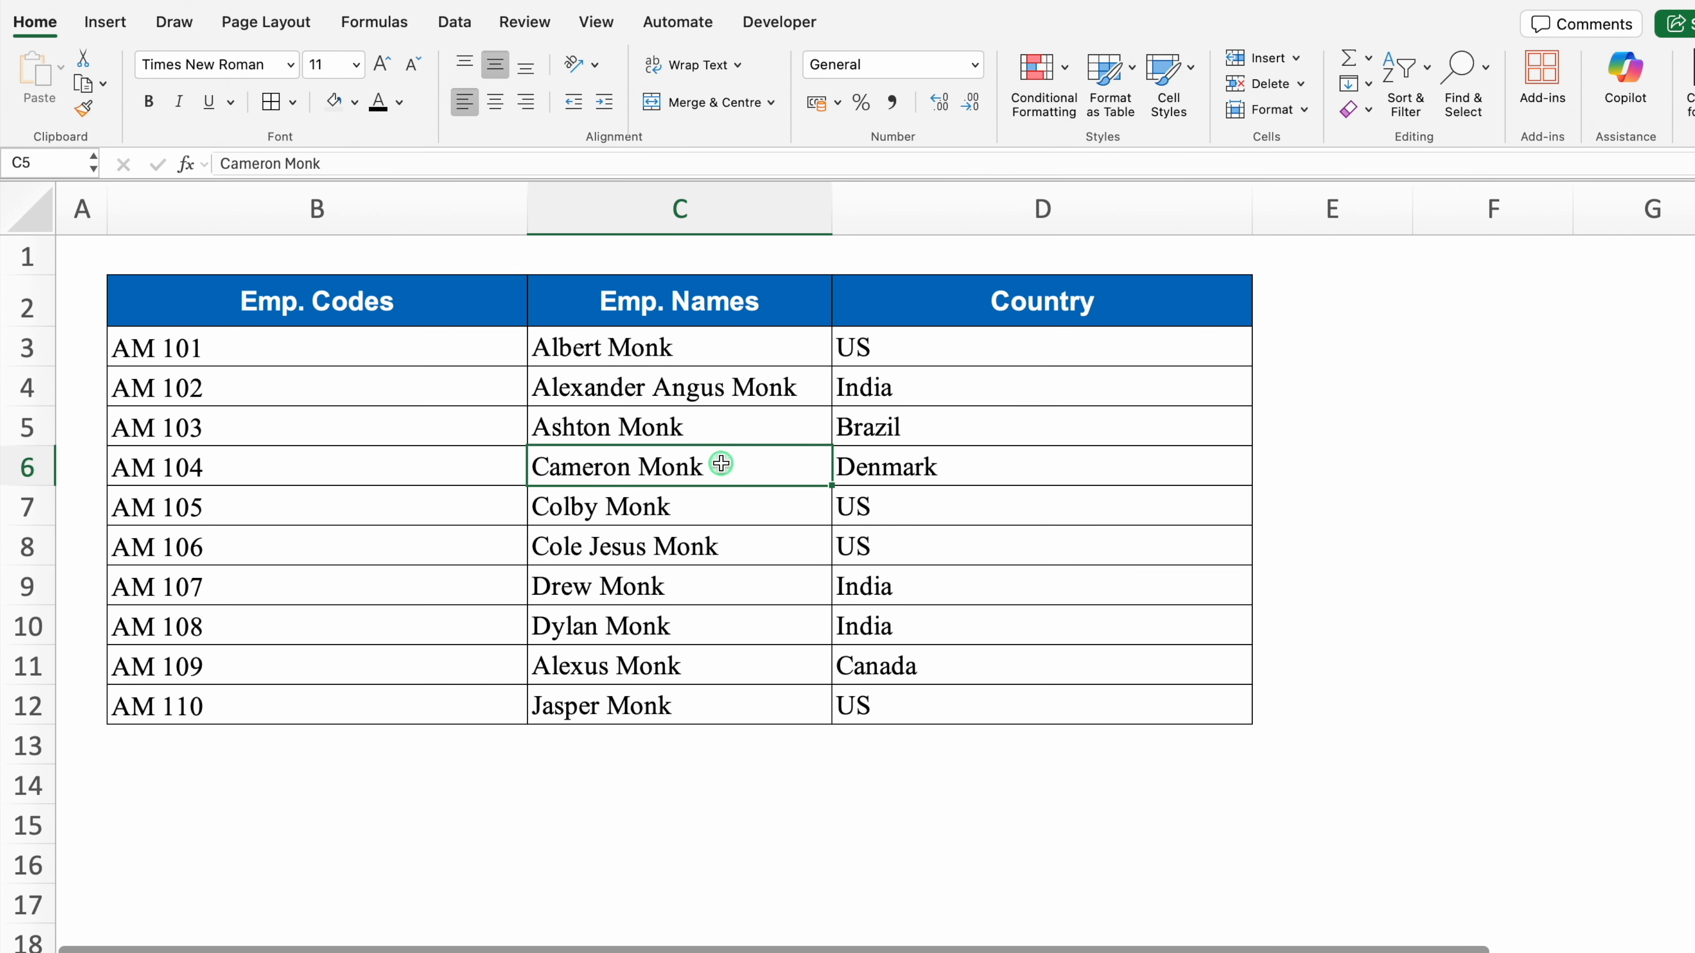
pyautogui.click(746, 556)
pyautogui.click(749, 613)
pyautogui.click(755, 674)
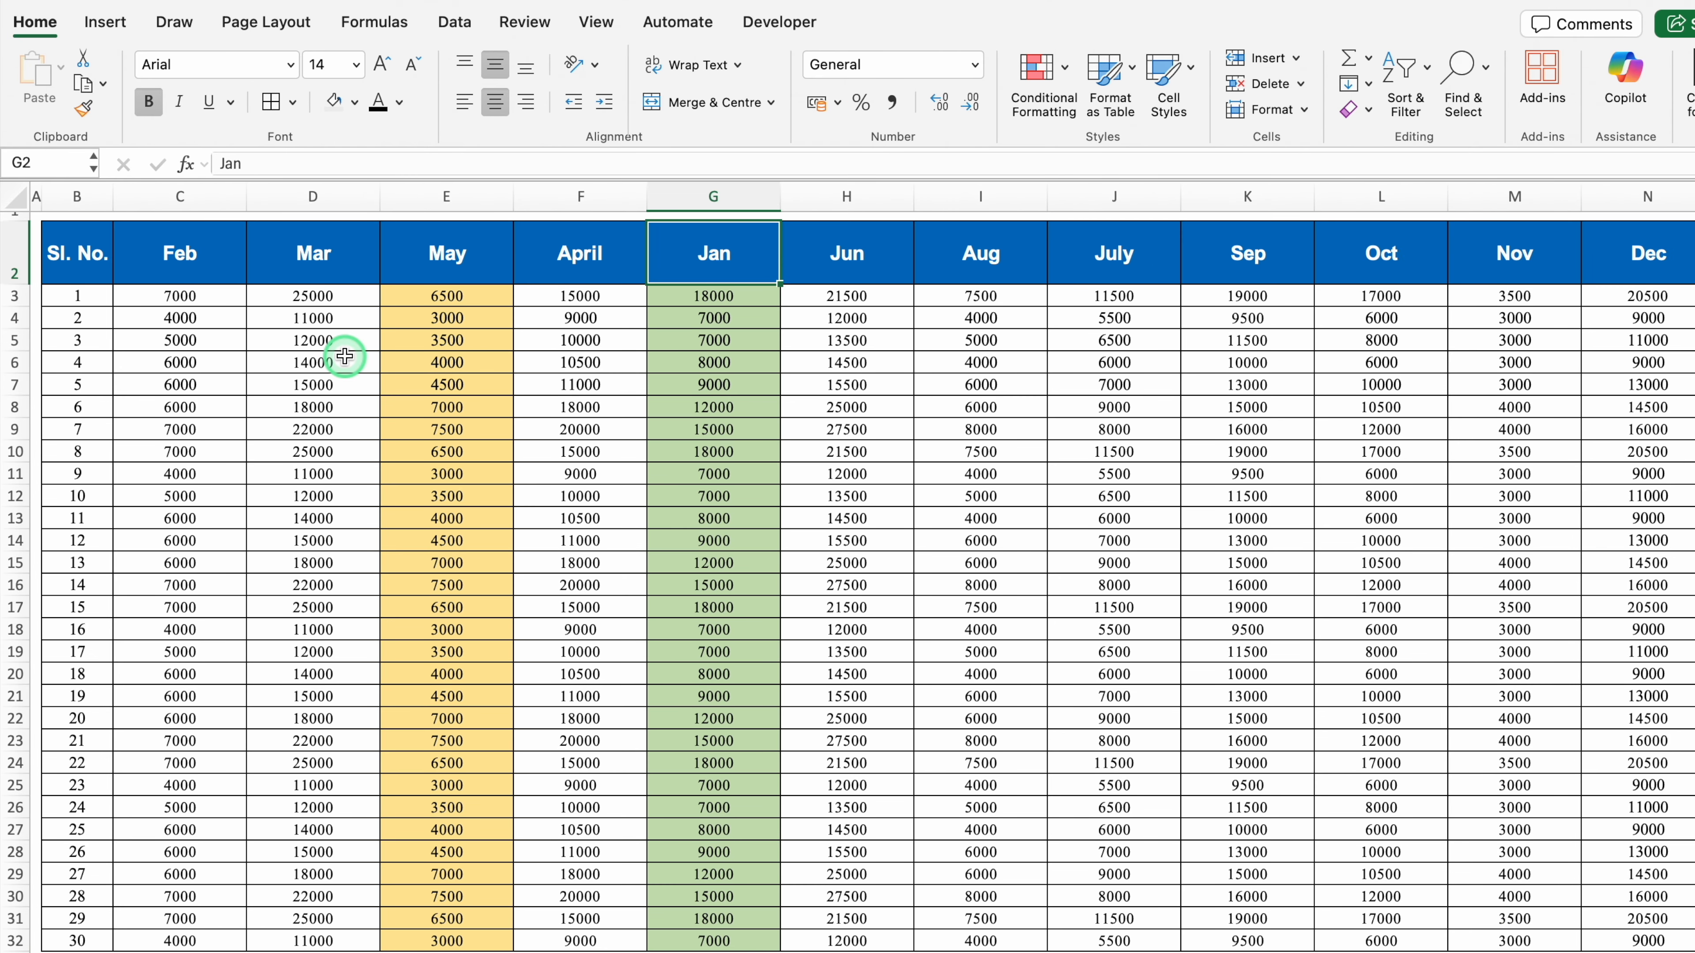
# Step: Examine the order of the month headers in row 2, including the highlighted May and Jan columns
pyautogui.click(147, 254)
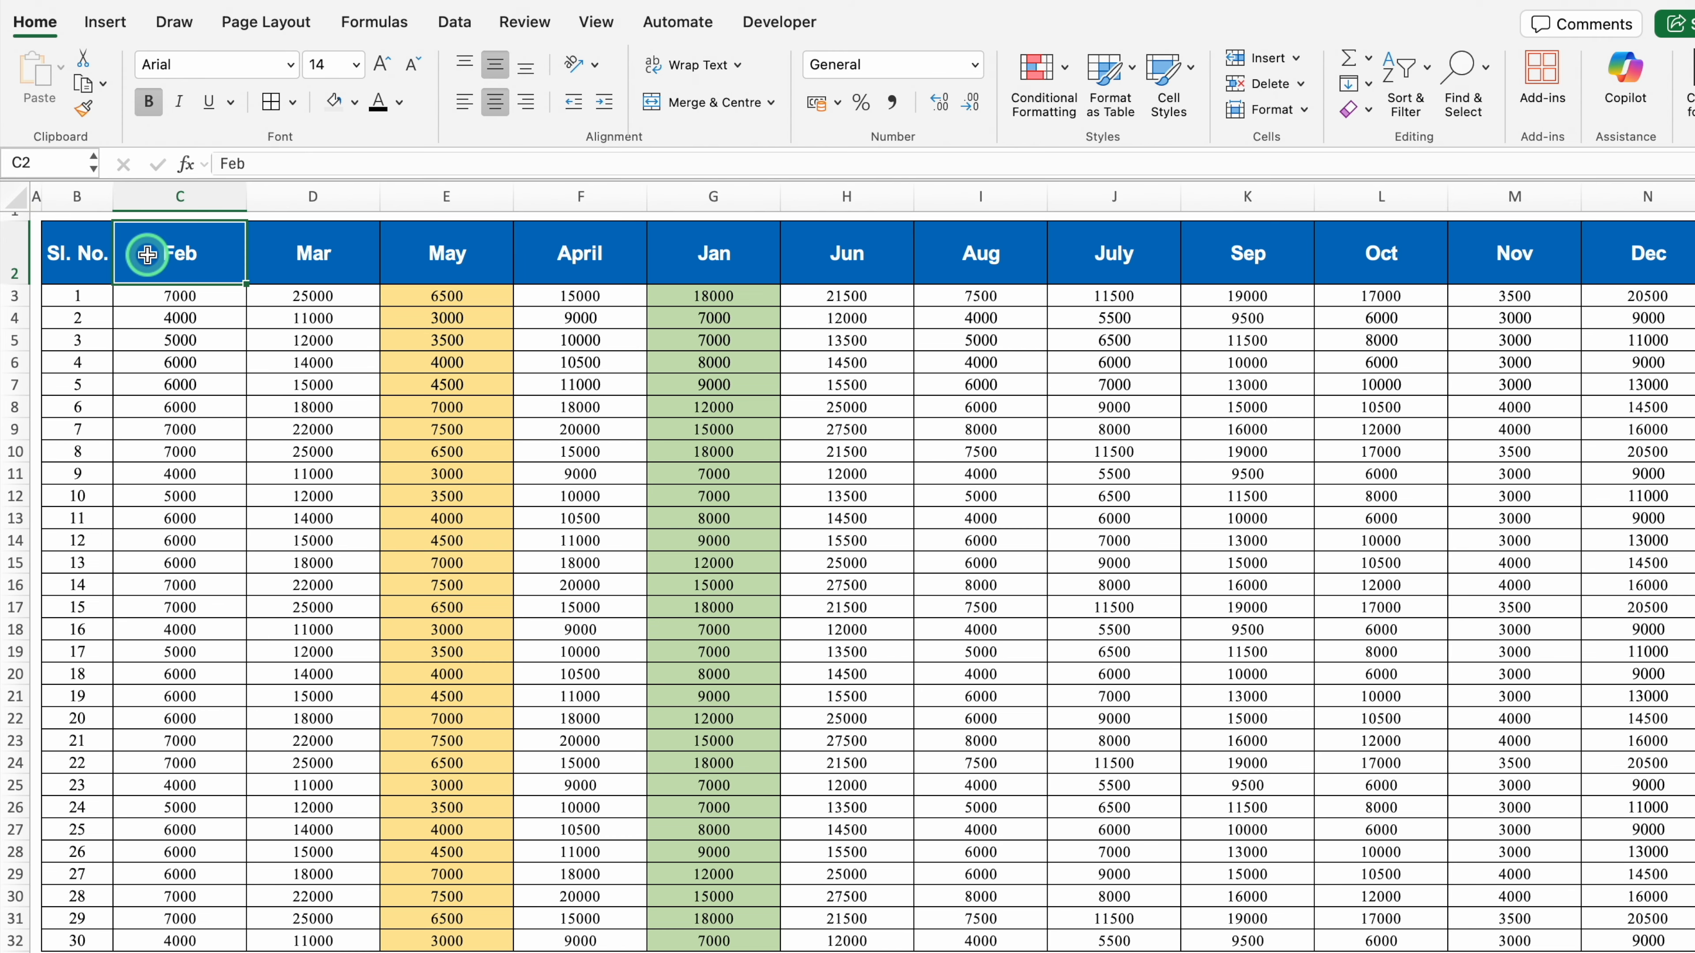
pyautogui.click(706, 251)
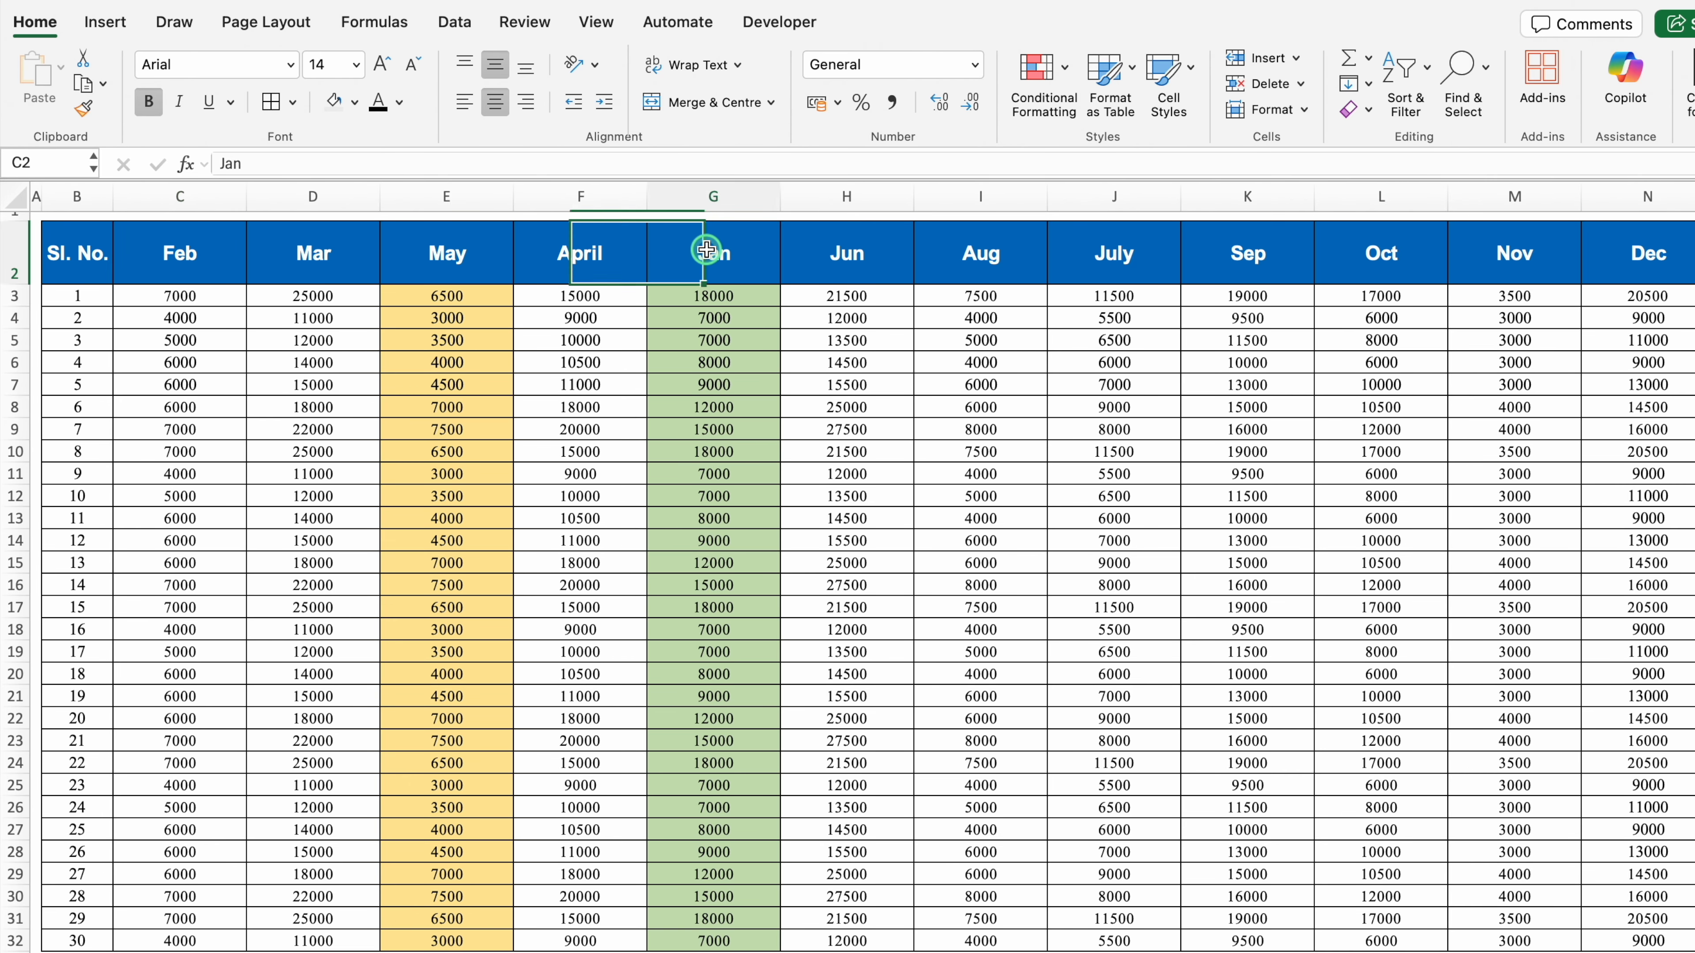
pyautogui.click(457, 258)
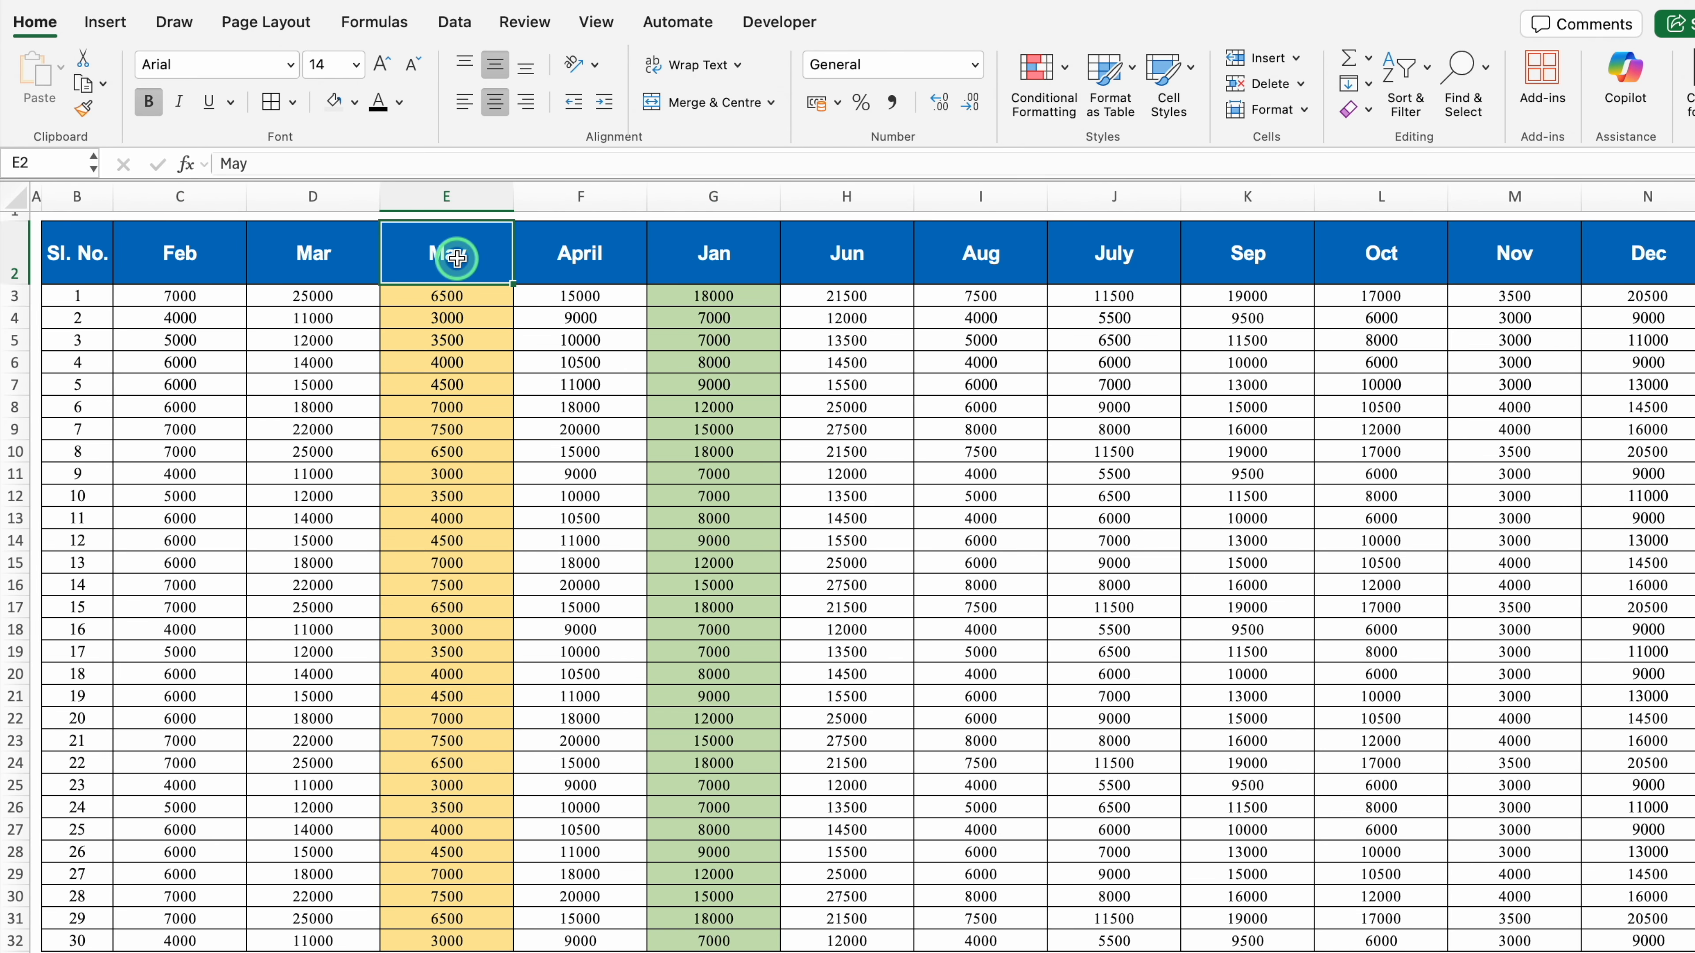
pyautogui.click(562, 258)
pyautogui.click(724, 261)
pyautogui.click(854, 258)
pyautogui.click(987, 259)
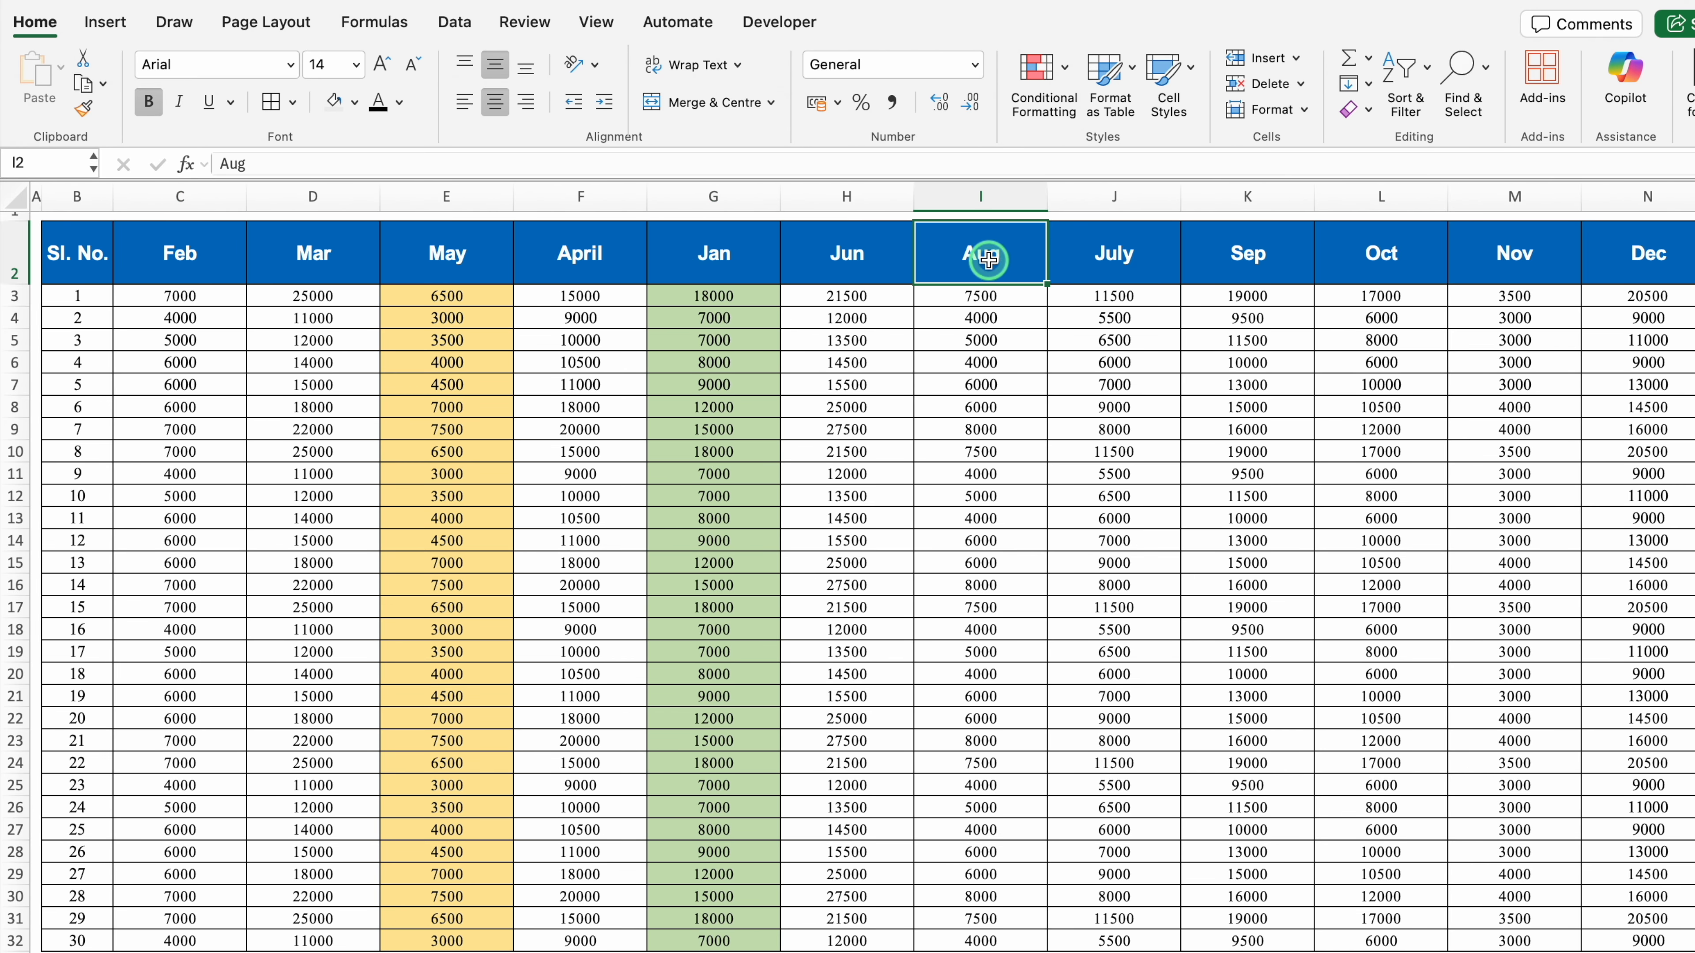
pyautogui.click(1096, 265)
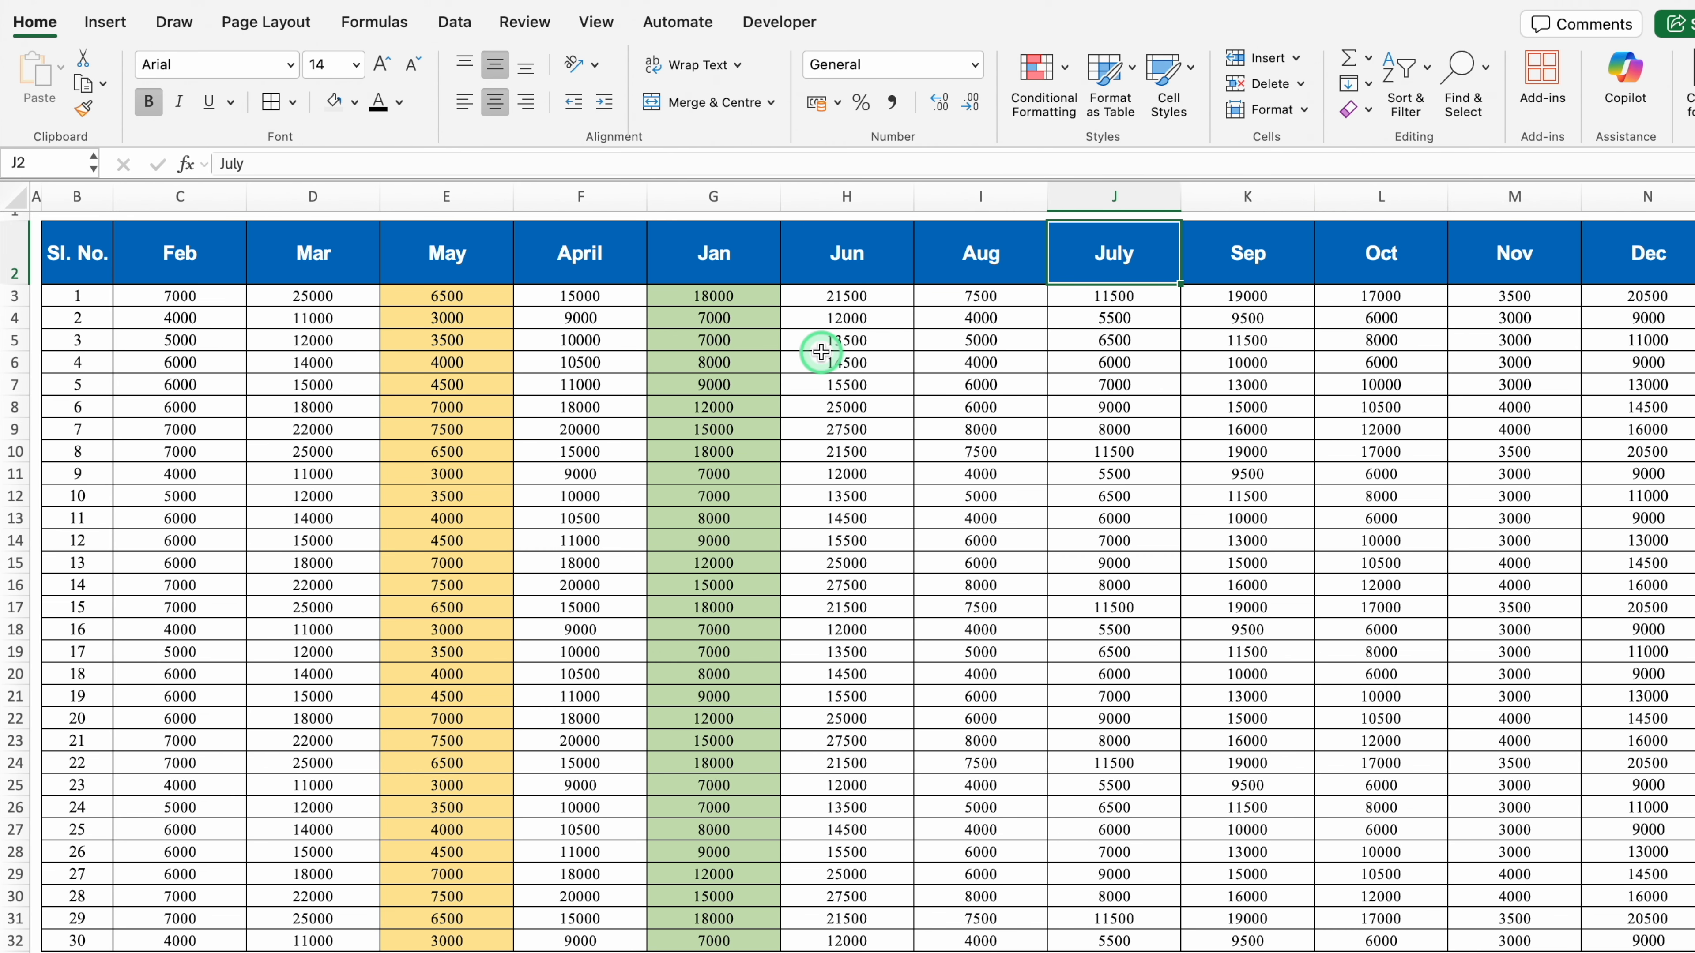
# Step: Try to move the Jan column G2:G32 onto C2:C32, replacing the Feb data, and check the row 2 month headers
pyautogui.click(724, 251)
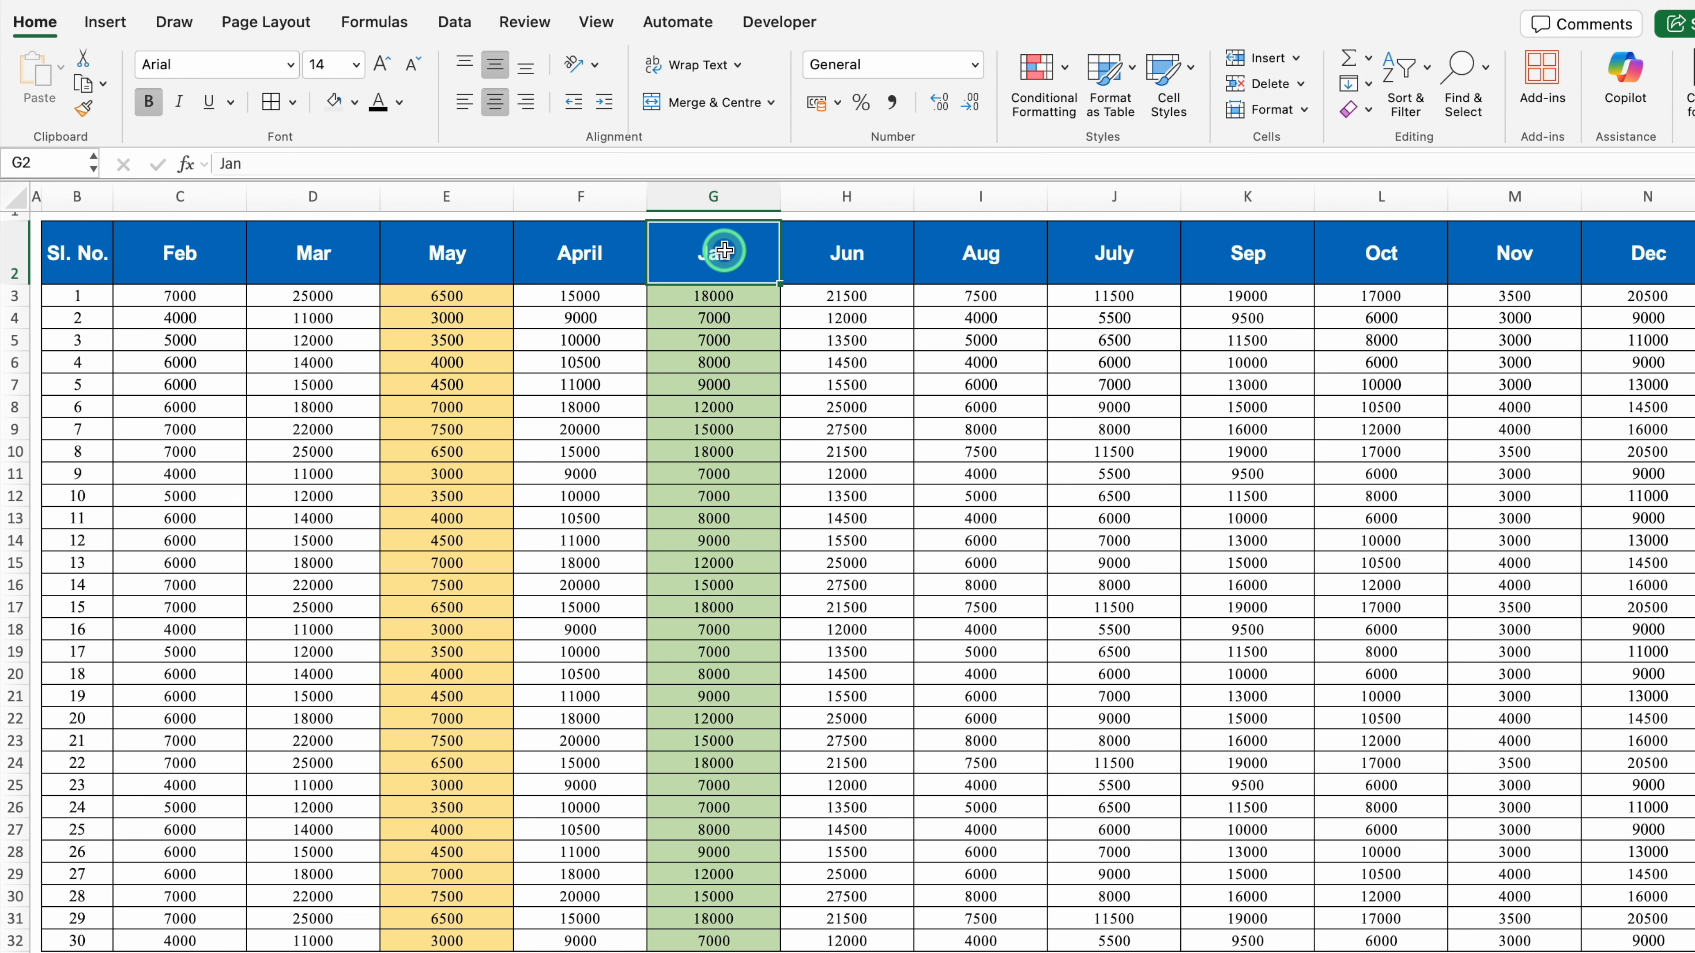
pyautogui.hotkey('ctrl', 'shift', 'Down')
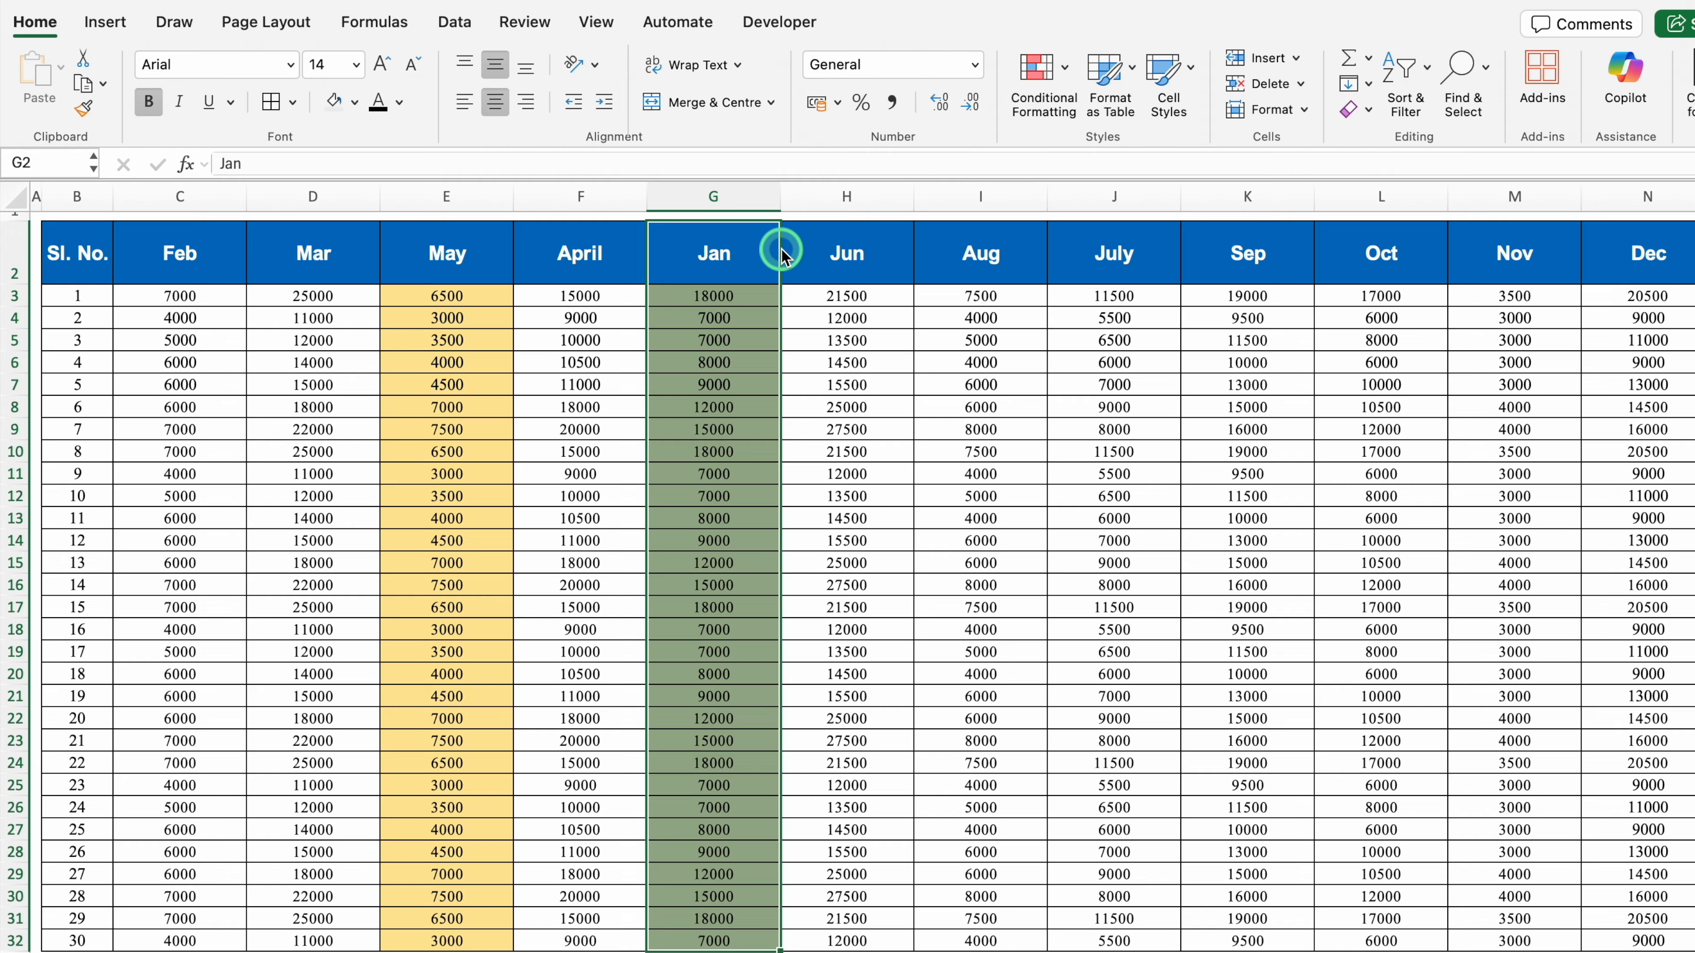
pyautogui.moveTo(781, 248); pyautogui.dragTo(160, 271)
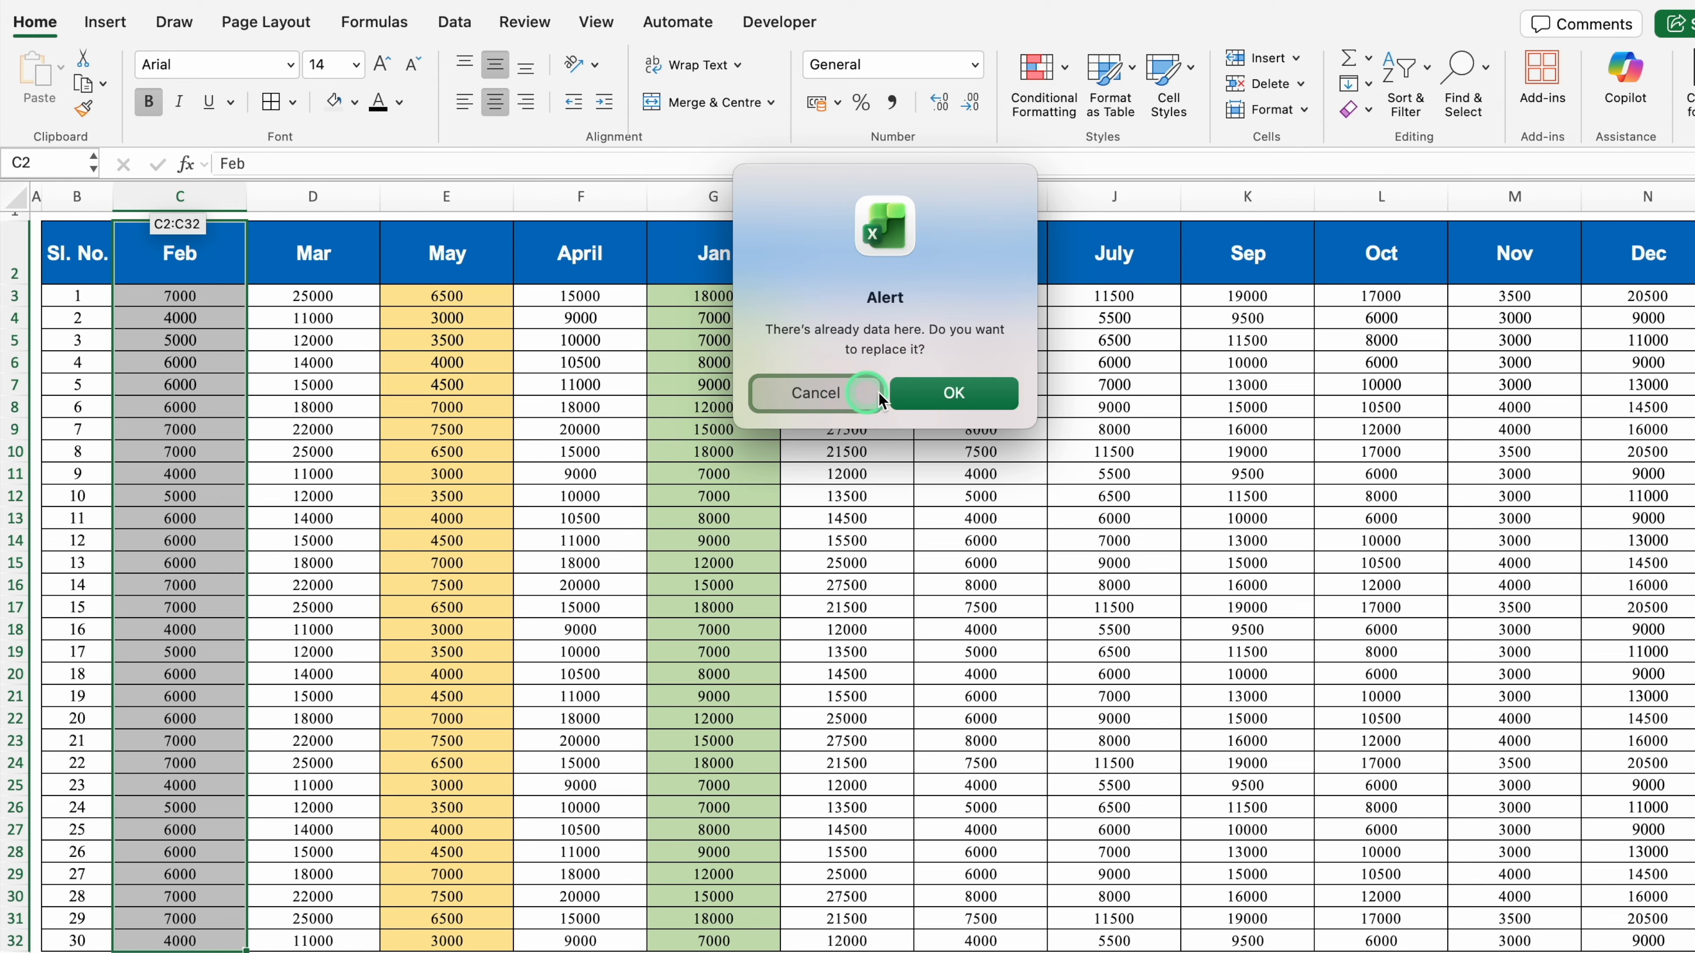
pyautogui.click(957, 391)
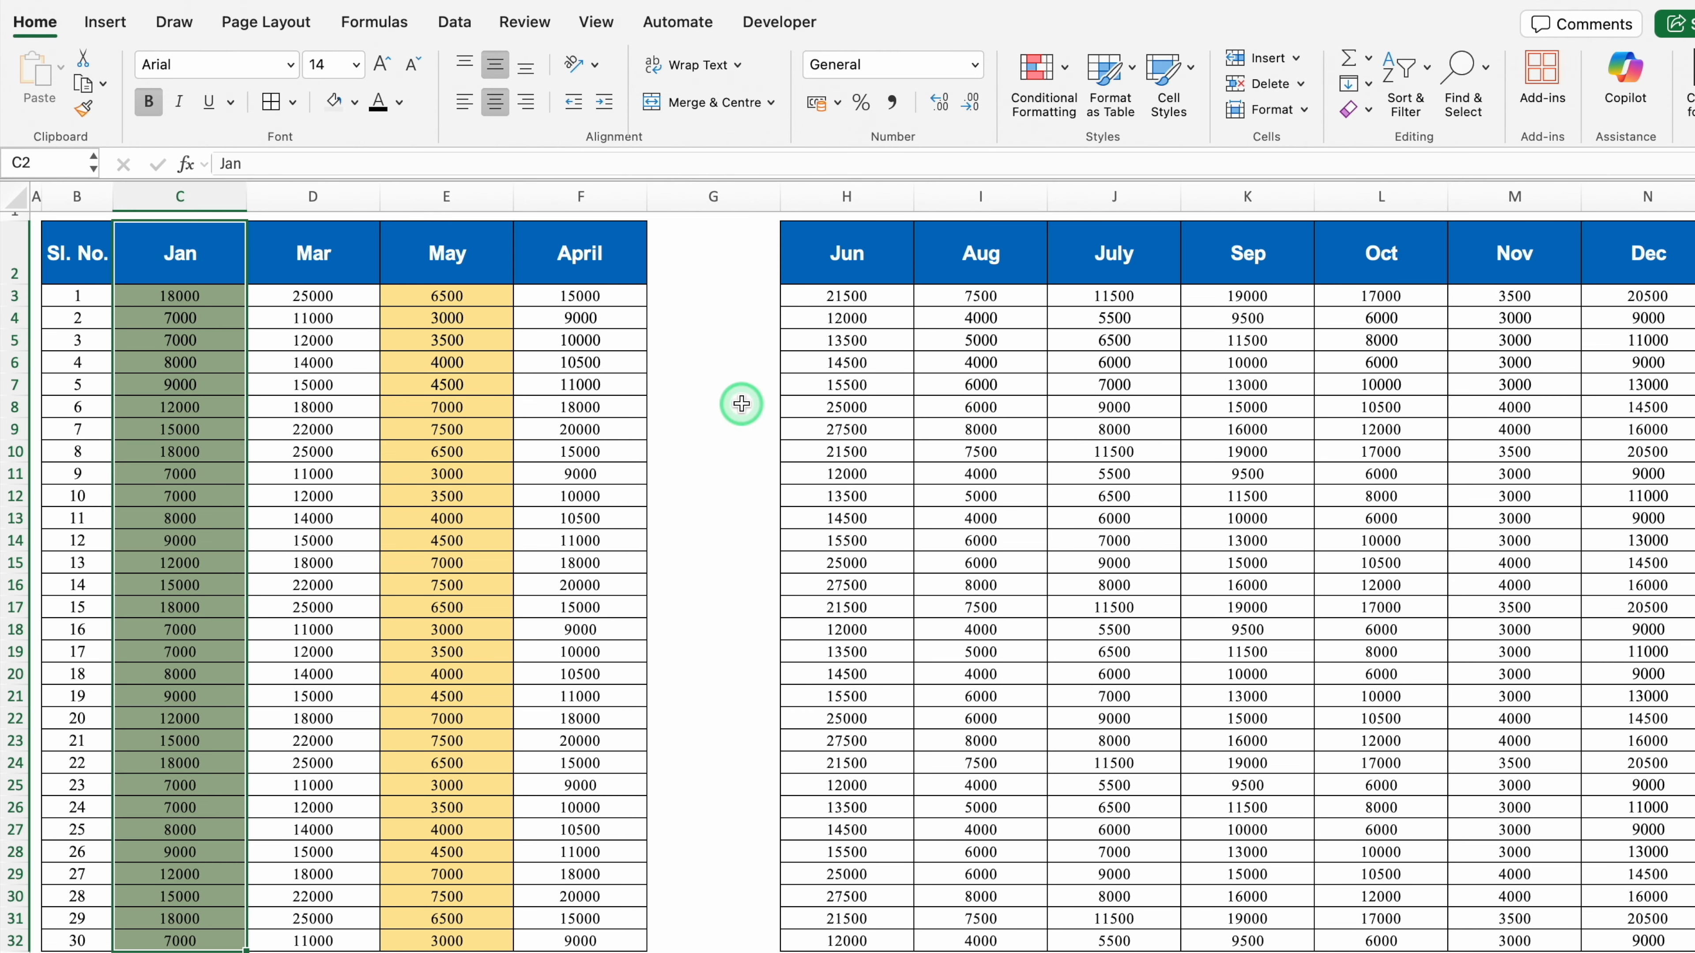
pyautogui.click(698, 285)
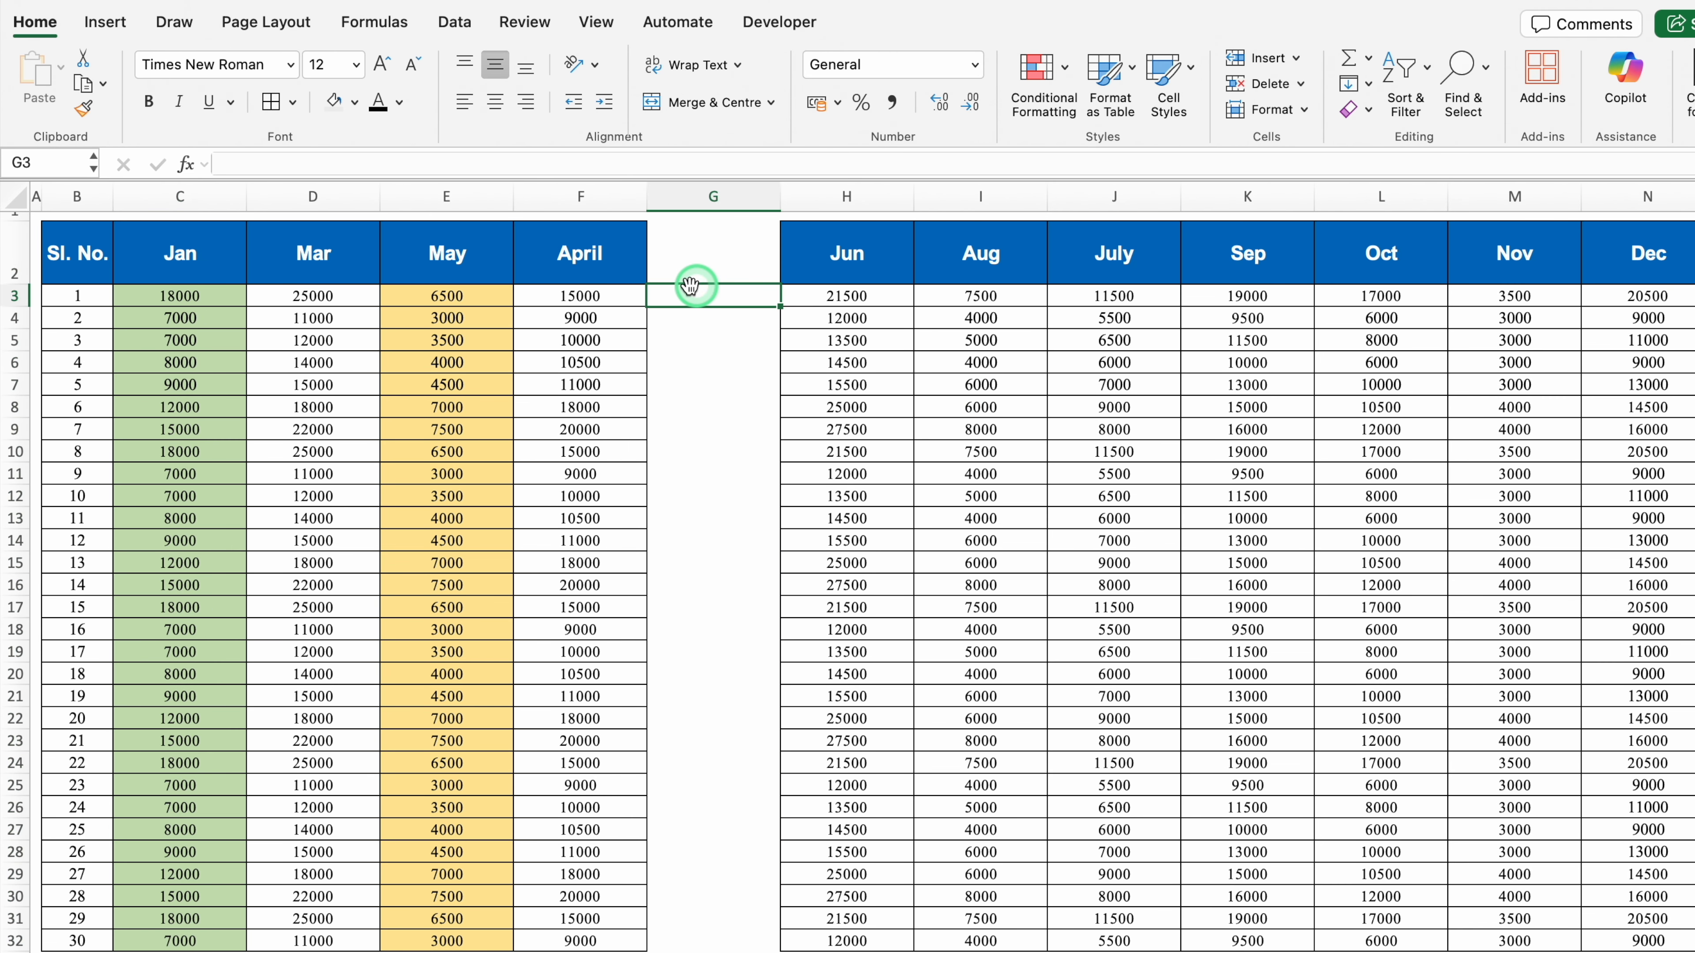
pyautogui.click(188, 254)
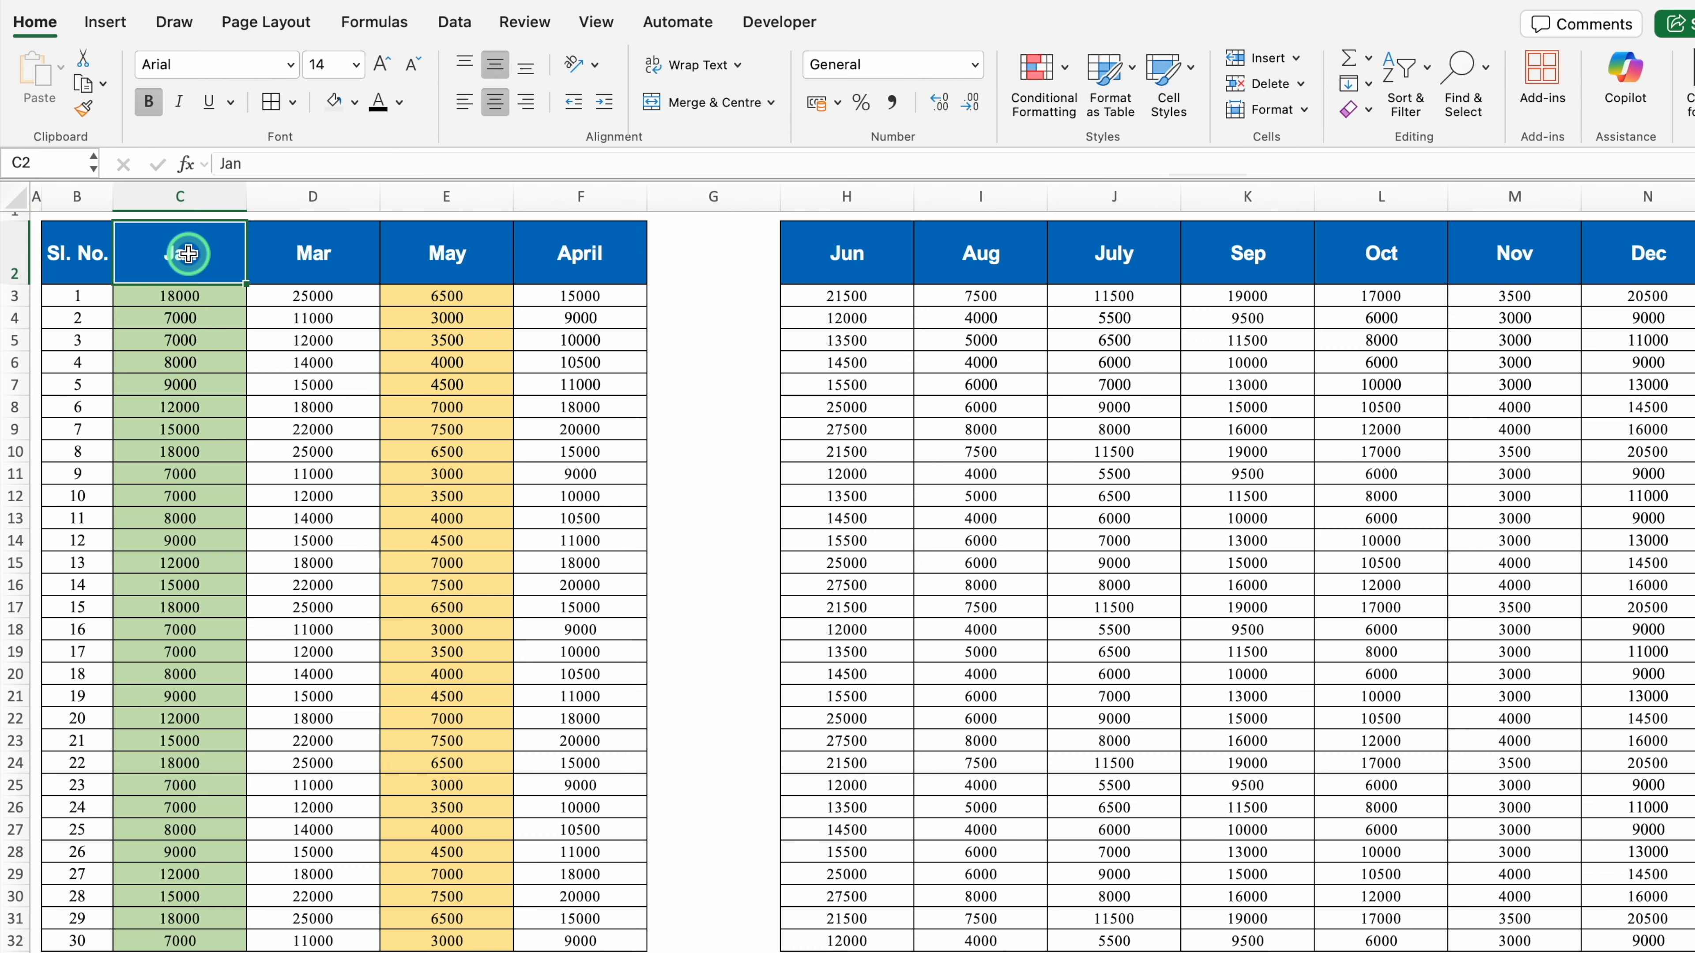
pyautogui.click(293, 254)
pyautogui.click(444, 252)
pyautogui.click(579, 254)
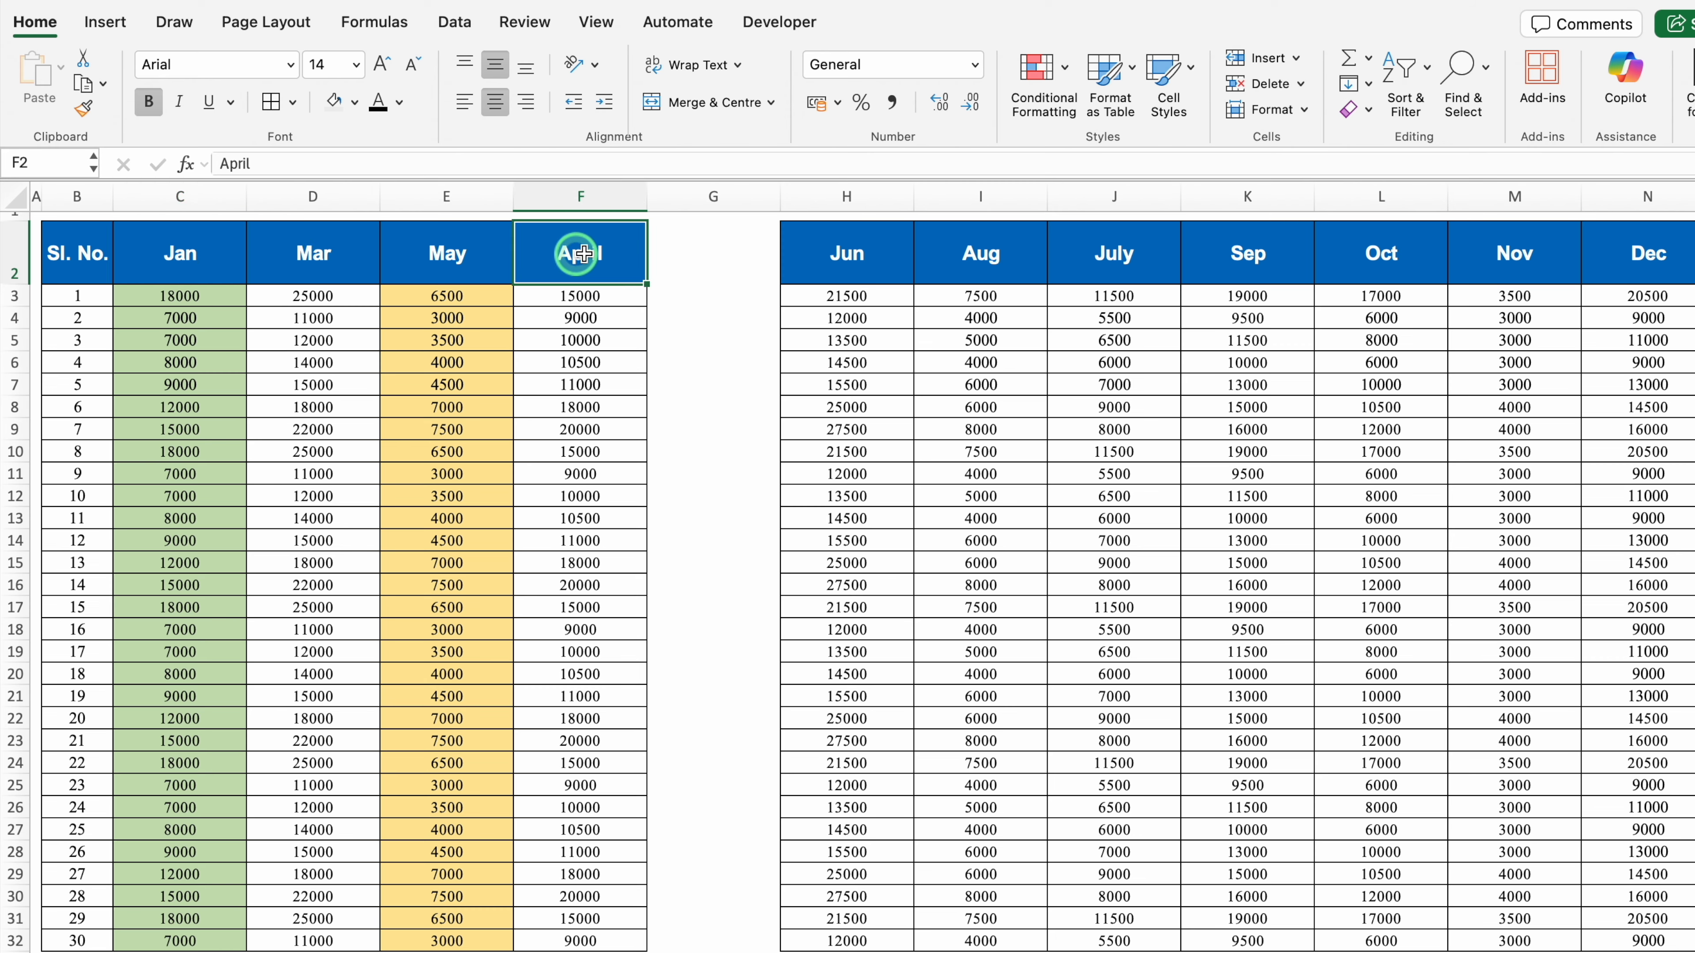
# Step: Undo the overwrite of Feb and insert the Jan column G2:G32 ahead of Feb at C2:C32, shifting the following months over
pyautogui.click(695, 256)
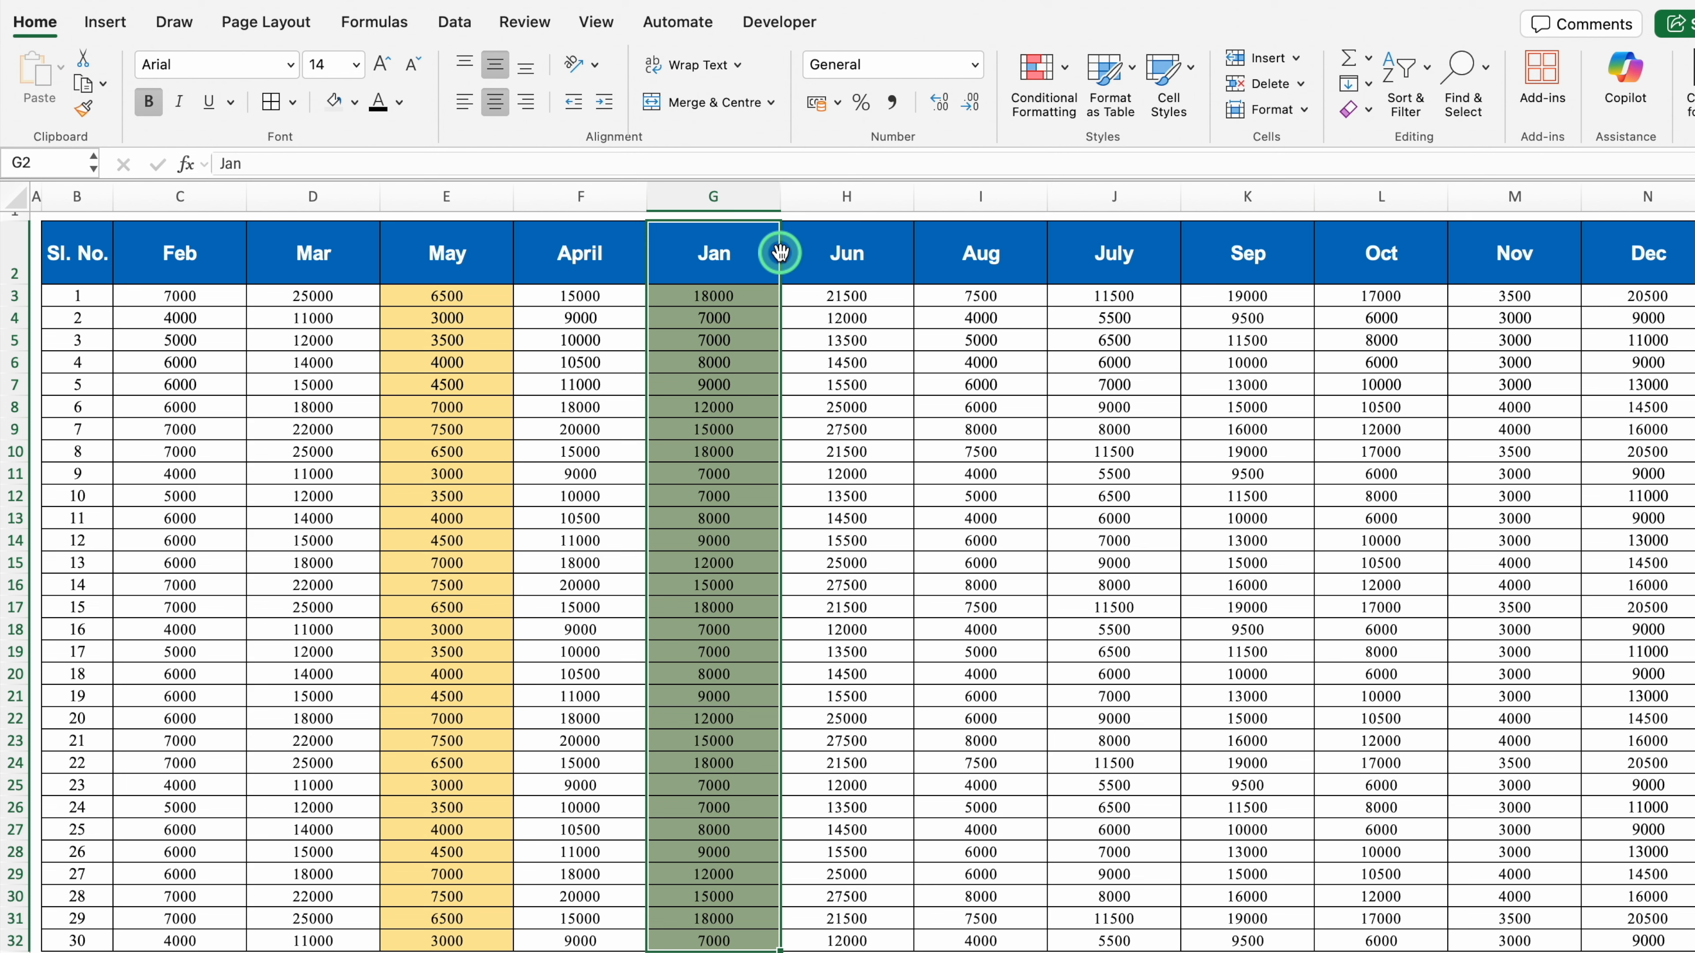
pyautogui.moveTo(780, 253); pyautogui.dragTo(128, 261)
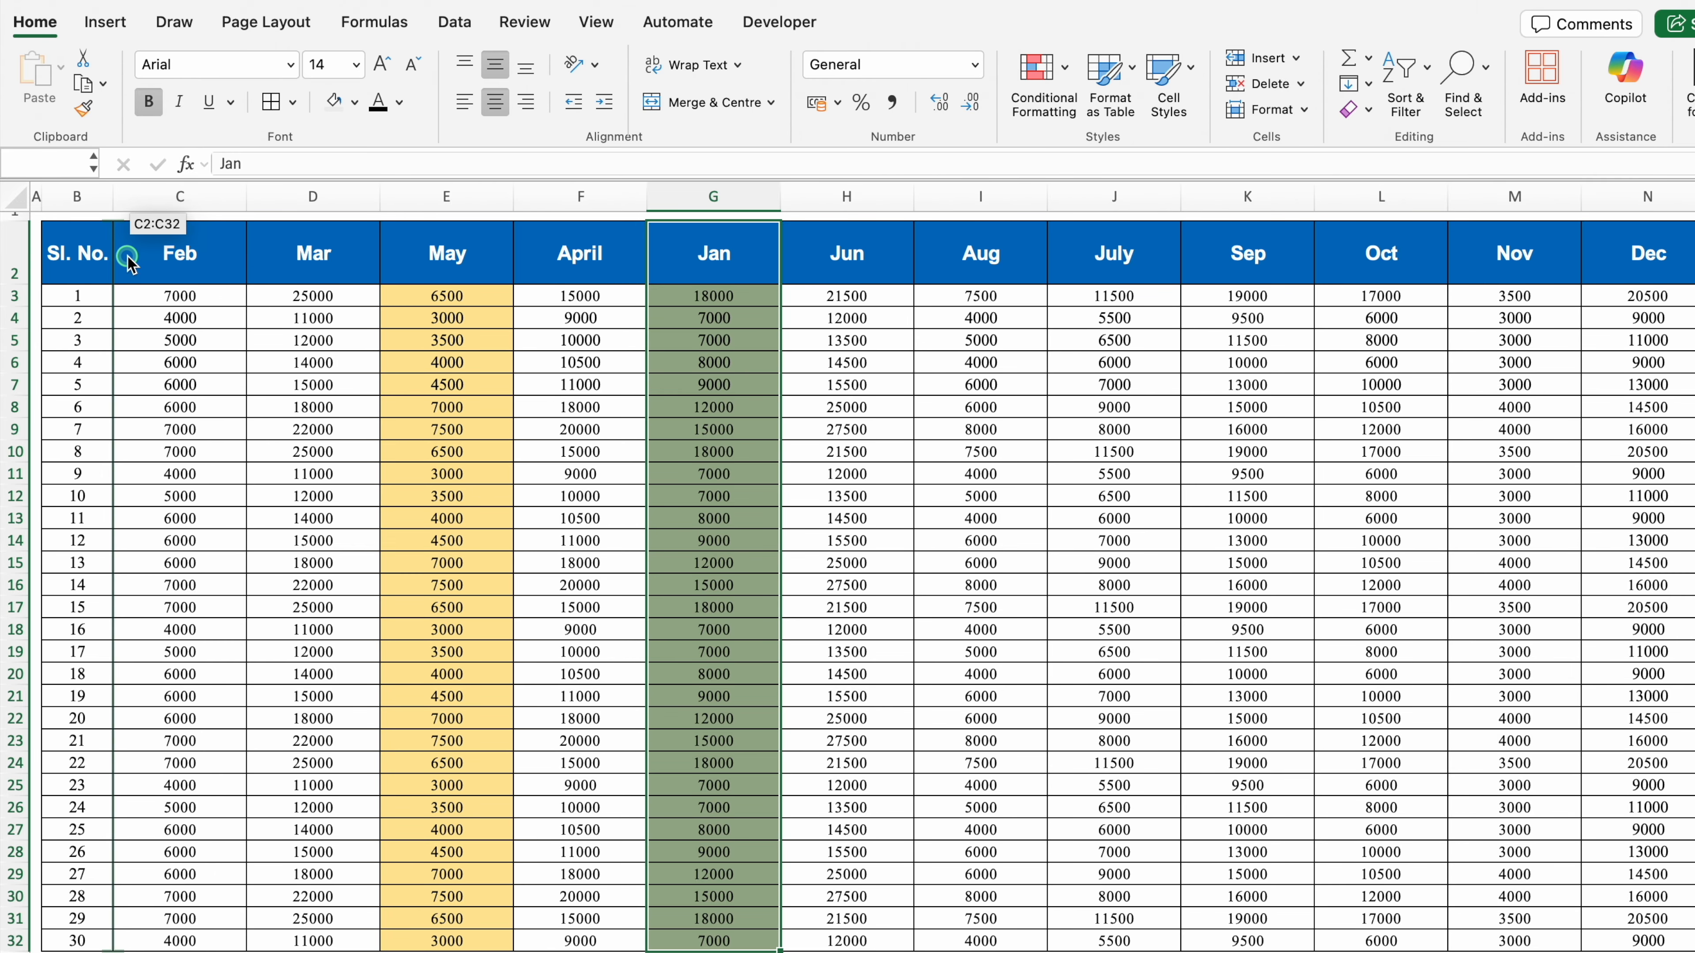
pyautogui.moveTo(128, 260); pyautogui.dragTo(121, 267)
pyautogui.moveTo(121, 268); pyautogui.dragTo(123, 270)
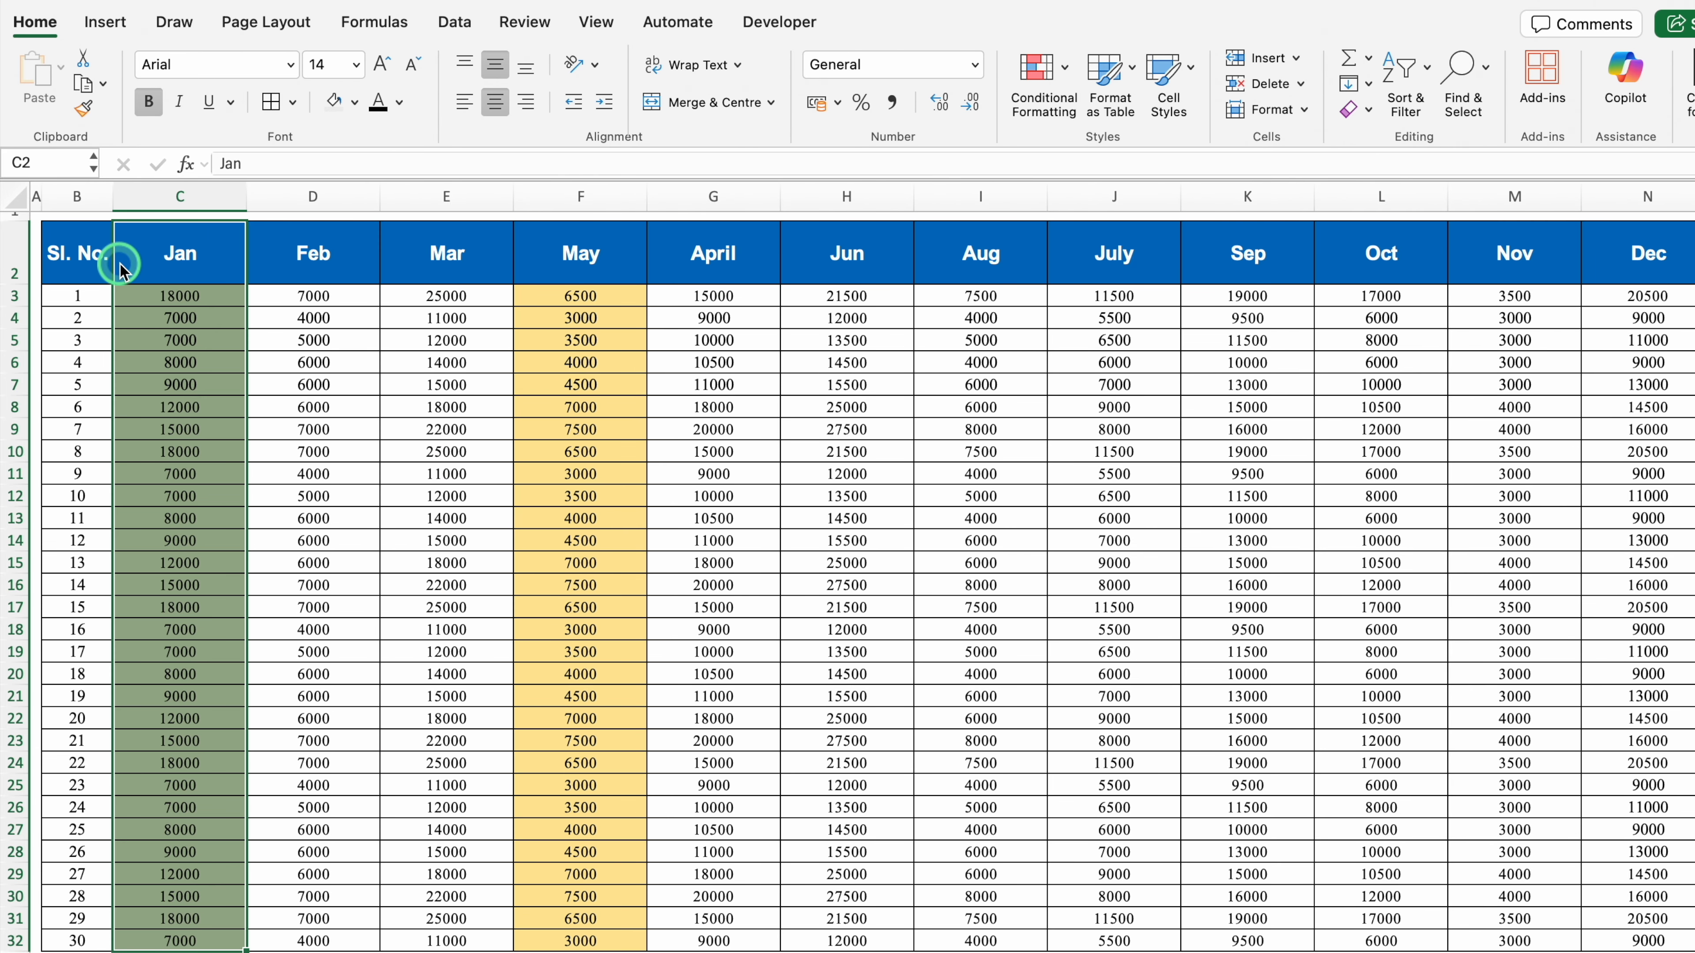
# Step: Move the April column G2:G32 ahead of May at F2:F32, shifting May over without replacing its data
pyautogui.click(725, 252)
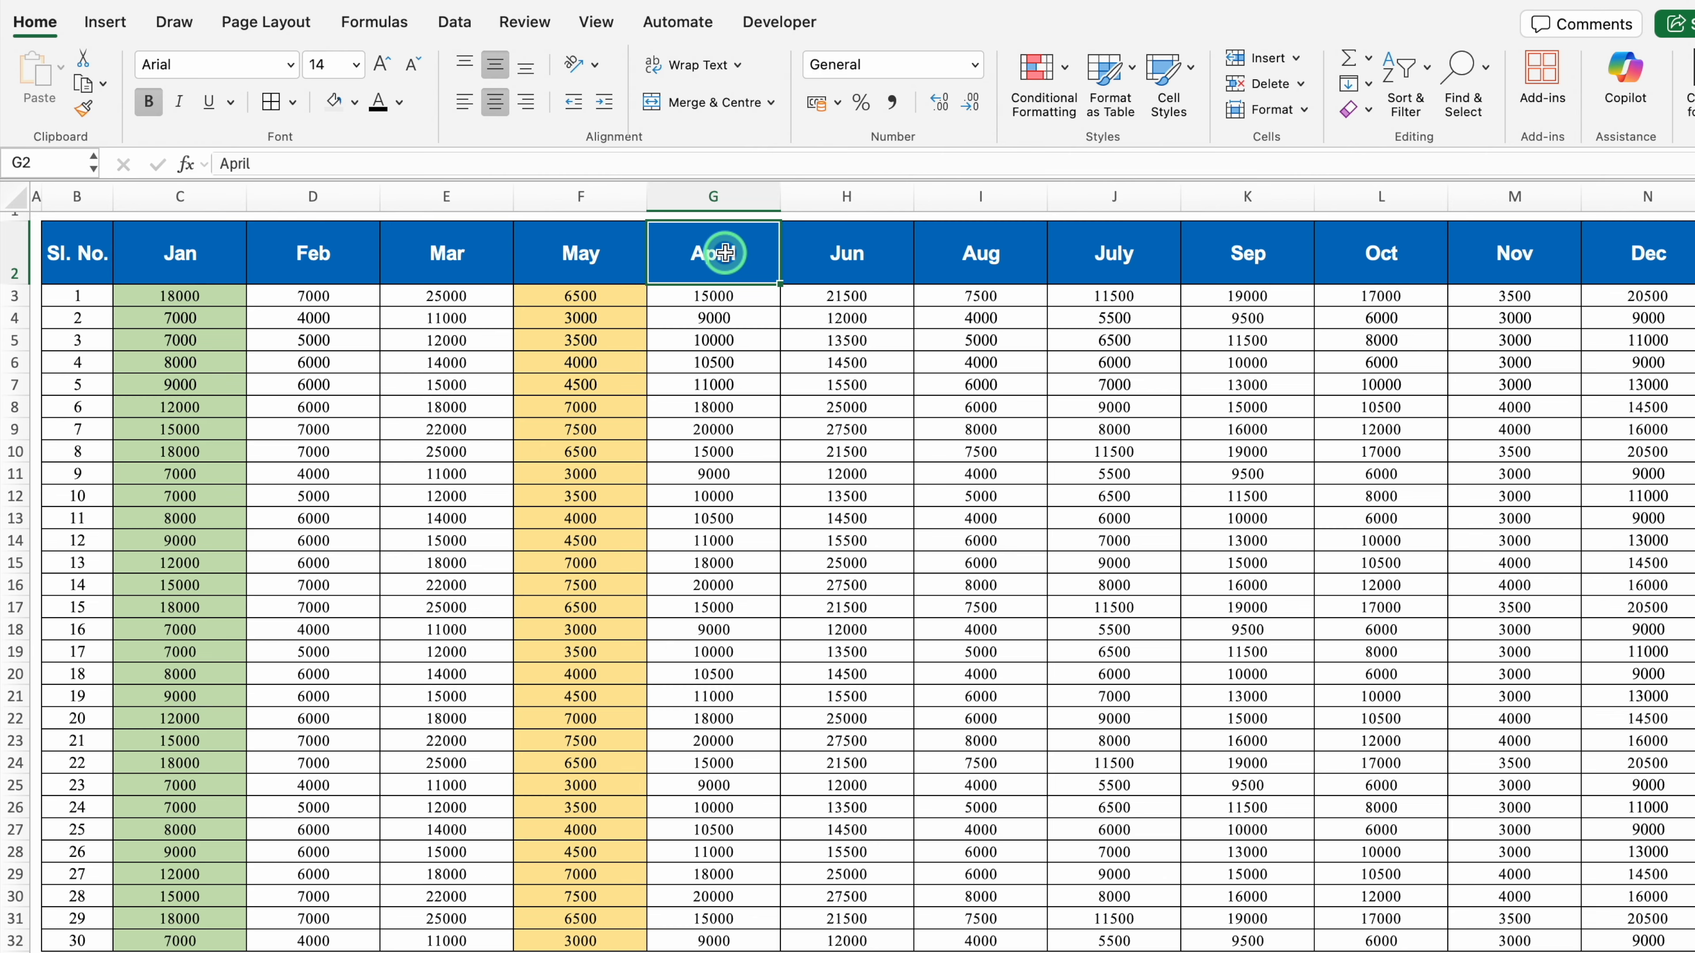
pyautogui.hotkey('ctrl', 'shift', 'Down')
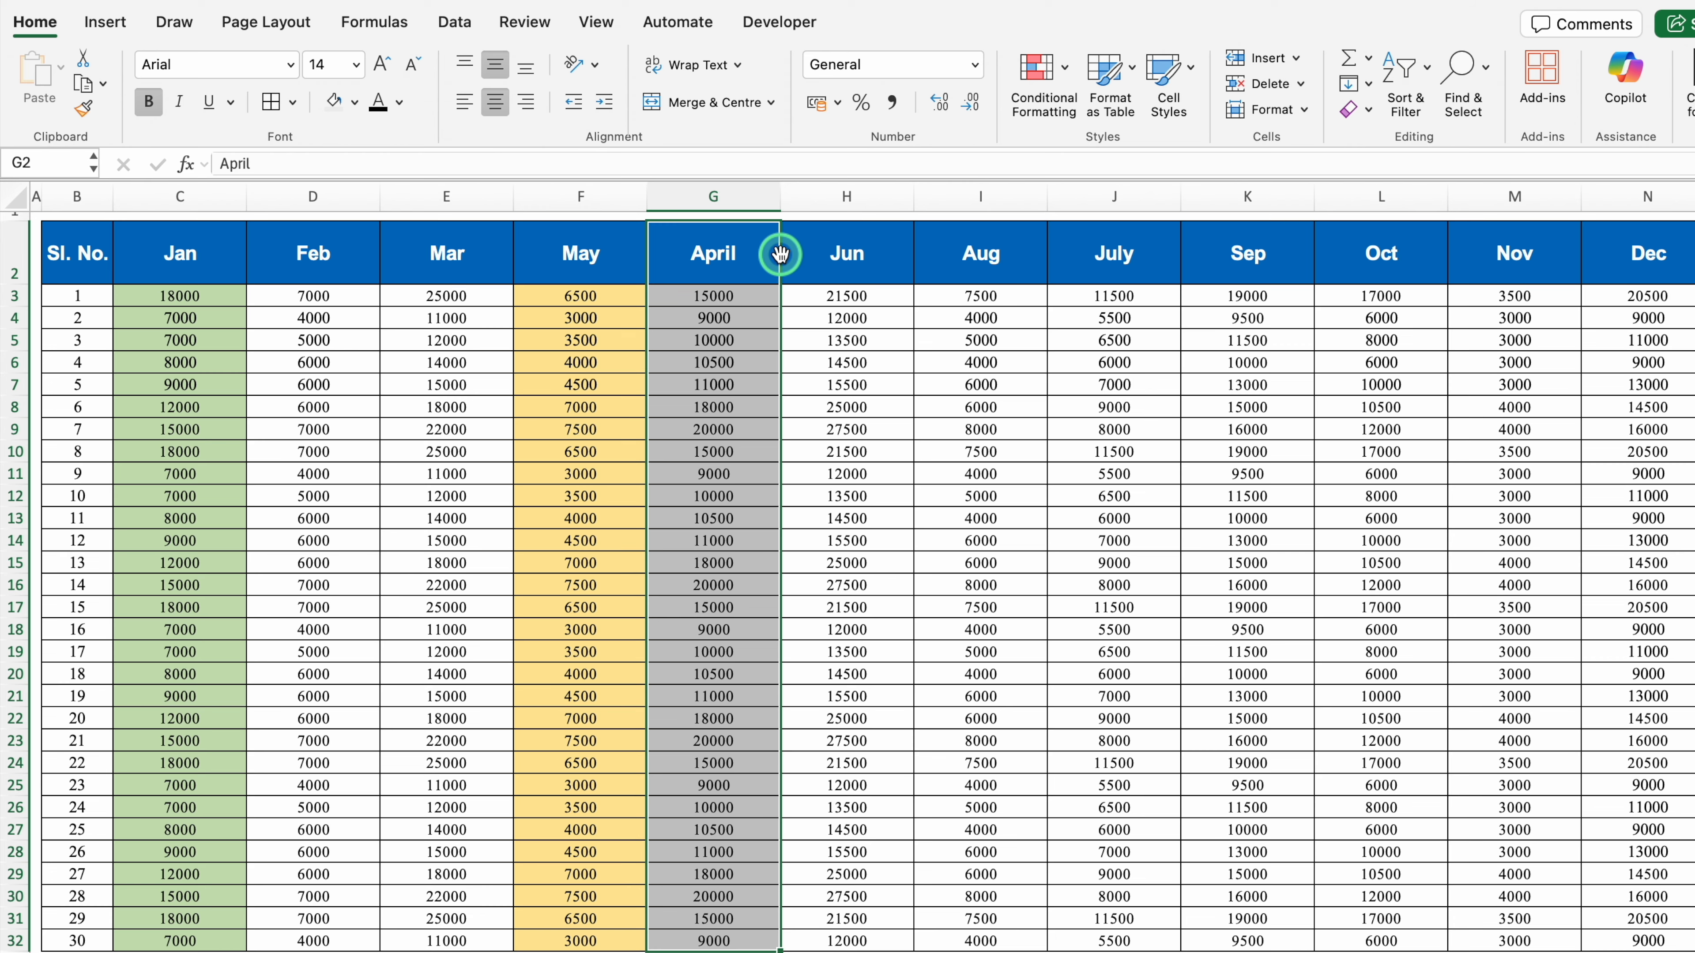
pyautogui.moveTo(779, 254); pyautogui.dragTo(527, 261)
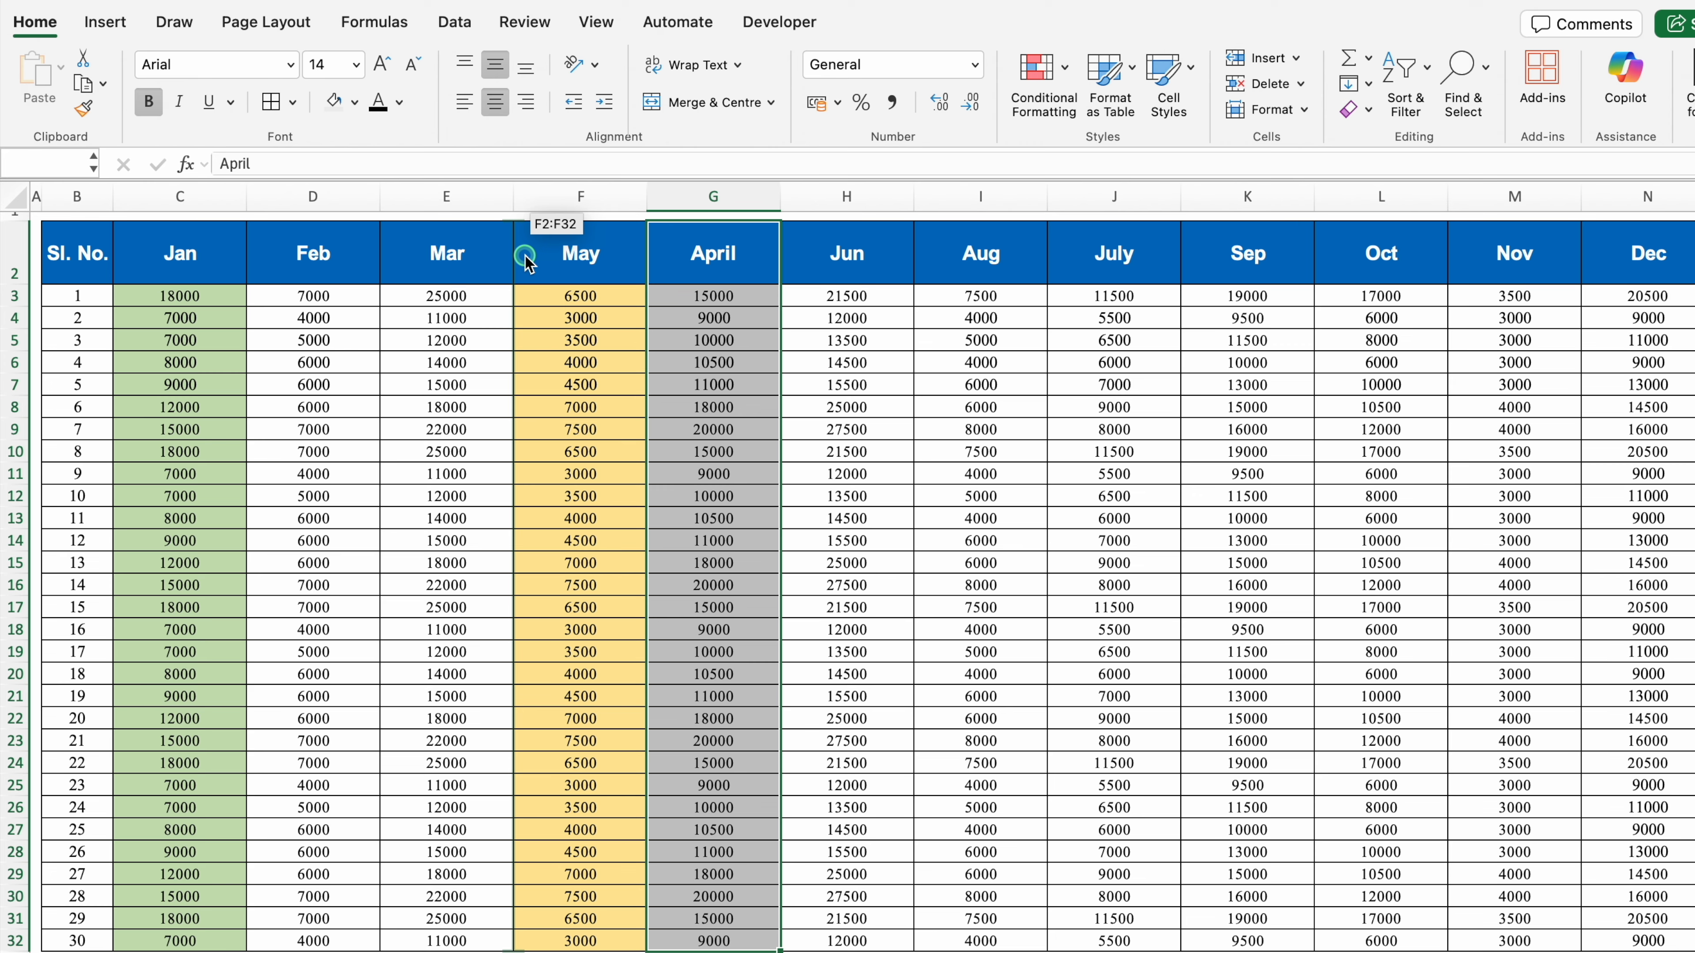
pyautogui.moveTo(527, 260); pyautogui.dragTo(525, 255)
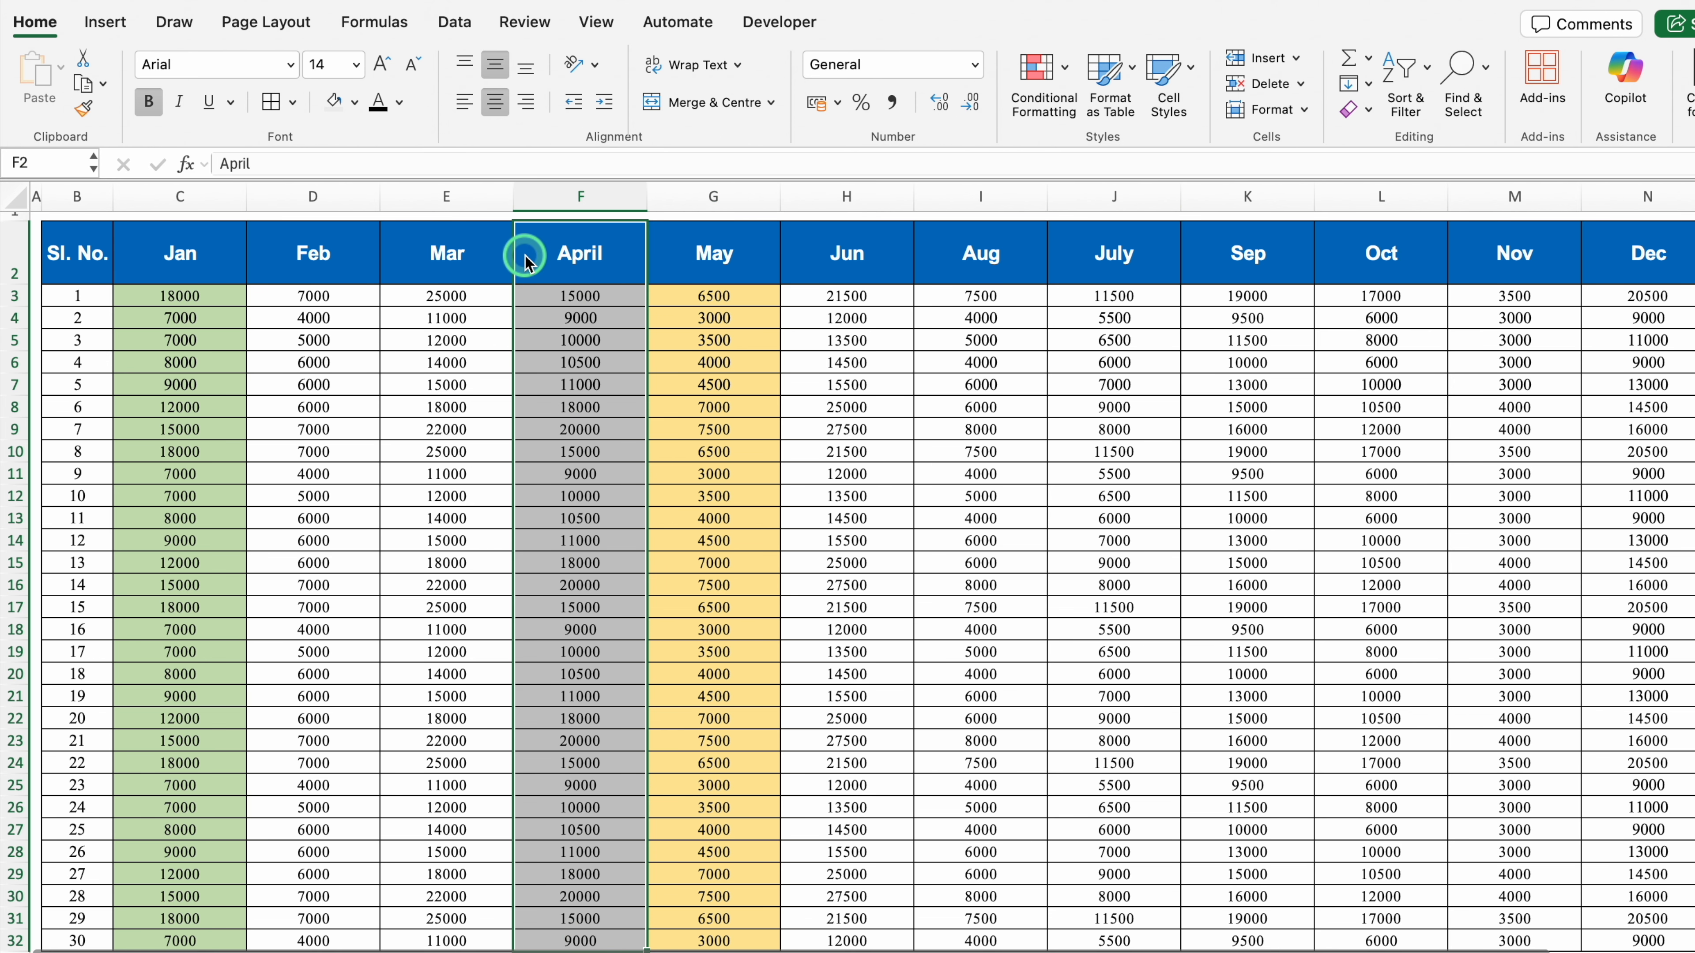
# Step: Check the order of the month headers in row 2 from May through Aug
pyautogui.click(745, 256)
pyautogui.click(860, 260)
pyautogui.click(977, 258)
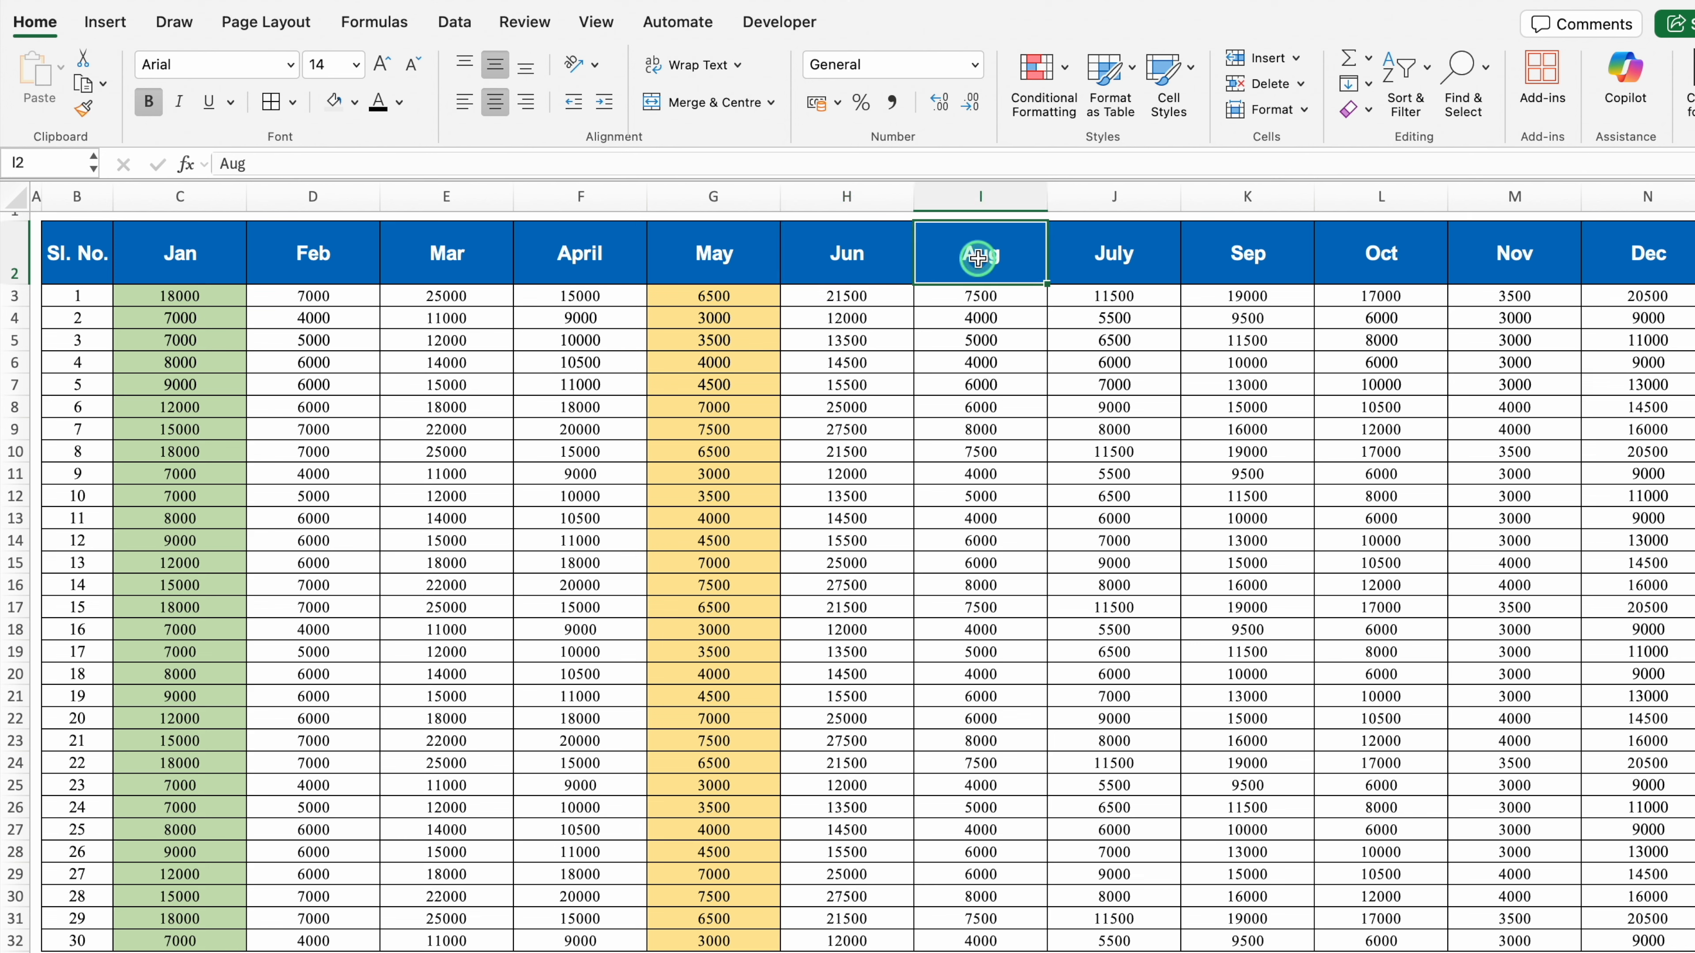